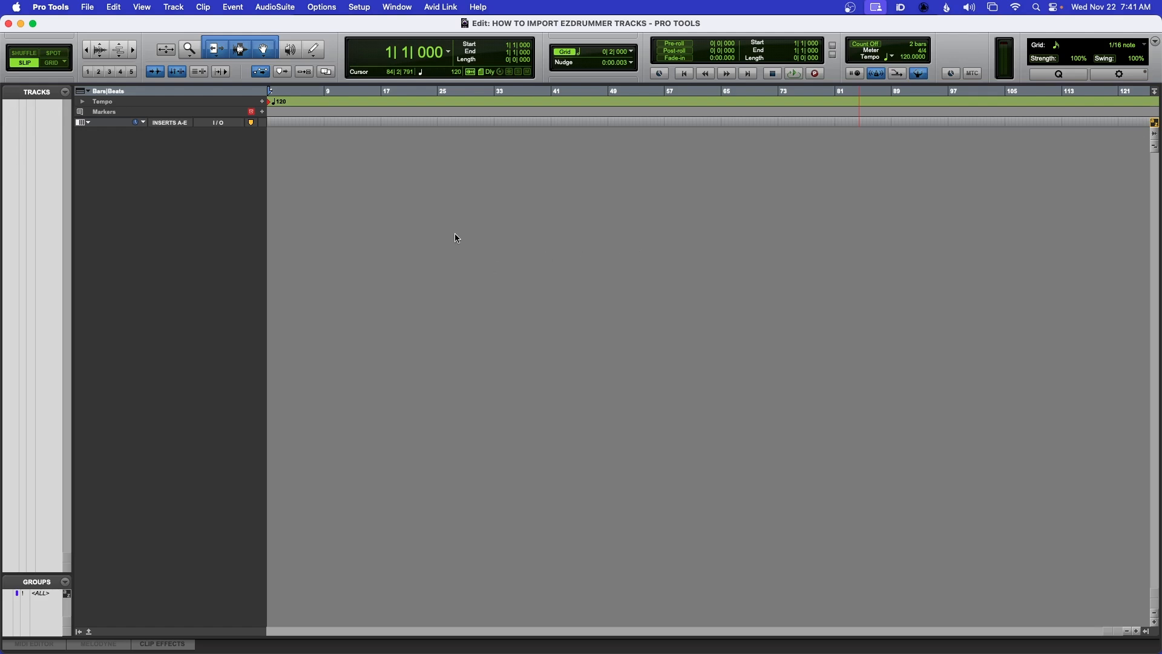
- Create one new stereo instrument track with a ticks timebase
key("super+shift+n")
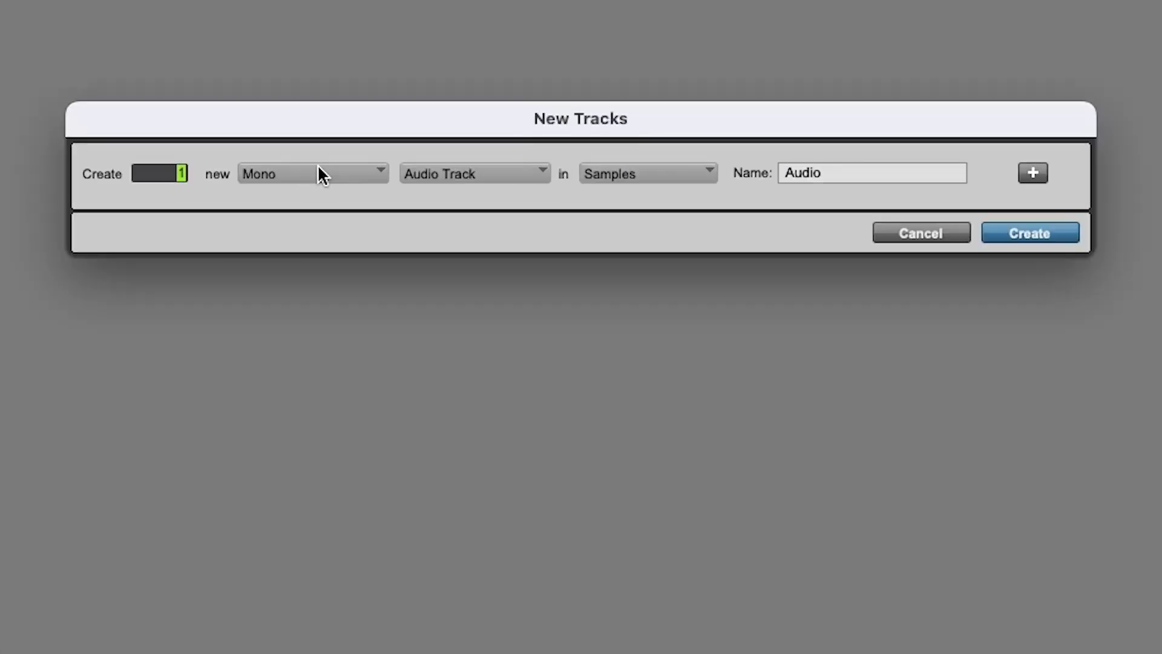
key("super+Right")
key("super+Down")
key("super+Down")
key("super+Down")
key("super+Down")
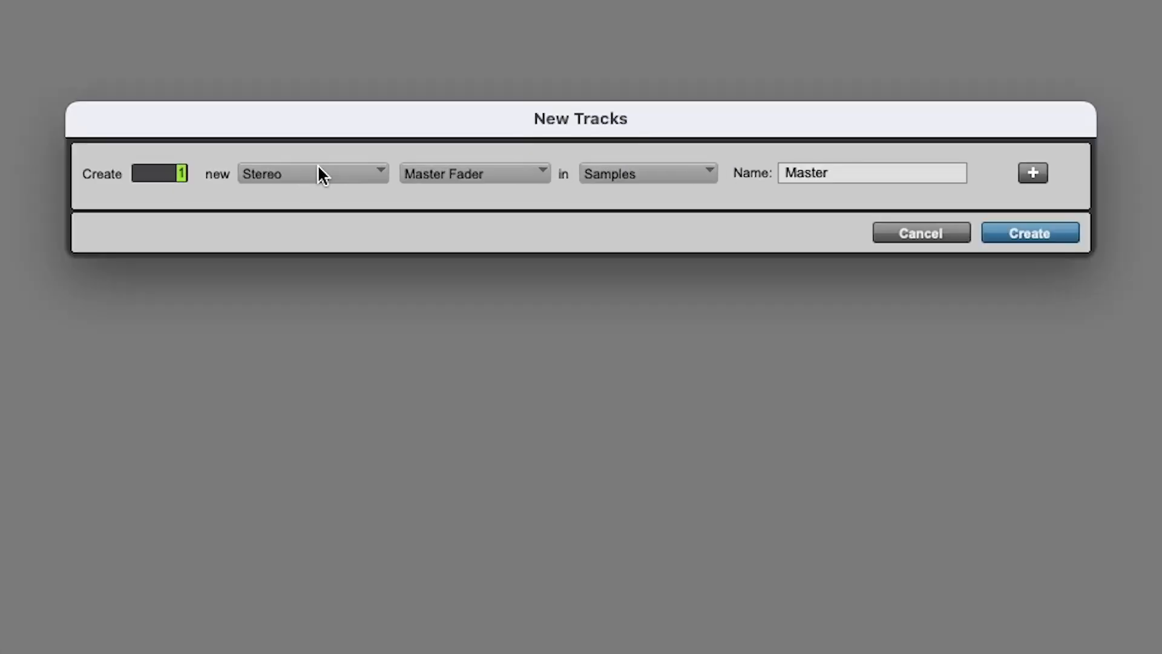
key("super+Down")
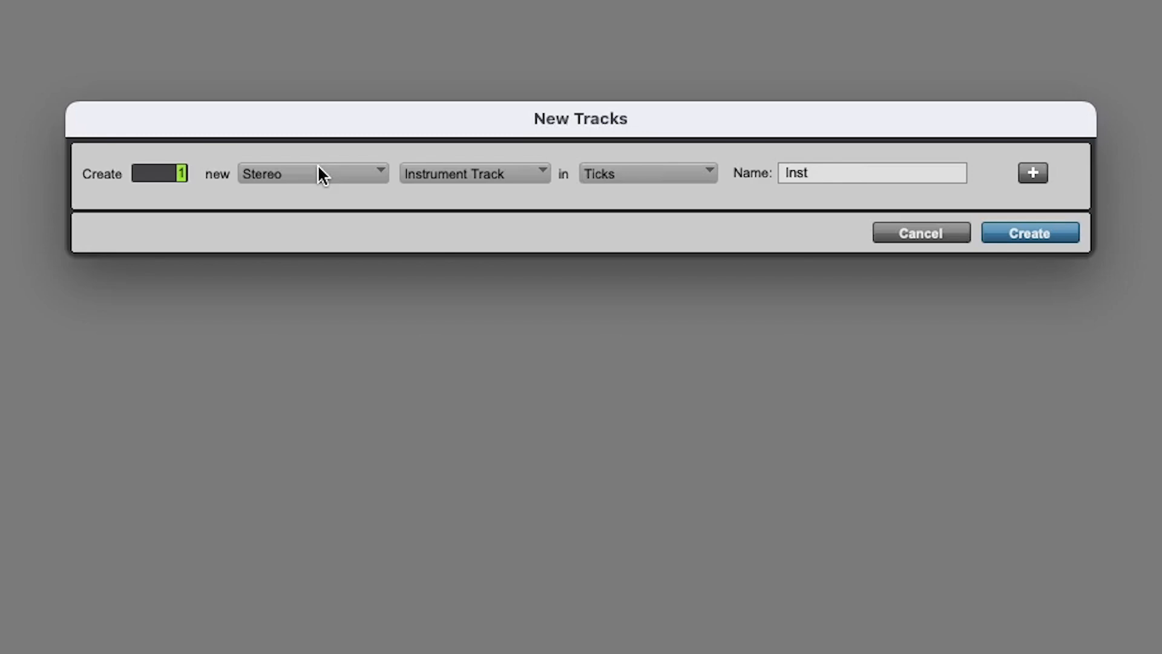
key("Return")
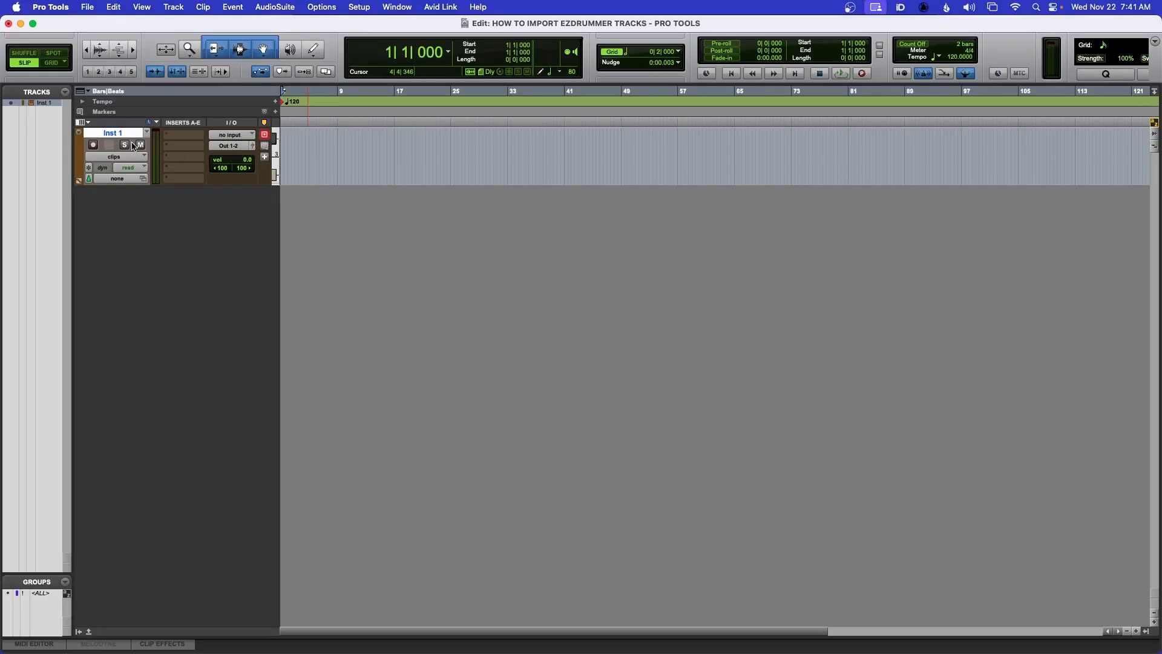
- Rename the new instrument track to EZDRUMMER 3
double_click(130, 134)
type("ez")
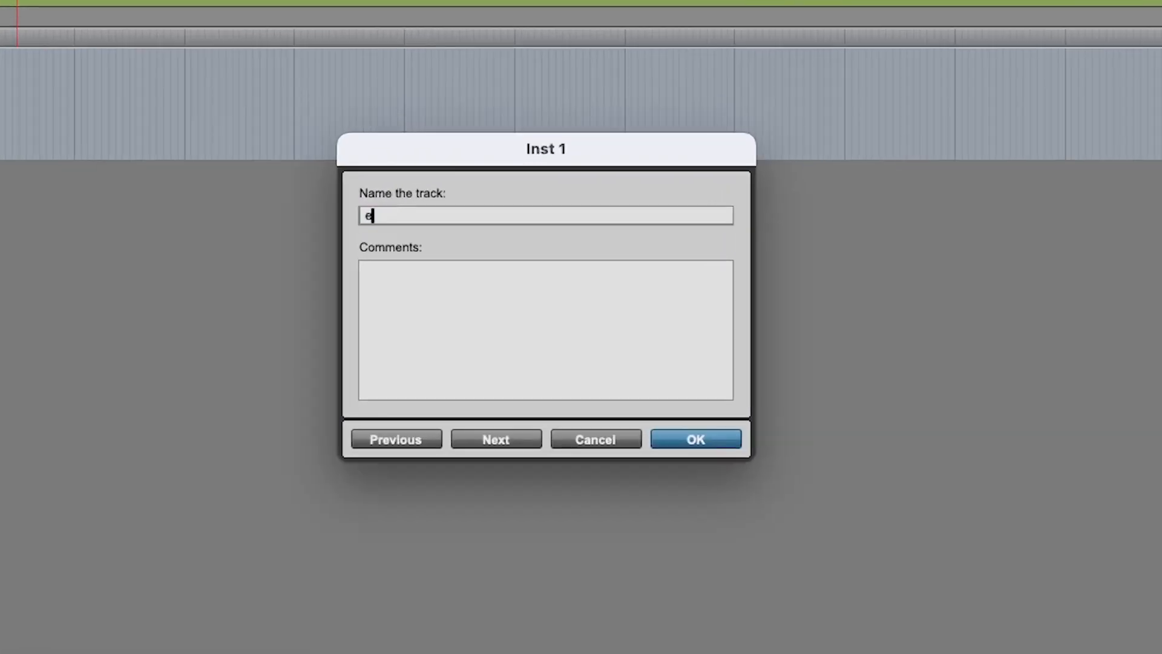
key("BackSpace")
key("BackSpace")
type("EZDRUMMER 3")
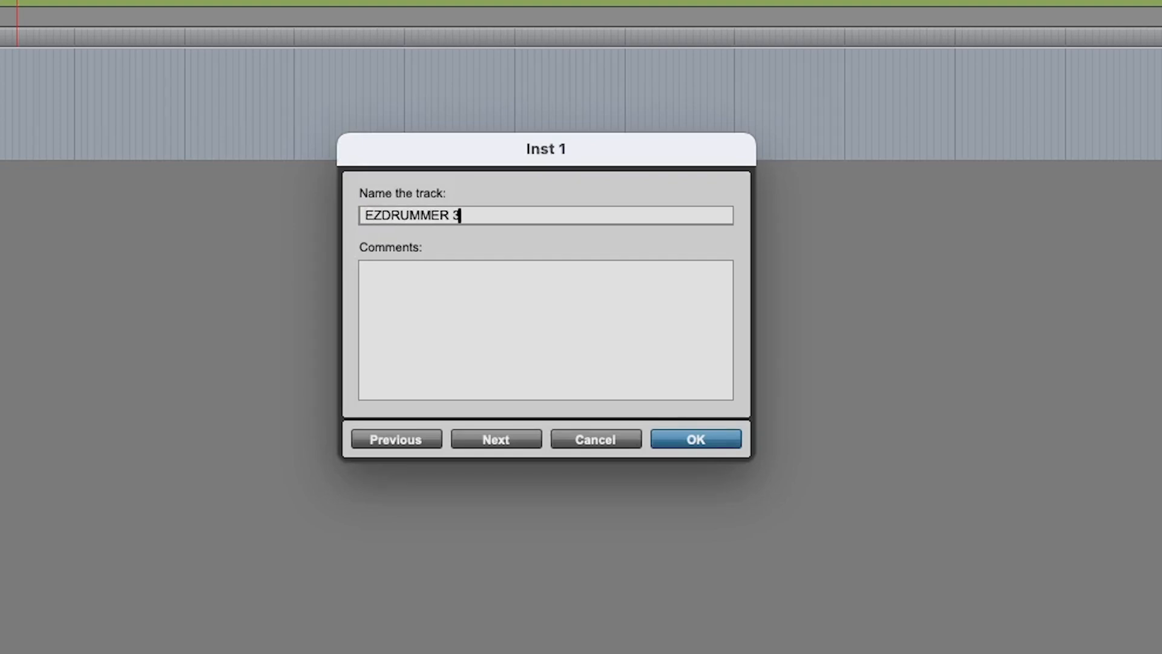
key("Return")
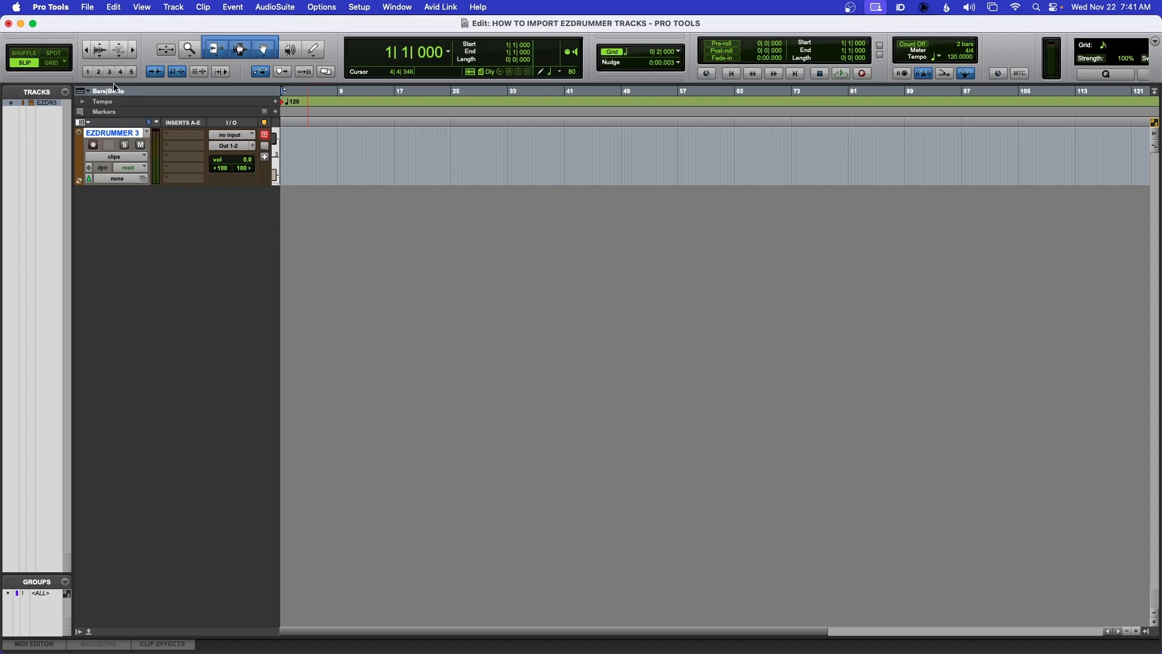
- Insert the EZdrummer 3 multichannel instrument plug-in on the EZDRUMMER 3 track
left_click(178, 141)
mouse_move(178, 141)
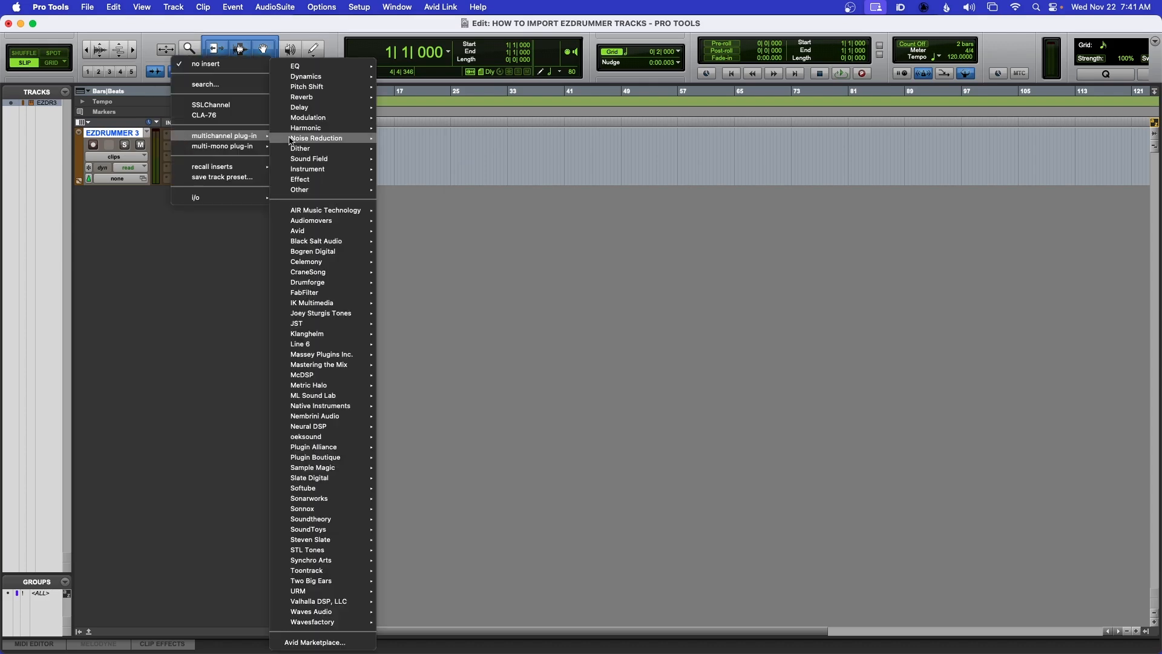
left_click(405, 593)
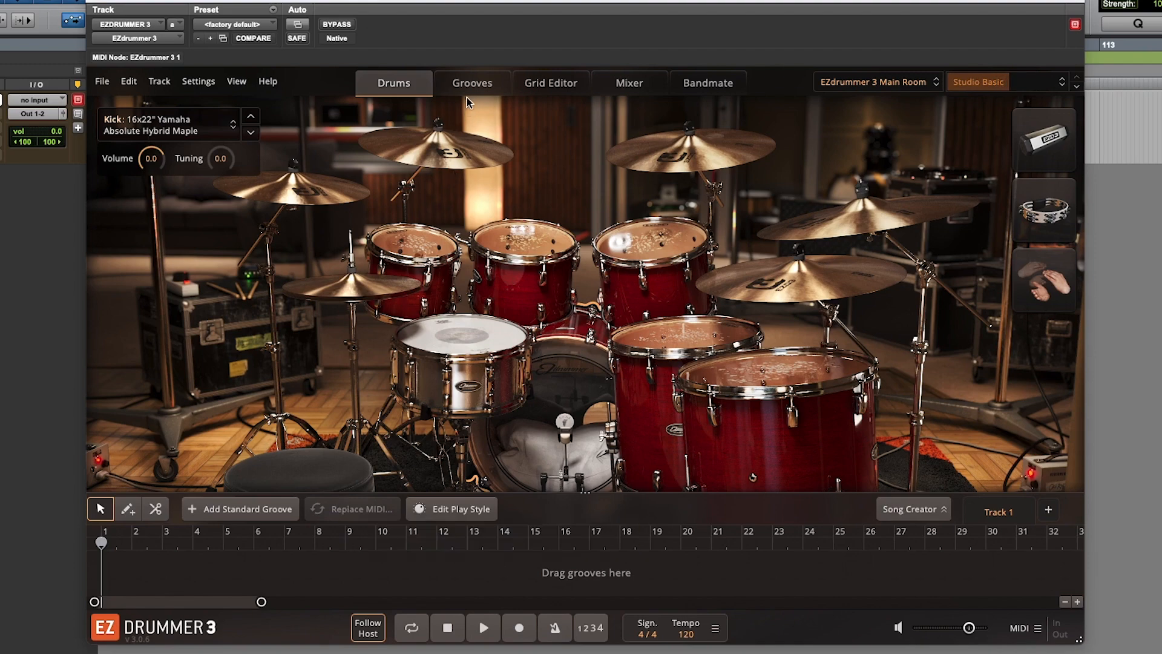
- Show the groove browser and filter it by genre Pop/Rock/Country, play style Standard and type Straight
left_click(472, 84)
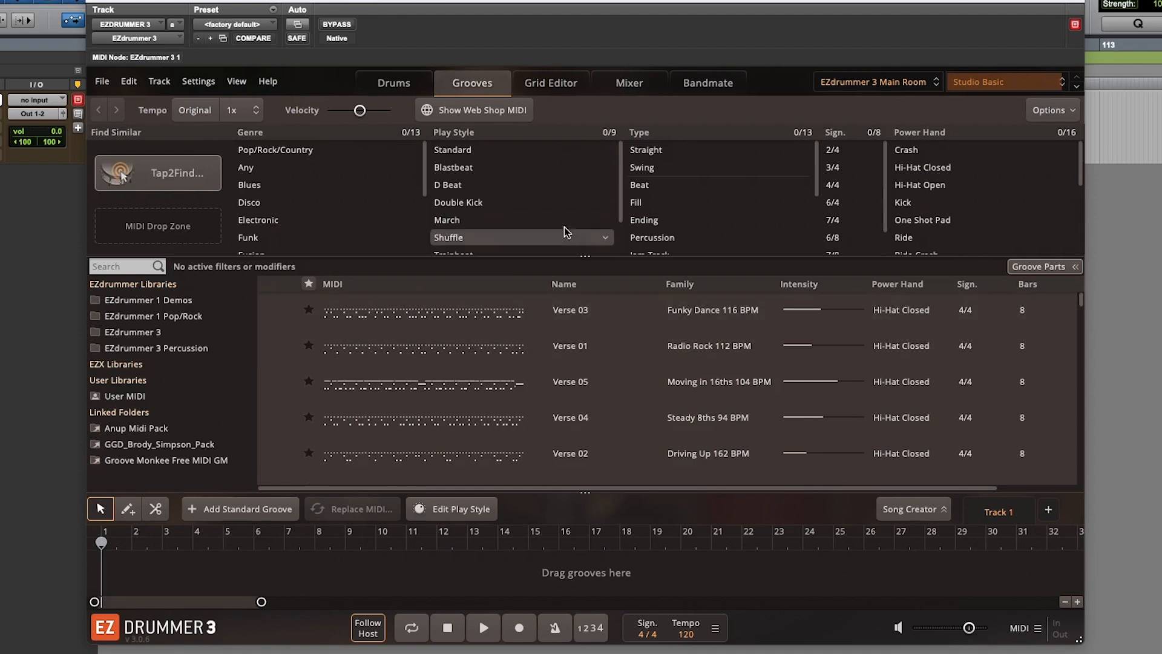
left_click(314, 150)
left_click(515, 151)
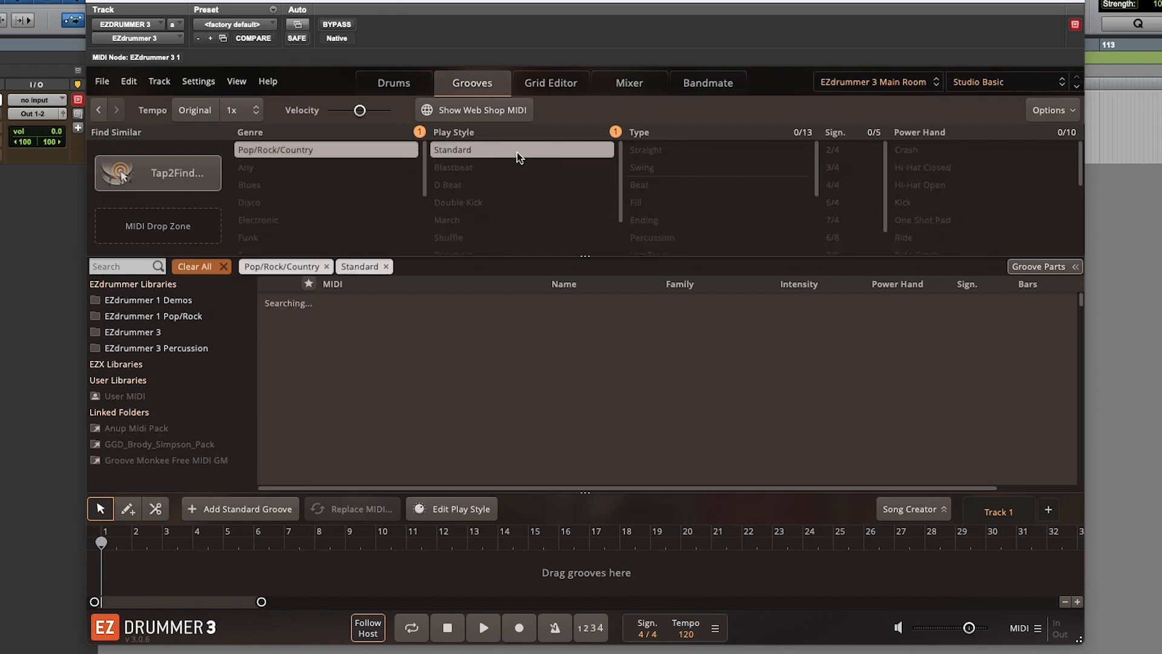
left_click(646, 154)
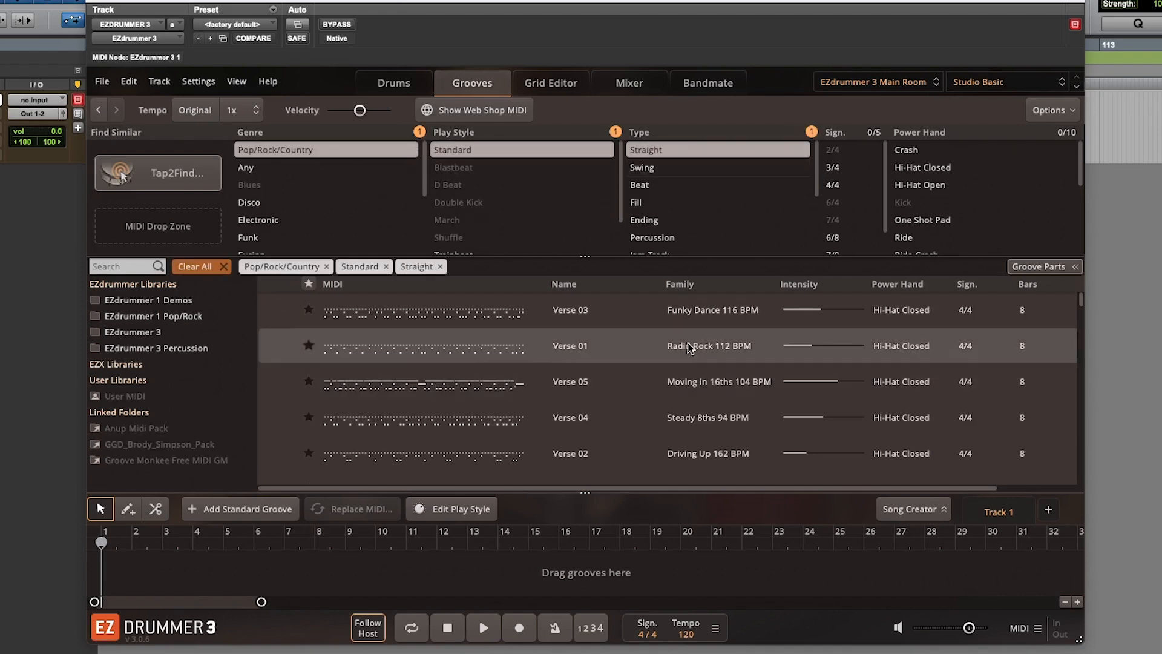
- Audition the Radio Rock 112 BPM Verse 01 groove, place it at bar 3 of the song track and play it from there
left_click(278, 345)
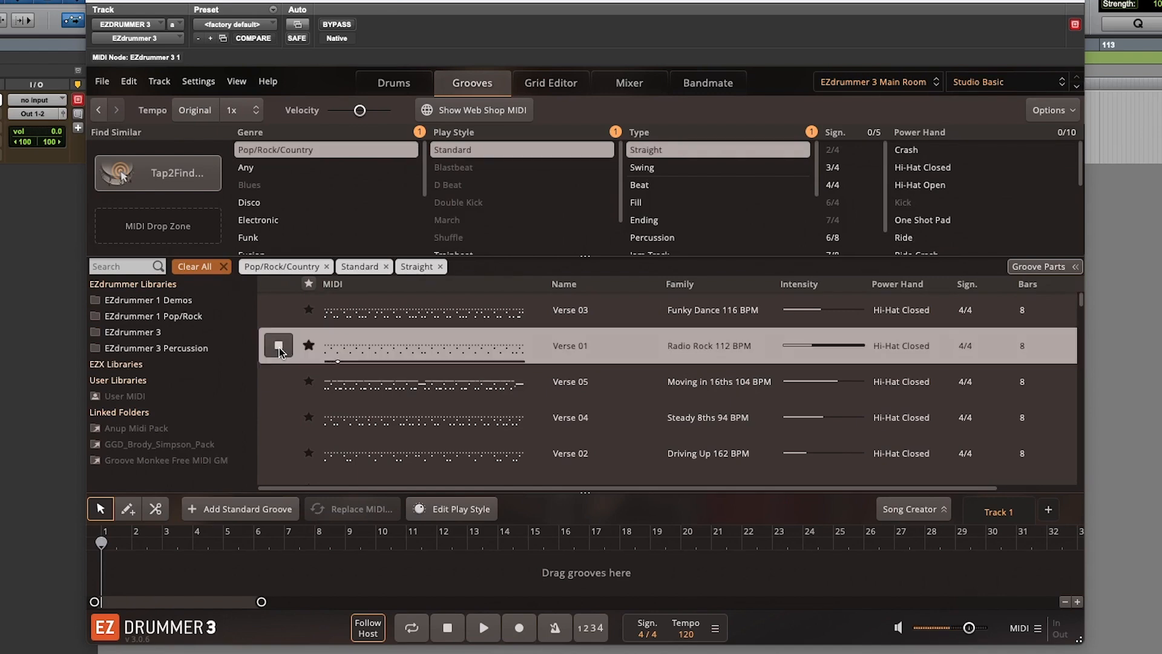
left_click(279, 346)
left_click_drag(343, 348, 157, 571)
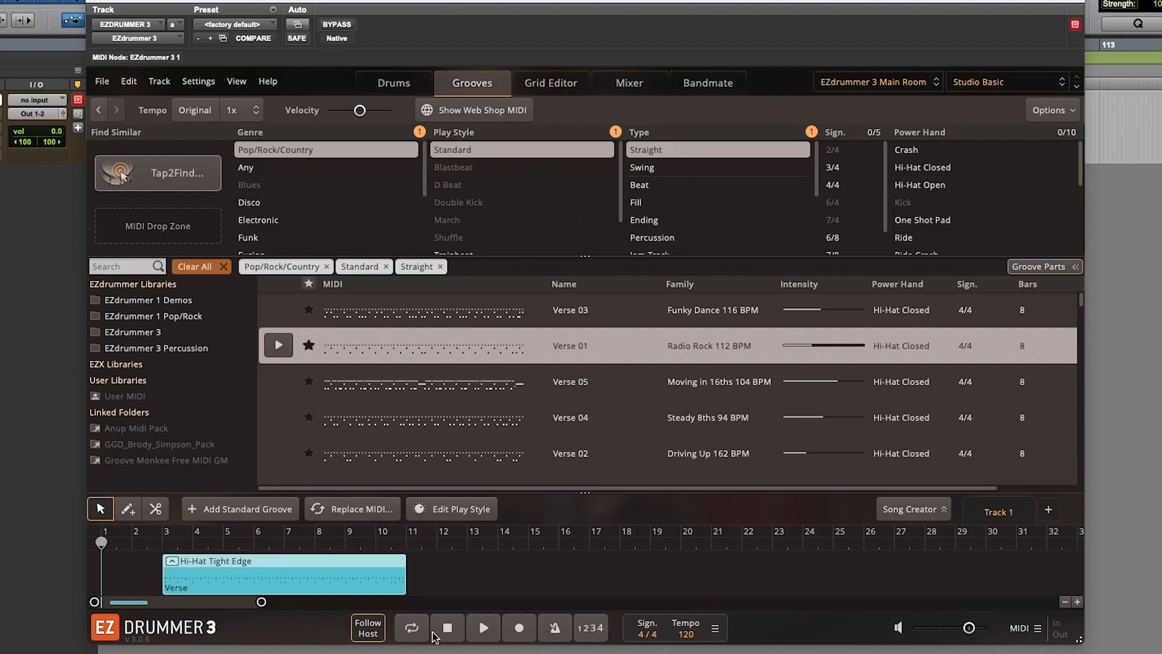
left_click_drag(102, 543, 163, 543)
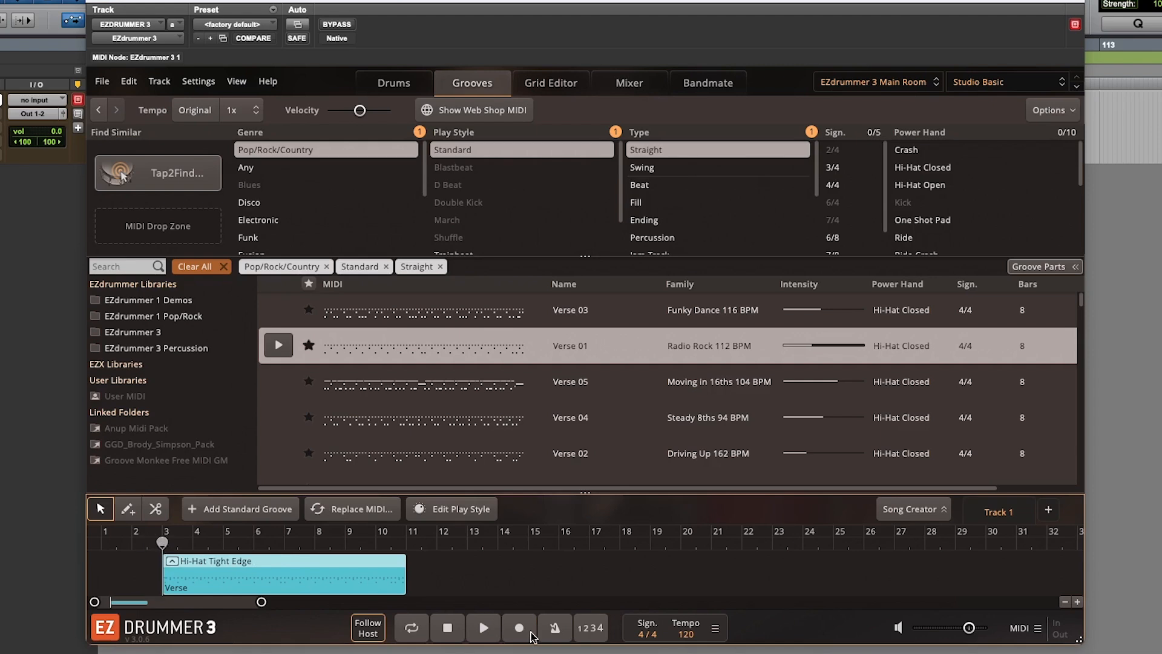
left_click(484, 630)
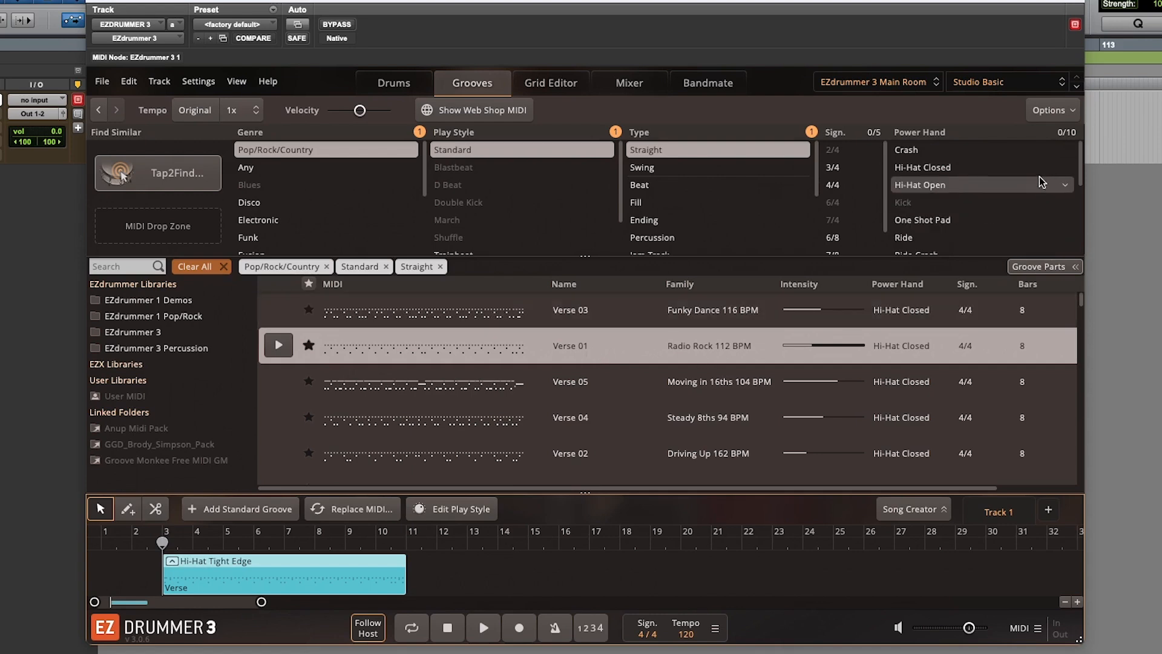
- Browse the filtered grooves, search them for CHORUS and apply Chorus 01 as an additional filter
mouse_move(1080, 169)
left_mouse_down()
mouse_move(1089, 238)
mouse_move(1077, 169)
left_mouse_up()
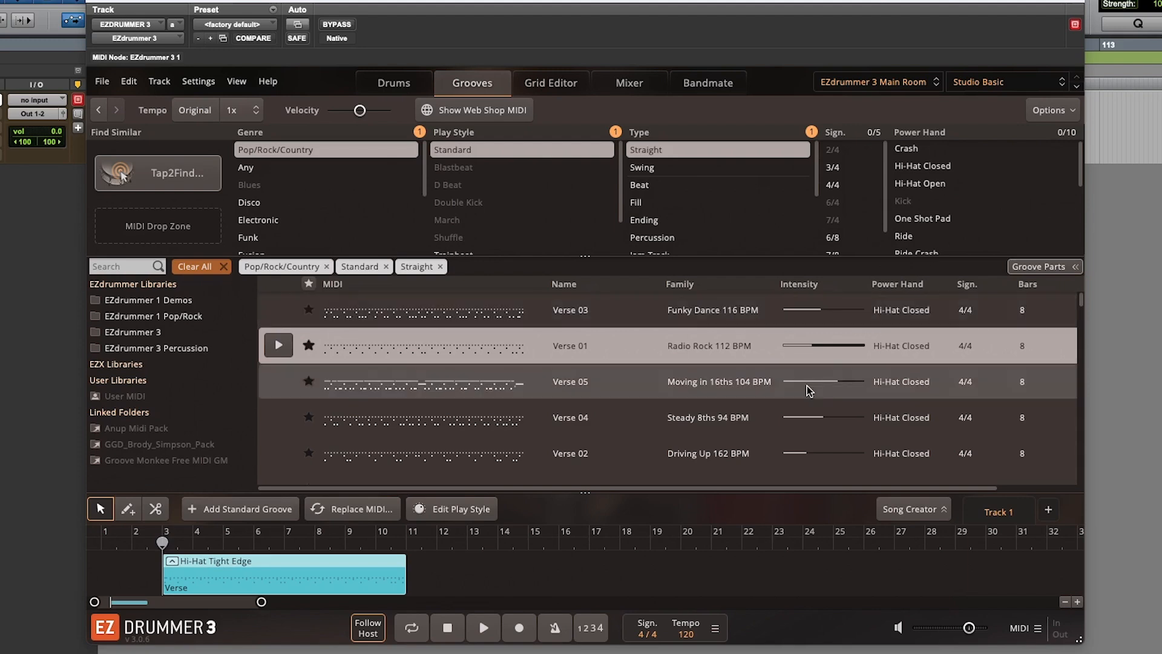
scroll(807, 386, "down", 1)
scroll(748, 386, "down", 8)
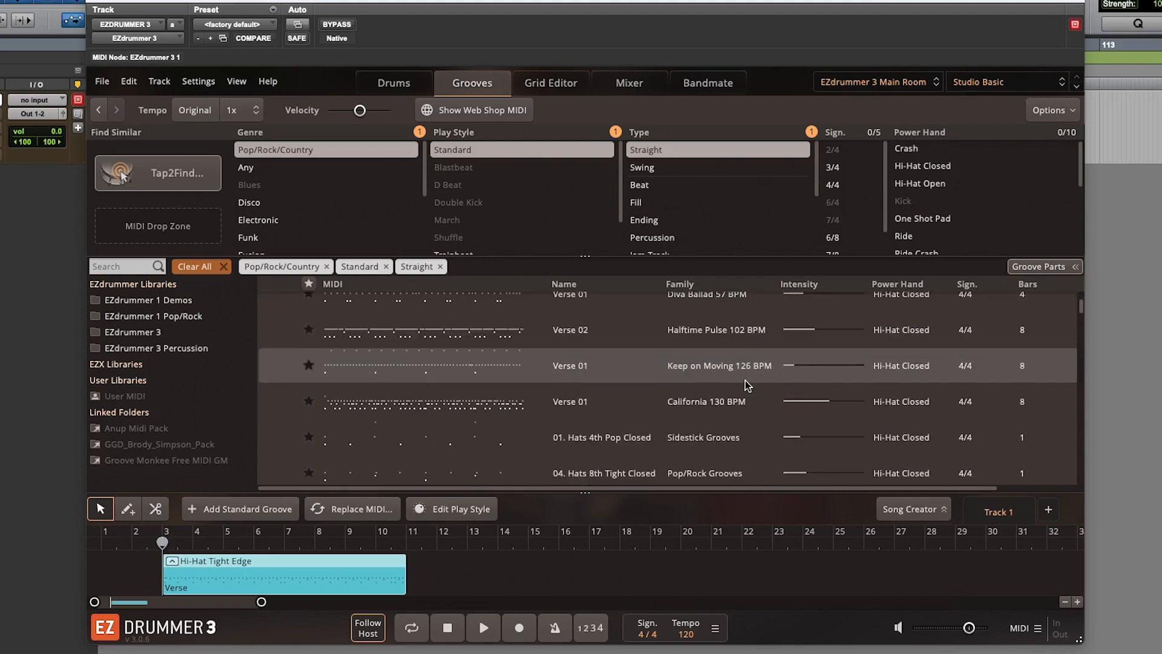
scroll(747, 386, "down", 5)
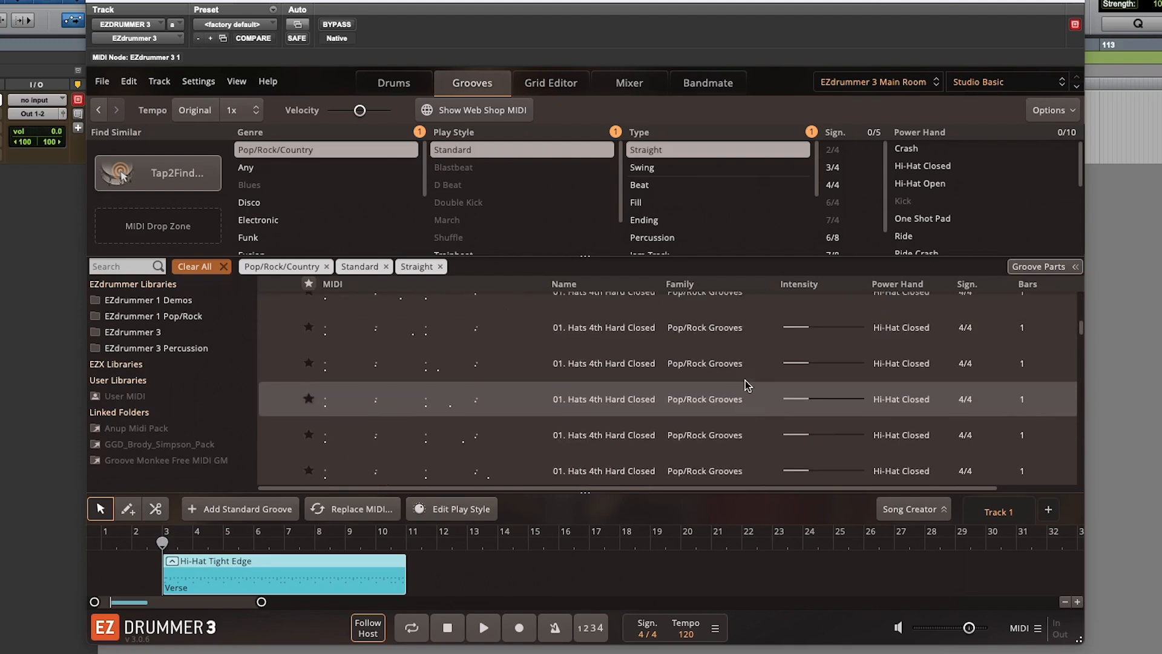
scroll(748, 385, "down", 2)
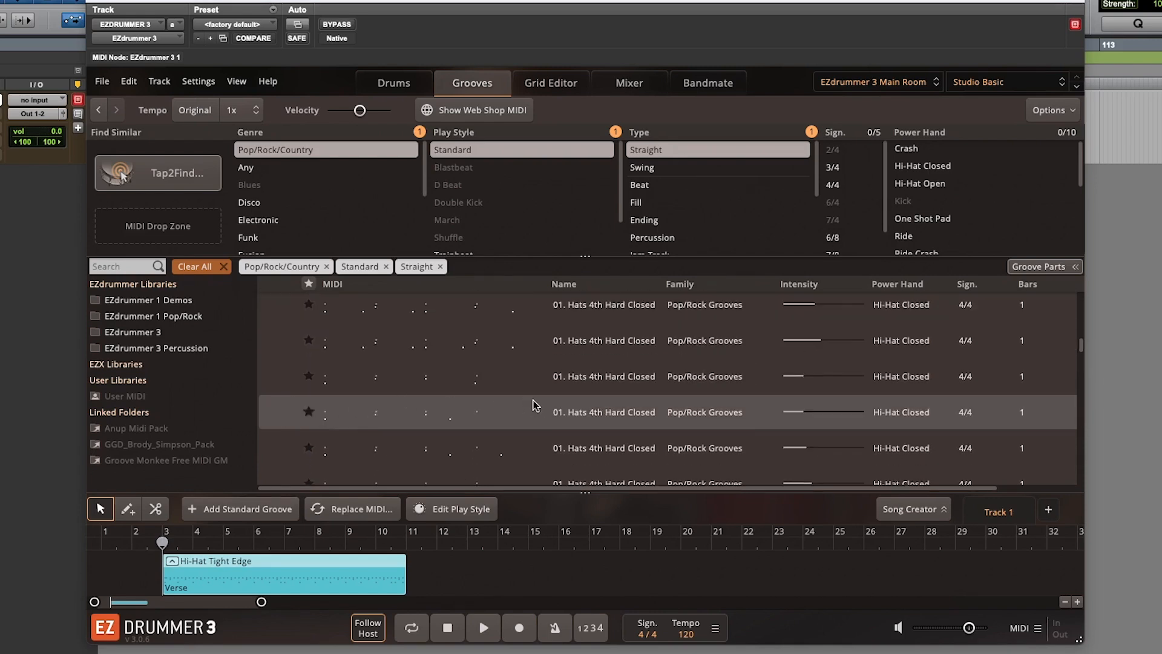
scroll(536, 405, "down", 1)
scroll(537, 405, "down", 4)
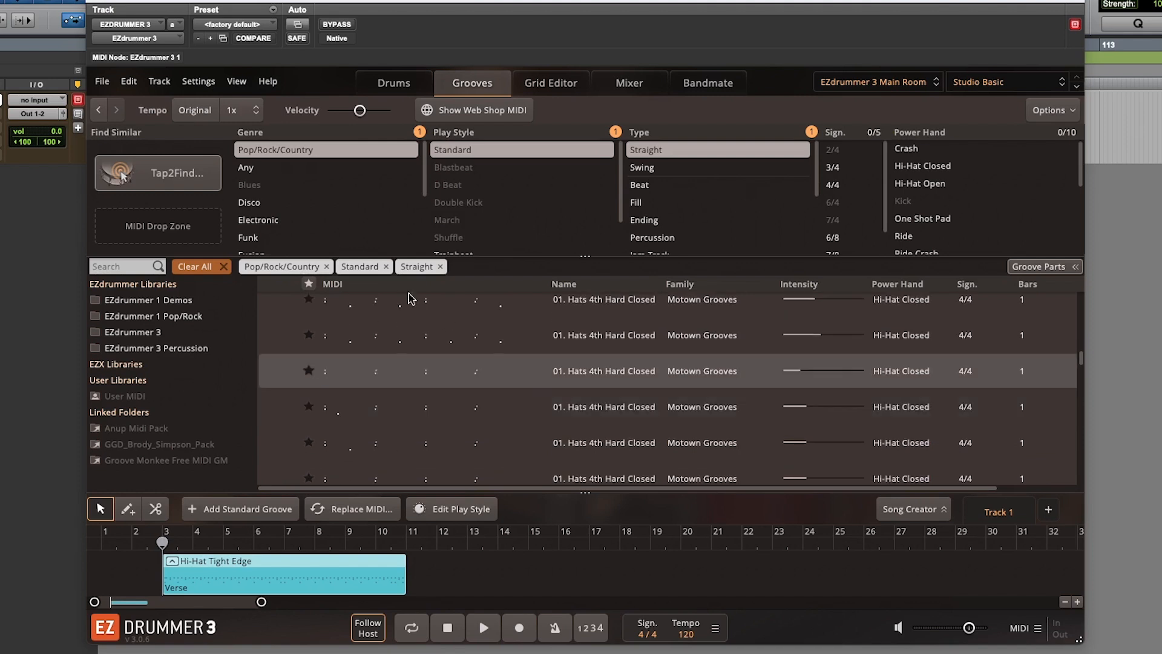
left_click(140, 267)
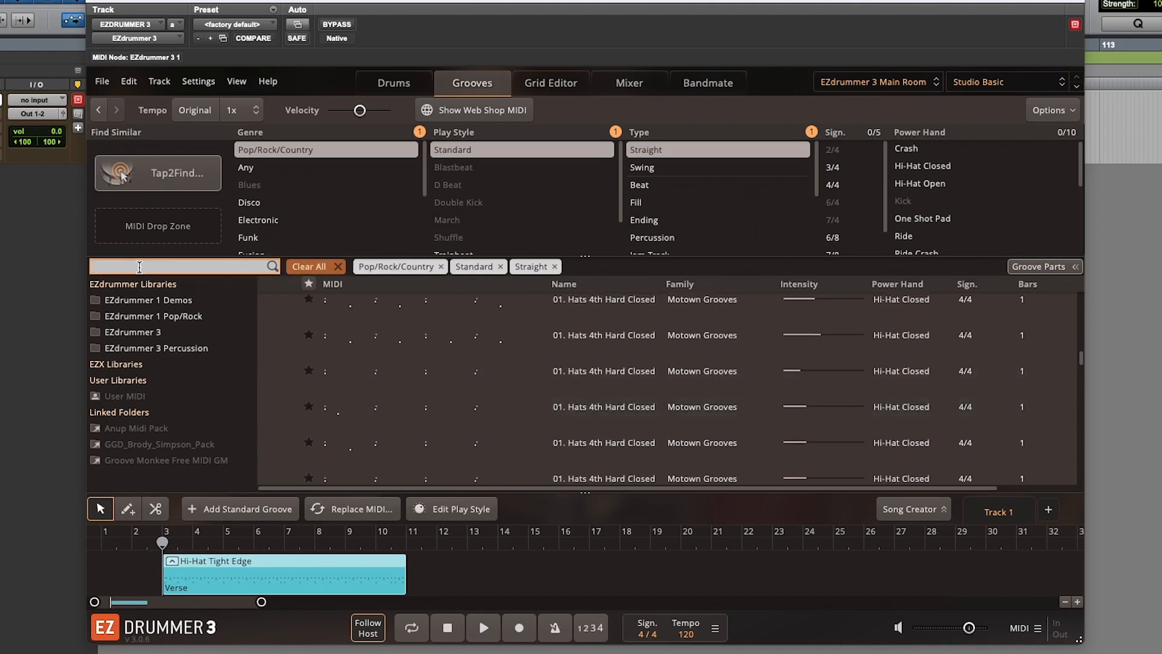
type("CHORUS")
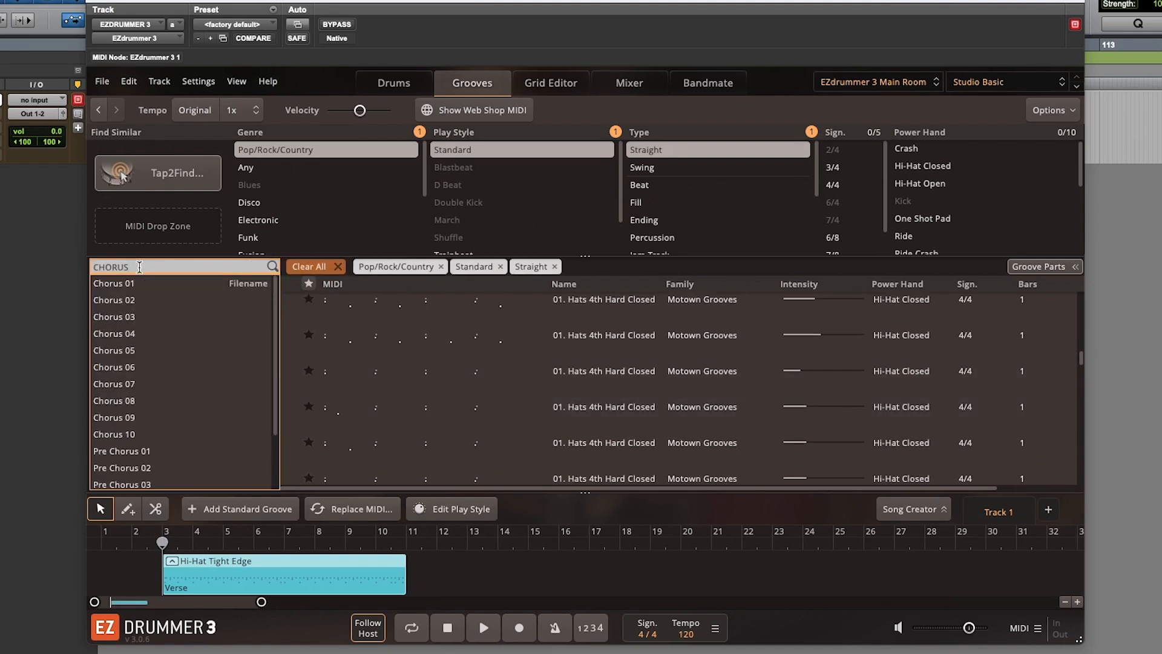
key("Return")
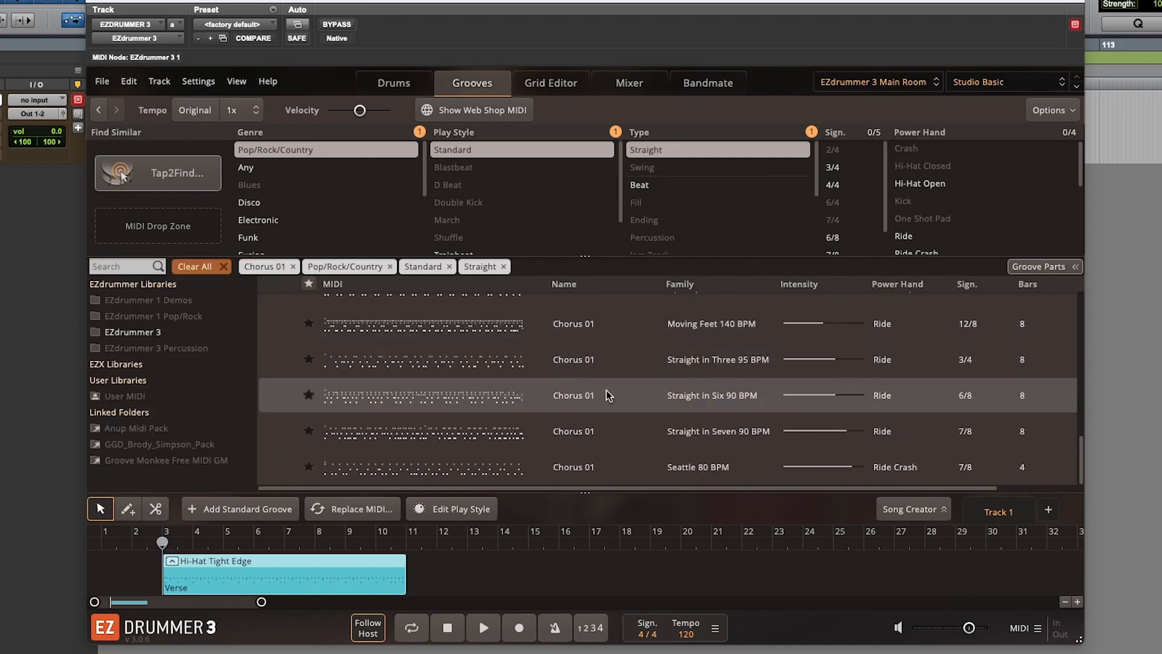
- Audition the Radio Rock 112 BPM Chorus 01 groove and place it directly after the verse block at bar 11
scroll(650, 368, "up", 3)
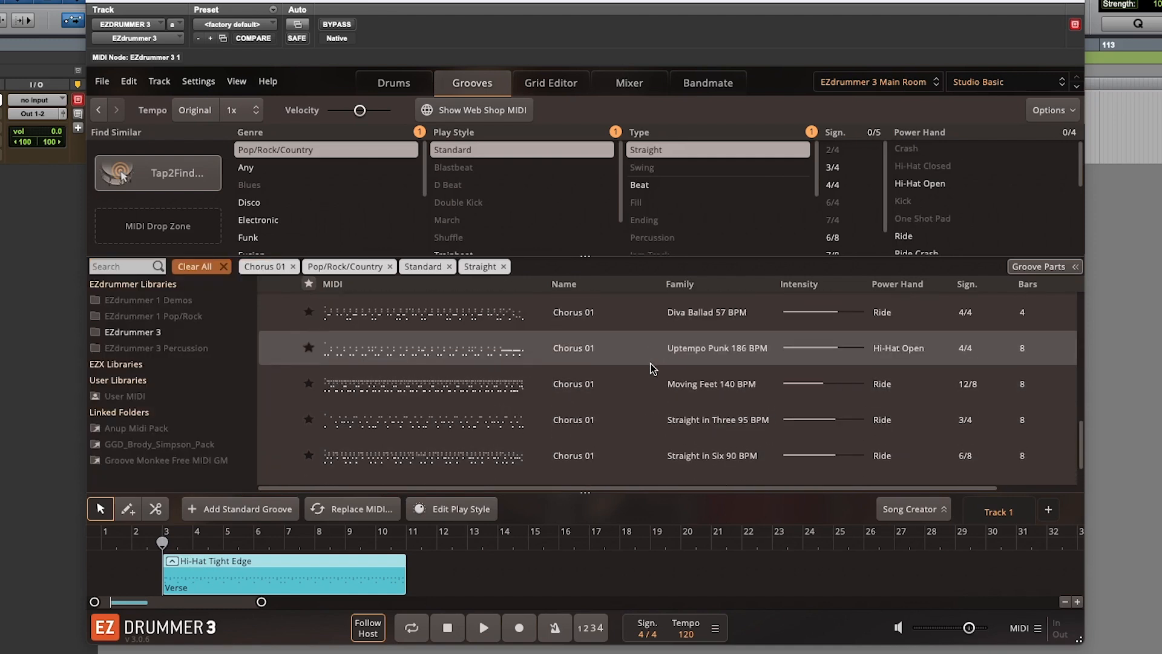
scroll(654, 367, "up", 4)
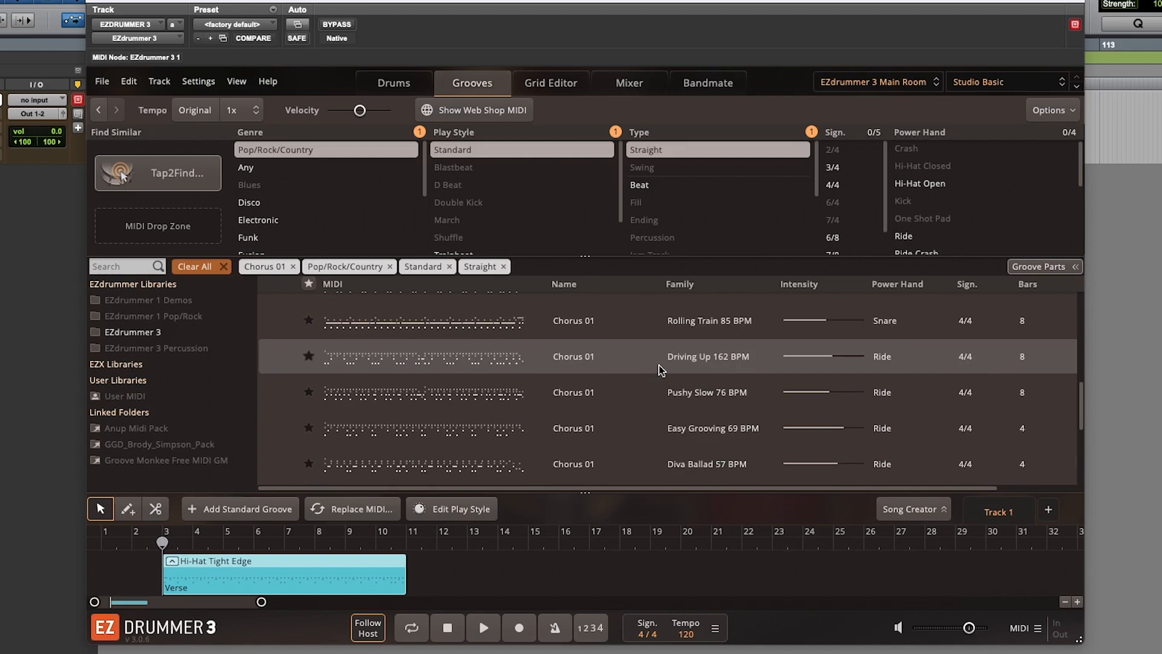
left_click_drag(1084, 418, 1087, 322)
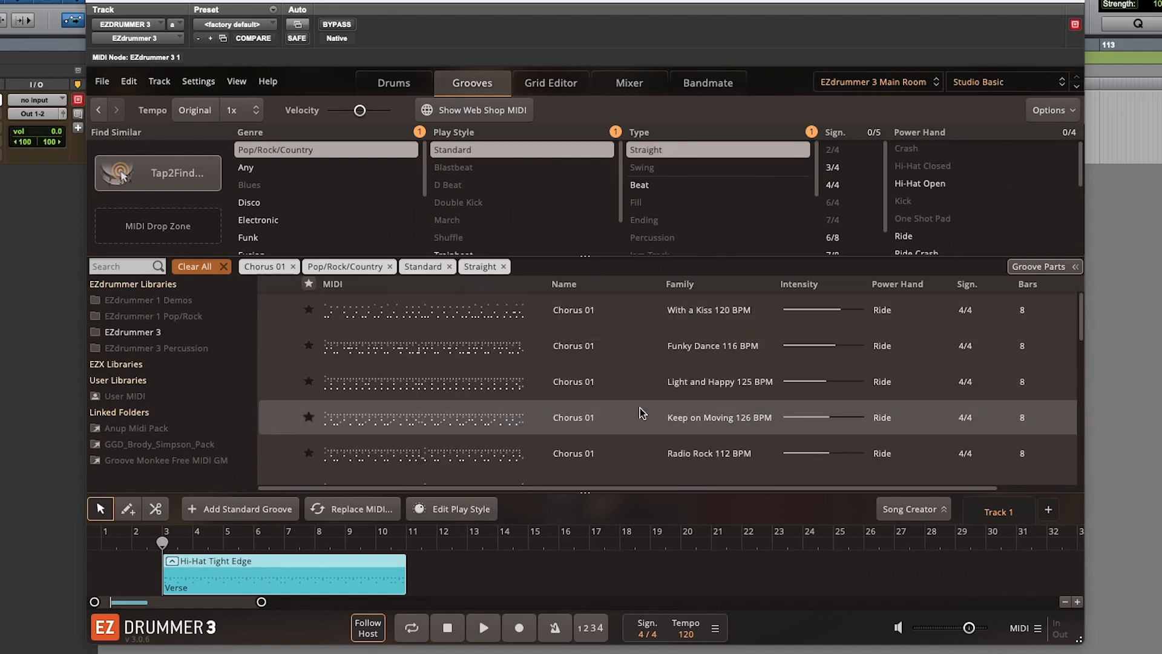
scroll(678, 463, "down", 1)
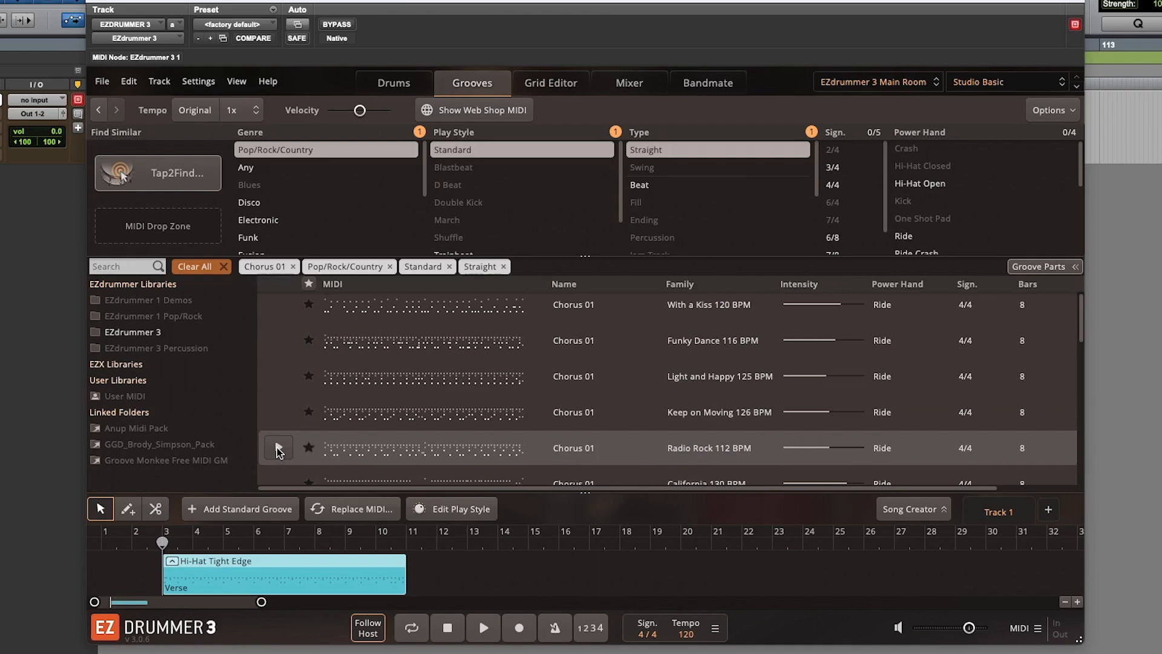
left_click(277, 447)
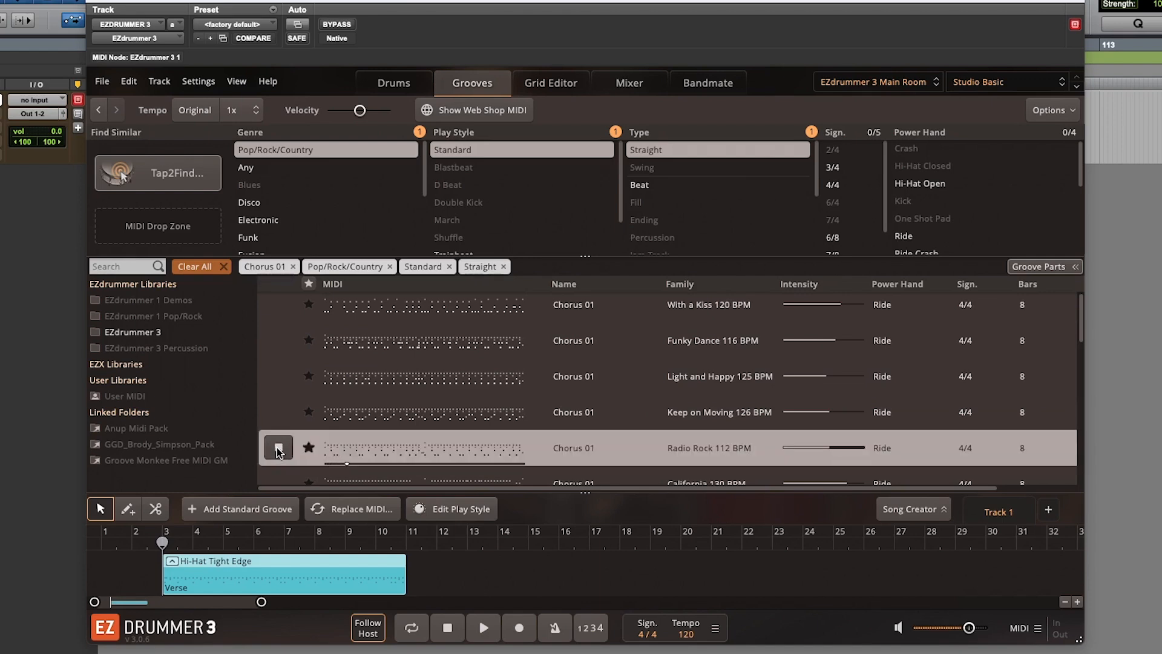
left_click(277, 448)
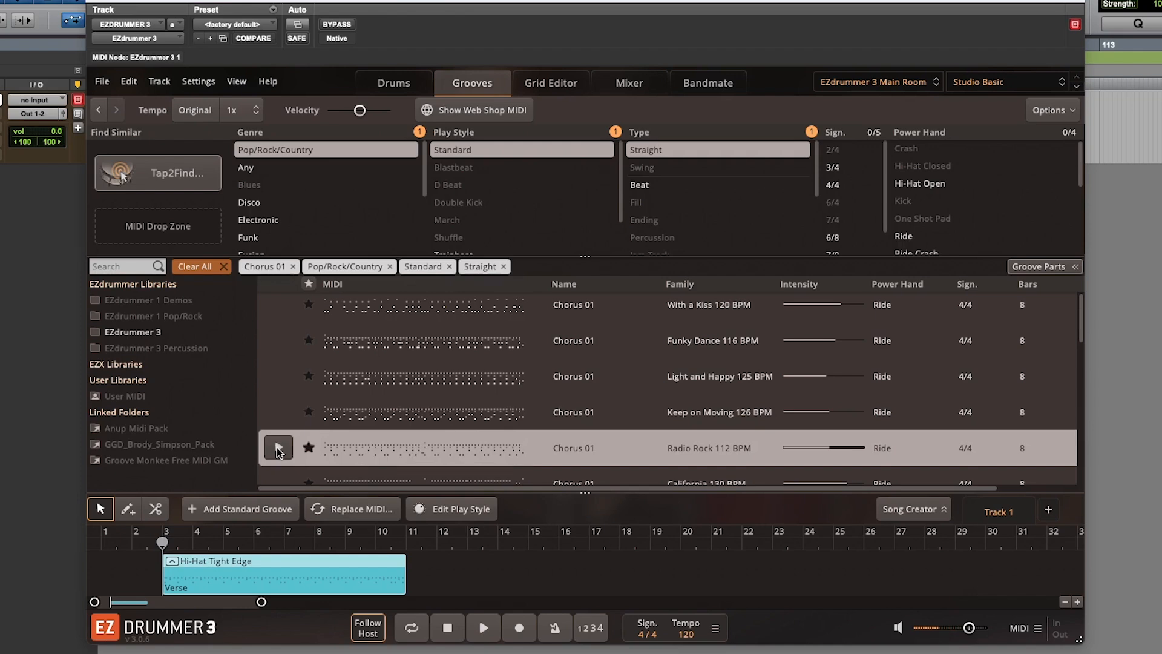
left_click_drag(356, 448, 406, 552)
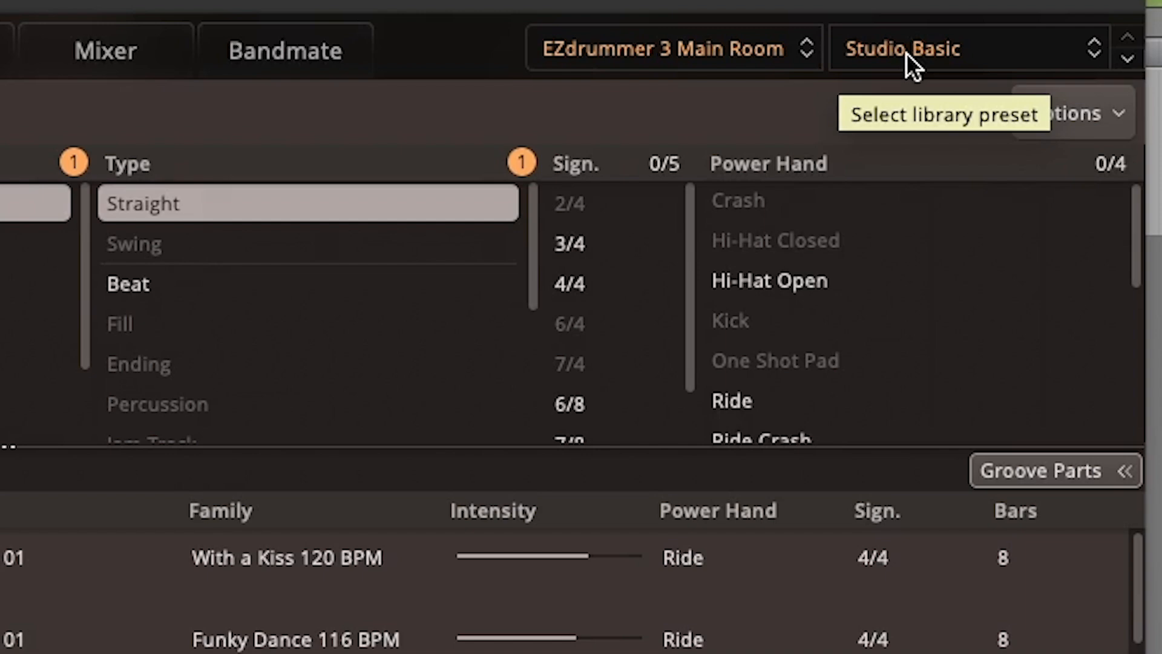
- Look through the drum and mixer presets of the EZdrummer 3 Main Room library, keeping Studio Basic, and display the drum mixer
left_click(971, 49)
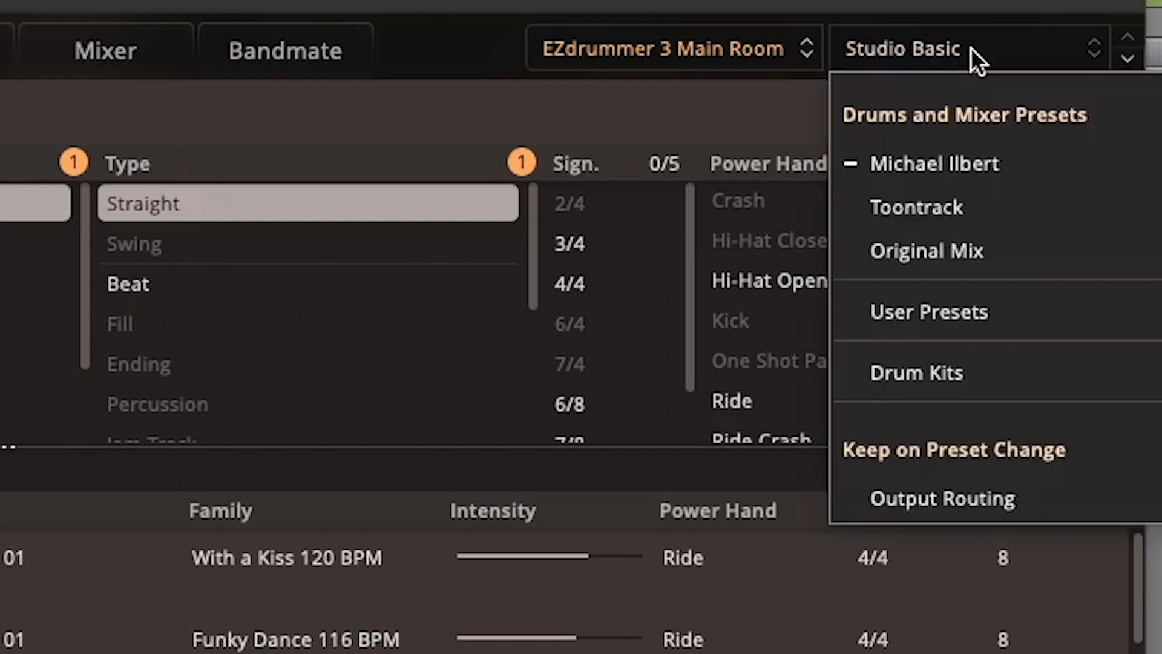
mouse_move(1023, 150)
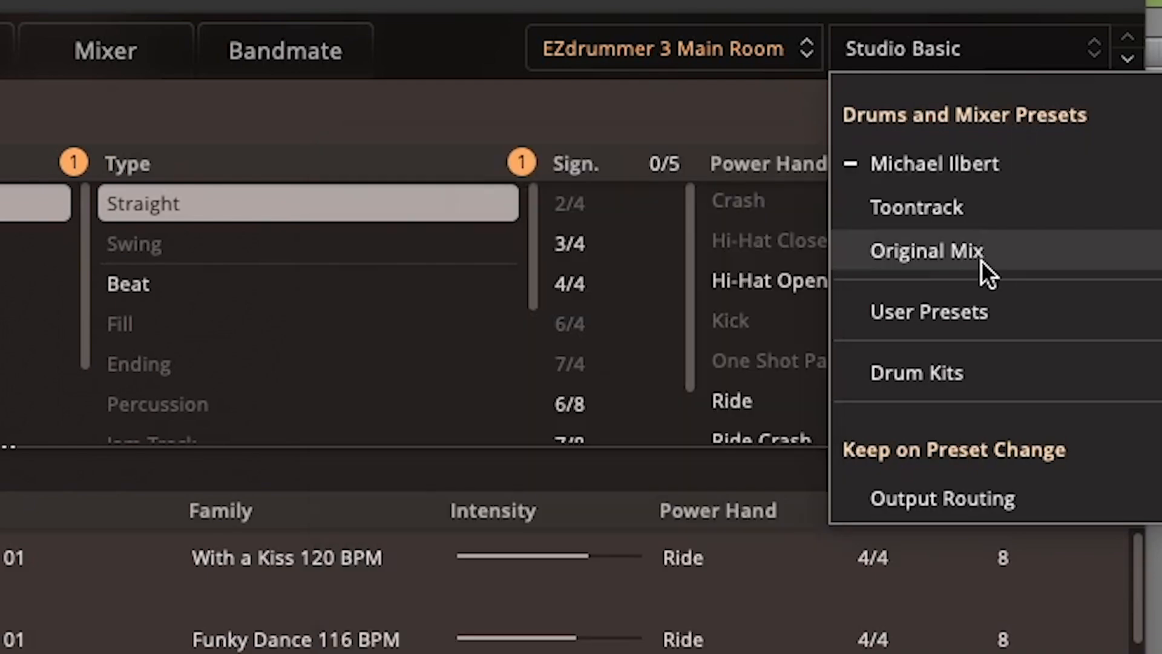
left_click(886, 34)
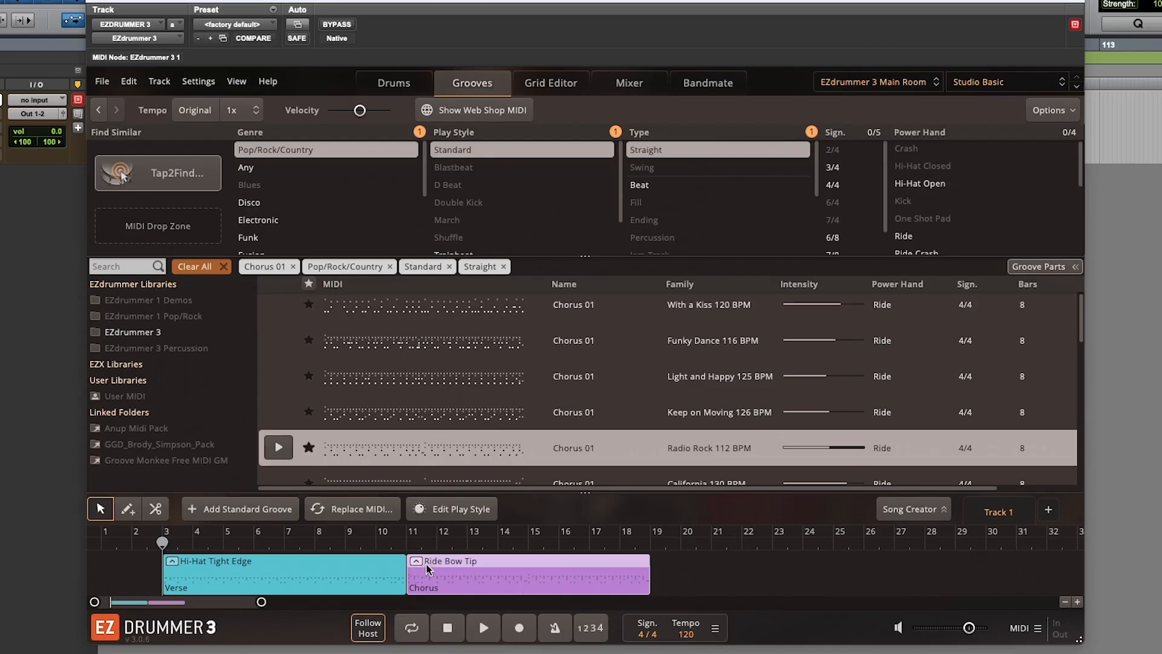
left_click(620, 83)
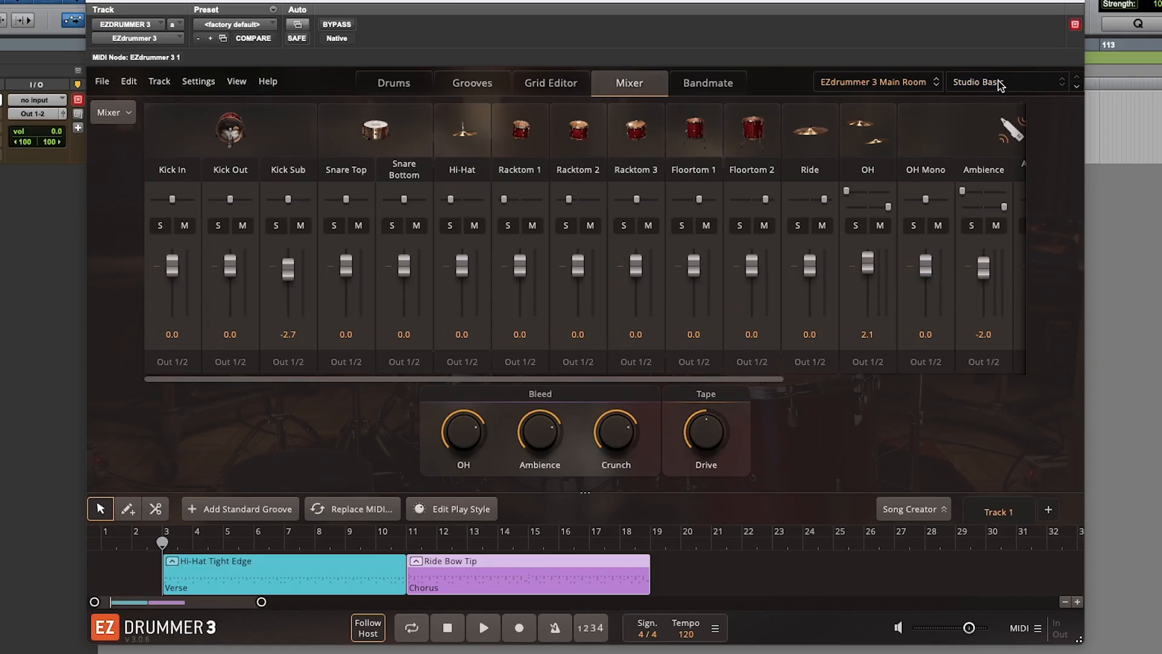
- Load the Original Mix mixer preset for the EZdrummer 3 Main Room kit
left_click(996, 82)
left_click(994, 171)
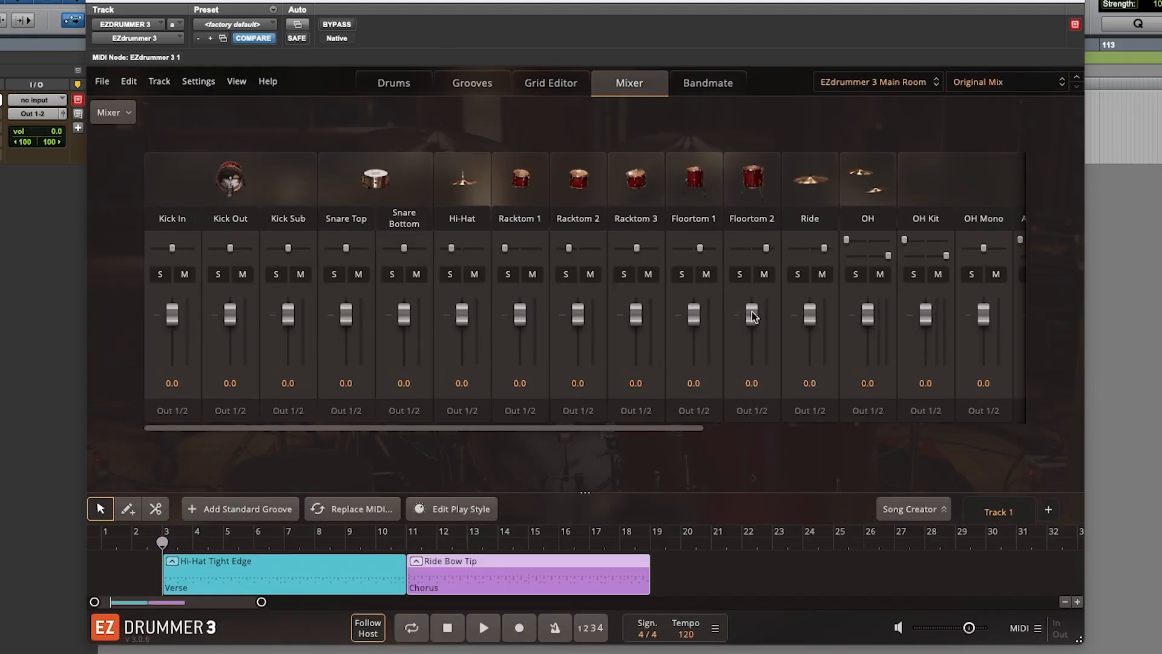
left_click_drag(678, 430, 593, 477)
- Route the Kick In mixer channel to Out 3/4
left_click(167, 416)
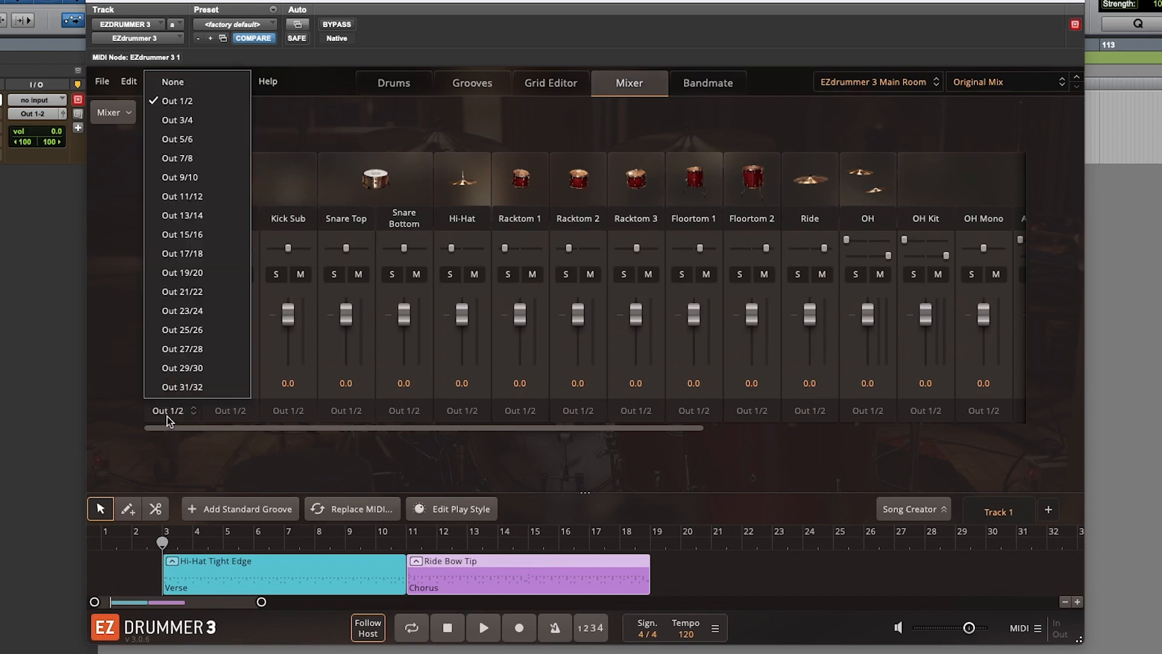
left_click(177, 121)
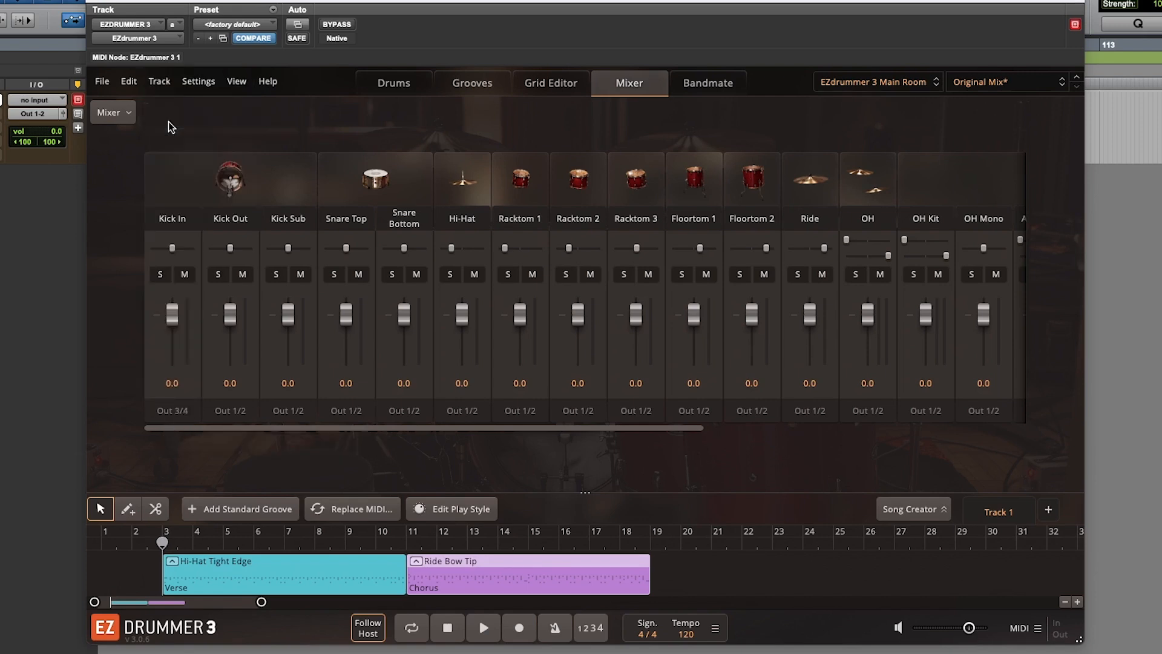
left_click(168, 415)
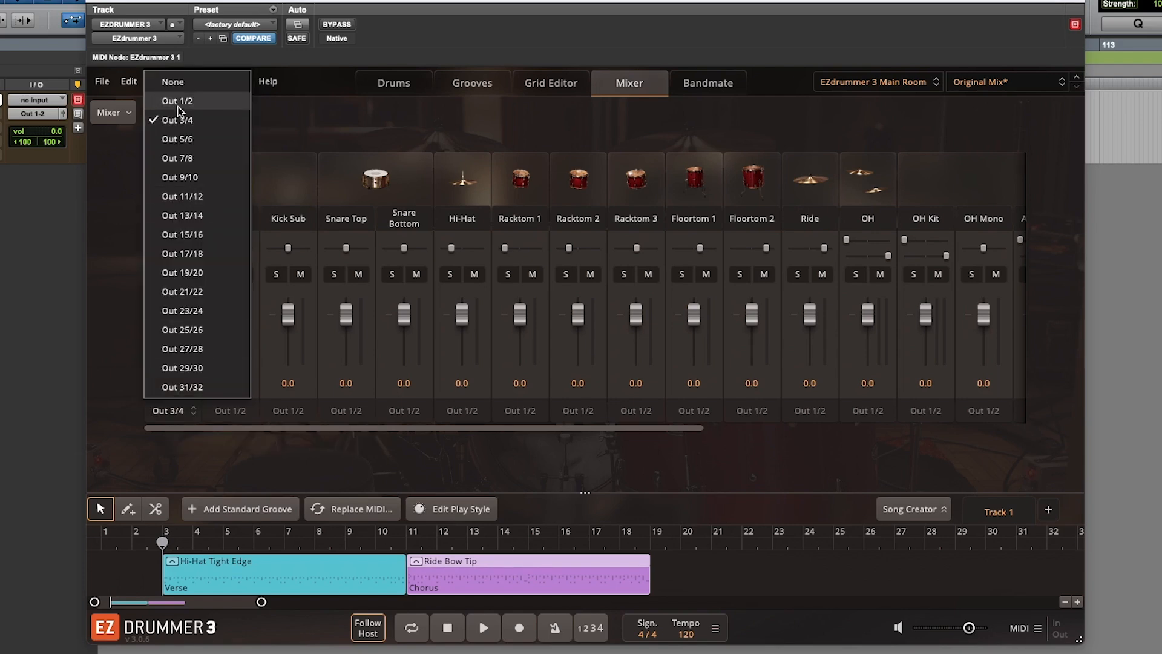
left_click(177, 125)
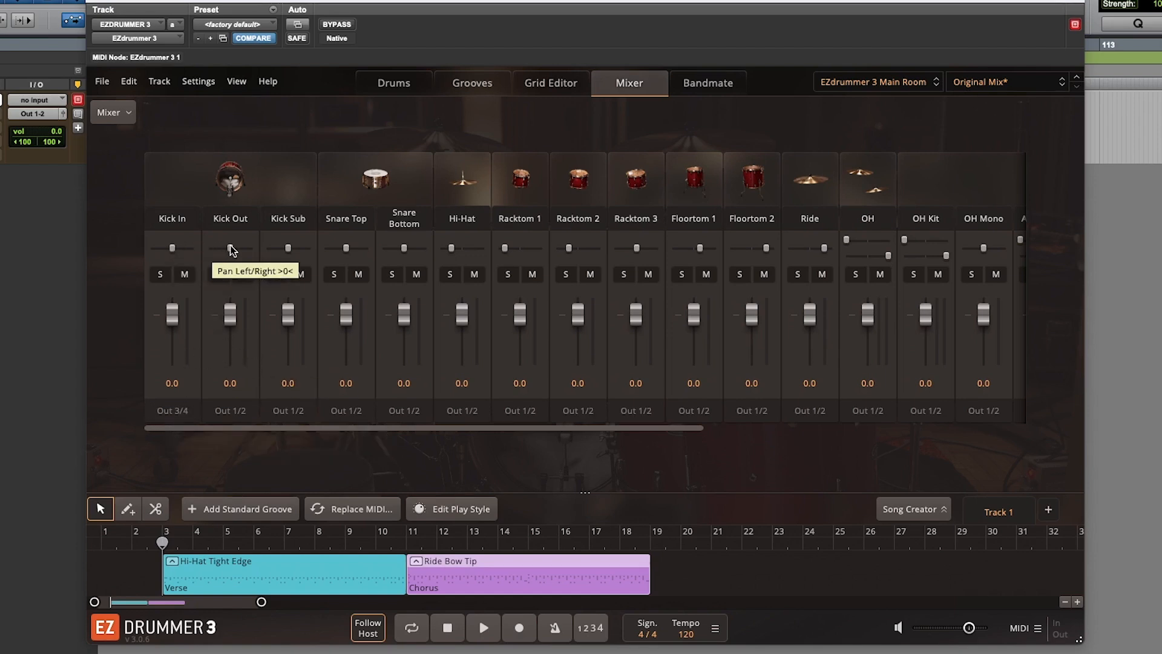
- Reset the panning of the Hi-Hat, Racktom, Floortom and Ride mixer channels to centre
left_click(452, 248, "alt")
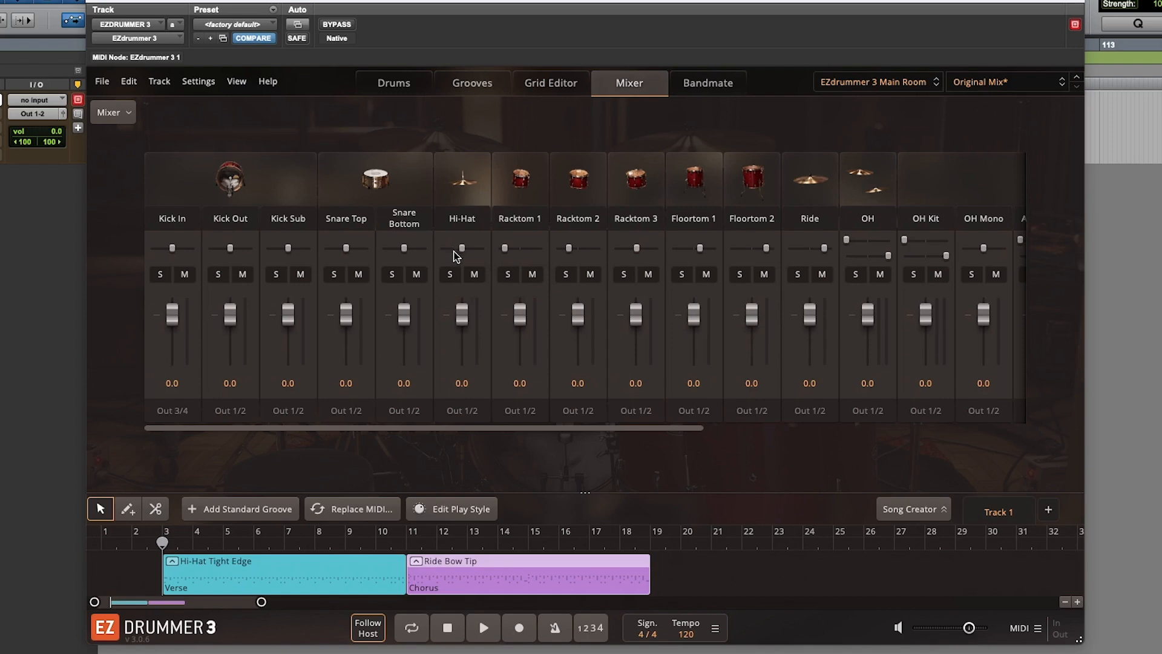
left_click(508, 250, "alt")
left_click(575, 249, "alt")
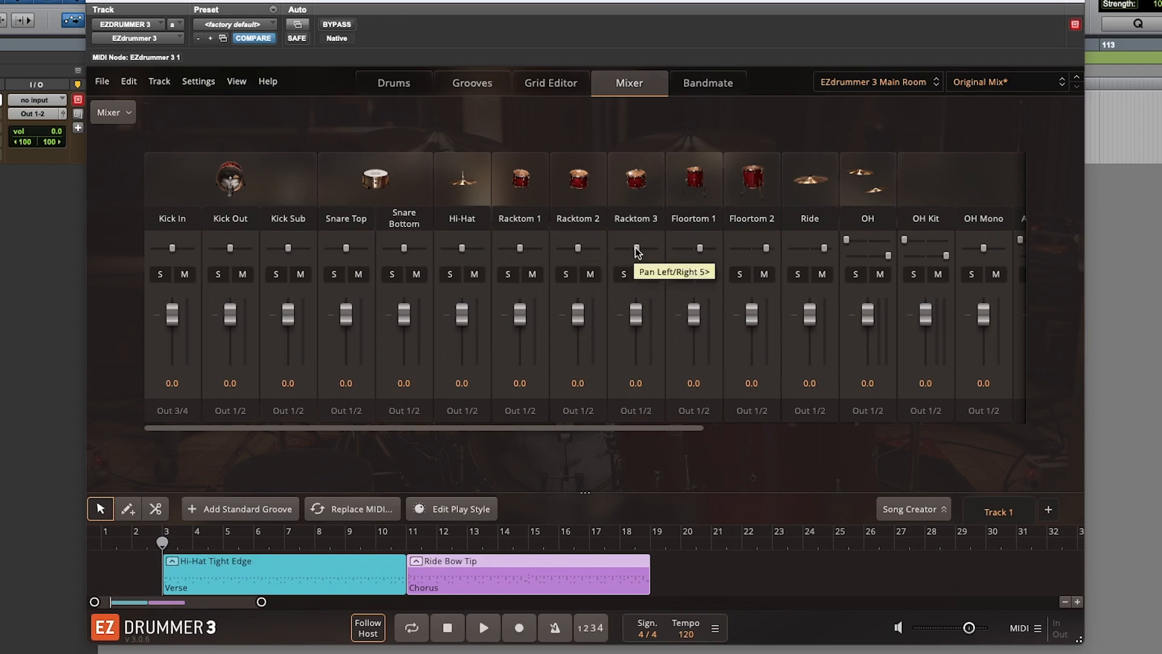
left_click(696, 250, "alt")
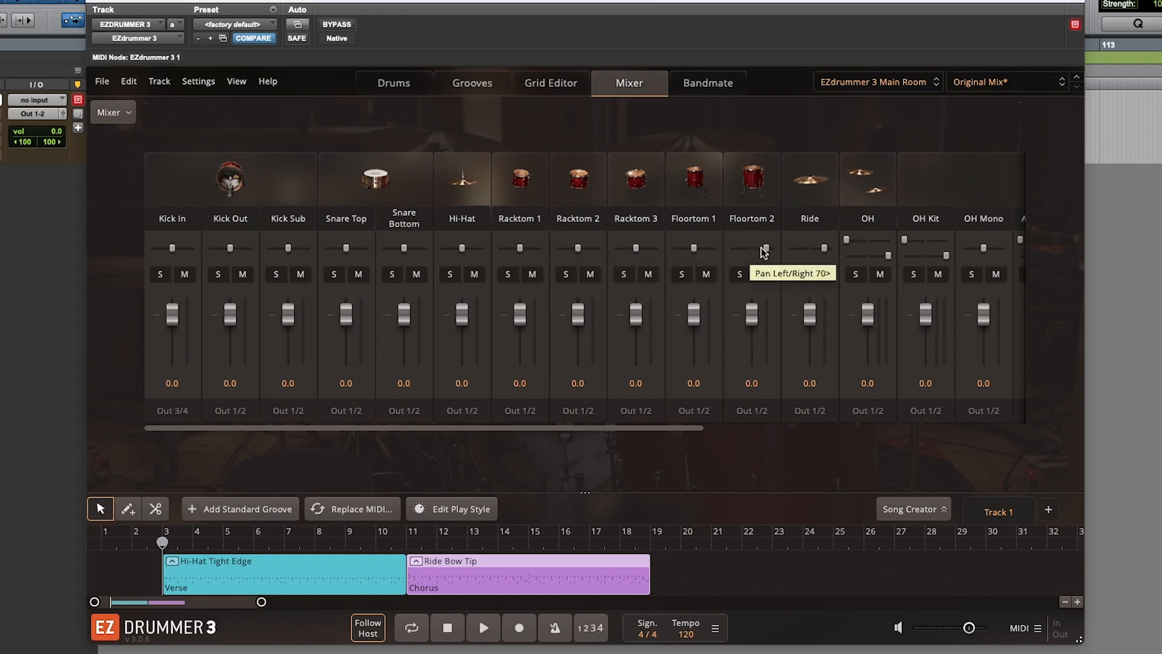
left_click(765, 248, "alt")
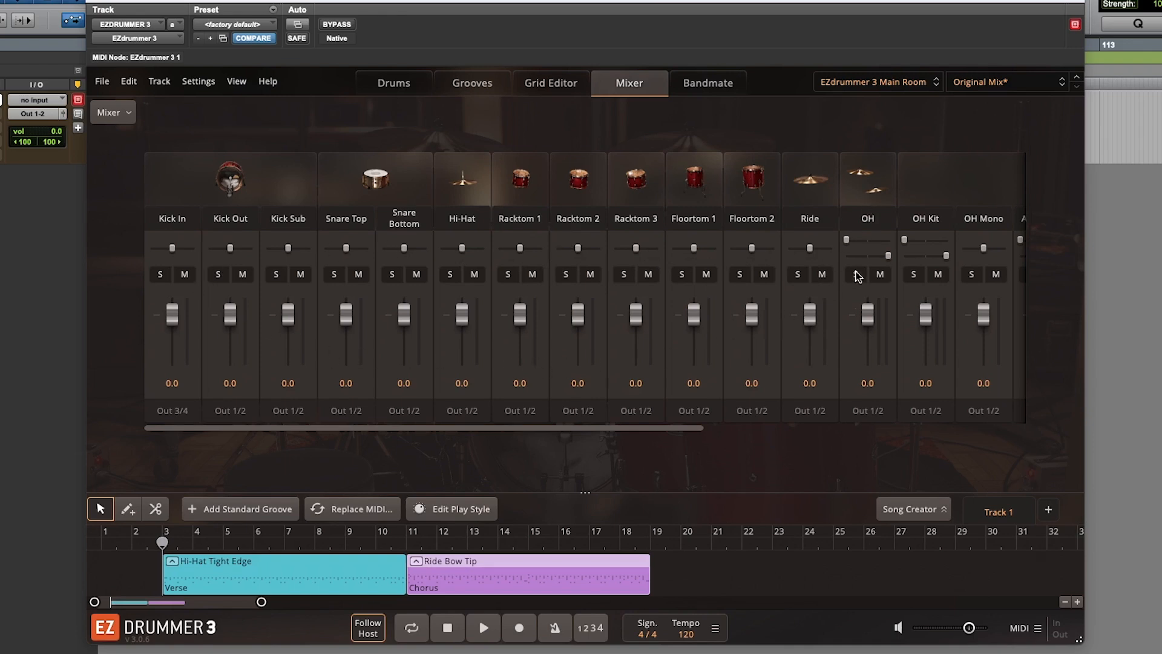
- Route Snare Top to Out 5/6, Snare Bottom to Out 7/8 and Hi-Hat to Out 9/10
scroll(851, 300, "right", 5)
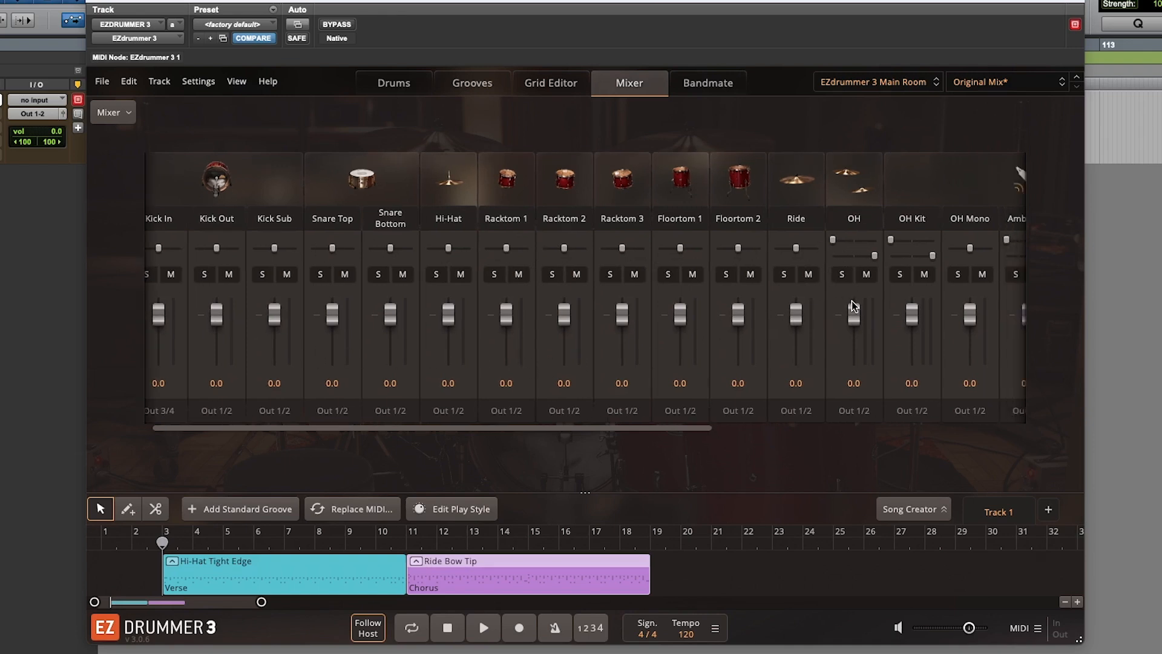
scroll(852, 300, "right", 4)
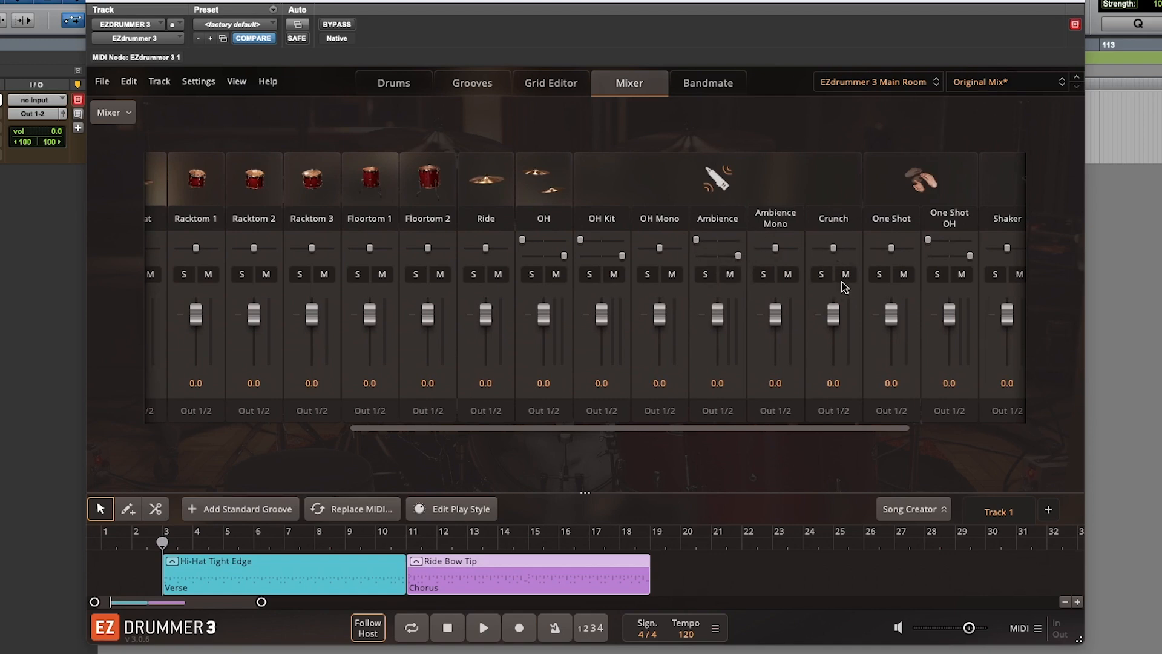
mouse_move(824, 249)
scroll(854, 260, "right", 5)
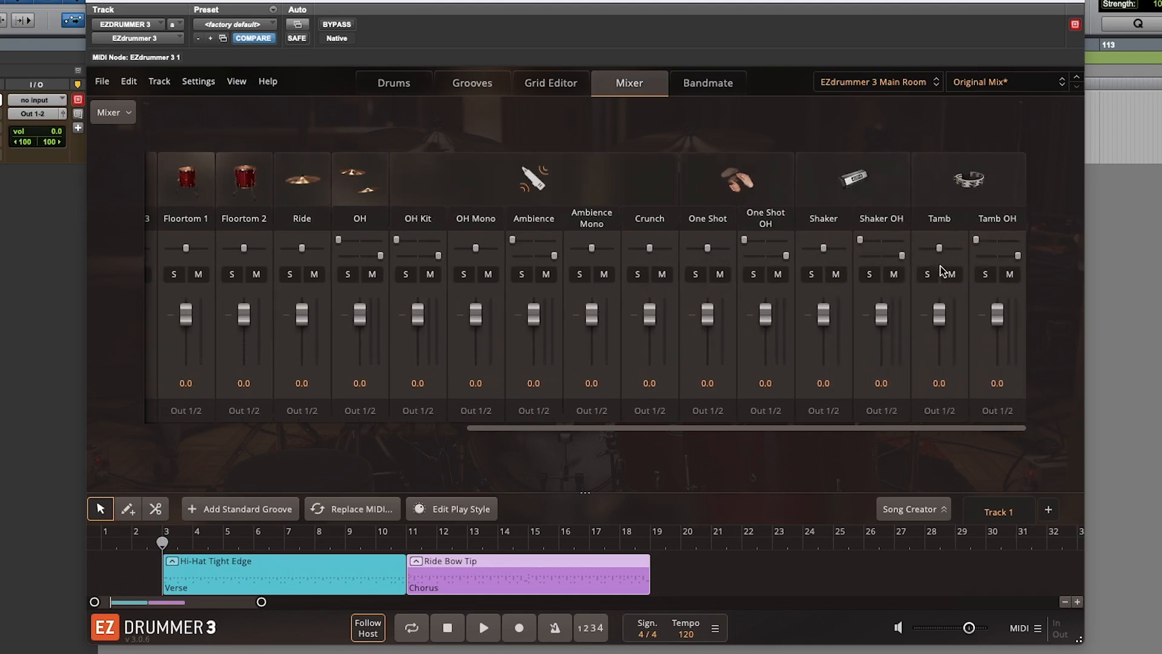
scroll(658, 288, "left", 10)
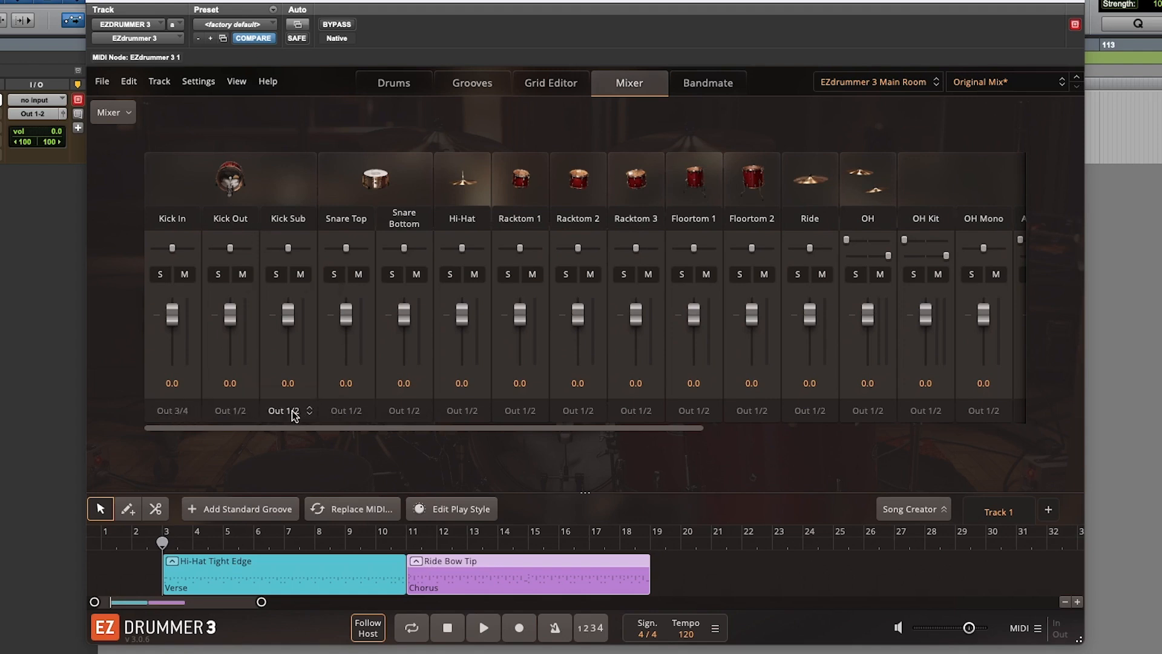
left_click(344, 412)
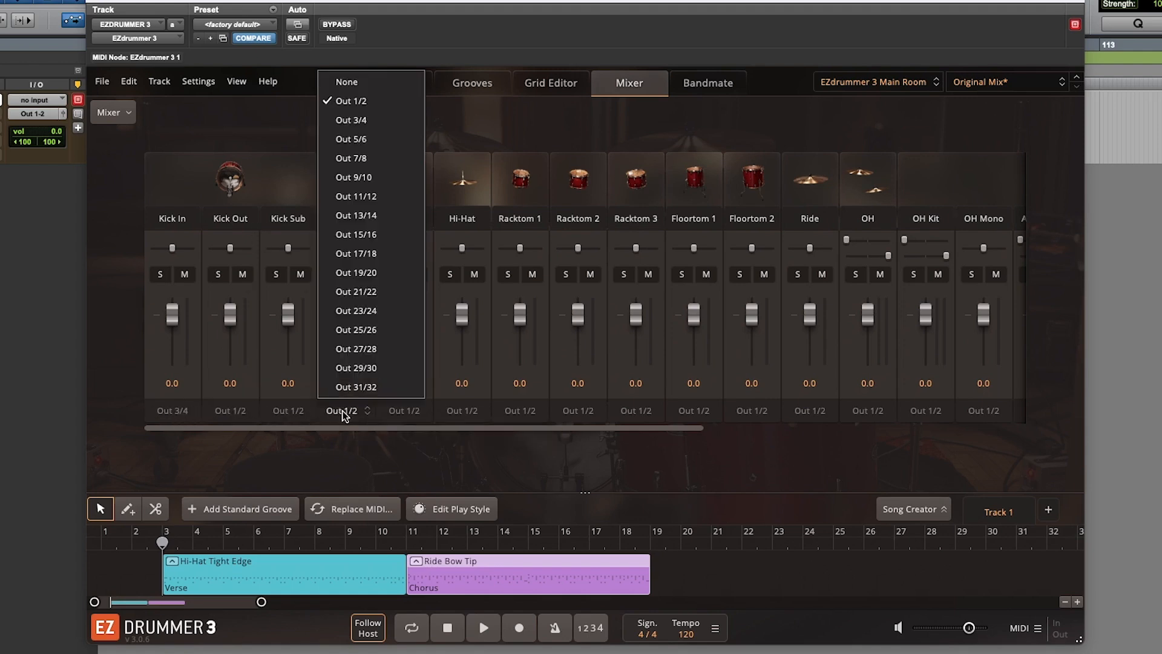
left_click(351, 134)
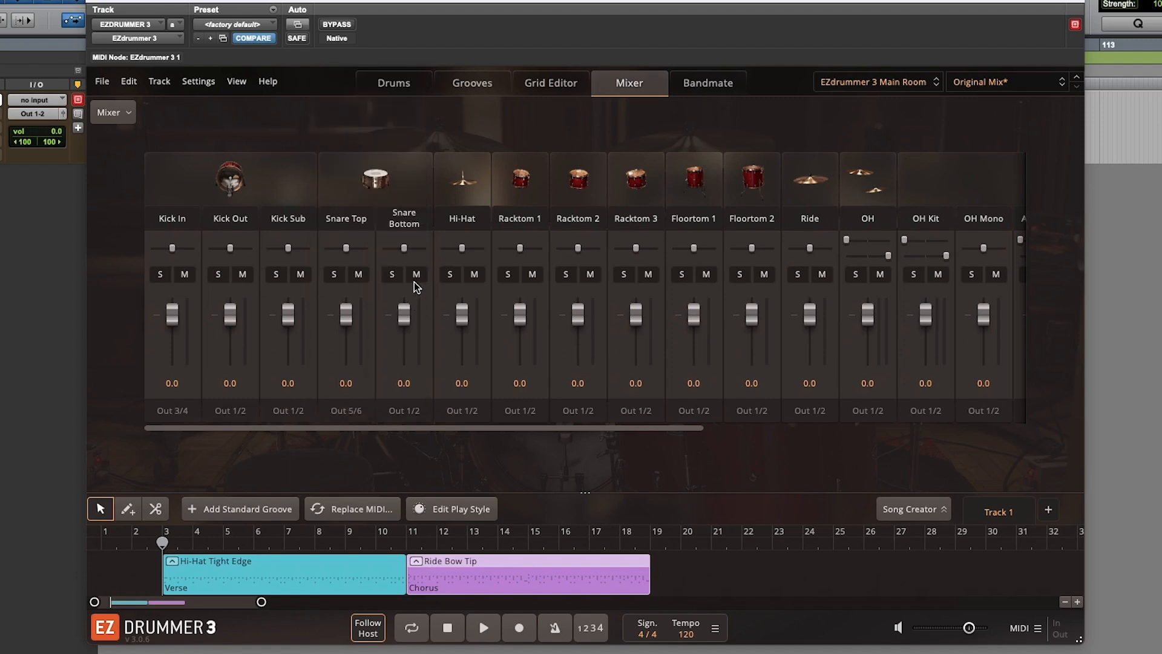
left_click(409, 411)
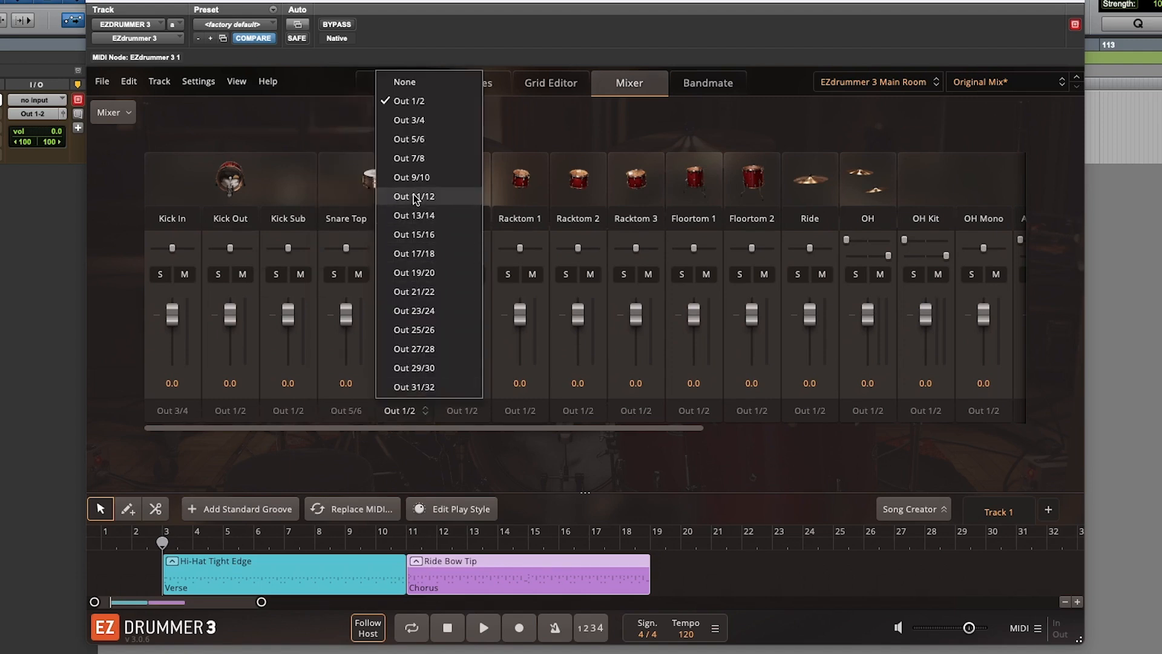
left_click(412, 156)
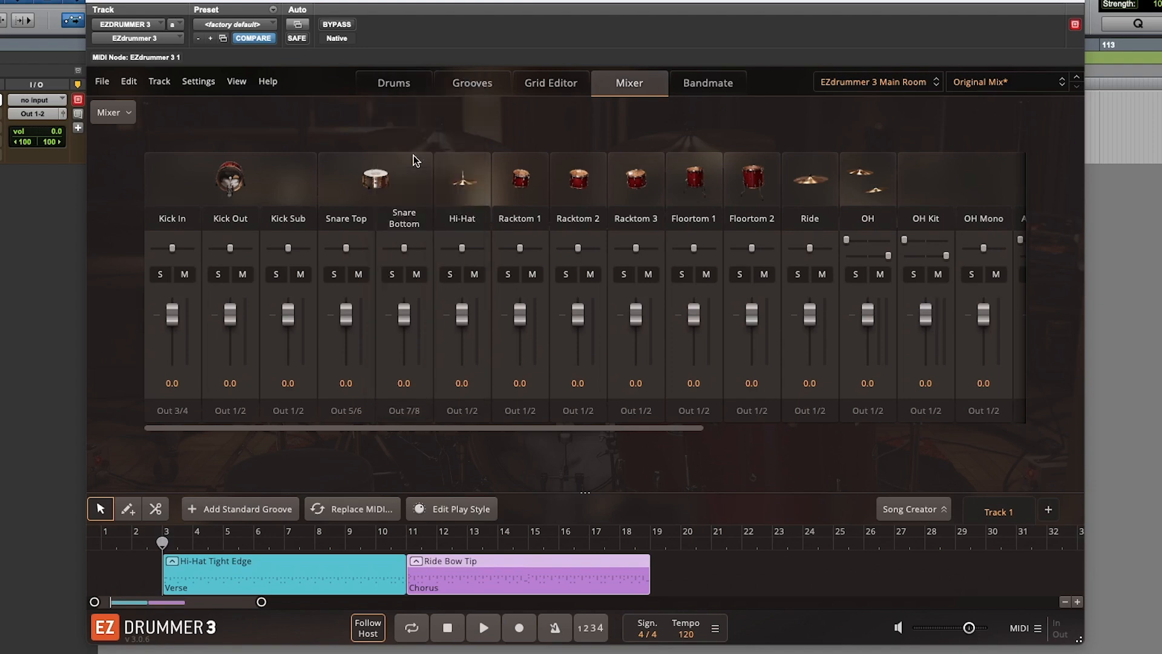
left_click(453, 410)
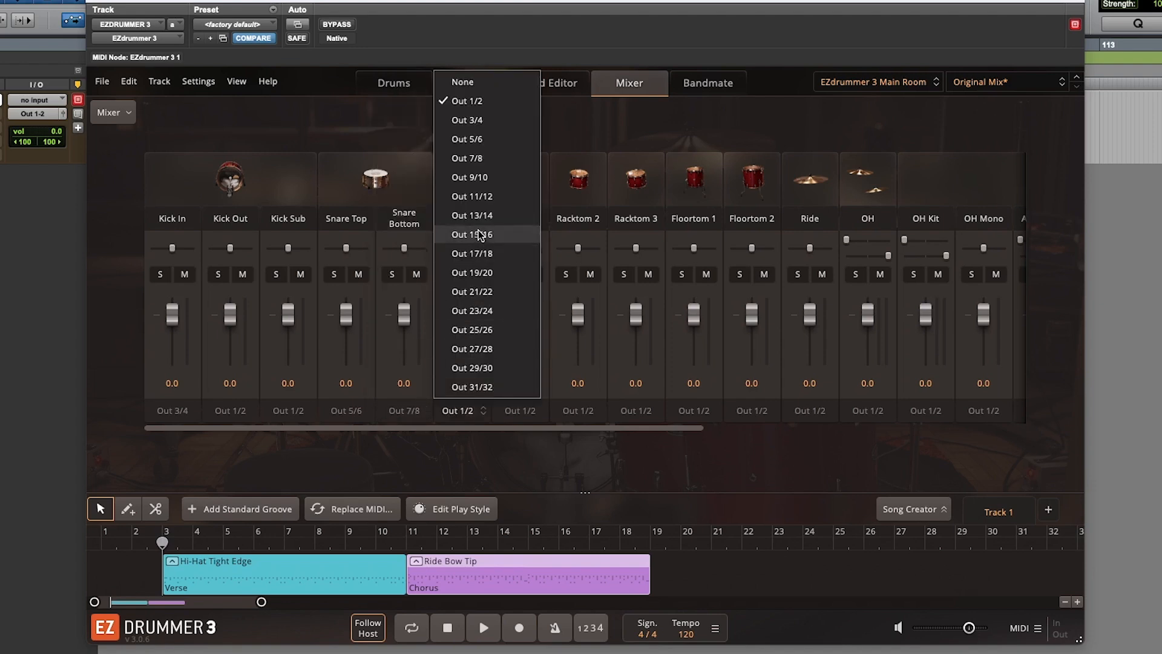
left_click(463, 179)
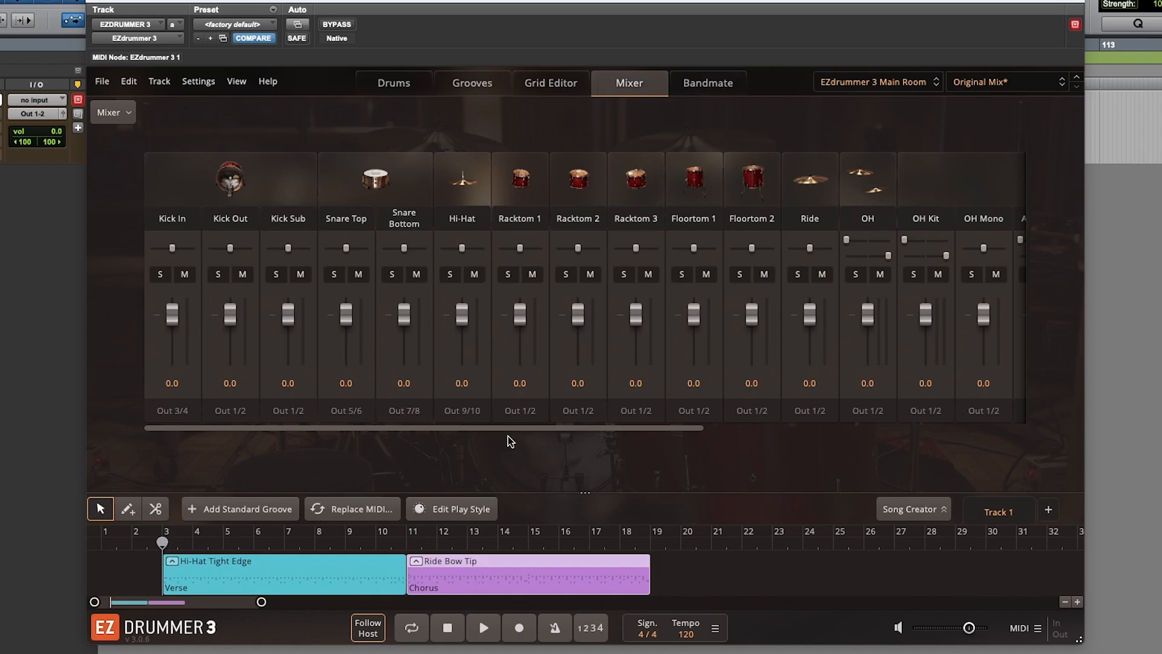
- Examine the tom rows in the Grid Editor across the verse and chorus blocks to see which toms are played
left_click(551, 85)
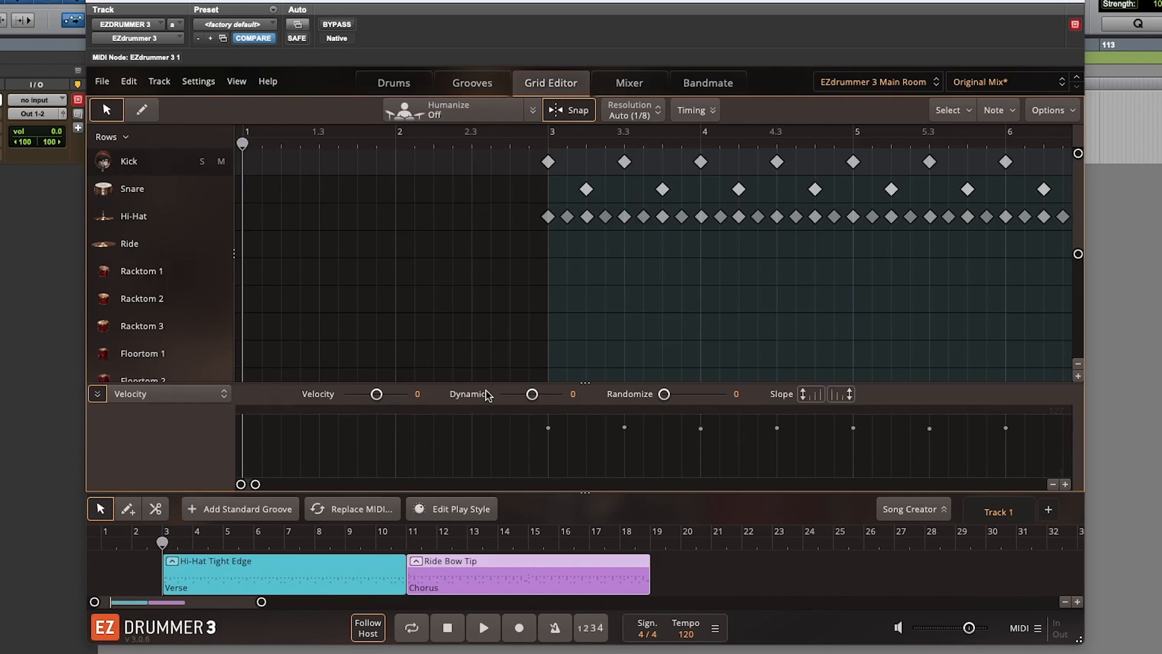
scroll(201, 284, "down", 3)
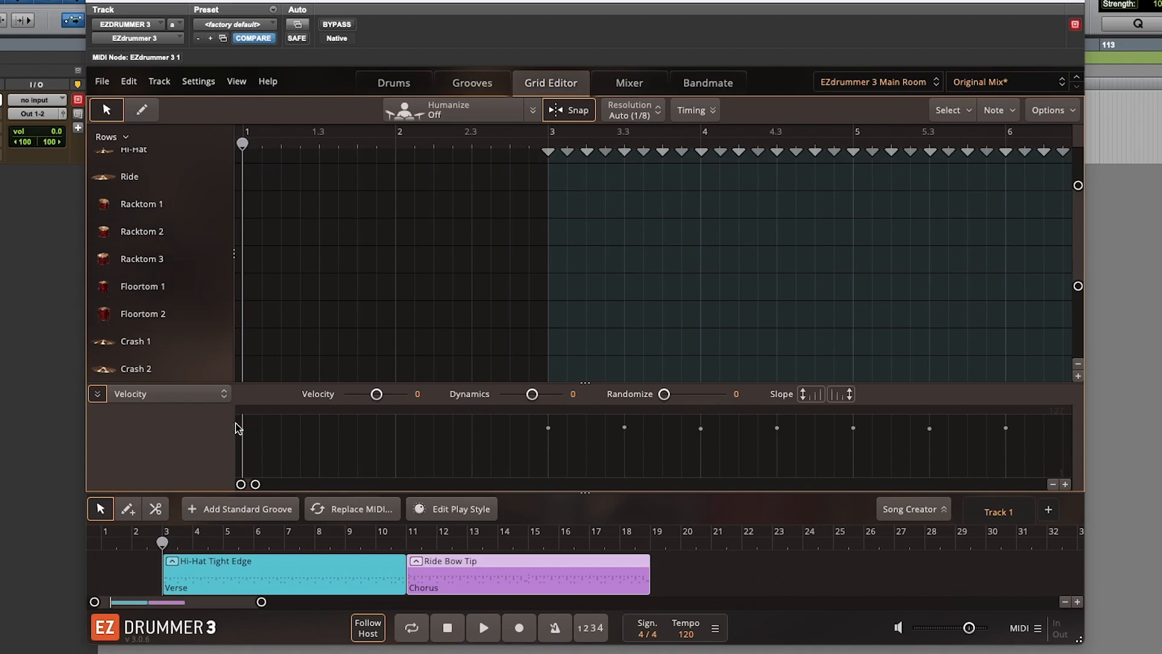
left_click_drag(248, 484, 299, 485)
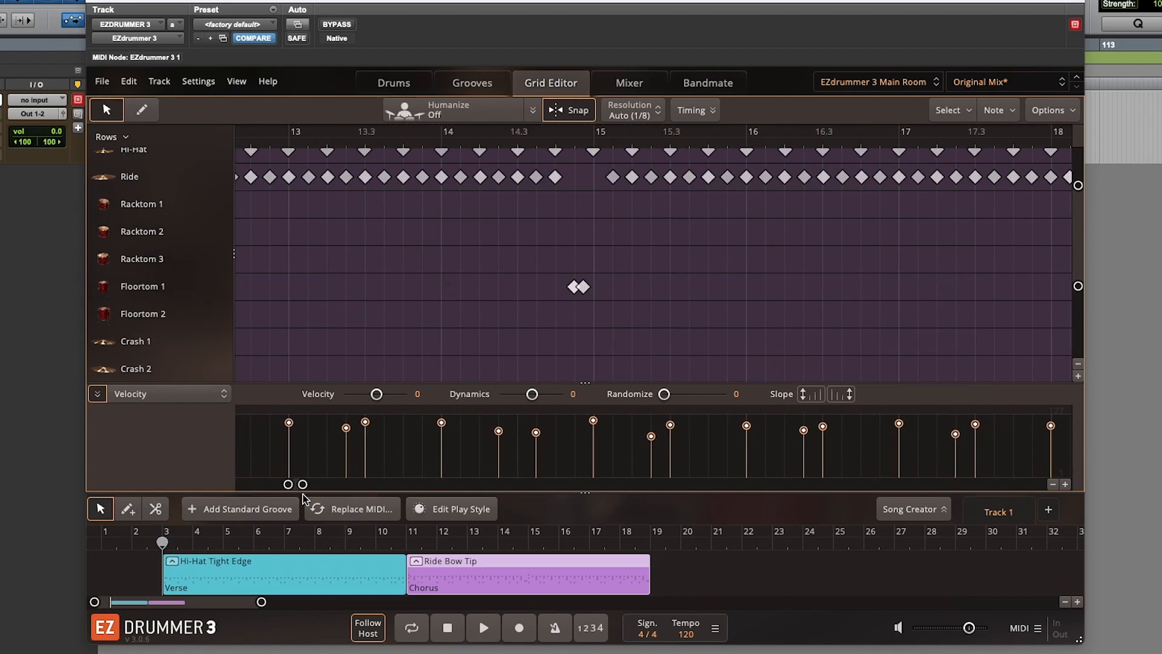
left_click_drag(295, 484, 309, 484)
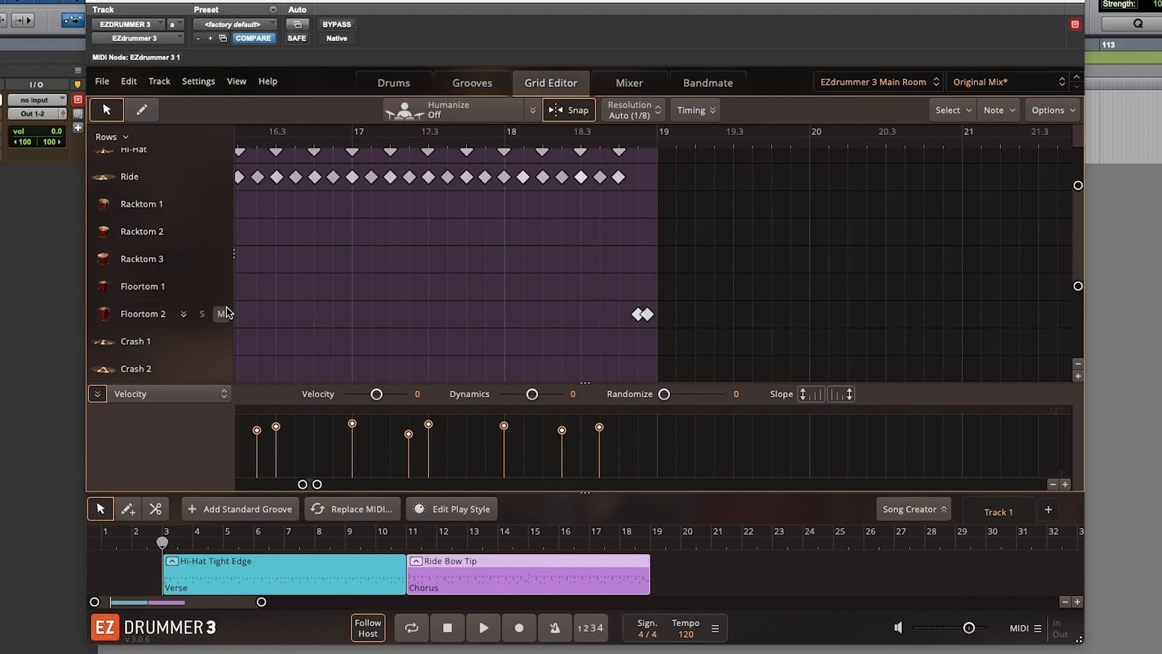
left_click_drag(309, 483, 255, 484)
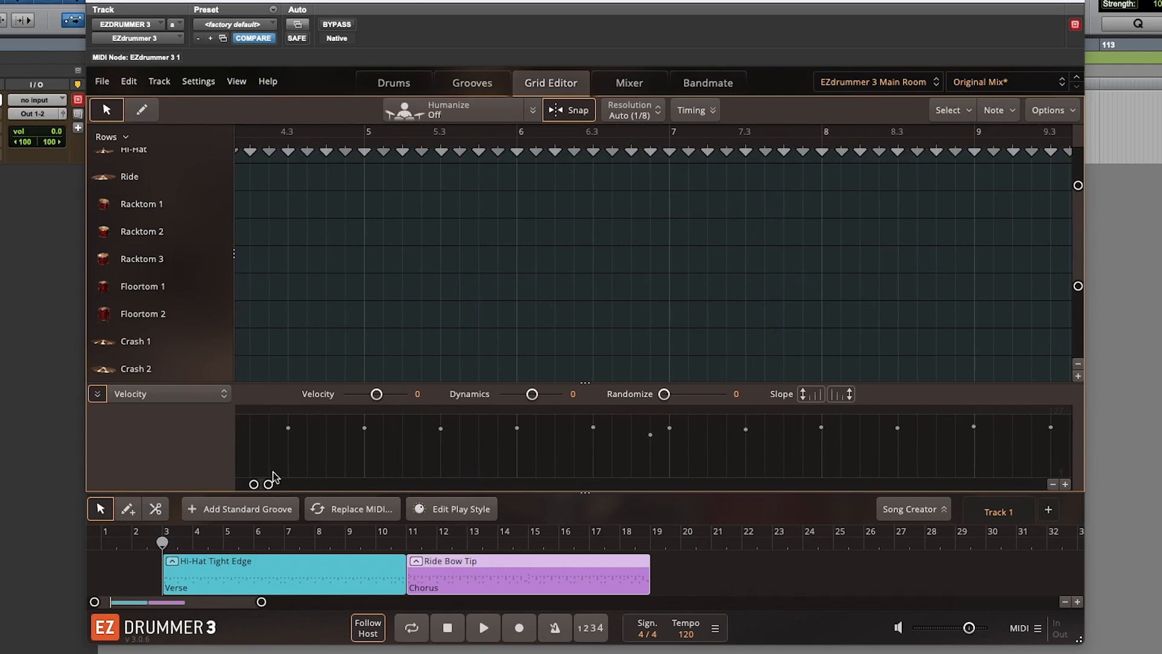
- Return to the mixer and route Floortom 1 to Out 11/12 and Floortom 2 to Out 13/14
left_click(630, 88)
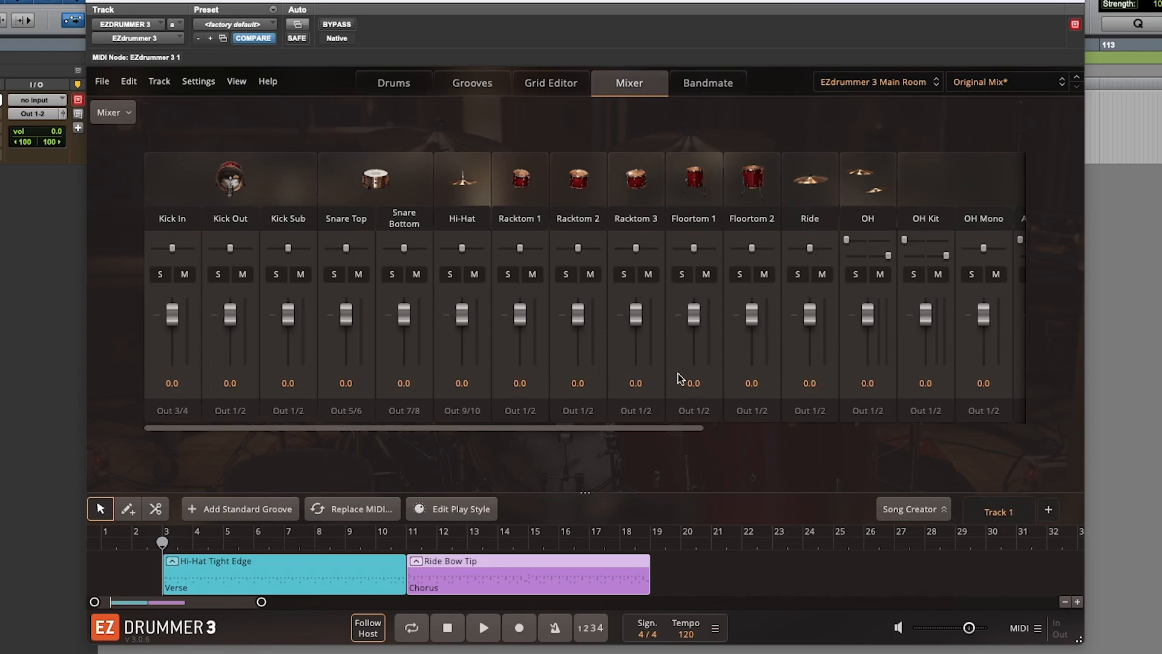
left_click(688, 410)
left_click(692, 197)
left_click(753, 410)
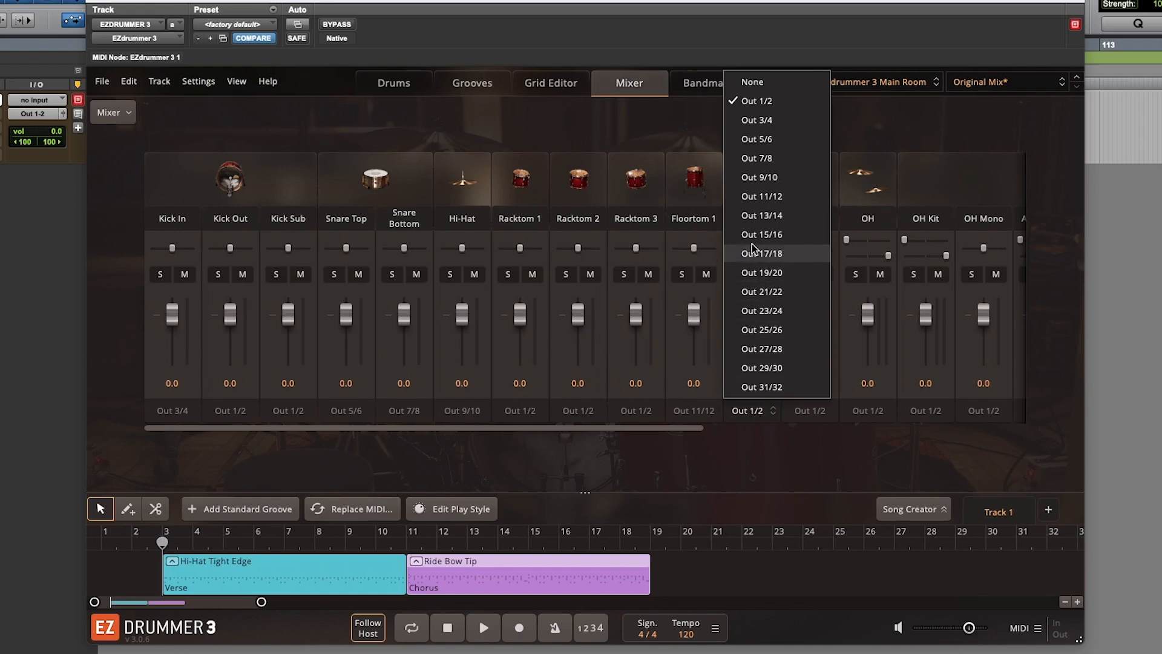
left_click(757, 215)
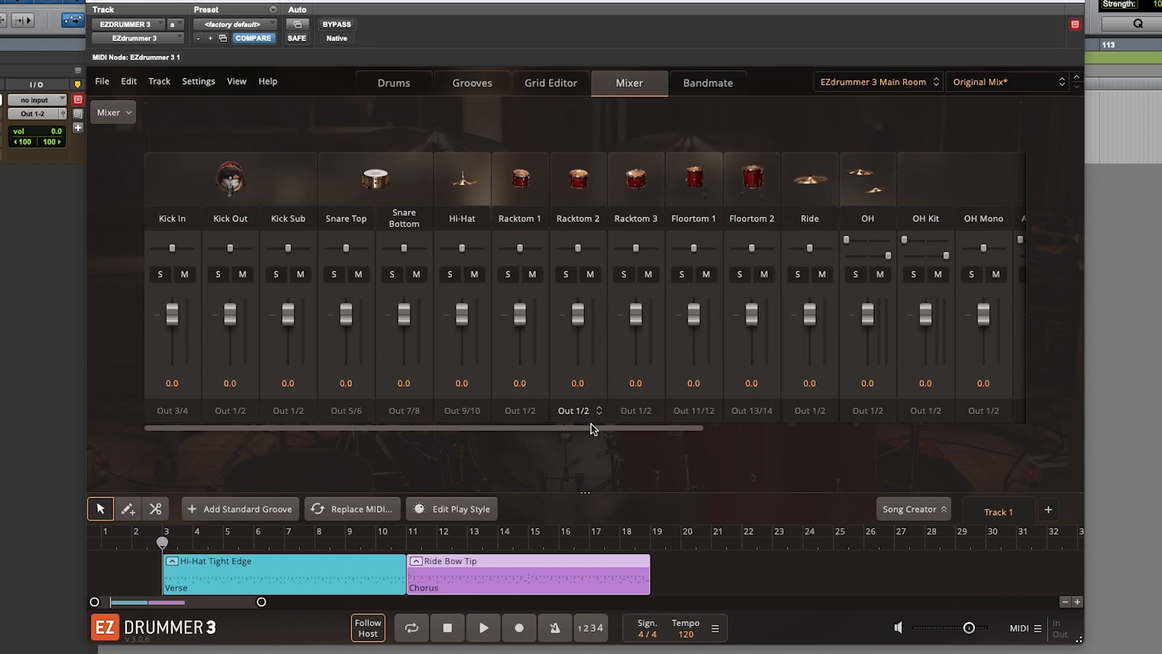
- Route the Ride channel to Out 15/16 and the OH channel to Out 17/18
left_click_drag(578, 427, 677, 427)
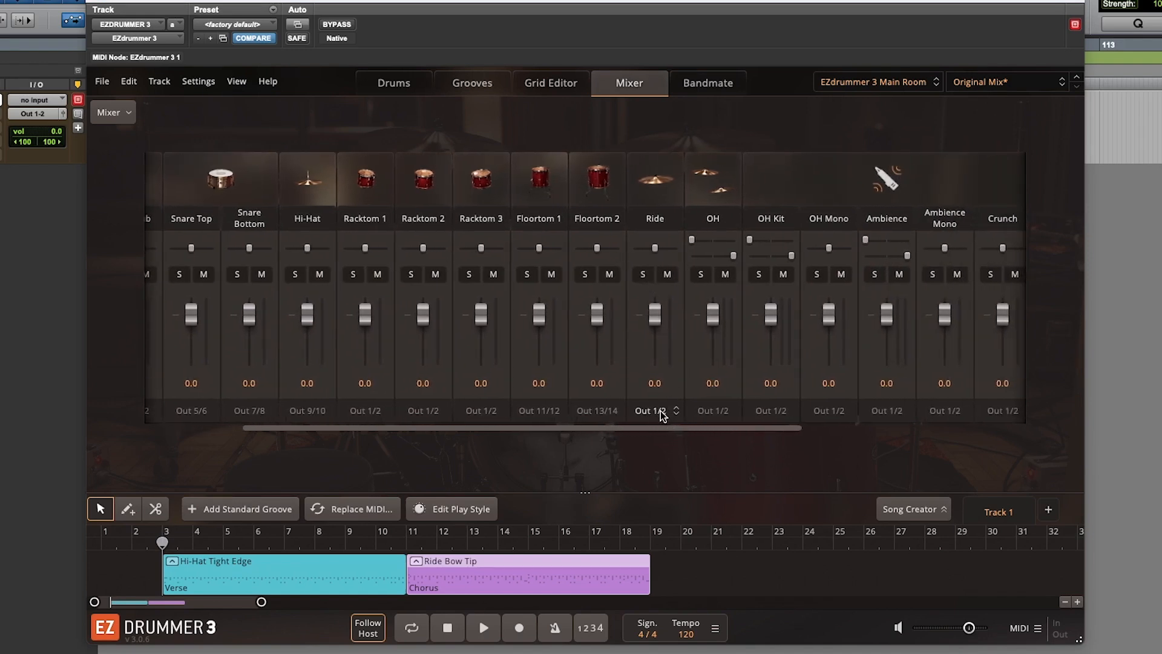
left_click(660, 413)
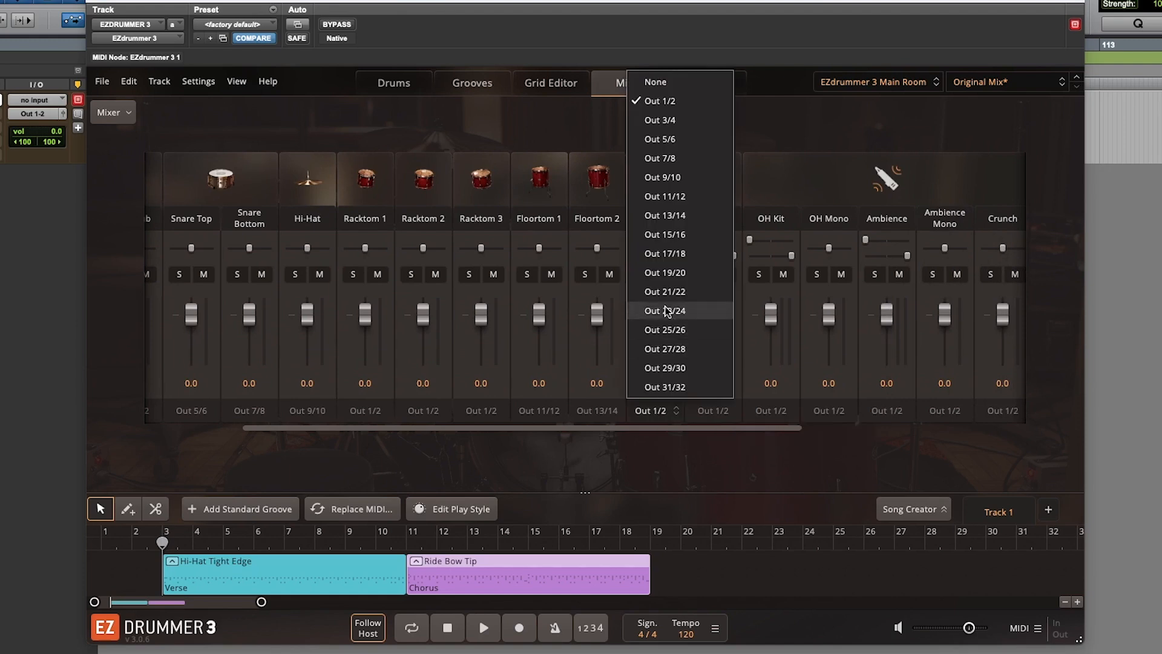
left_click(671, 236)
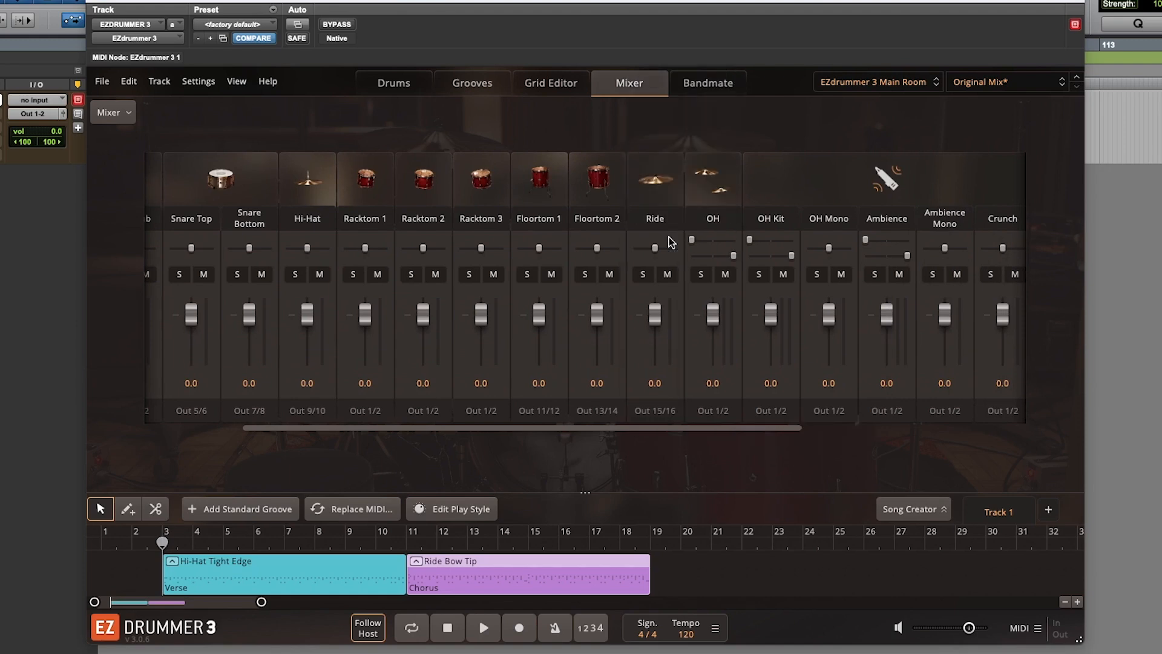
left_click(712, 414)
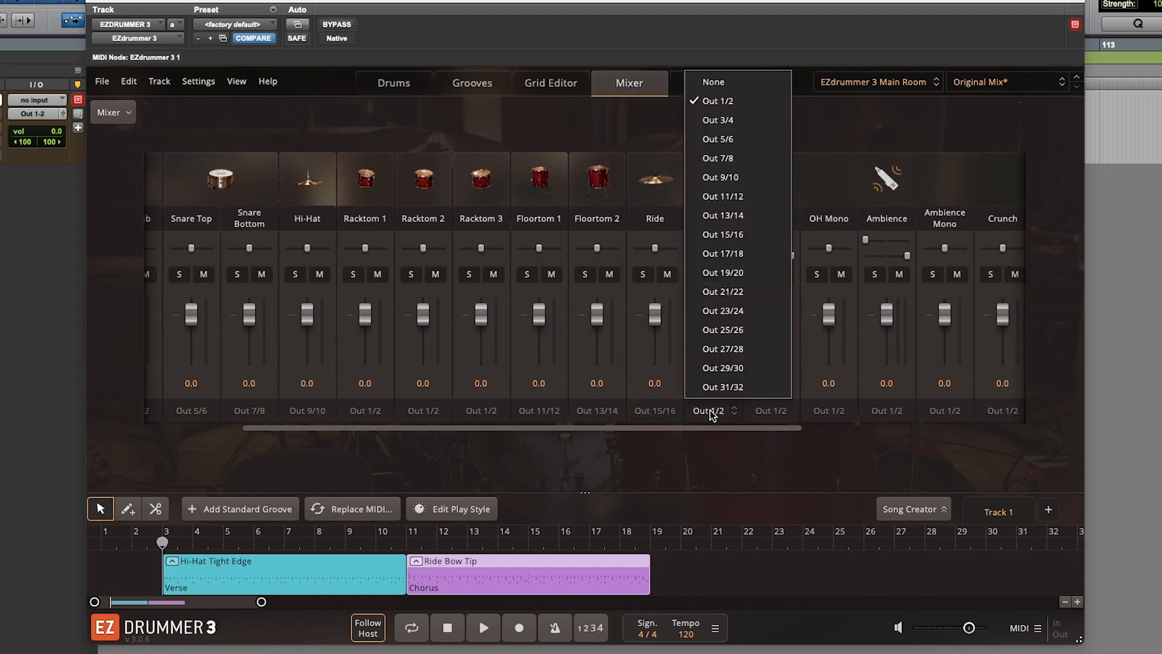
left_click(721, 256)
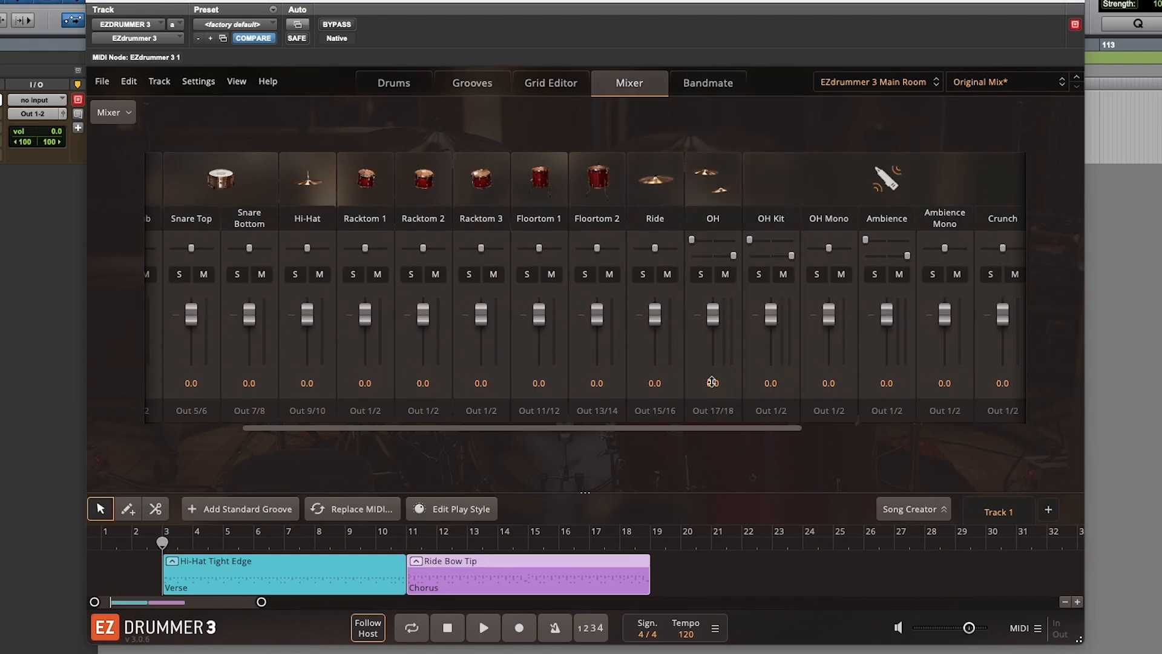
- Route the stereo Ambience channel to Out 19/20
left_click_drag(715, 427, 800, 426)
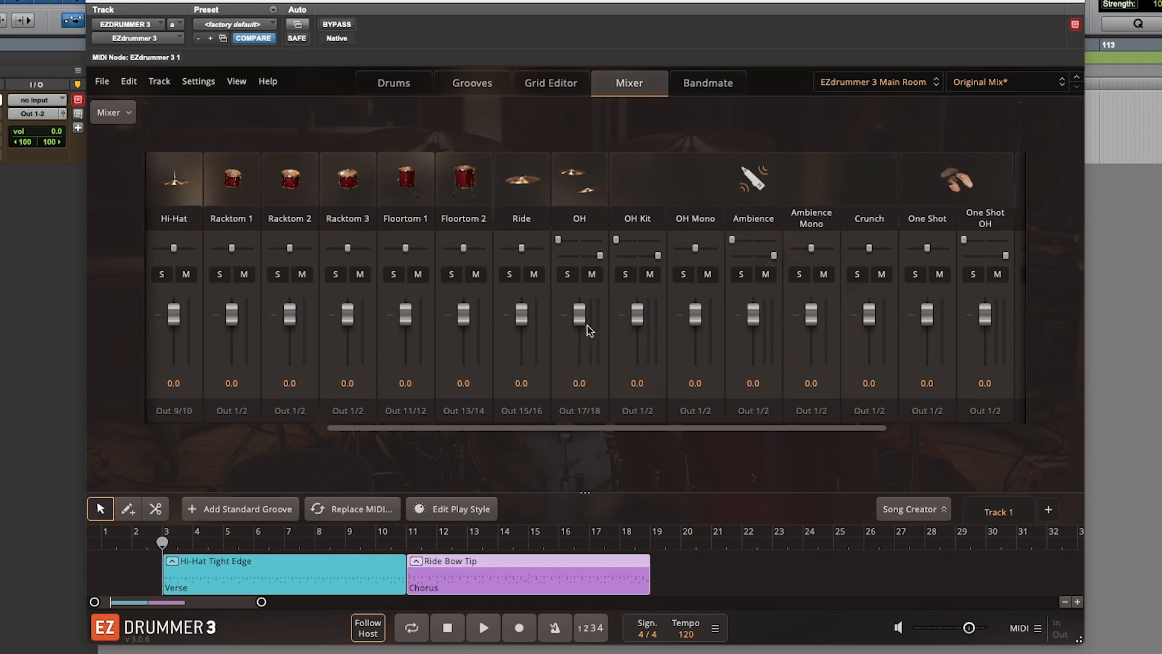
left_click(749, 411)
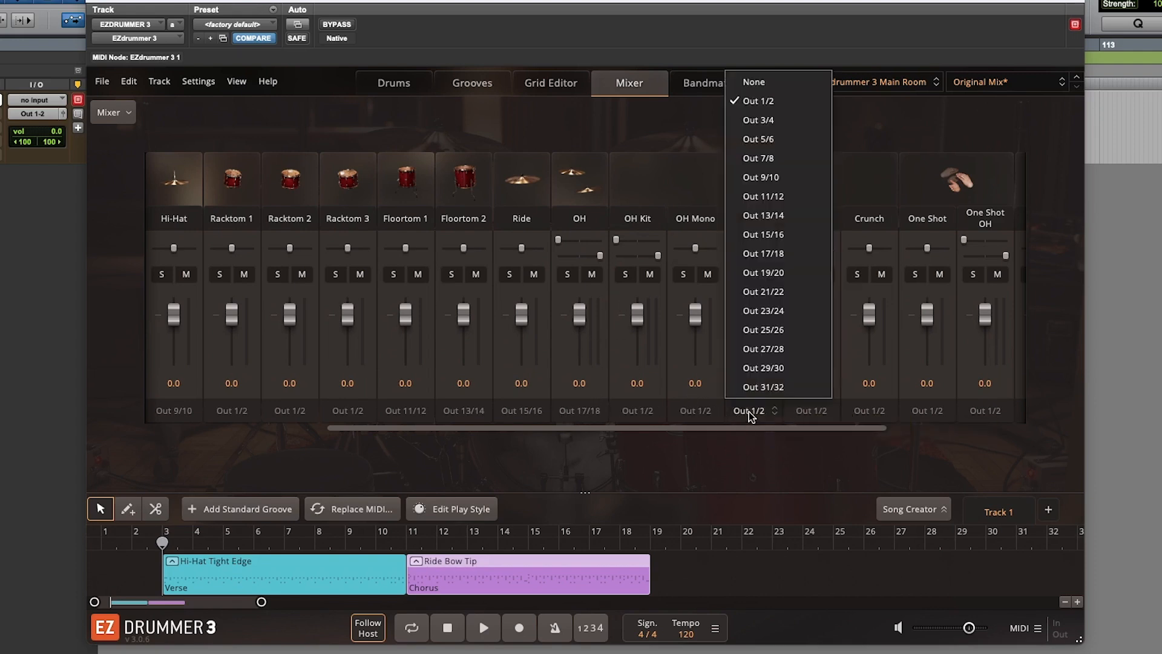
left_click(768, 275)
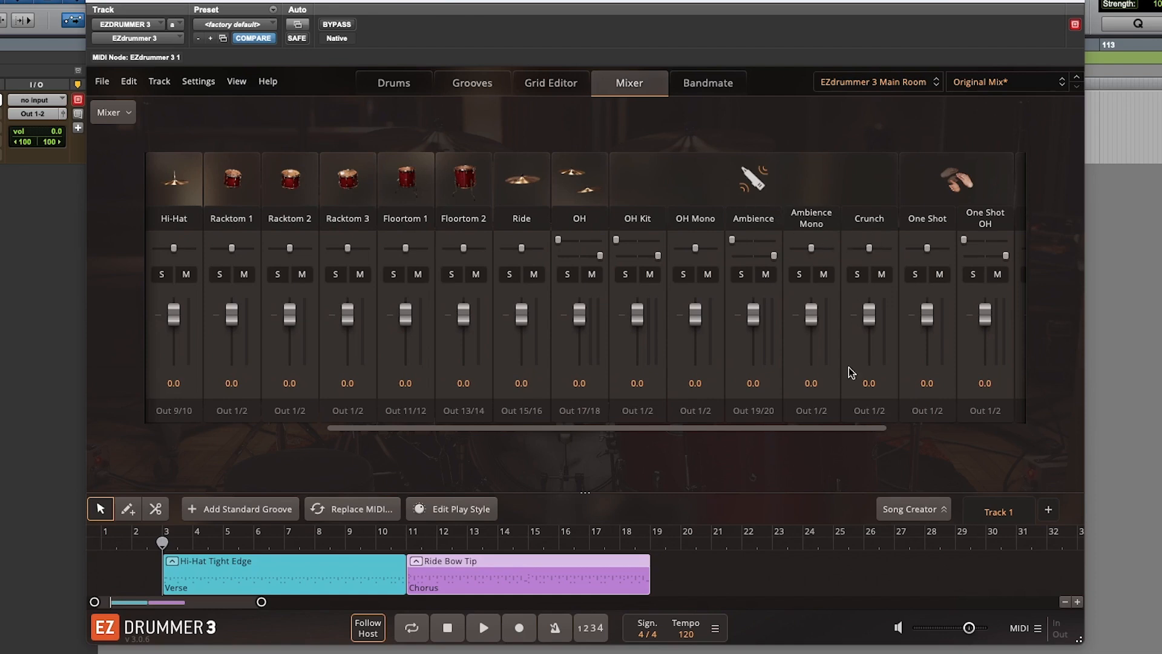
- Create one mono audio track below the EZDRUMMER 3 track and name it KICK IN
left_click_drag(831, 428, 928, 427)
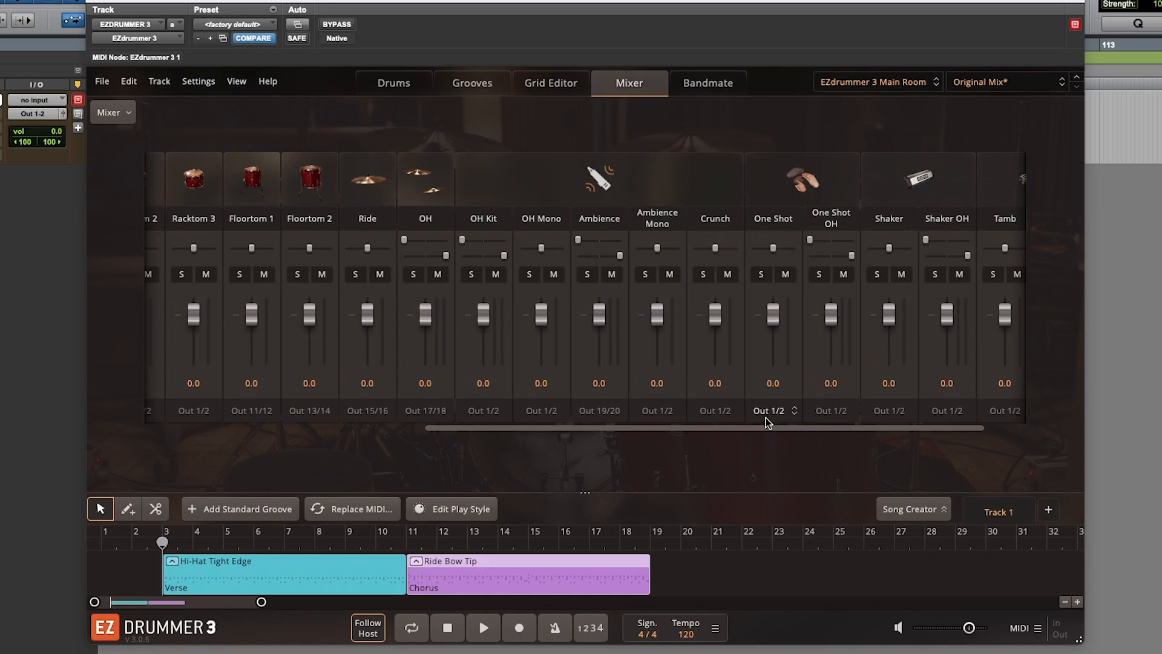
left_click_drag(765, 425, 460, 445)
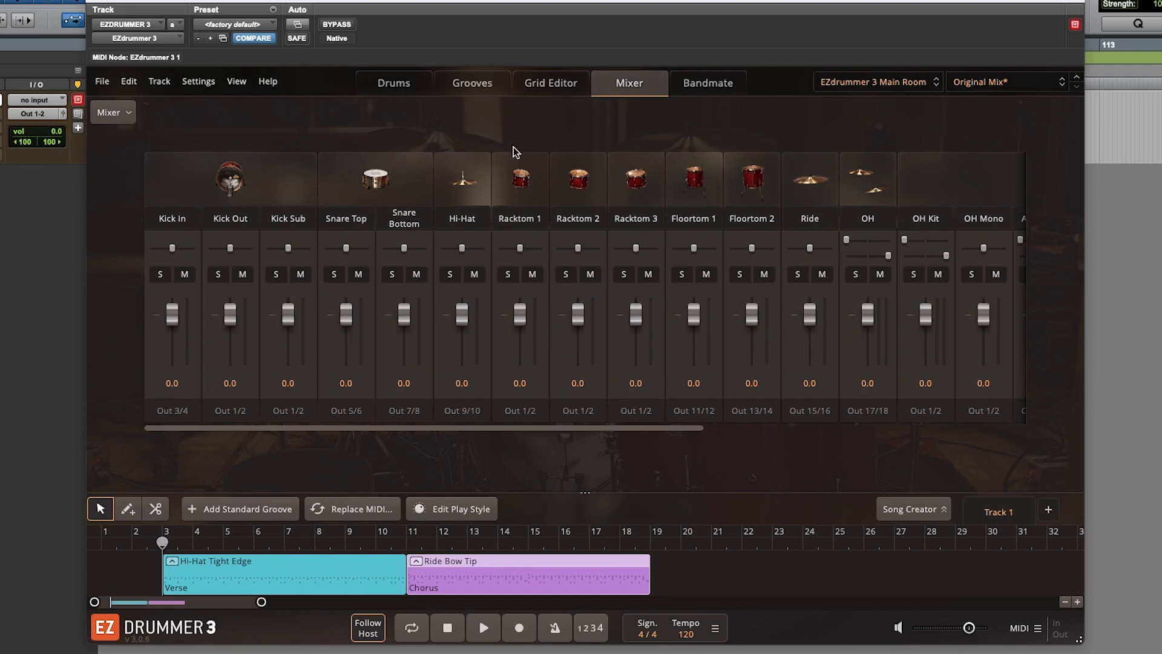
left_click_drag(473, 2, 531, 22)
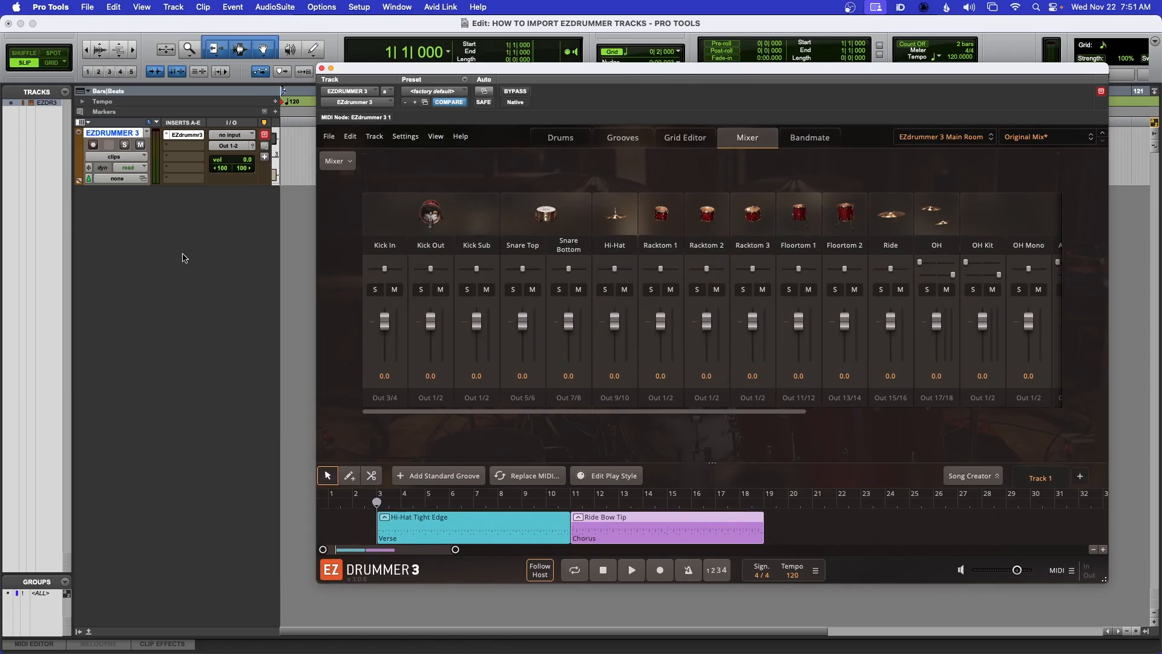
left_click(203, 256)
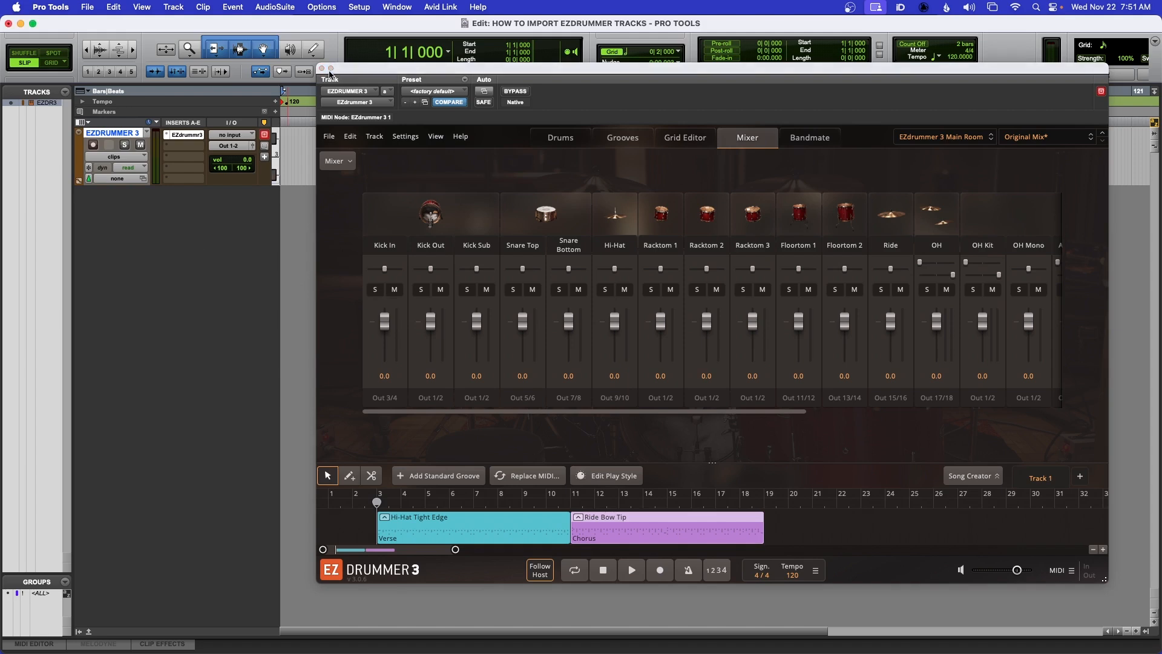
left_click_drag(358, 72, 360, 473)
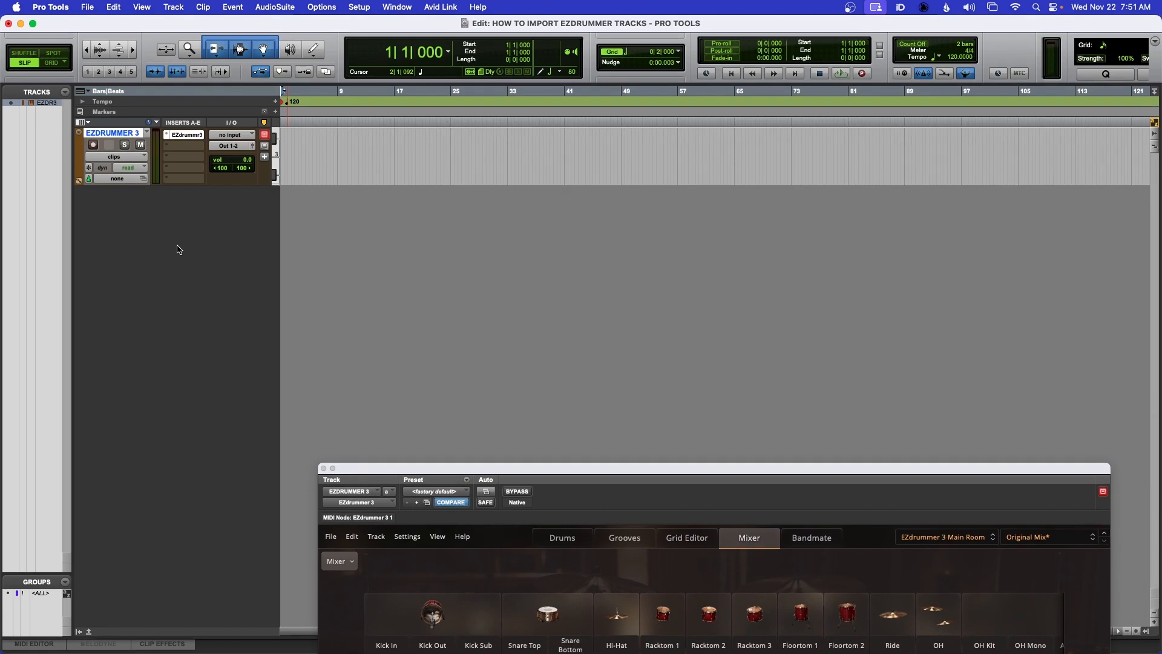
key("shift+super+n")
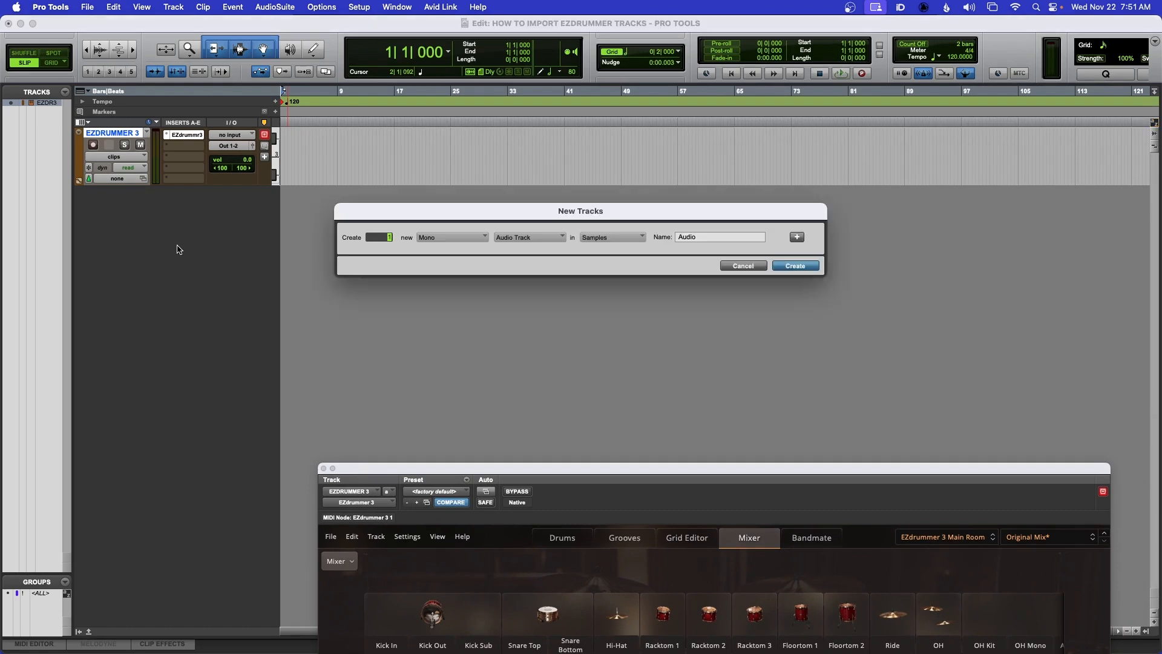
key("Return")
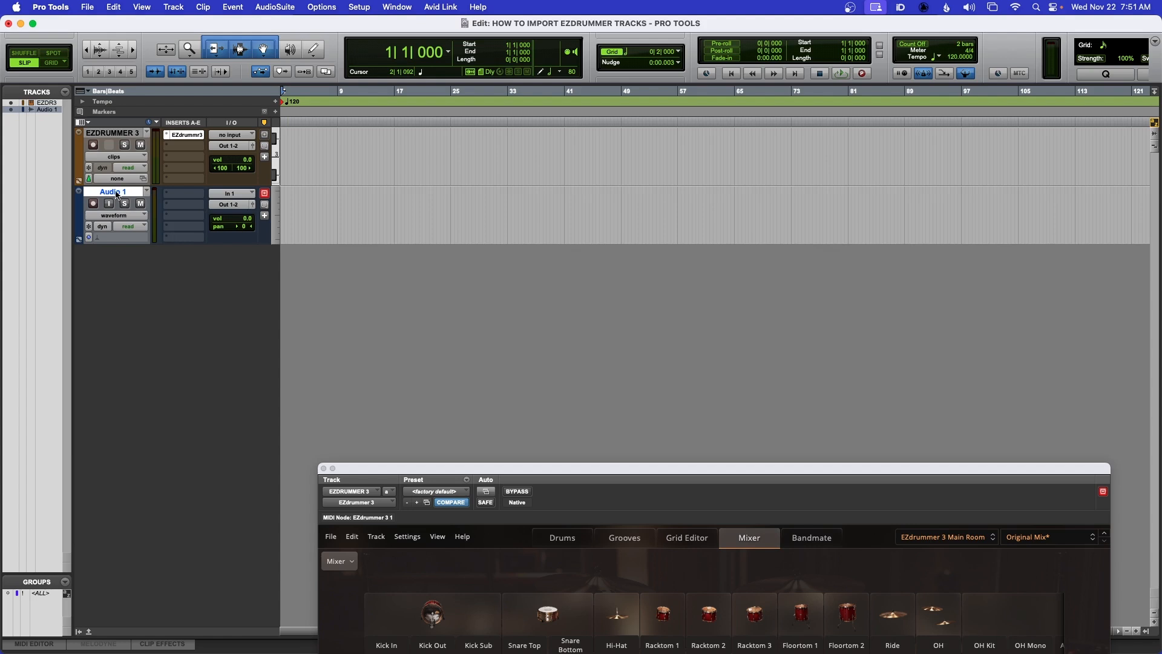
double_click(115, 193)
type("KICK IN")
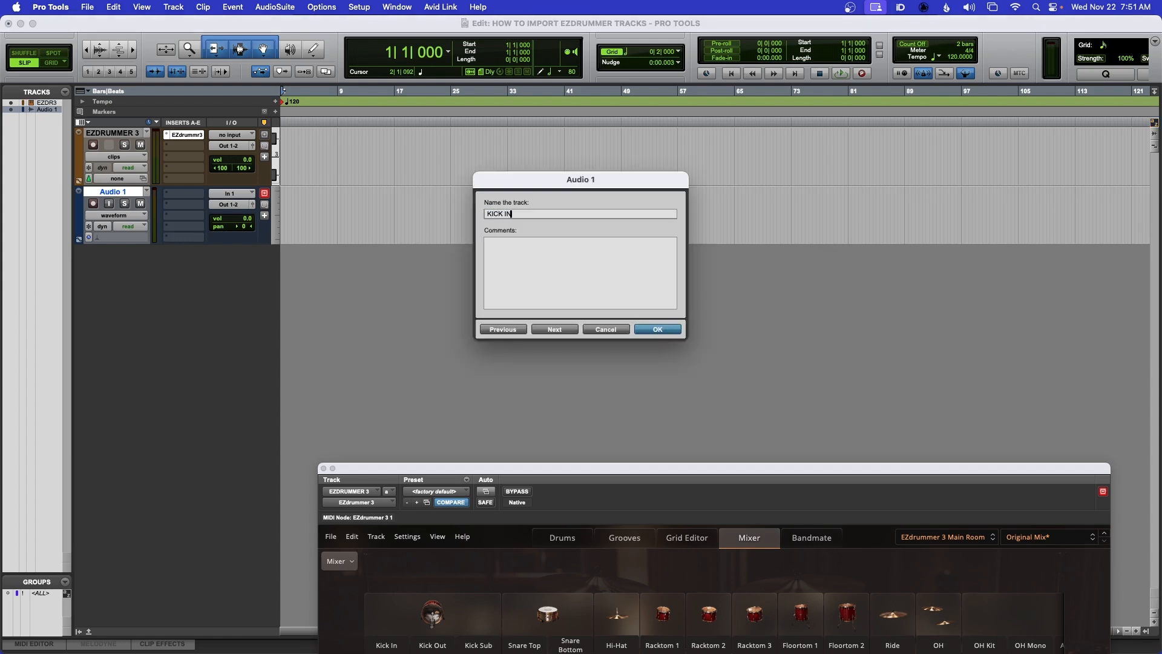
key("Return")
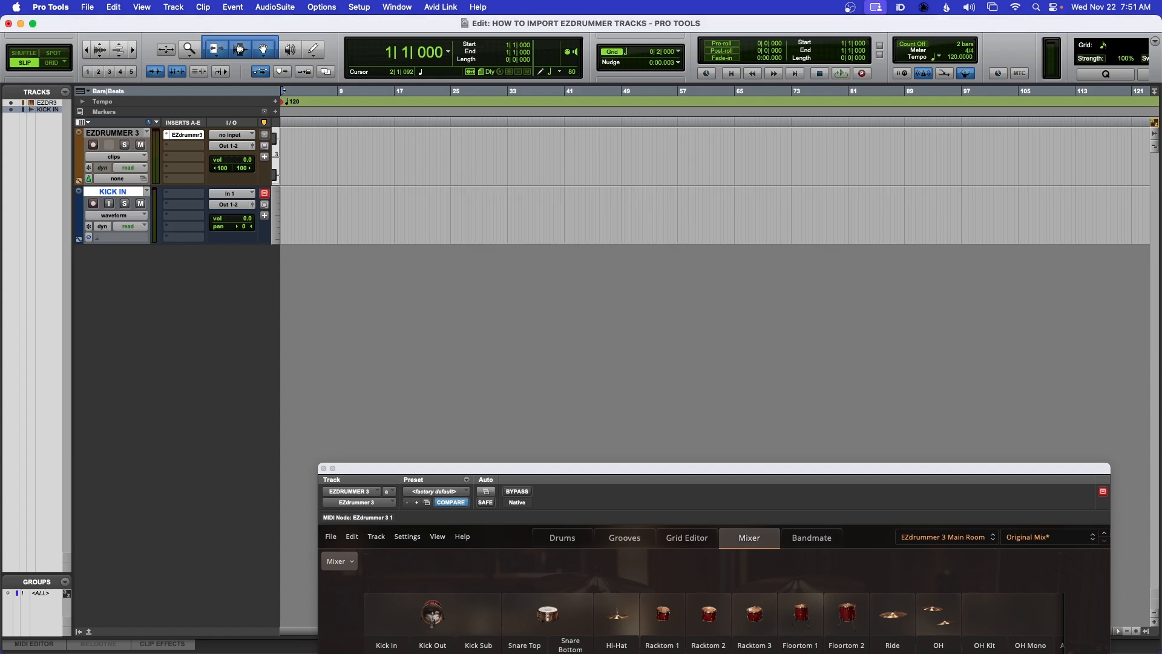
left_click(231, 198)
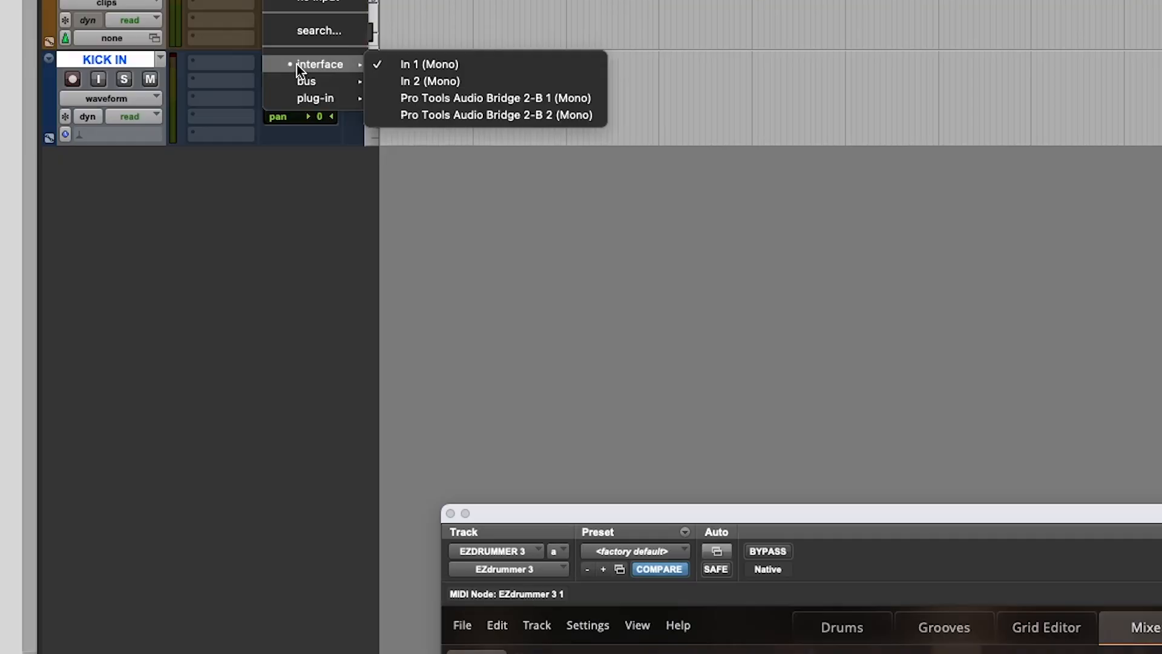
mouse_move(300, 94)
mouse_move(431, 104)
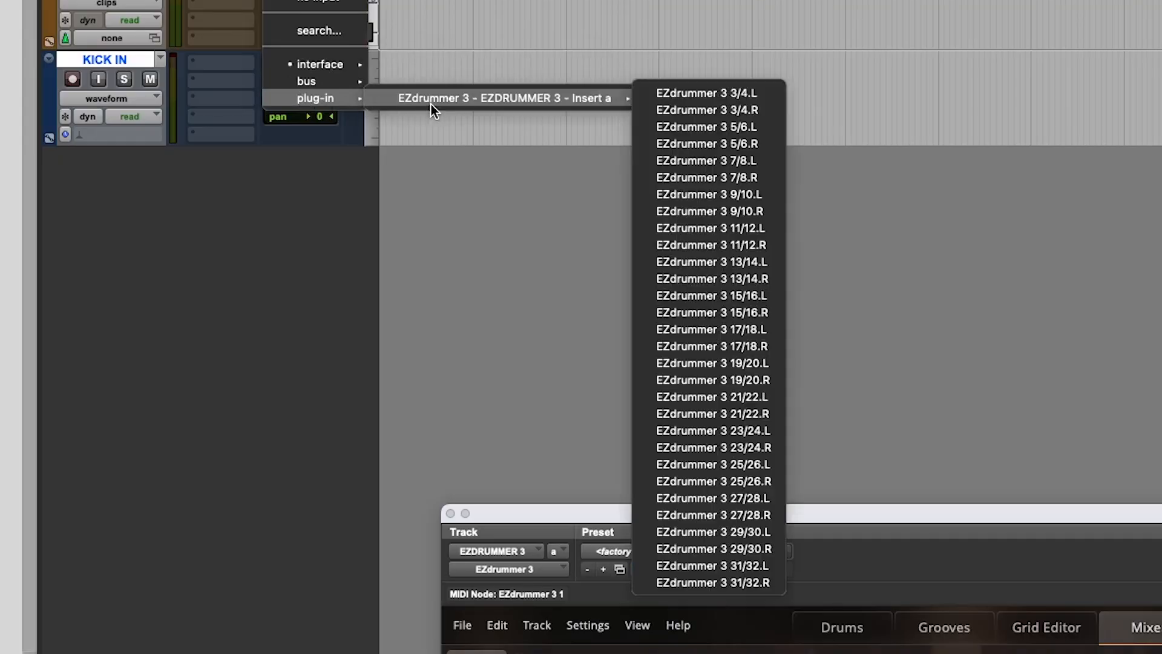
left_click(538, 243)
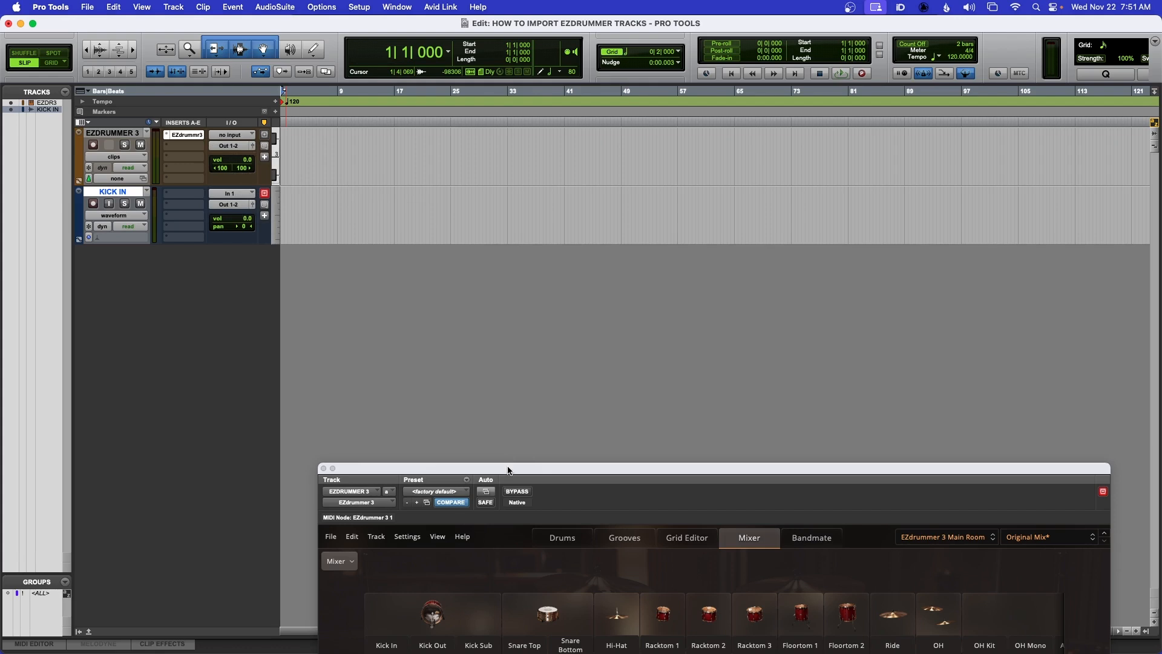
- Set the KICK IN track's input to the plug-in output EZdrummer 3 3/4.L, keeping the drum mixer in view alongside the tracks
left_click_drag(508, 470, 534, 113)
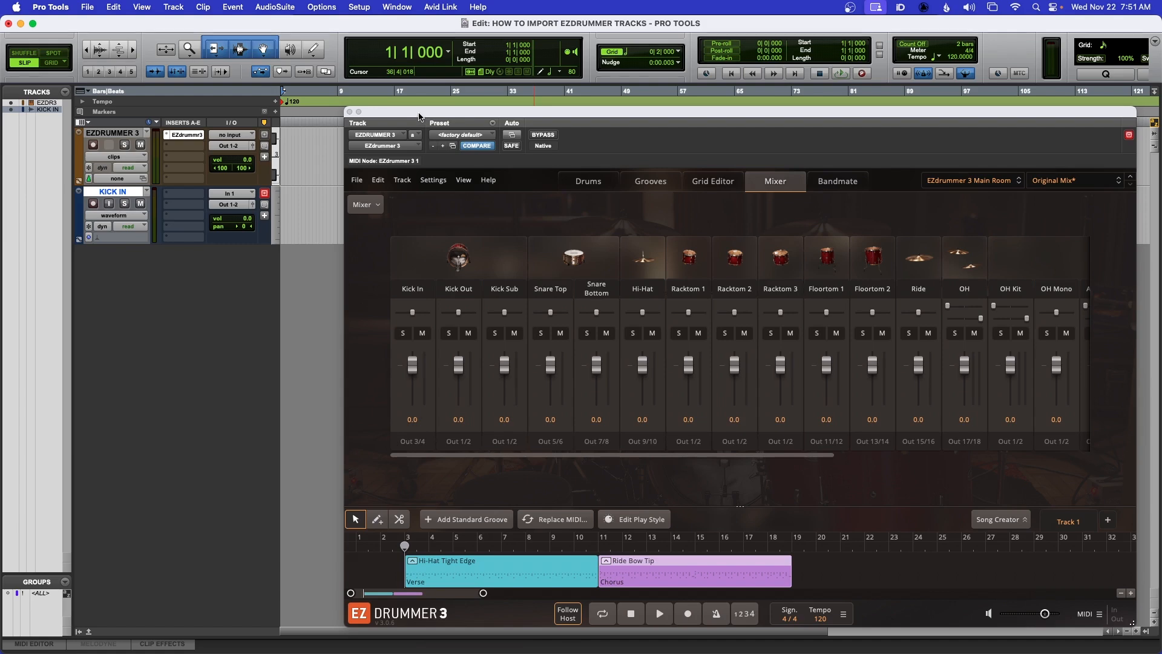
left_click_drag(419, 117, 495, 143)
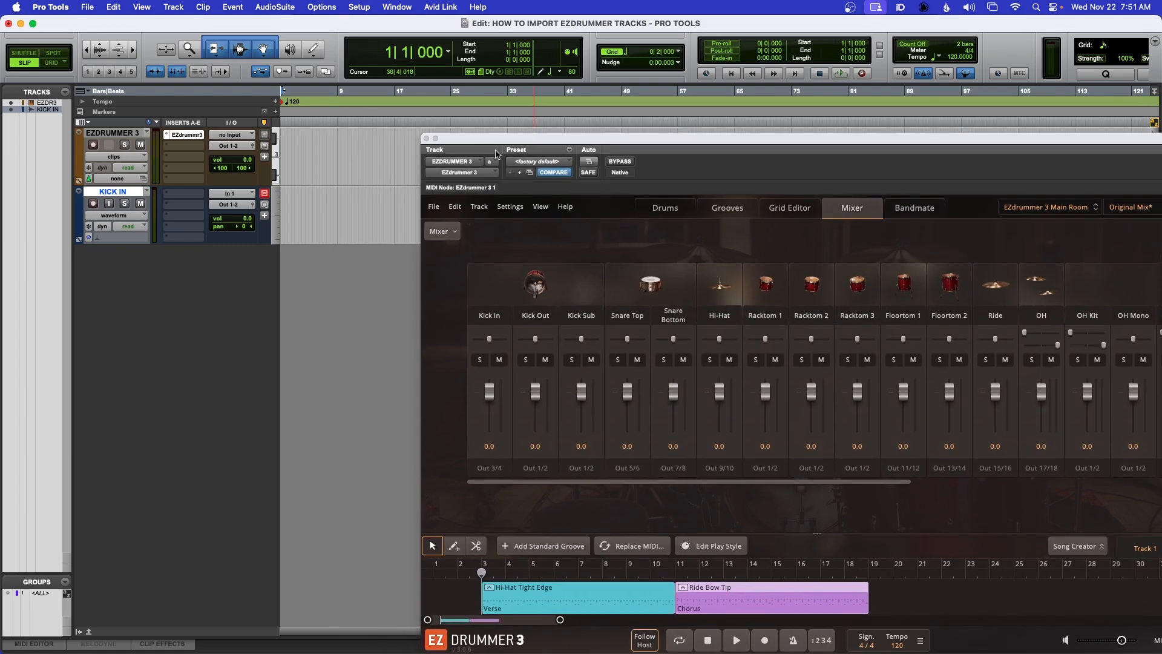
left_click(232, 196)
mouse_move(236, 216)
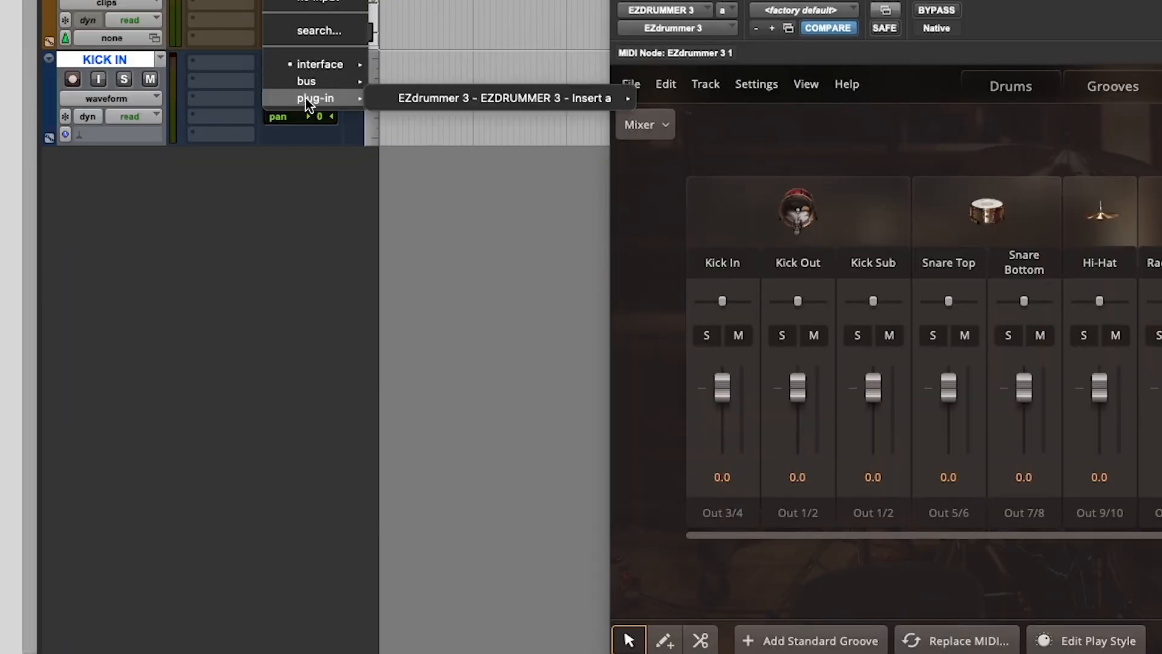
mouse_move(571, 102)
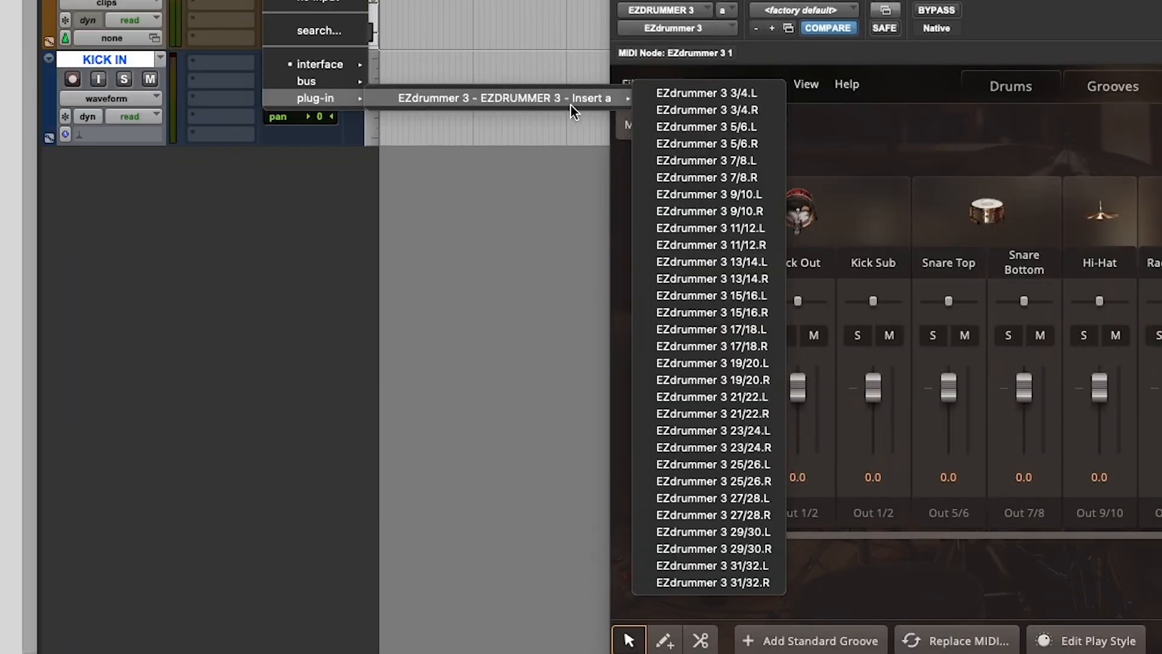
left_click(737, 96)
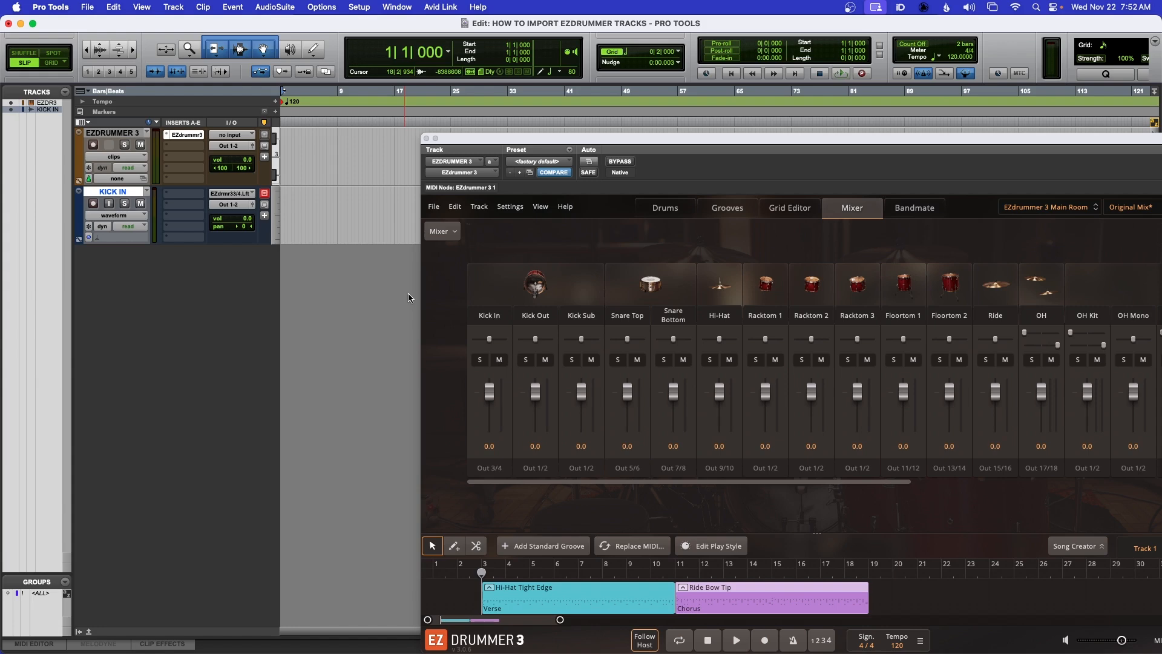
- Pan the Kick In channel fully left in the EZdrummer mixer
left_click_drag(492, 342, 470, 343)
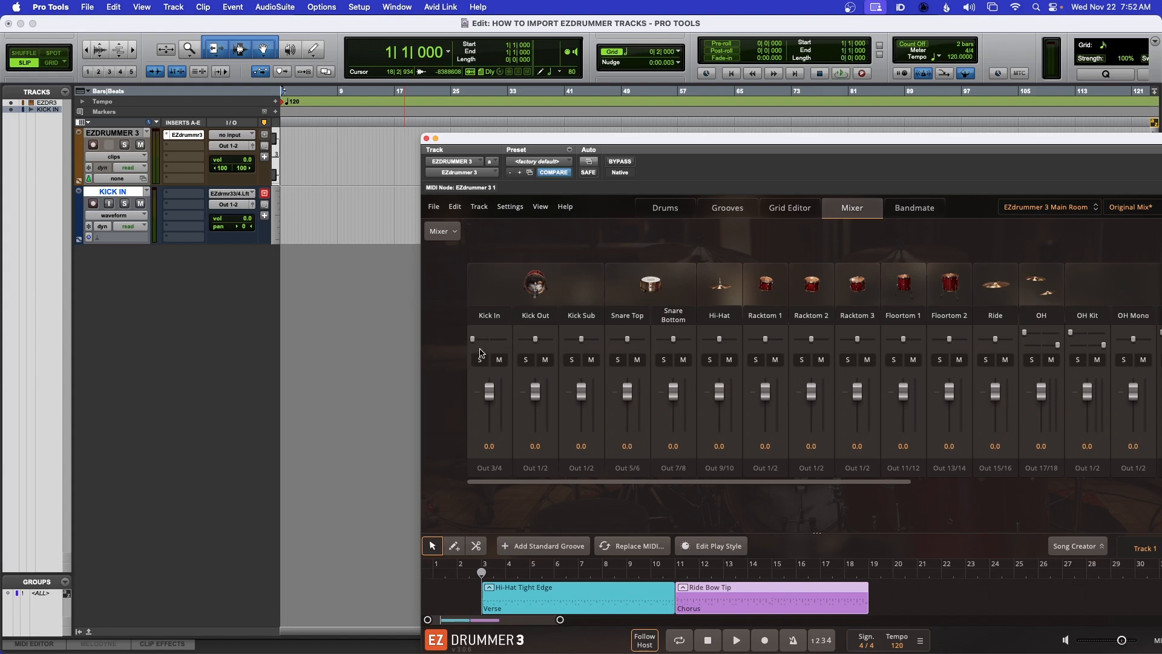
left_click_drag(534, 140, 555, 74)
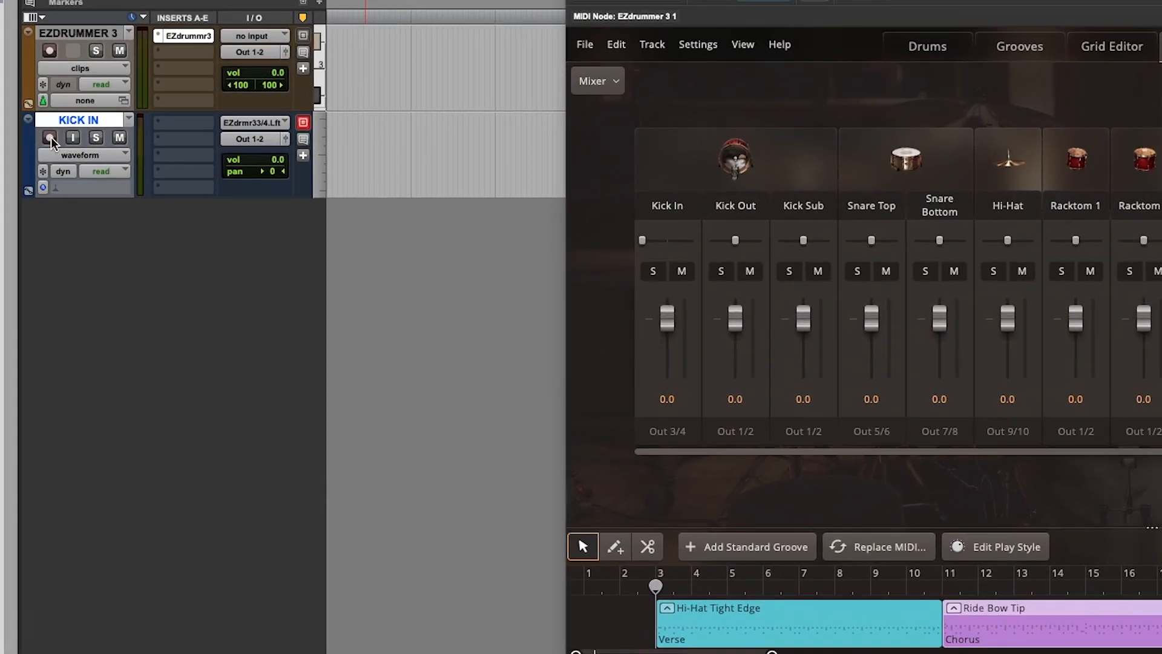
- Record-enable the KICK IN track, record about six bars of the drum part from bar 1, and disarm the track
left_click(49, 138)
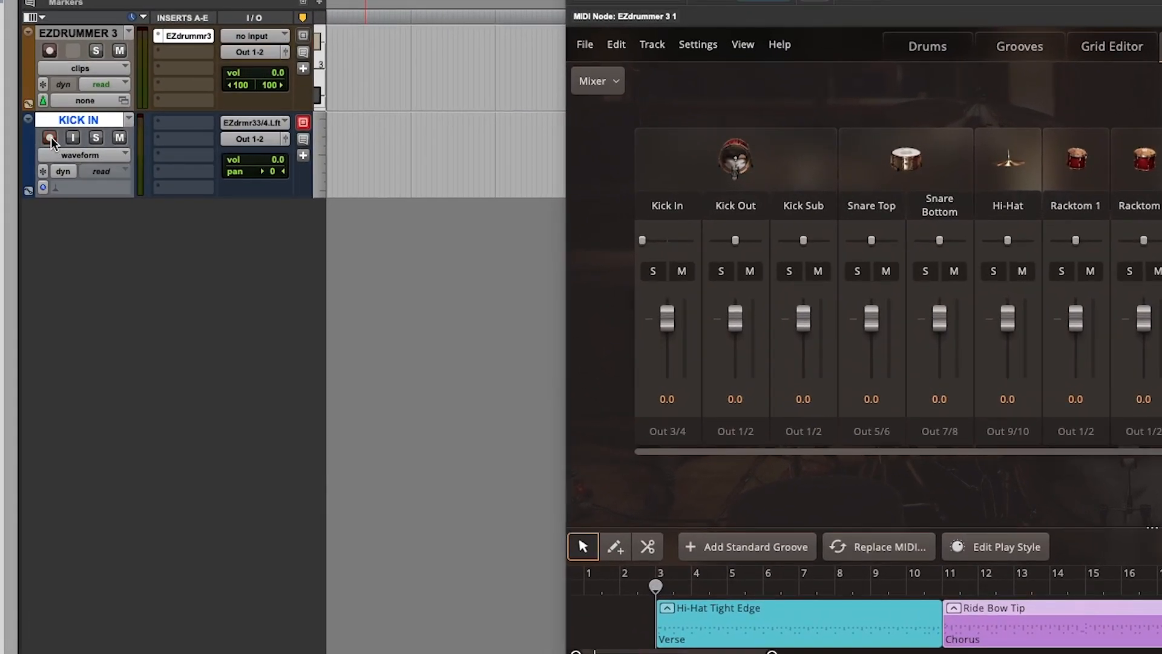
left_click_drag(611, 0, 641, 10)
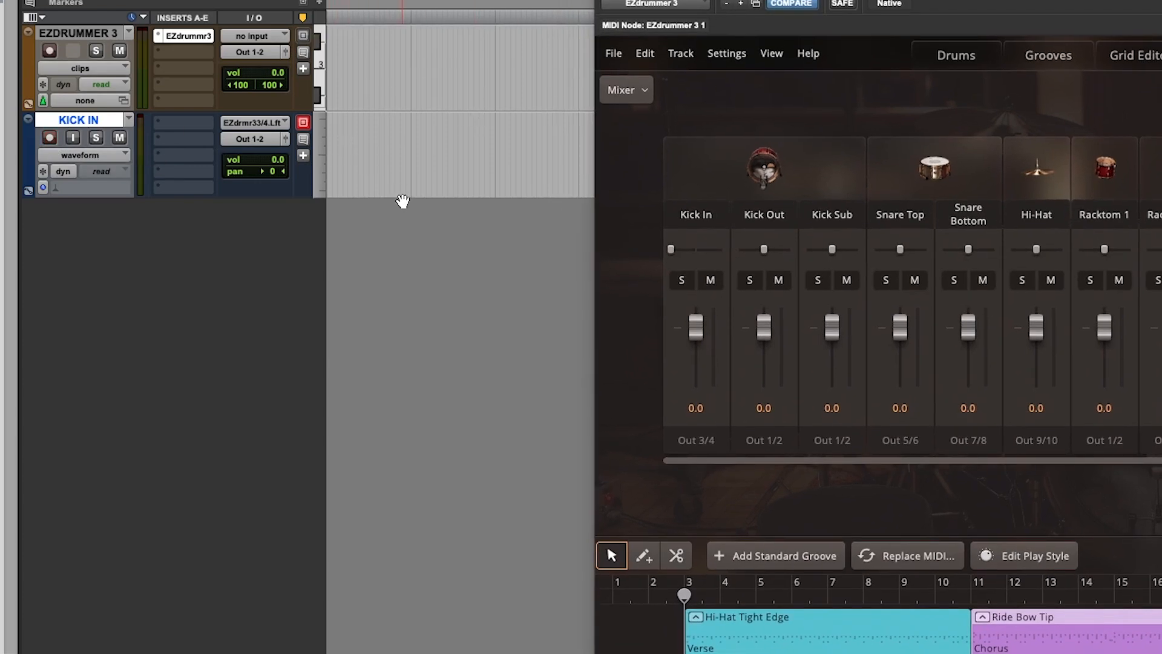
key("super+space")
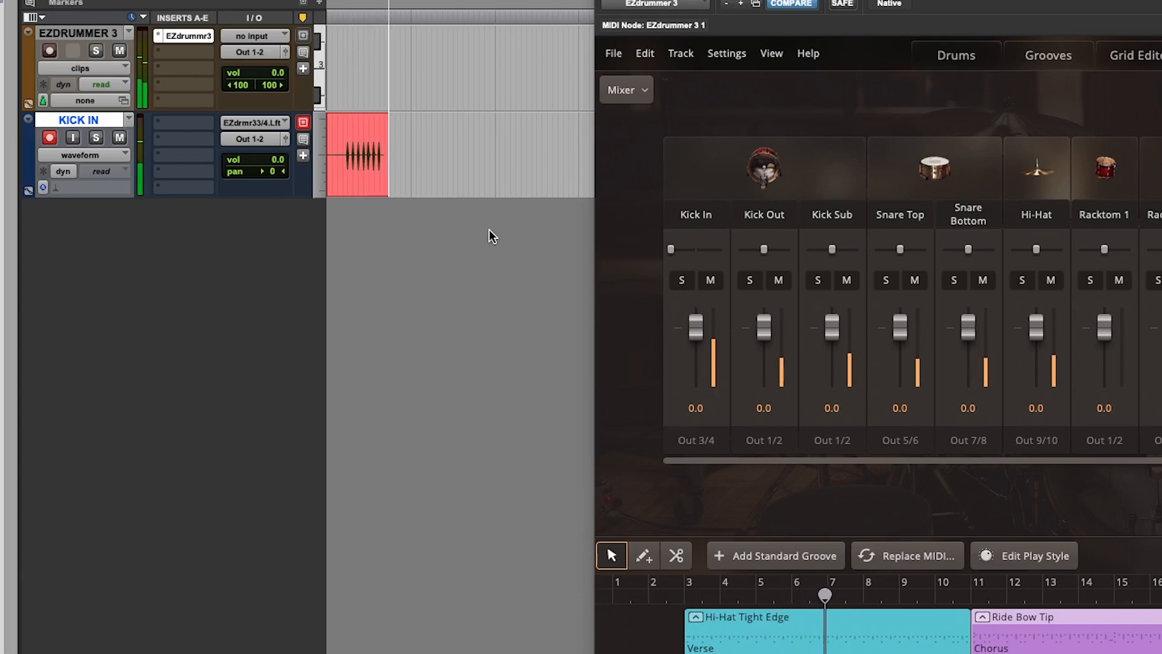
key("space")
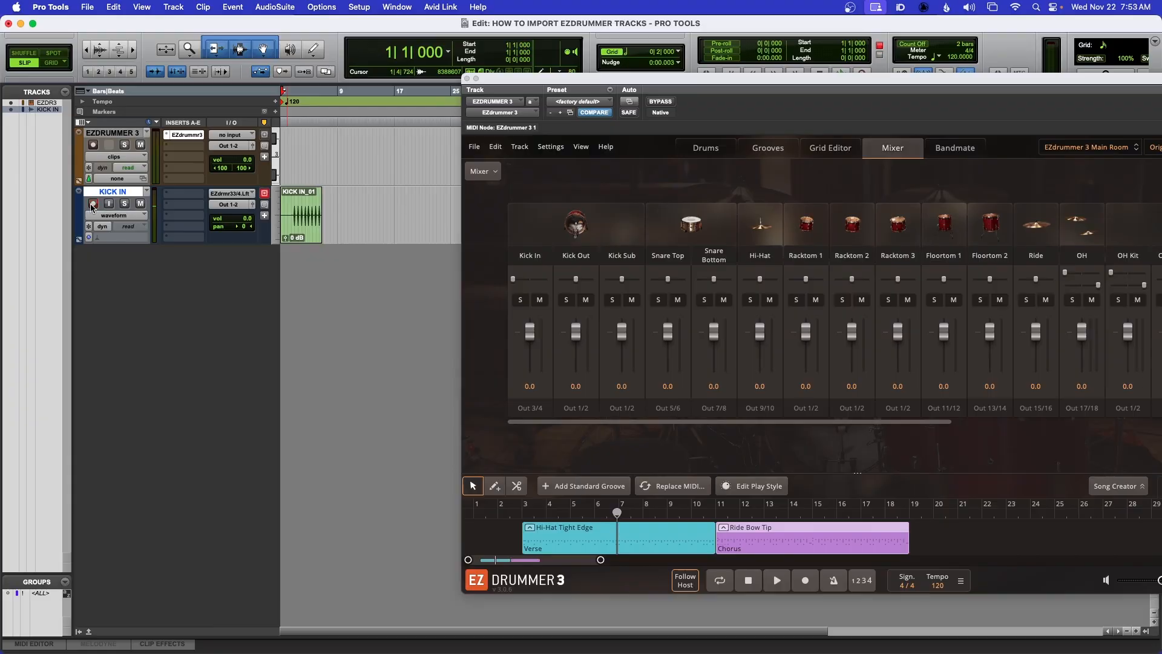
left_click(47, 140)
- Solo the KICK IN track, audition the recorded clip from just before bar 3, and turn solo off again
left_click(124, 204)
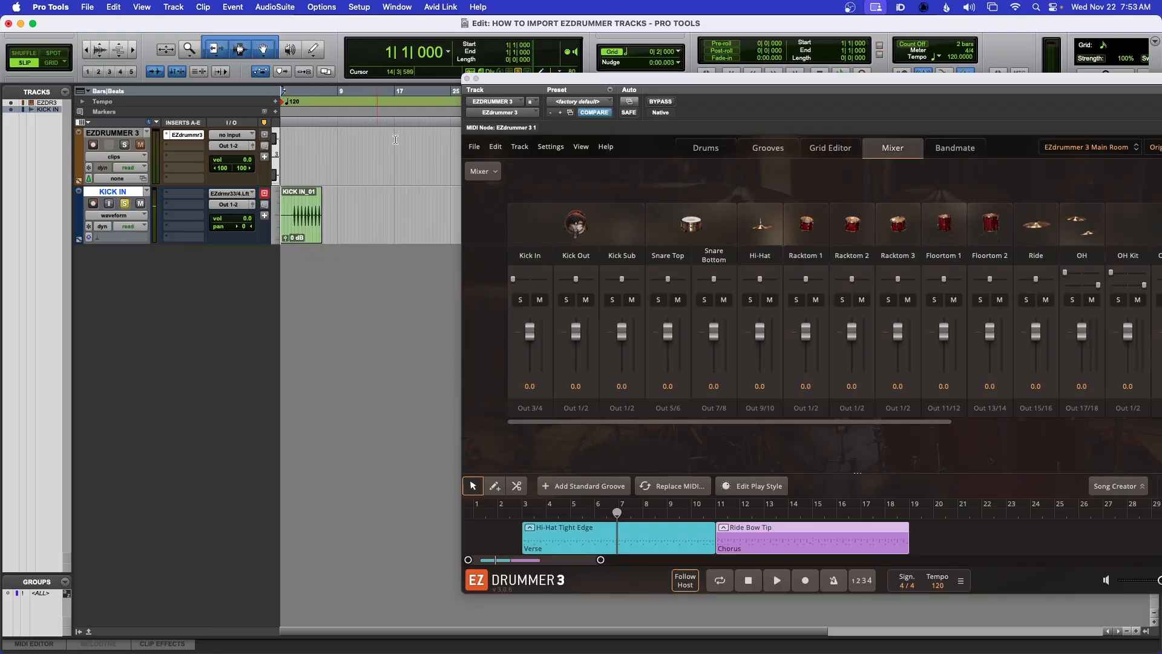
left_click_drag(515, 81, 375, 358)
key("super+bracketright")
key("super+bracketright")
key("super+bracketright")
key("super+bracketright")
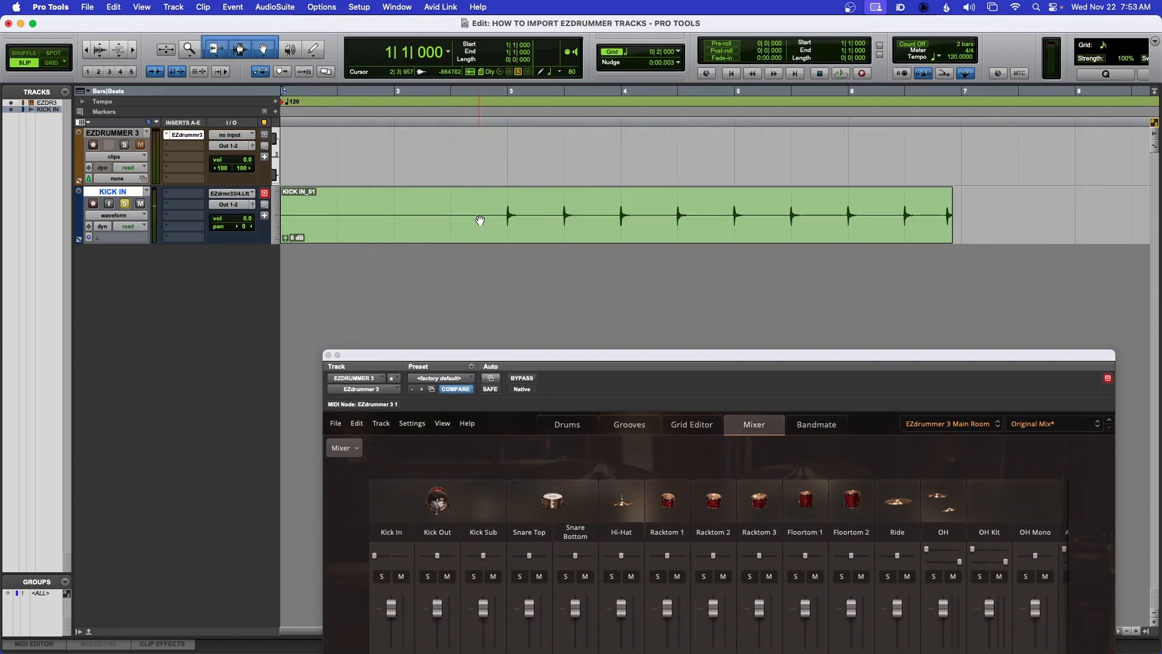
left_click(457, 206)
left_click(478, 206)
key("space")
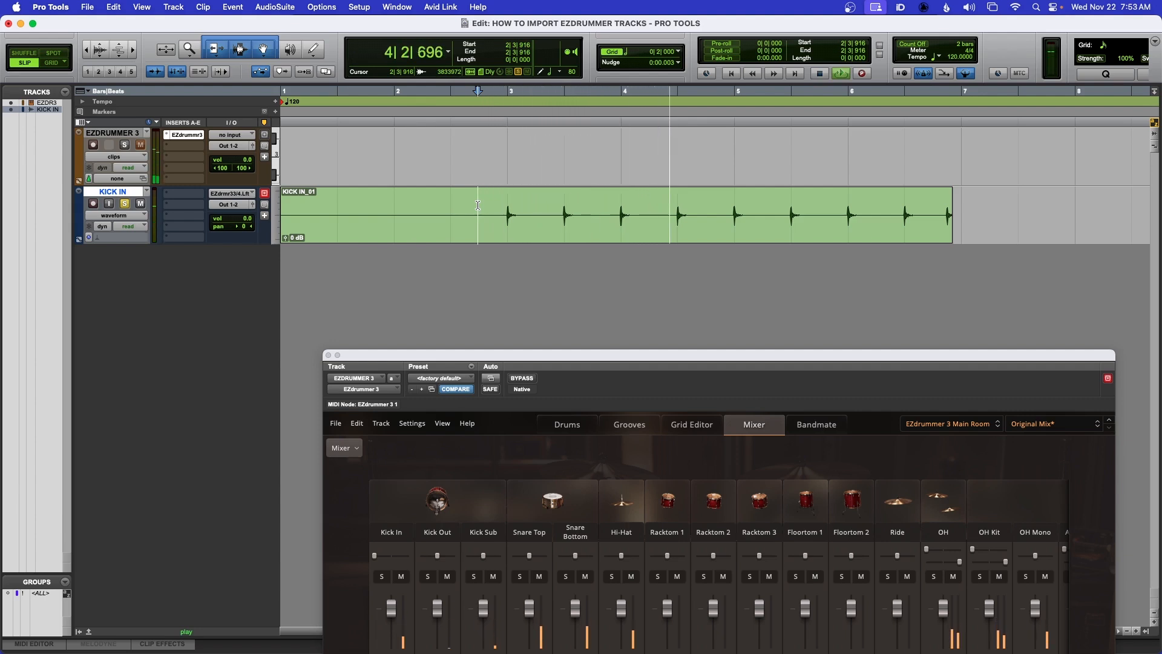
key("space")
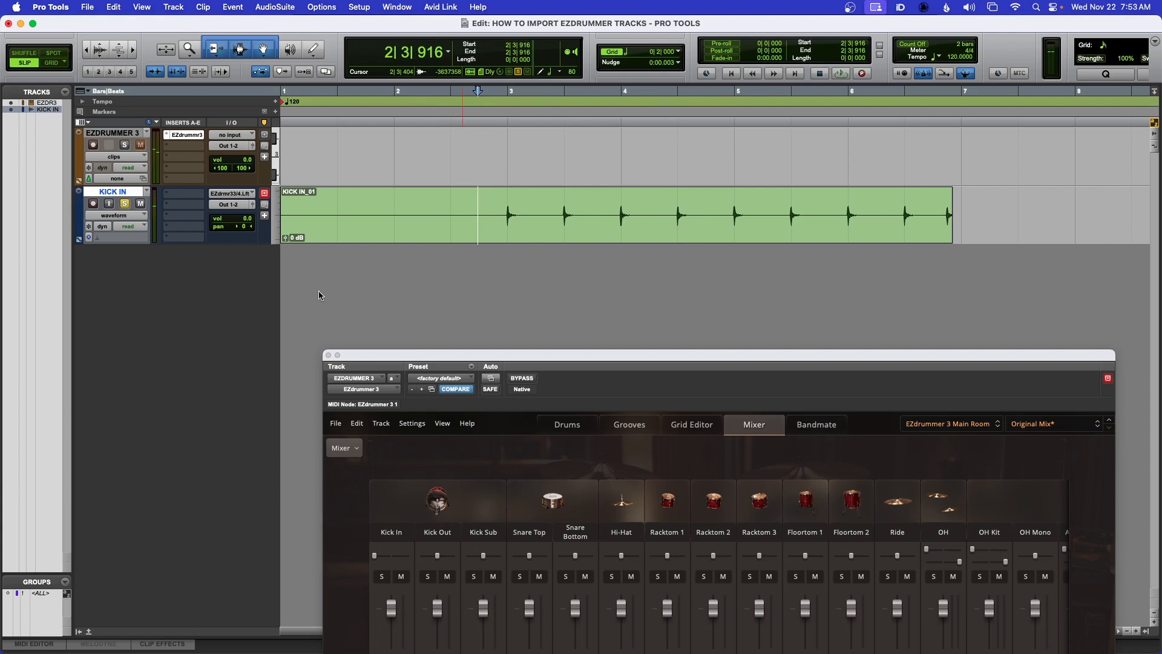
left_click(125, 207)
- Bring the EZdrummer window fully into view and open its dialog for exporting the song as audio files
left_click_drag(559, 358, 537, 321)
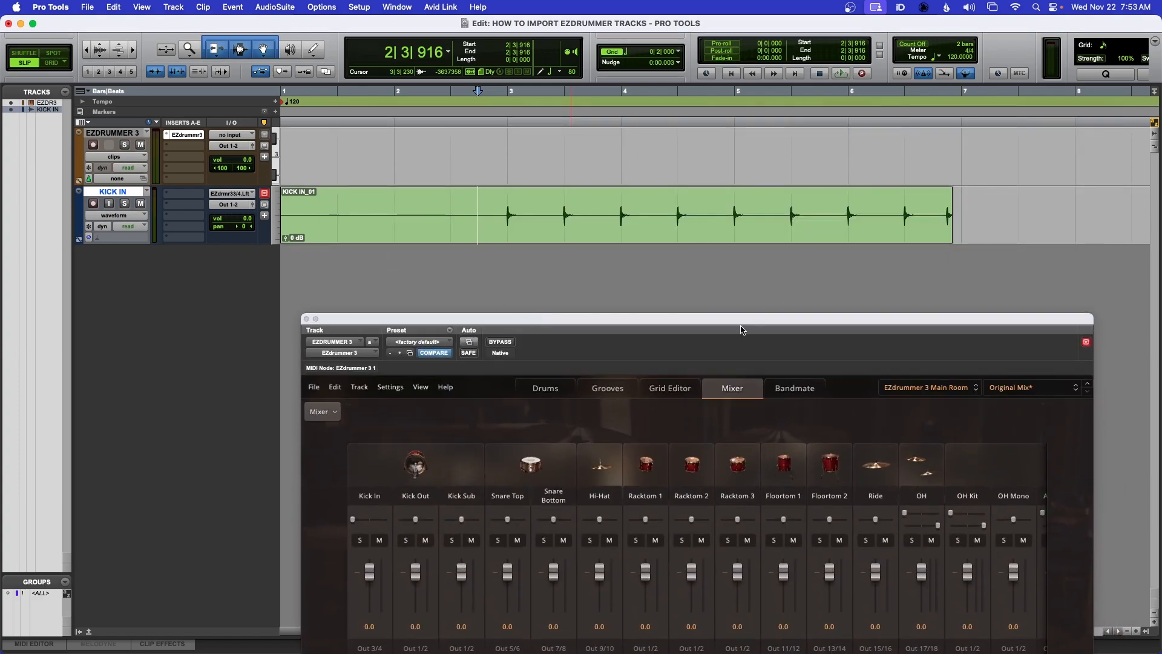
left_click_drag(739, 326, 771, 81)
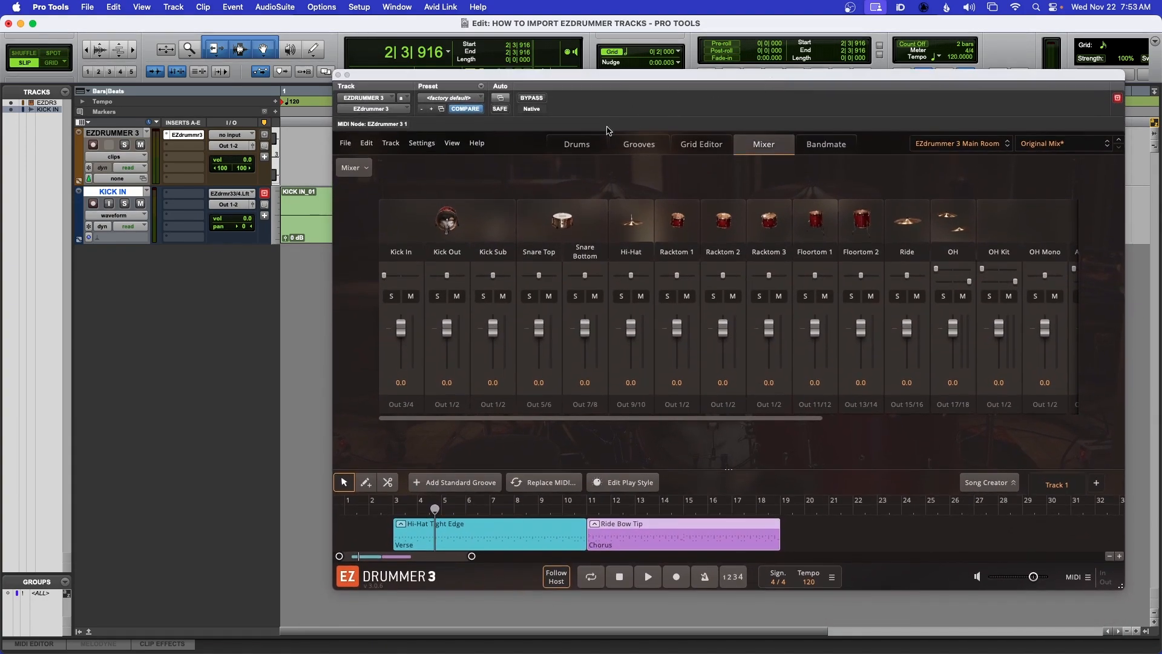
left_click(391, 143)
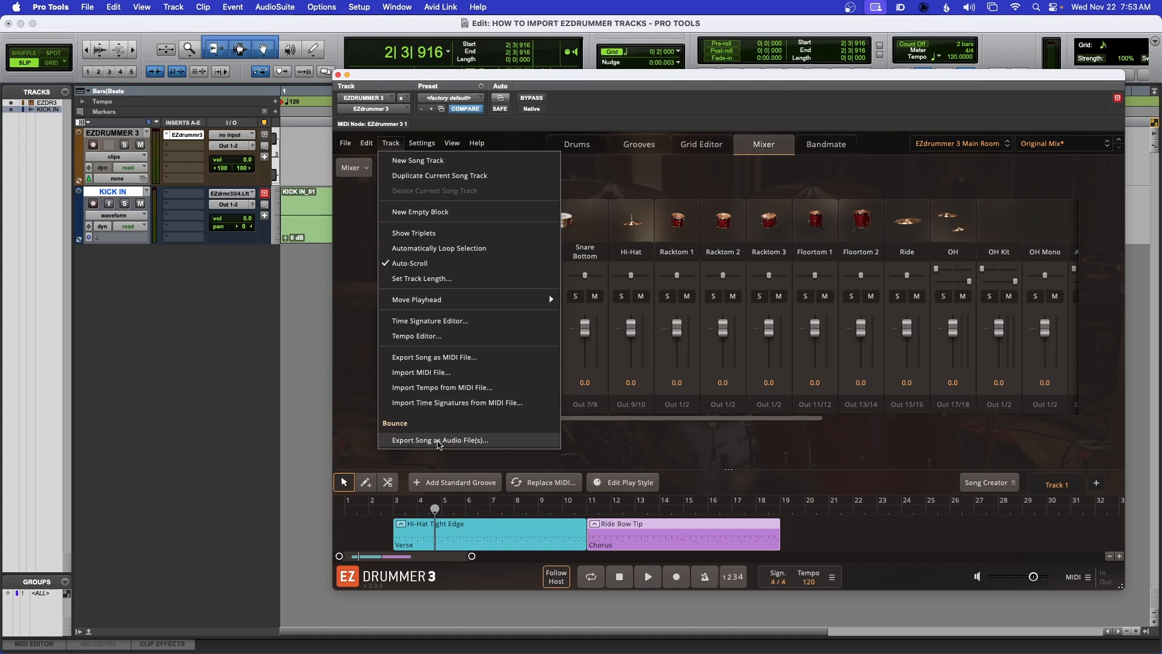
left_click(438, 444)
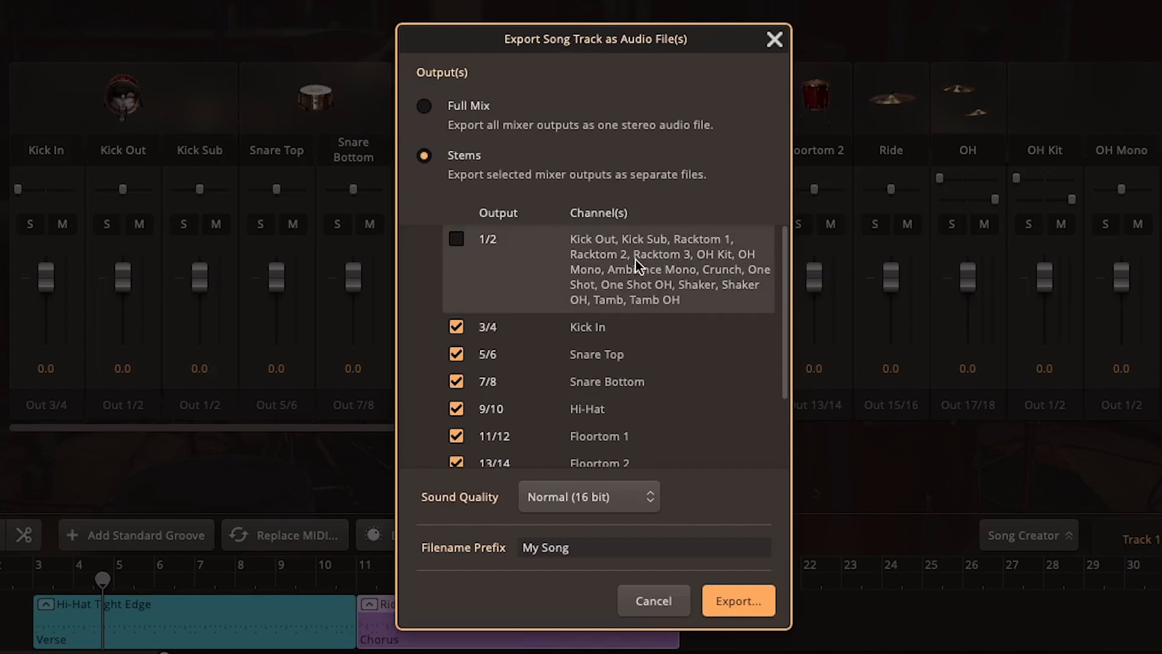
- Examine the stem list in the export dialog to see which outputs and channels are selected
scroll(544, 359, "down", 2)
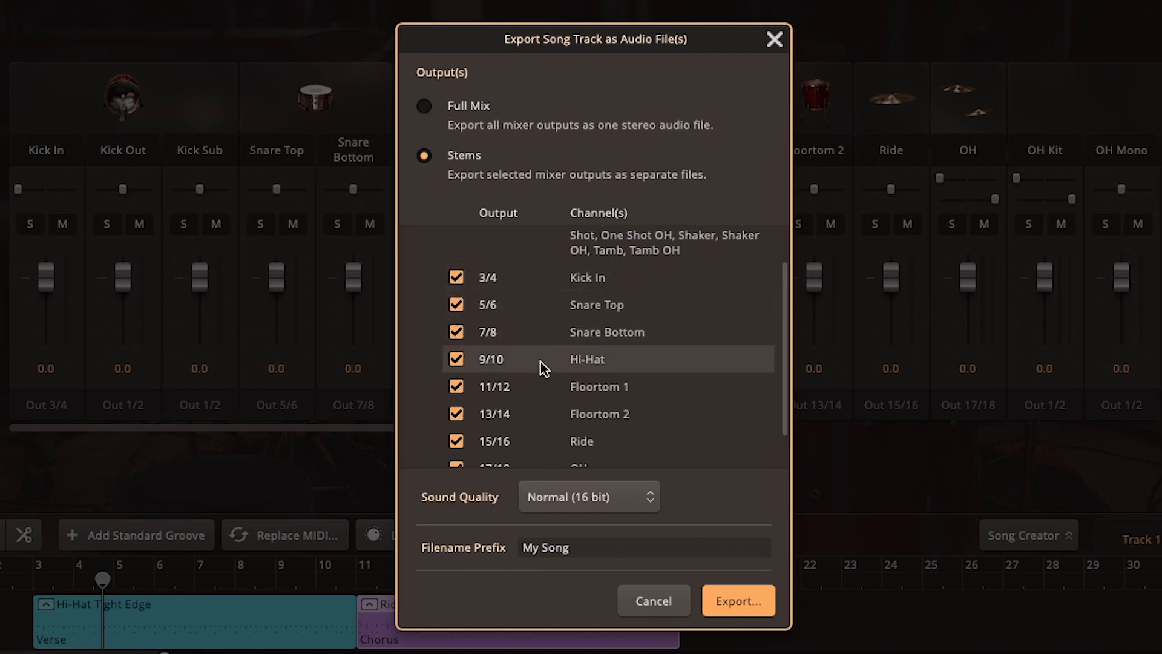
scroll(540, 363, "down", 1)
scroll(589, 375, "down", 1)
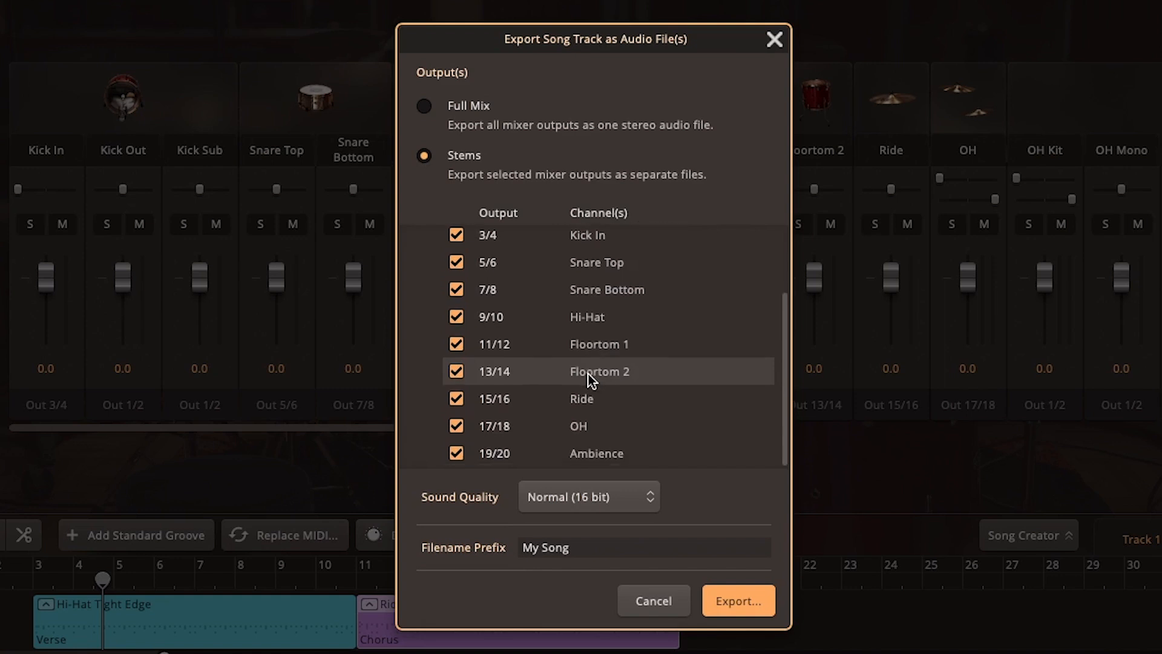
scroll(519, 289, "up", 3)
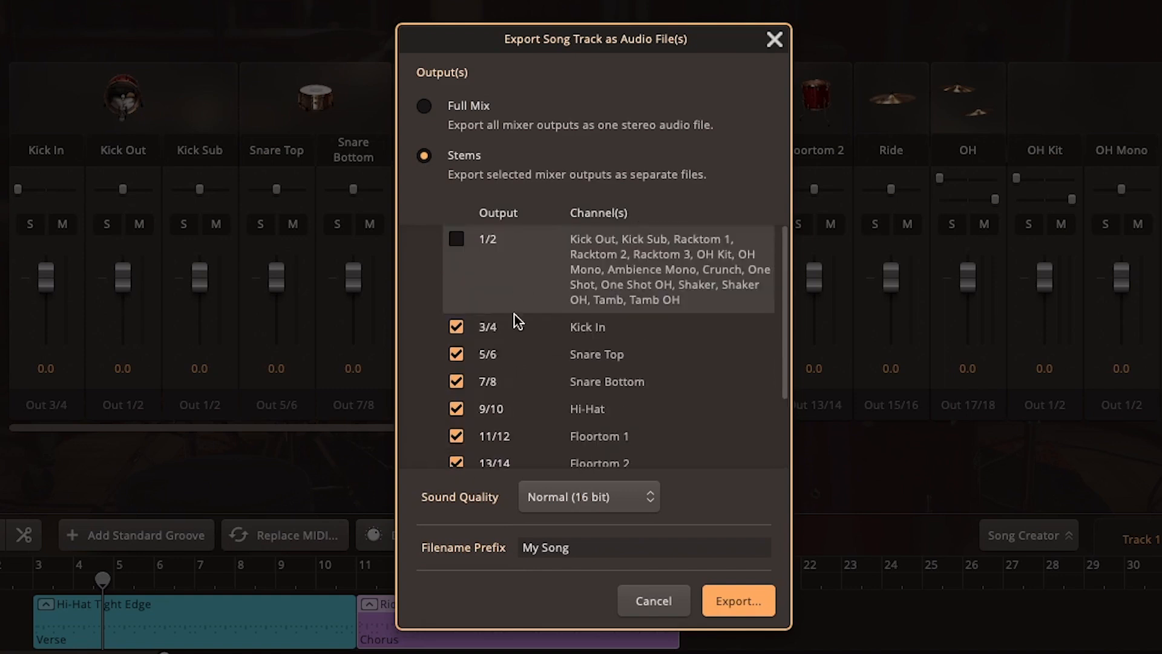
scroll(522, 309, "down", 3)
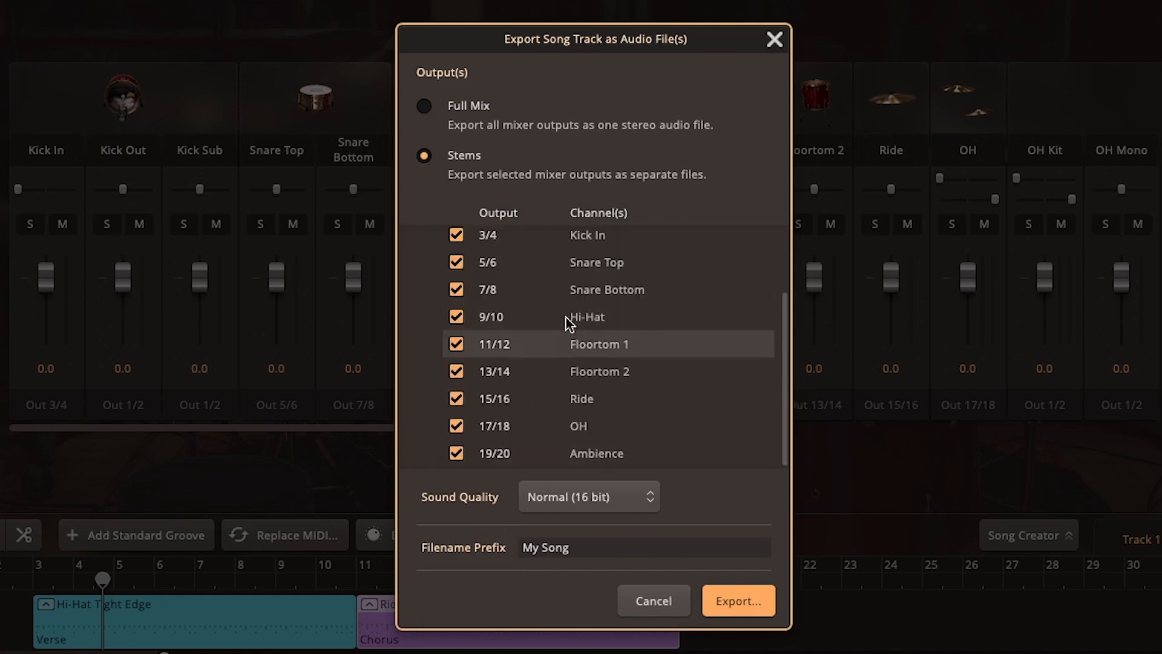
- Set the stem export's sound quality to High (24 bit) and the filename prefix to "EXPORT EZDRUMMER TRACKS"
scroll(479, 302, "up", 3)
scroll(536, 362, "down", 3)
left_click(553, 501)
left_click(558, 572)
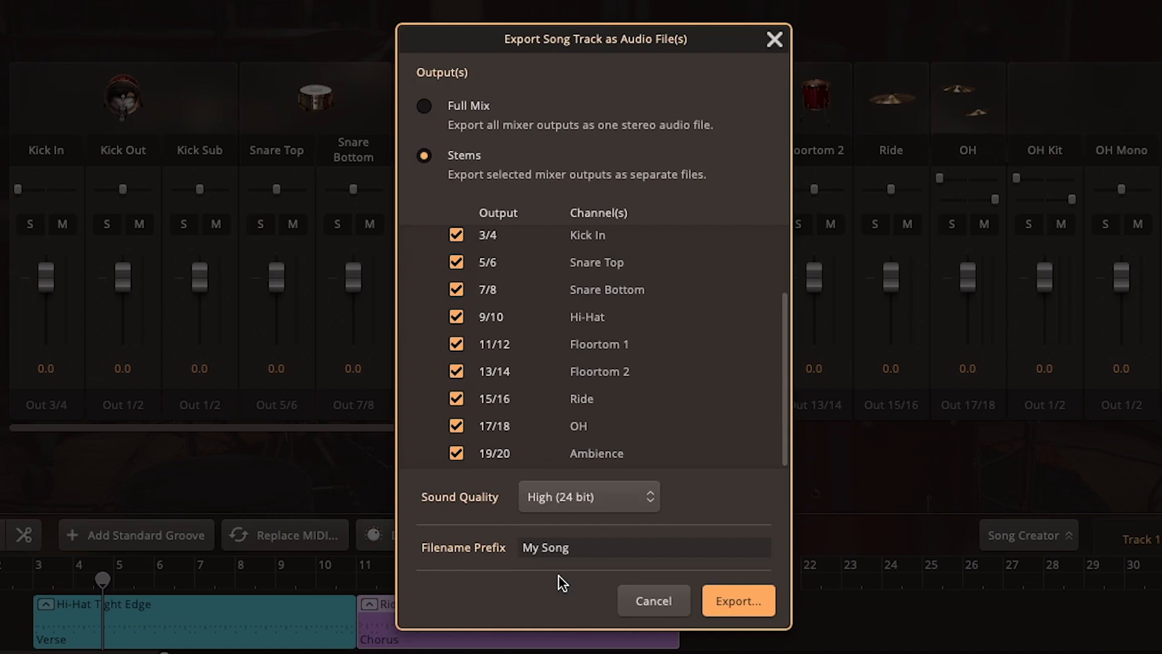
left_click(601, 546)
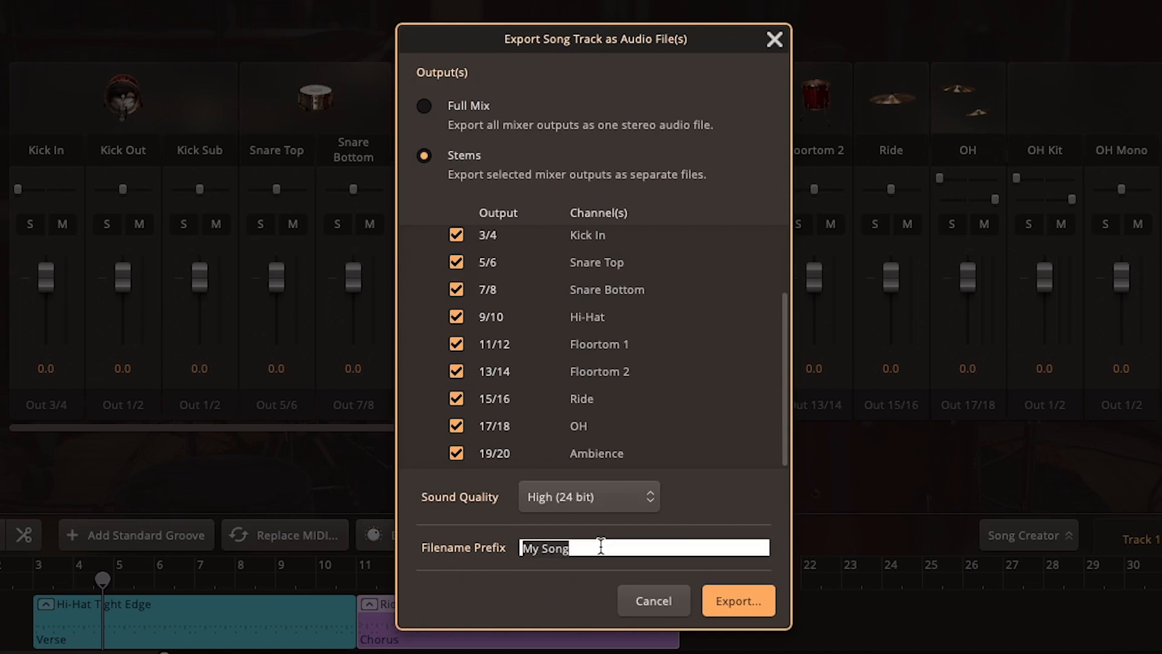
type("EXPORT")
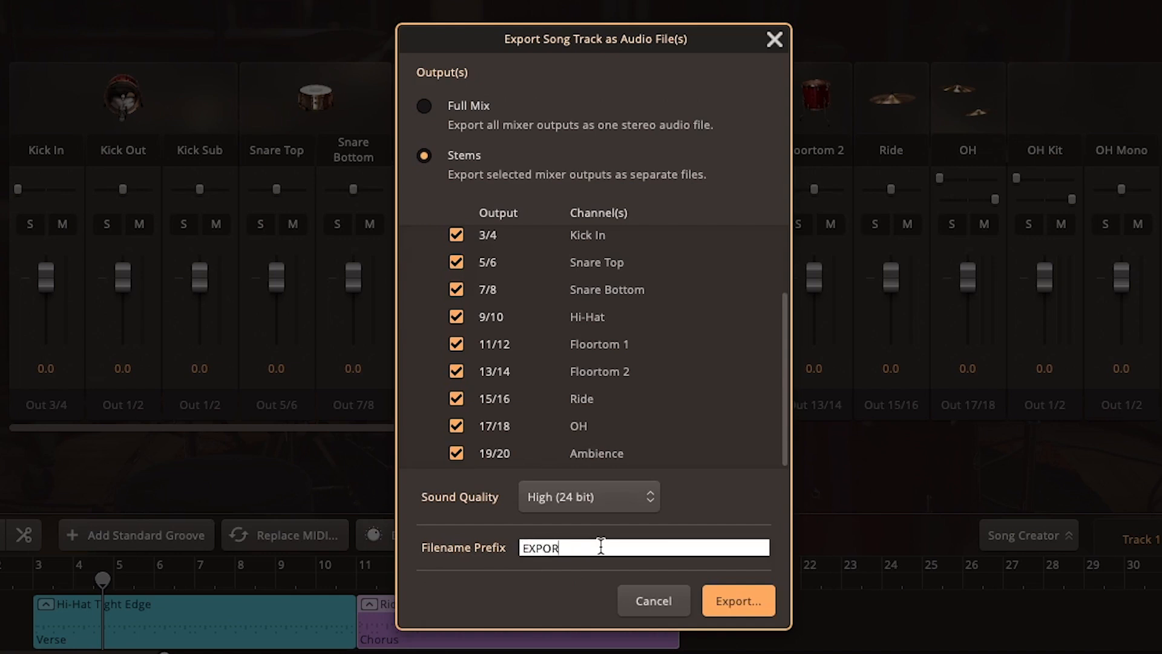
type(" EZDRUMMER TRACKS")
- Export the stems into a new desktop folder named "EZDRUMMER TEST - ERASE" and close the export dialog
left_click(742, 592)
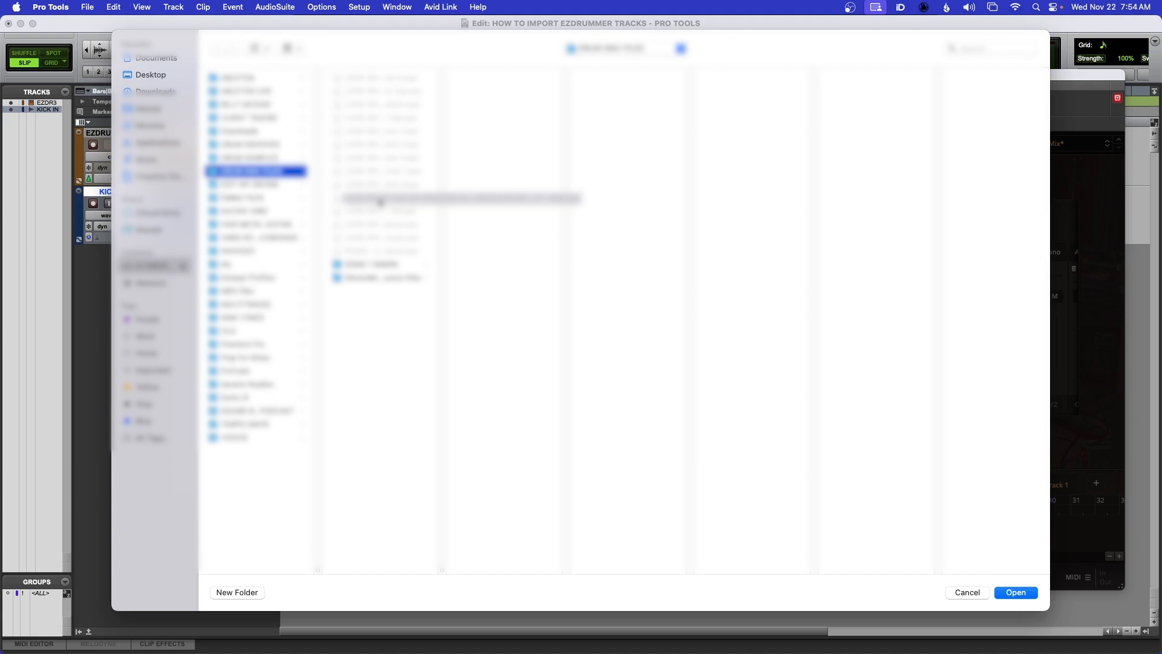
left_click(151, 75)
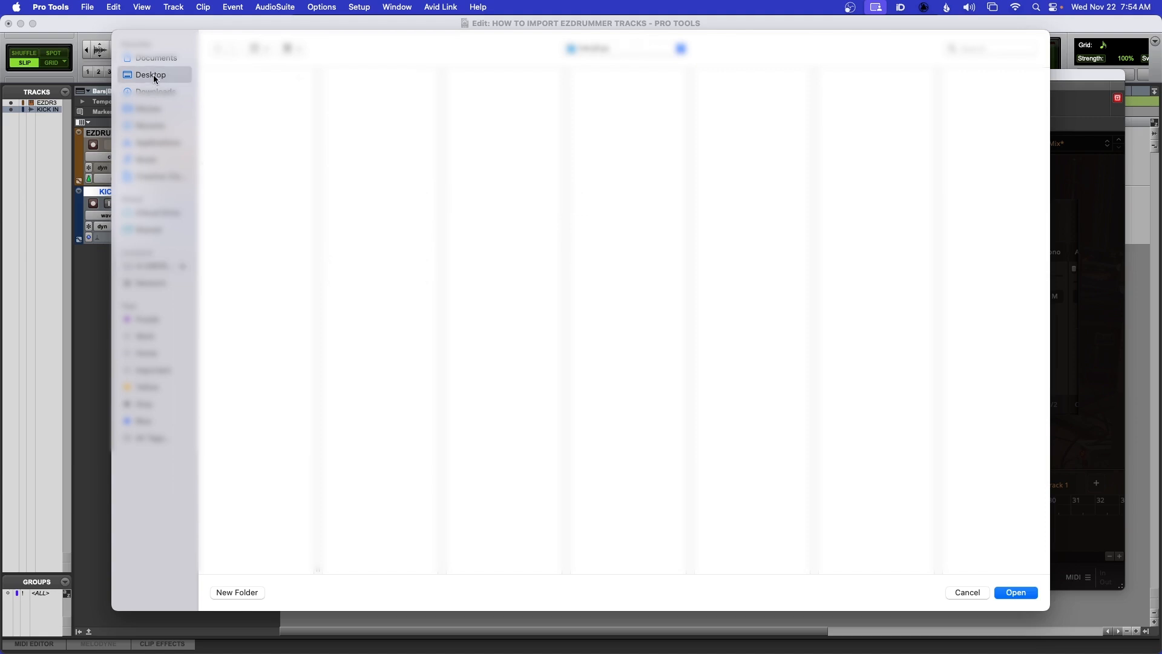
left_click(235, 592)
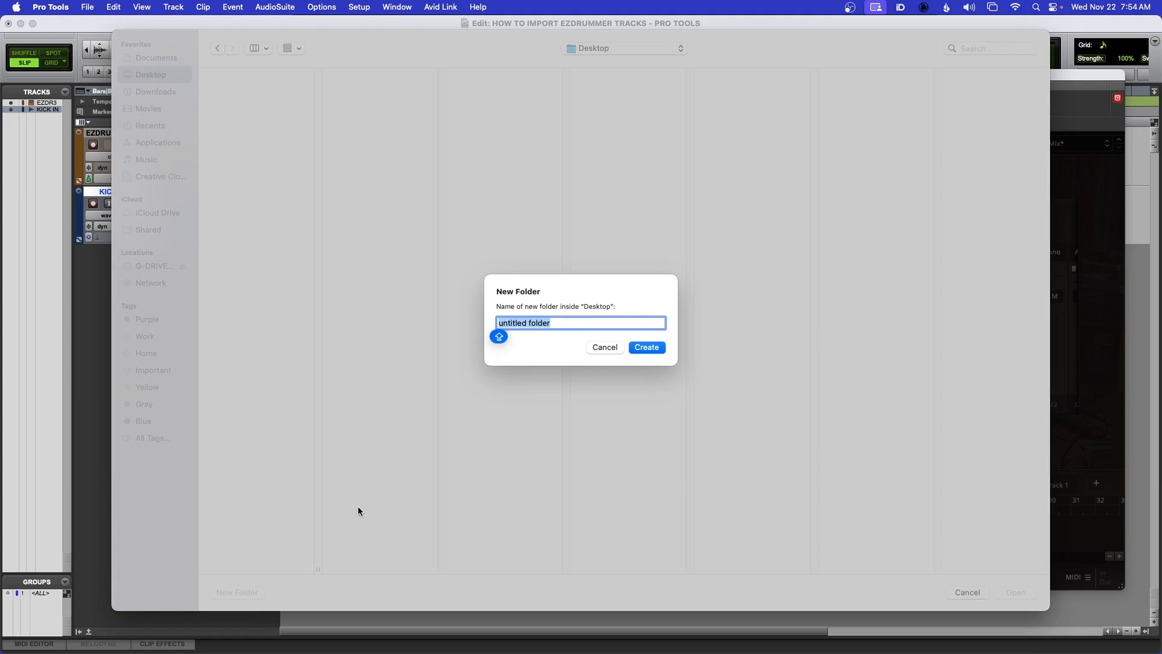
type("EZDRUM")
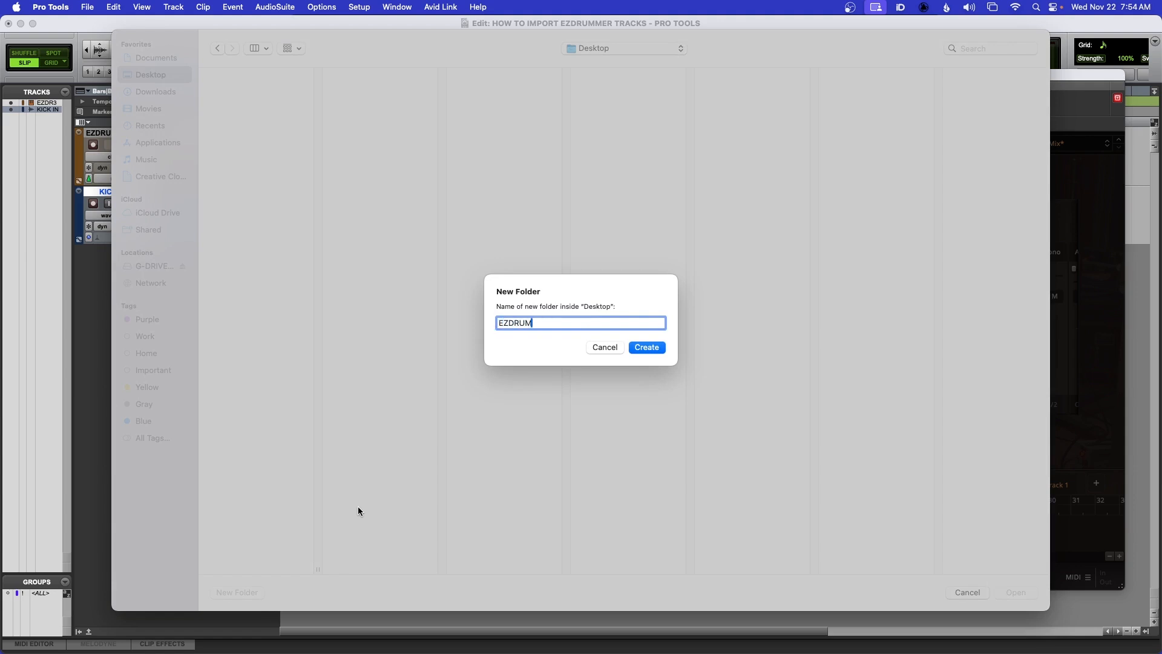
type("MER TEST - ERASE")
left_click(647, 348)
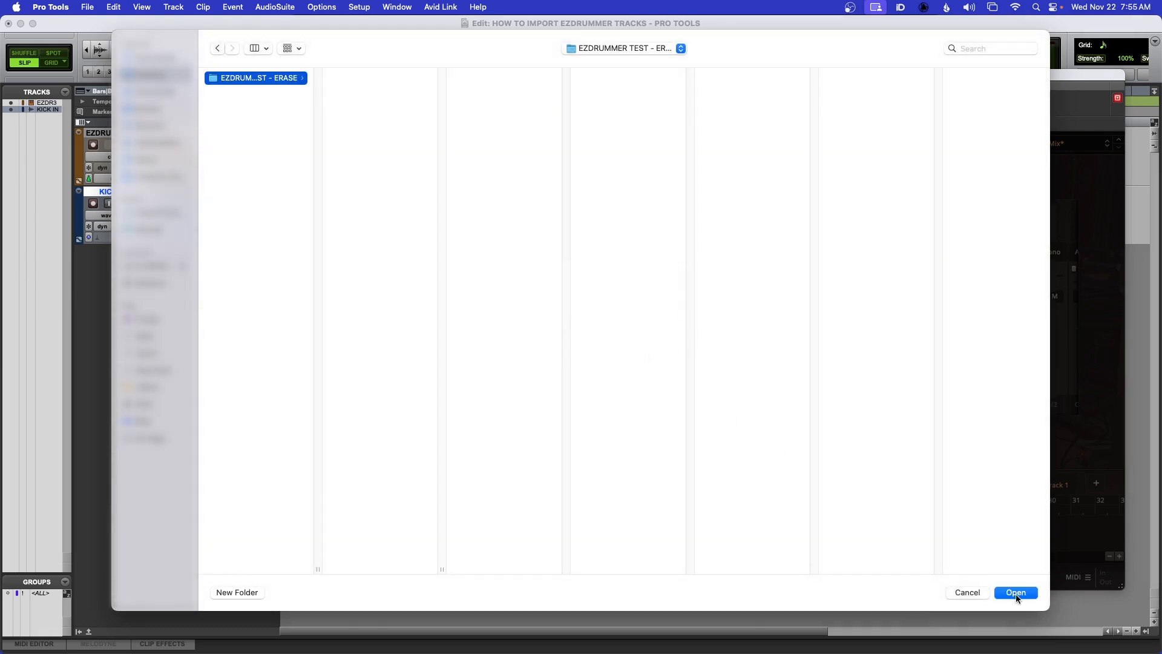
left_click(1016, 593)
left_click(797, 436)
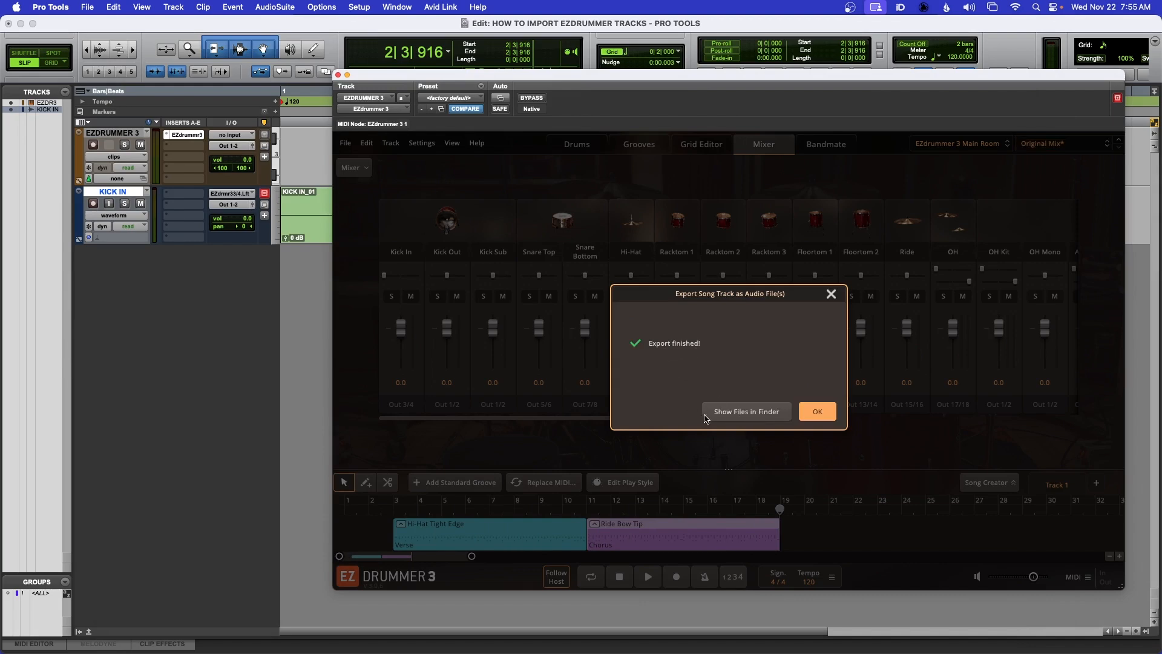
left_click(816, 412)
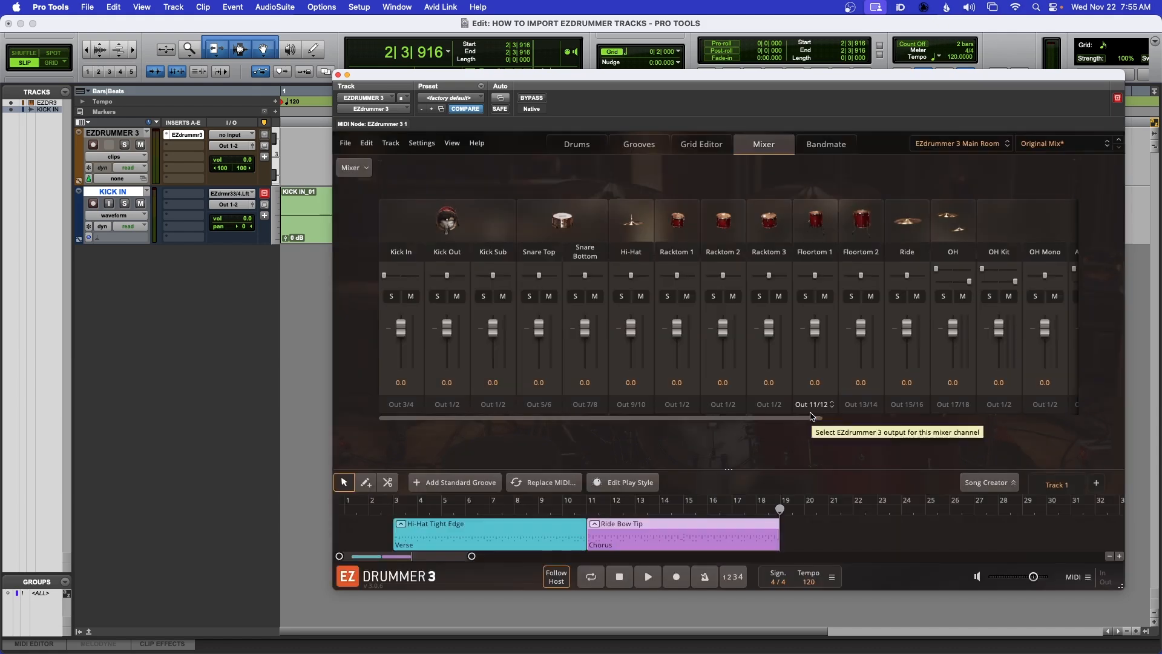
- Close the EZdrummer plug-in window, then hide the EZDRUMMER 3 track and make it inactive
left_click(339, 75)
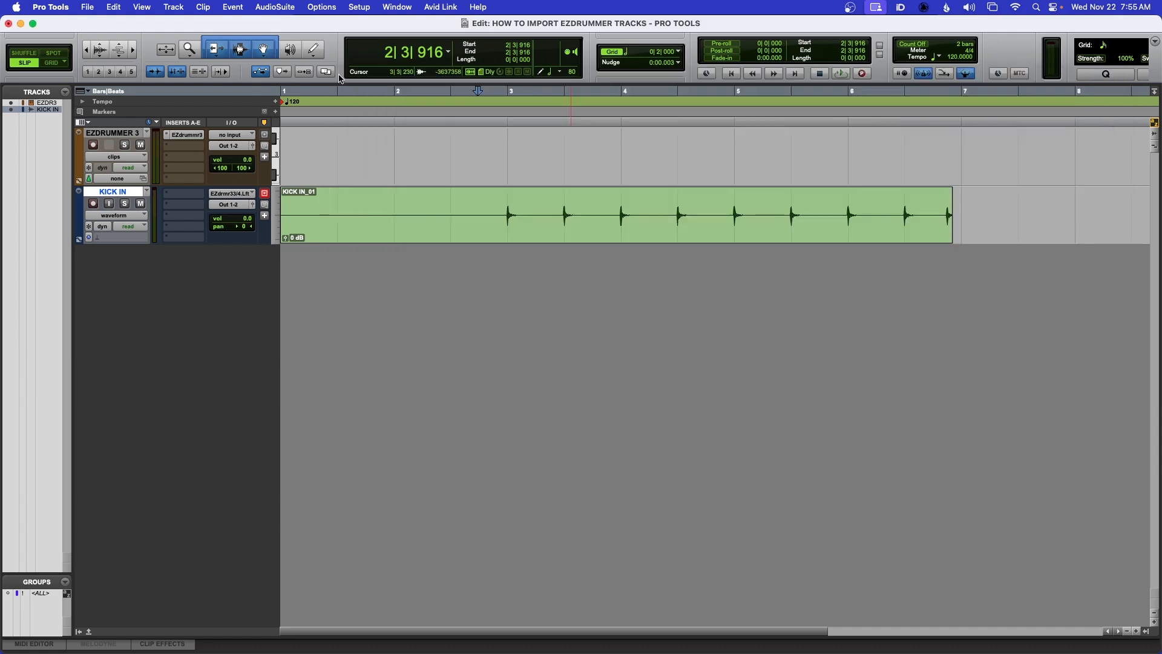
left_click(140, 145)
left_click(140, 145)
left_click(131, 135)
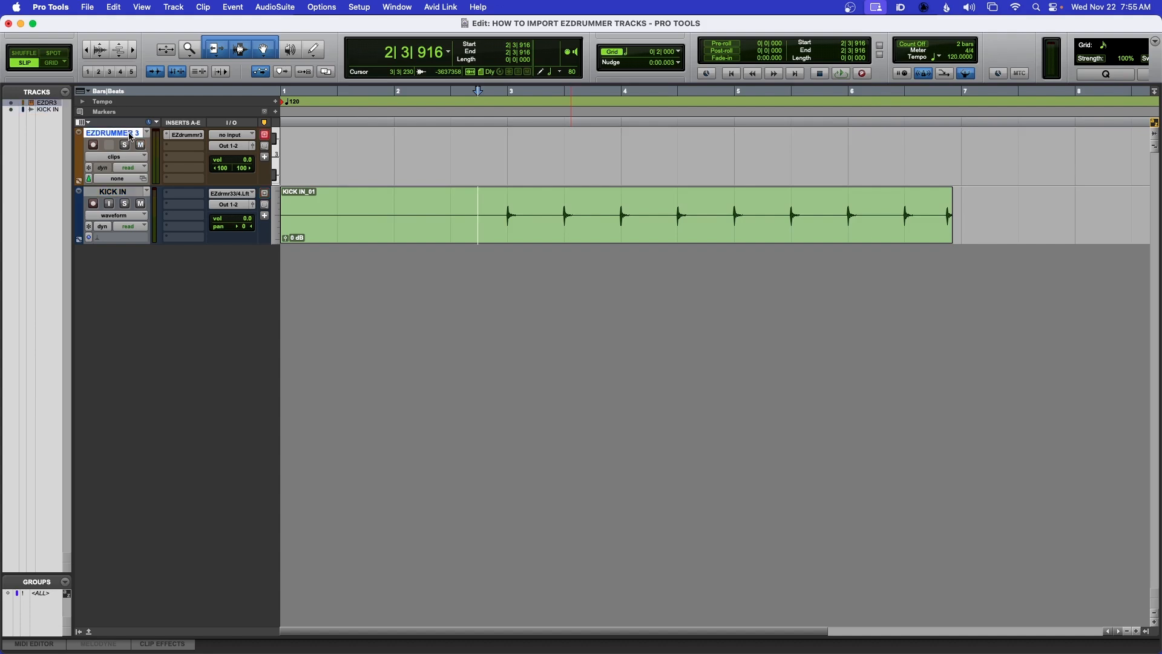
right_click(131, 137)
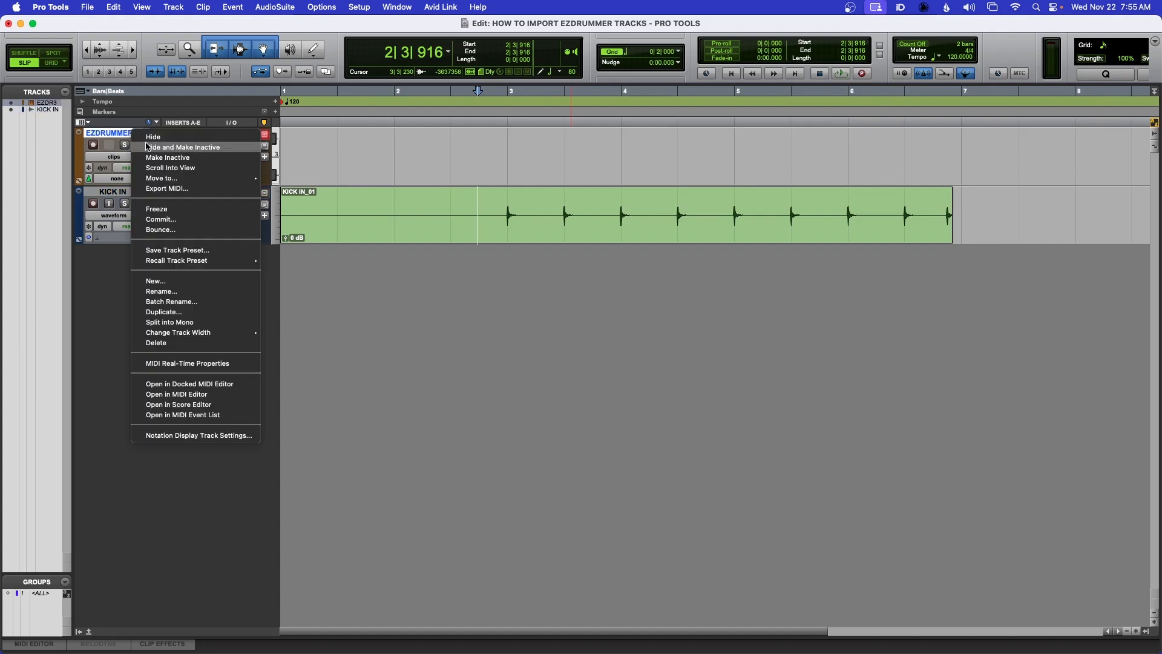
left_click(152, 148)
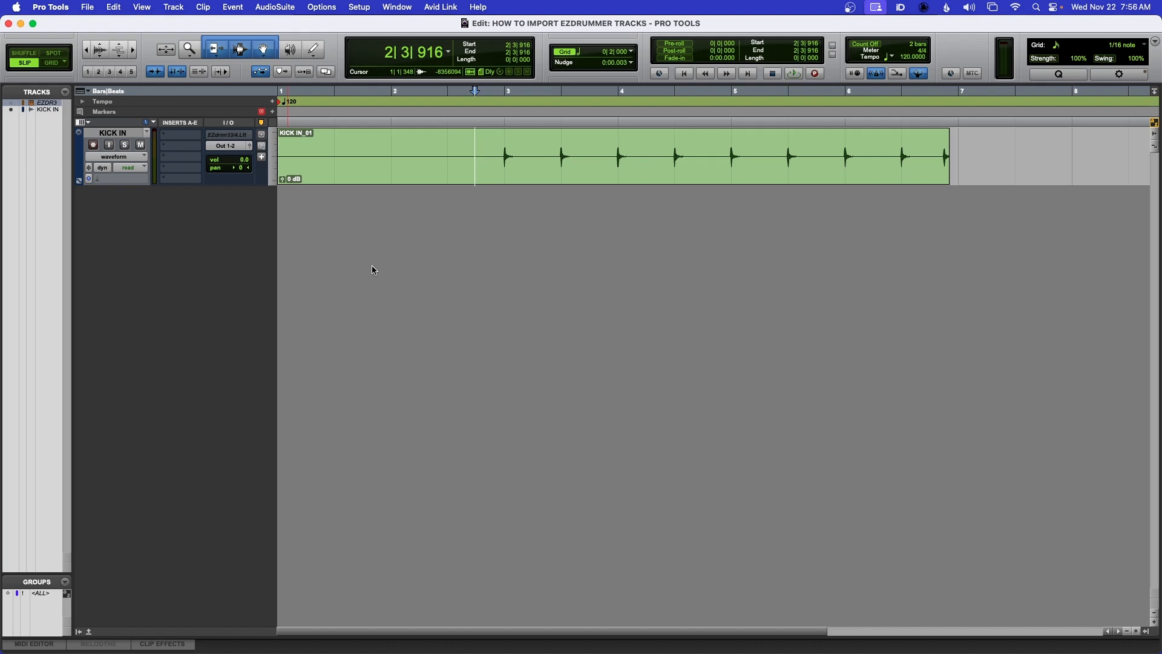
- Import all the exported WAV files from the desktop folder "EZDRUMMER TEST - ERASE" as copies, on new tracks at session start
key("super+shift+i")
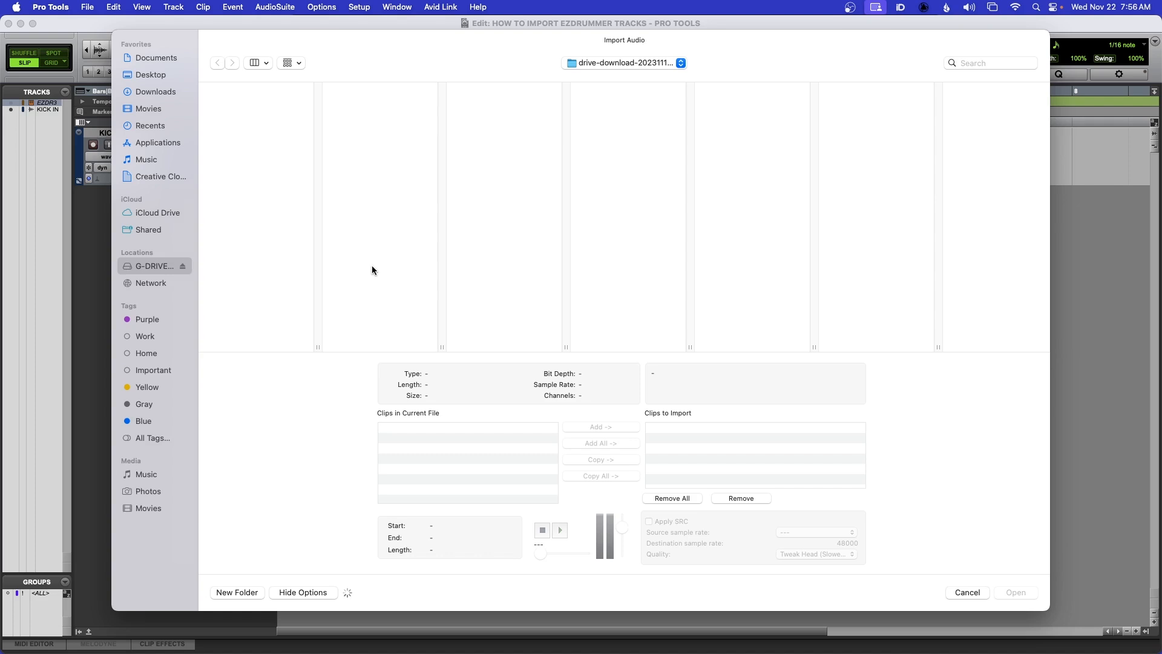
left_click(147, 76)
left_click(241, 94)
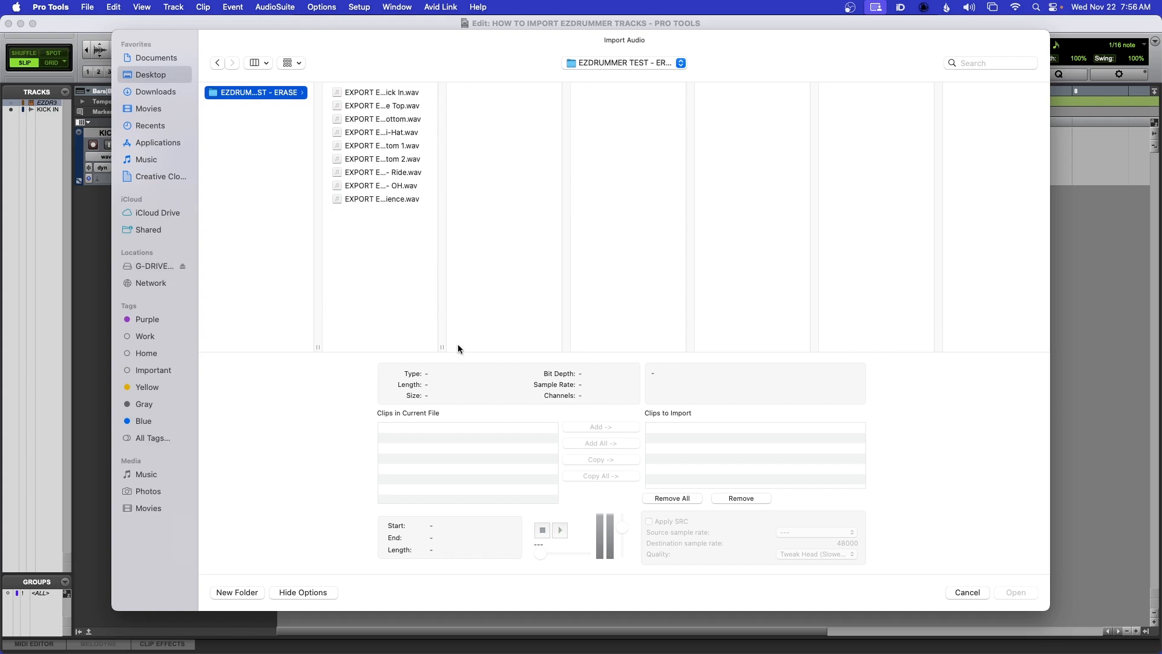
left_click_drag(444, 347, 637, 348)
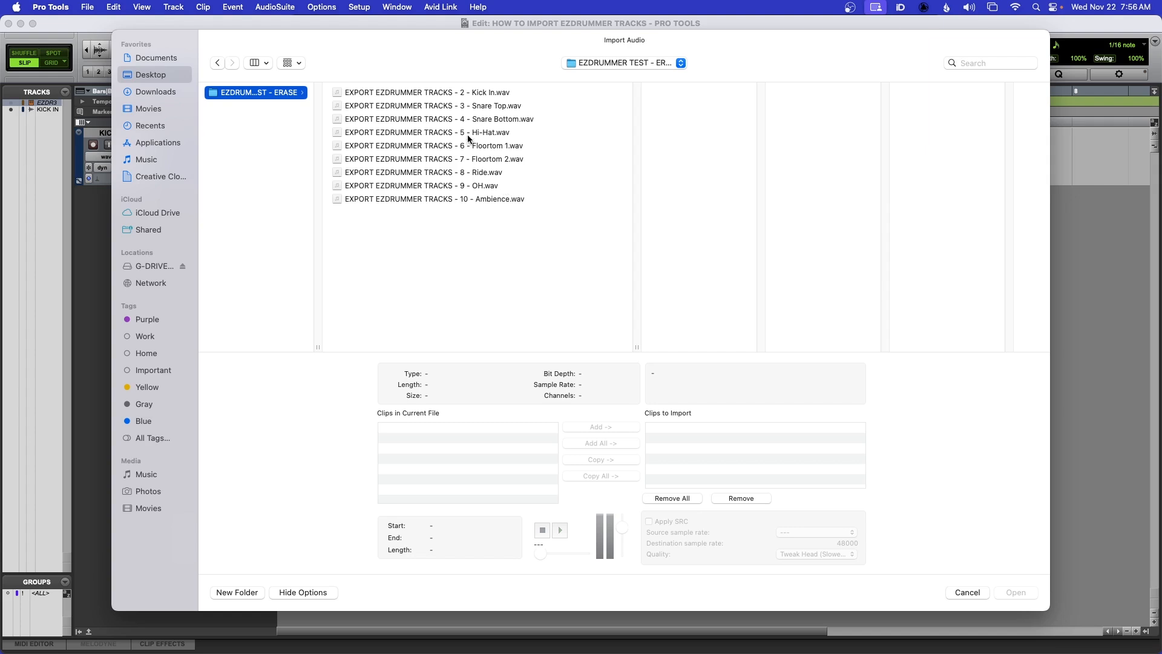
key("super+a")
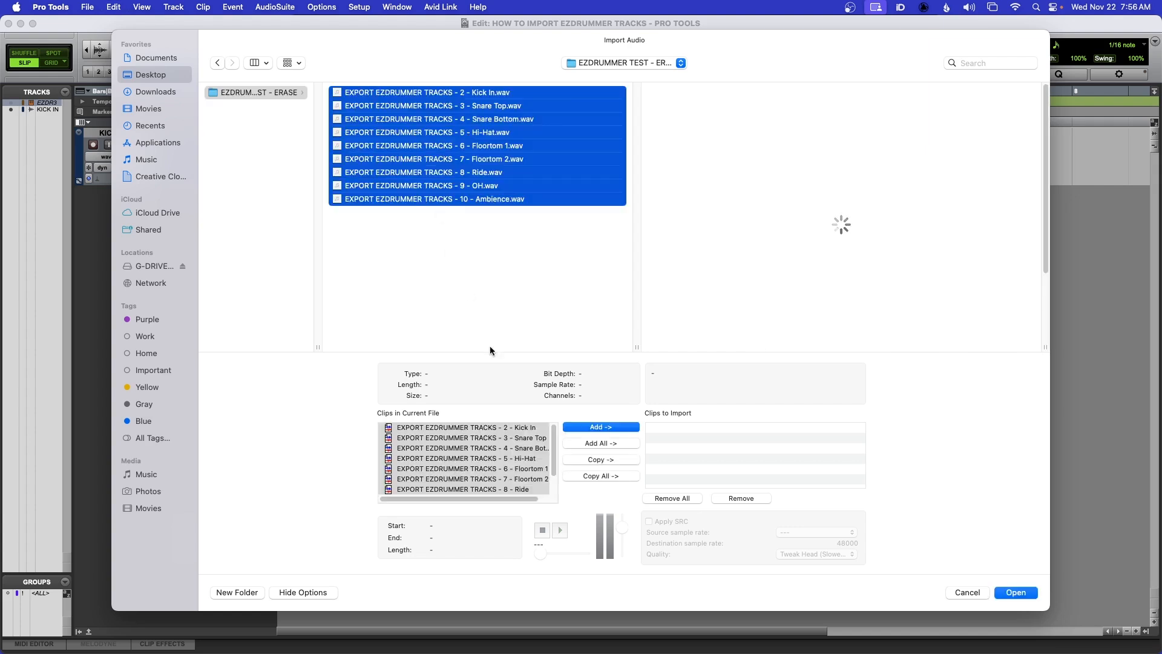
left_click(585, 460)
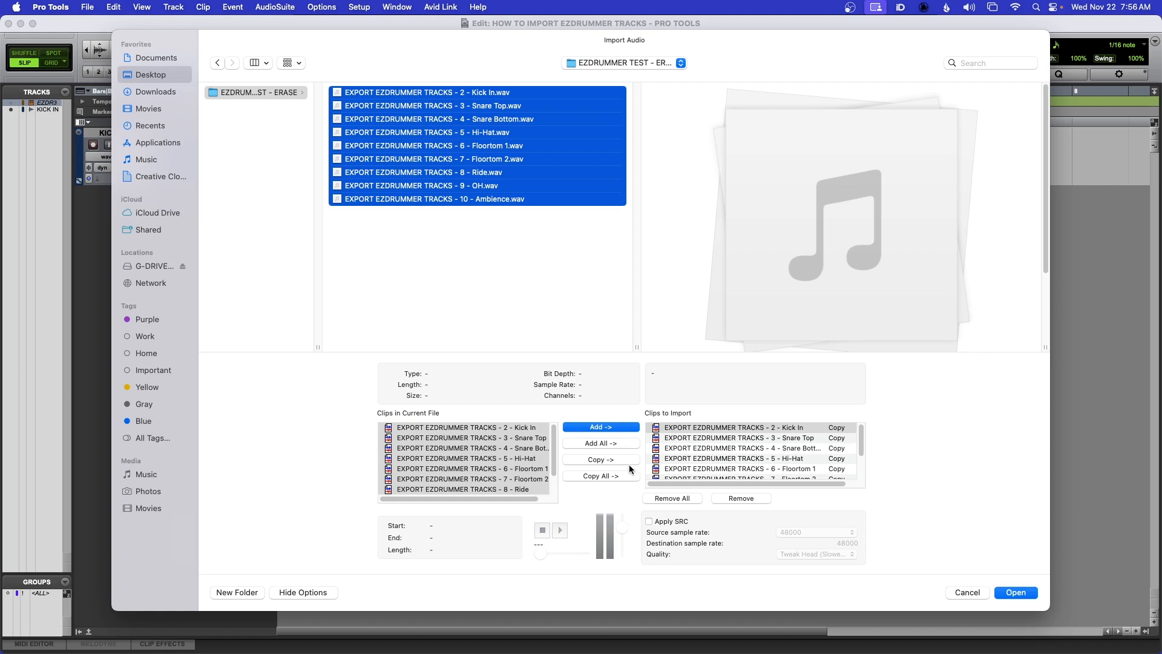
left_click(1016, 592)
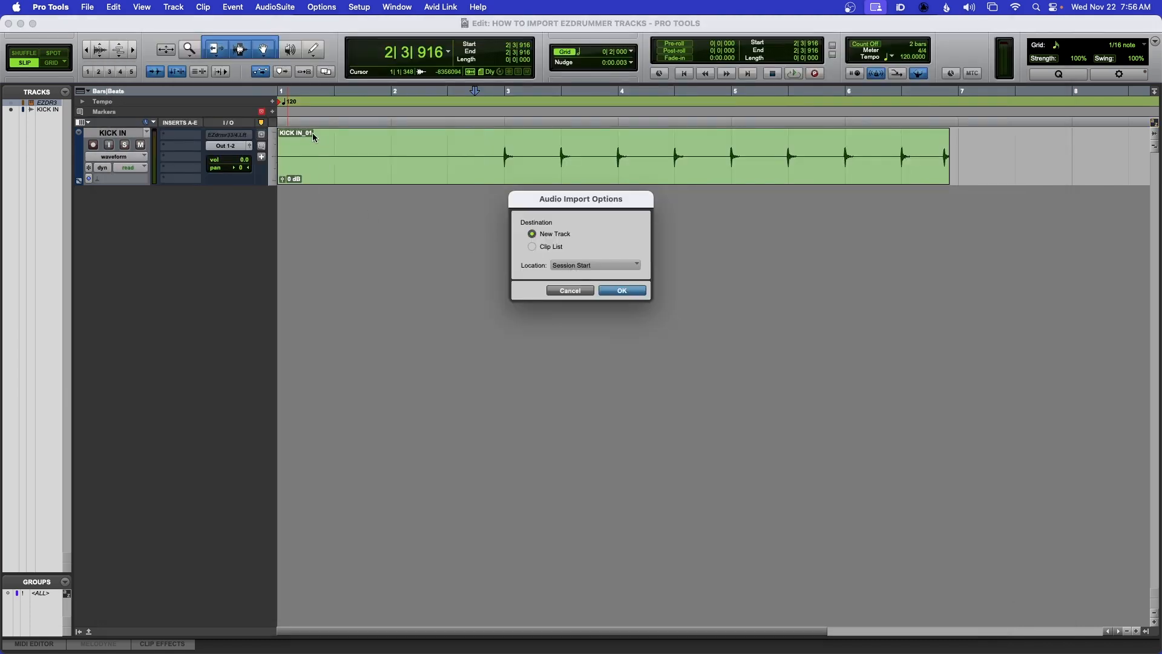
left_click(623, 292)
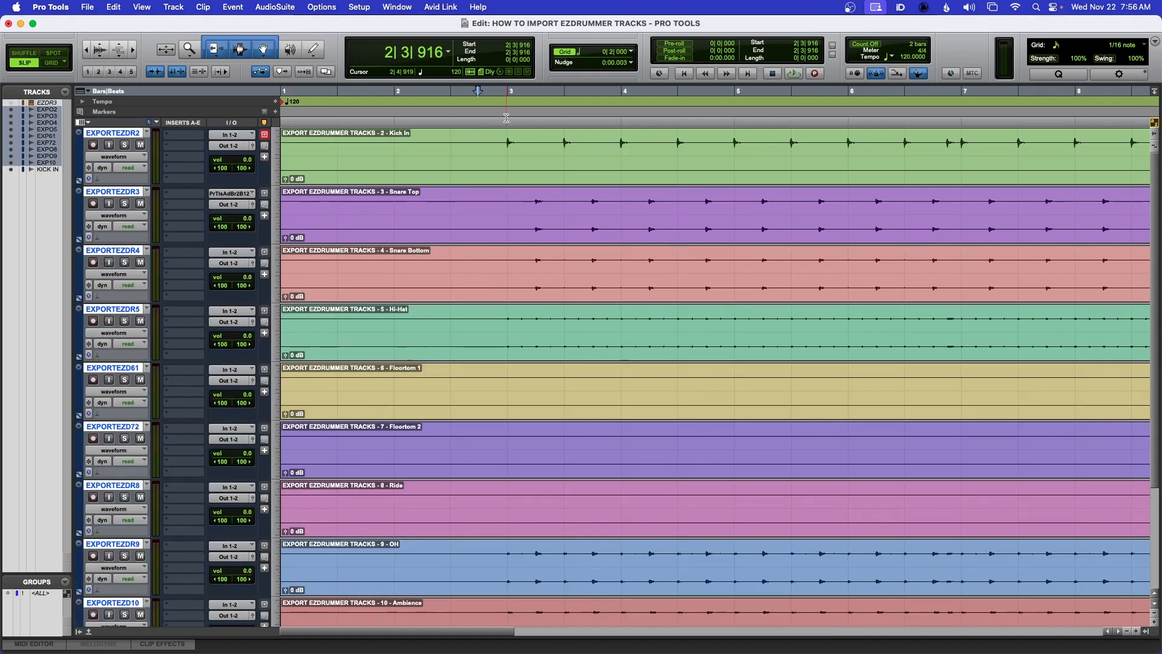
- Move the KICK IN track above all the imported stem tracks
key("r")
key("r")
key("r")
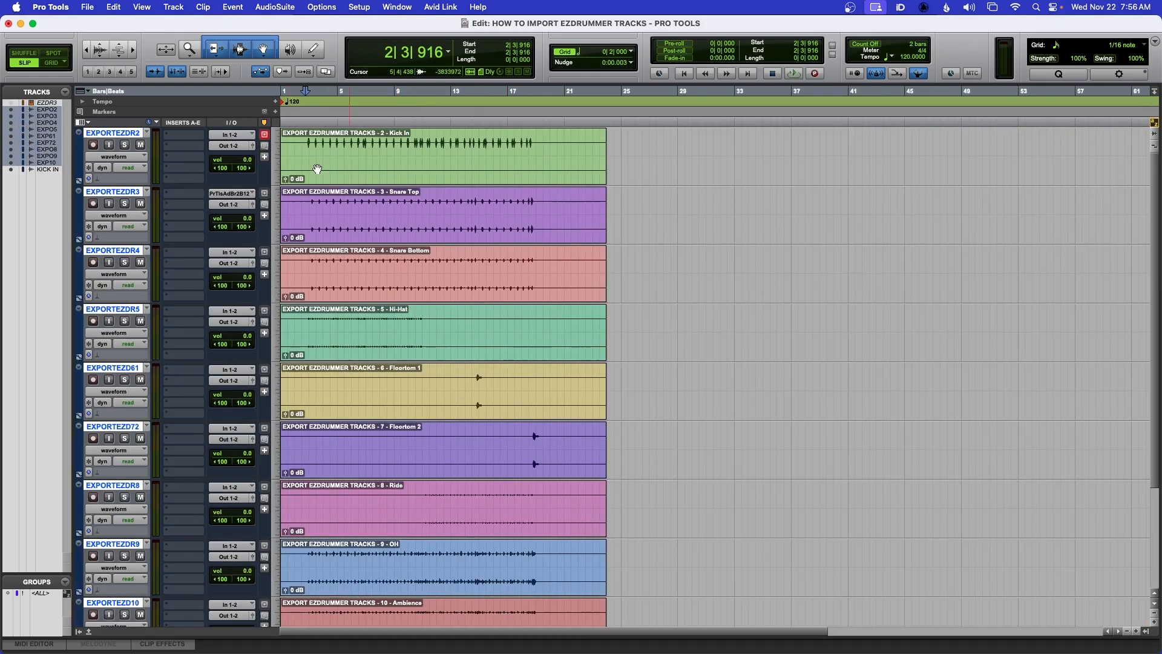
left_click(123, 135)
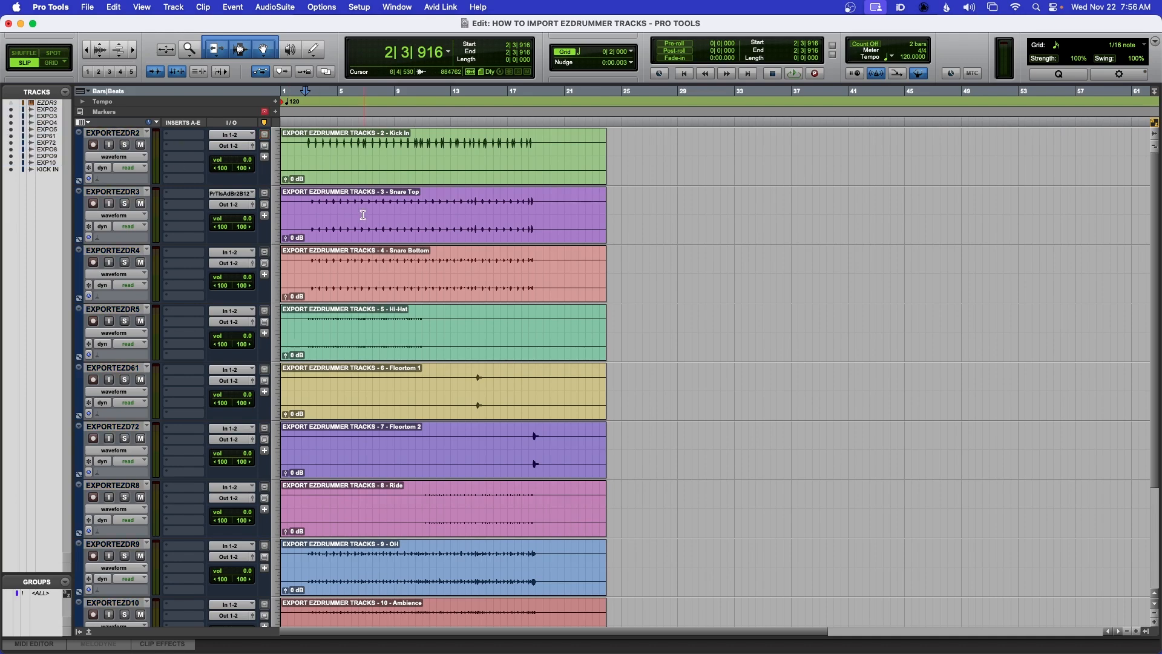
scroll(426, 235, "down", 2)
scroll(427, 235, "up", 2)
scroll(427, 235, "down", 2)
scroll(426, 235, "down", 1)
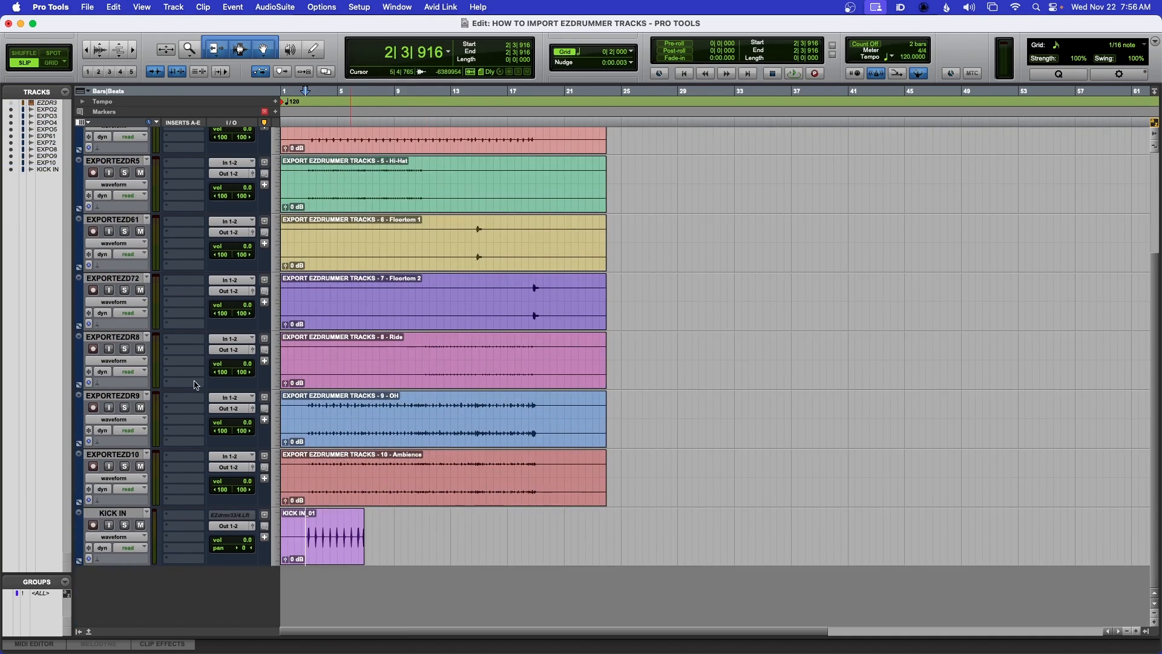
left_click(113, 512)
left_click_drag(113, 512, 100, 132)
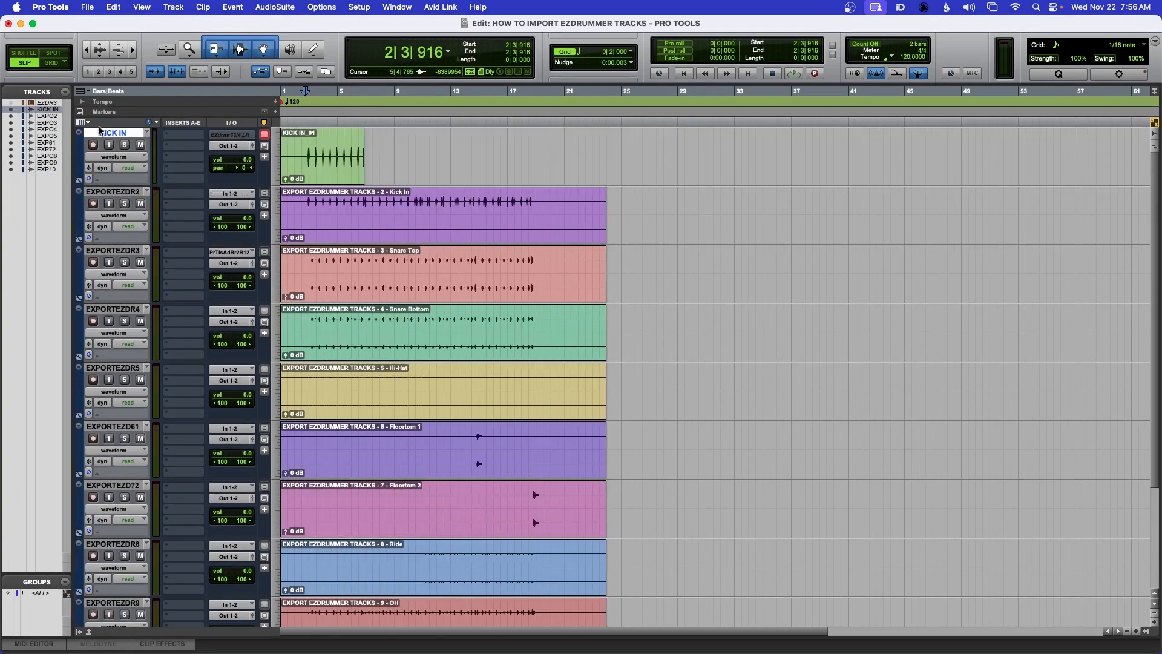
- Rename the KICK IN track as "KICK IN - OG"
double_click(135, 134)
left_click(523, 213)
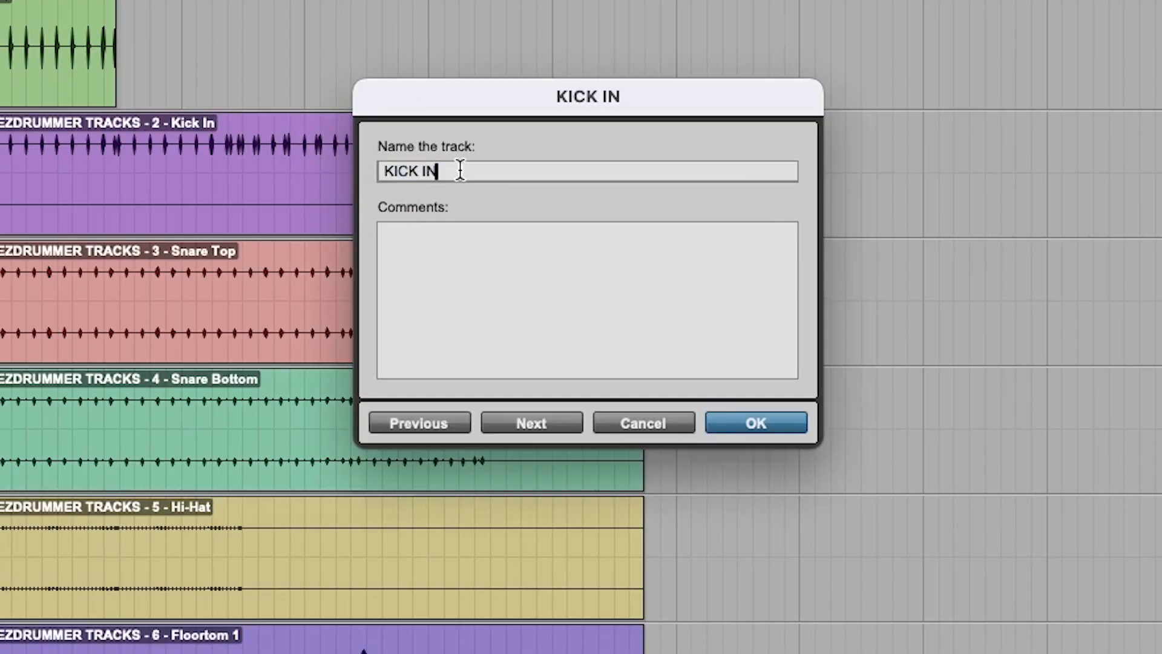
type("- OG")
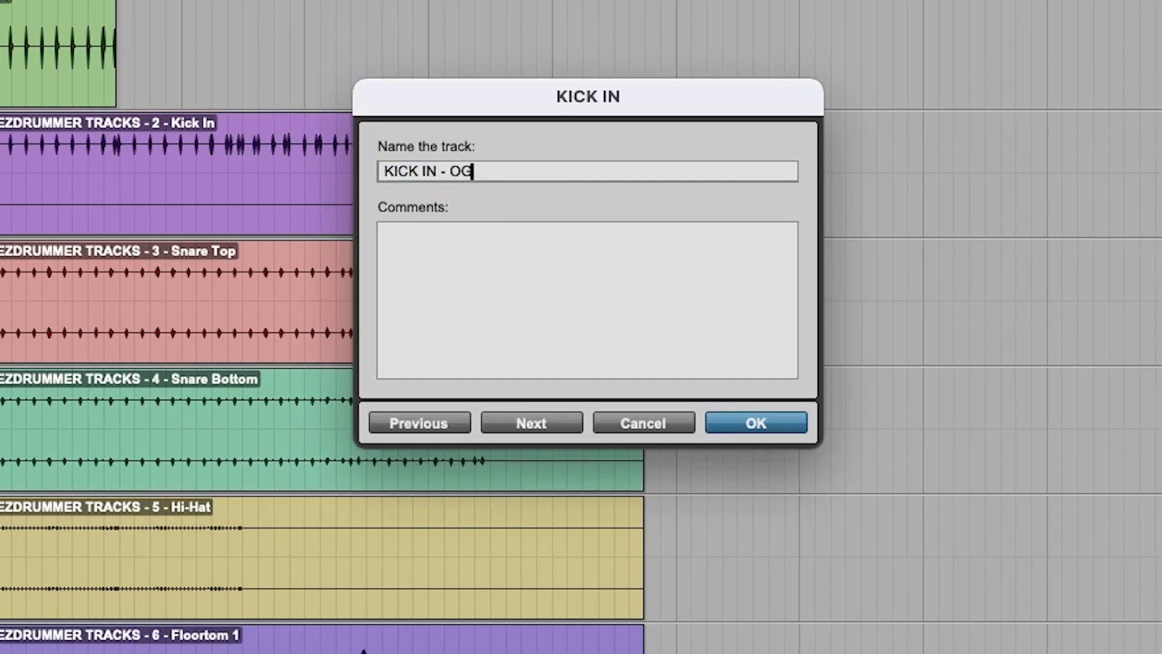
key("Return")
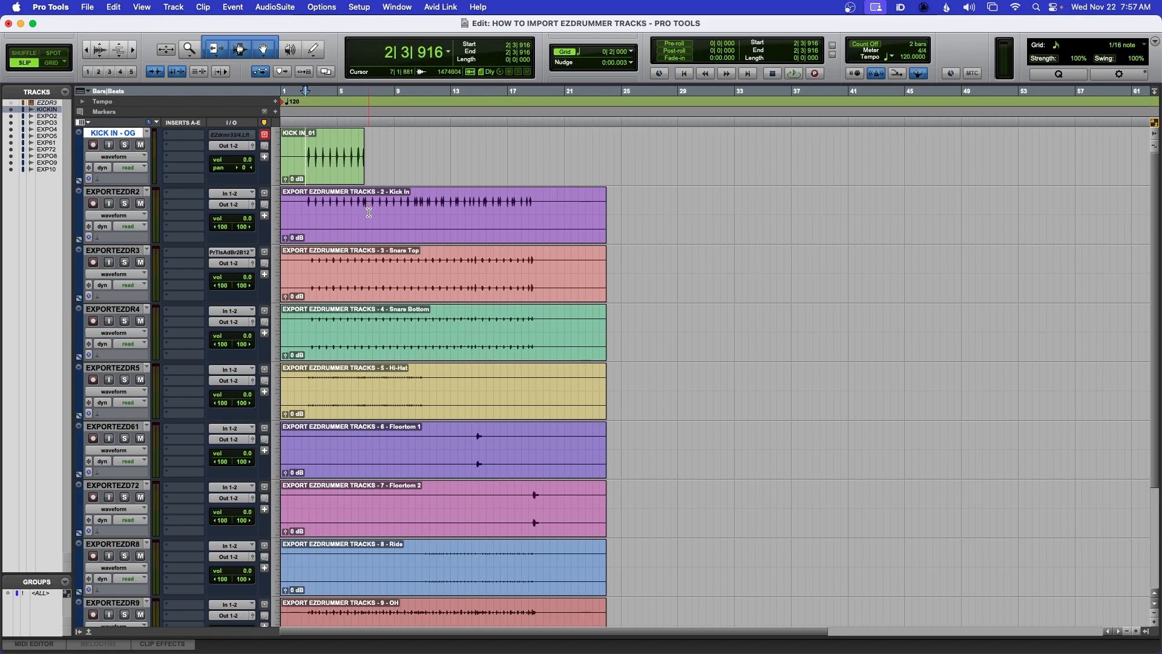
- Delete the imported Kick In stem track, EXPORTEZDR2, together with its clip
left_click(115, 193)
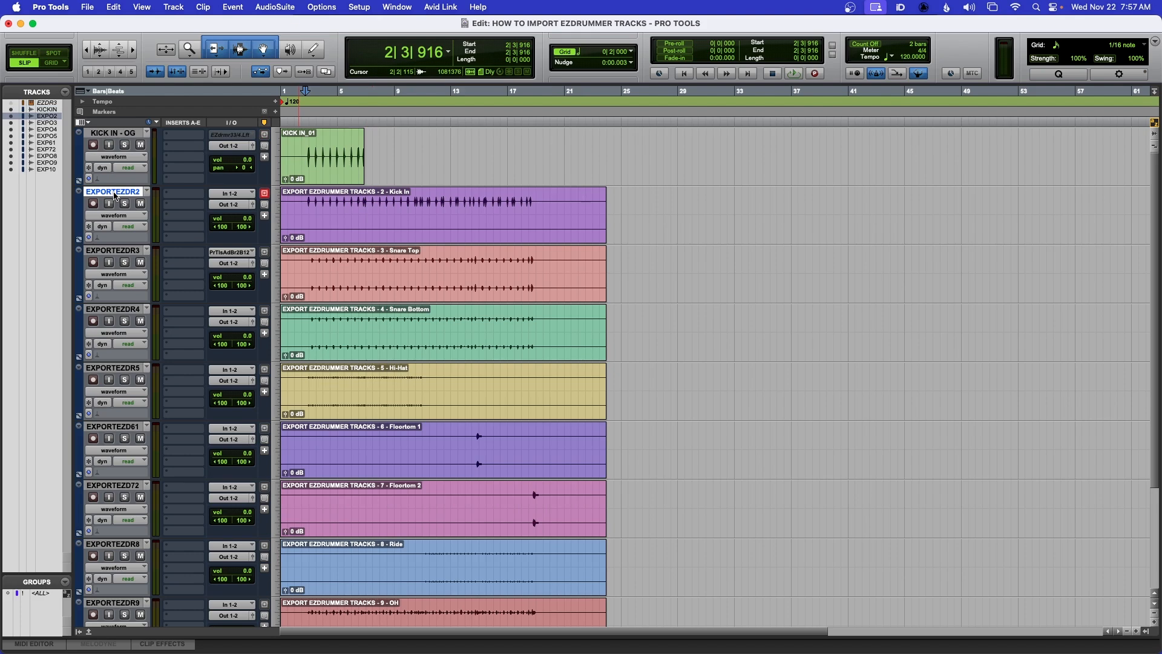
right_click(115, 195)
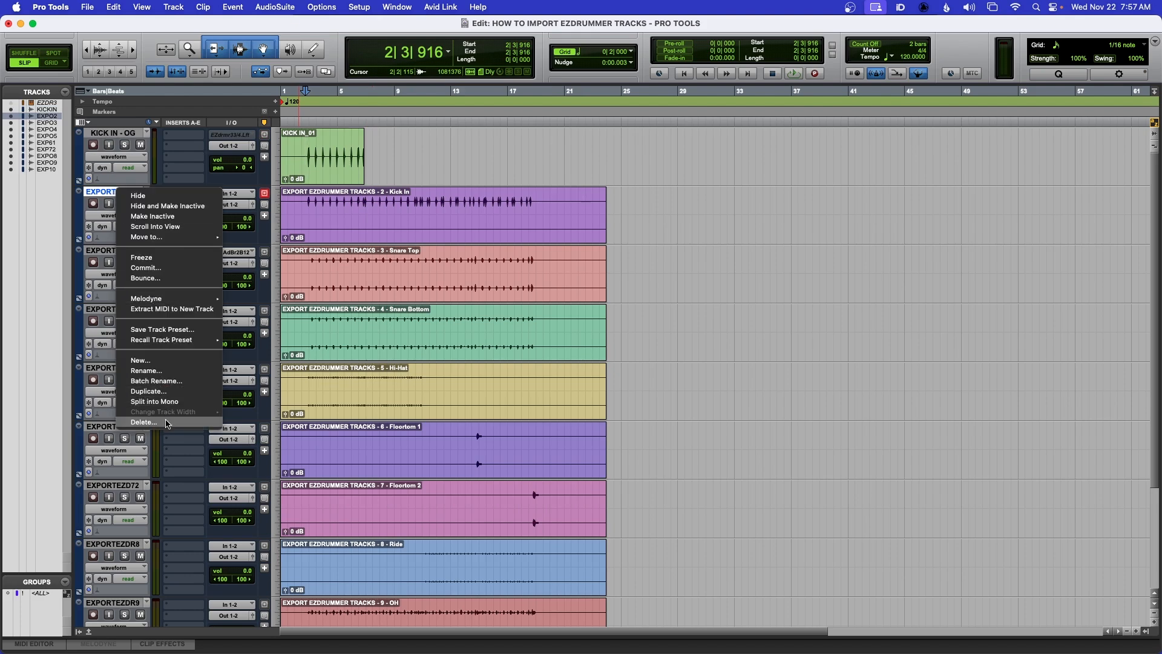
left_click(145, 422)
left_click(674, 282)
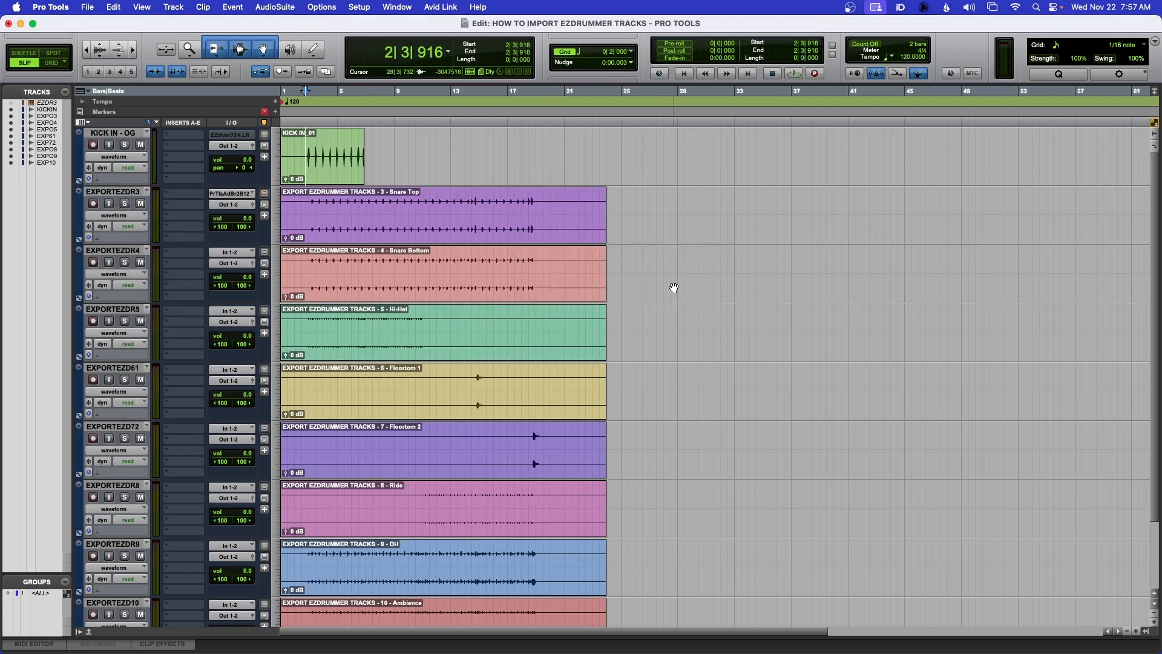
- Make the hidden EZDRUMMER 3 track active again and show it in the session
left_click(47, 104)
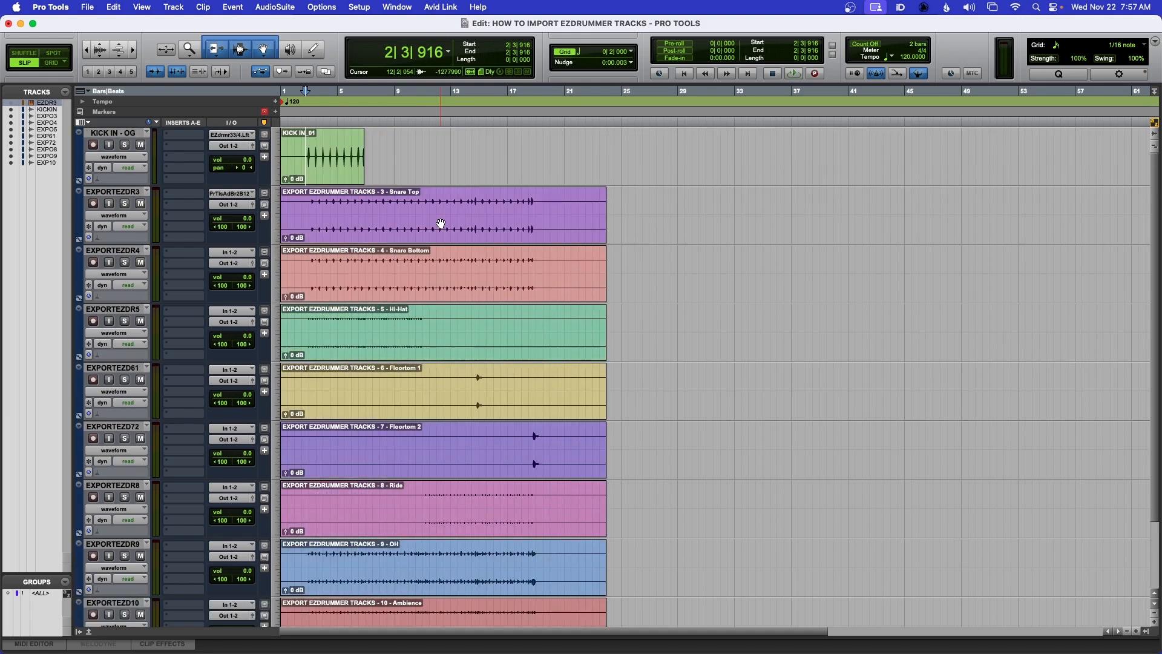
left_click(11, 103)
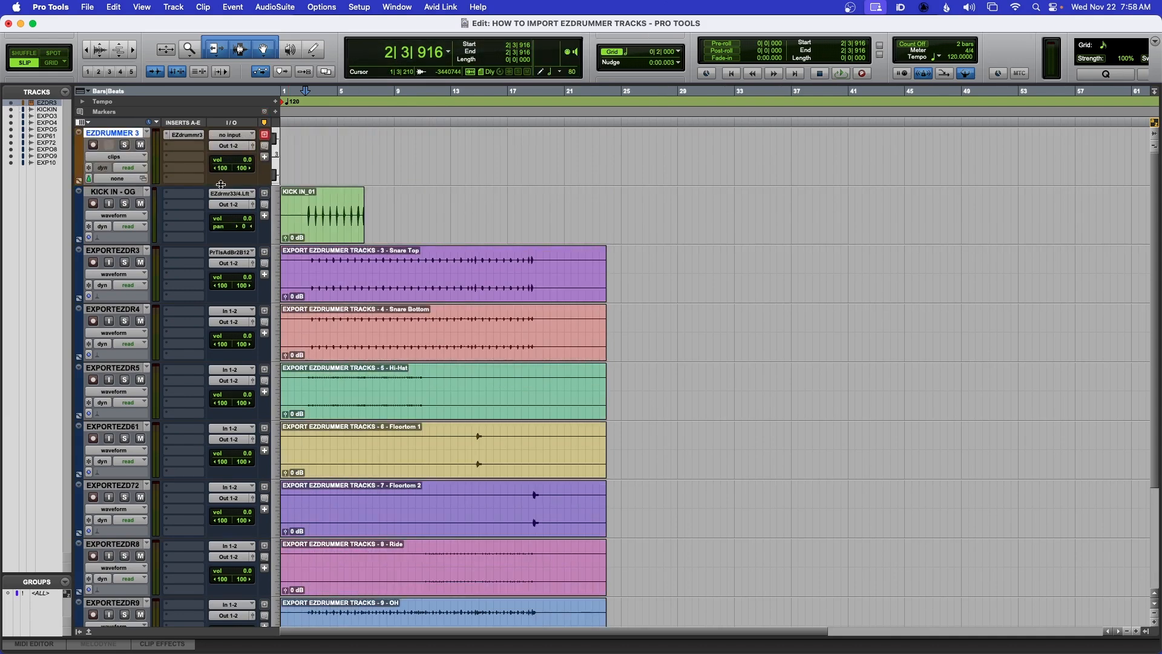
- Open the EZdrummer plug-in on the EZDRUMMER 3 track and bring up its dialog for exporting the song as audio files
left_click(186, 135)
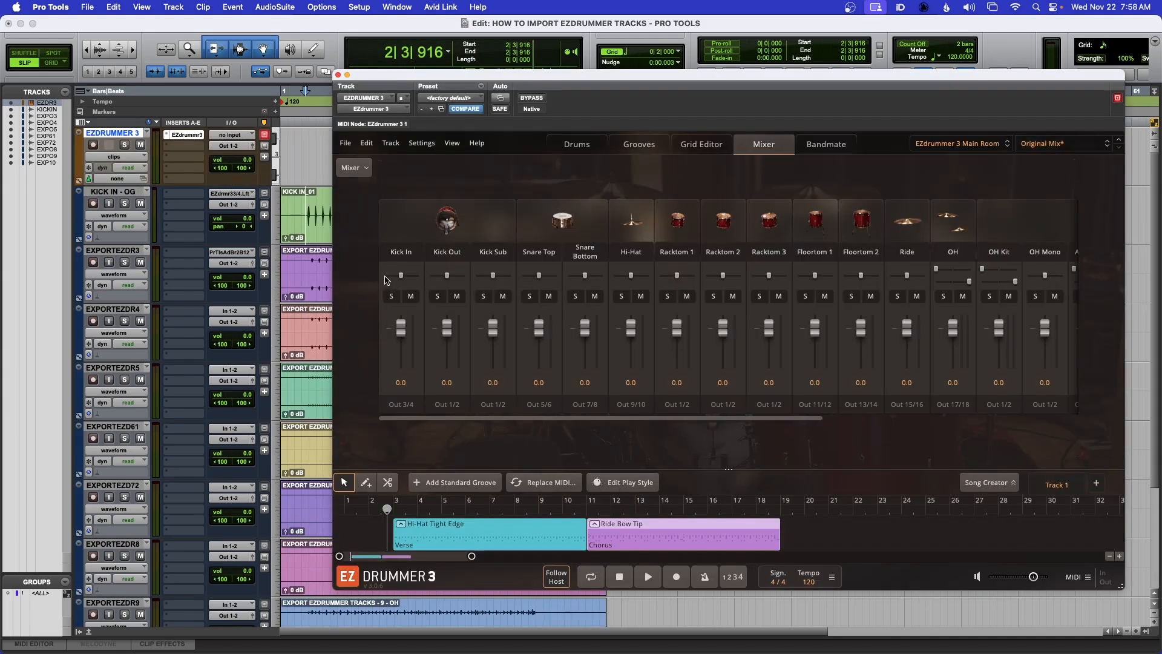
left_click(390, 143)
left_click(466, 436)
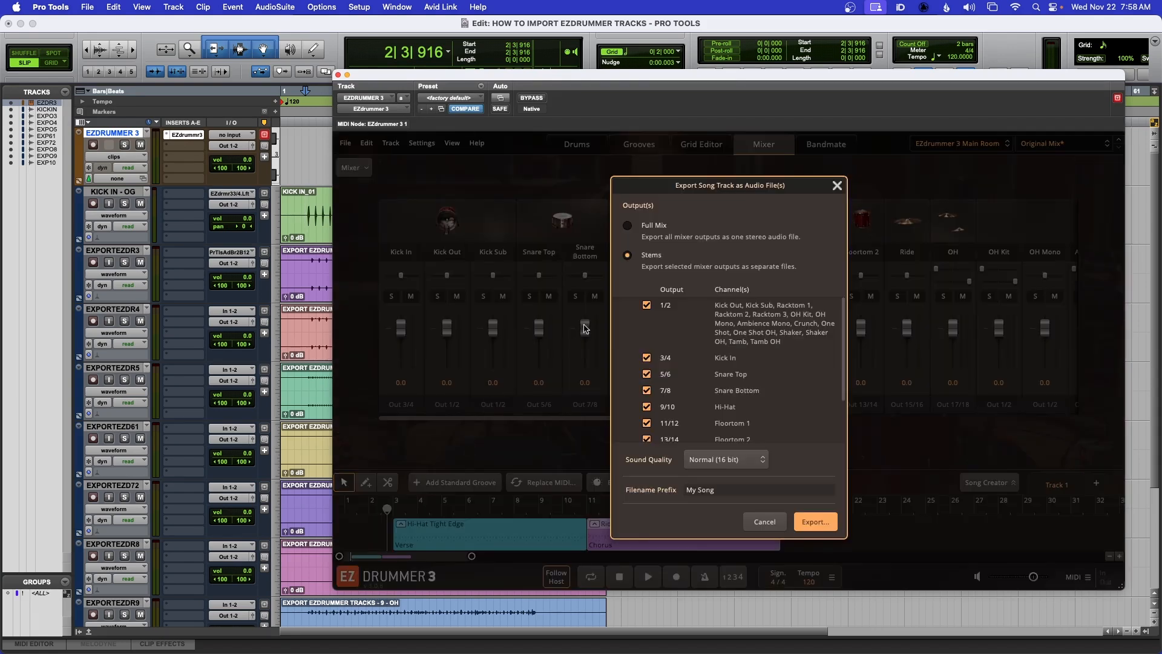
- Limit the stems export to output 3/4 (Kick In) by deselecting every other mixer output
left_click(647, 305)
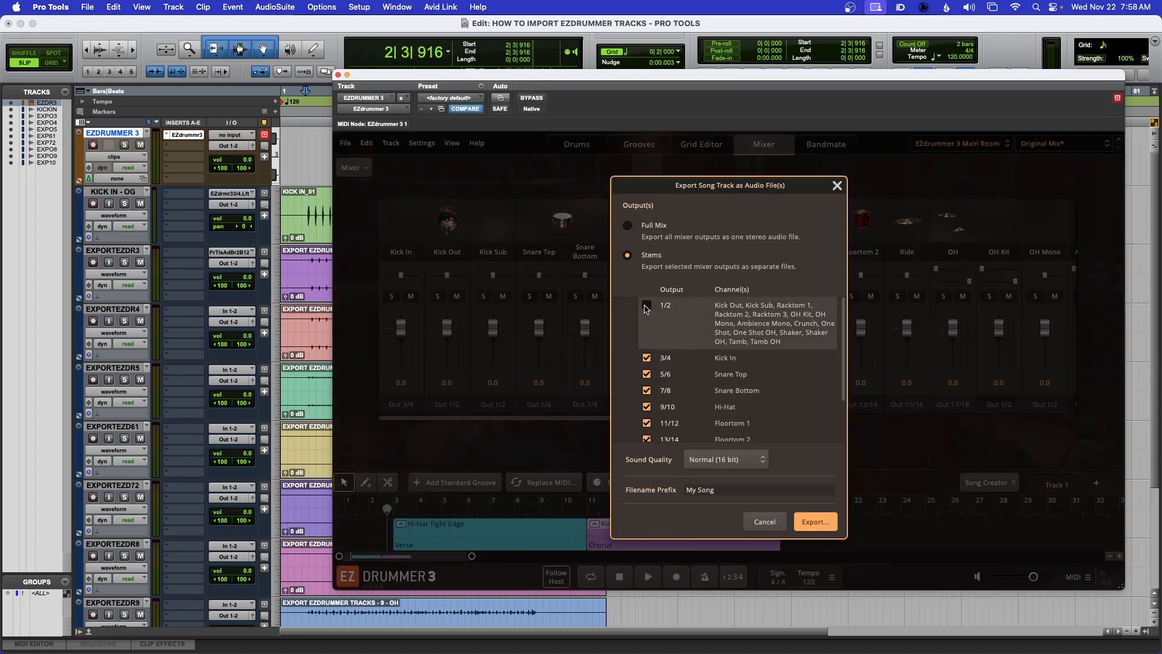
left_click(647, 375)
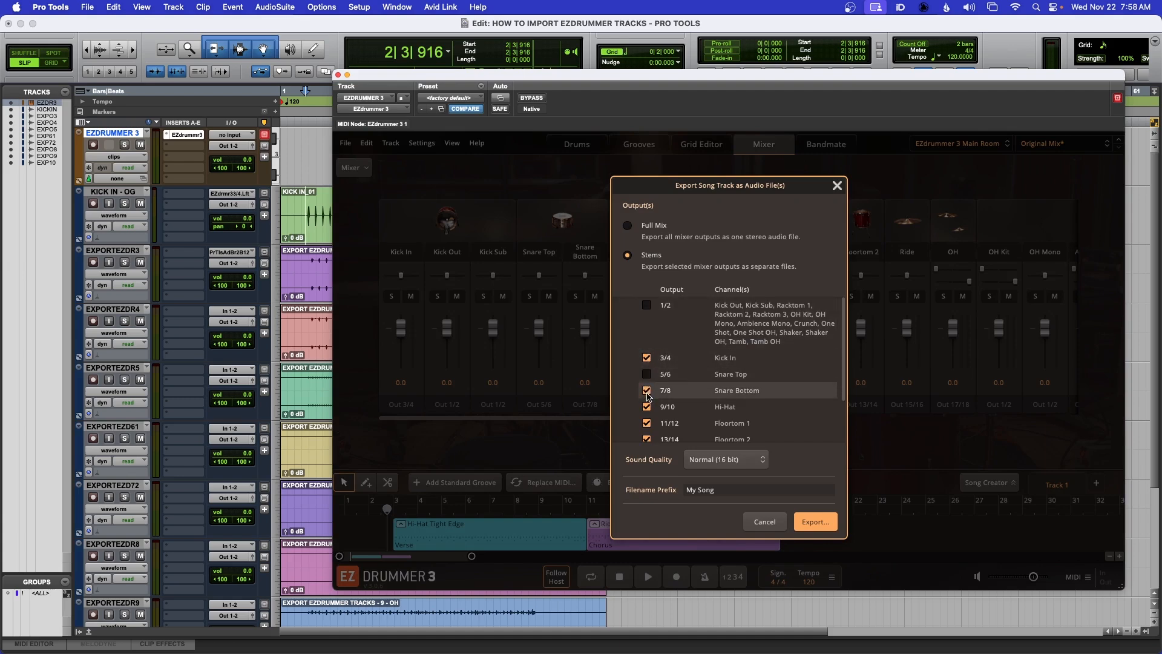
left_click(647, 391)
left_click(647, 407)
left_click(646, 423)
scroll(647, 421, "down", 3)
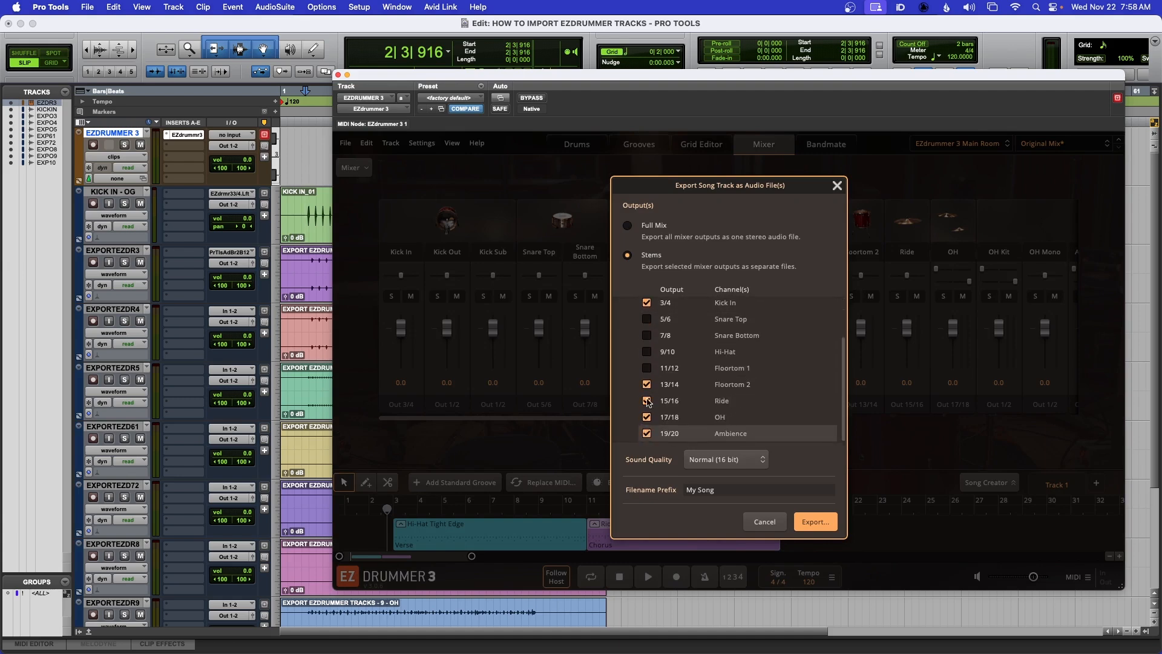
left_click(646, 385)
left_click(646, 400)
left_click(647, 417)
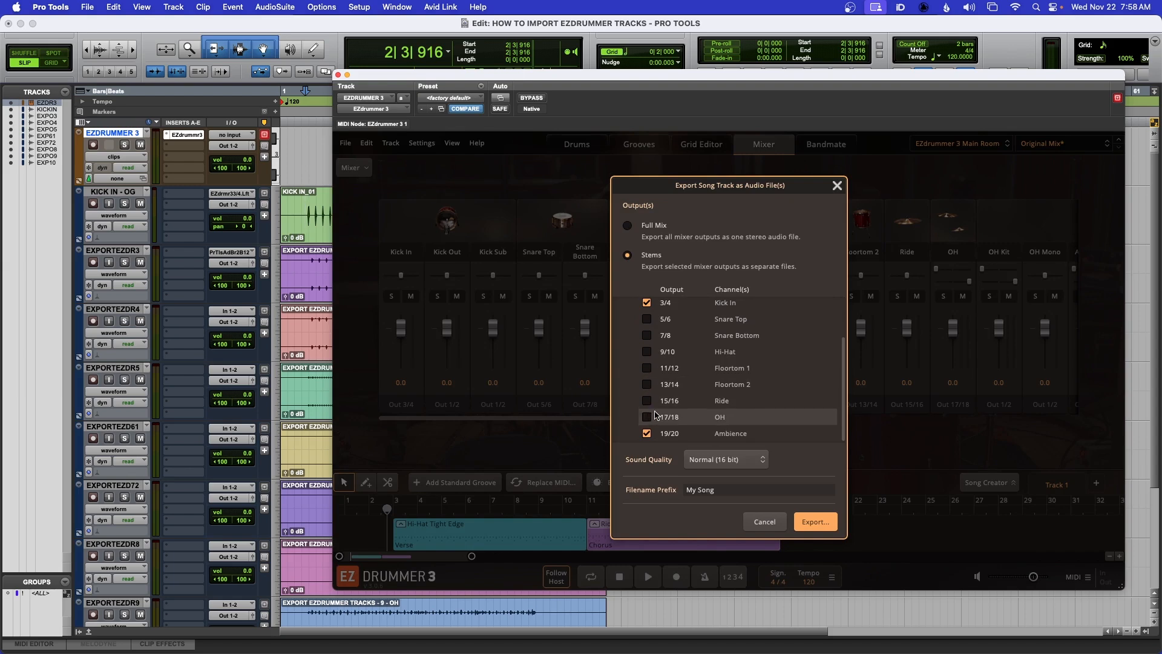
left_click(647, 433)
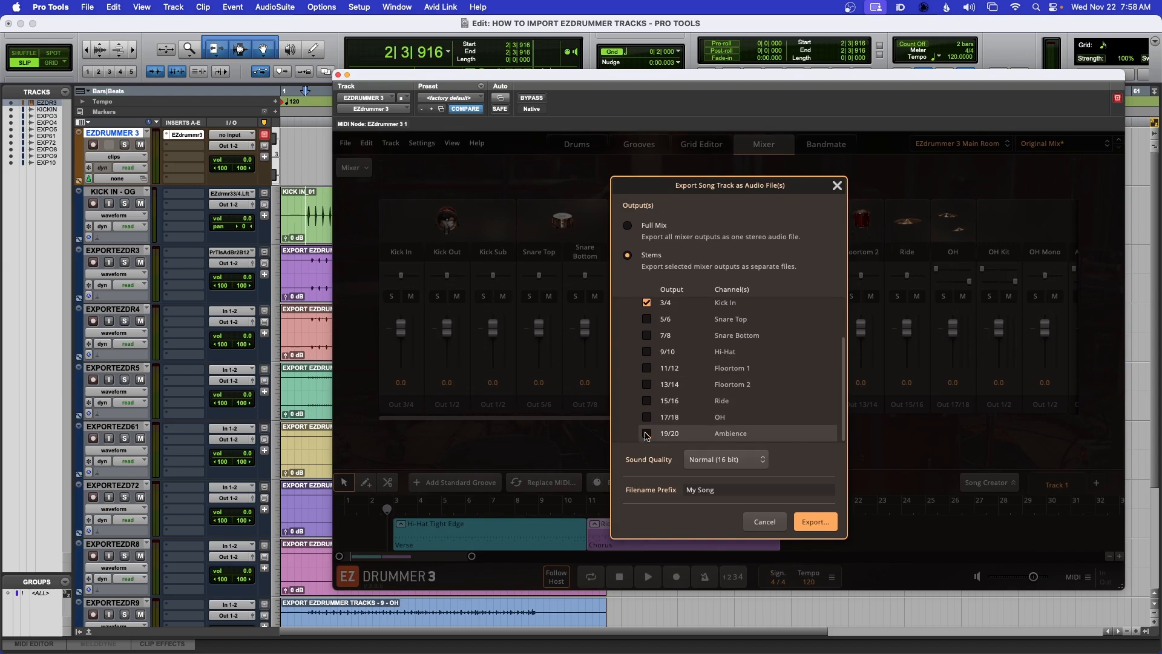
- Set the export's sound quality to High (24 bit) and its filename prefix to "KICK"
left_click(743, 463)
left_click(740, 502)
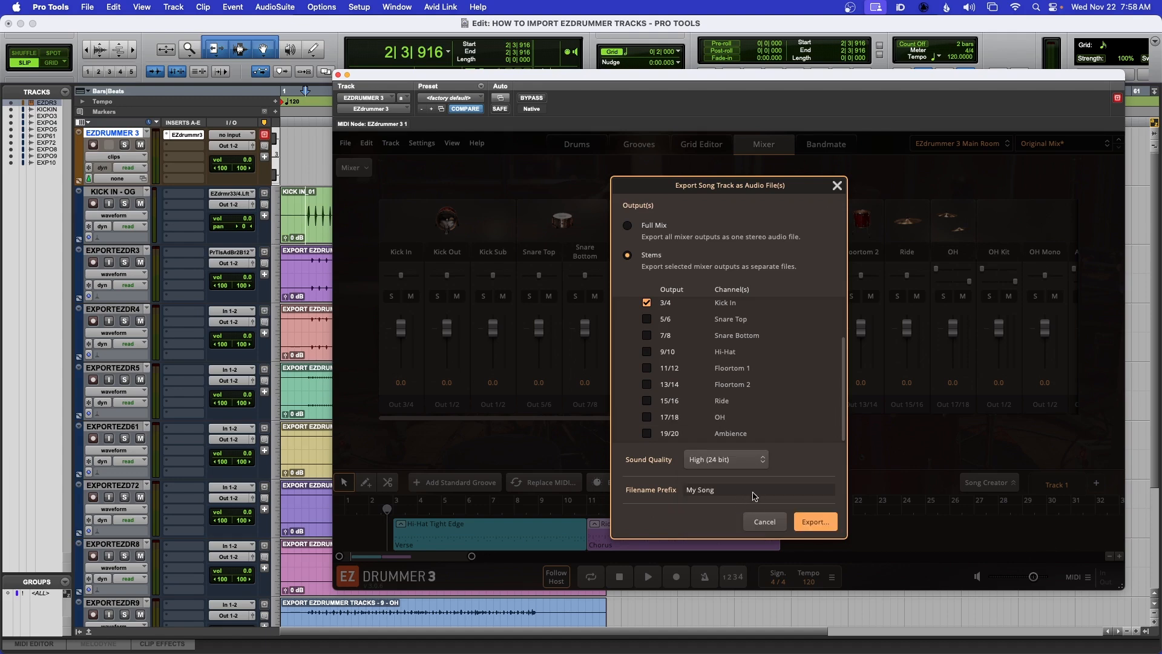
left_click(753, 491)
type("KICK")
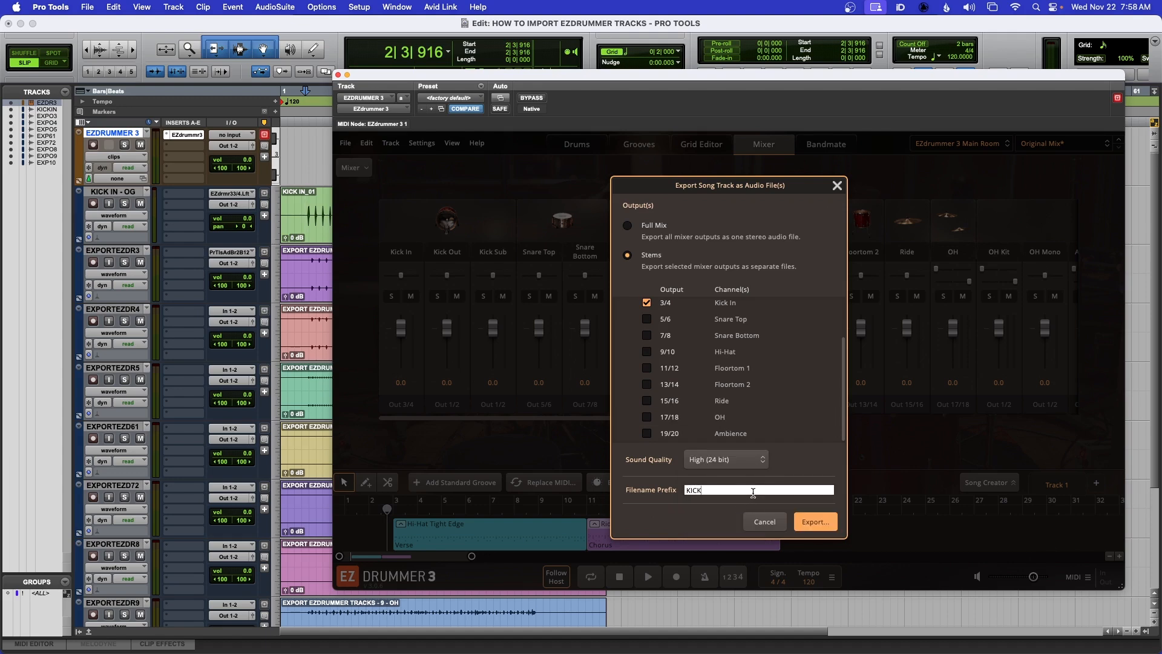
- Export the Kick In stem into the EZDRUMMER TEST - ERASE folder on the Desktop and dismiss the export dialog
left_click(815, 524)
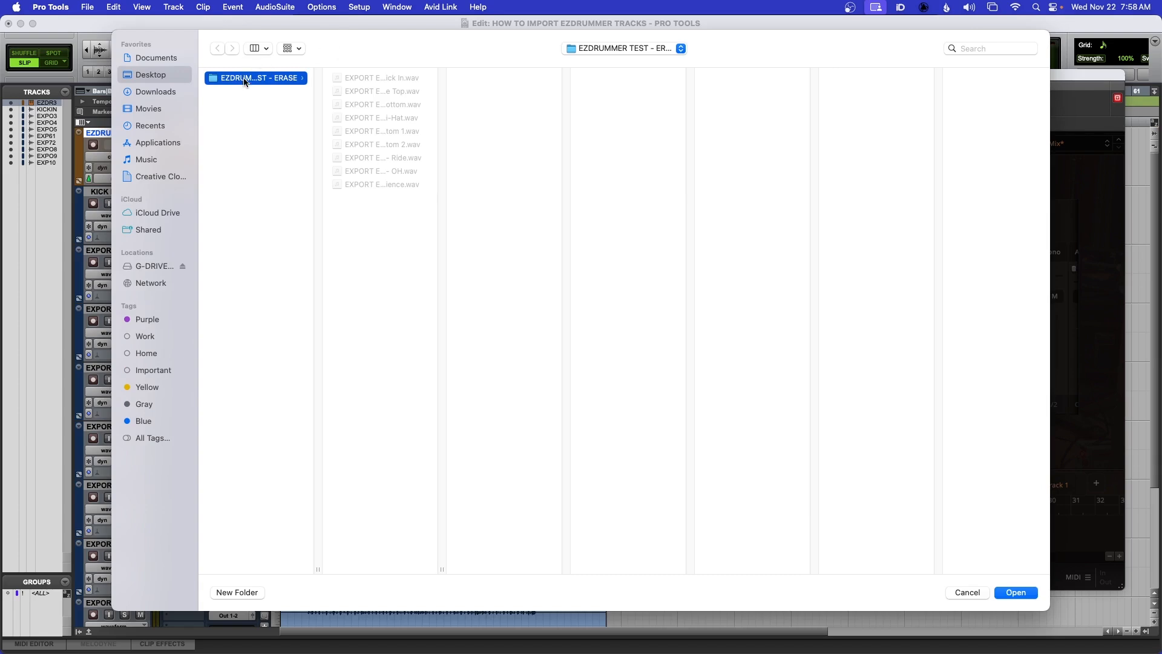
left_click(253, 108)
left_click(252, 80)
left_click(1016, 592)
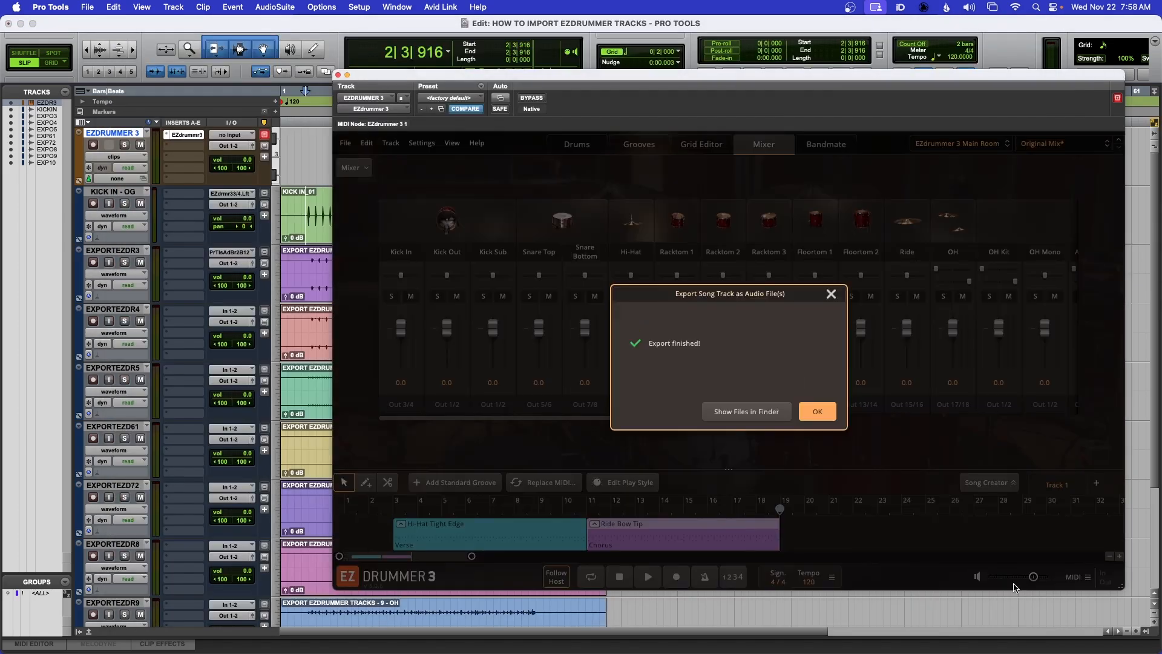
left_click(819, 413)
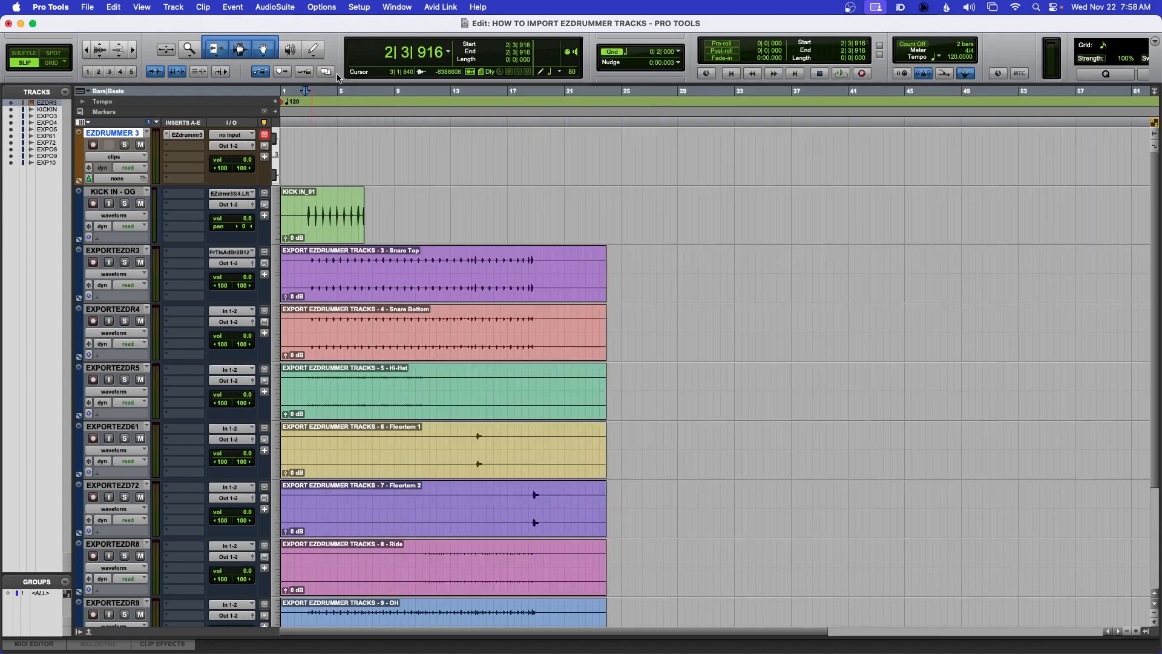
- Close the EZdrummer plug-in window, then hide the EZDRUMMER 3 track and make it inactive
left_click(338, 75)
right_click(128, 132)
left_click(139, 146)
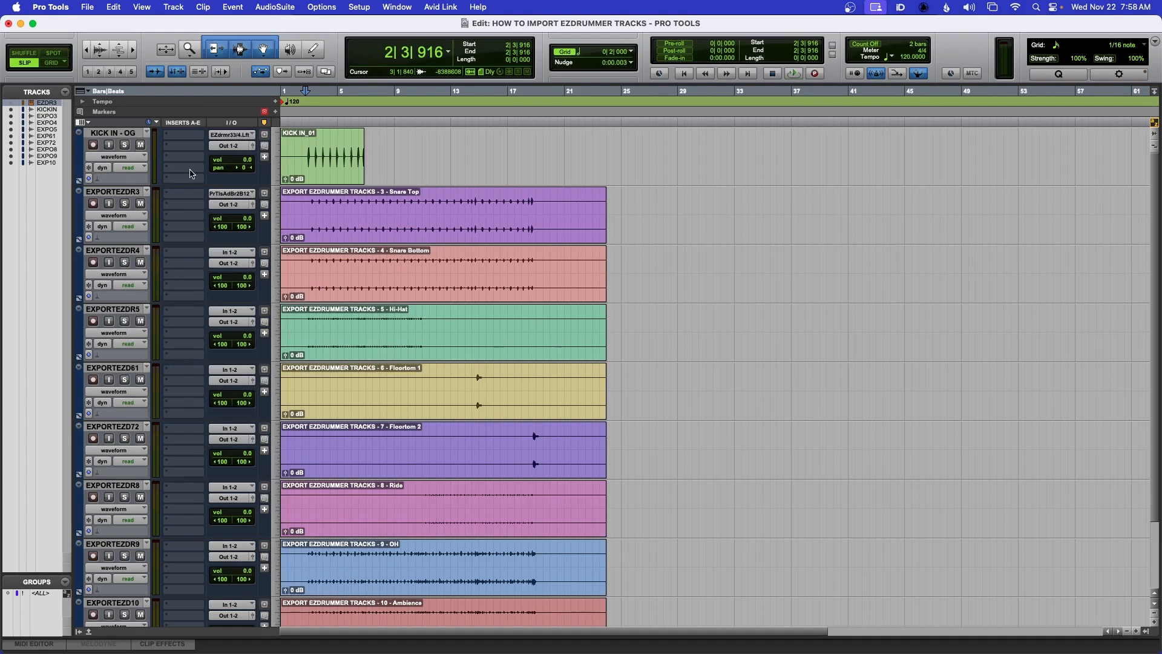
- Import a copy of KICK - 2 - Kick In.wav to a new track below KICK IN - OG, placed at Session Start
scroll(230, 194, "down", 3)
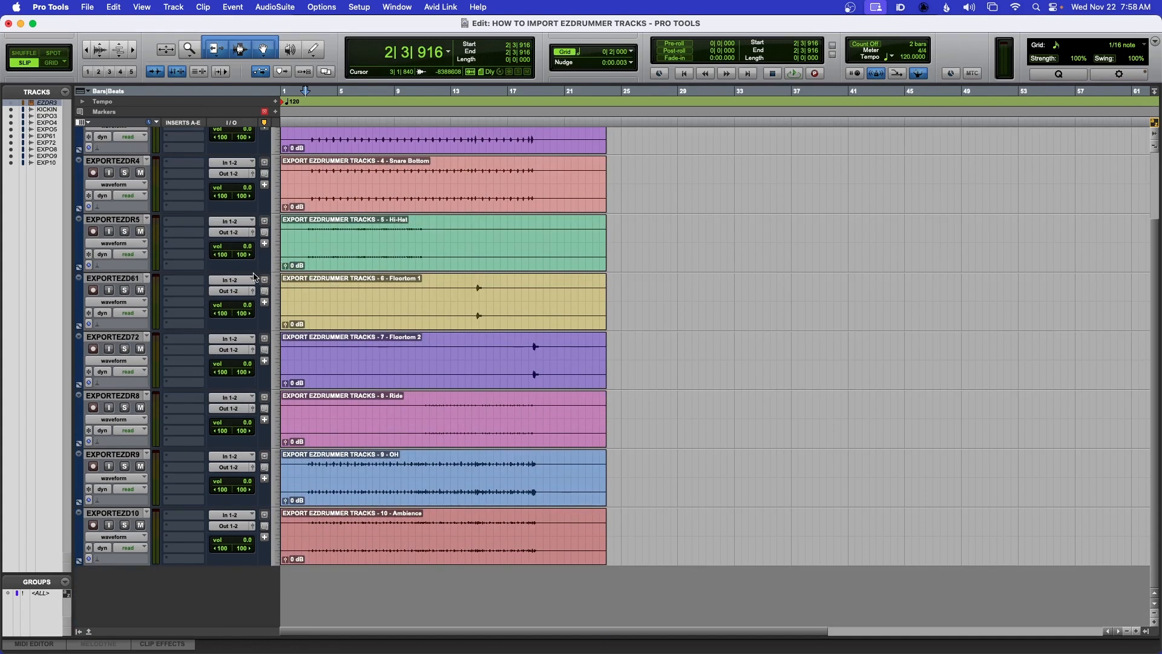
left_click(118, 515)
scroll(119, 519, "up", 3)
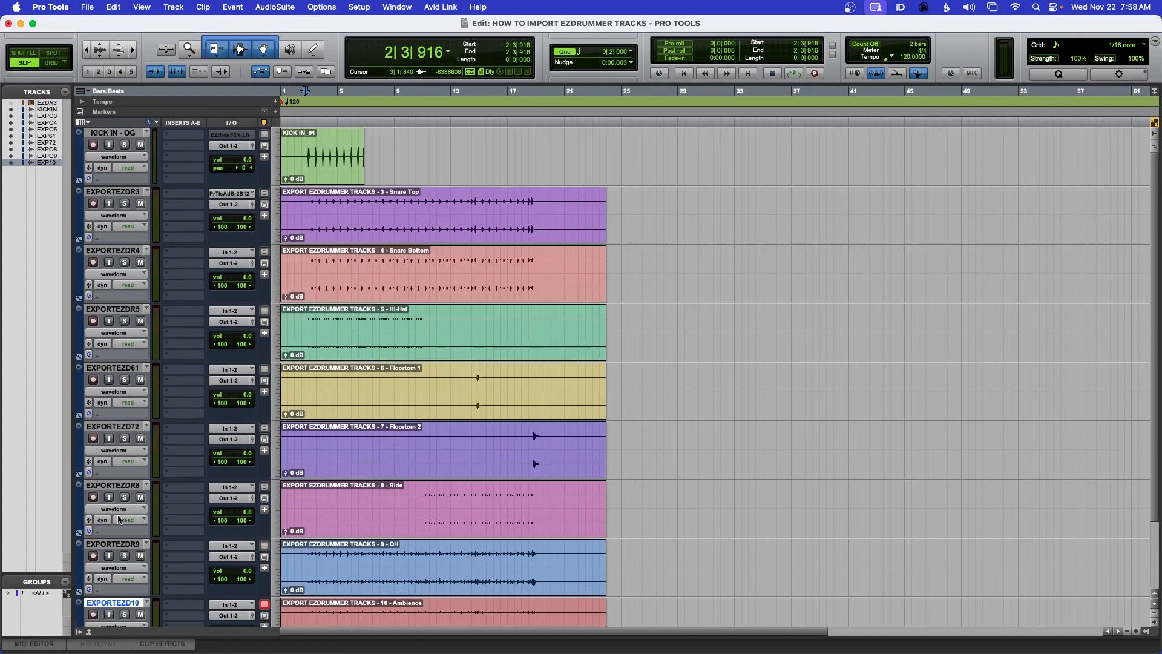
left_click(112, 133)
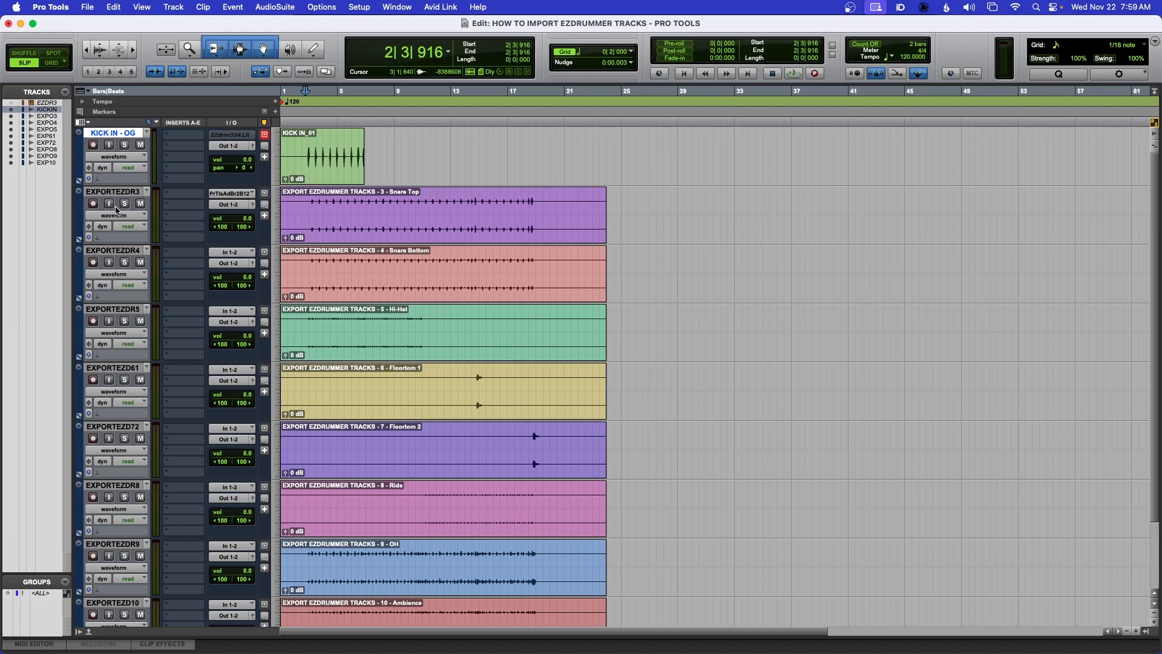
key("super+shift+i")
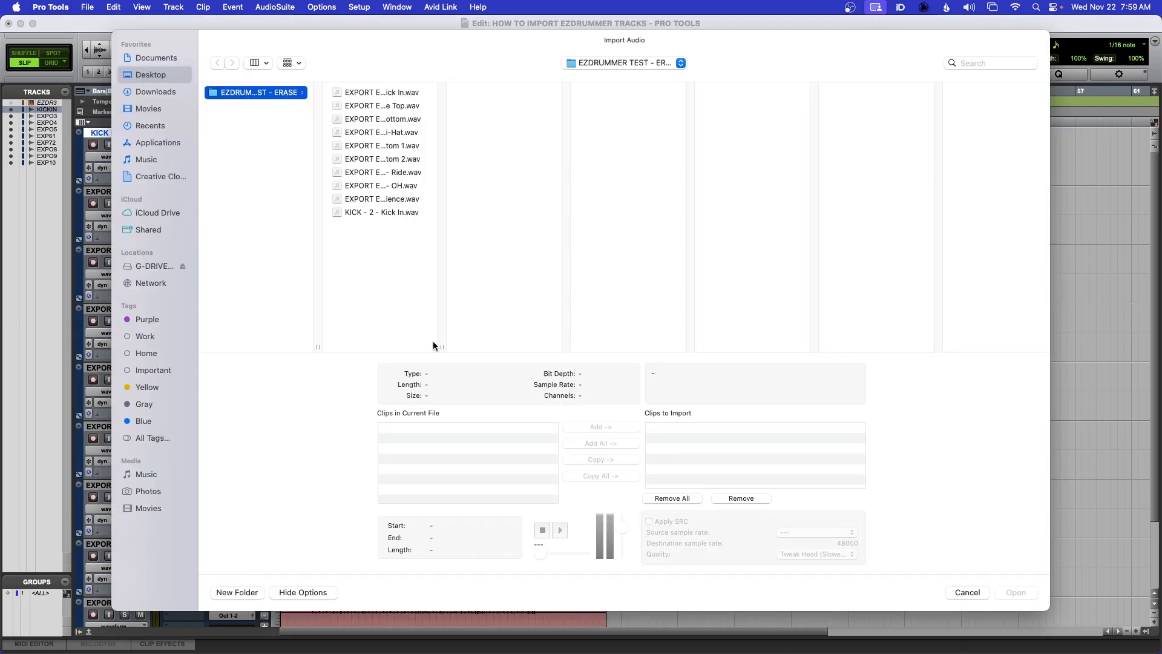
left_click(372, 213)
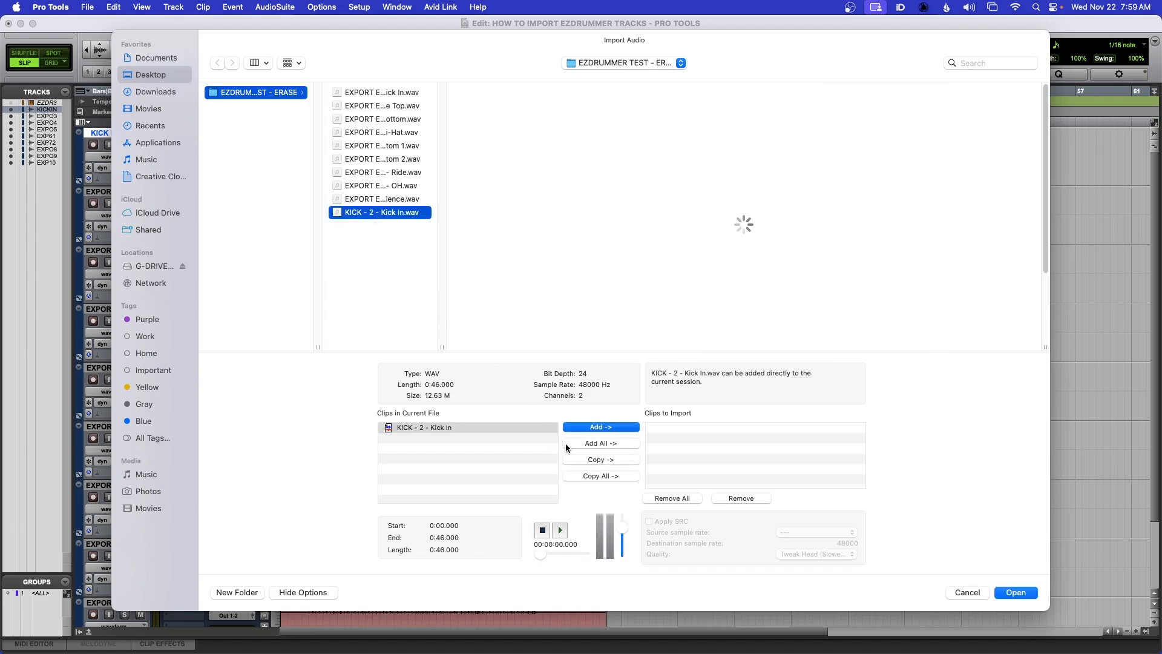
left_click(579, 459)
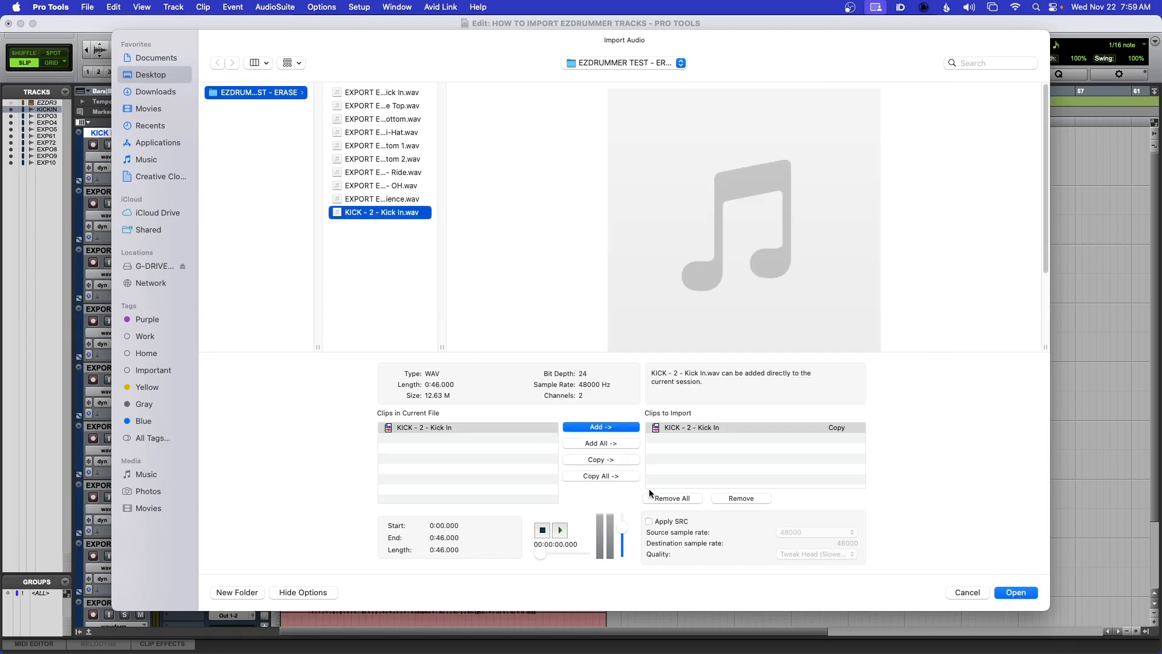
left_click(1018, 591)
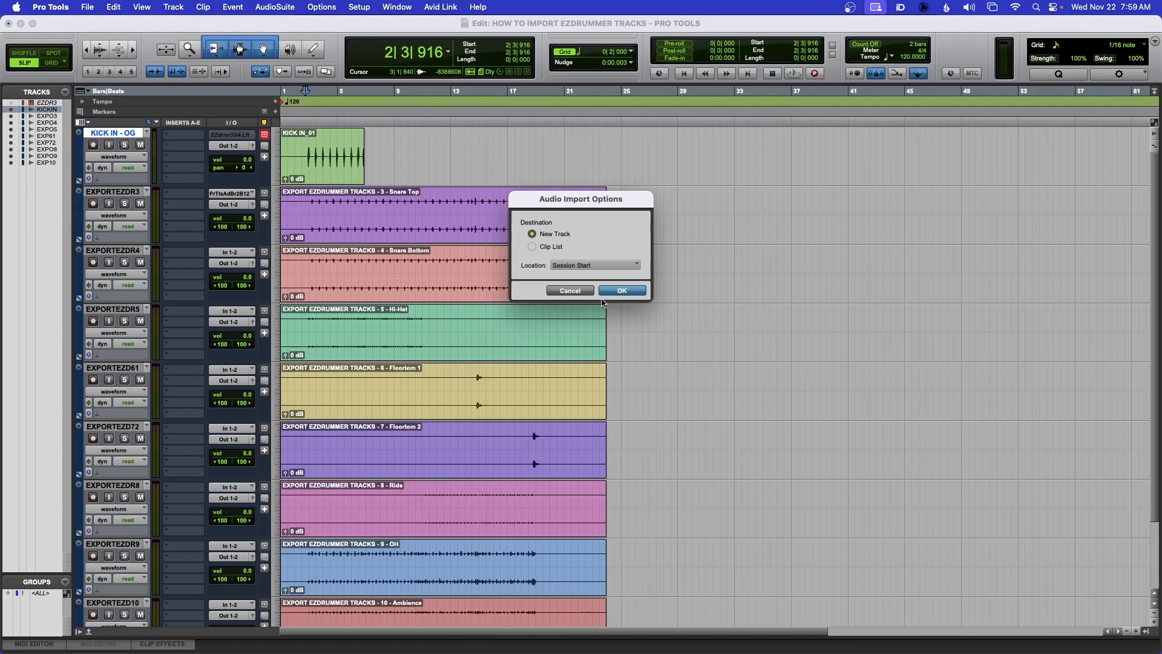
left_click(618, 291)
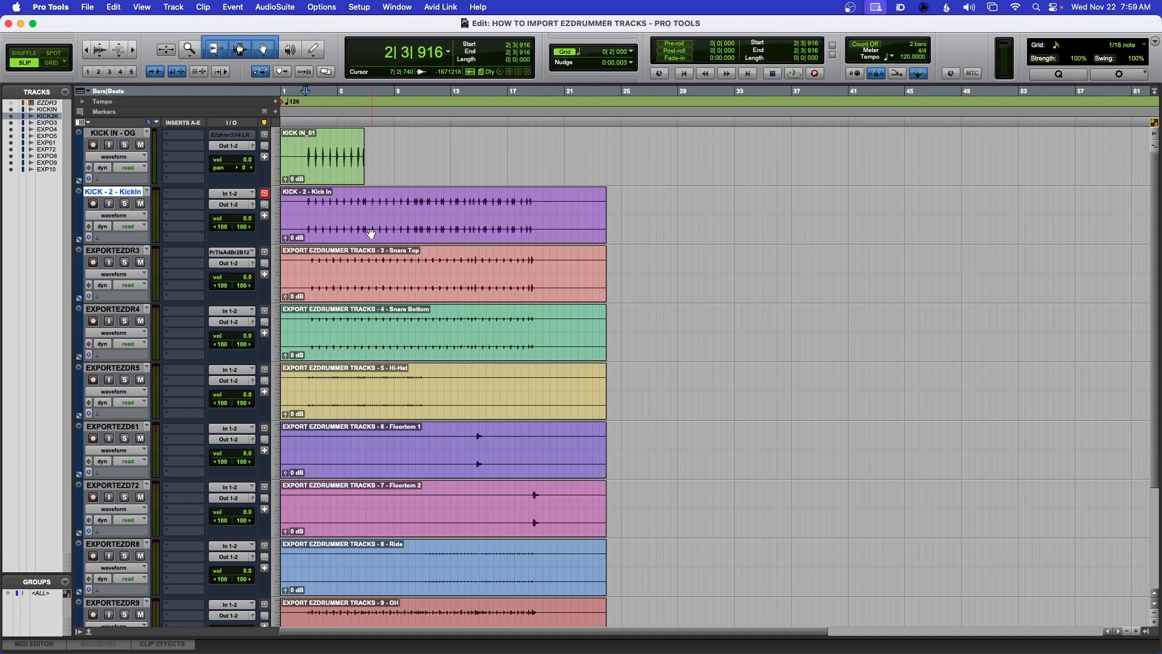
- Find and launch StereoMonoizer, and reposition its window on the screen
mouse_move(416, 652)
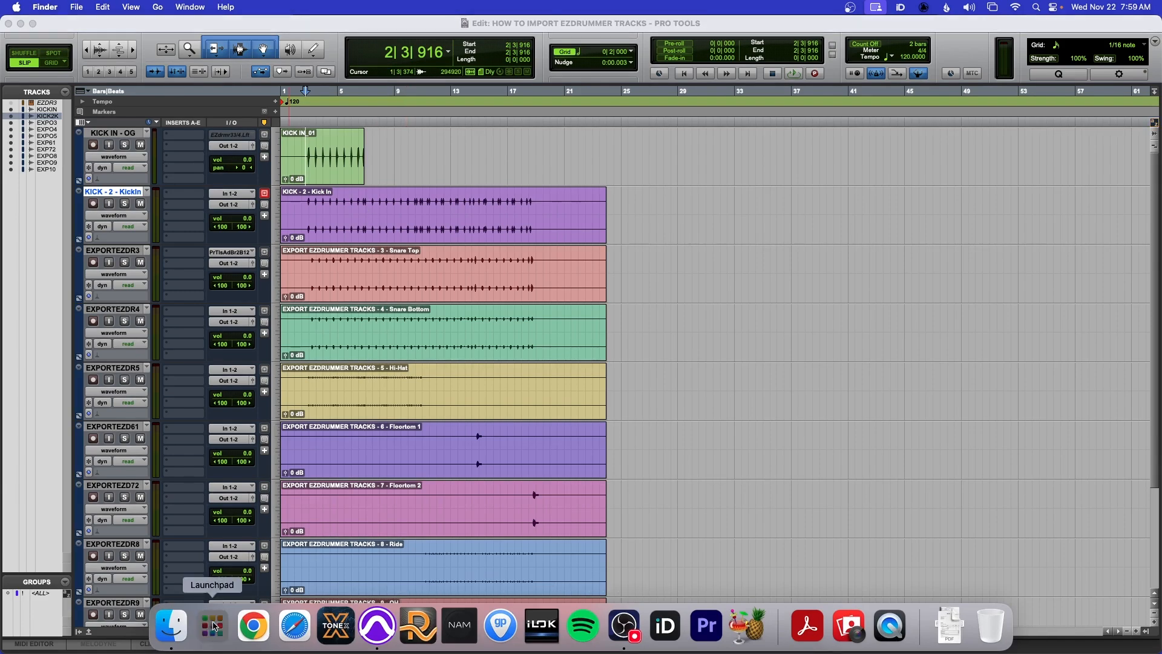
left_click(211, 625)
left_click(567, 24)
key("Caps_Lock")
type("MON")
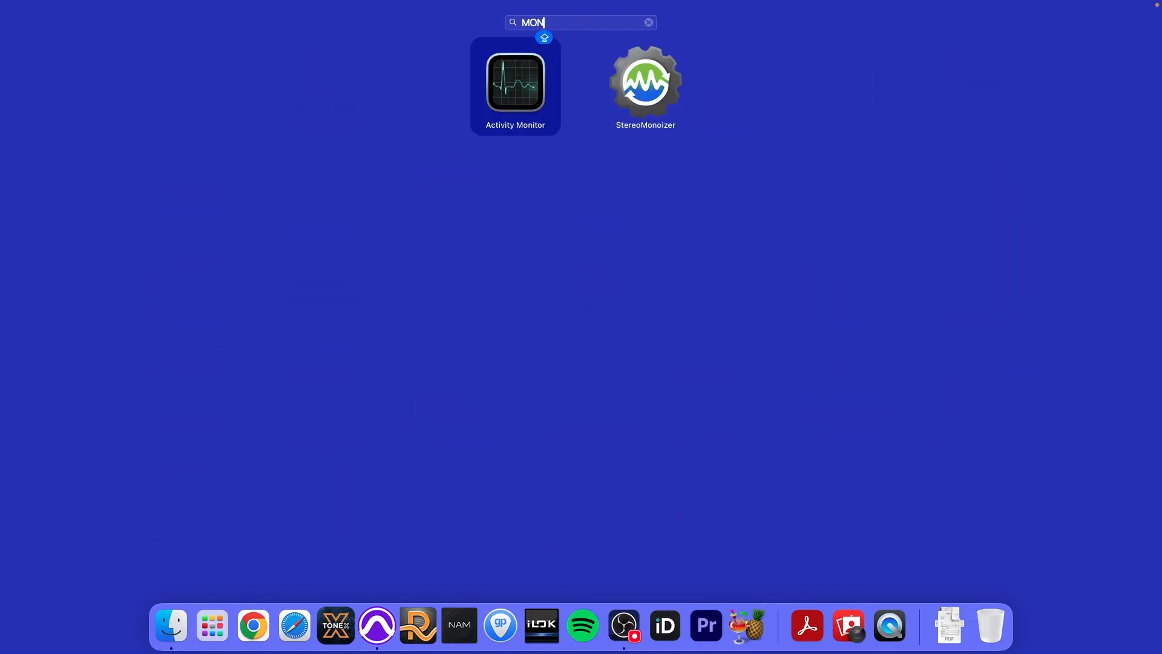
left_click(638, 88)
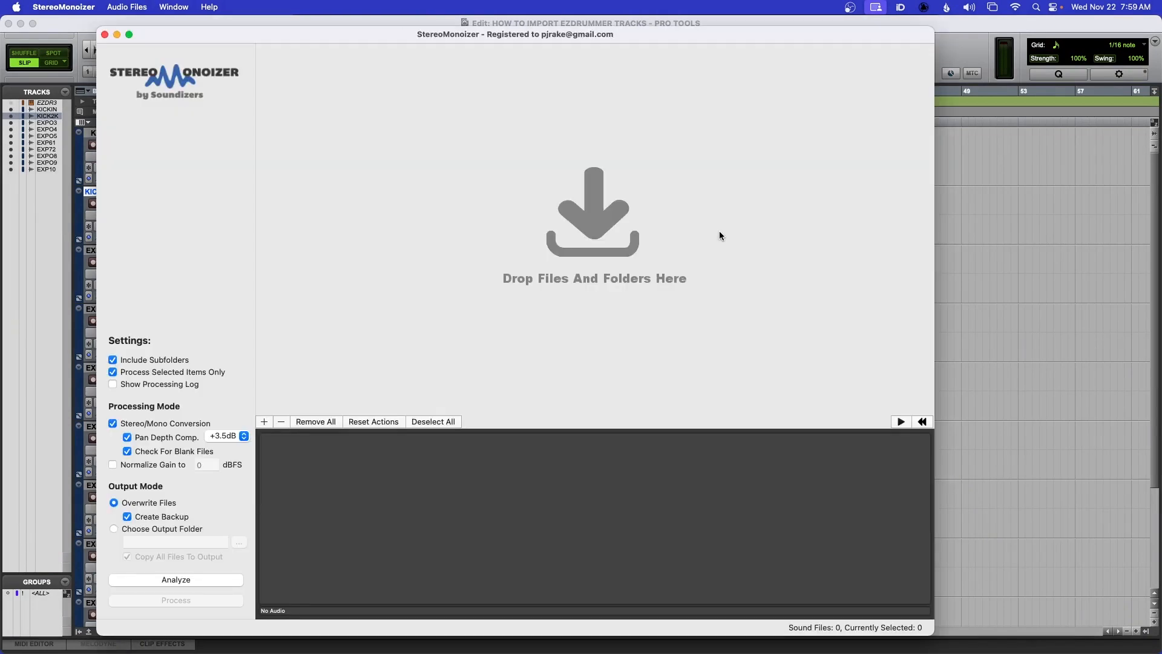
left_click_drag(627, 38, 708, 26)
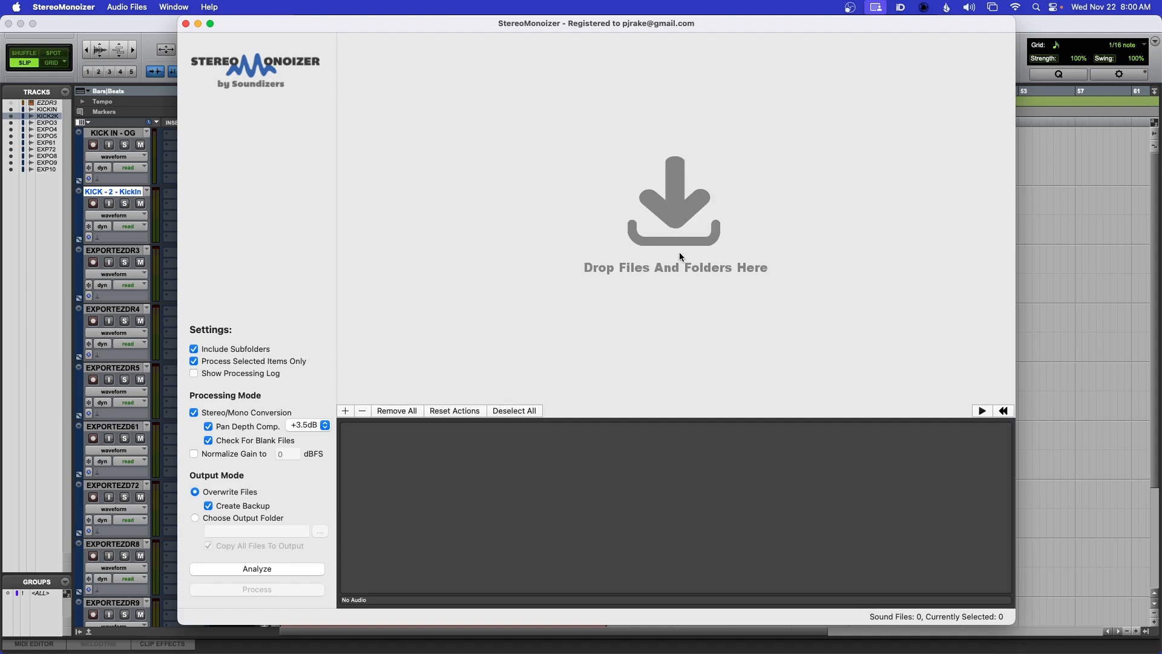
- Add all WAV files from the Desktop folder EZDRUMMER TEST - ERASE to StereoMonoizer's file list and close the Finder window
mouse_move(660, 642)
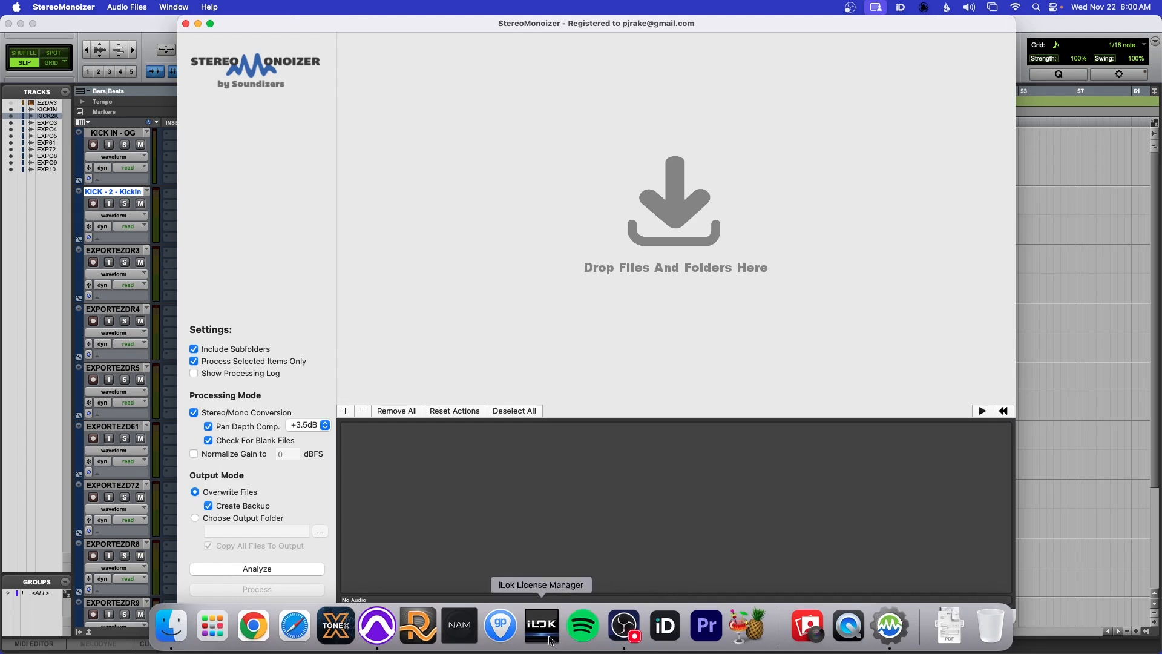
left_click(176, 625)
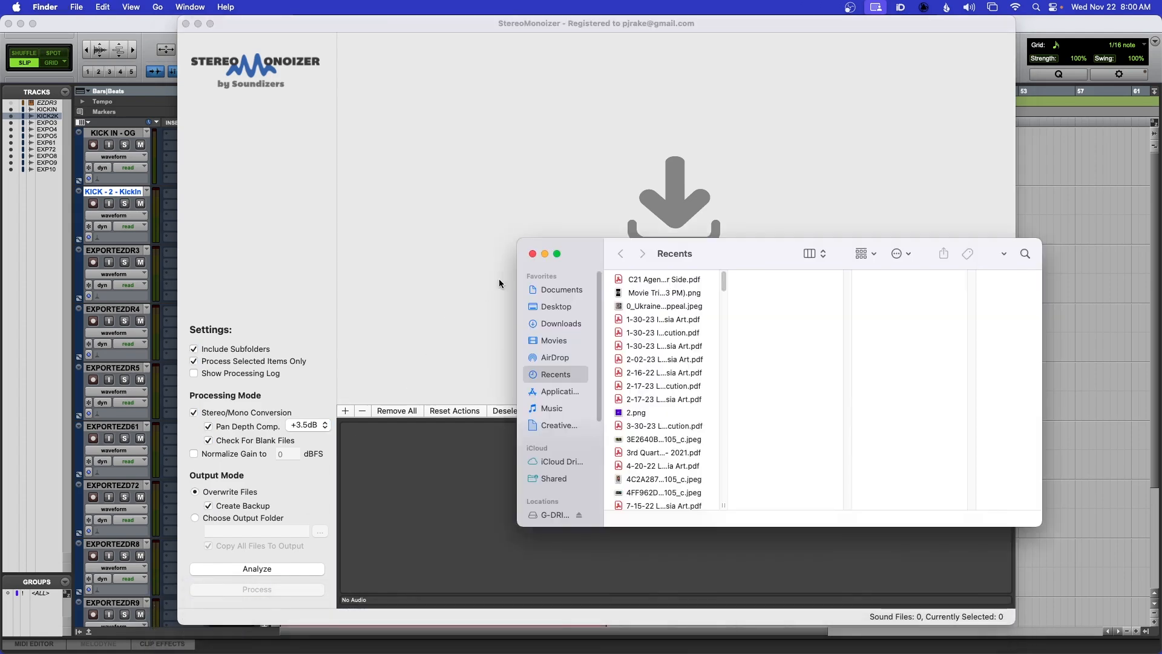
left_click(548, 305)
left_click(633, 280)
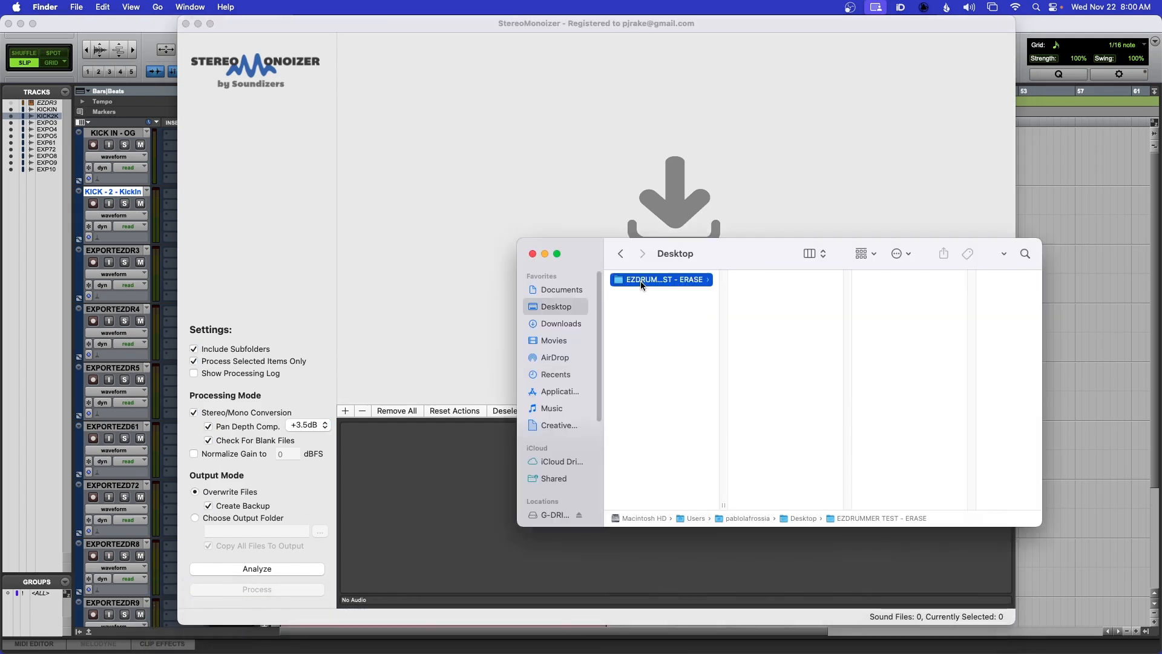
left_click_drag(847, 505, 975, 500)
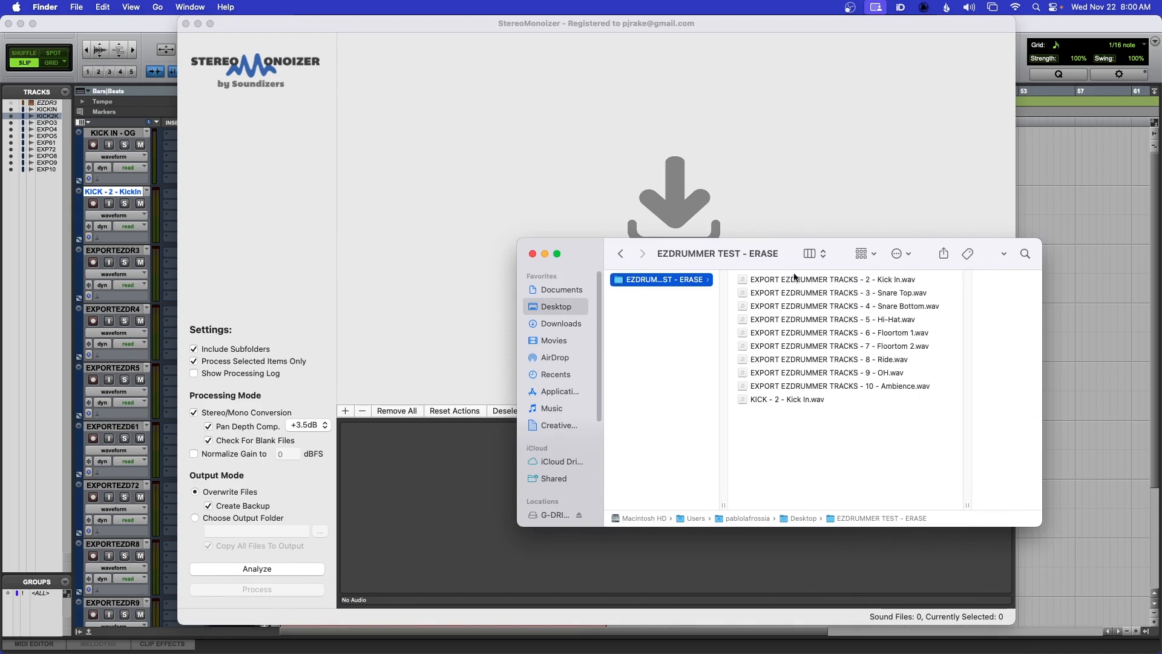
key("super+a")
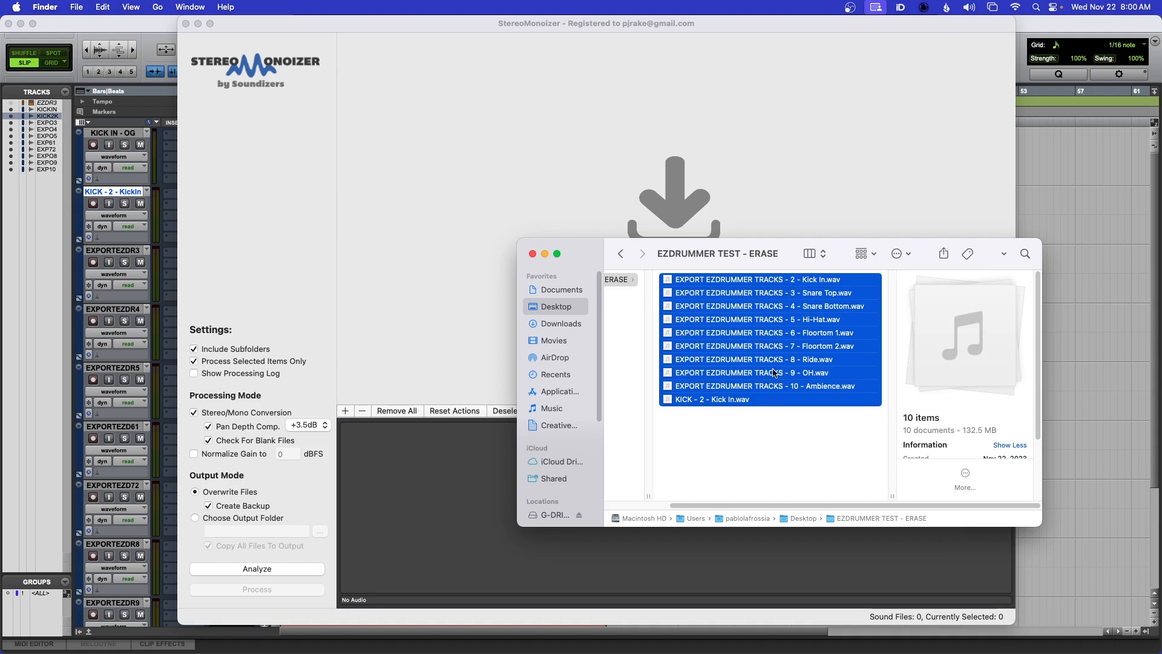
left_click_drag(746, 339, 661, 156)
key("super+w")
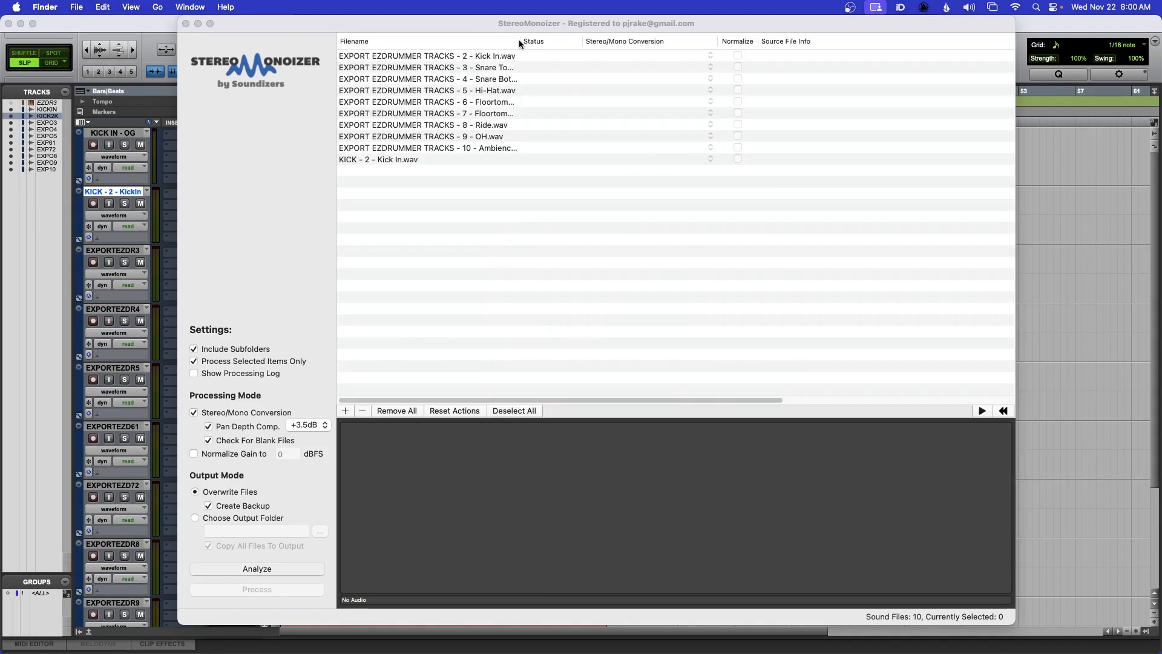
- Widen the Filename column, analyze the listed files, process their stereo/mono conversion, and close the StereoMonoizer window
left_click_drag(520, 40, 580, 40)
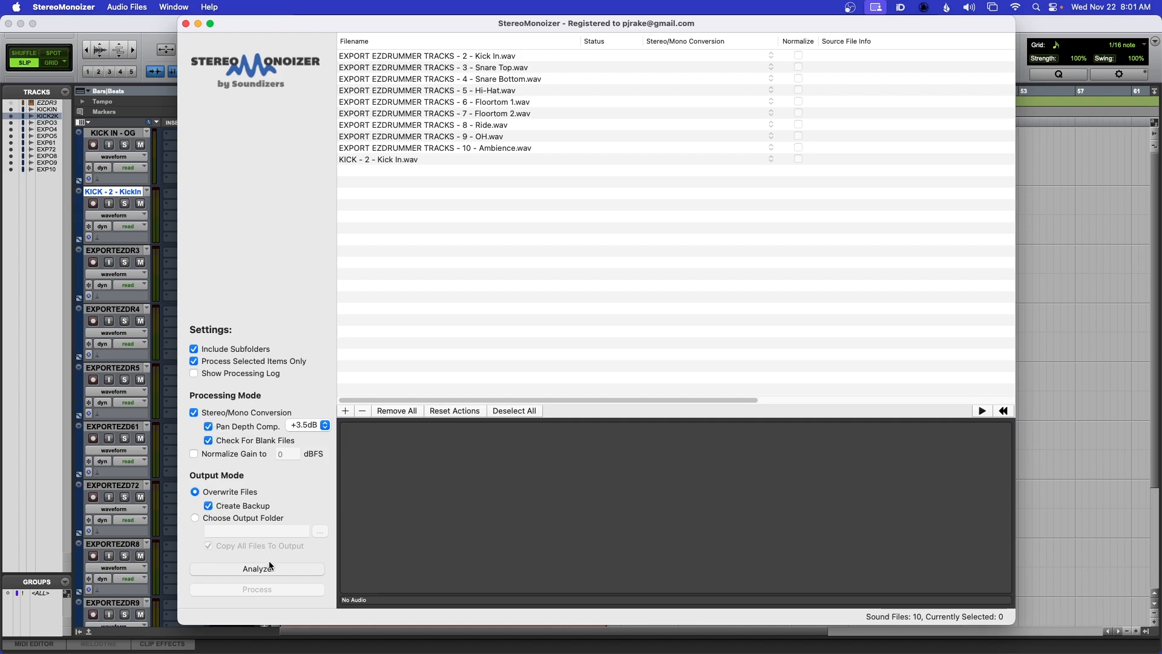
left_click(252, 568)
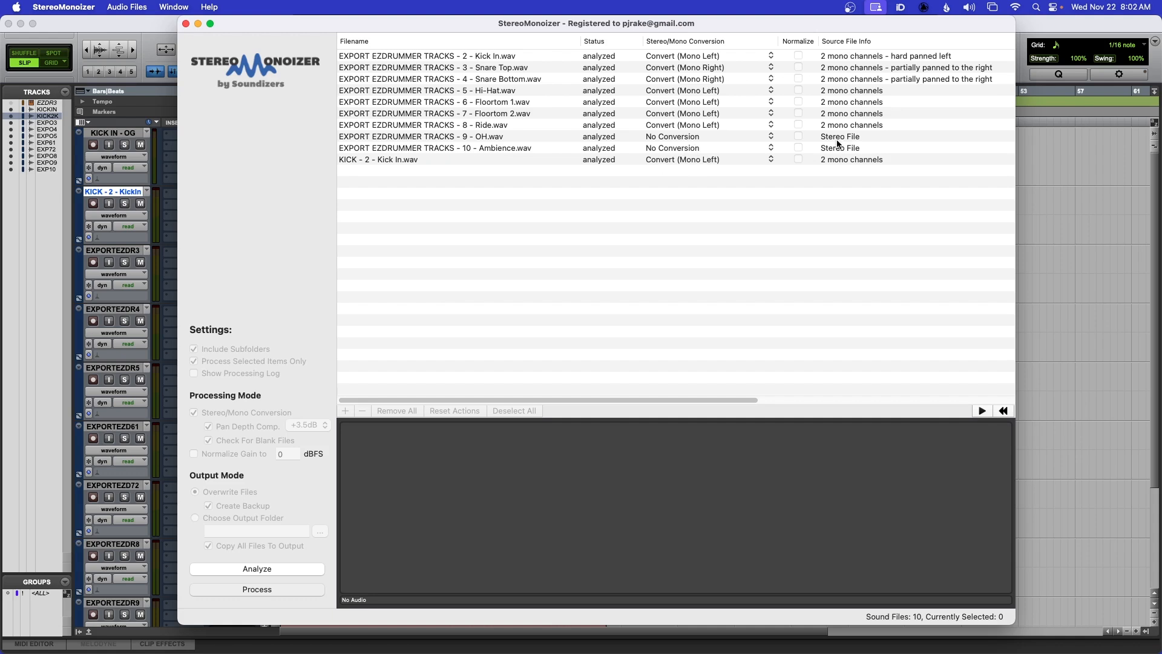
left_click(259, 590)
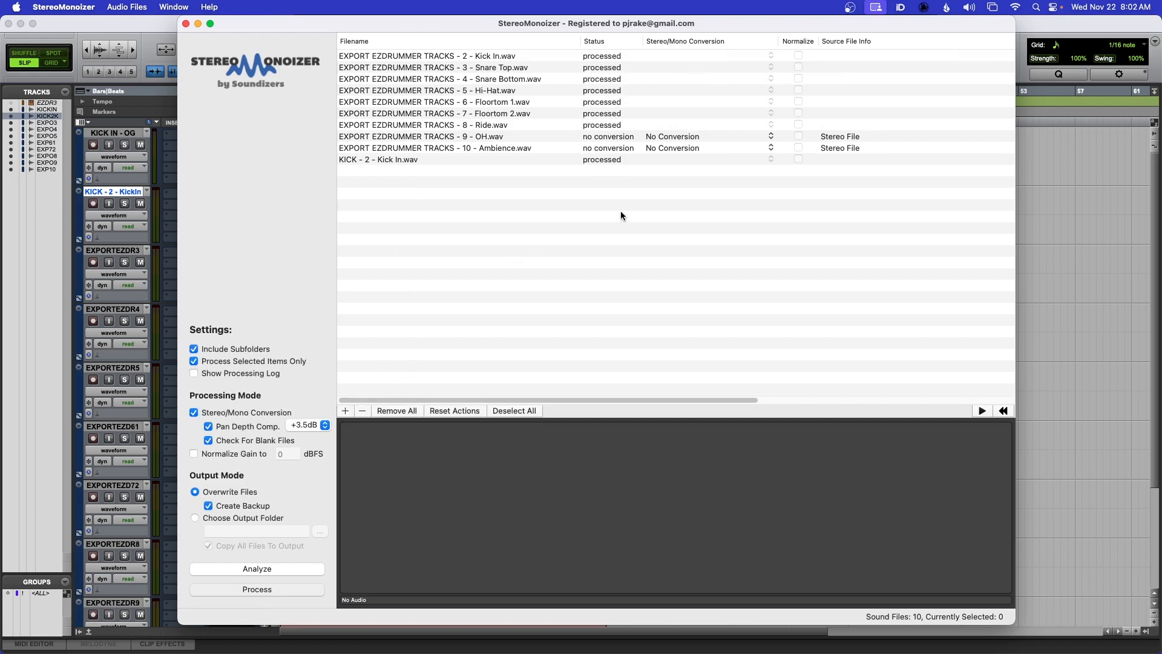
left_click(186, 23)
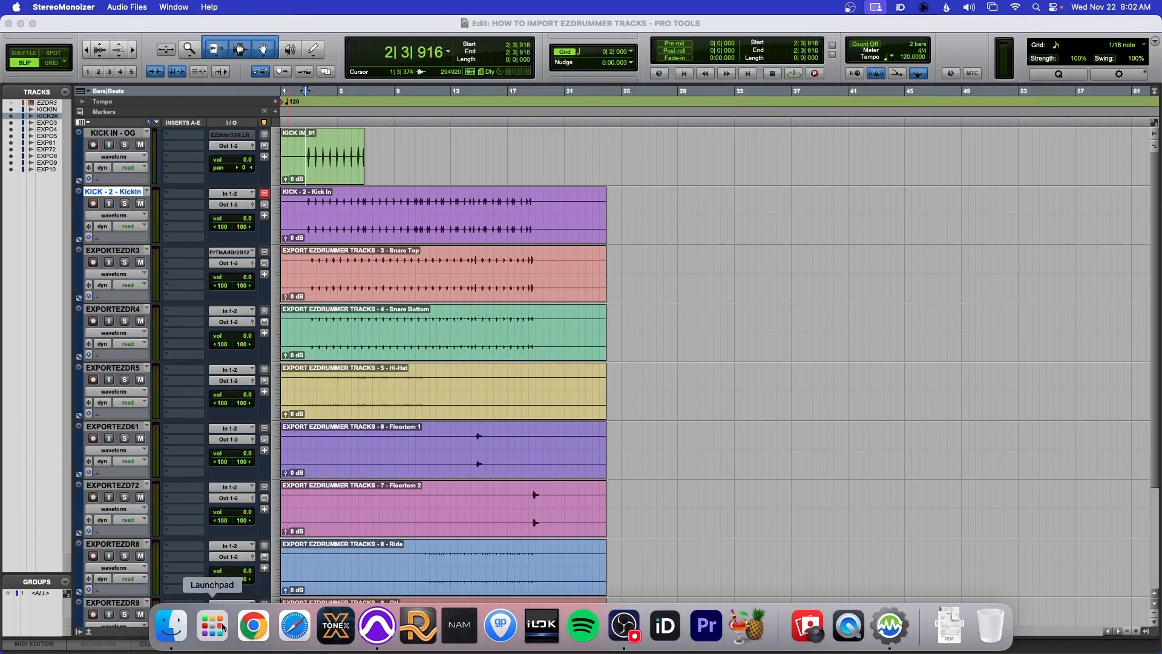
- Switch to Finder, open the Desktop folder EZDRUMMER TEST - ERASE, reposition the window and widen the column to show the WAV file names
left_click(171, 646)
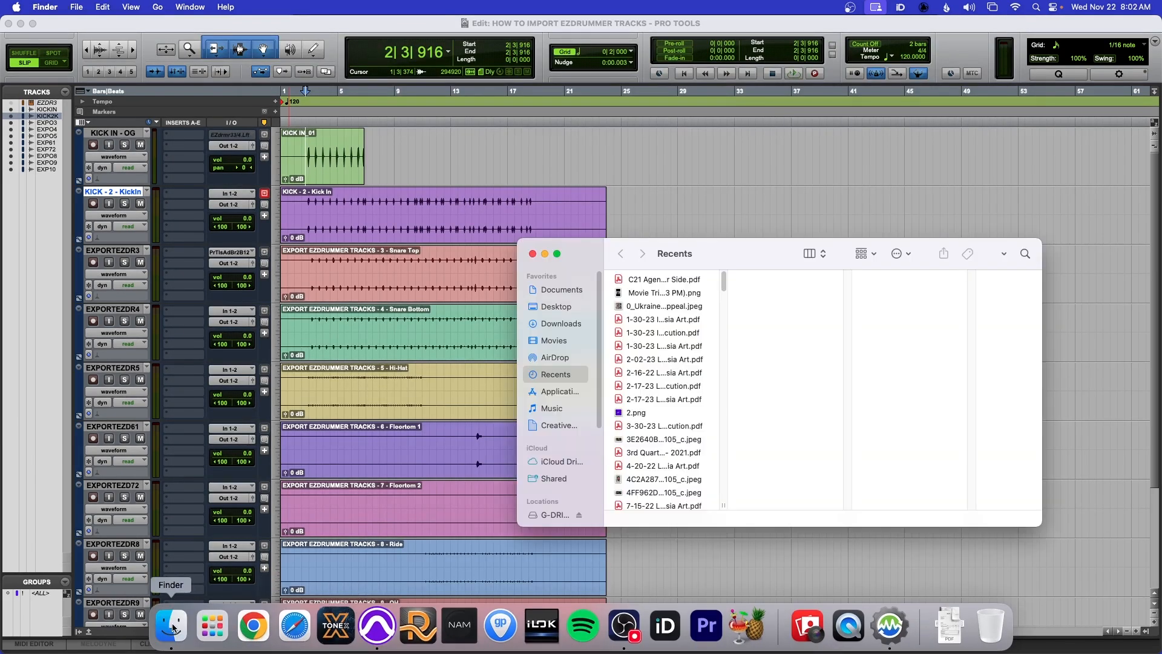
left_click(556, 307)
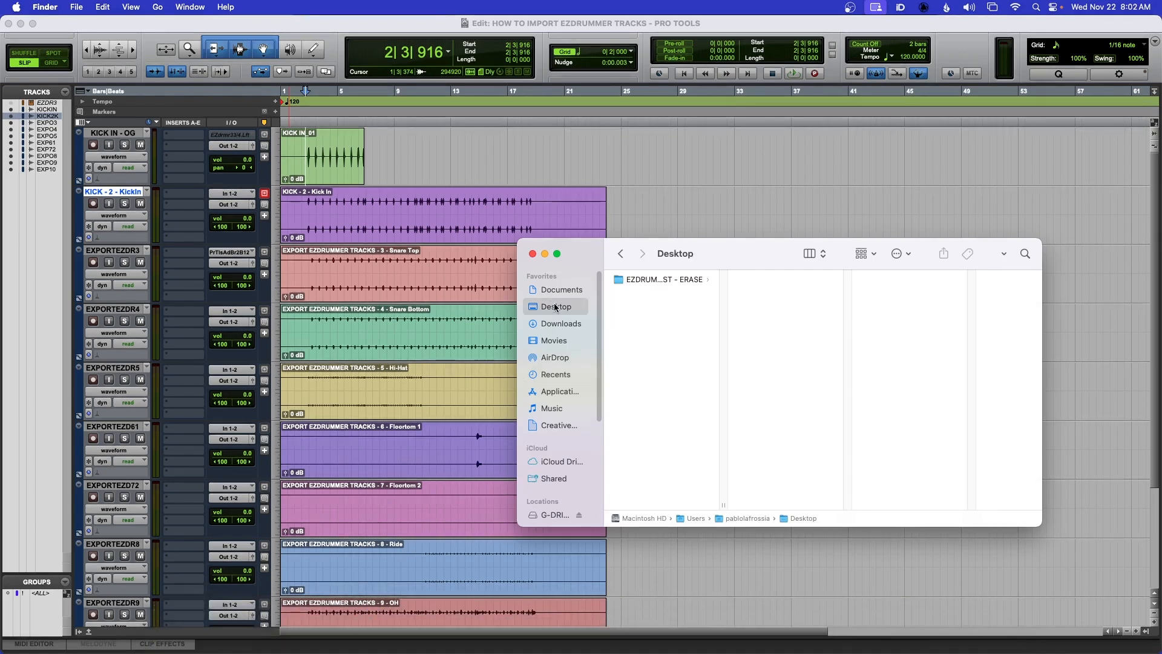
left_click(637, 281)
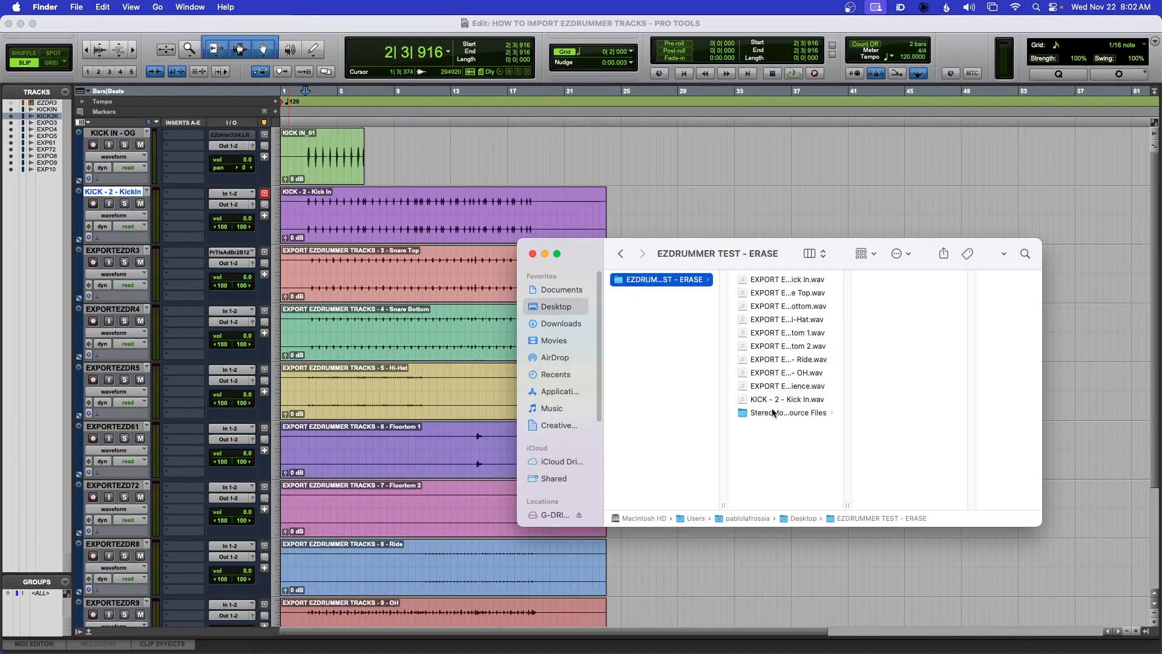
left_click_drag(788, 254, 654, 193)
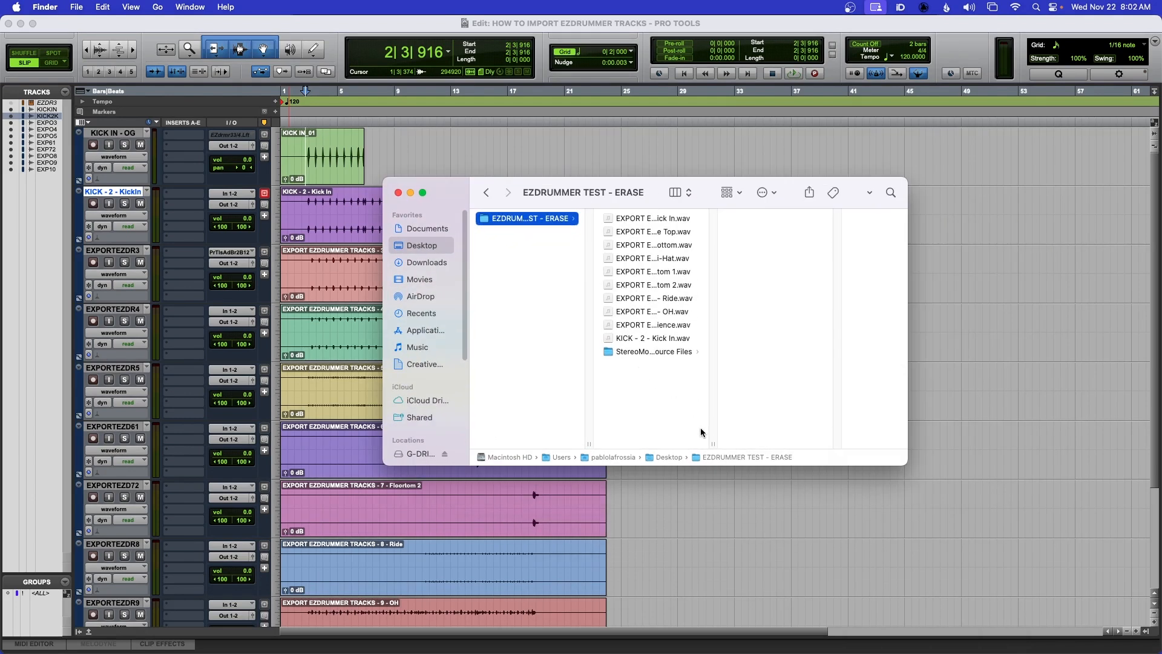
left_click_drag(714, 444, 788, 440)
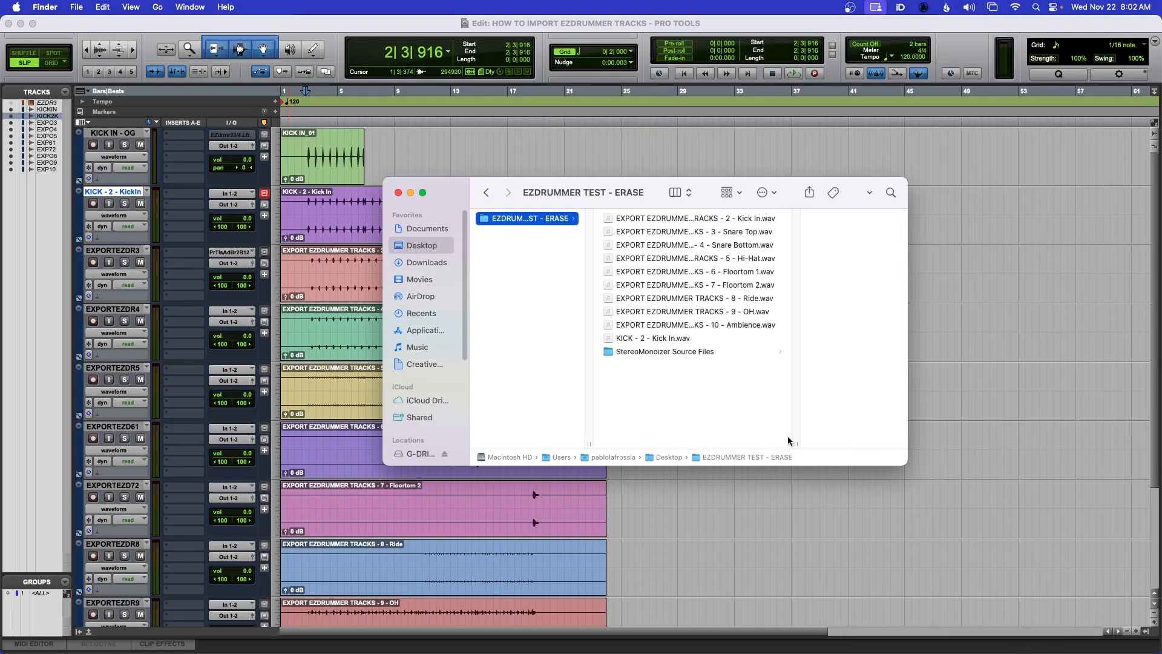
- Look through the StereoMonoizer Source Files folder and the details of EXPORT EZDRUMMER TRACKS - 2 - Kick In.wav, and move the Finder window aside
left_click(643, 351)
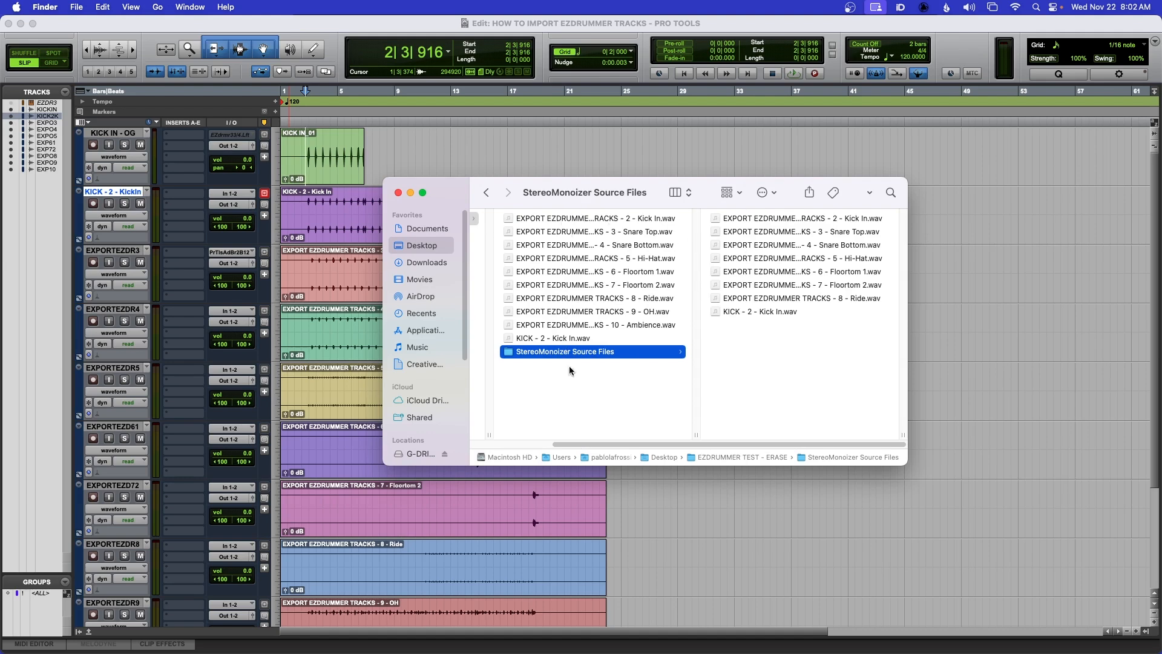
left_click_drag(582, 443, 553, 442)
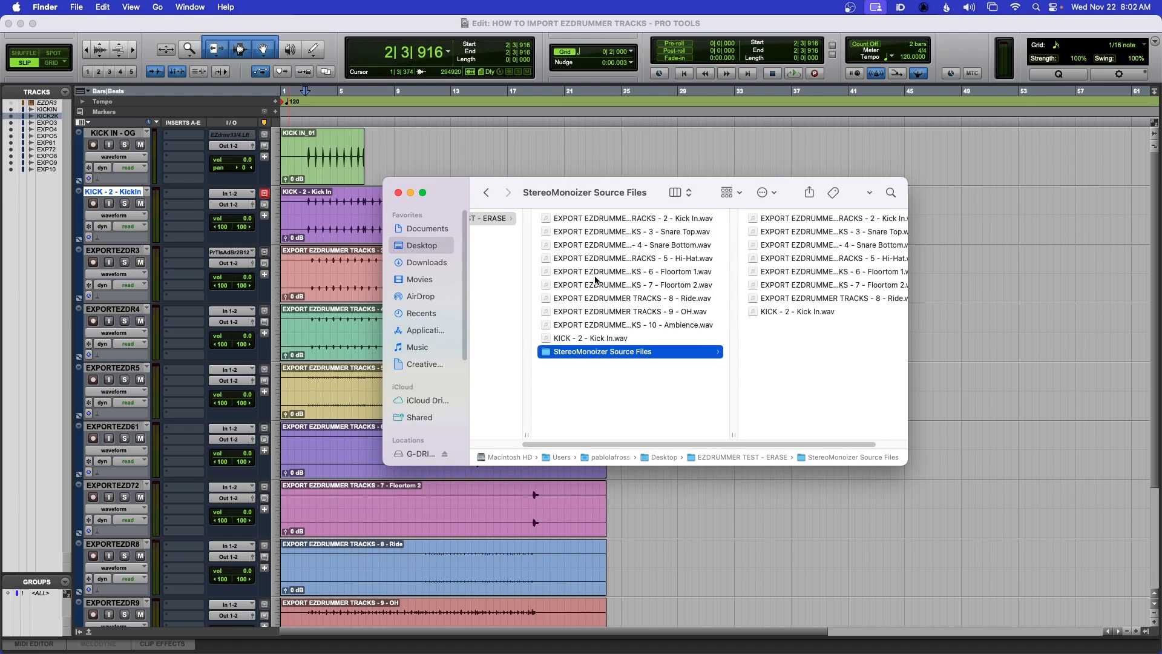
left_click(601, 219)
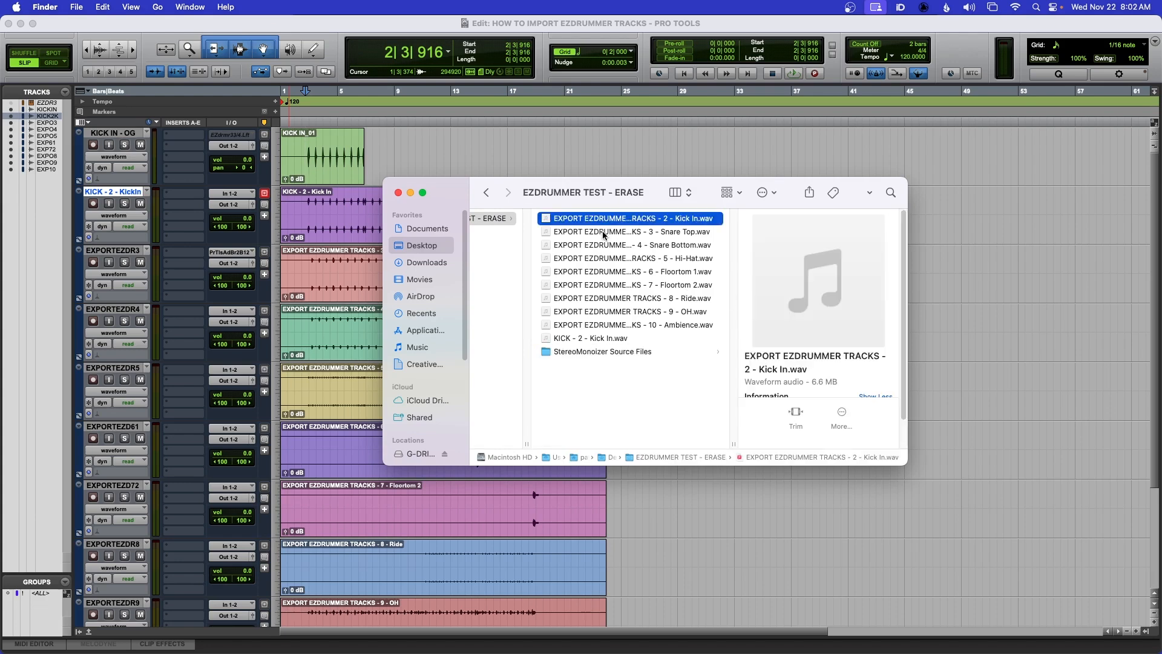
mouse_move(801, 325)
left_click_drag(656, 191, 770, 181)
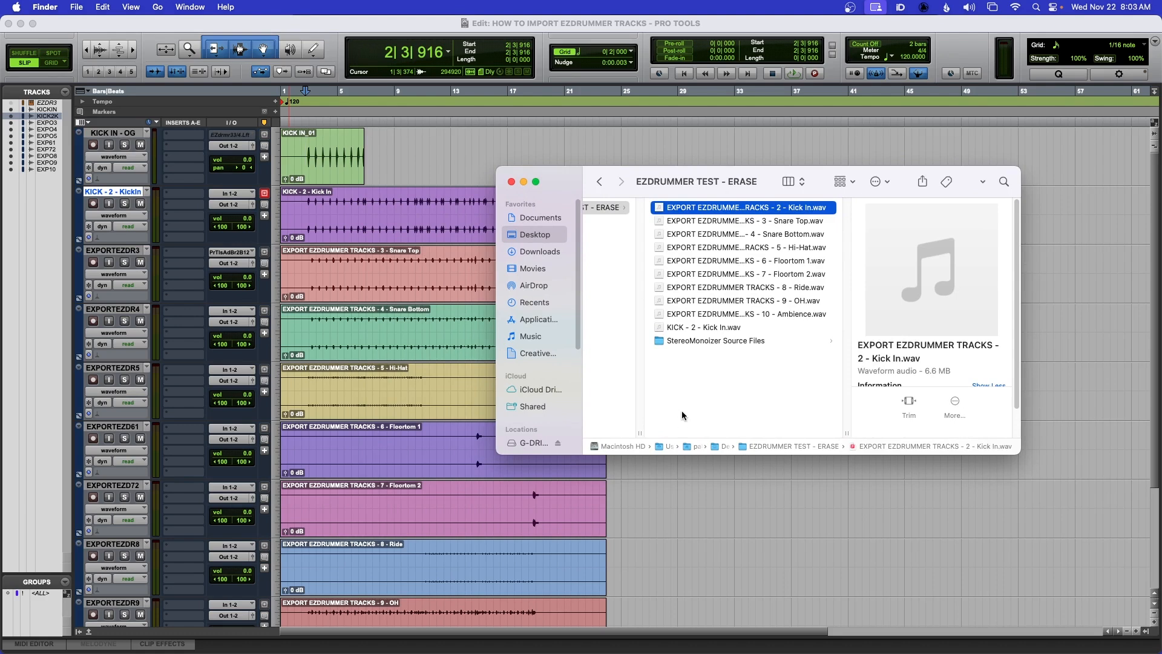
- Switch to Pro Tools, examine which files in EZDRUMMER TEST - ERASE and StereoMonoizer Source Files are available in Import Audio, and cancel the import
left_click(682, 501)
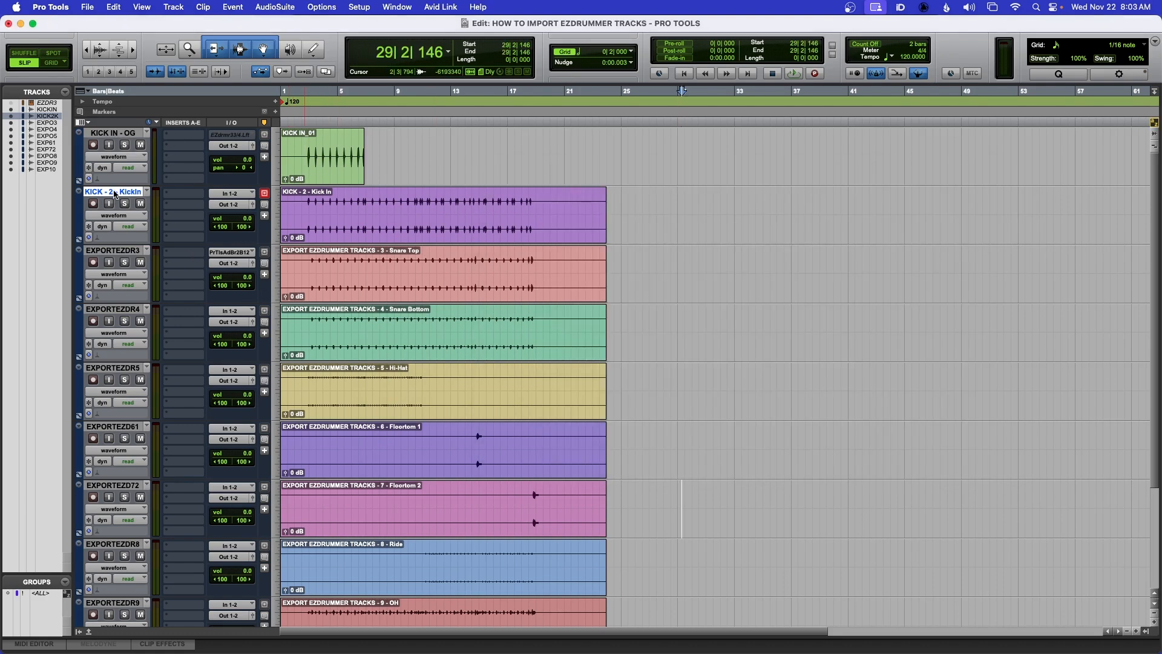
key("super+shift+i")
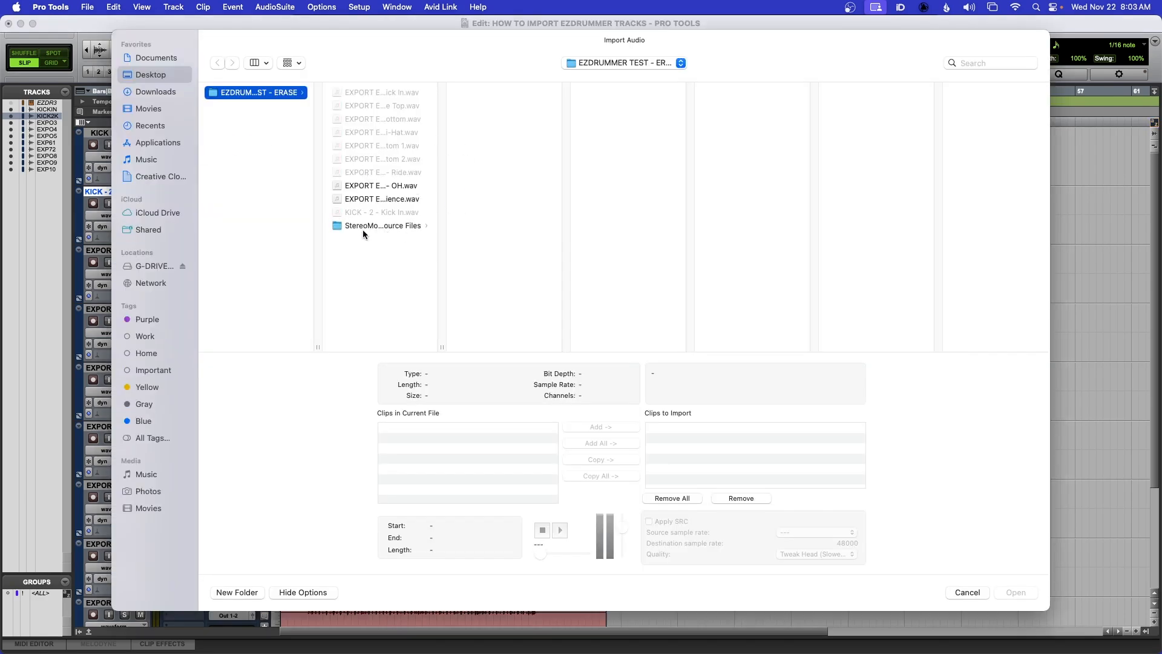
left_click_drag(442, 347, 636, 348)
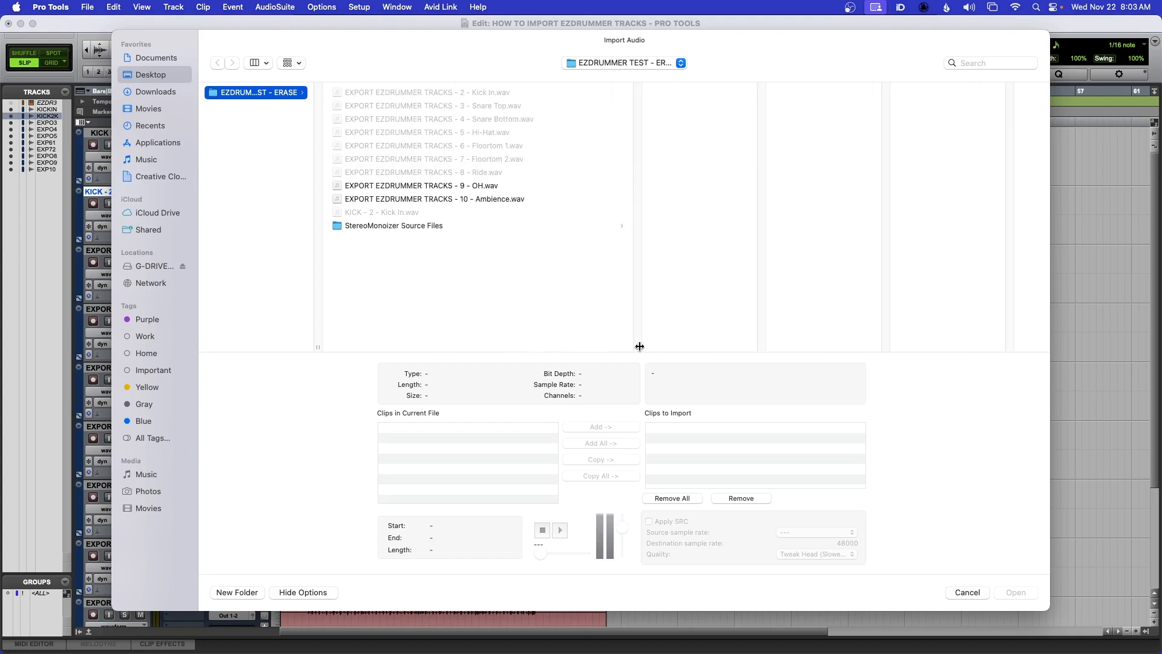
left_click(392, 190)
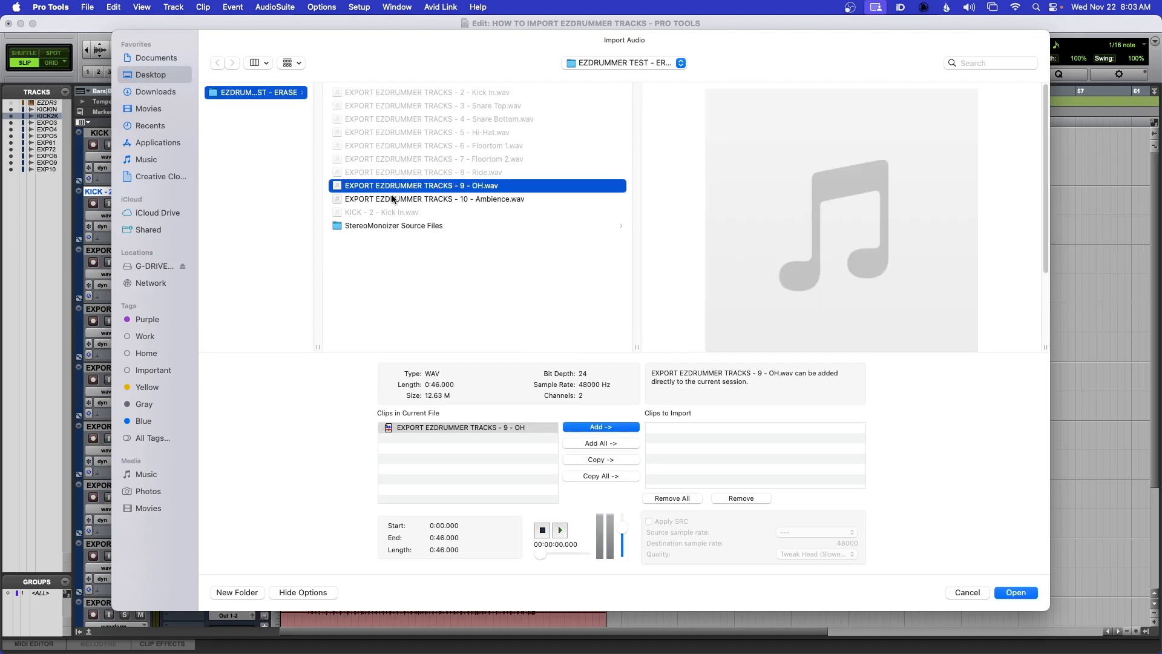
left_click(393, 200)
left_click(383, 227)
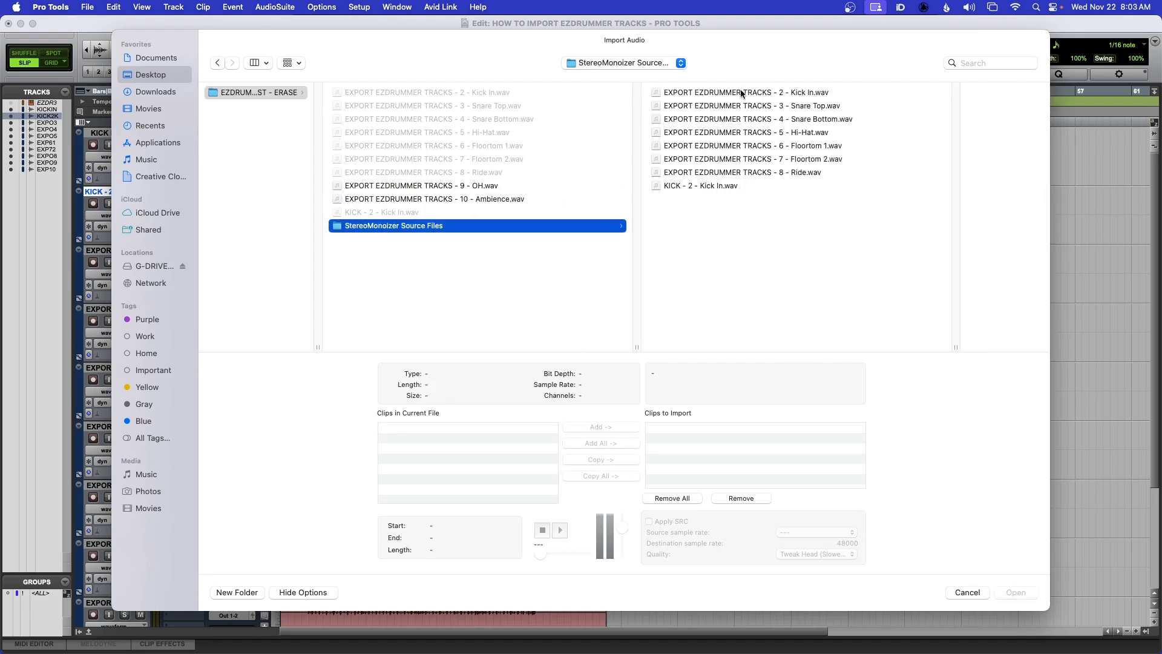
left_click(967, 592)
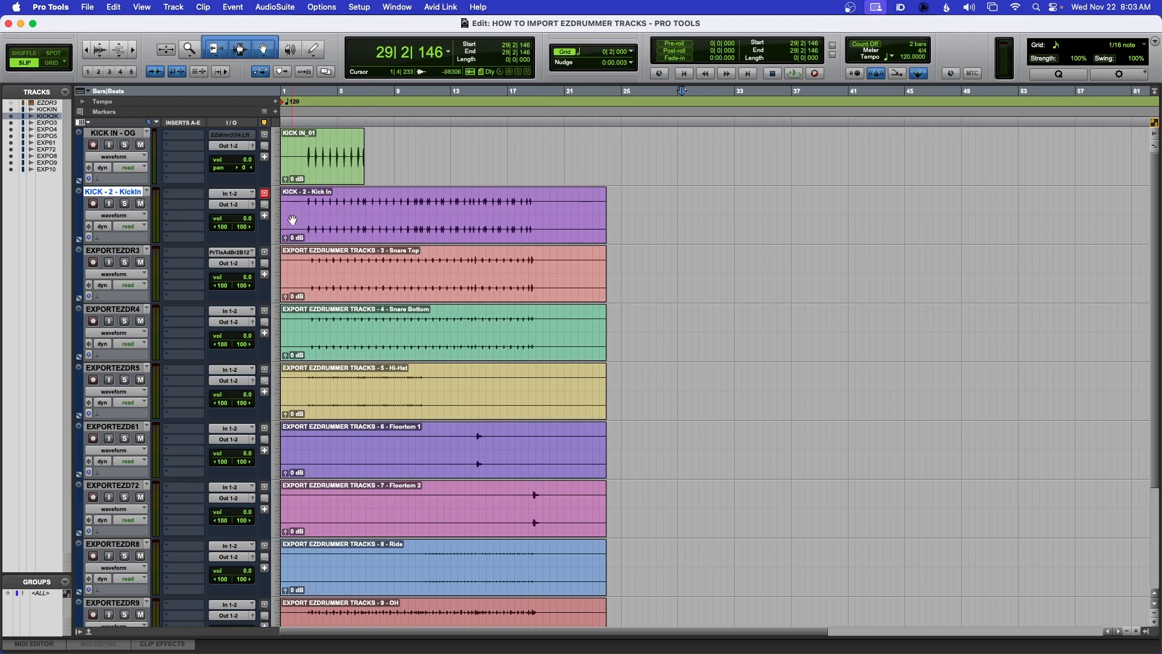
- Split the KICK - 2 - KickIn track into mono and delete the stereo original and the KICK-2-KickIn.L track
right_click(117, 193)
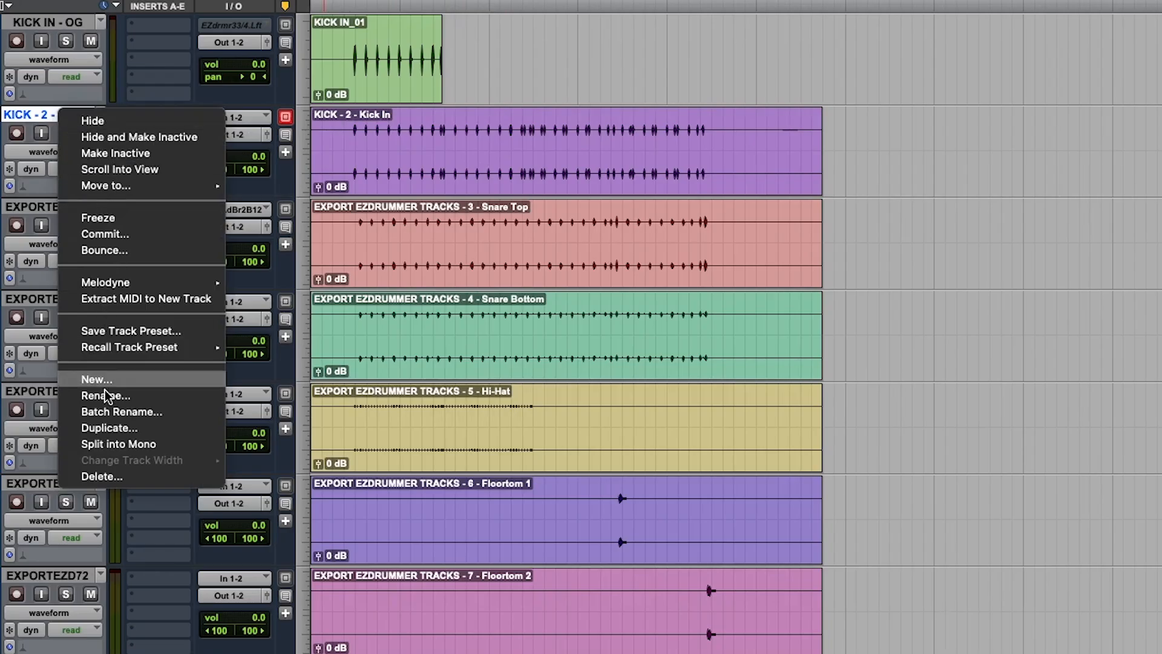
left_click(111, 444)
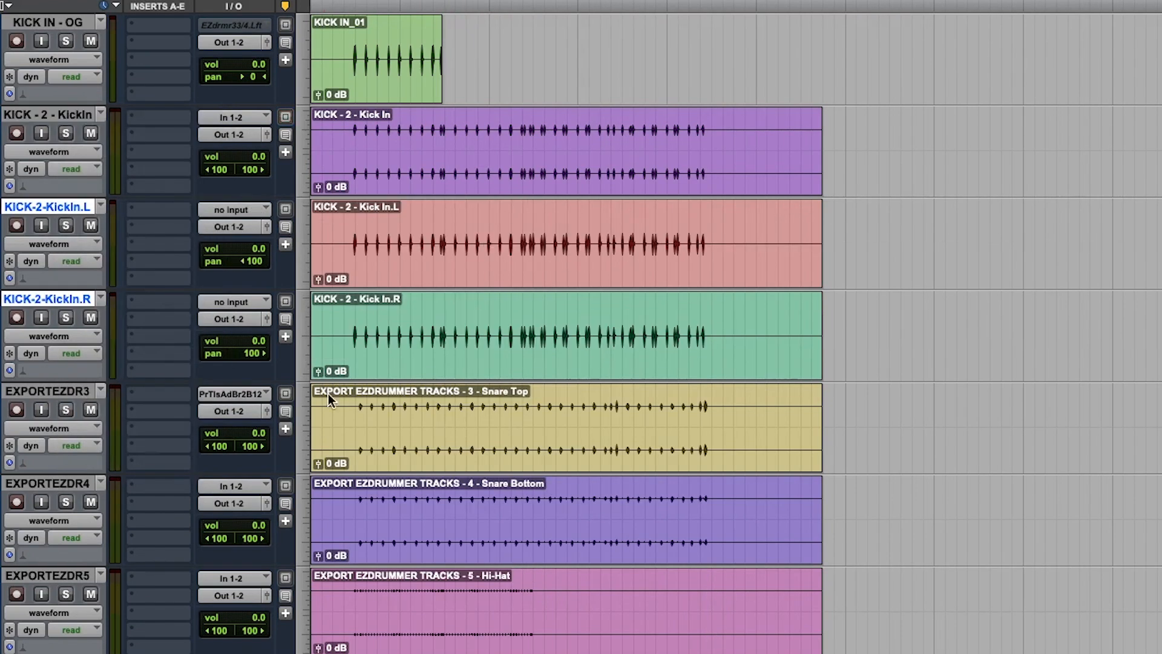
left_click(63, 116)
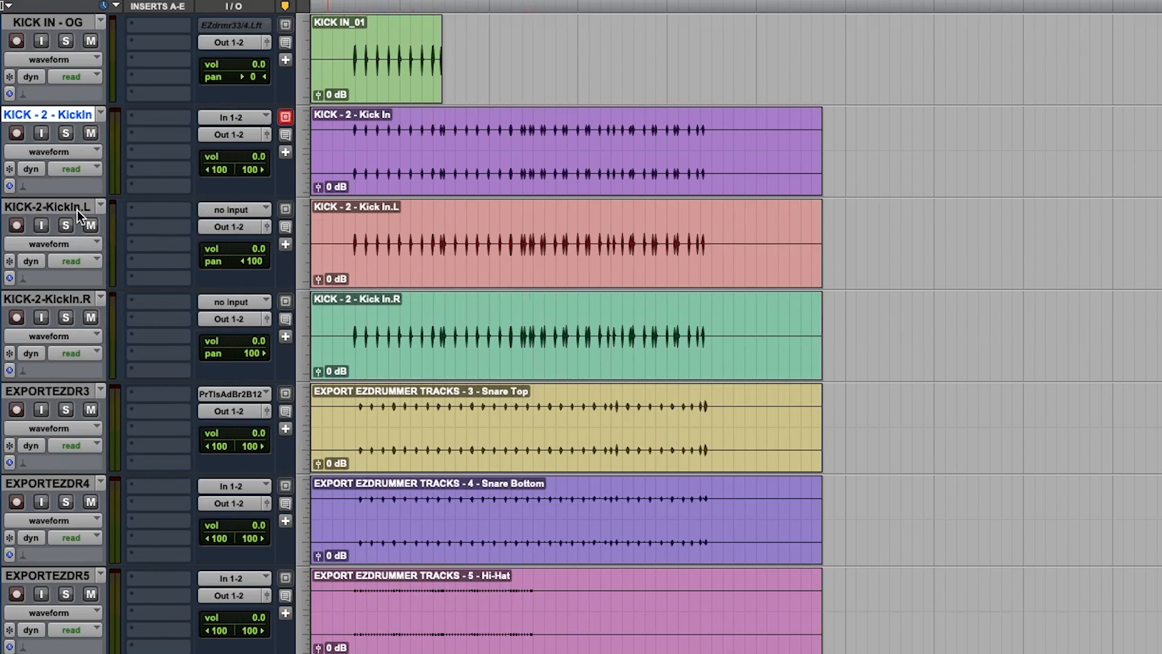
left_click(60, 208, "shift")
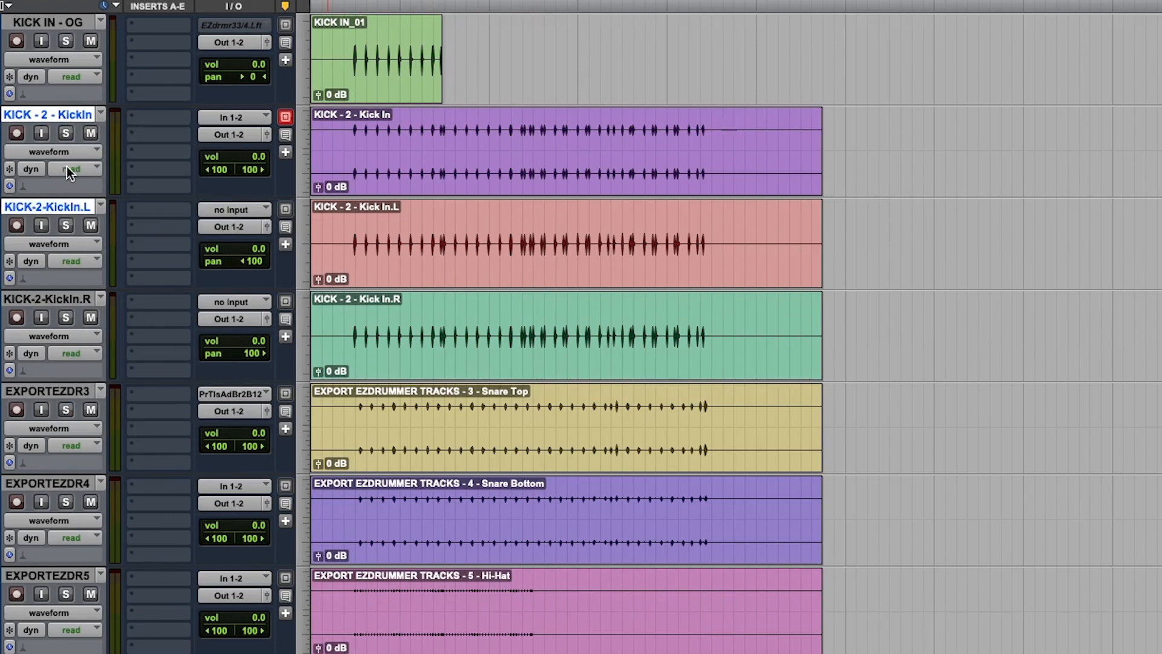
right_click(61, 123)
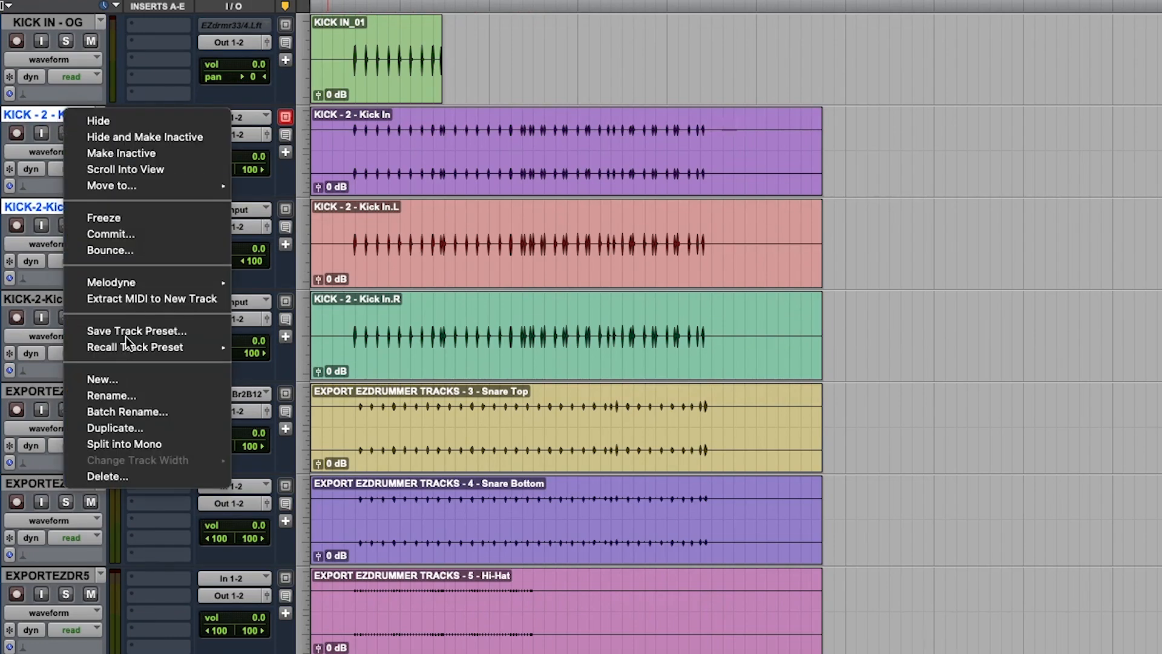
left_click(162, 476)
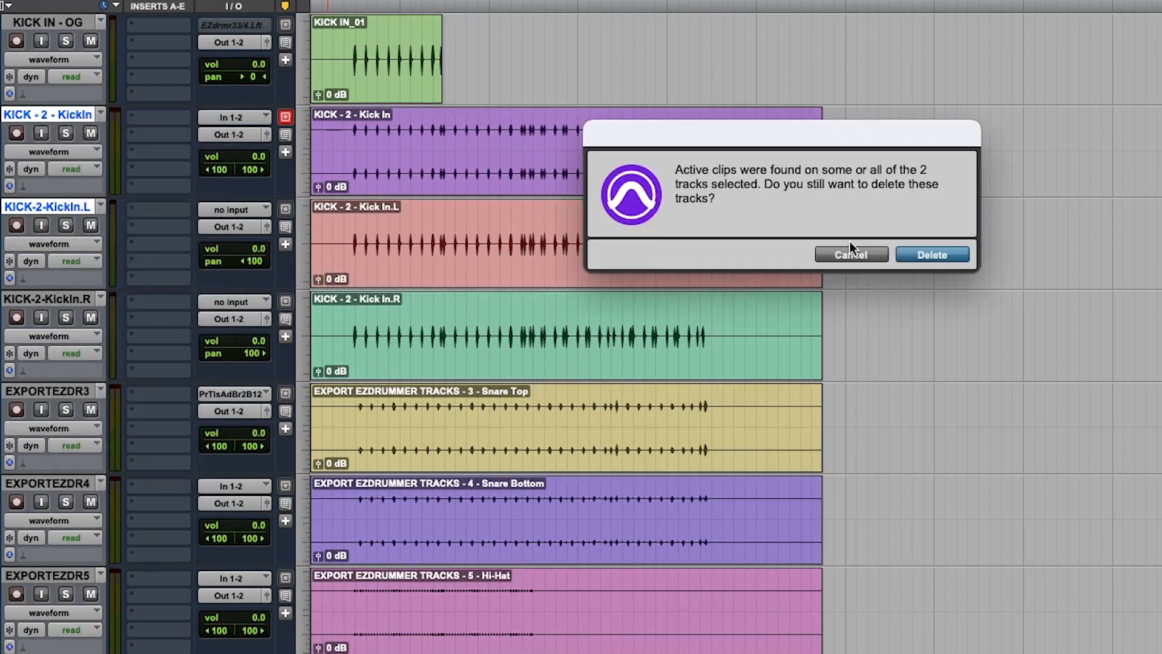
left_click(931, 254)
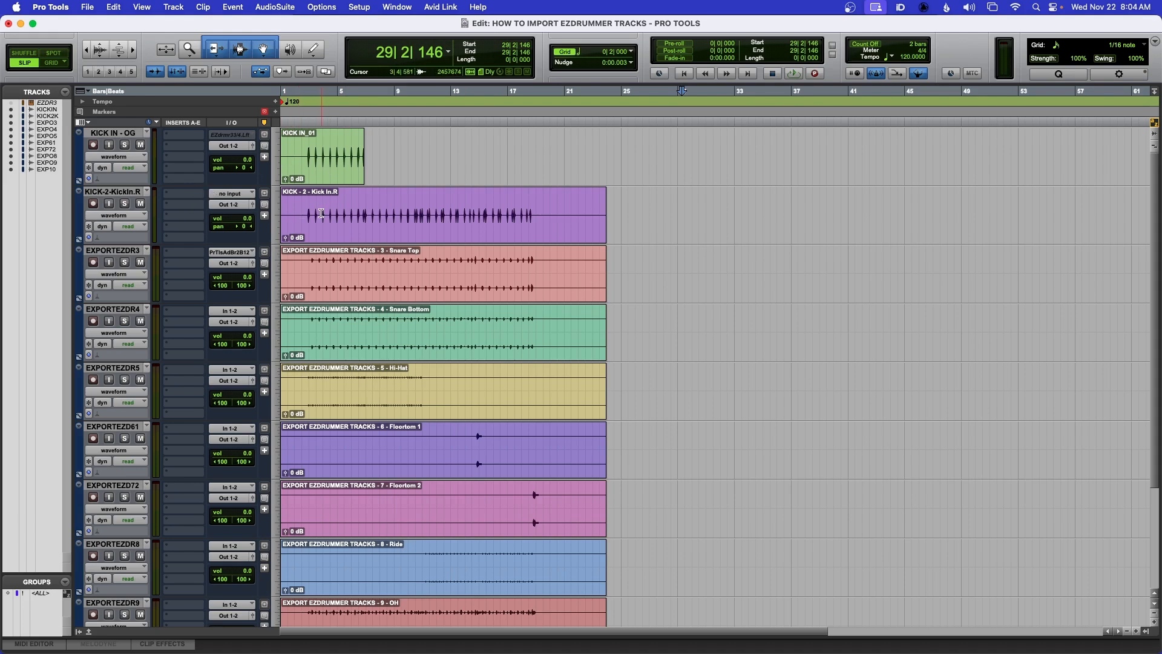
- Compare the alignment of the first kick hit in the KICK IN - OG and KICK-2-KickIn.R tracks
left_click(308, 153)
key("t")
key("t")
key("t")
key("t")
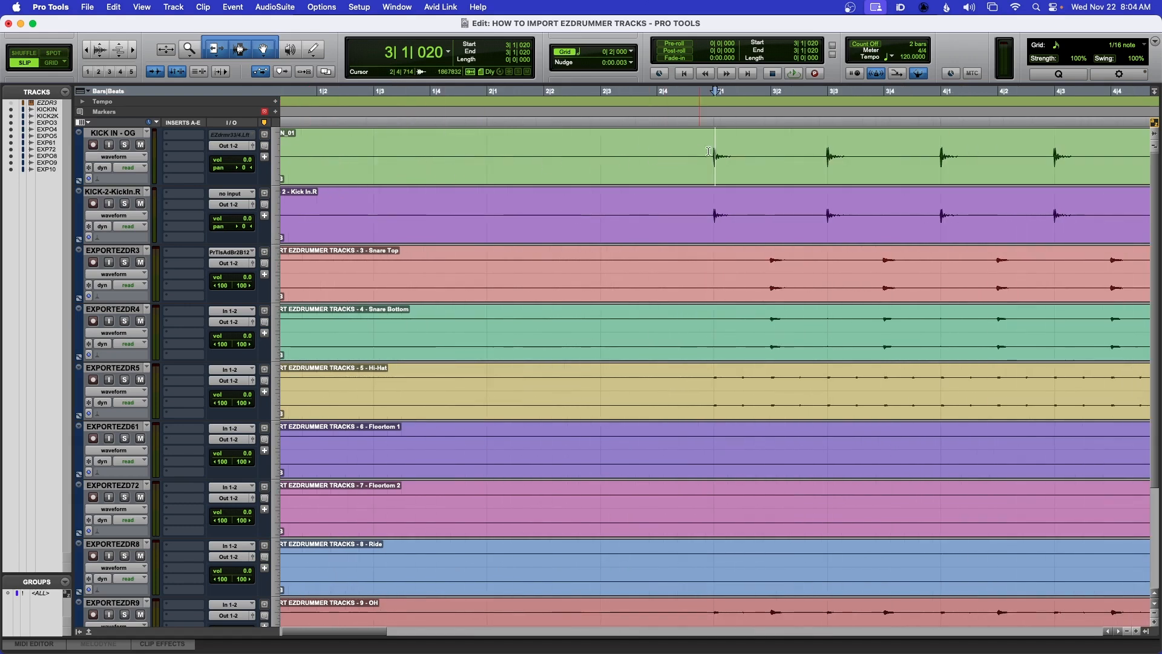
key("t")
key("t")
key("t")
key("r")
key("r")
key("r")
key("r")
key("r")
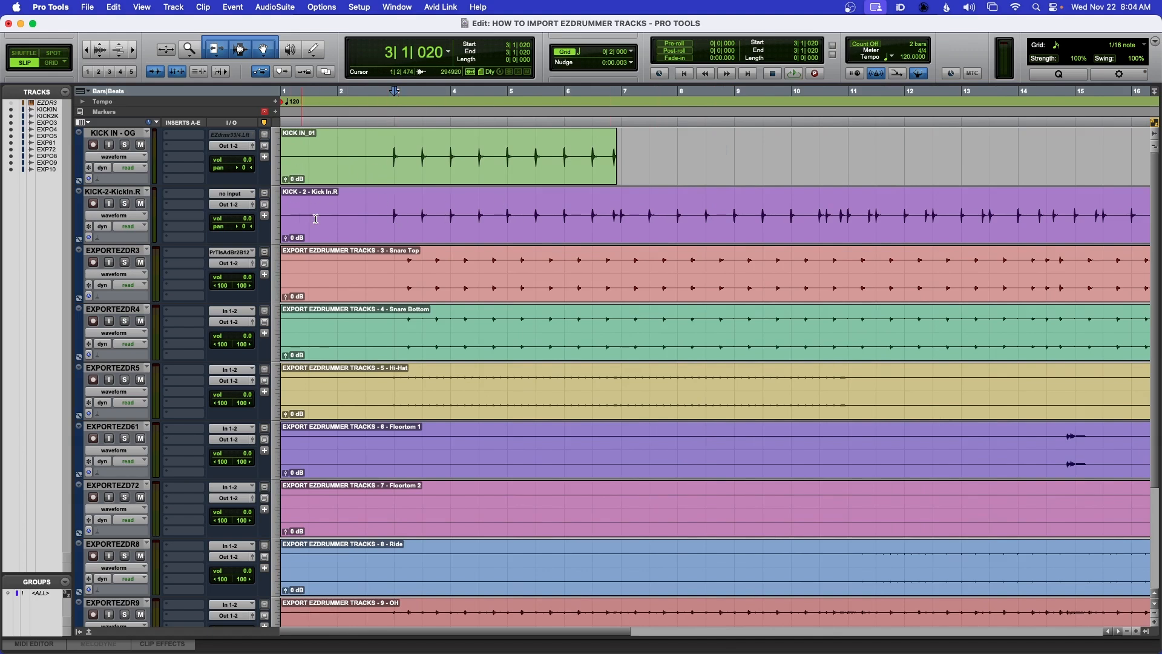
key("r")
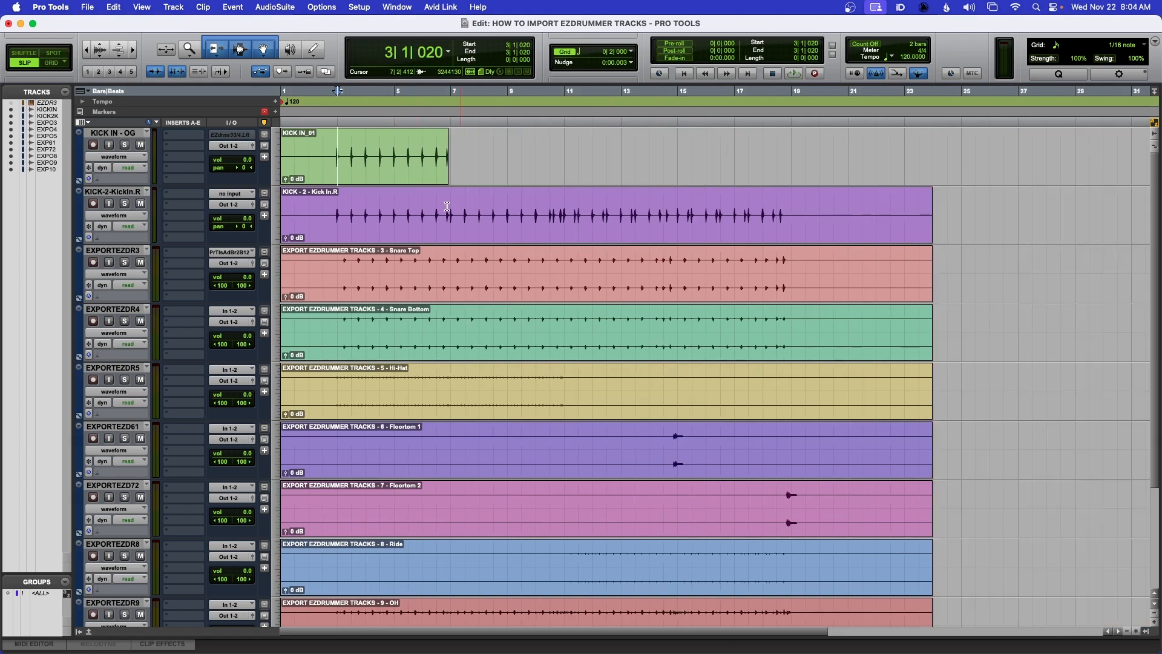
key("r")
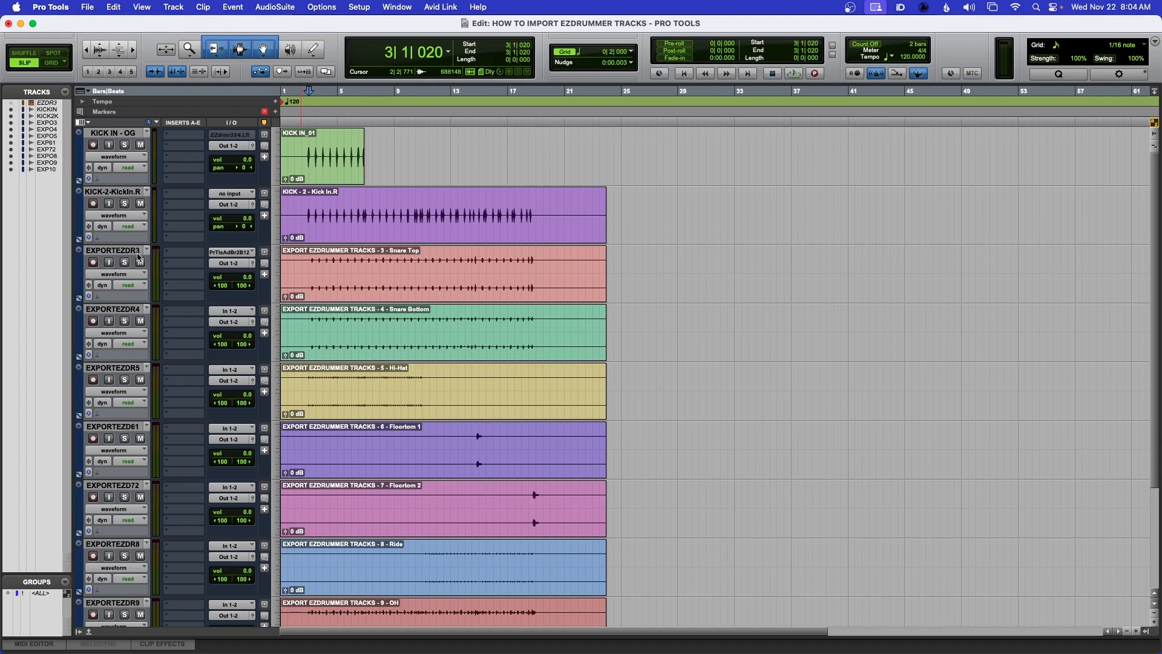
- Split the Snare Top track into mono and delete the stereo original and its left-channel track
left_click(113, 252)
right_click(114, 252)
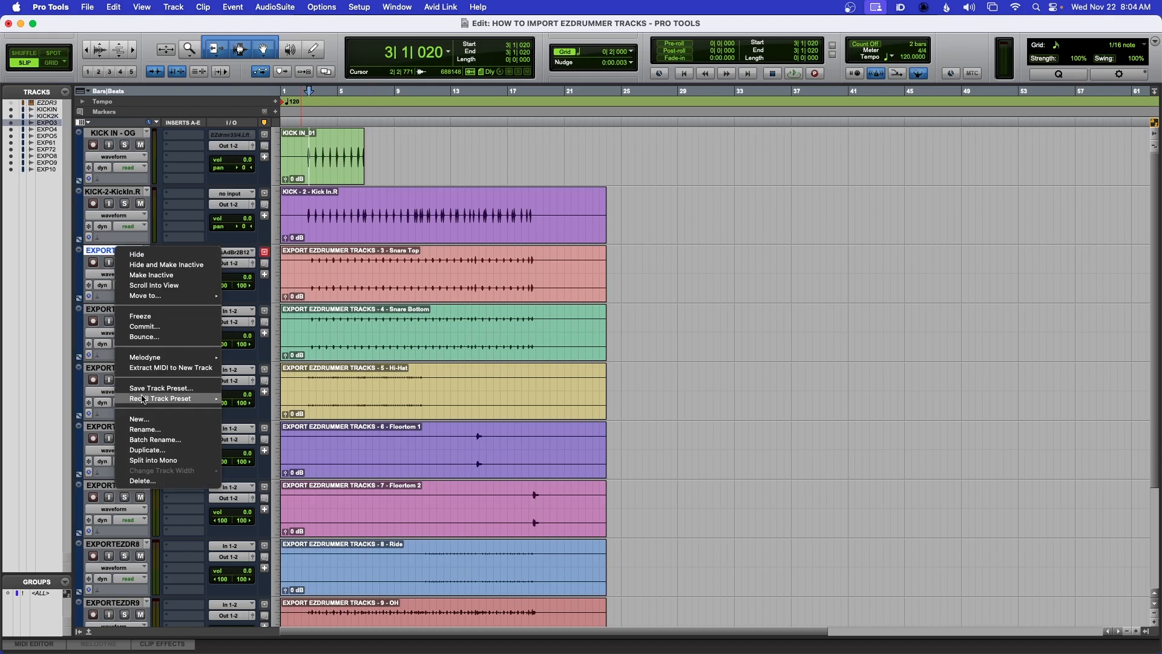
left_click(153, 459)
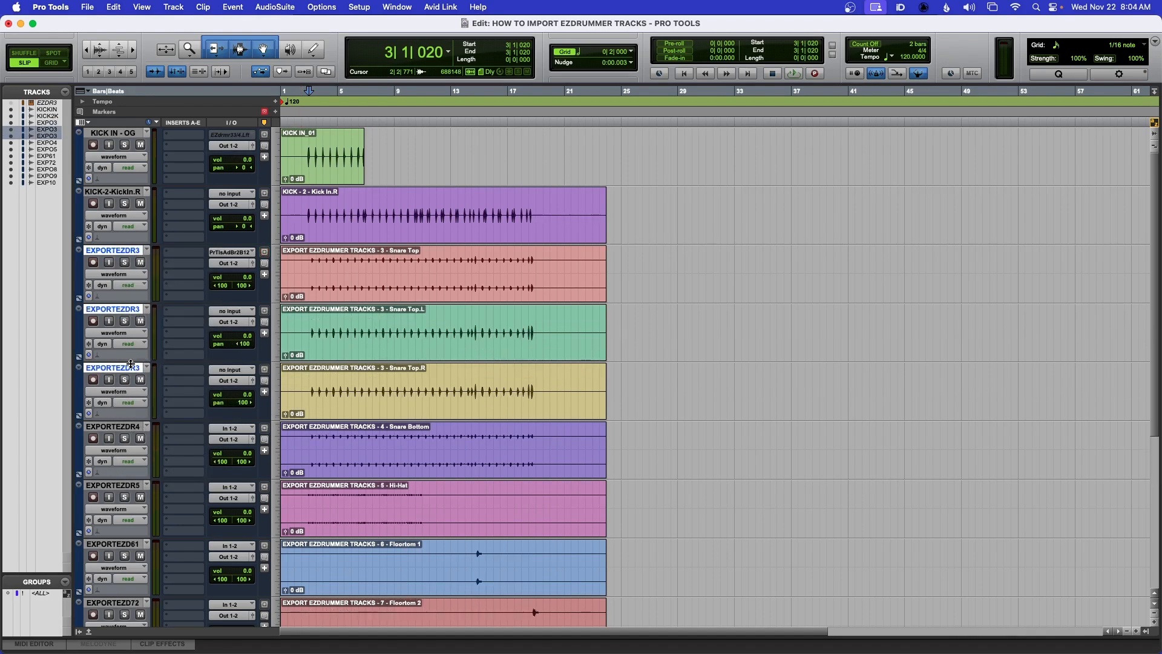
left_click(110, 309, "shift")
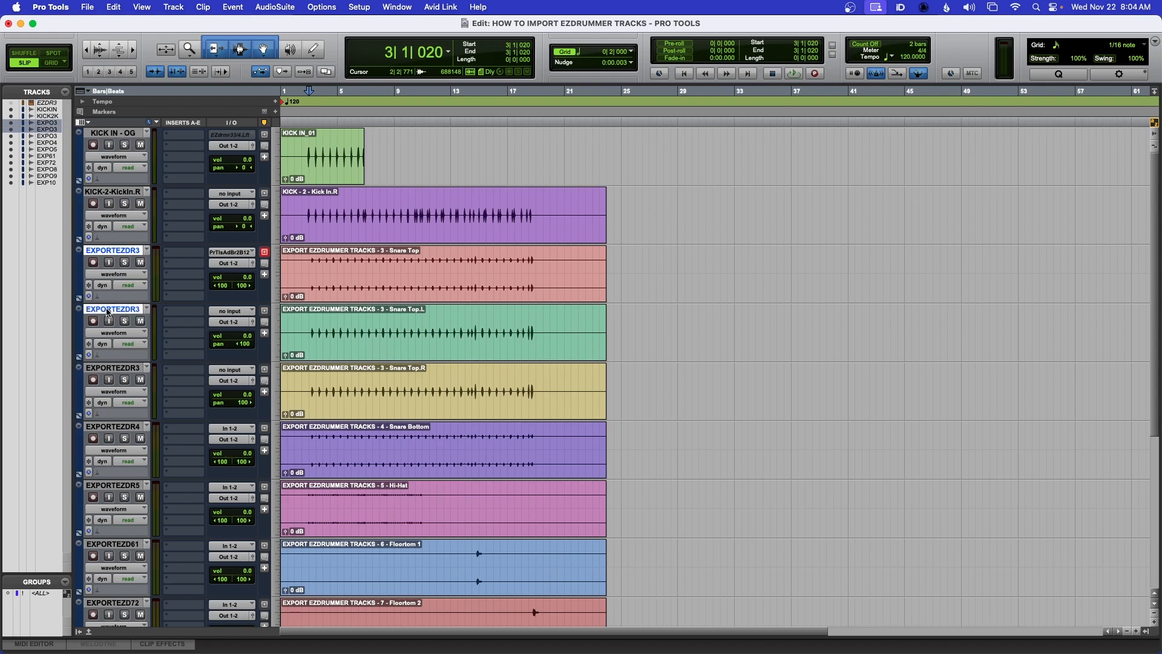
right_click(110, 309)
left_click(173, 529)
key("Return")
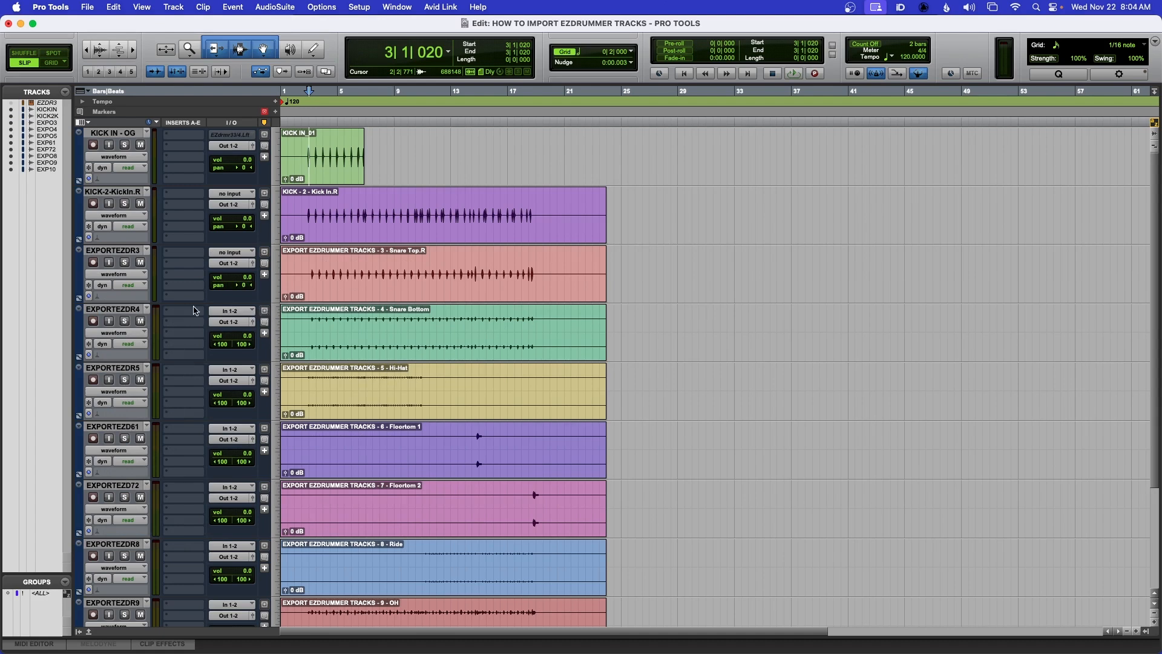
- Split the Snare Bottom, Hi-Hat and Floortom 1 tracks into mono, keeping only the right-channel track of each
left_click(115, 310)
right_click(115, 310)
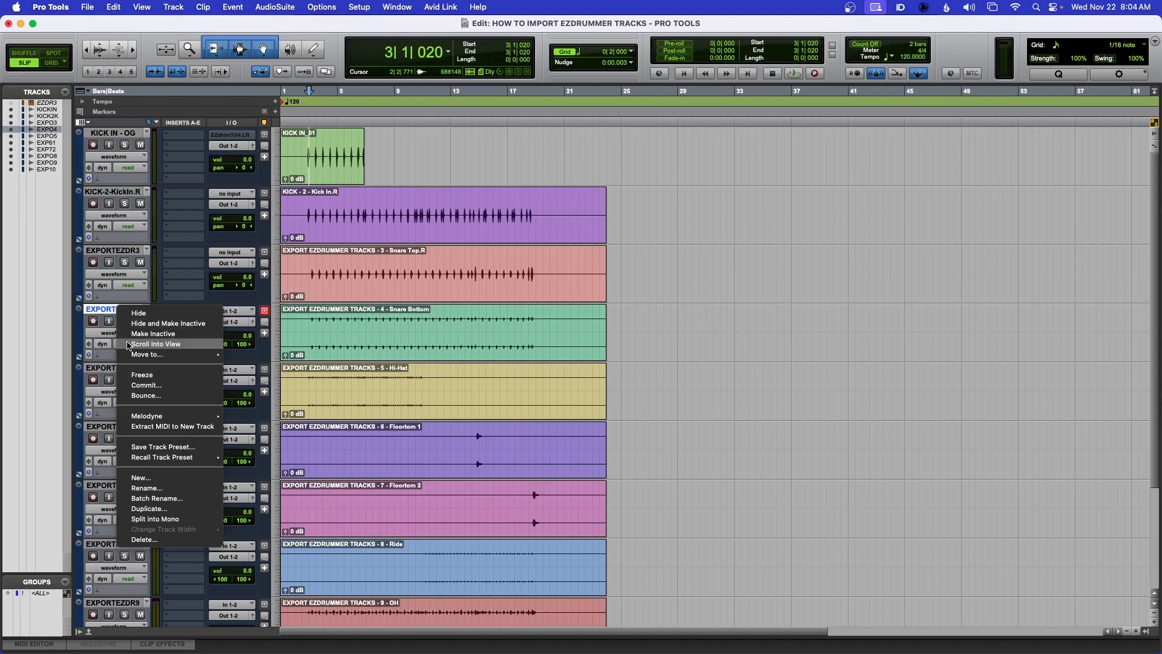
left_click(155, 518)
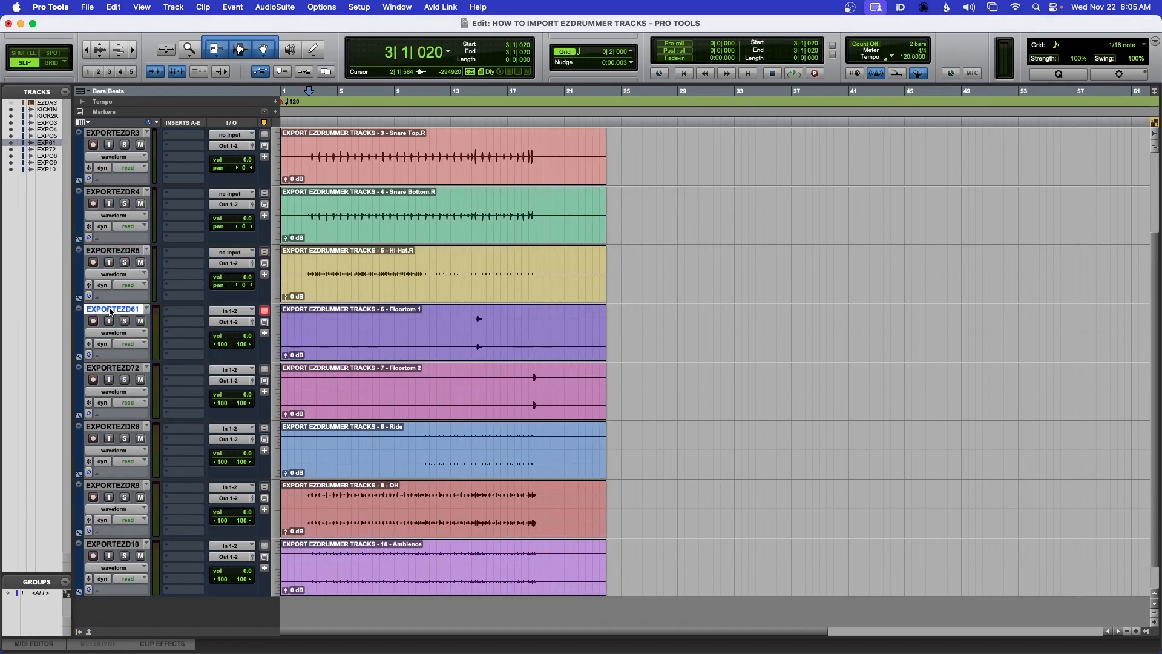
right_click(119, 371)
left_click(155, 559)
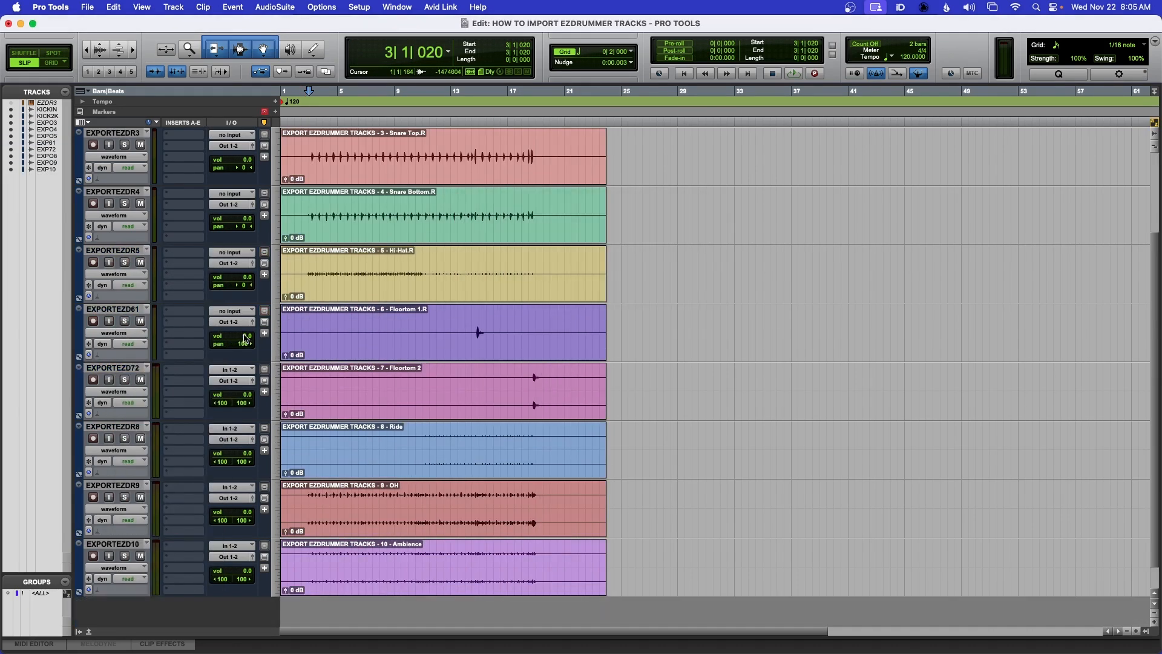
- Split the Floortom 2 and Ride tracks into mono, keeping only the right-channel track of each
right_click(115, 426)
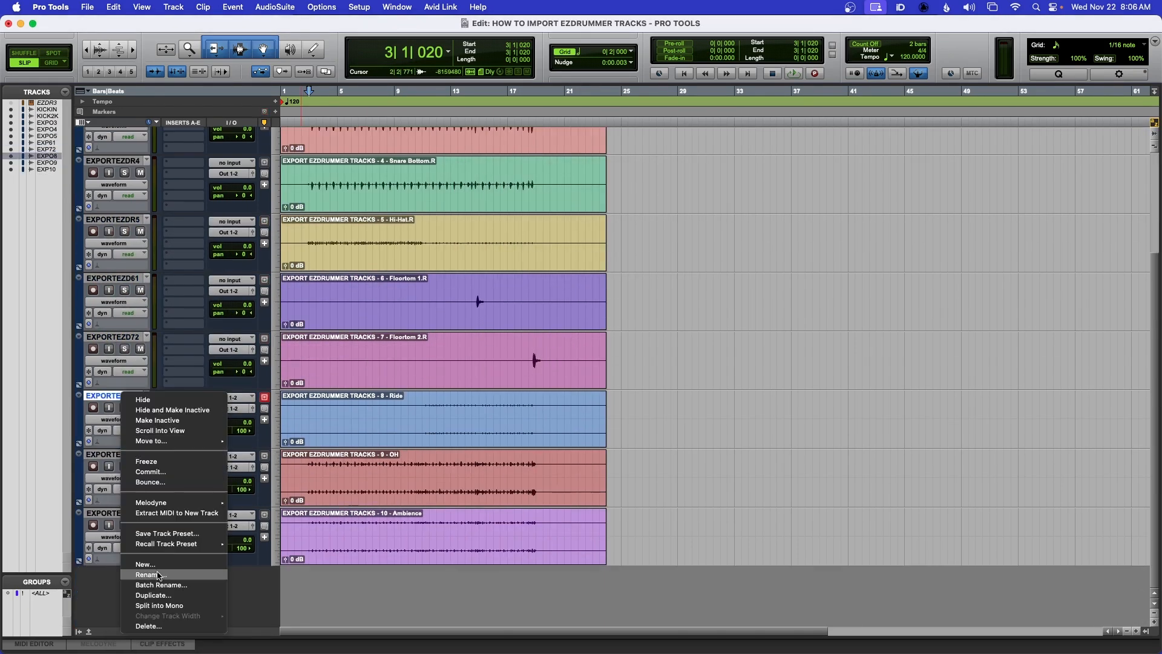
left_click(155, 617)
left_click(676, 281)
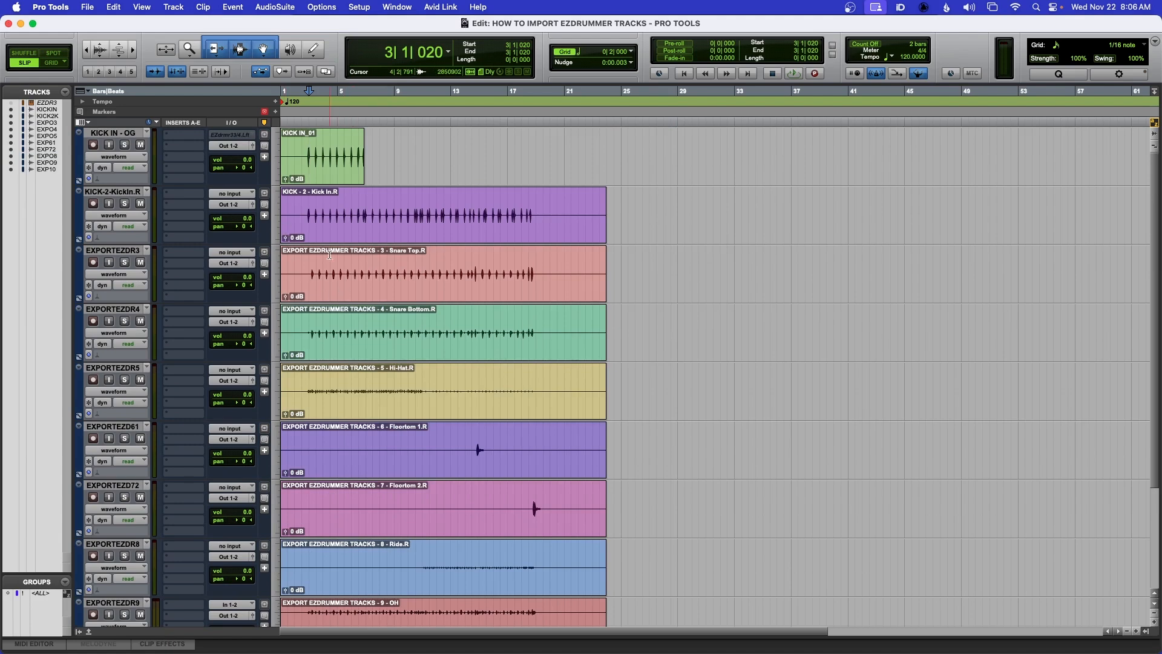
- Rename the kick, snare top and snare bottom tracks as KICK IN, SN TOP and SN BOT
scroll(325, 226, "down", 3)
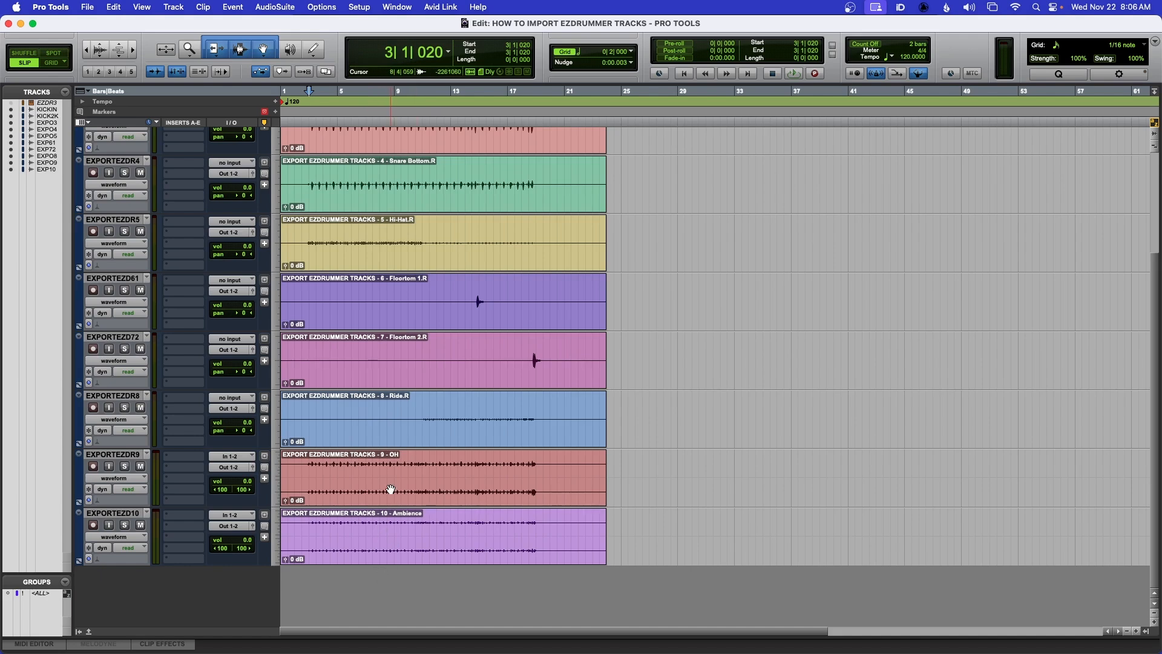
scroll(387, 485, "up", 3)
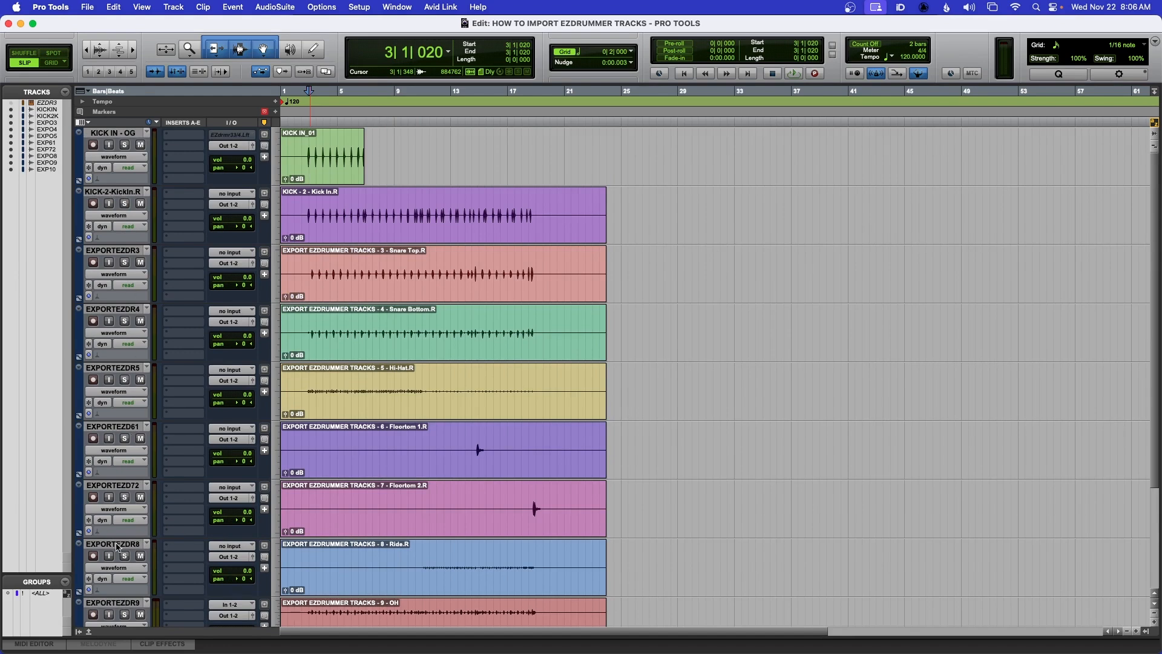
double_click(117, 193)
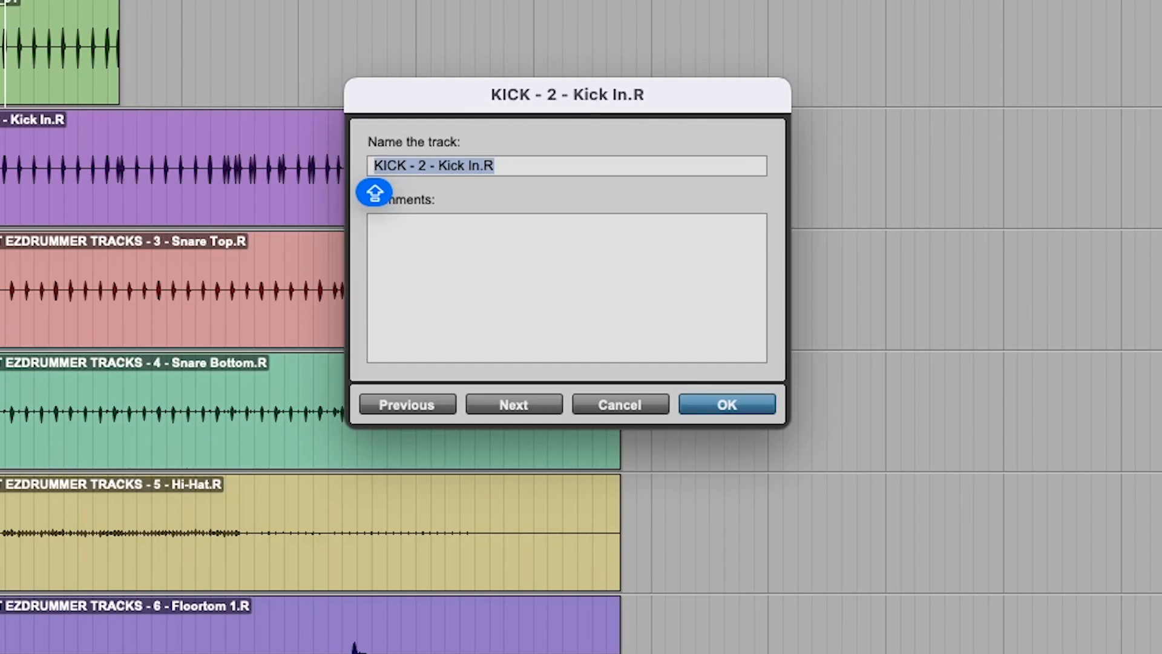
type("KICK IN")
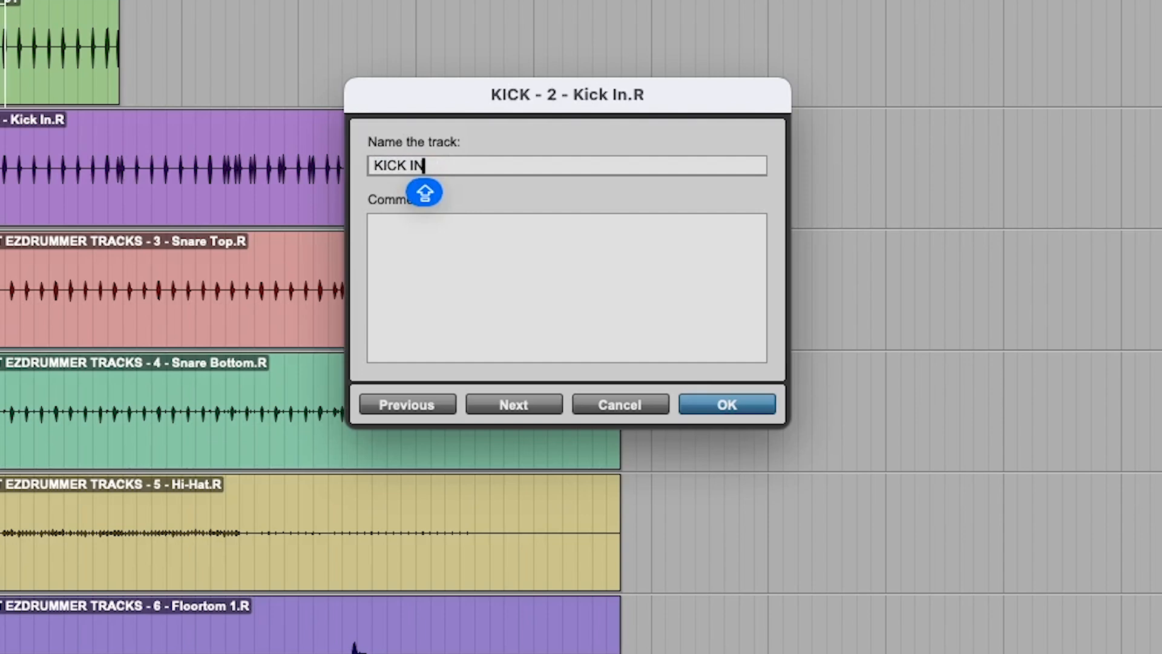
key("super+Right")
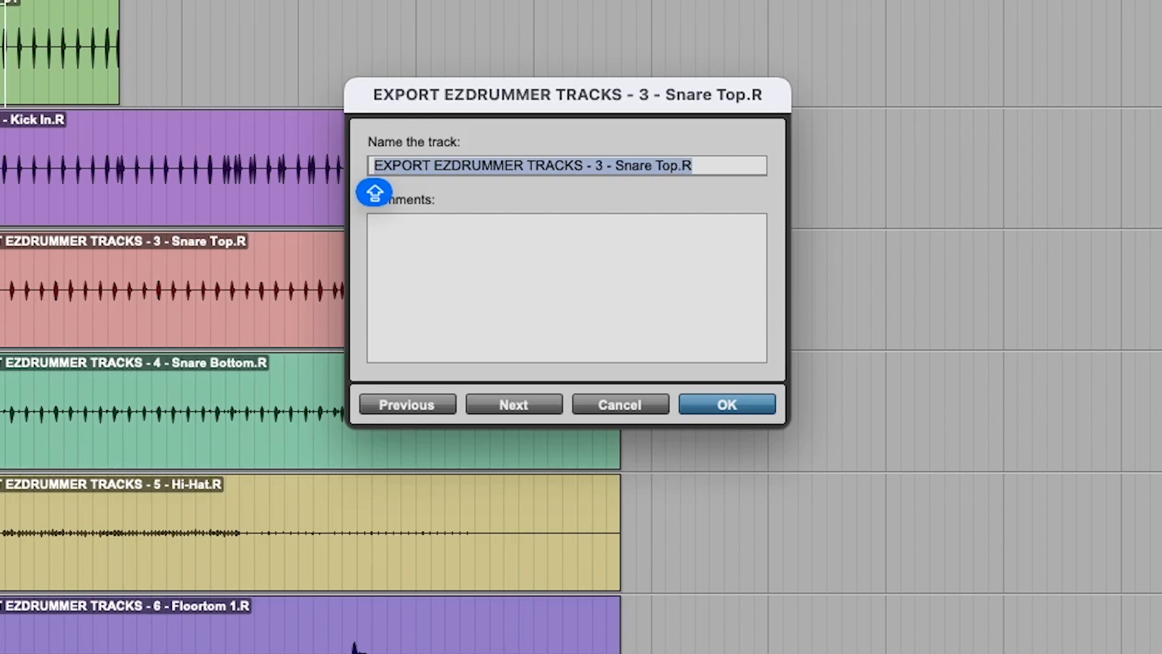
type("SN TOP")
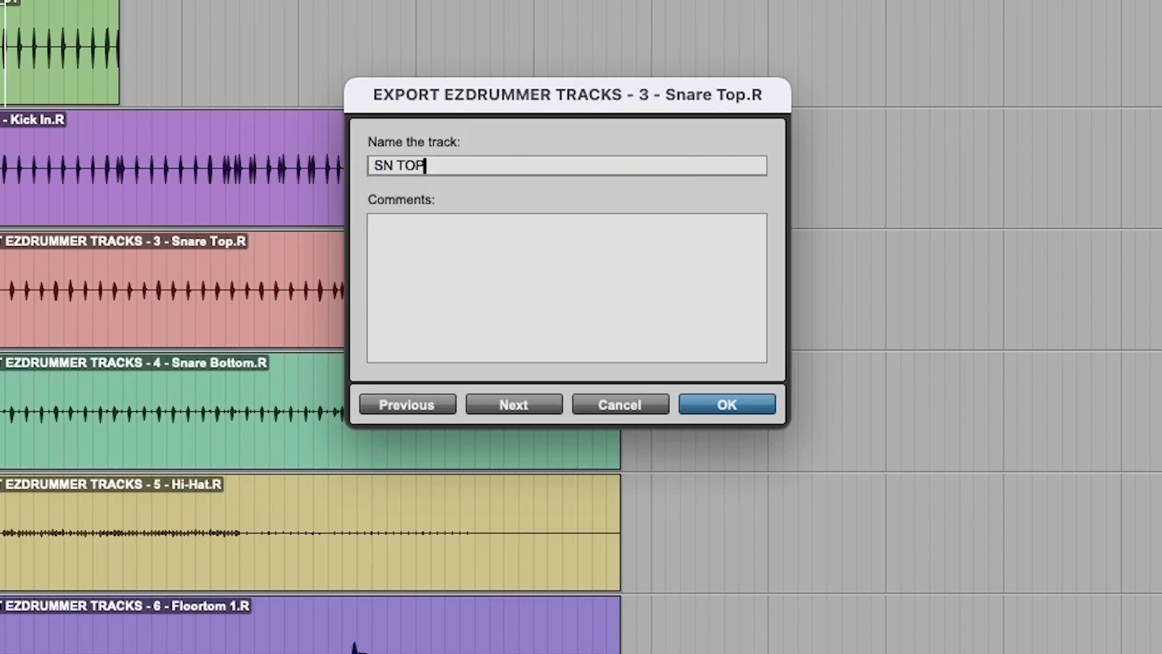
key("super+Right")
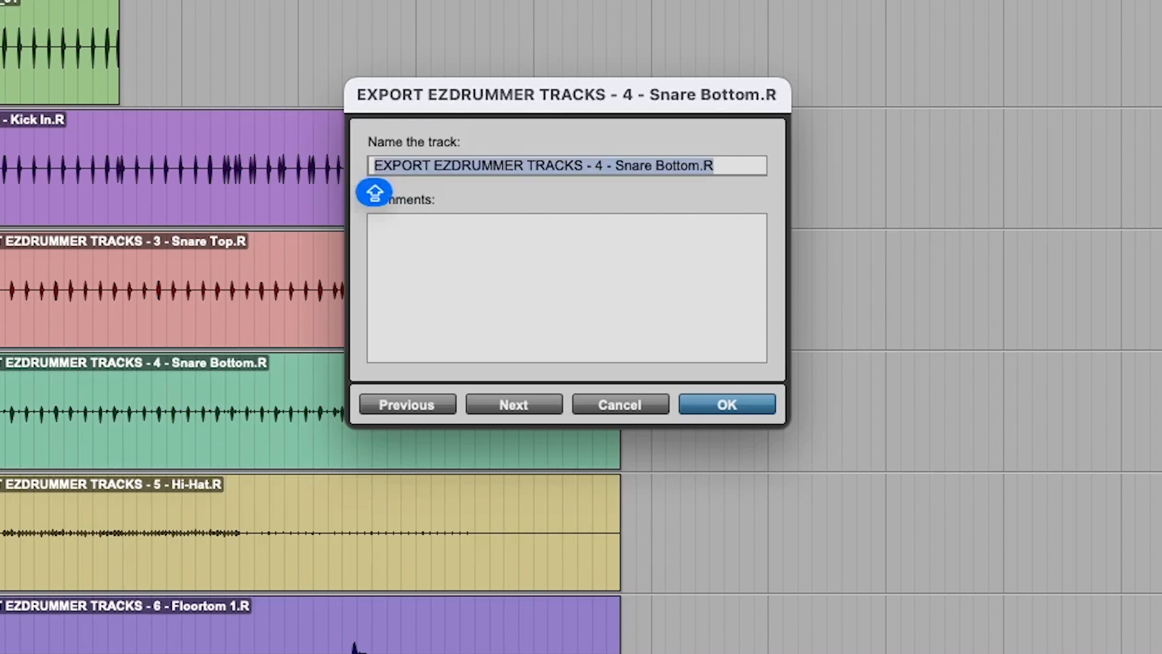
type("SN BOT")
key("super+Right")
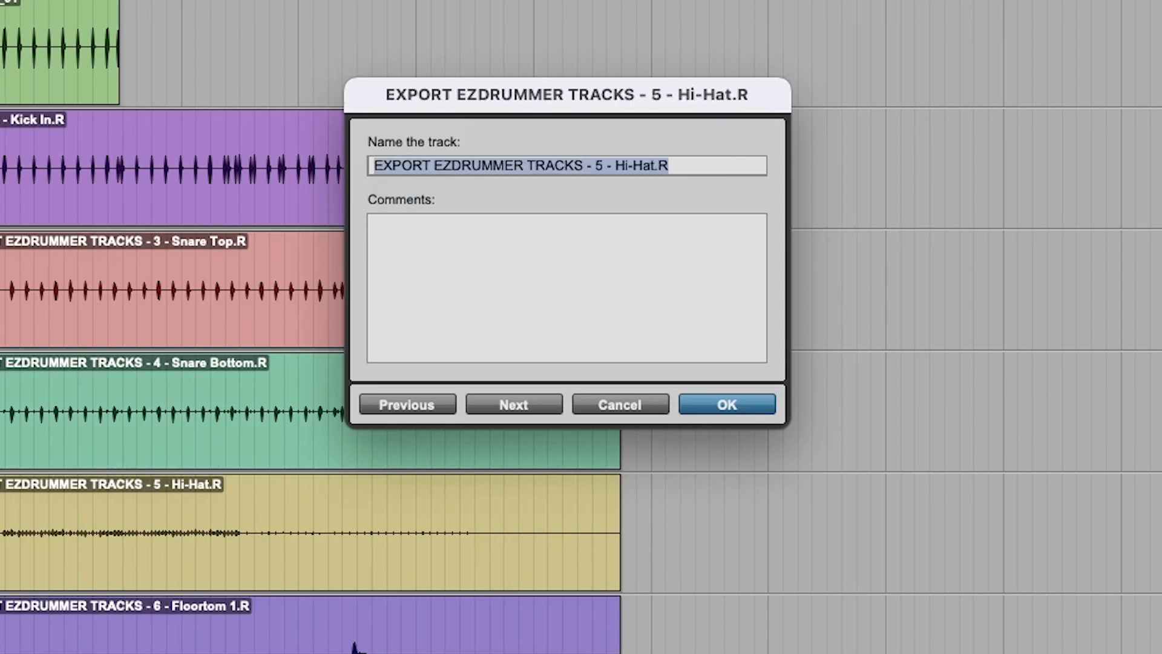
- Rename the hi-hat and two floor tom tracks as HAT, T1 and T2
type("HAT")
key("super+Right")
key("Caps_Lock")
type("T21")
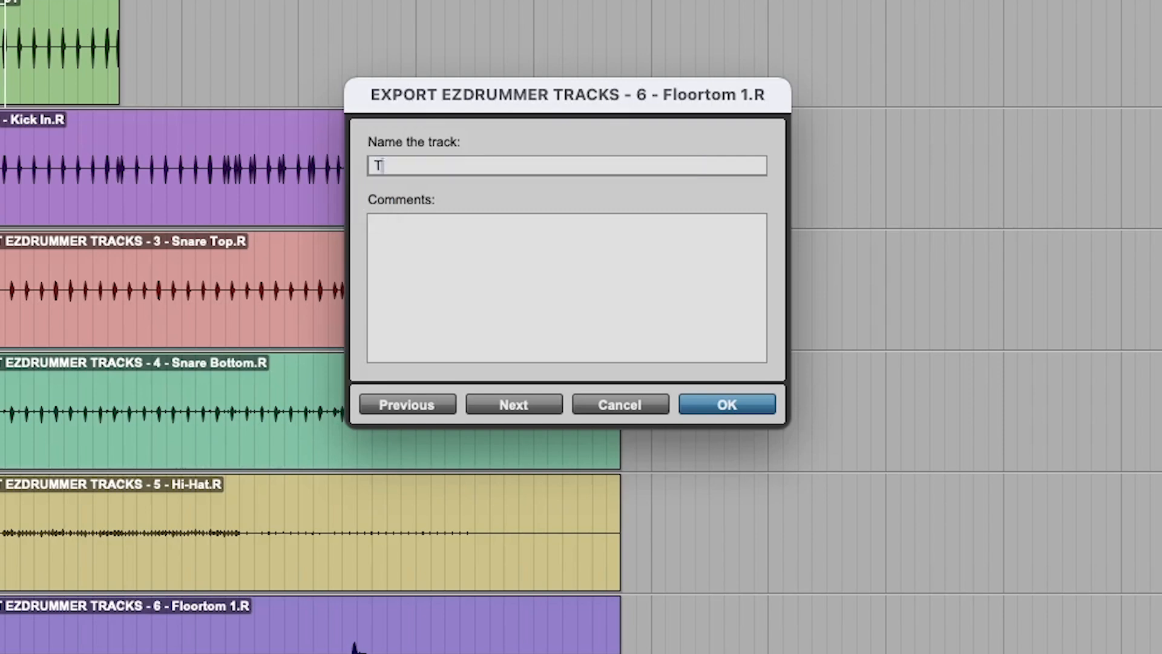
key("BackSpace")
key("BackSpace")
type("1")
key("super+Right")
type("T2")
key("super+Right")
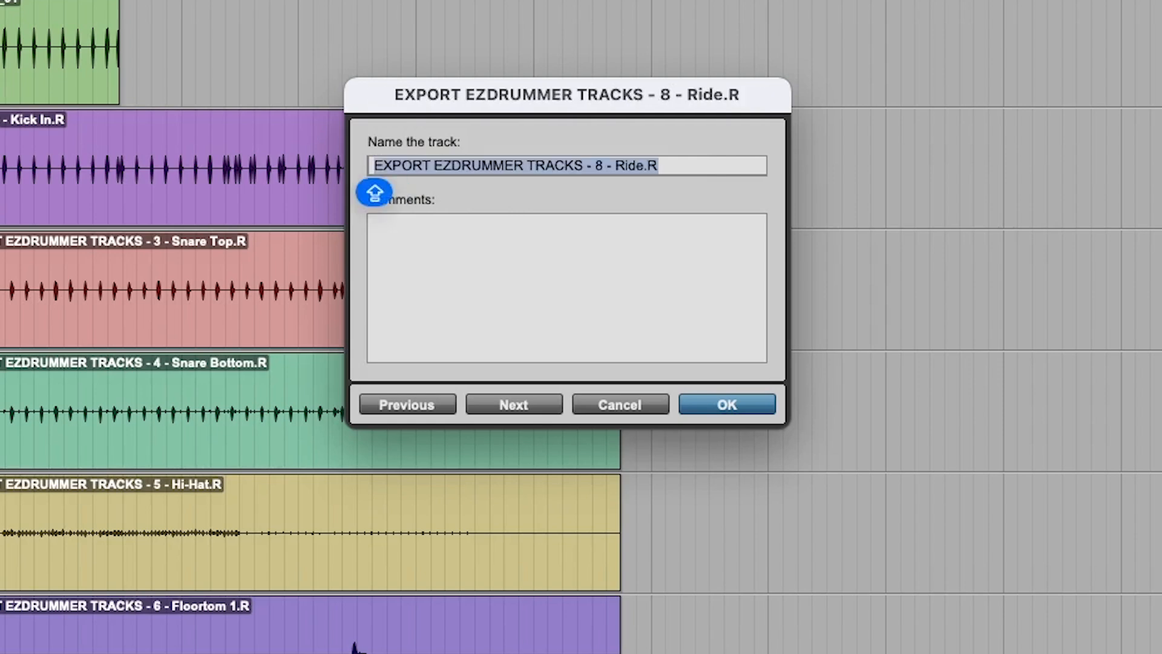
- Rename the ride, overhead and ambience tracks as RIDE, OH and ROOM
type("RIDE")
key("super+Right")
type("OH")
key("super+Right")
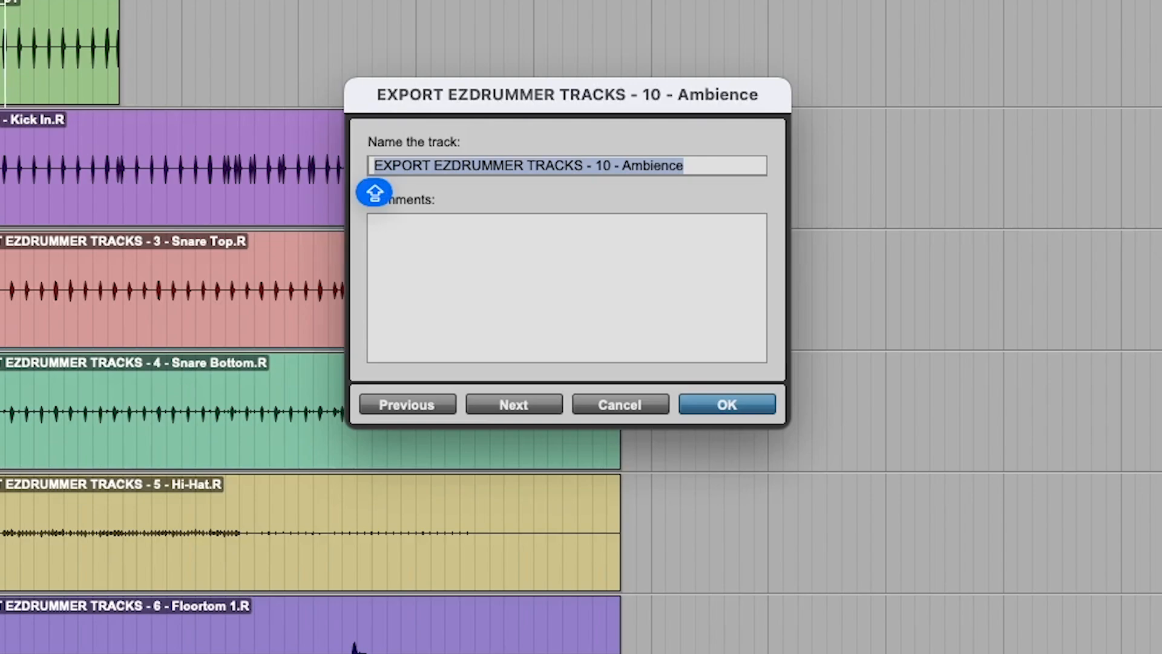
type("ROOM")
key("Return")
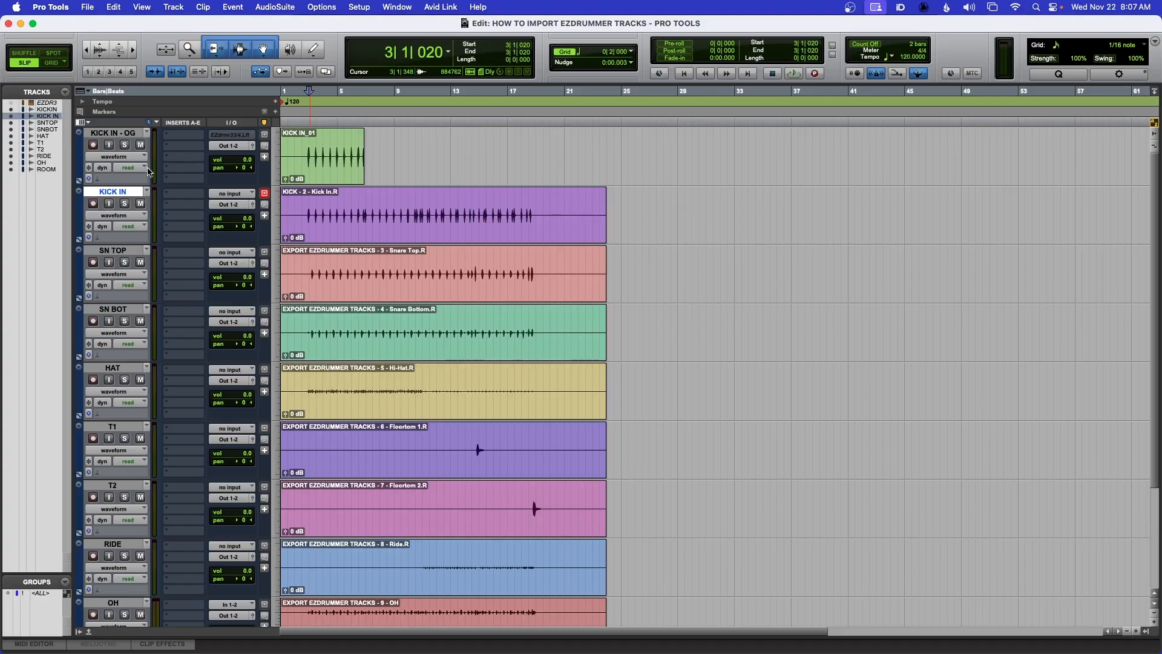
scroll(206, 253, "down", 5)
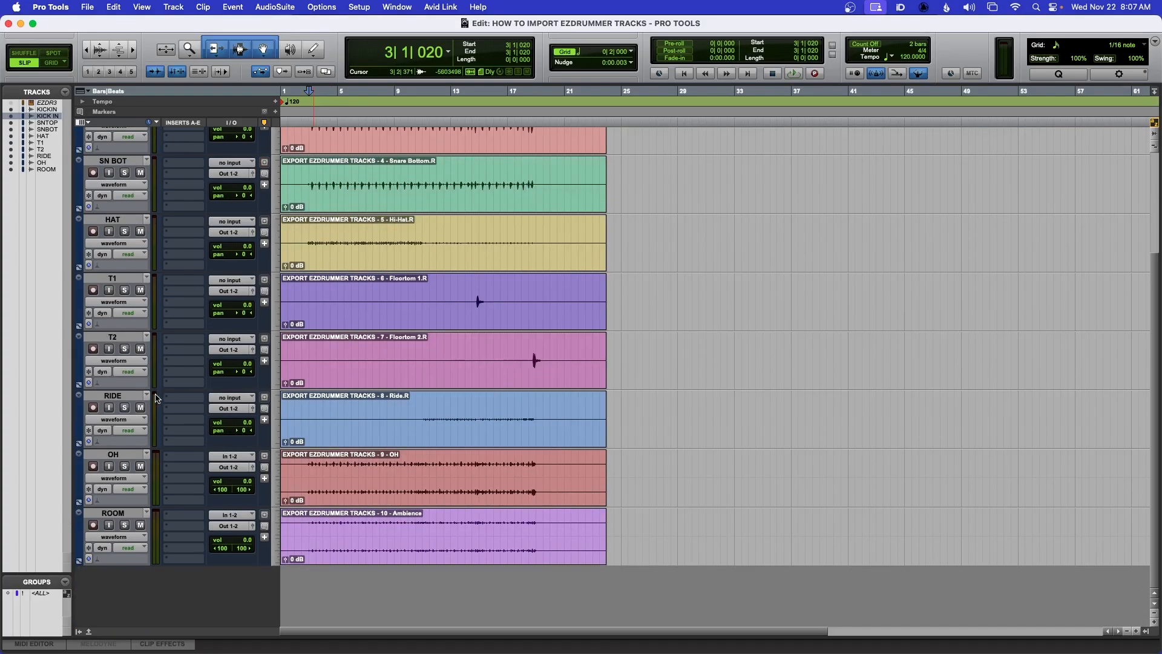
scroll(158, 398, "up", 5)
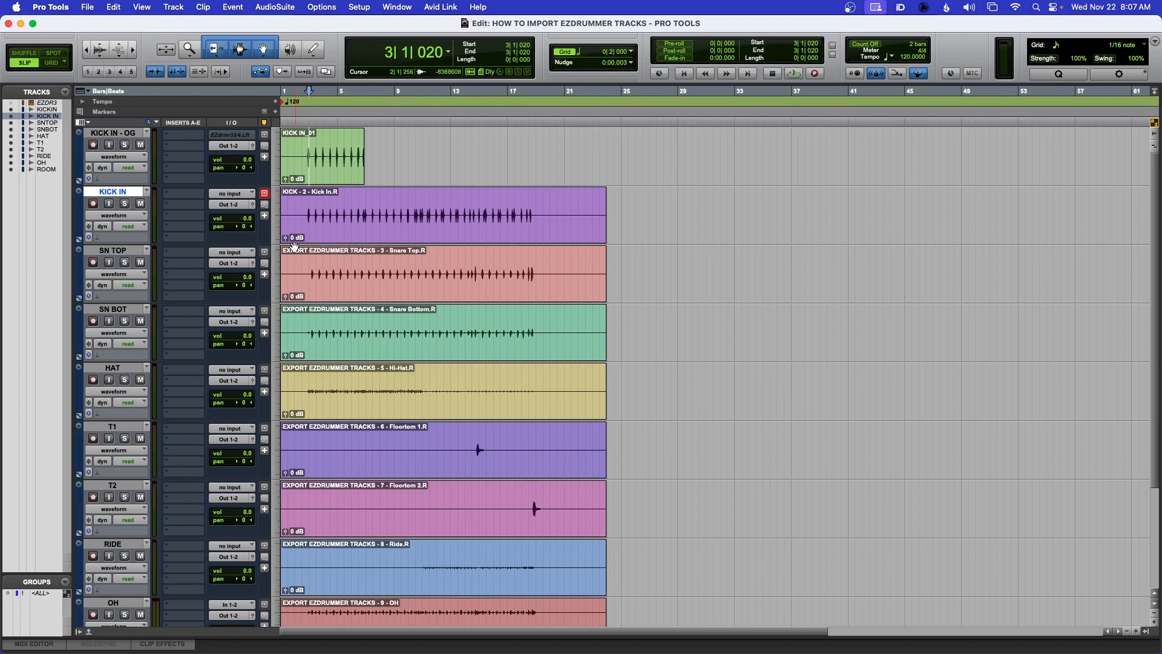
scroll(359, 262, "down", 3)
scroll(357, 262, "up", 3)
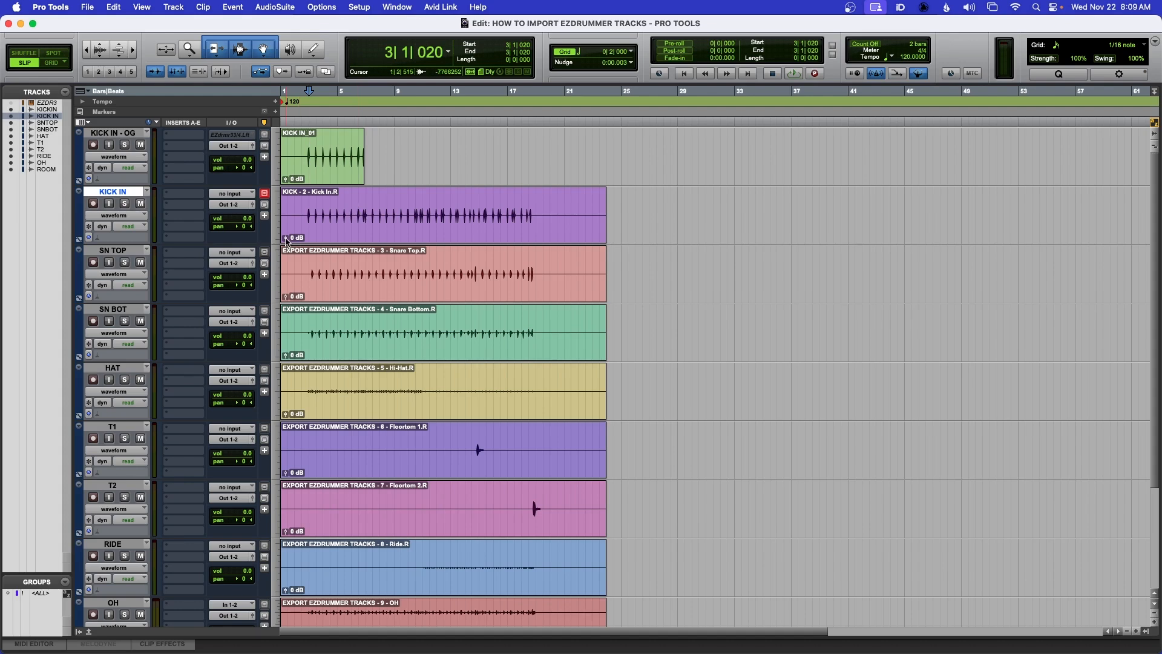
- Solo the KICK IN track and play it from just before the first kick hit at bar 3
left_click(127, 207)
left_click(308, 207)
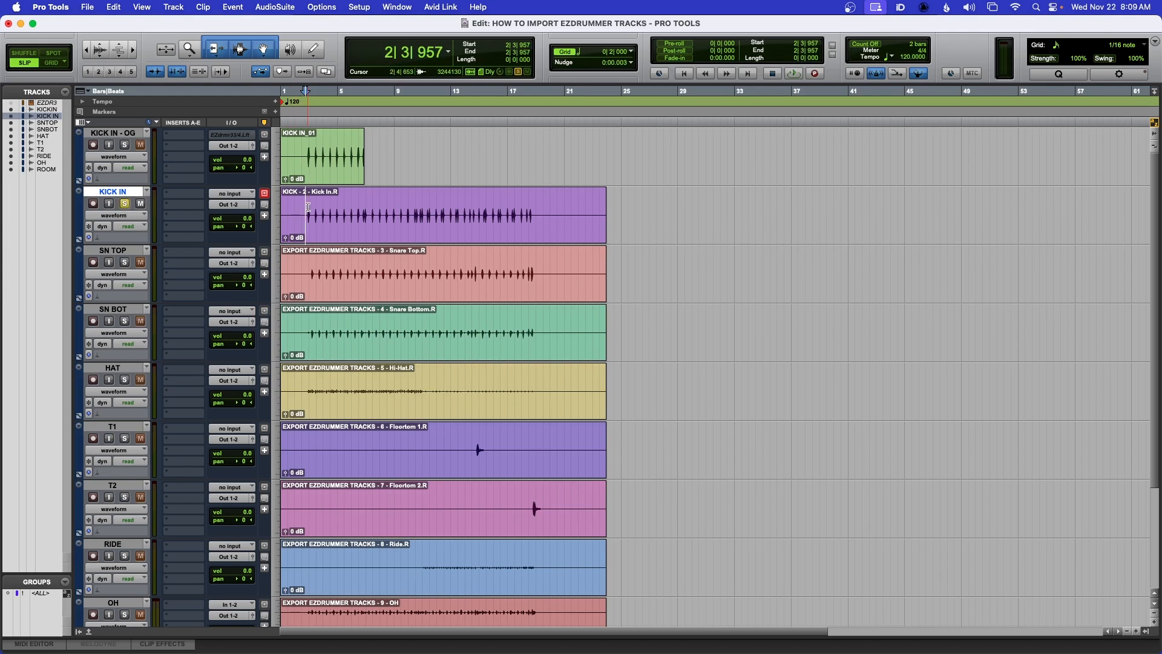
key("t")
key("t")
key("t")
scroll(381, 205, "right", 1)
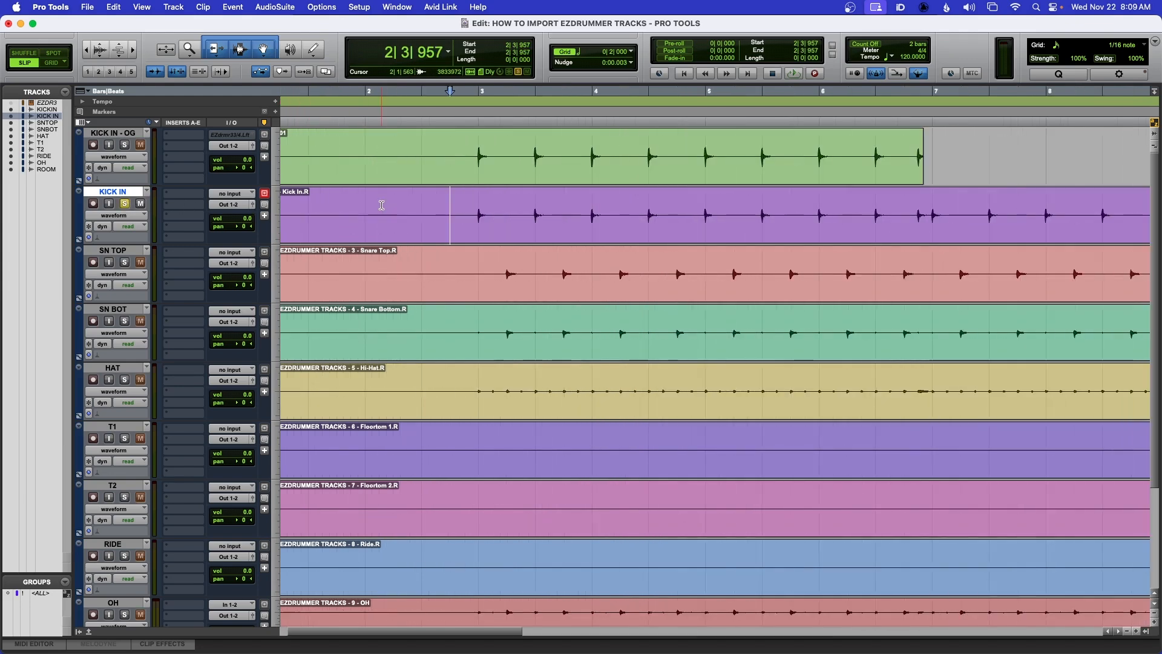
left_click(469, 205)
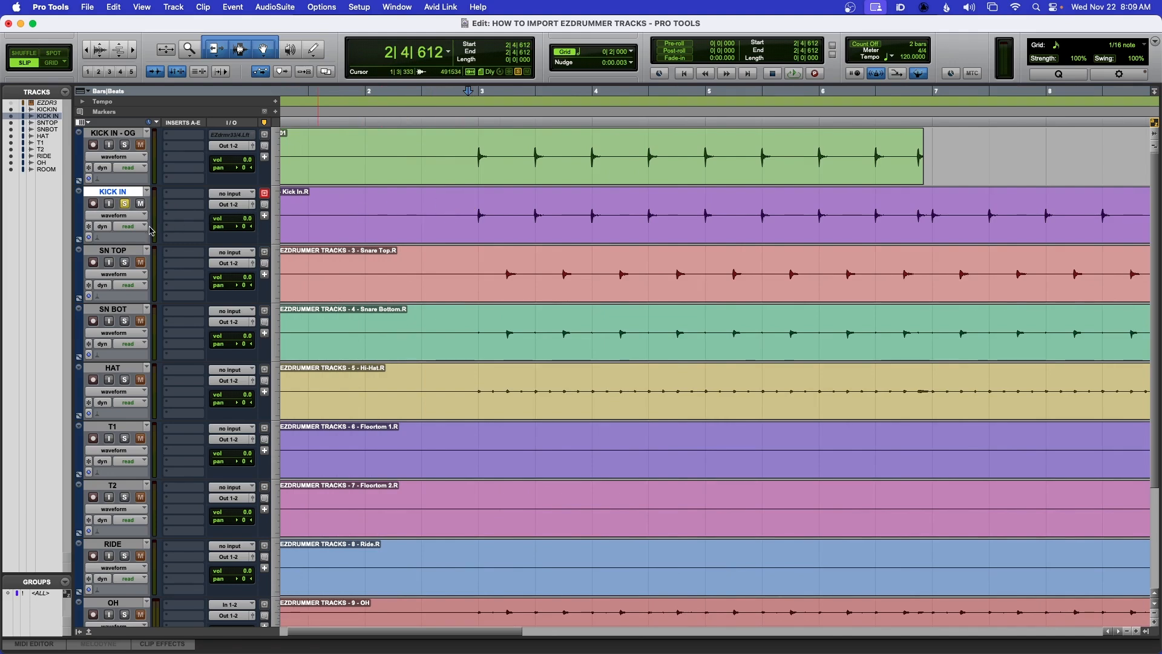
key("space")
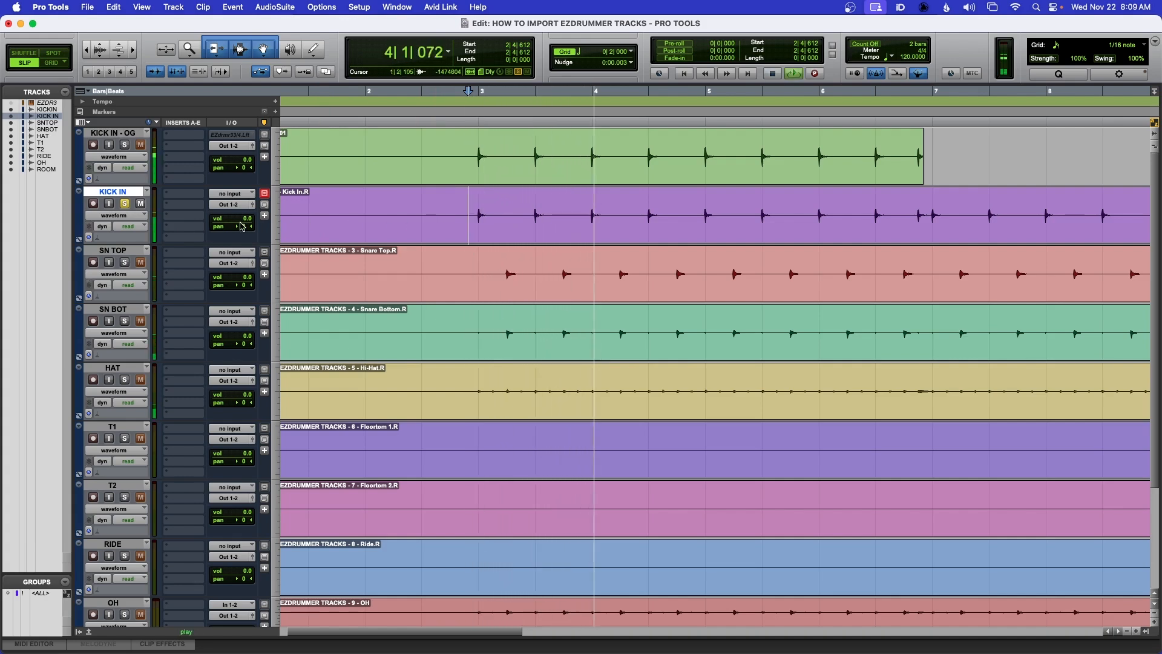
key("space")
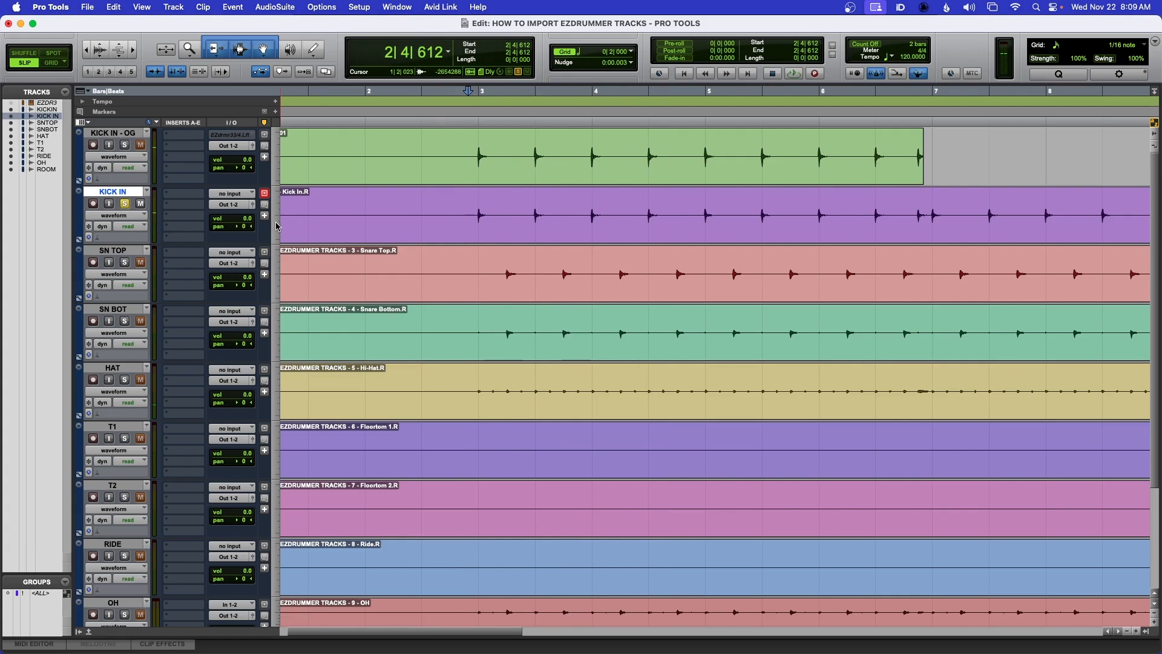
- Raise the KICK IN clip gain to +6.0 dB and play the louder kick
key("super+bracketleft")
left_click_drag(287, 239, 288, 236)
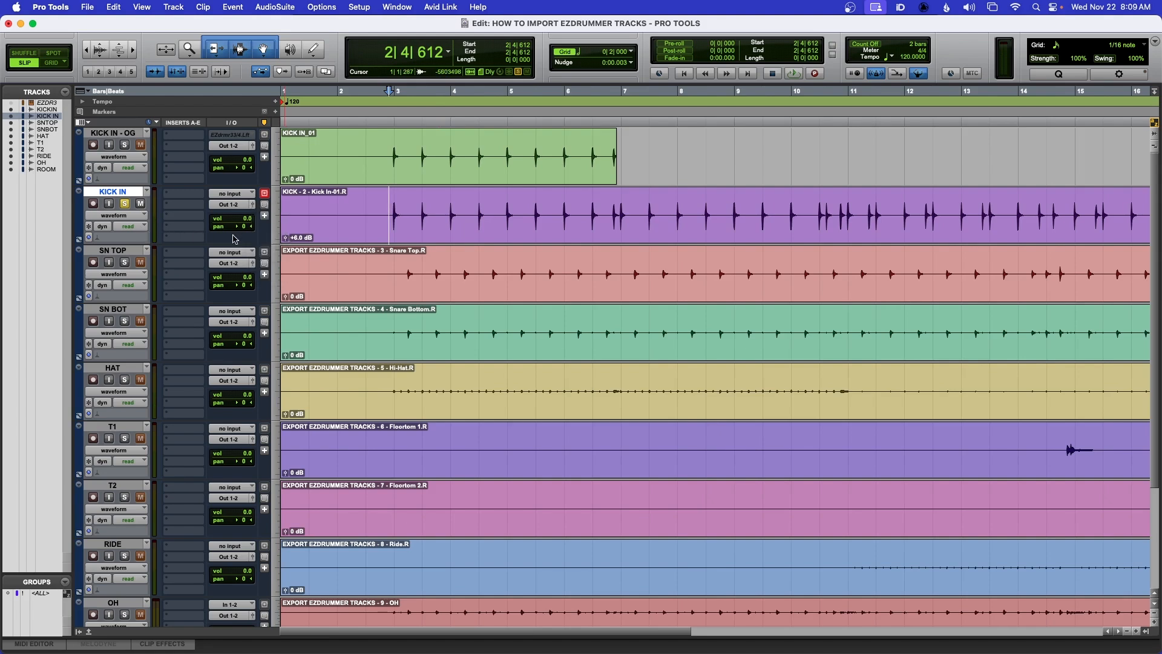
key("space")
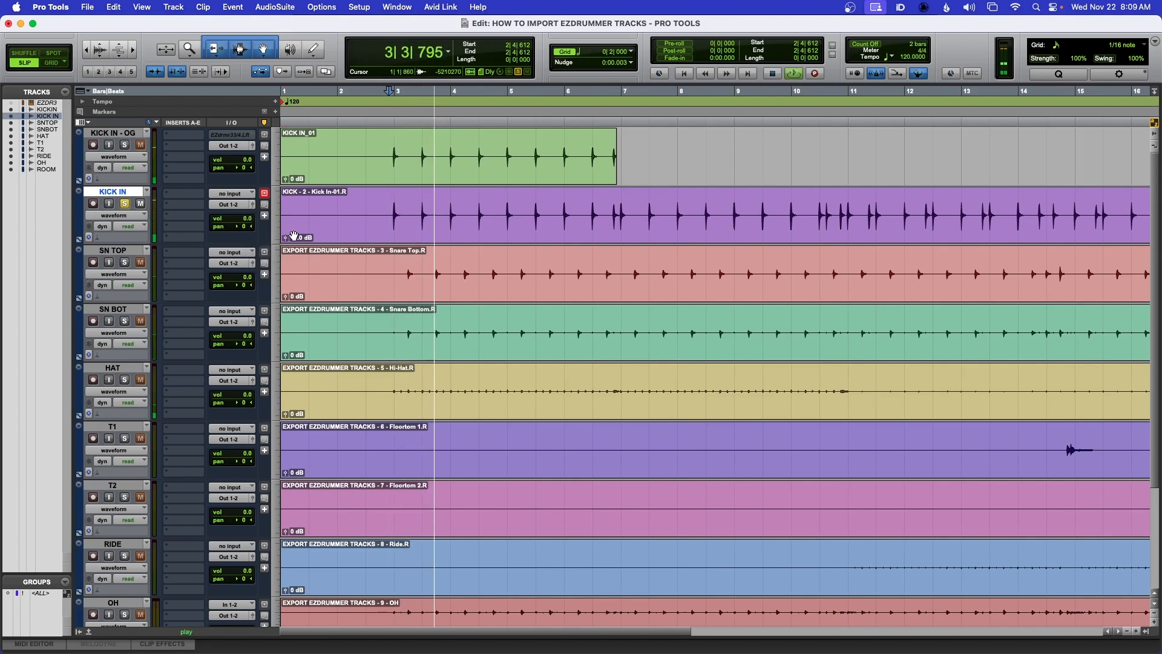
key("space")
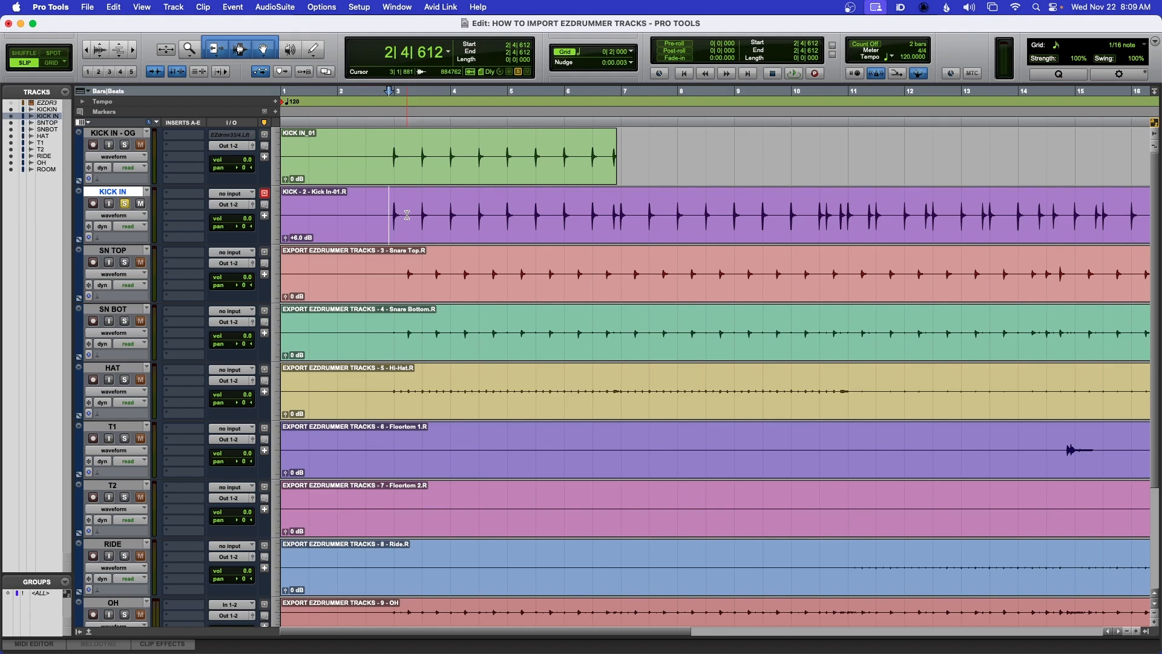
- Raise the clip gain to +3.5 dB on KICK IN - OG and to +9.5 dB on both SN TOP and SN BOT
key("r")
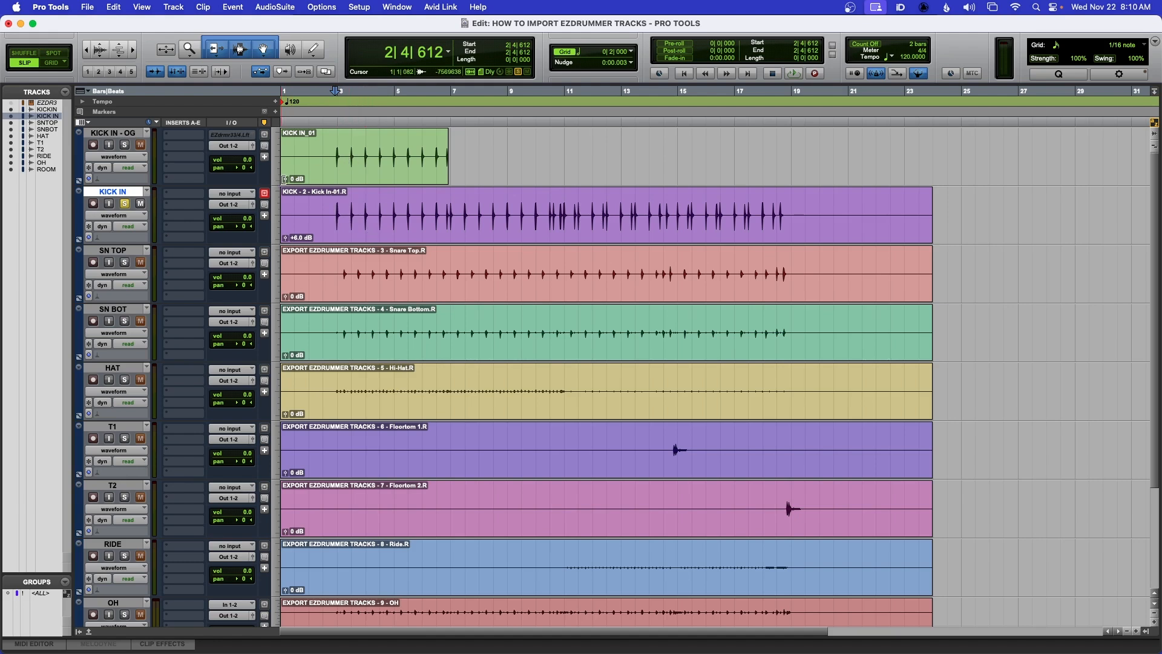
left_click_drag(284, 180, 286, 180)
left_click_drag(284, 297, 286, 294)
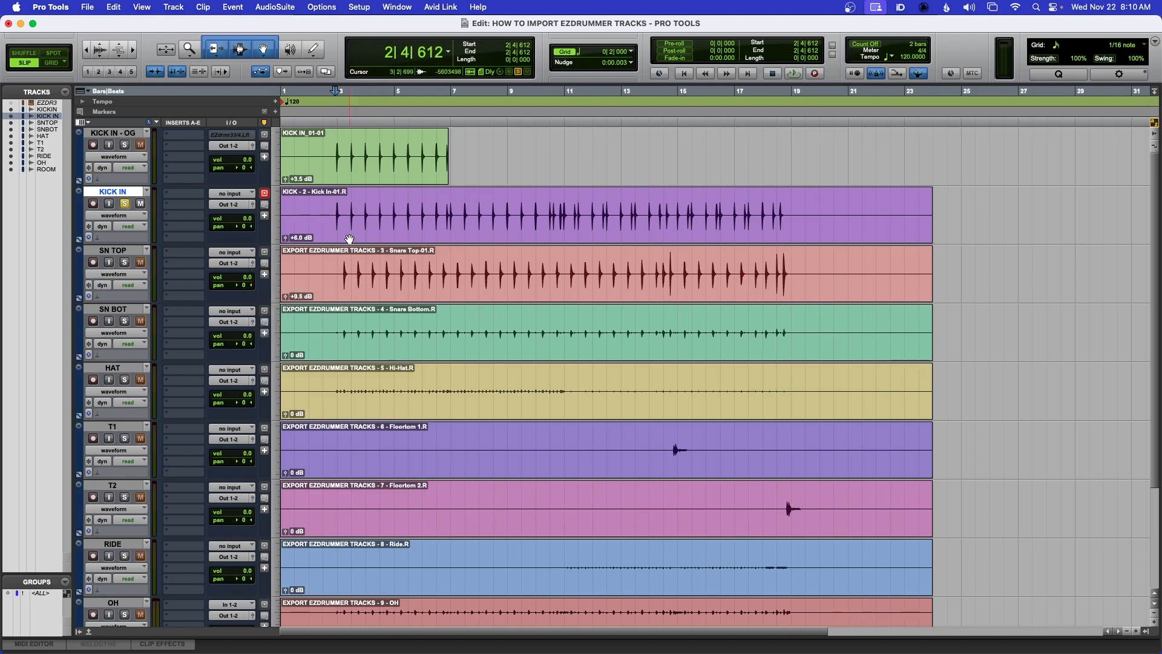
left_click(286, 296)
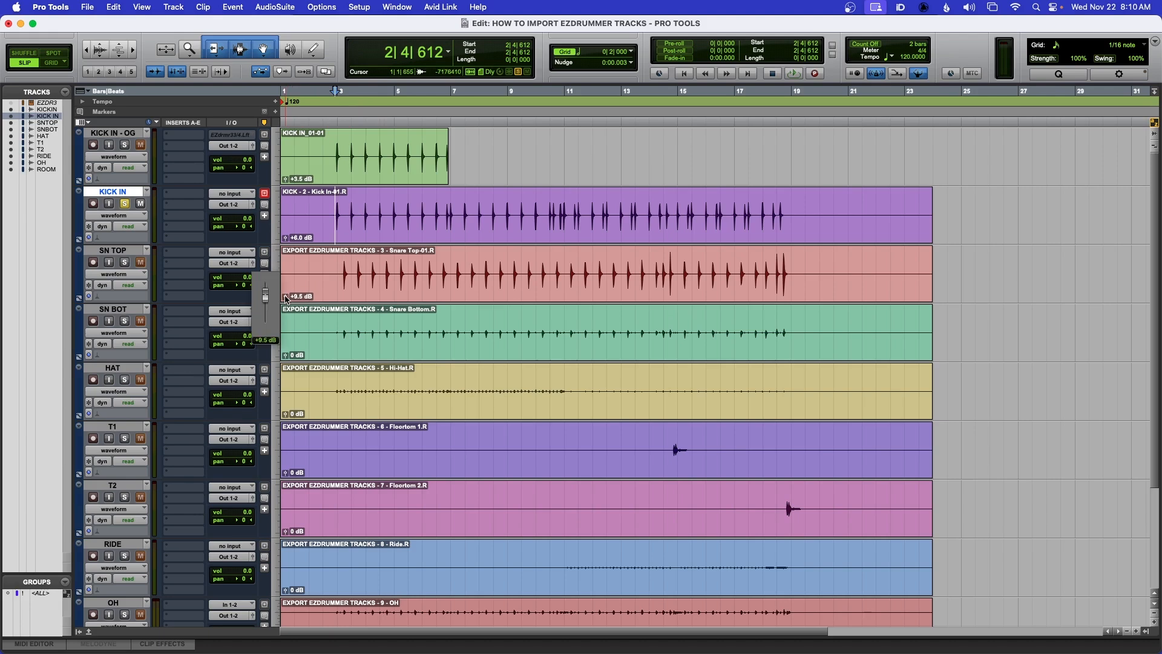
left_click_drag(286, 298, 286, 298)
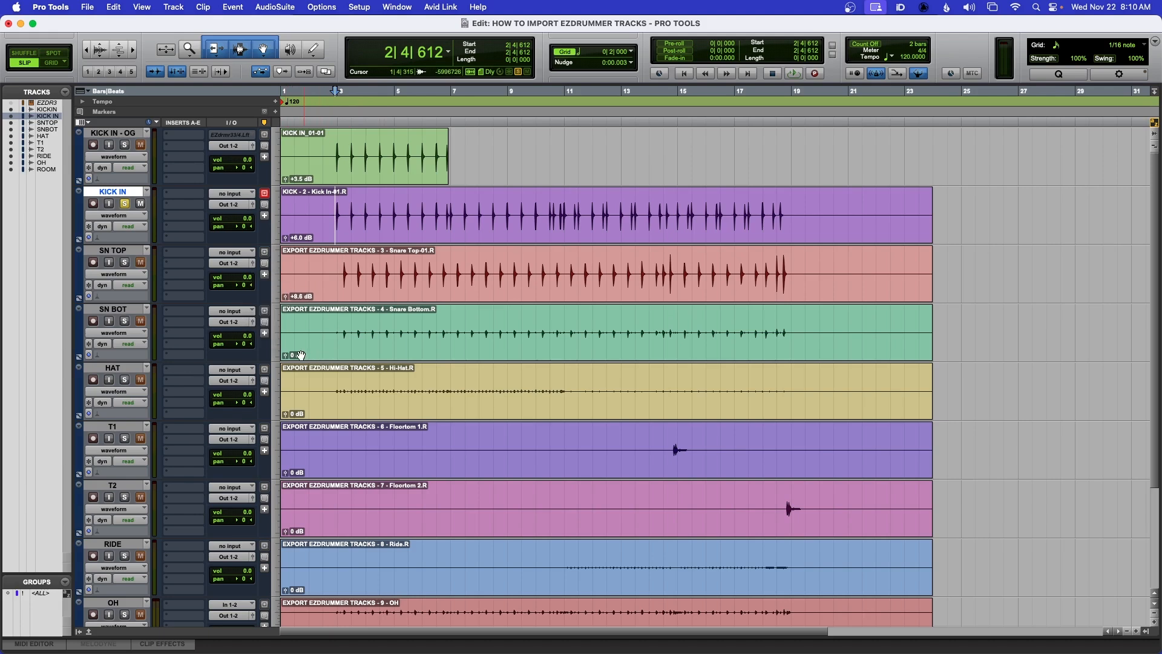
left_click(285, 298)
left_click_drag(287, 356, 288, 351)
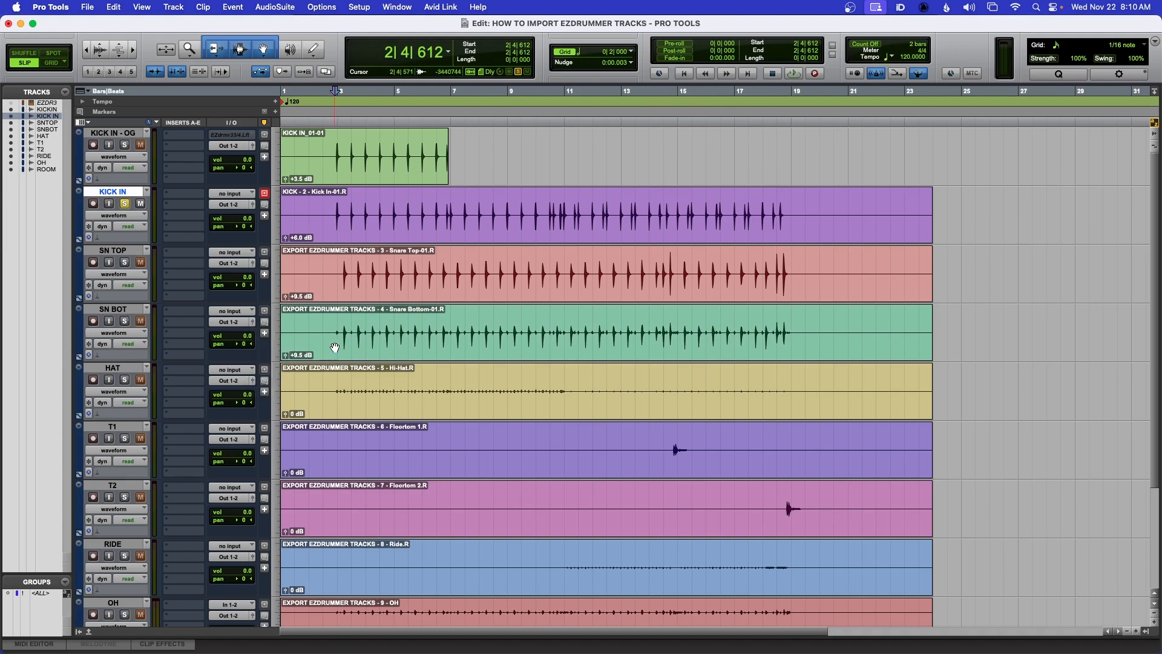
- Examine the first snare hit up close, comparing its waveform in the SN TOP and SN BOT tracks
left_click(345, 327)
key("t")
key("t")
key("t")
key("t")
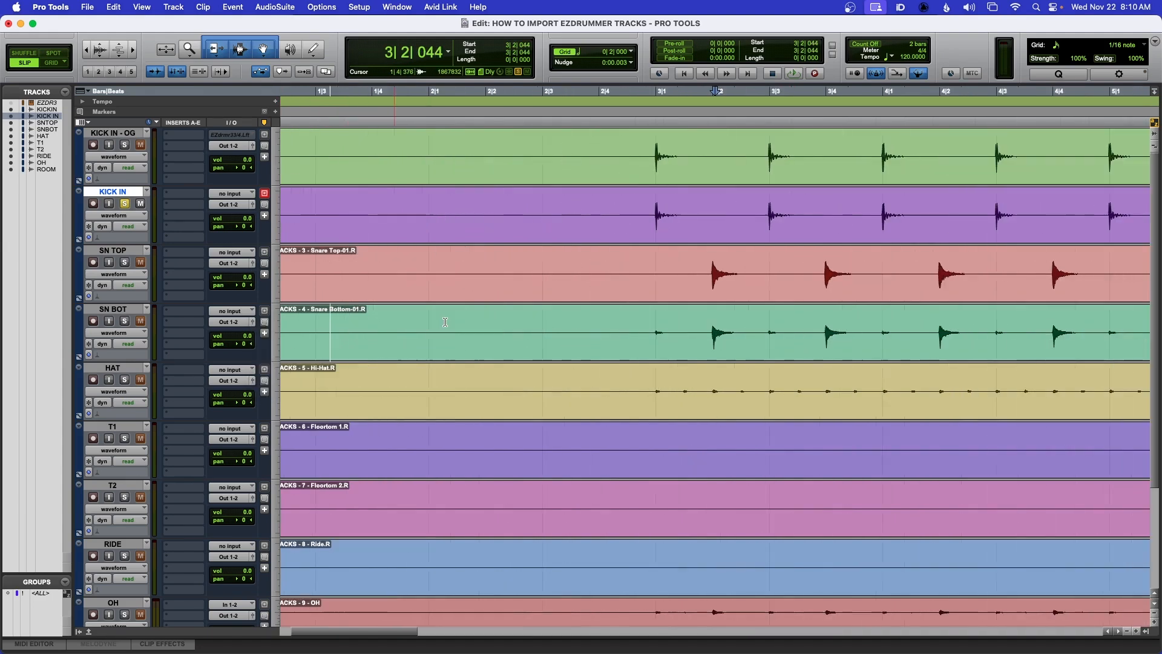
key("r")
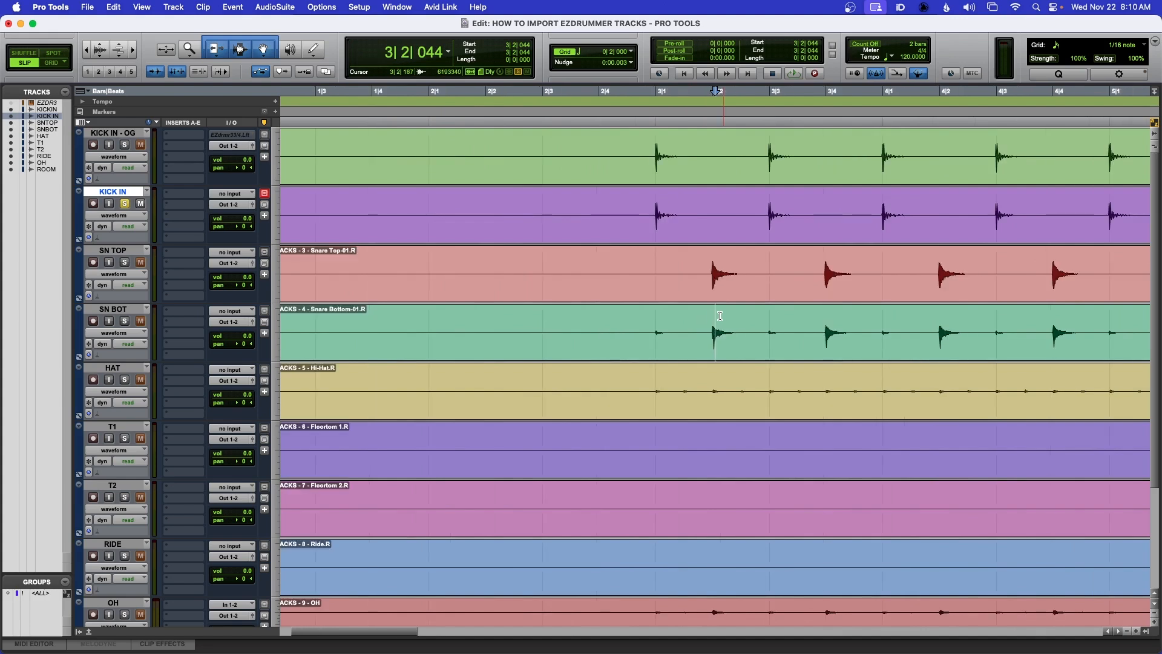
left_click_drag(706, 316, 752, 317)
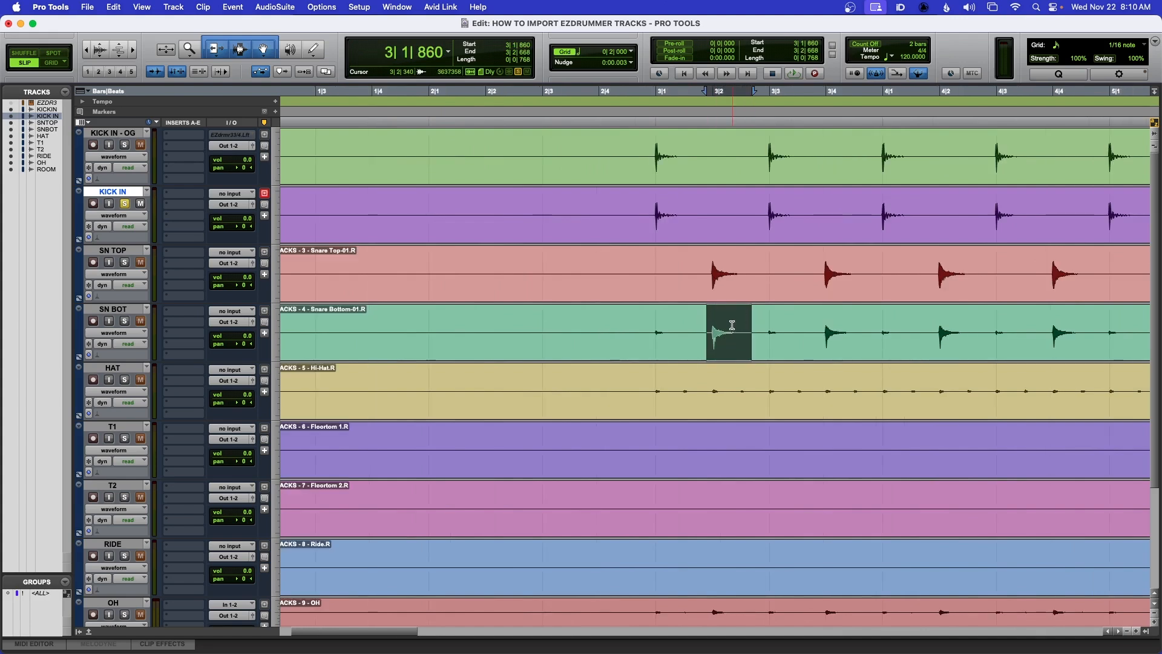
key("t")
key("t")
key("t")
key("t")
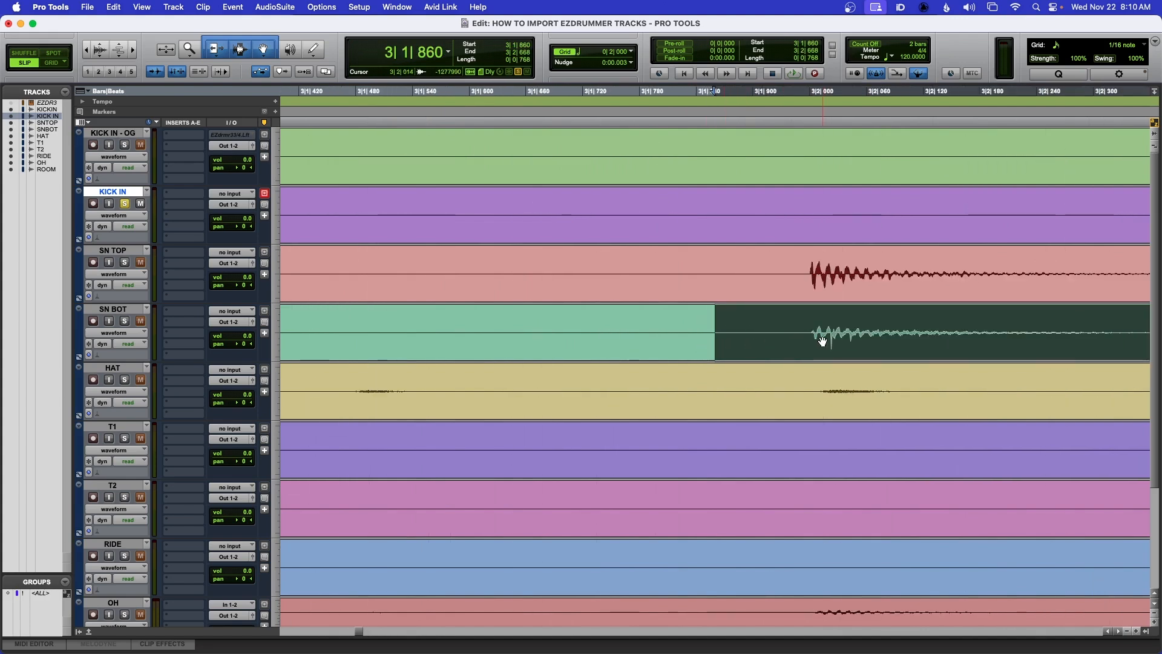
key("r")
key("r")
key("r")
key("r")
key("r")
key("r")
key("r")
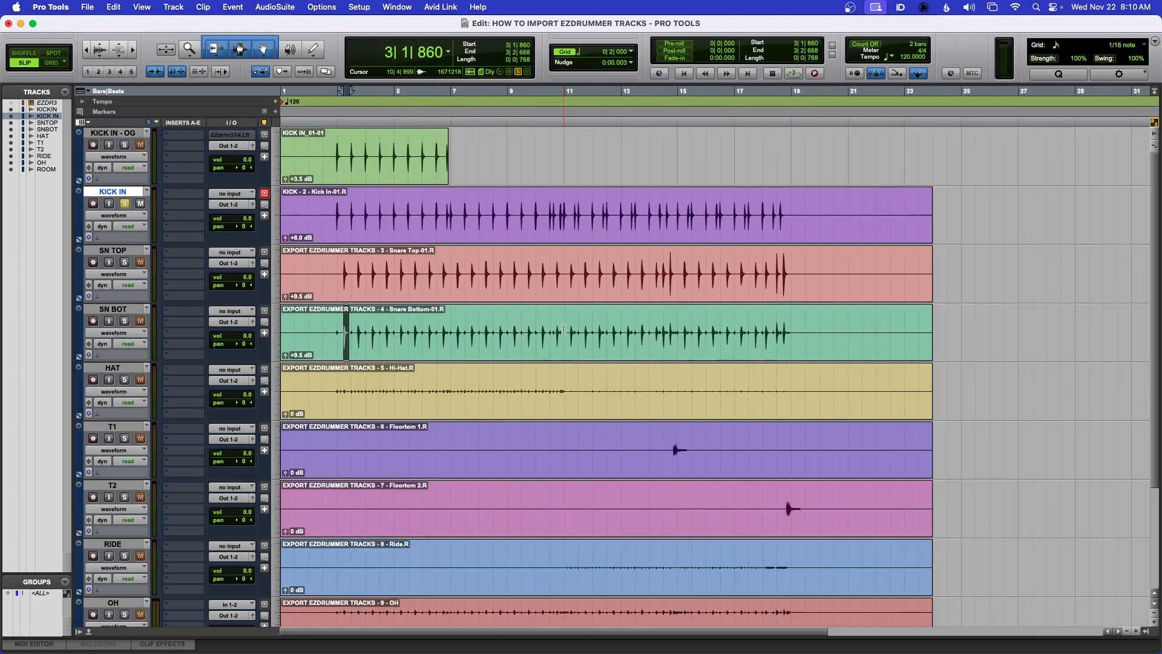
- Raise the clip gain of the HAT track's clip to +15.0 dB
left_click(342, 328)
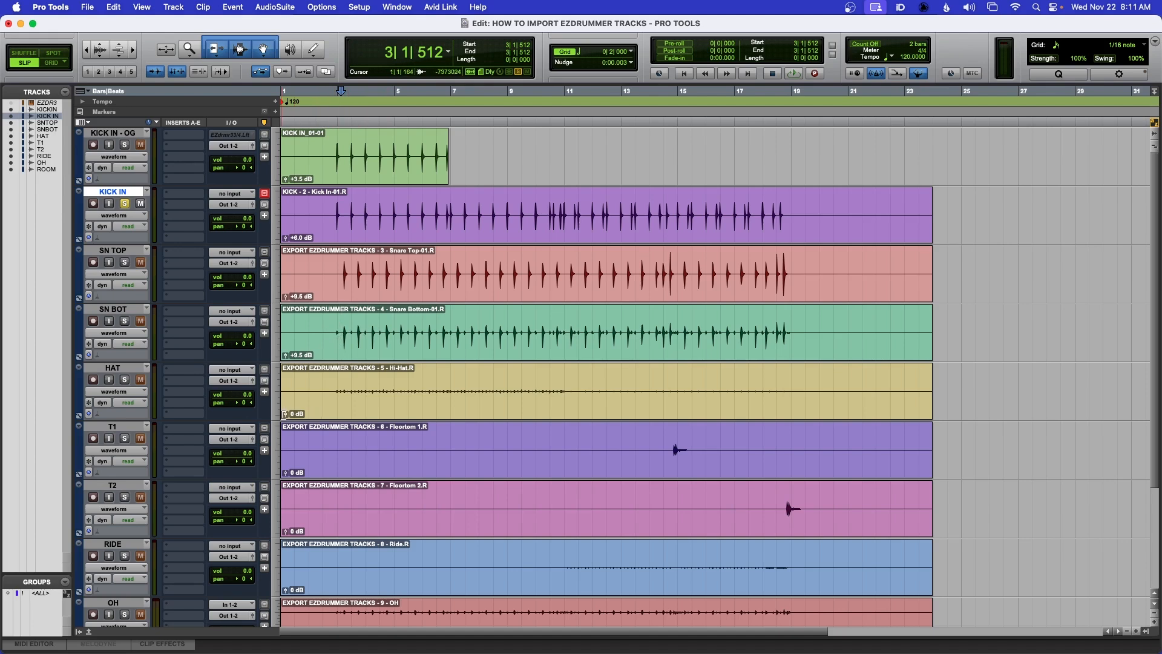
left_click_drag(286, 416, 288, 408)
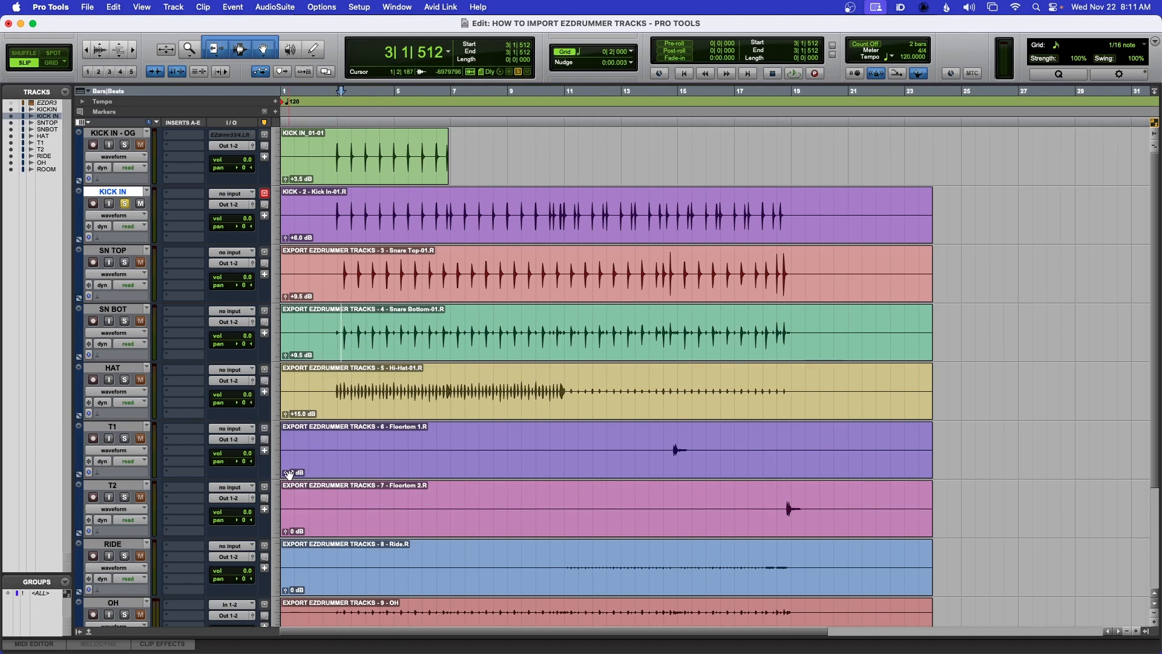
- Raise the clip gain to +8.6 dB on T1, +6.9 dB on T2 and +19.0 dB on RIDE
left_click_drag(287, 475, 288, 469)
left_click_drag(287, 533, 290, 524)
scroll(286, 528, "down", 1)
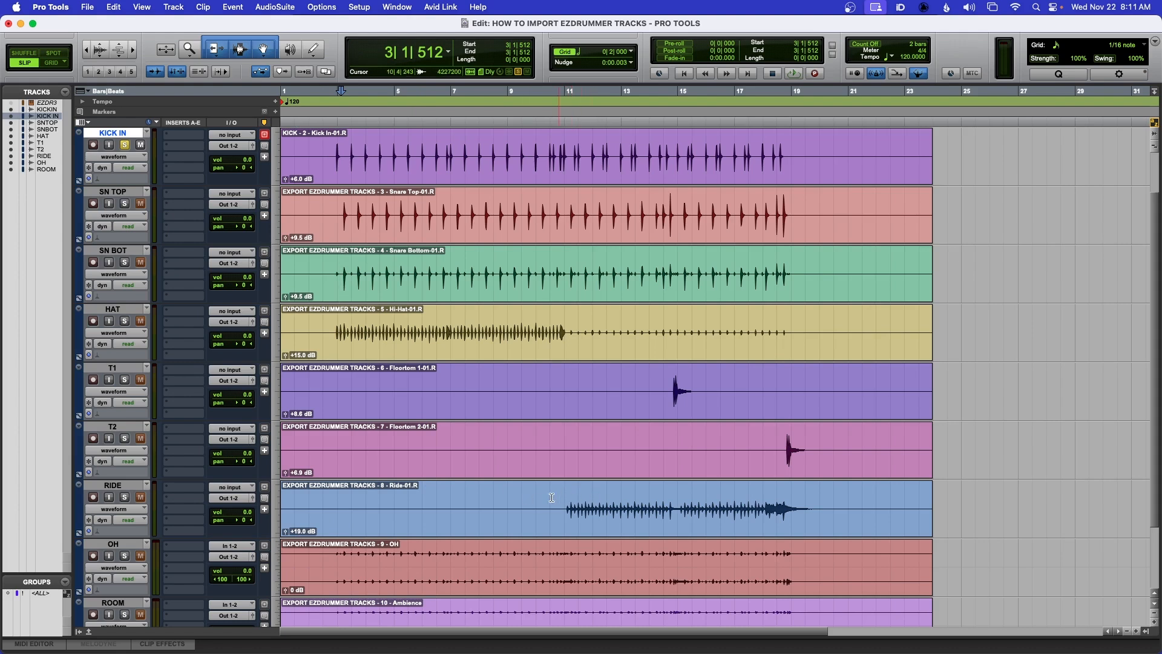
- Raise the clip gain to +8.6 dB on the OH clip and to +14.0 dB on the ROOM clip
scroll(557, 348, "down", 3)
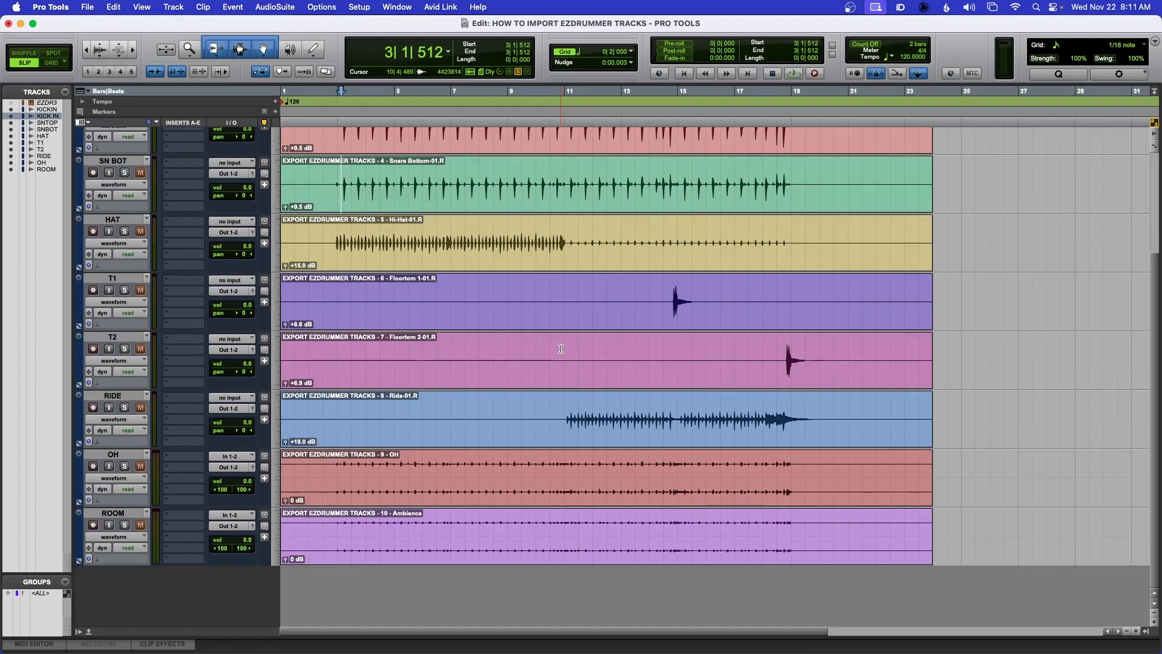
left_click_drag(285, 501, 288, 498)
left_click_drag(286, 563, 288, 553)
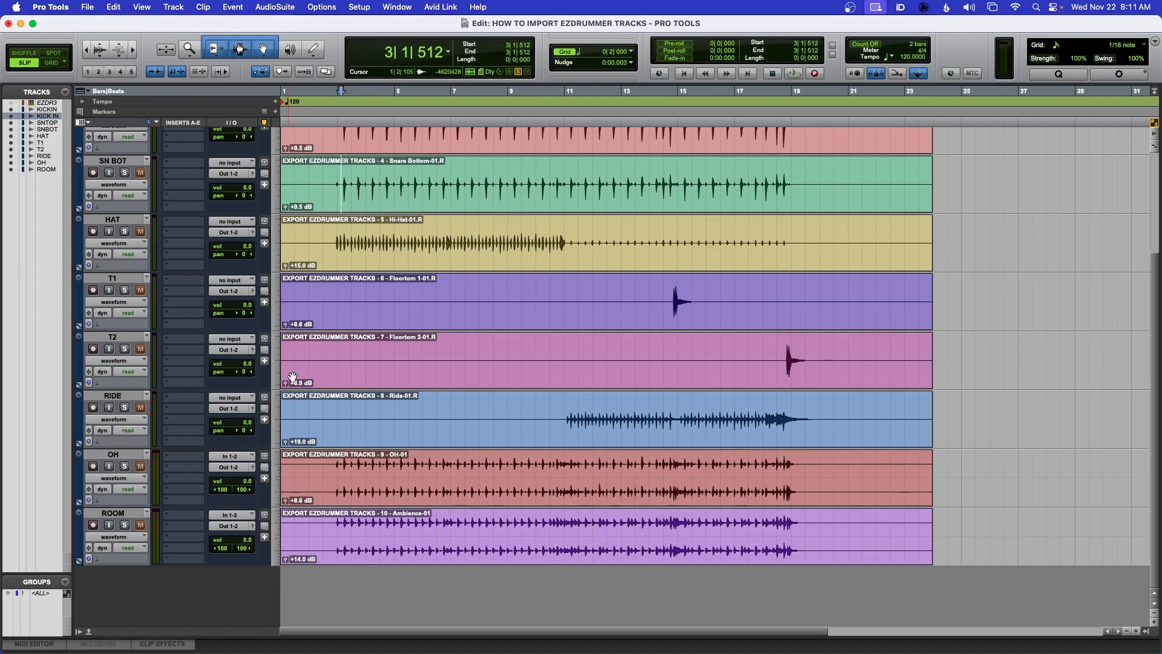
- Take the KICK IN track out of solo and place the playback cursor just before its first kick hit
scroll(351, 339, "up", 5)
key("r")
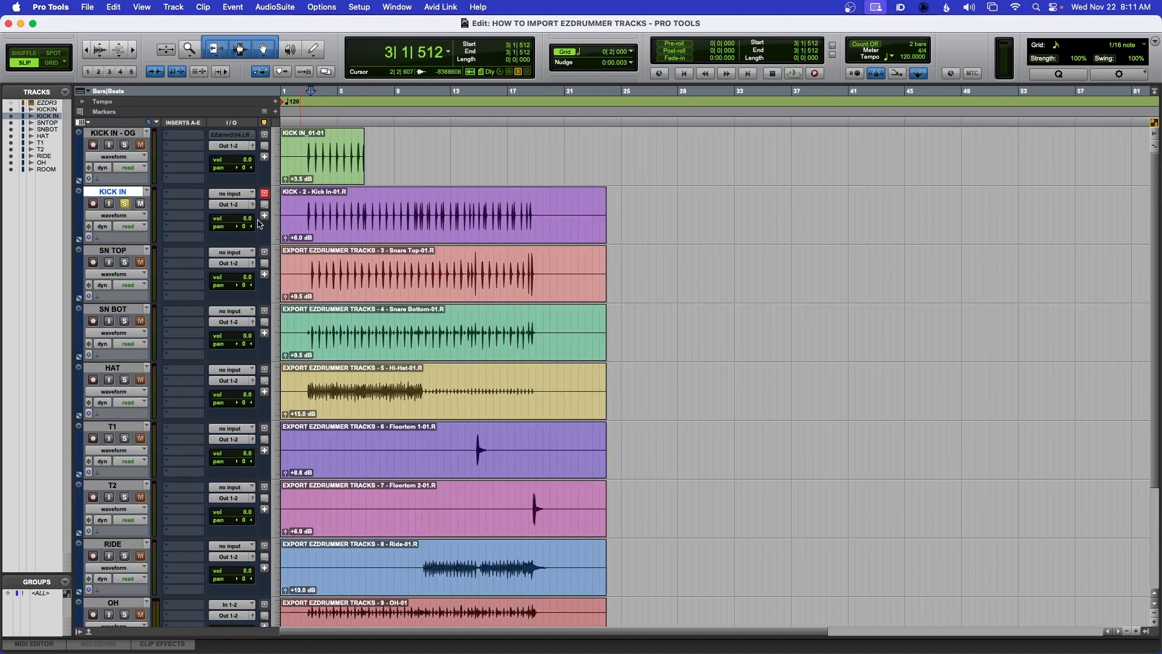
left_click(125, 205)
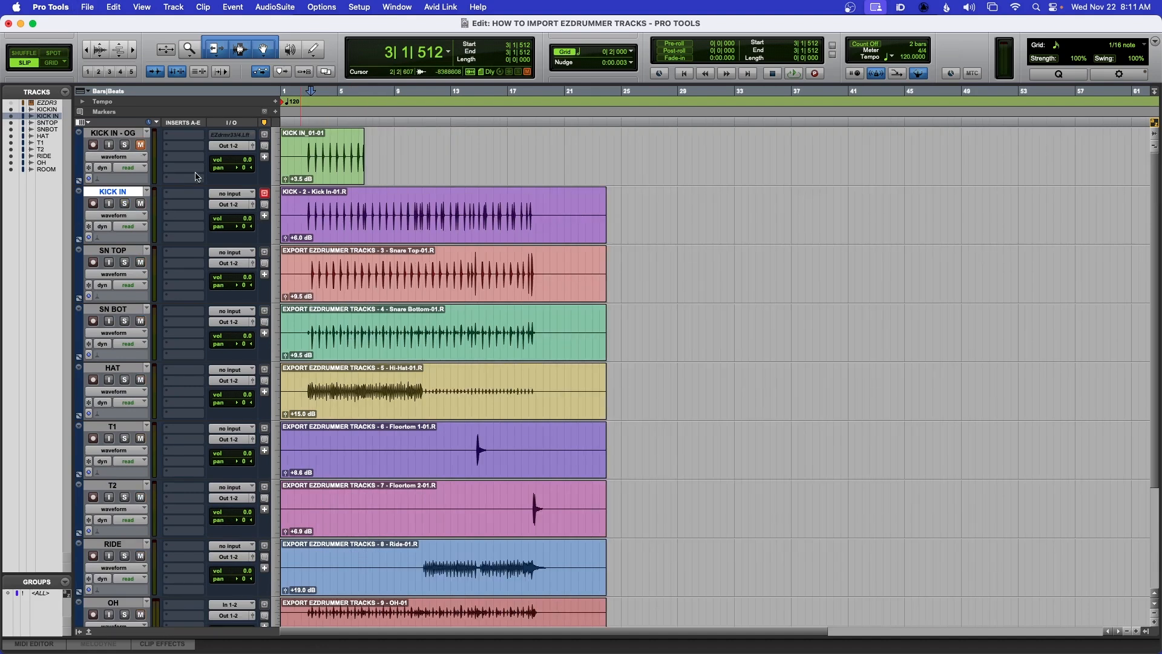
left_click(306, 207)
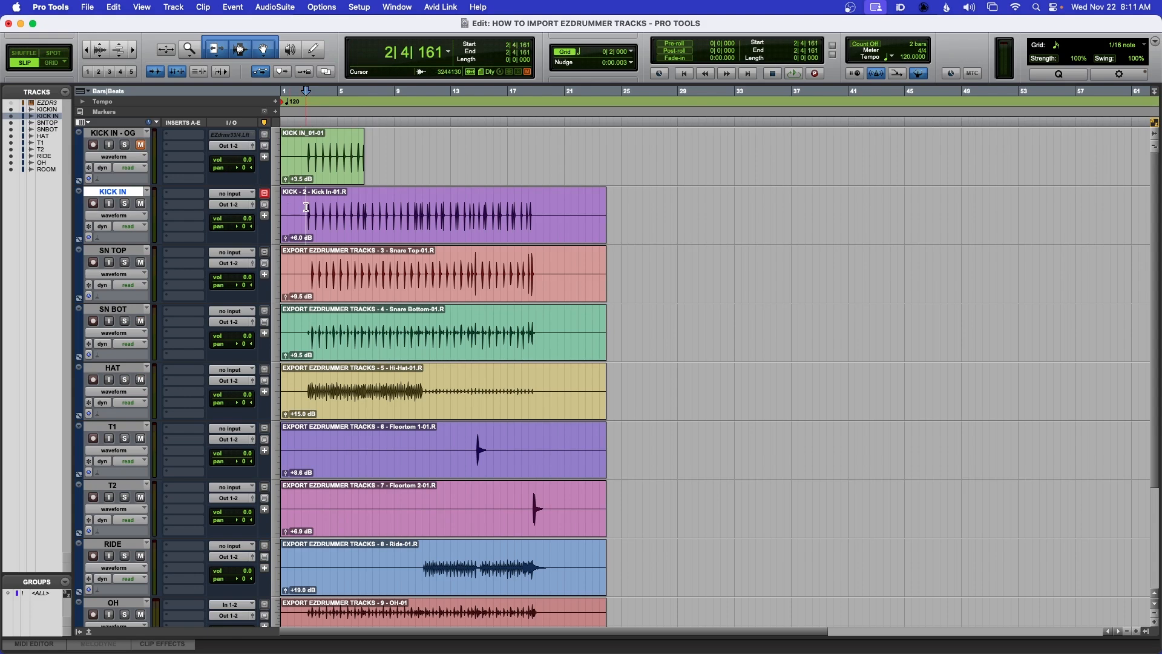
- Play all the drum tracks together from just before the first kick and check their levels
scroll(320, 253, "down", 2)
scroll(320, 255, "up", 2)
scroll(368, 440, "down", 3)
scroll(369, 431, "up", 3)
key("space")
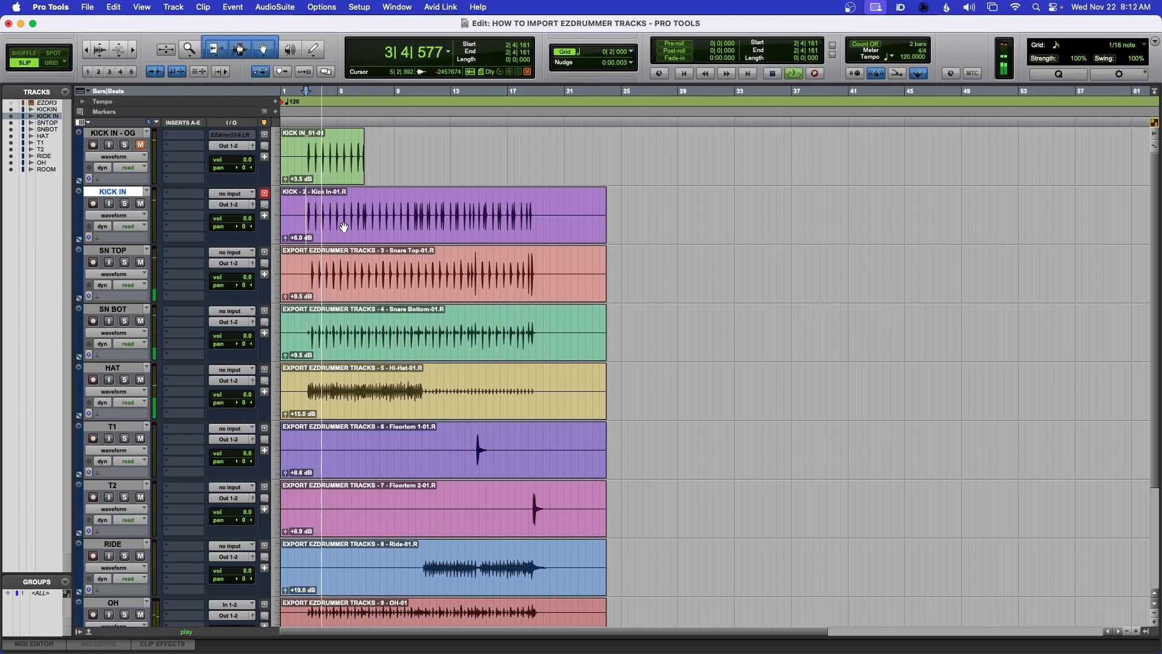
scroll(342, 227, "down", 5)
scroll(349, 229, "up", 3)
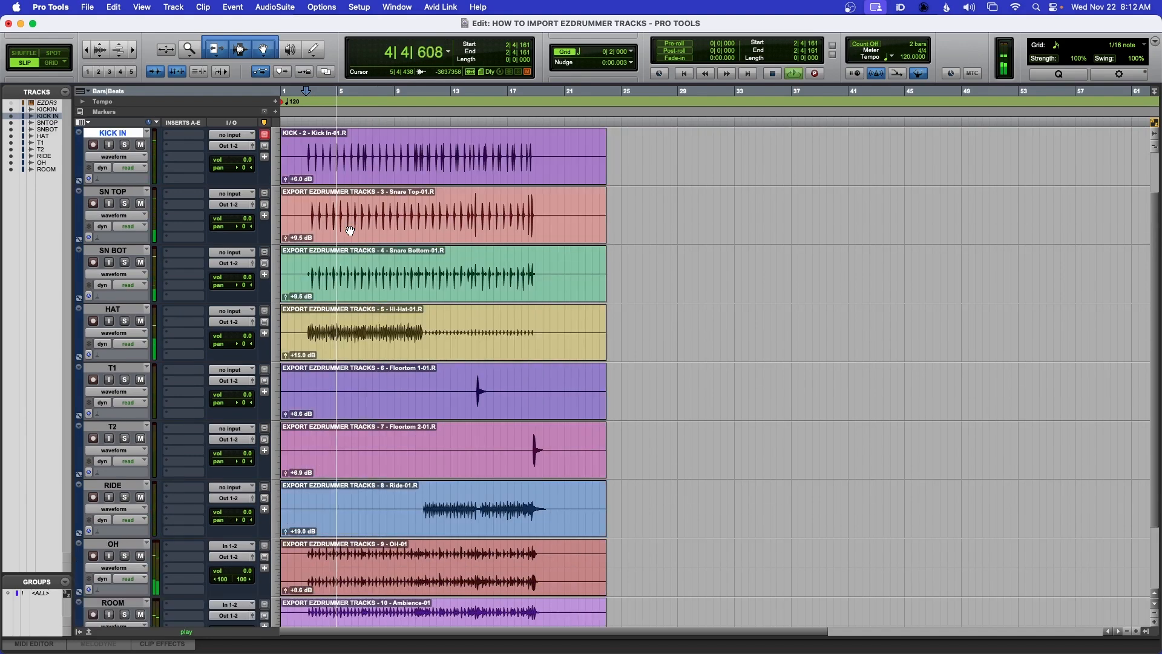
scroll(349, 231, "up", 2)
key("t")
key("t")
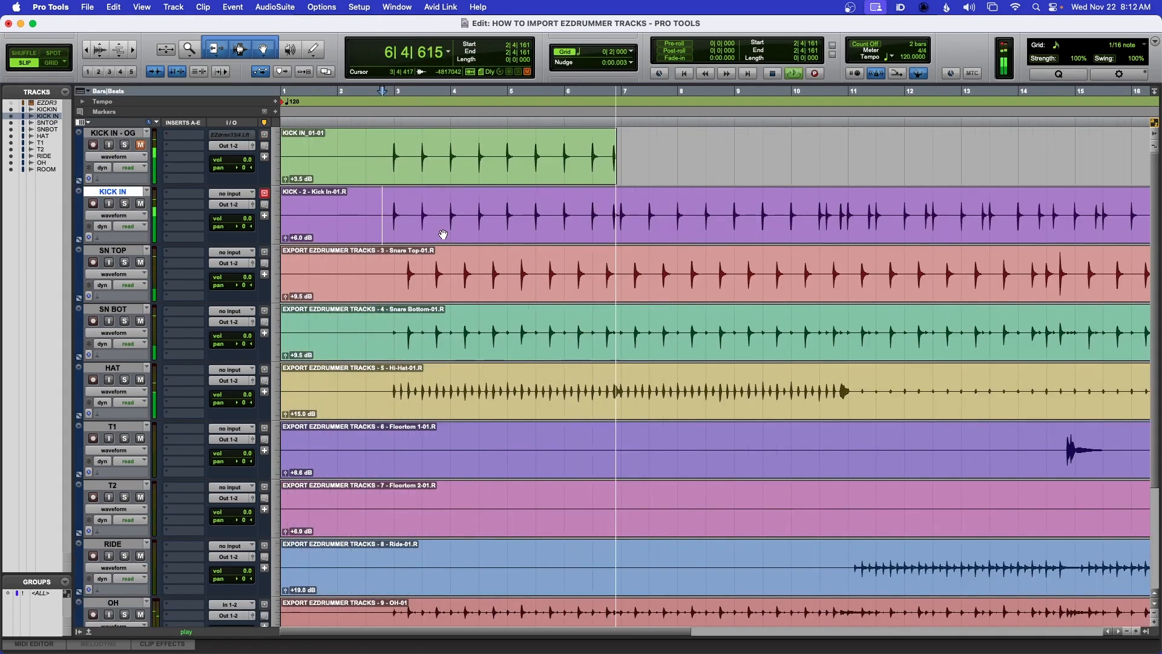
key("space")
key("r")
key("r")
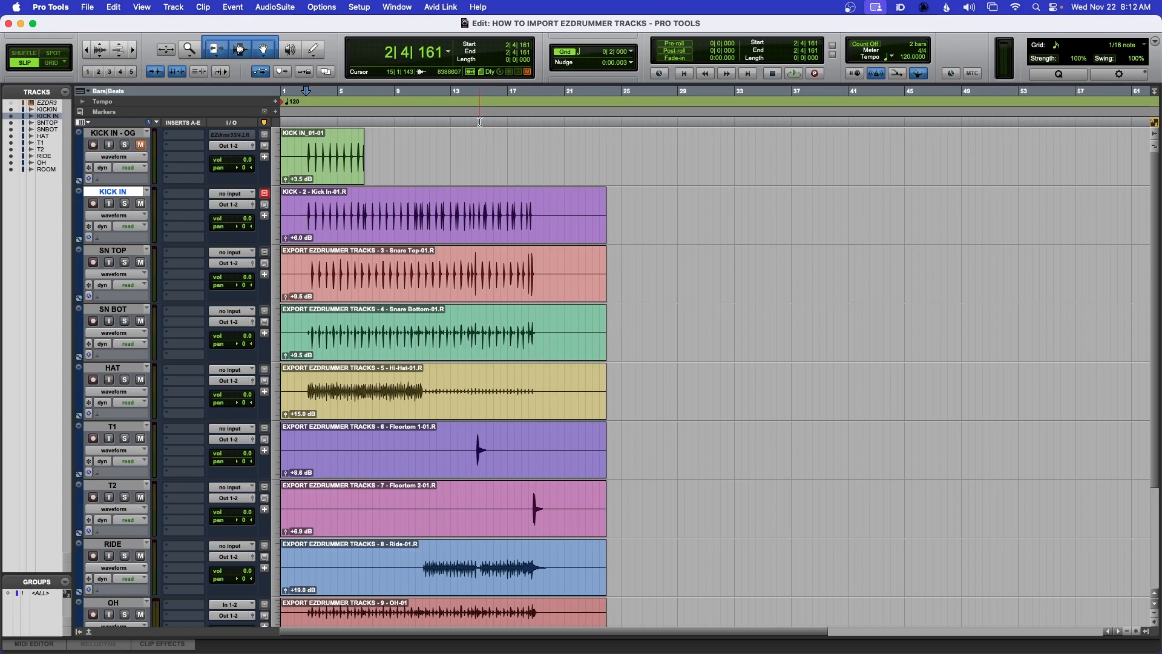
- Delete the KICK IN - OG track from the session
right_click(118, 134)
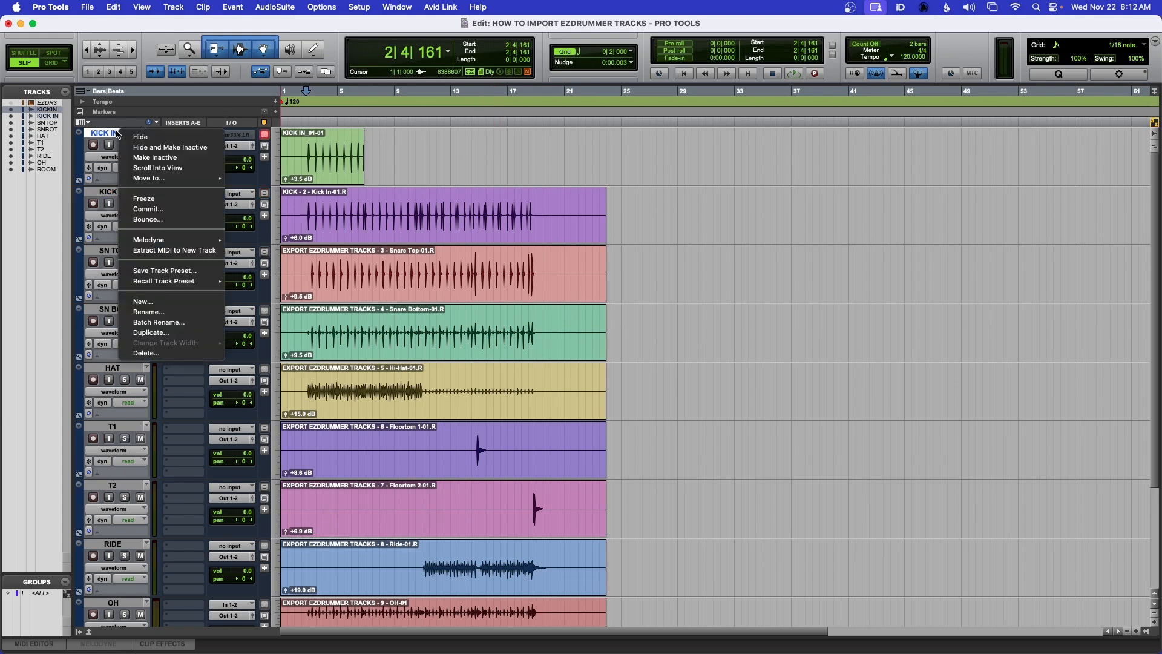
left_click(171, 355)
key("Return")
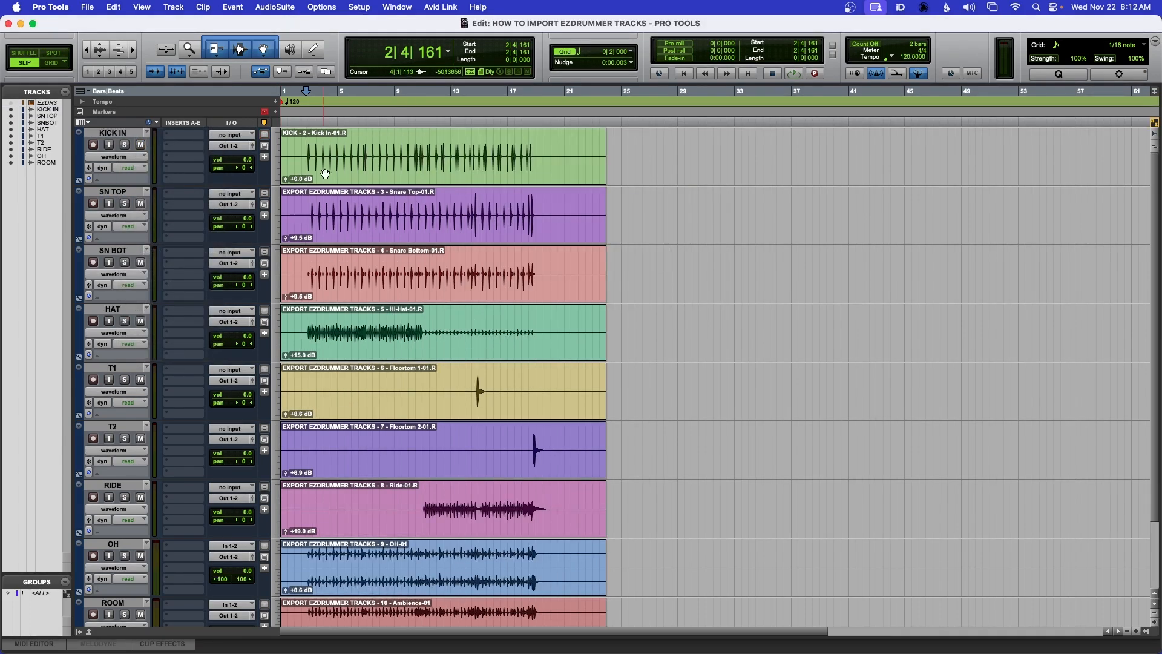
- Look over the clips and waveforms on all the drum tracks from KICK IN to ROOM
scroll(382, 437, "down", 2)
scroll(382, 438, "up", 2)
scroll(382, 439, "down", 3)
scroll(382, 439, "up", 3)
scroll(362, 352, "down", 3)
scroll(362, 352, "up", 3)
scroll(362, 354, "down", 2)
- In the Mix window, create one stereo audio track after ROOM and name it PRINT
key("super+equal")
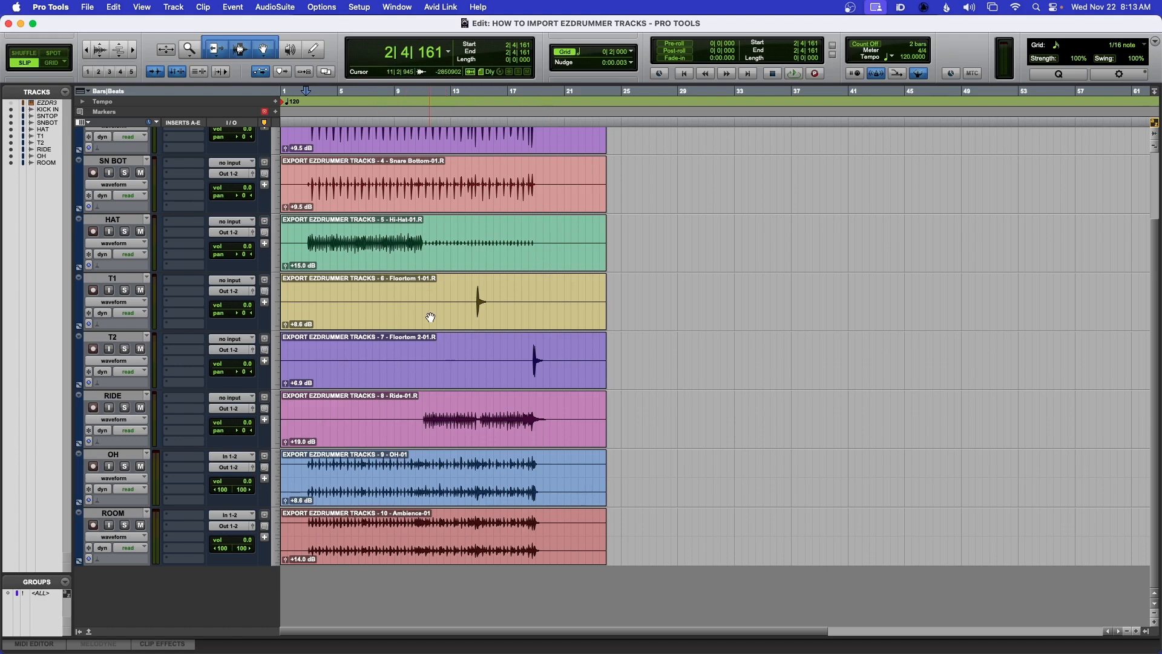
key("super+equal")
left_click(333, 557)
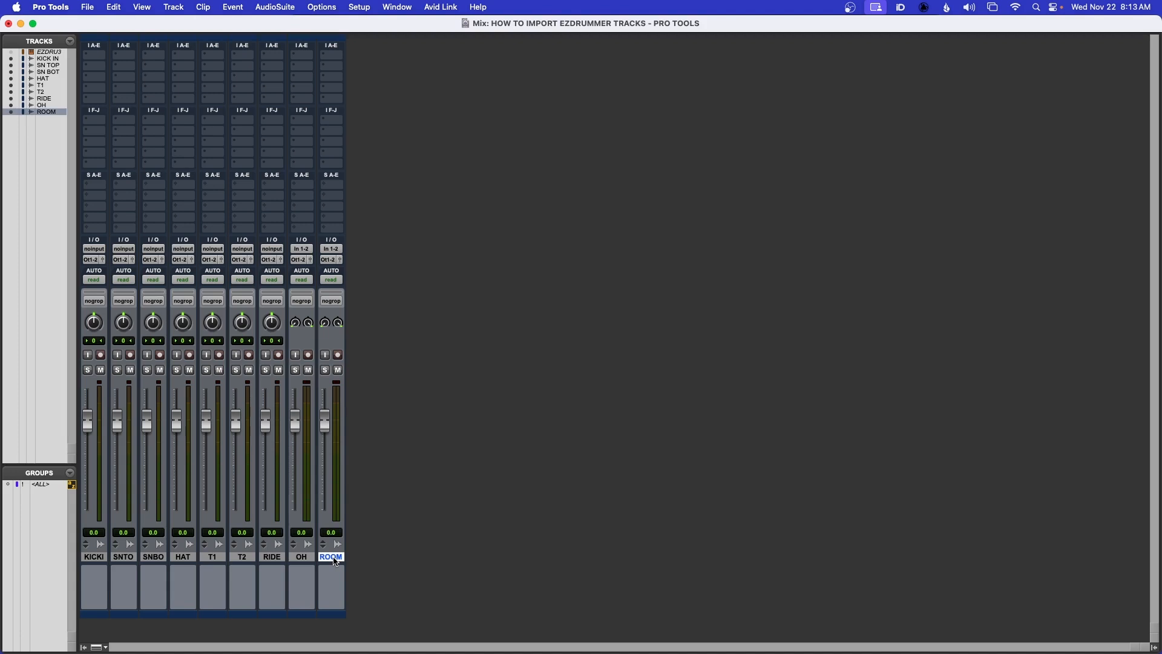
key("super+shift+n")
key("super+Down")
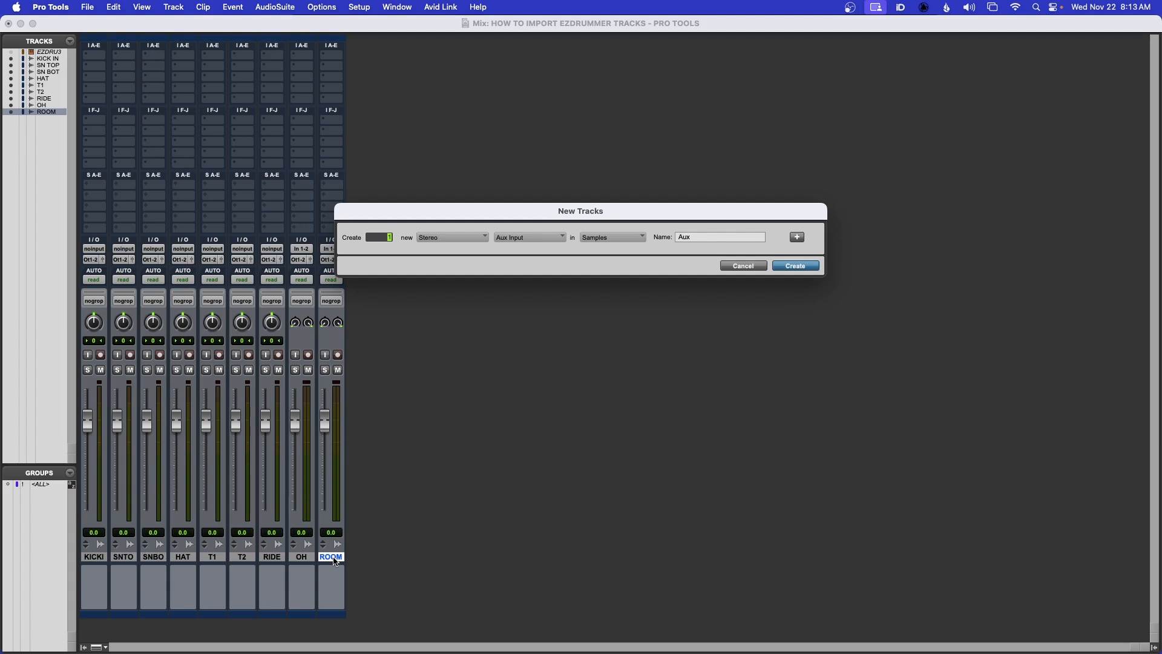
key("super+Up")
key("Return")
double_click(367, 557)
type("PRINT")
key("Return")
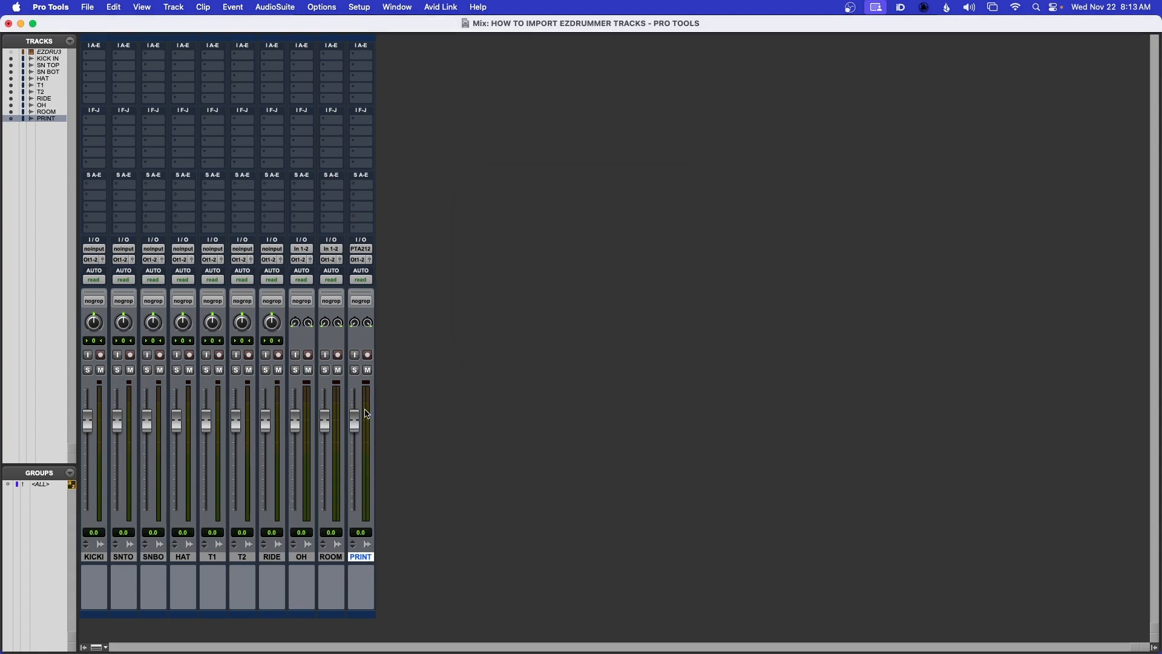
- Enable input monitoring on the PRINT track, set its input to Bus 1-2 and rename that bus MIX
left_click(356, 354)
left_click(362, 249)
left_click(430, 260)
right_click(362, 249)
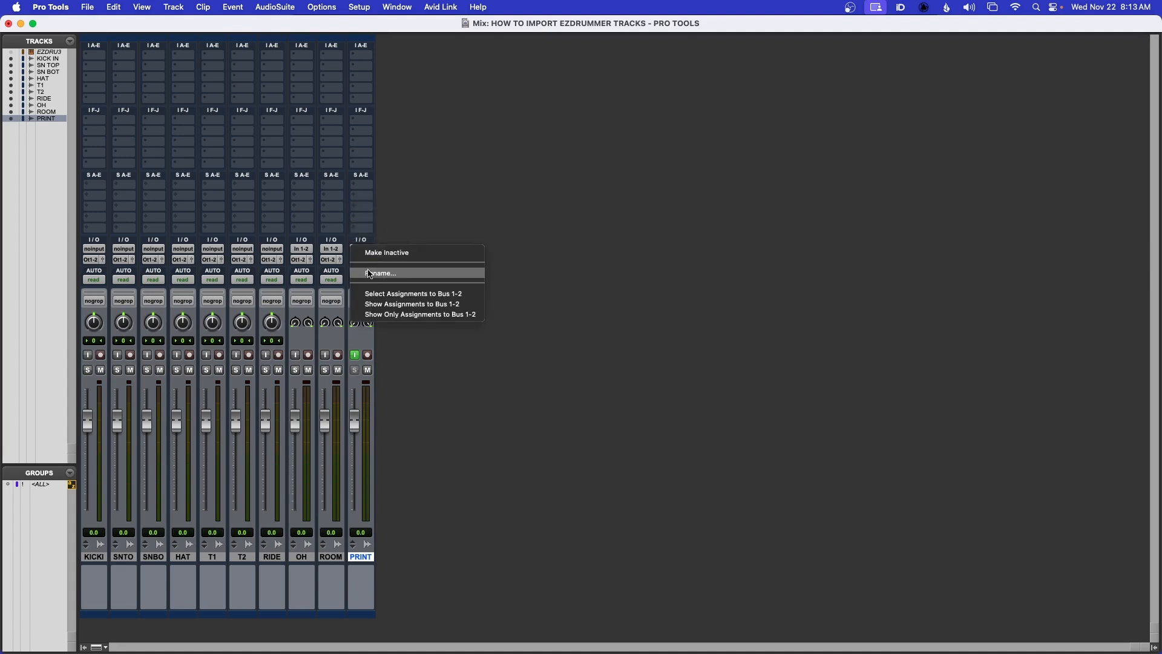
left_click(370, 273)
type("MIX")
key("Return")
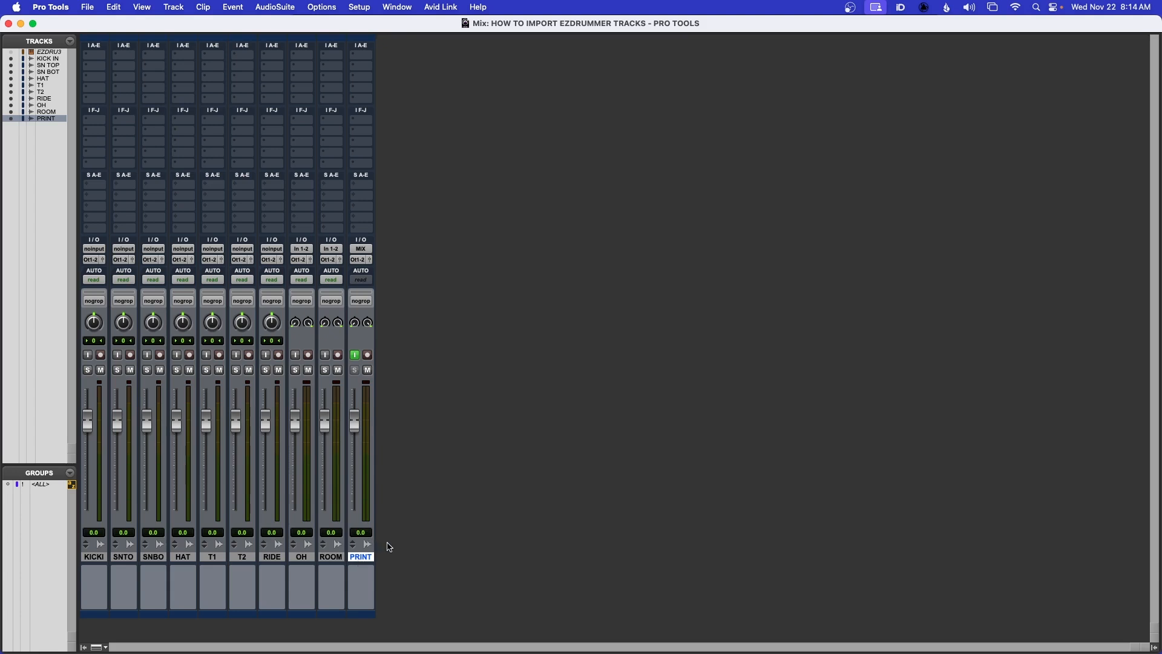
- Create a stereo master fader after ROOM and name it MIX
left_click(327, 559)
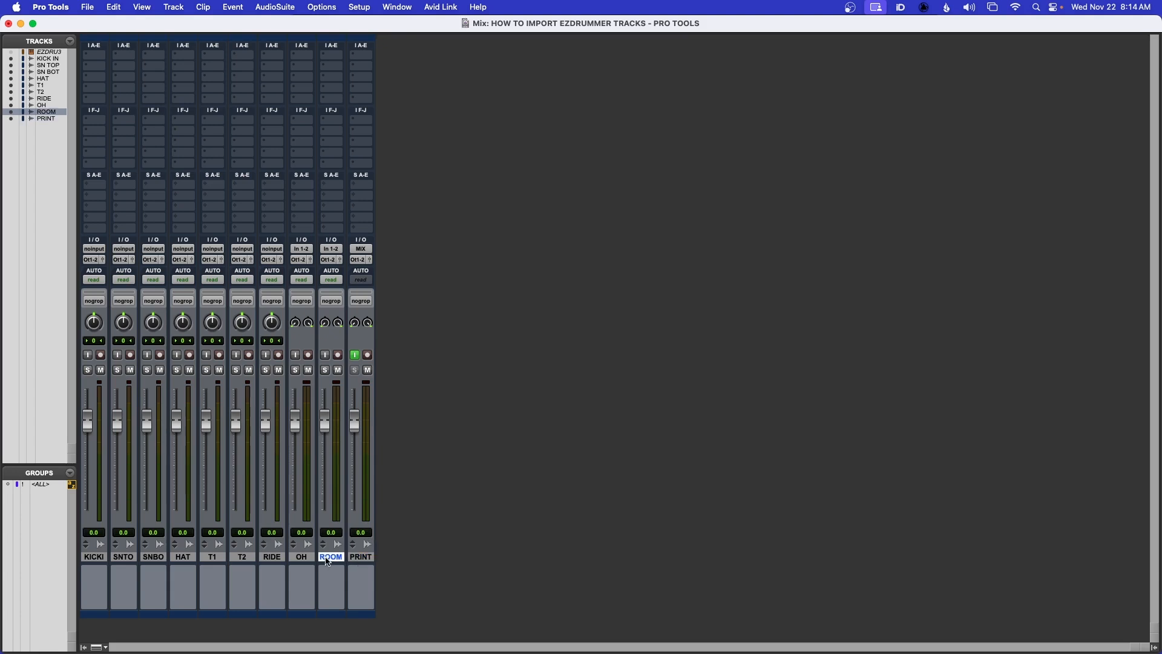
key("shift+super+n")
key("super+Down")
key("super+Down")
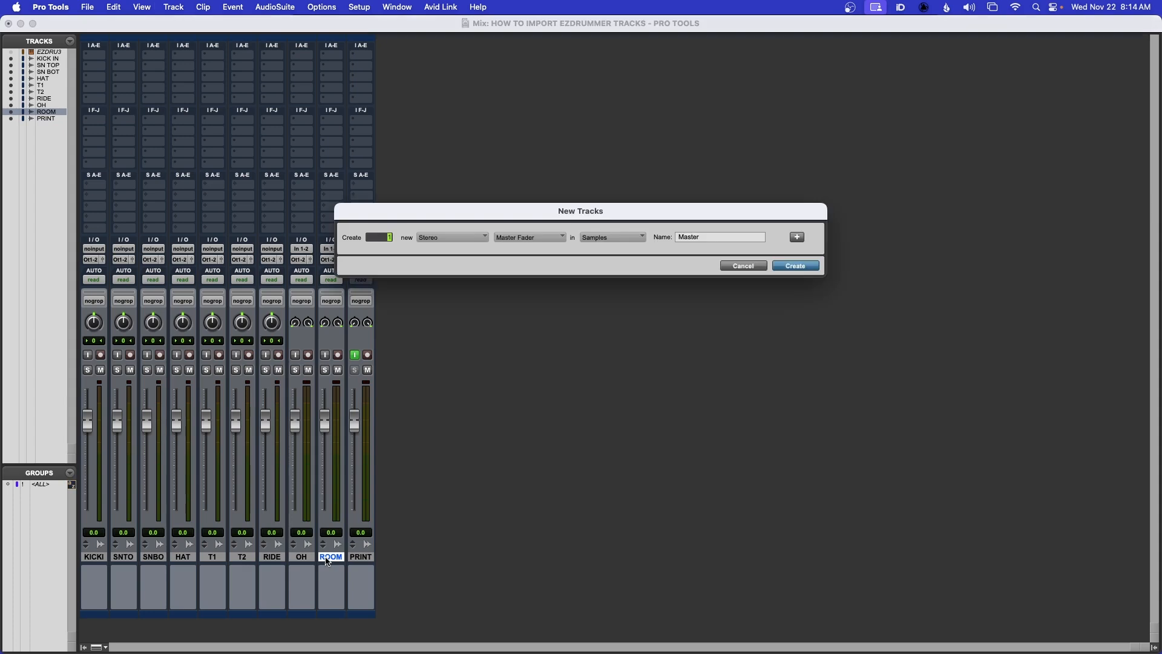
key("Return")
double_click(361, 556)
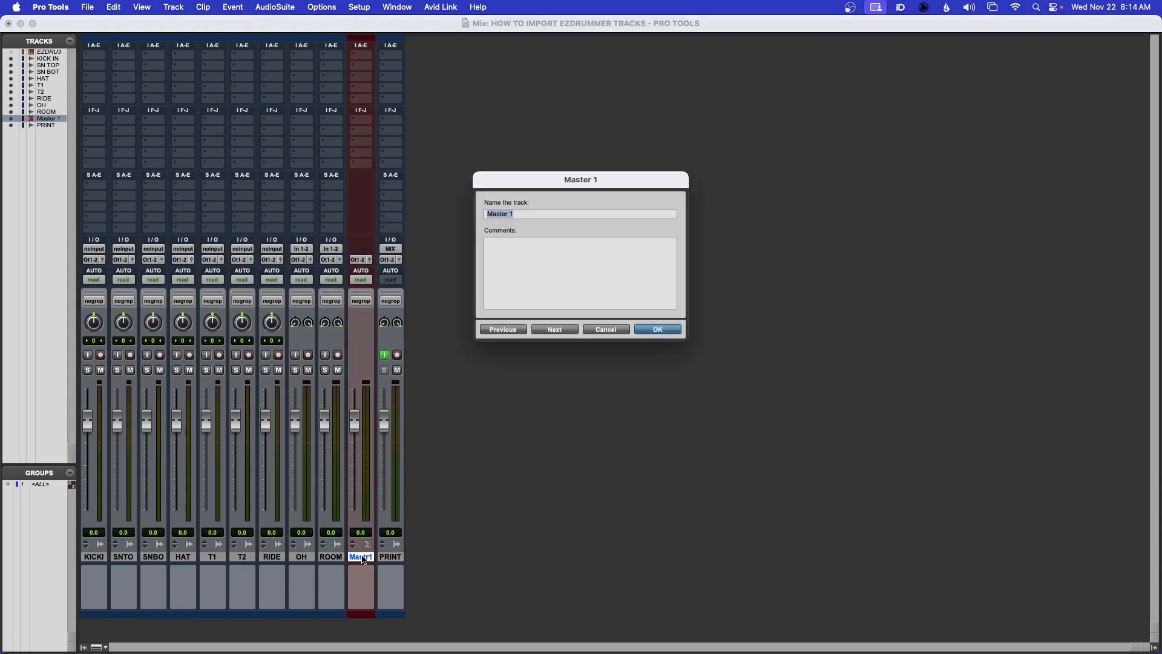
type("MIX")
key("Return")
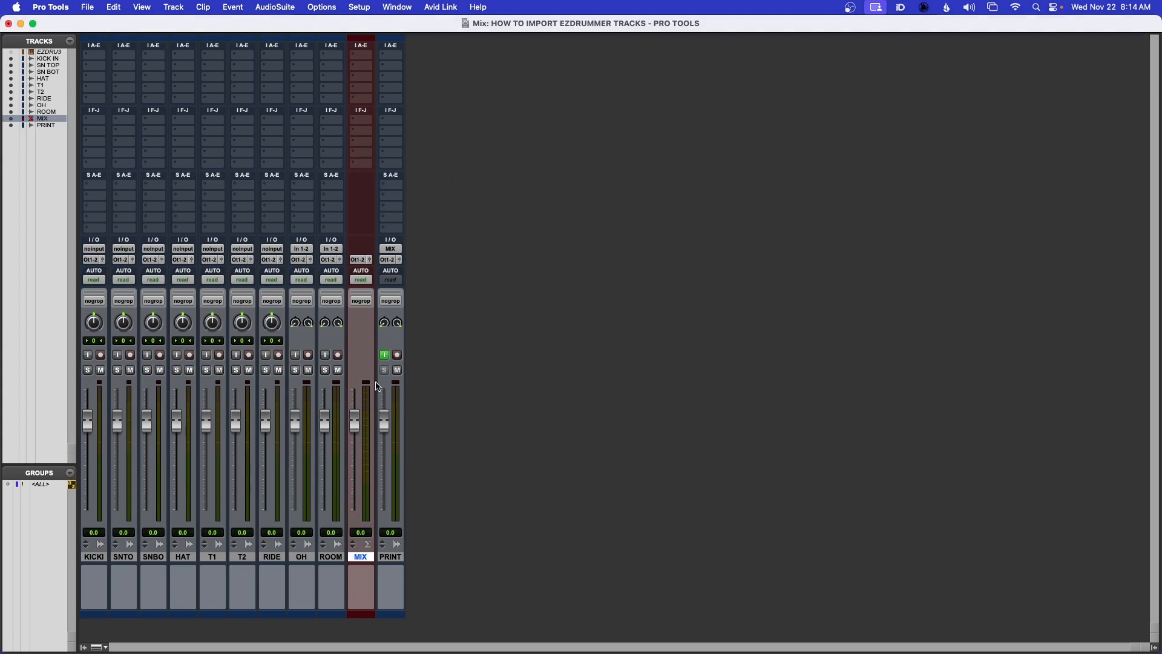
- Assign the MIX master fader to the stereo MIX bus, keeping input monitoring enabled on PRINT
left_click(360, 265)
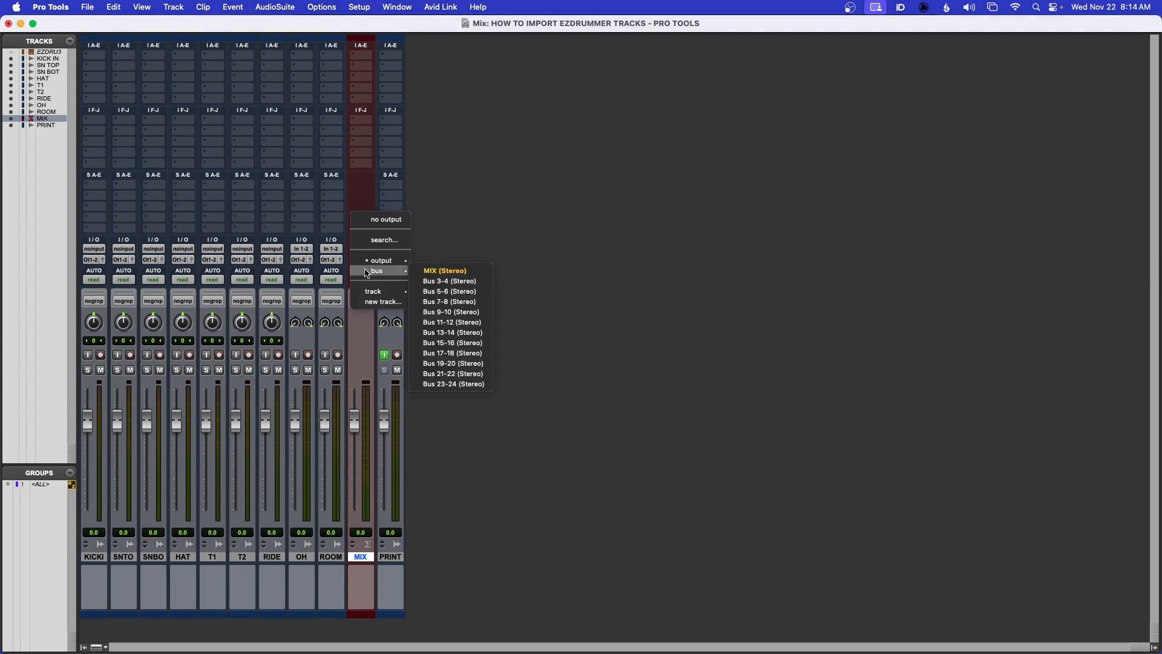
left_click(423, 273)
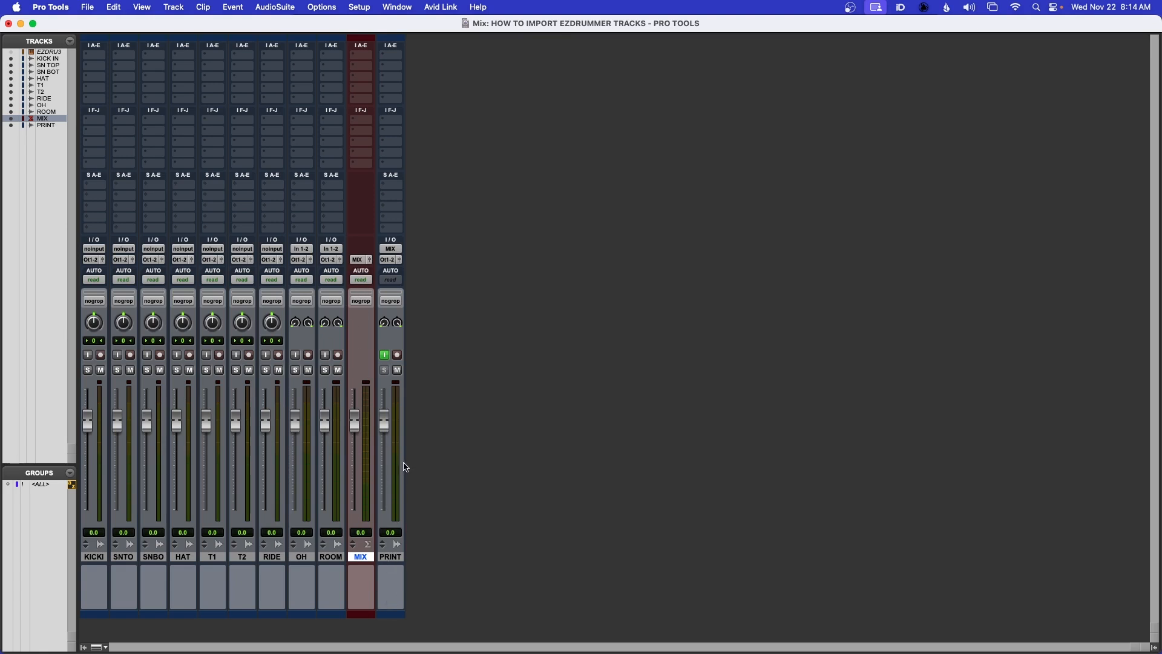
left_click(386, 356)
left_click(386, 355)
- Create a stereo aux input track after ROOM and name it DRUMS
left_click(332, 558)
key("super+shift+n")
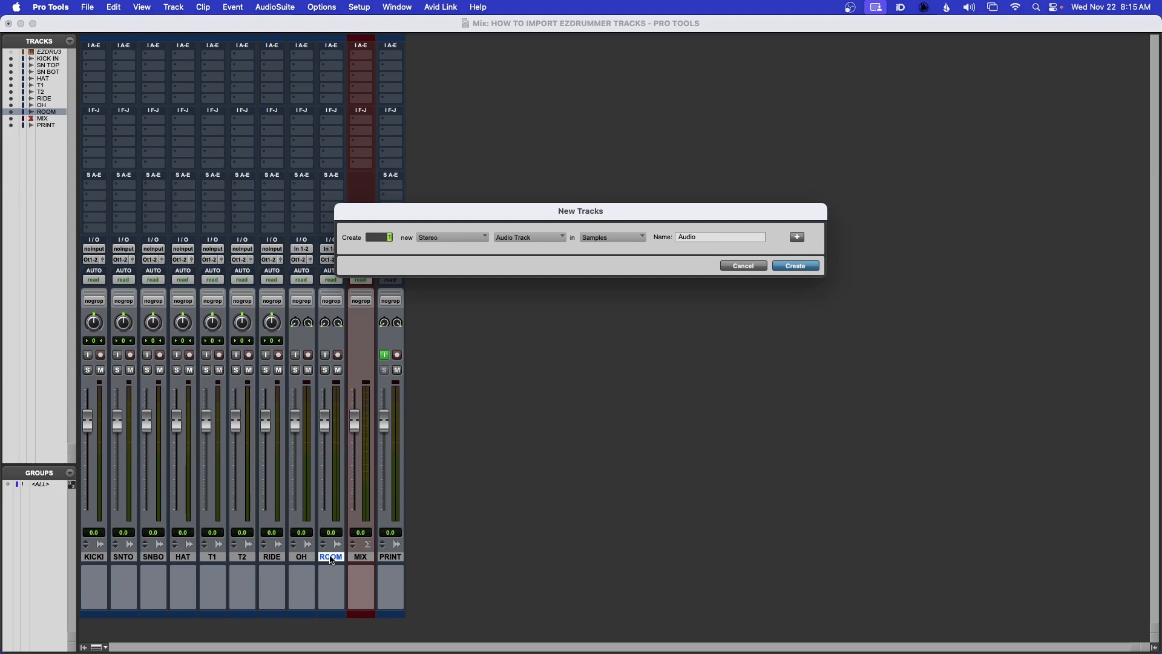
key("super+Down")
key("Return")
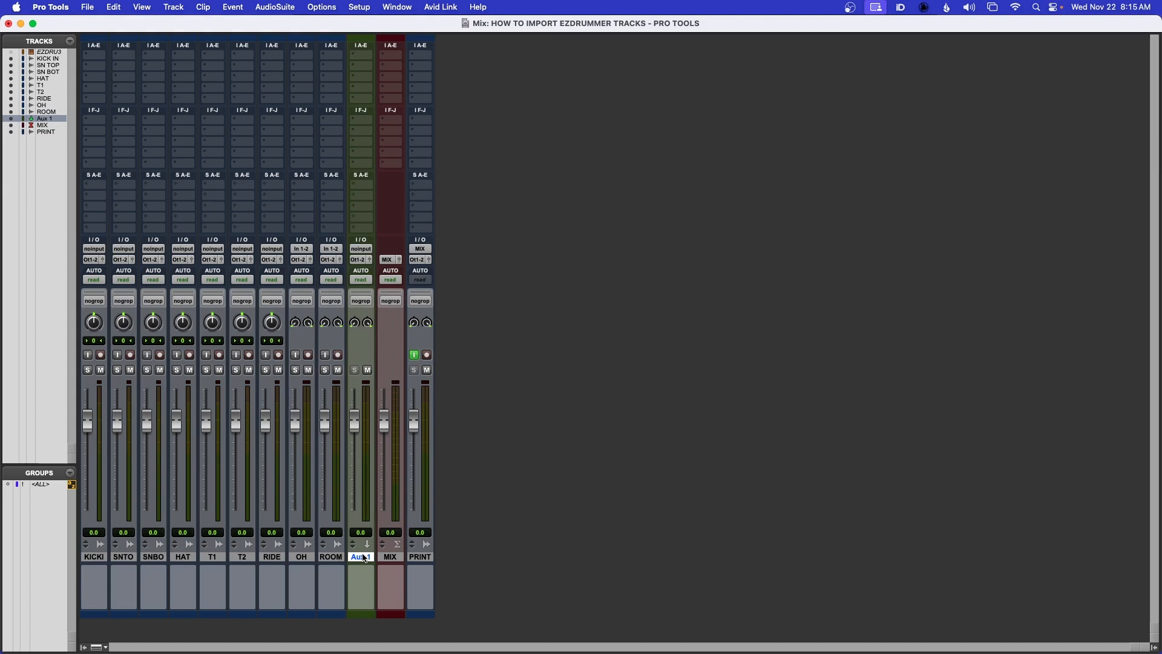
double_click(362, 556)
type("DRUMS")
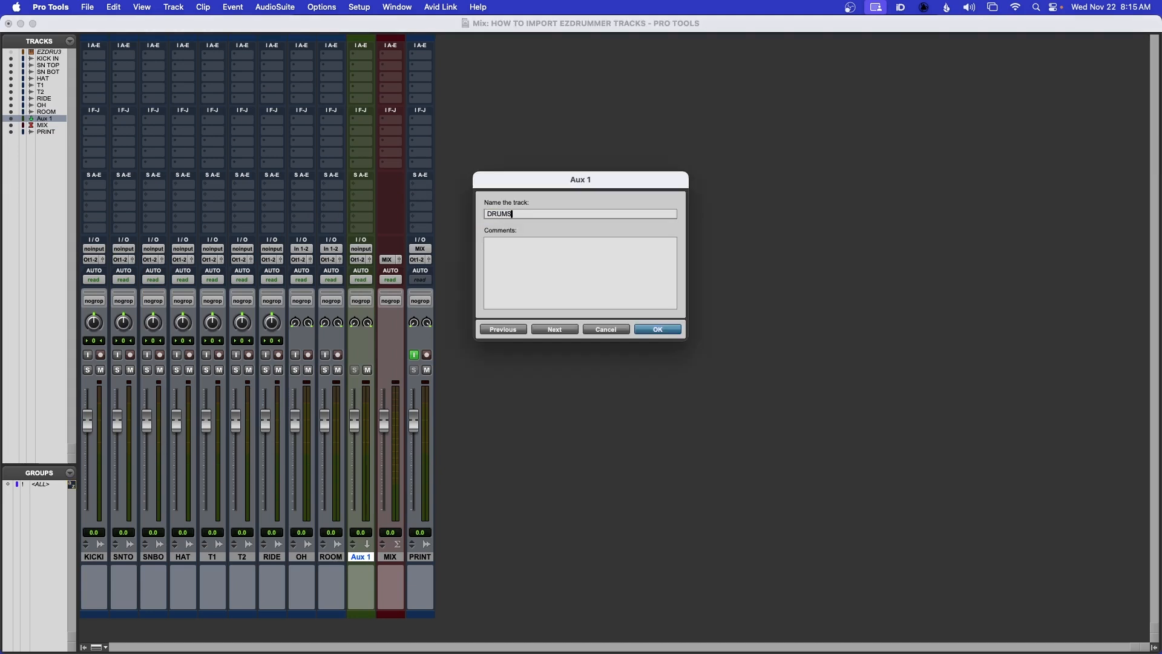
key("Return")
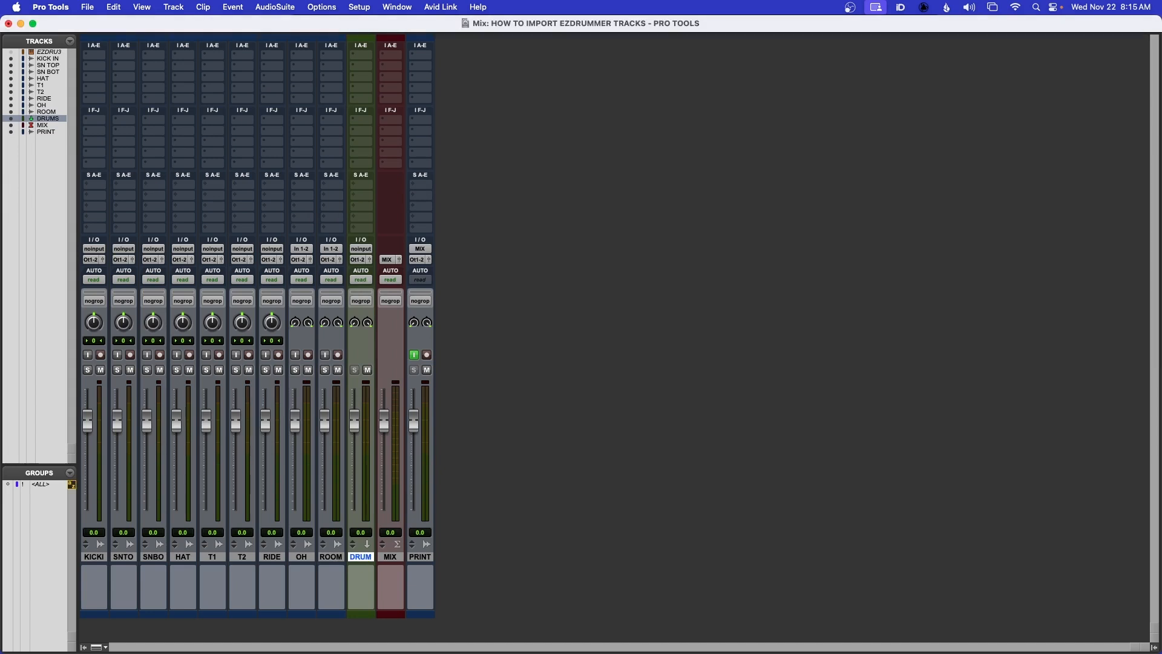
- Route the DRUMS aux output to the MIX bus, set its input to Bus 3-4 and rename that bus DRUMS
left_click(356, 261)
mouse_move(365, 271)
left_click(419, 271)
left_click(362, 249)
left_click(436, 270)
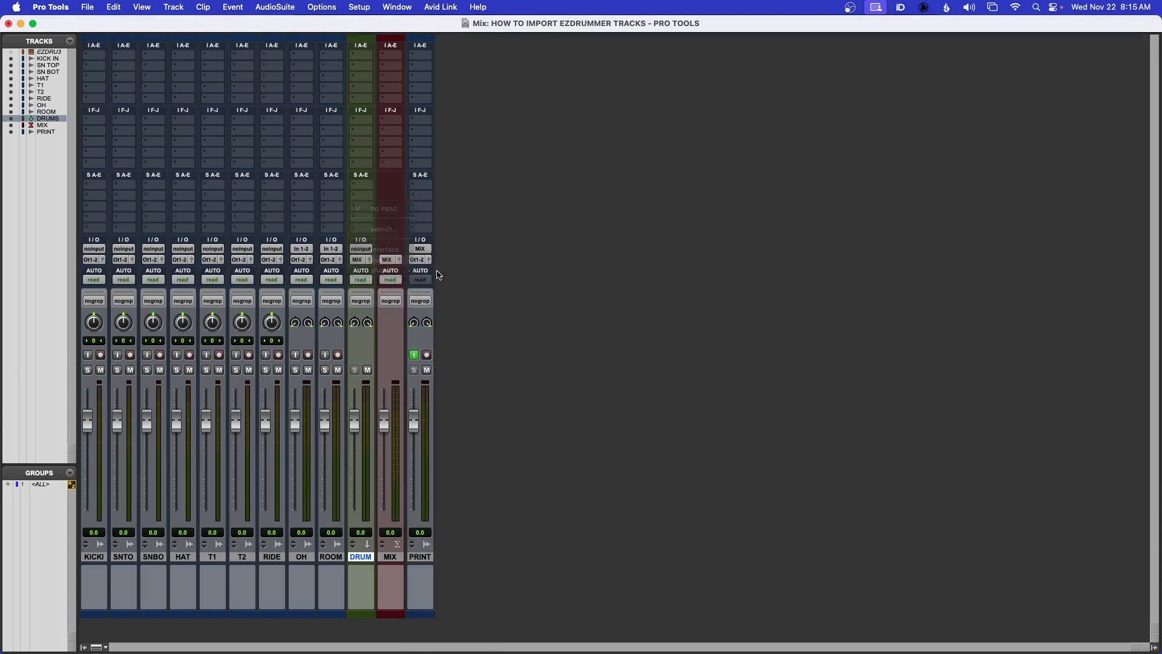
right_click(364, 253)
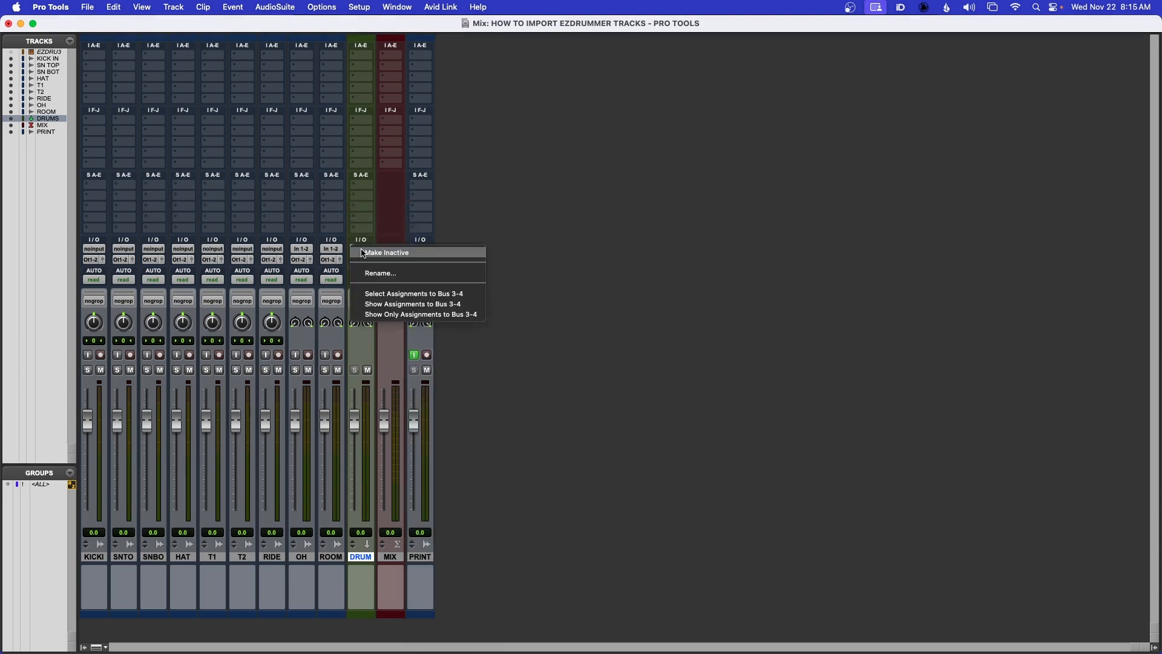
left_click(380, 273)
type("DRUMS")
key("Return")
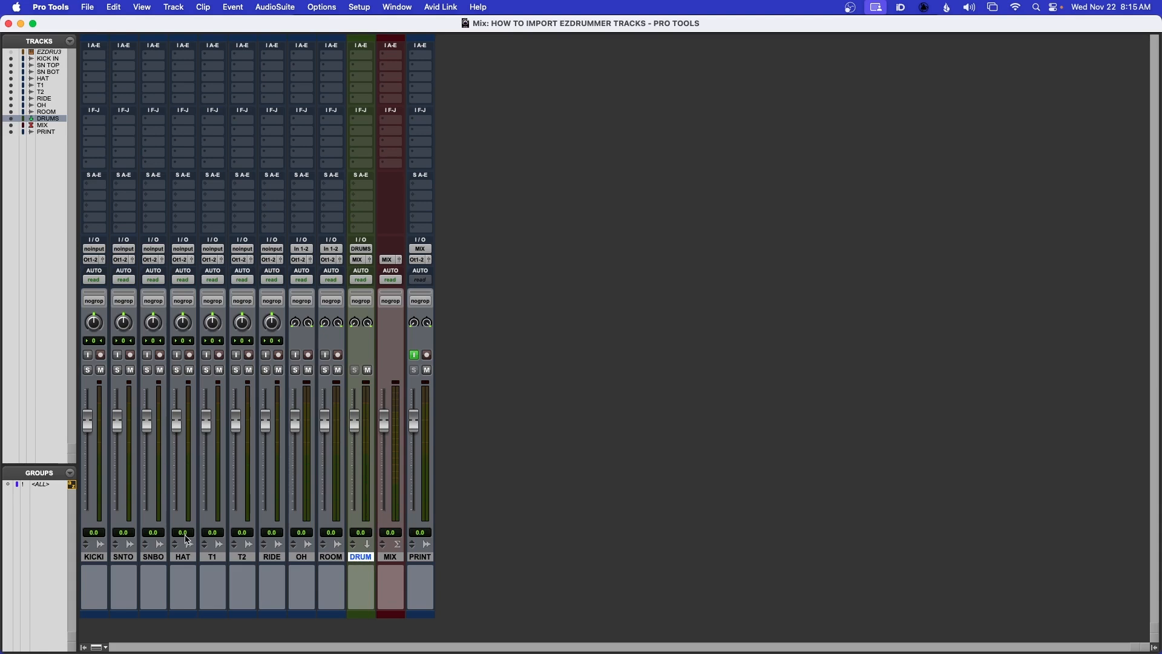
left_click(96, 557)
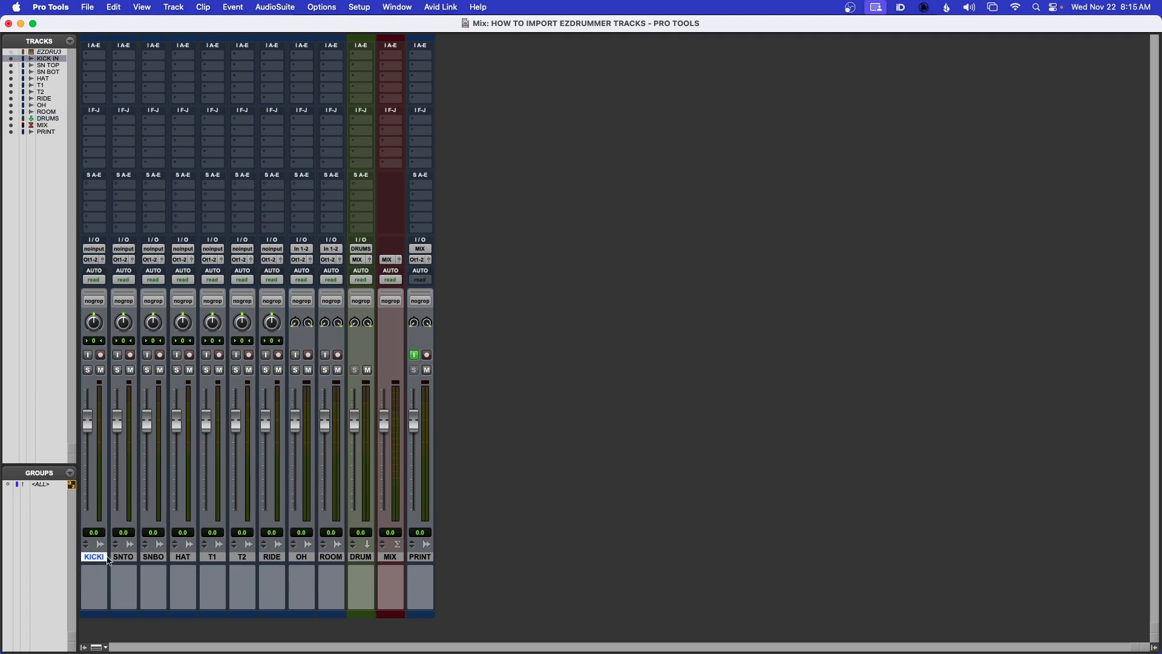
left_click(329, 557, "shift")
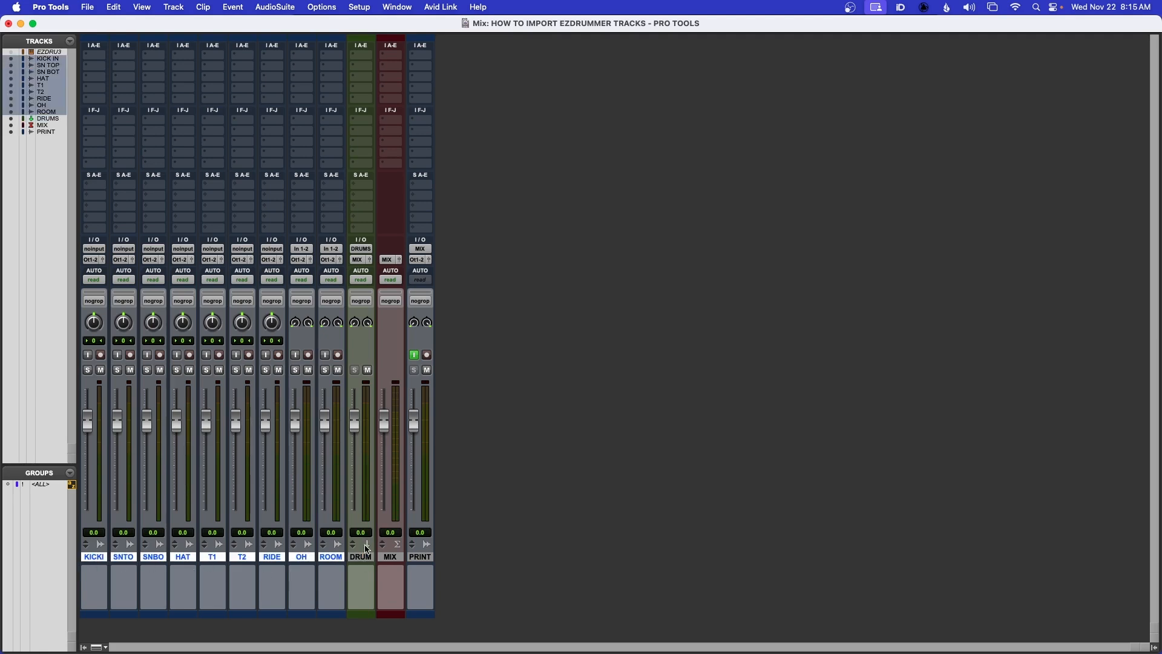
left_click(335, 560)
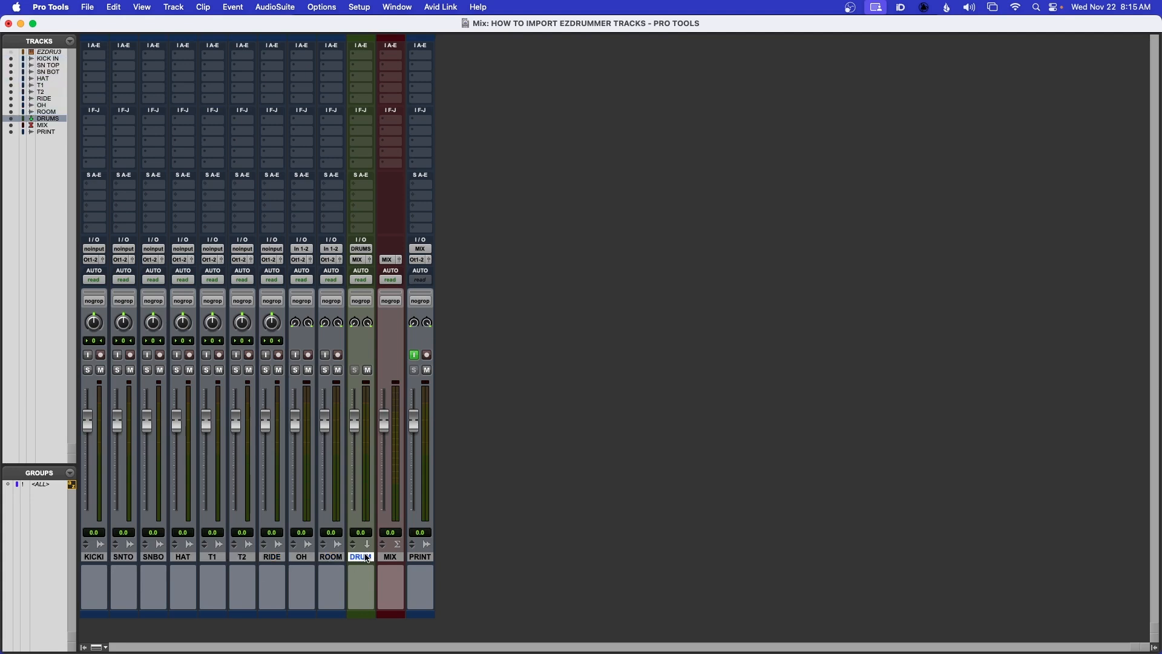
- Route the outputs of all drum tracks from KICK IN to ROOM to the stereo DRUMS bus, and clear the track selection
left_click(95, 557)
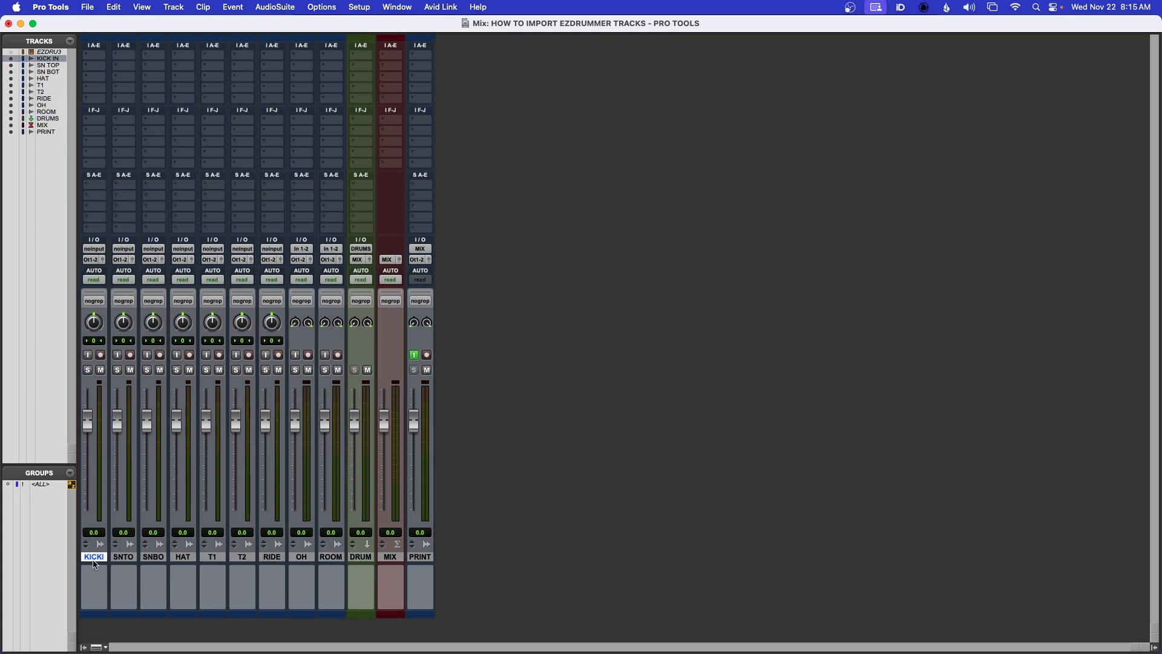
left_click(331, 558, "shift")
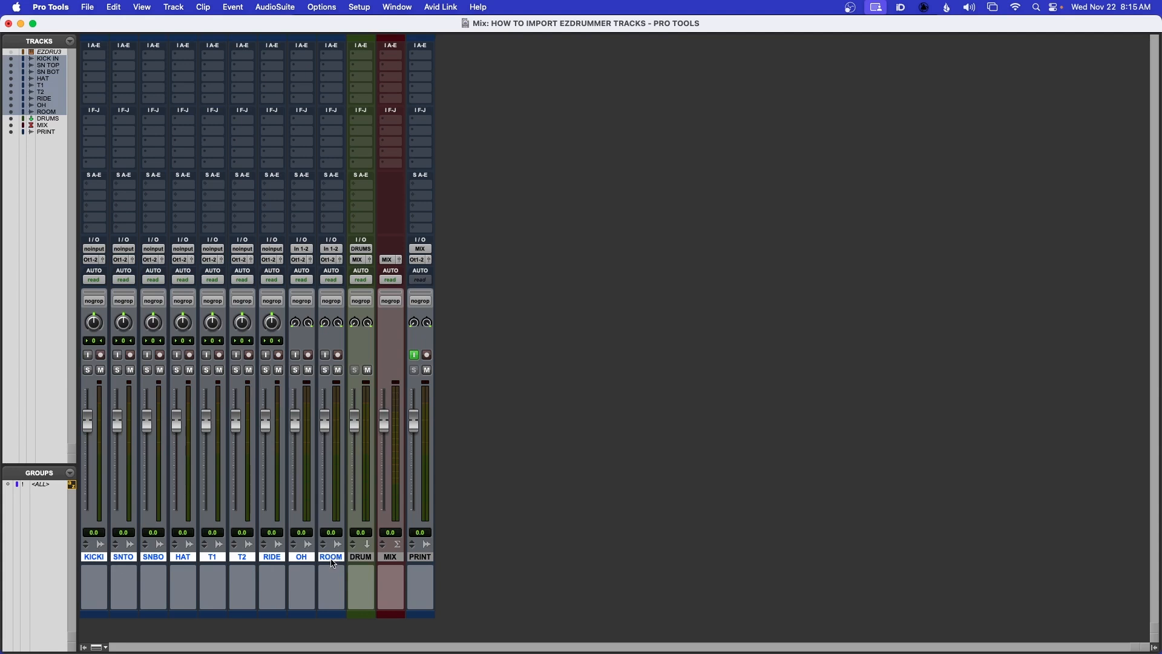
left_click(91, 261)
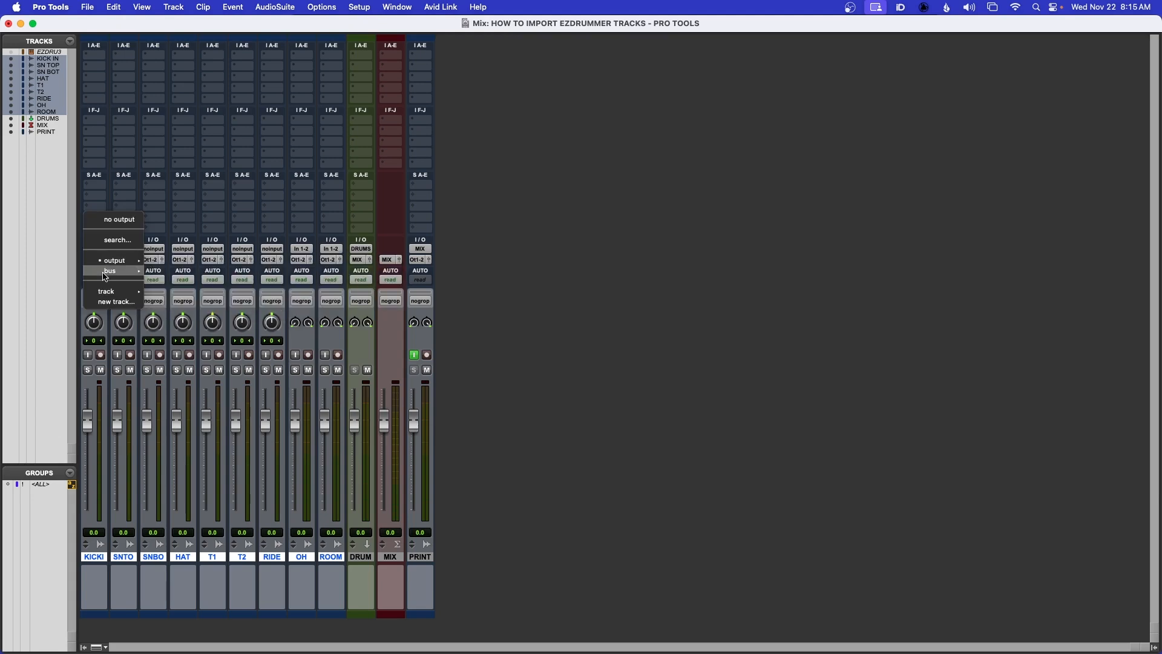
mouse_move(105, 276)
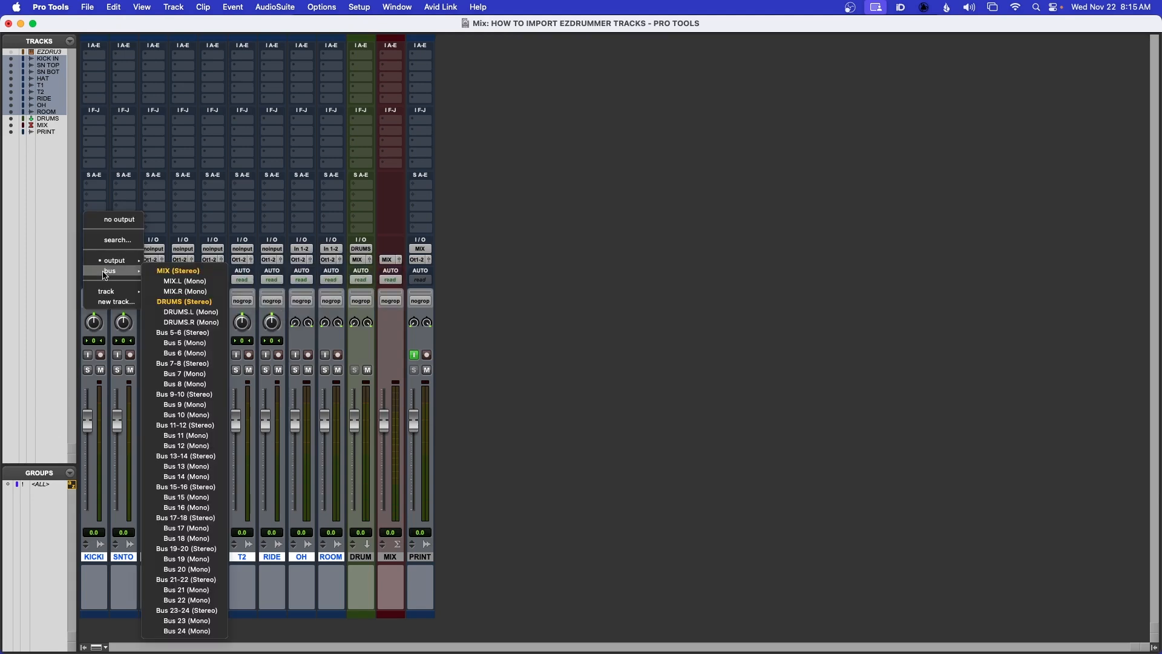
left_click(176, 302, "alt+shift")
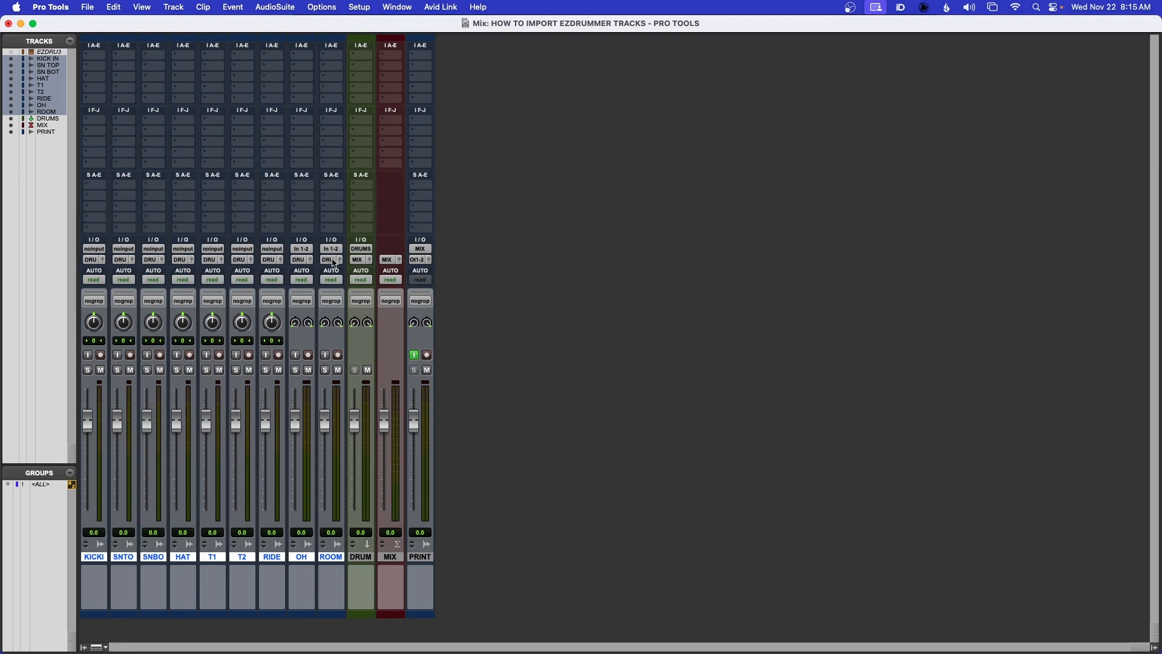
left_click(361, 558, "alt")
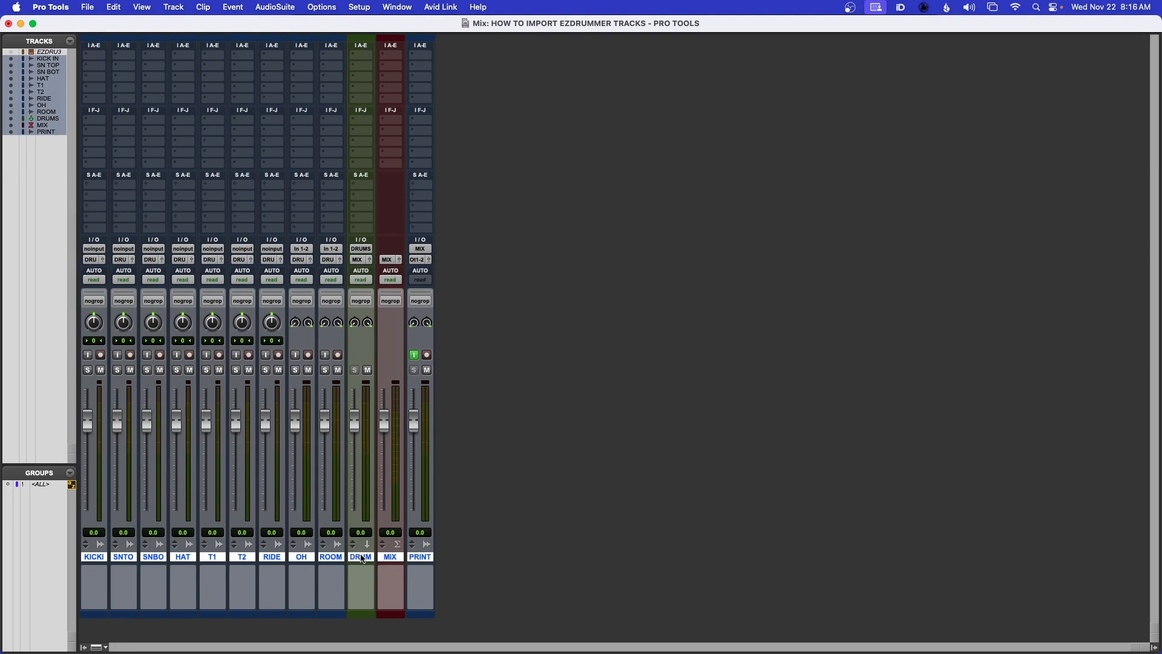
left_click(364, 558, "alt")
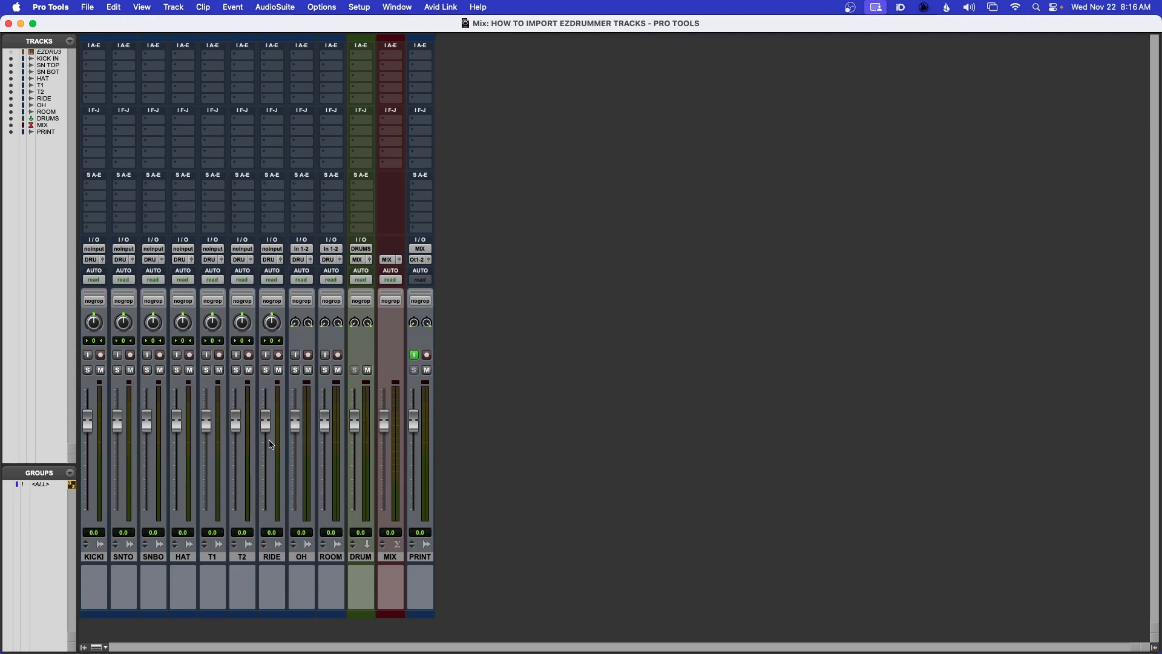
- Play the drums through the buses to PRINT, toggling its input monitoring off and on, and save the session
key("super+equal")
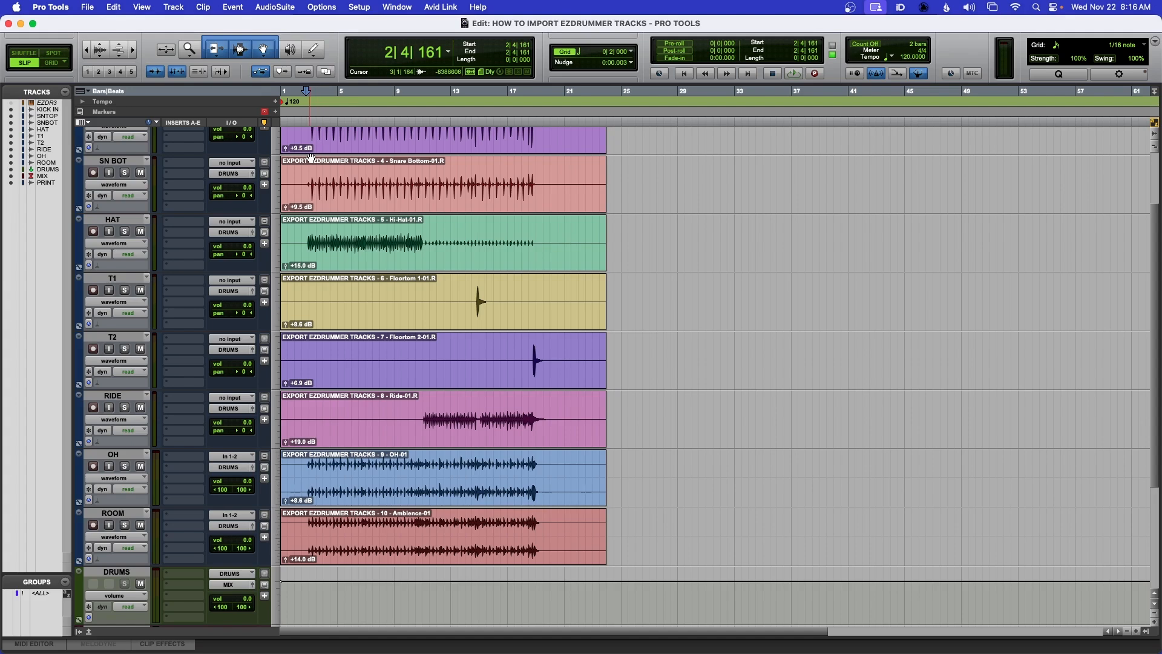
key("space")
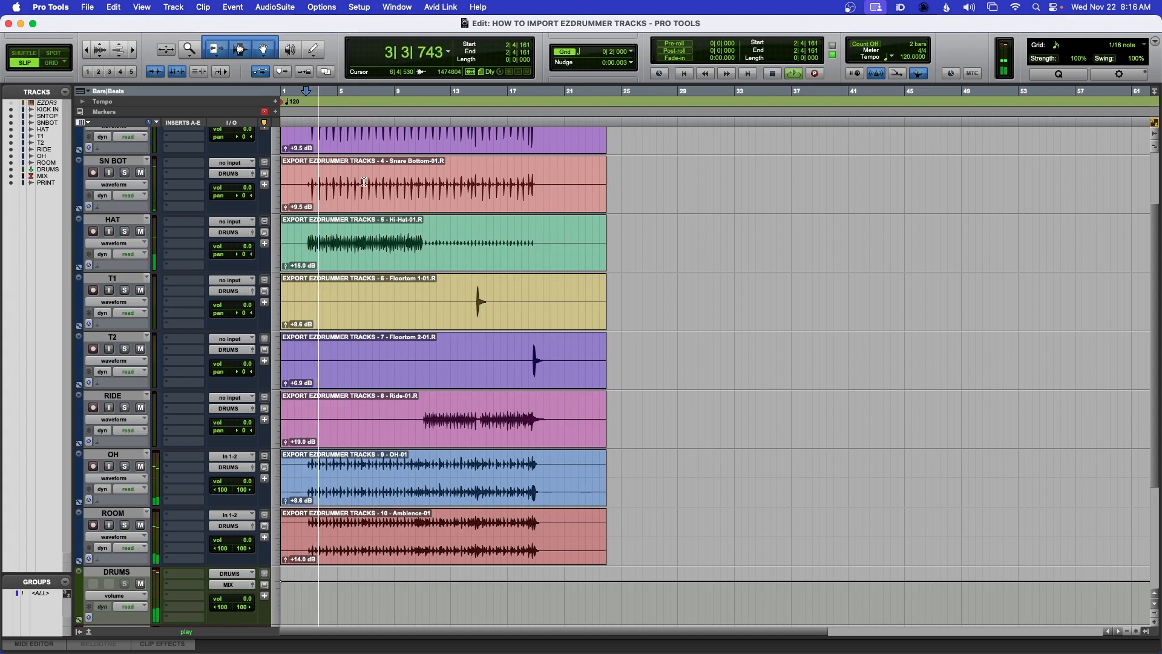
key("super+equal")
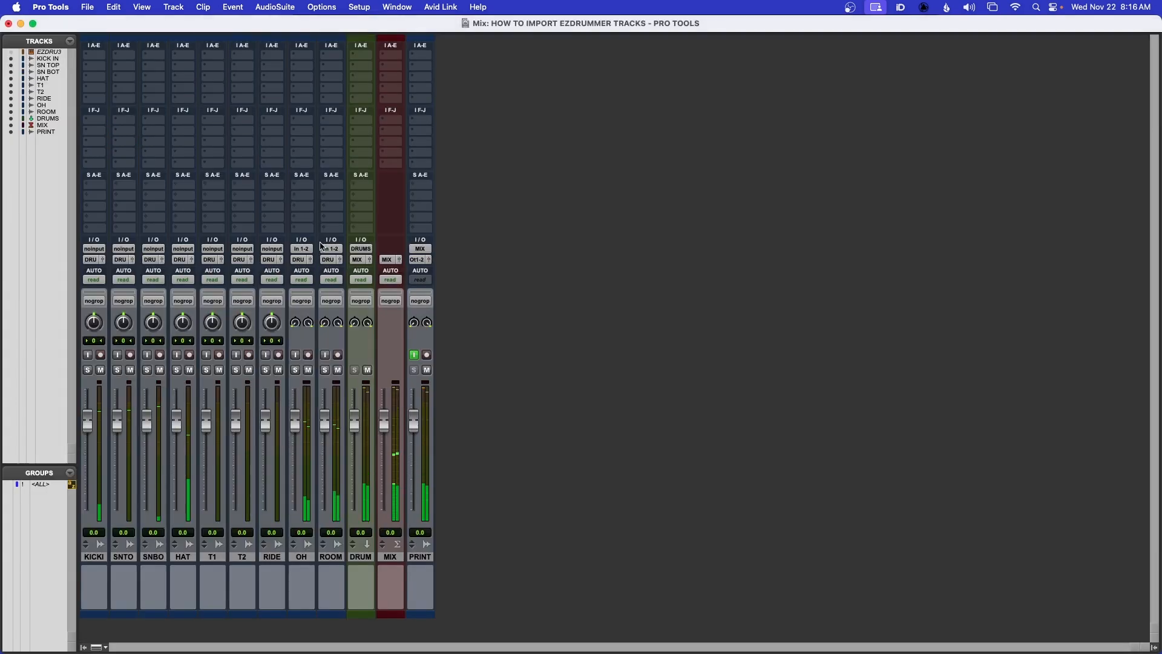
left_click(414, 355)
left_click(415, 356)
left_click(426, 383)
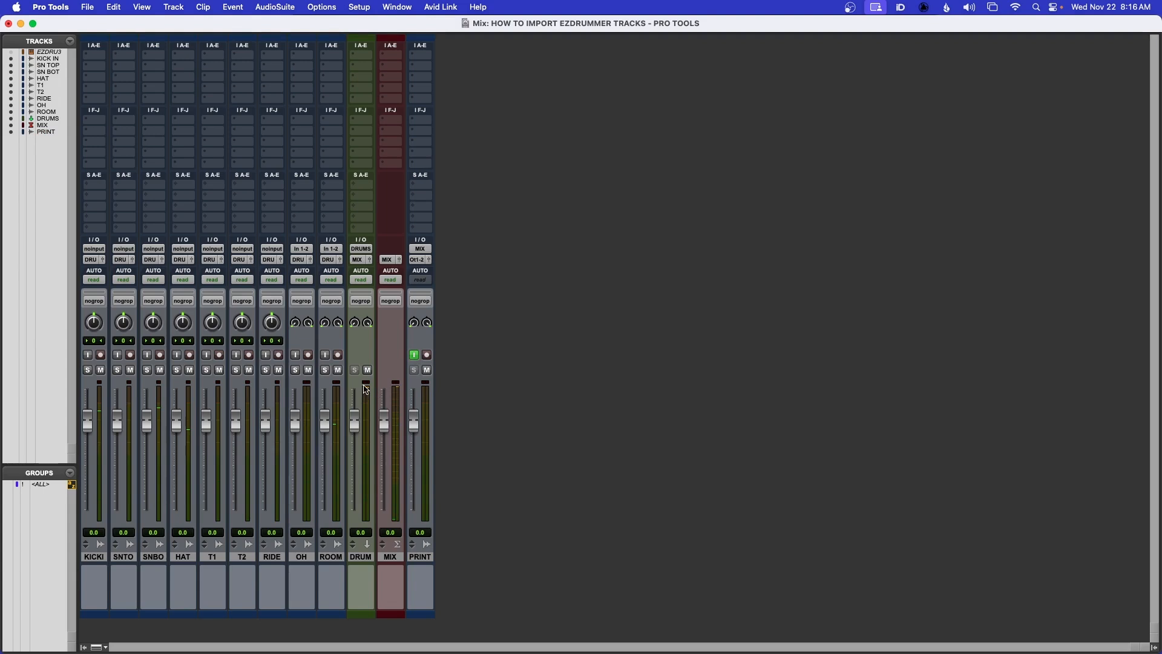
key("super+s")
- Place HAT and RIDE on either side of OH, panned 100 left and 100 right, and pan T1 40 right and T2 71 right
left_click_drag(183, 322, 191, 433)
left_click_drag(181, 558, 294, 559)
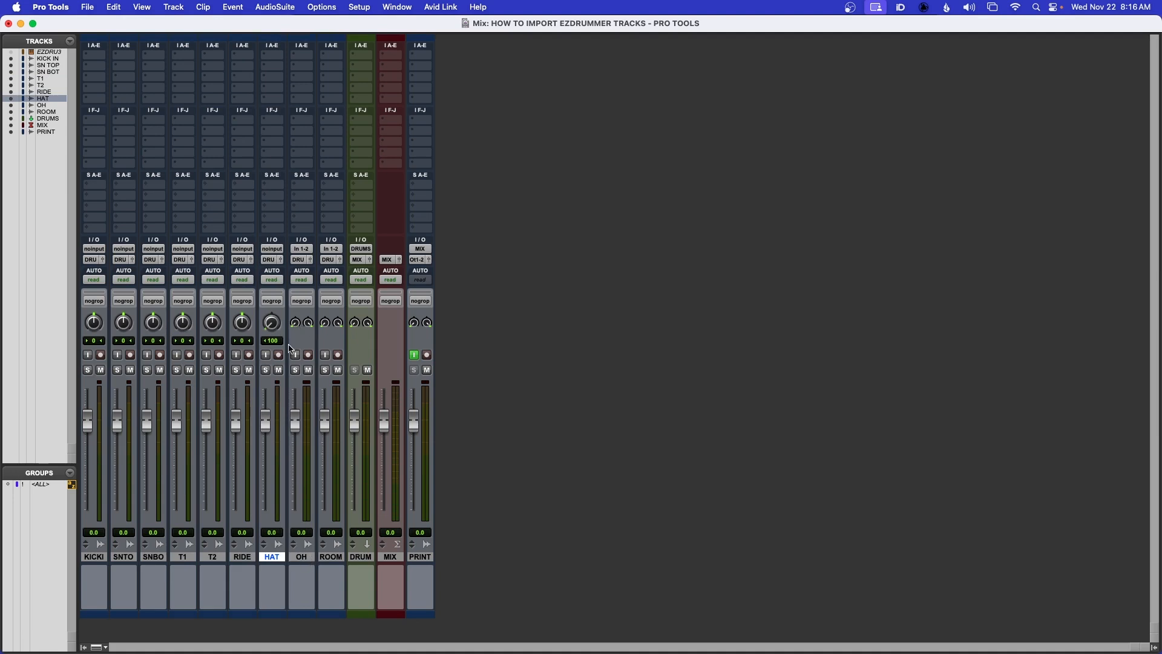
left_click_drag(239, 557, 313, 558)
left_click_drag(305, 329, 336, 227)
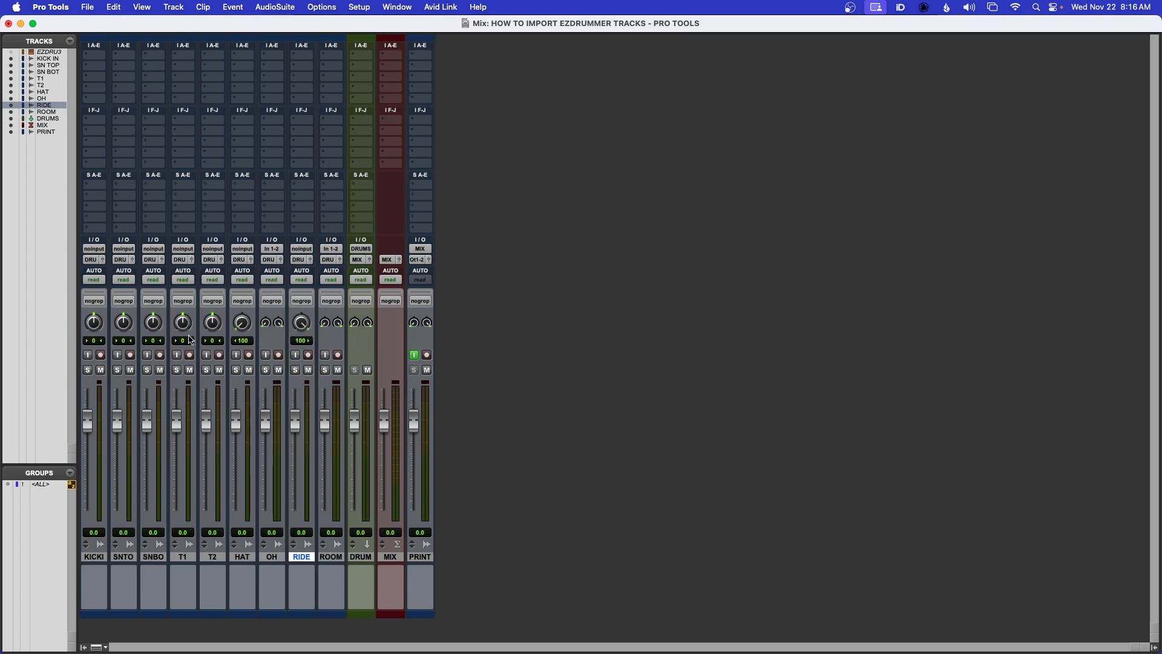
left_click_drag(220, 329, 235, 271)
left_click_drag(185, 326, 189, 313)
- Lower the faders of all nine drum tracks from KICK IN to ROOM to -∞
left_click_drag(88, 420, 89, 554)
left_click_drag(116, 423, 147, 512)
left_click_drag(177, 422, 176, 512)
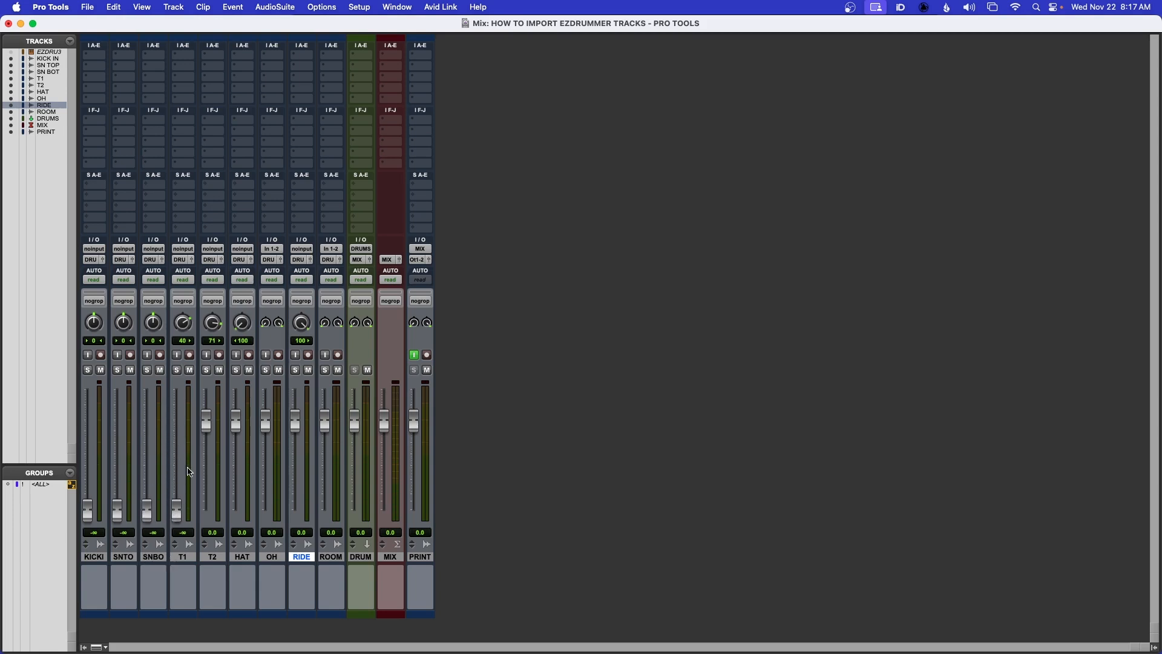
left_click_drag(206, 422, 202, 548)
left_click_drag(236, 422, 236, 514)
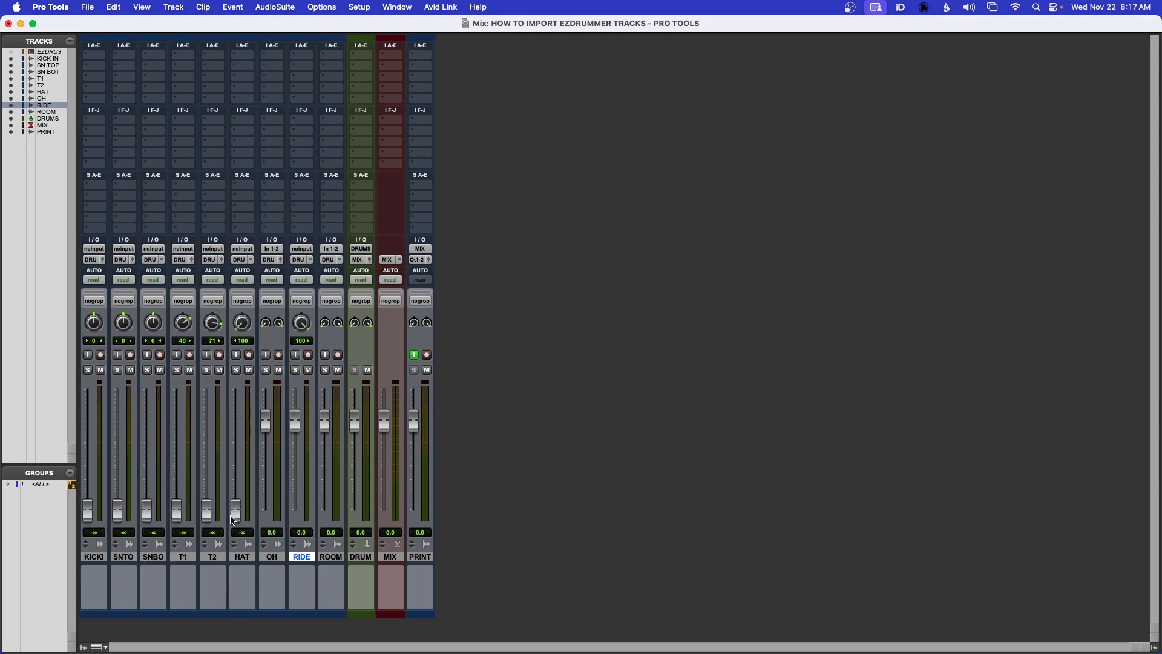
left_click_drag(266, 422, 265, 513)
left_click_drag(295, 422, 295, 513)
left_click_drag(325, 422, 325, 514)
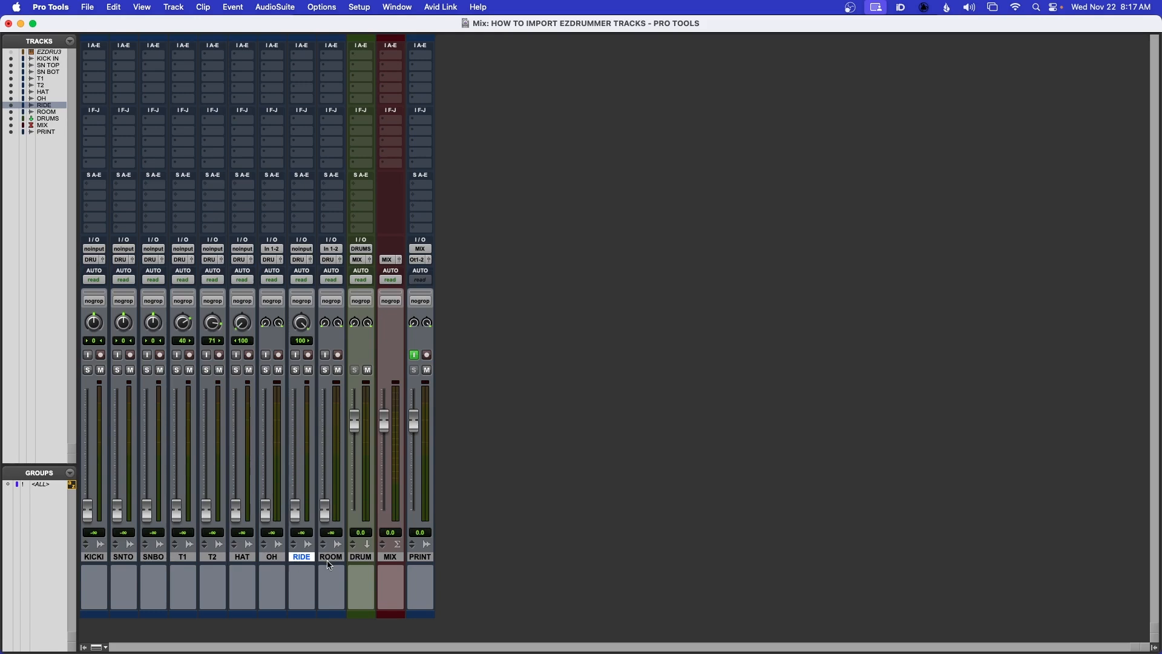
- Select the stretch of the KICK IN clip from just before bar 3 to just after bar 7 as the playback range
key("super+equal")
scroll(386, 247, "up", 3)
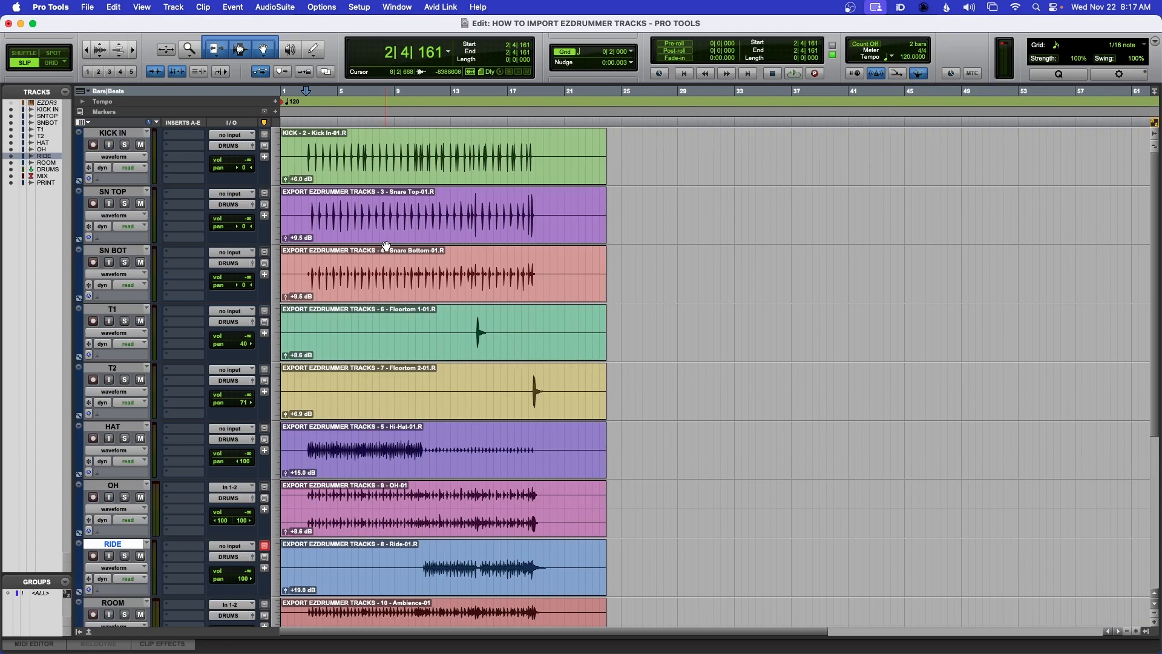
key("t")
key("t")
key("t")
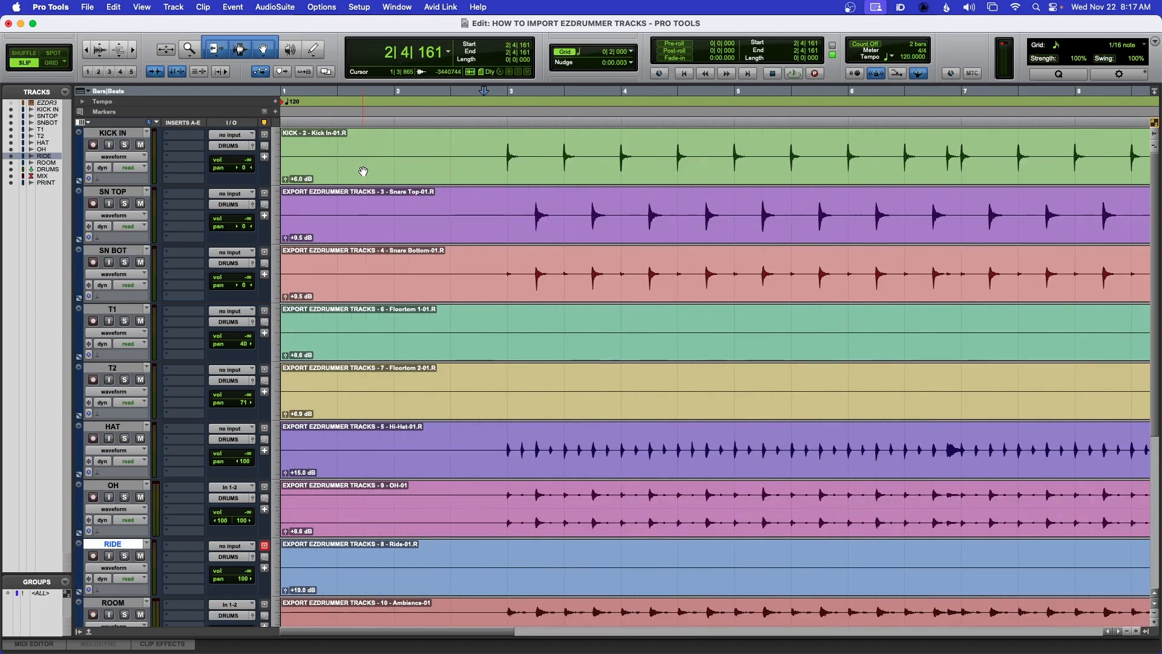
left_click_drag(503, 152, 978, 149)
- Bring the KICK IN fader up to 0.0 dB, and lower it to -3.0 dB during playback
key("super+equal")
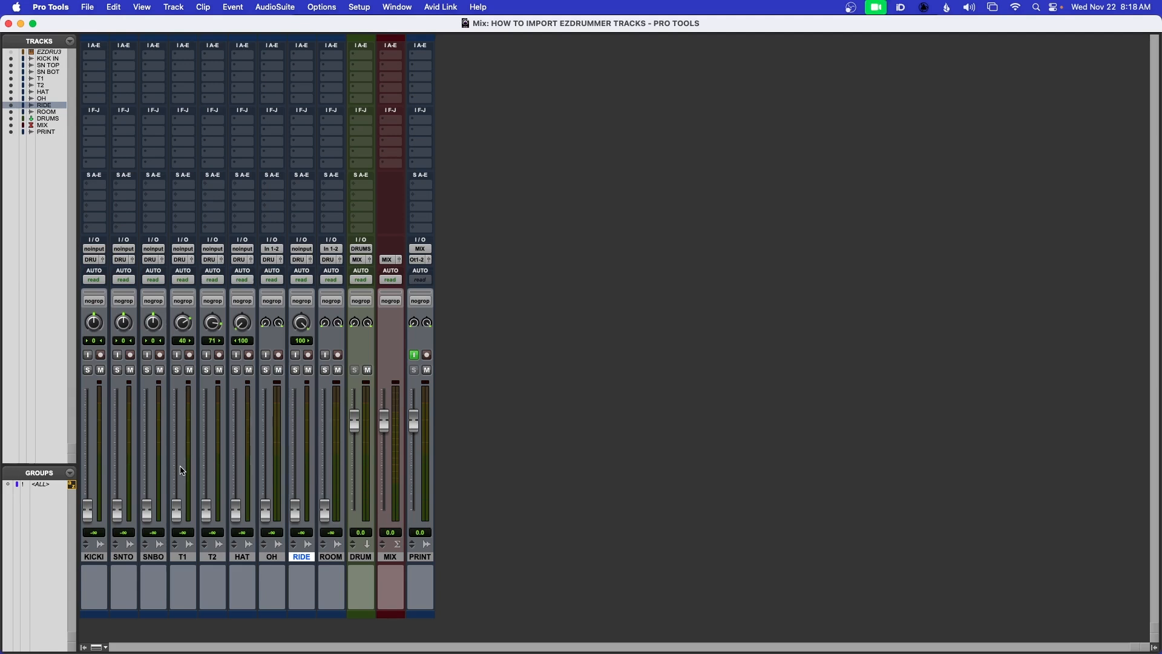
left_click(89, 514, "alt")
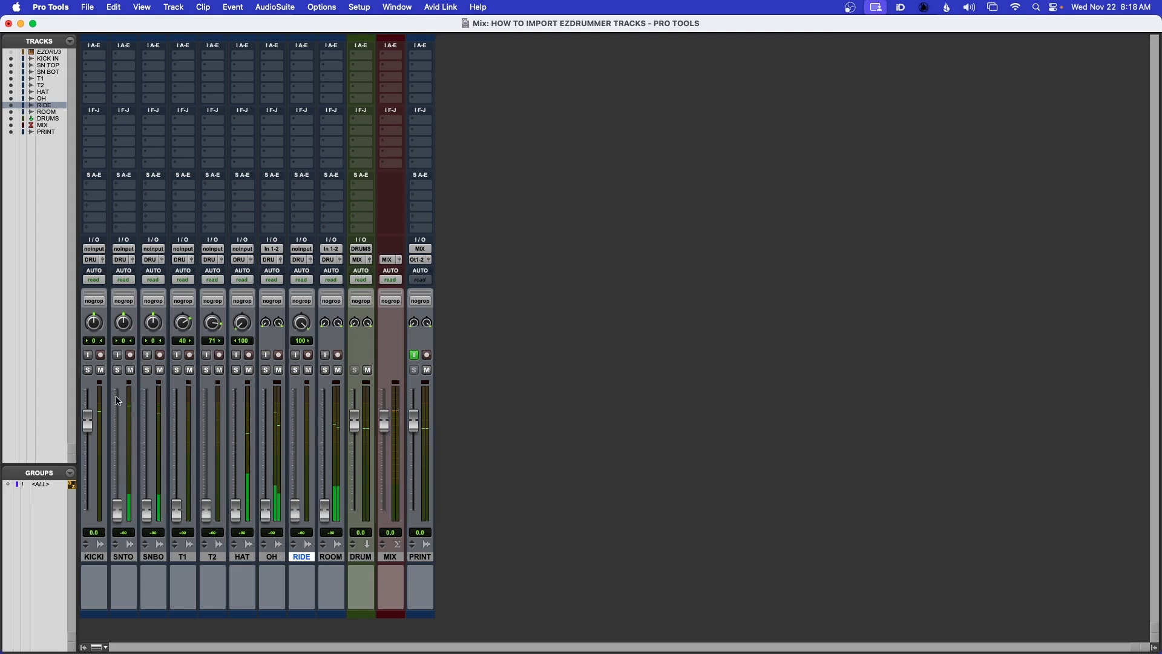
left_click_drag(89, 422, 91, 440)
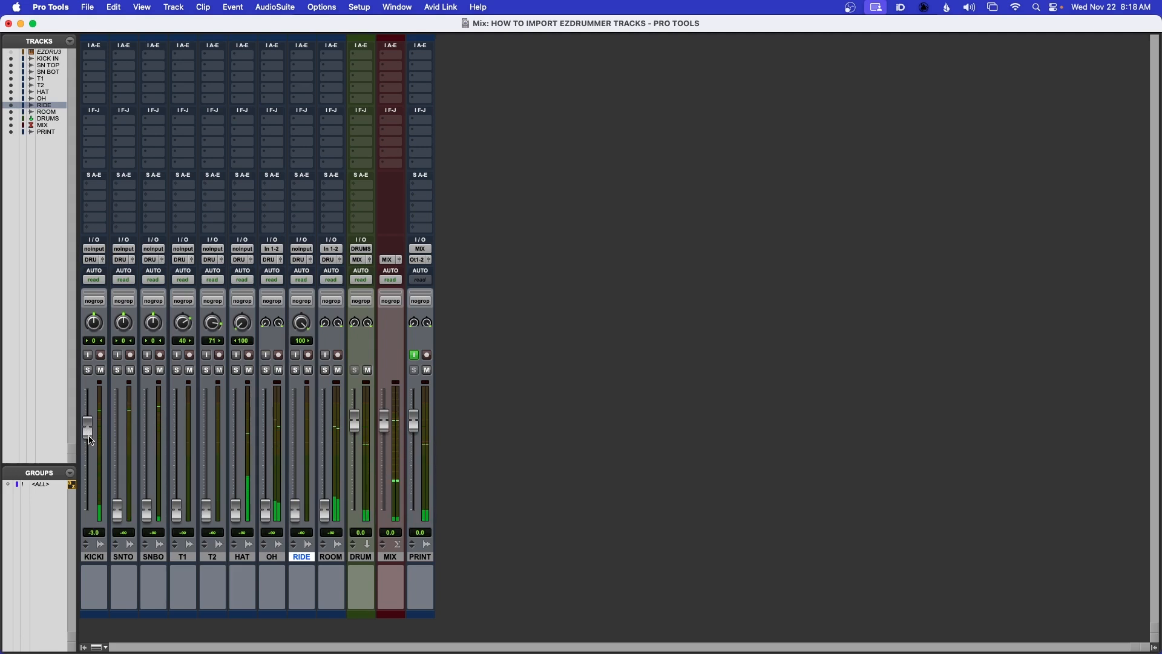
key("super+equal")
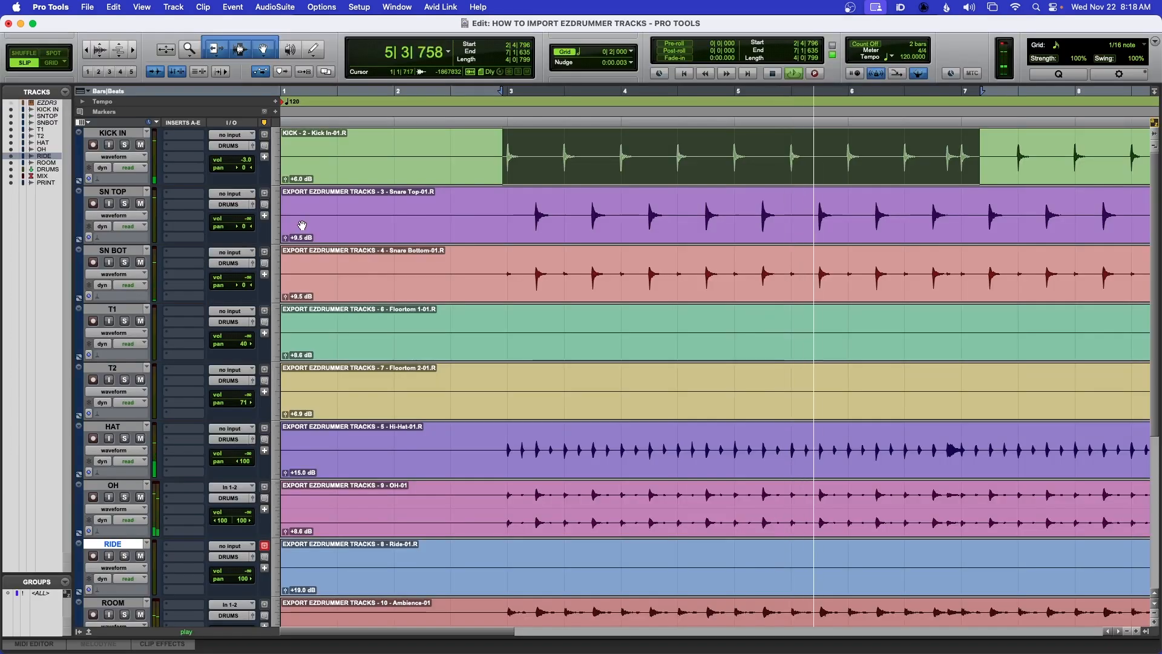
key("super+bracketleft")
key("super+bracketleft")
key("super+equal")
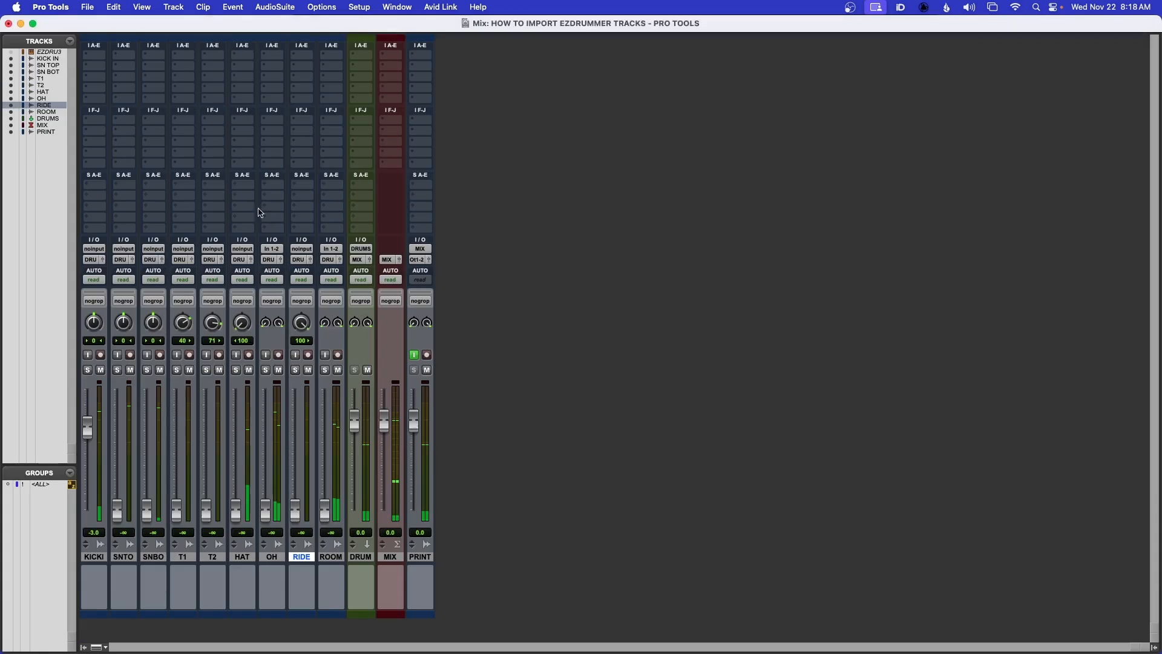
- Insert SSLChannel on the KICK IN track, start playback, and engage its high-pass filter to roll off the lowest frequencies
left_click(92, 55)
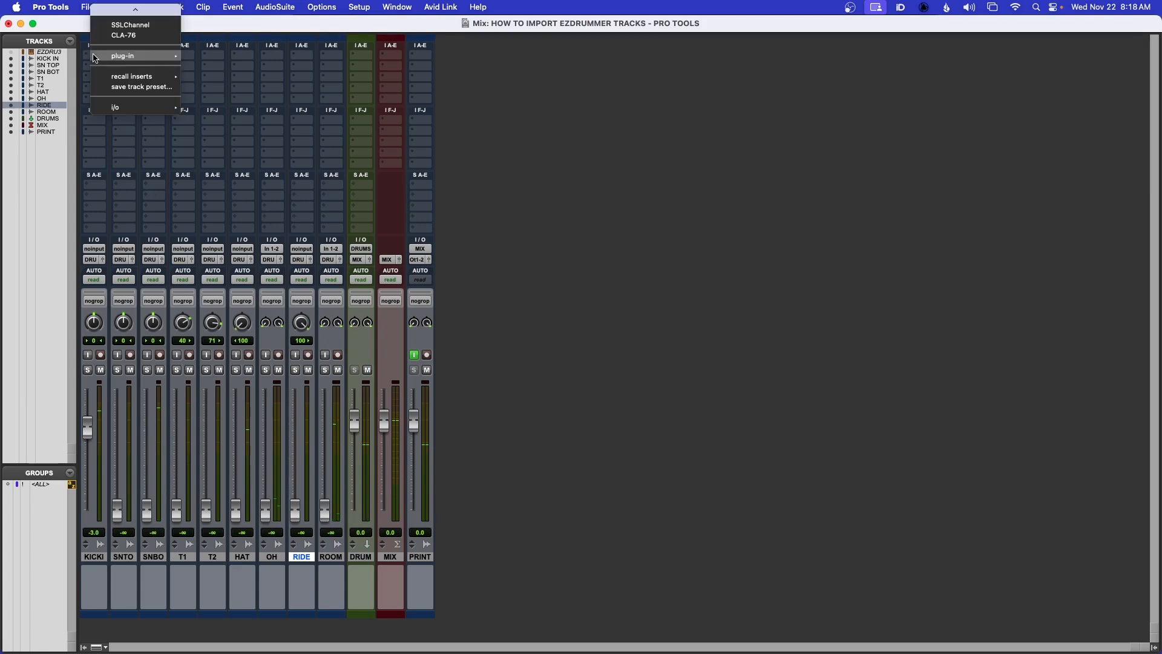
left_click(113, 26)
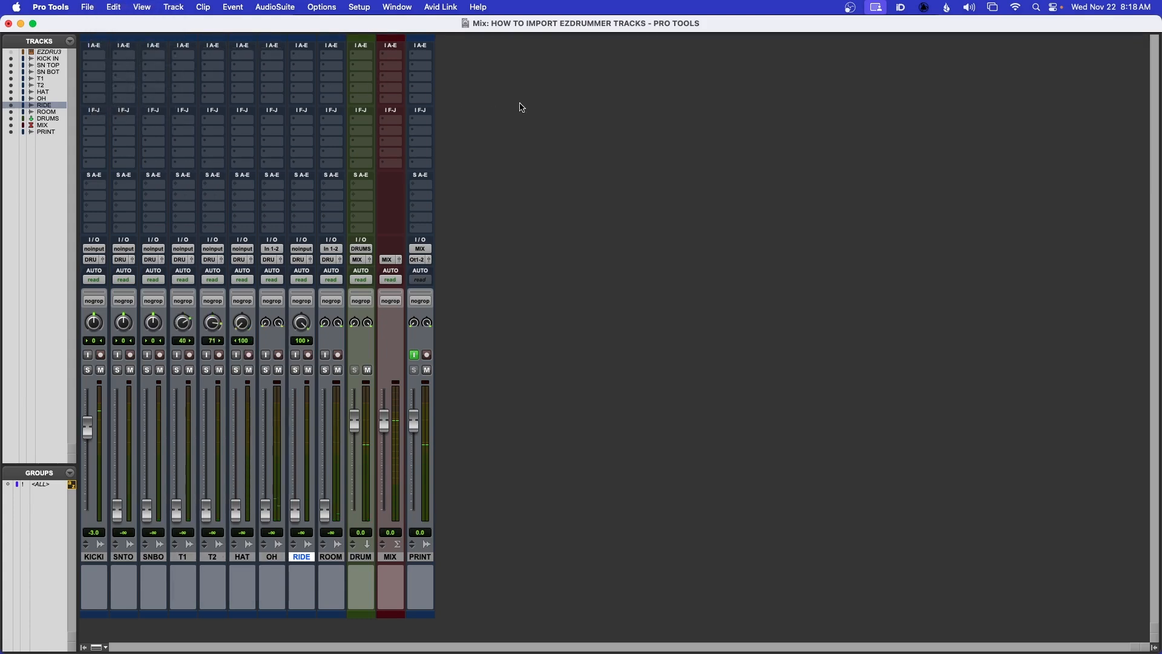
left_click_drag(526, 79, 694, 84)
key("space")
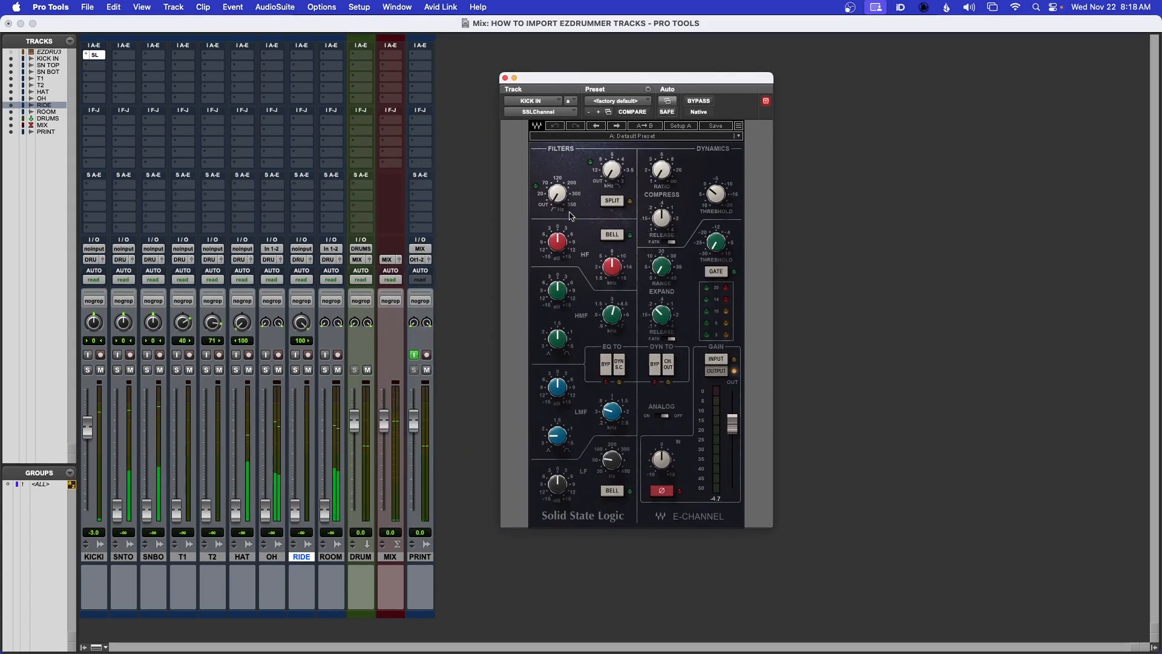
left_click_drag(557, 199, 557, 184)
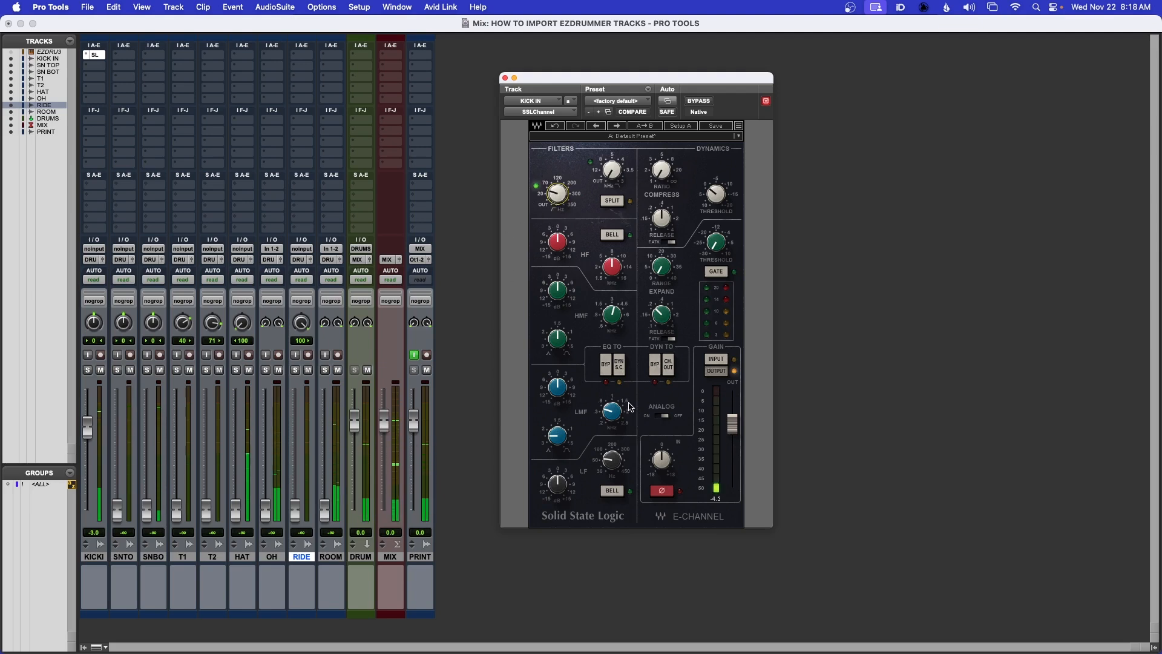
- Cut the kick's low mids at 0.40 kHz with the LMF band and compare the result with bypass
left_click_drag(557, 435, 611, 421)
left_click_drag(556, 385, 556, 417)
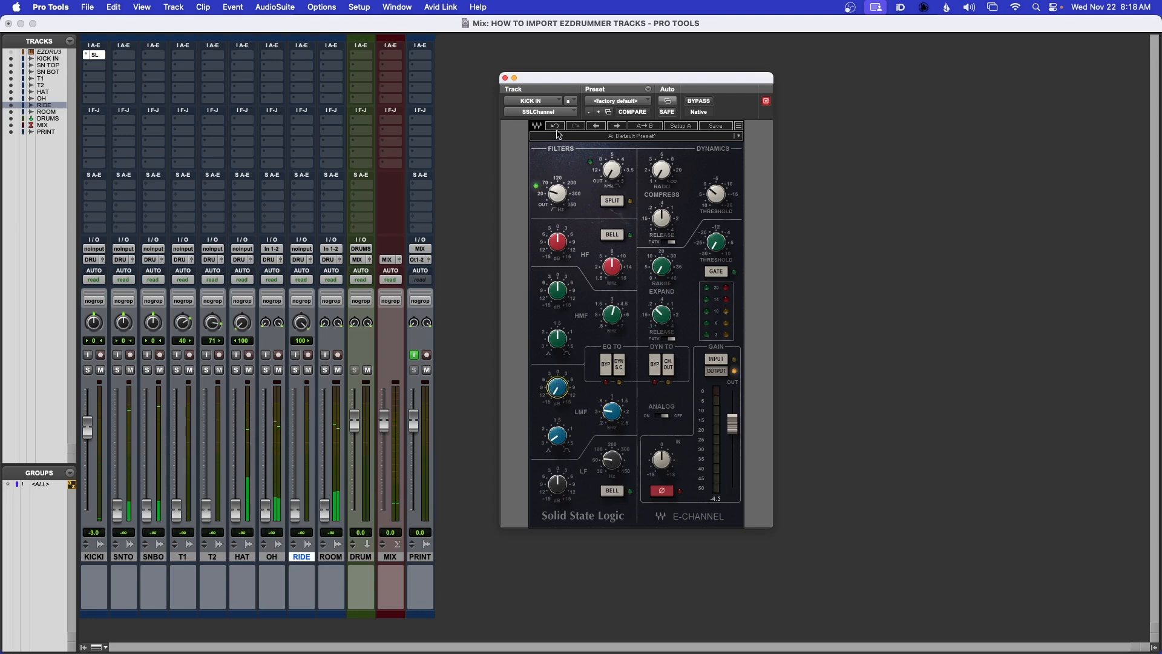
left_click(693, 102)
left_click(694, 102)
left_click_drag(564, 437, 610, 412)
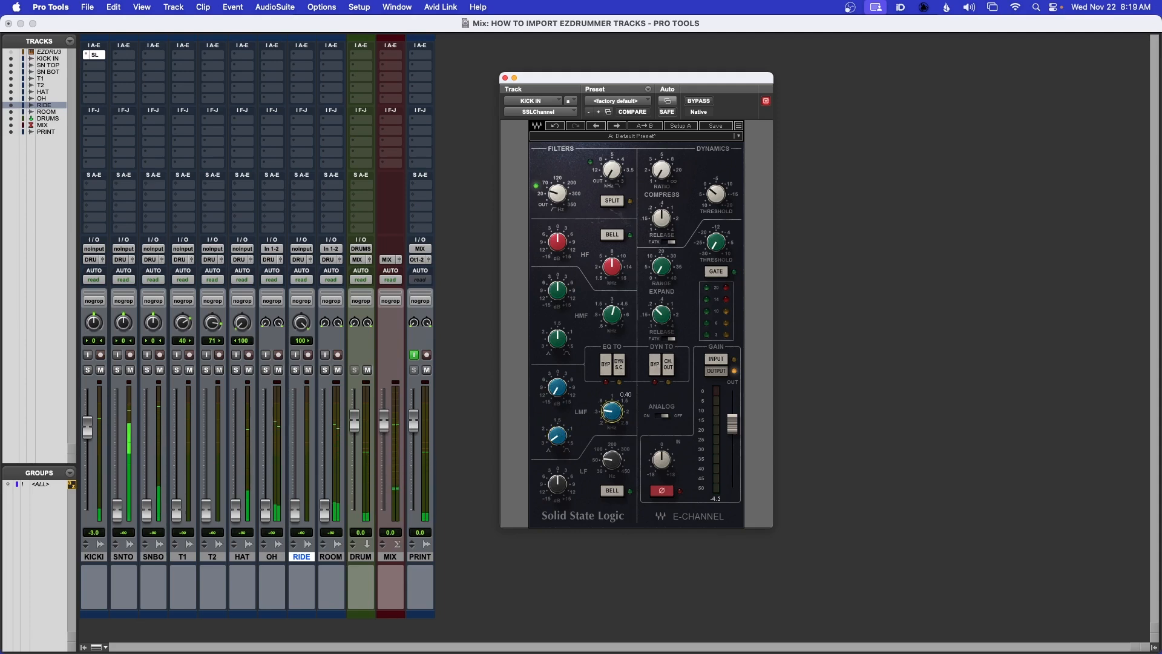
- Boost the kick's HF band and a bell-shaped LF band, lowering the output slightly to match the bypassed level
left_click_drag(558, 242, 560, 241)
left_click(609, 493)
left_click(612, 466)
left_click_drag(558, 483, 558, 476)
left_click_drag(733, 424, 732, 428)
left_click(699, 101)
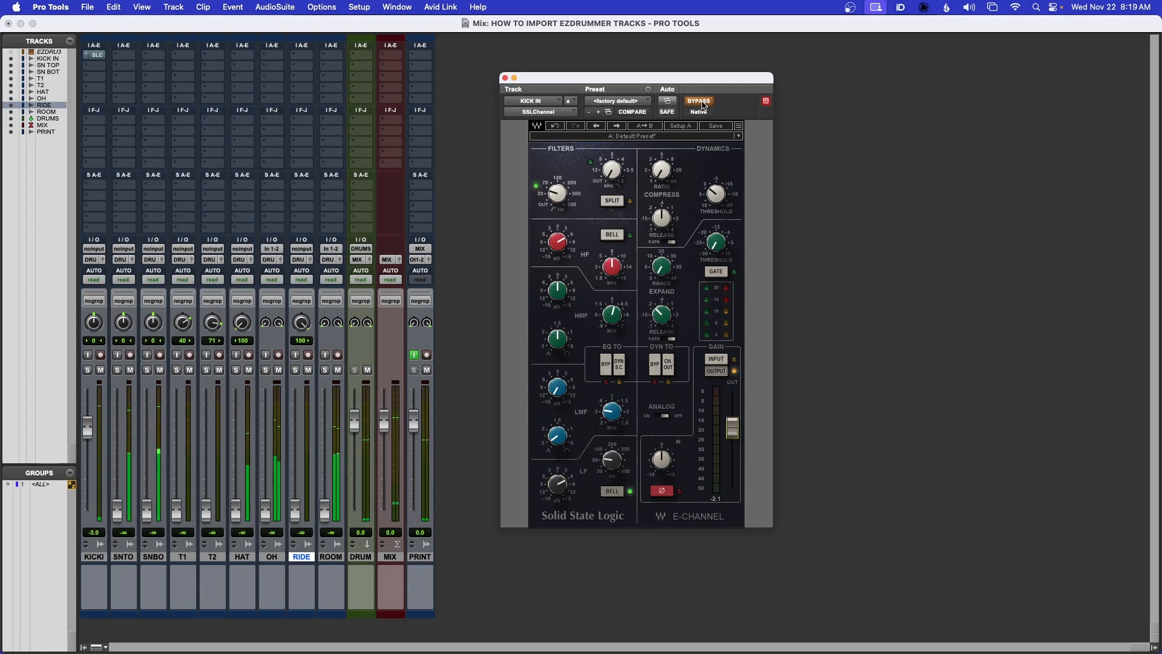
left_click(699, 101)
- Raise the HMF gain on the kick's SSLChannel to 2.5 and compare it with bypass
left_click_drag(558, 291, 558, 288)
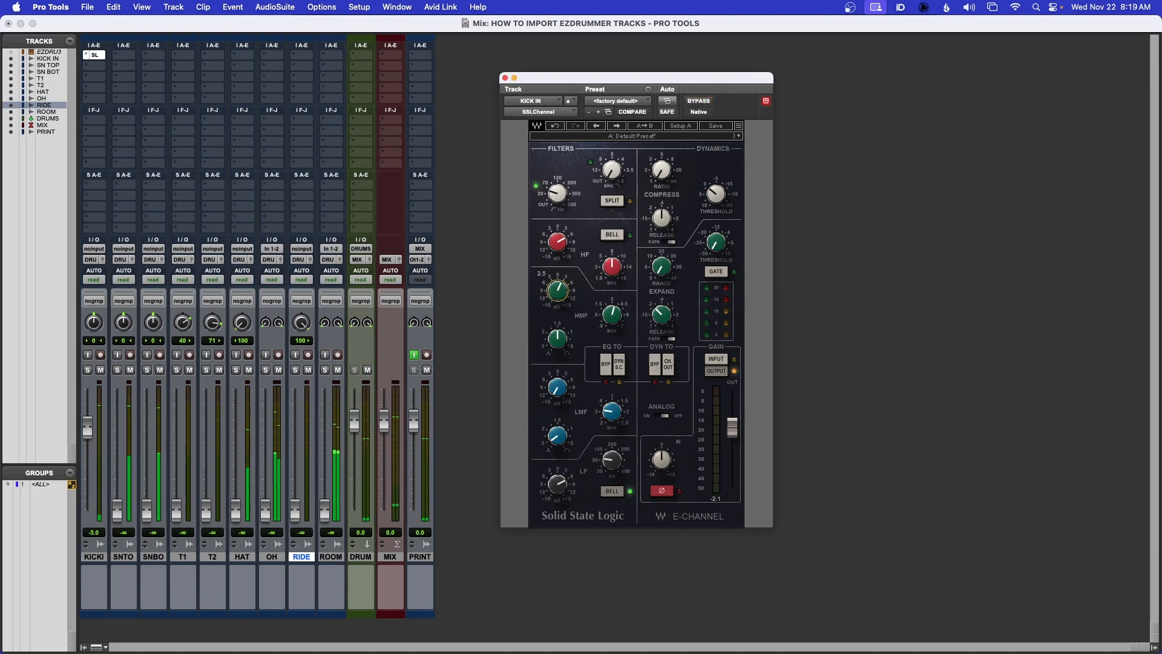
left_click(705, 102)
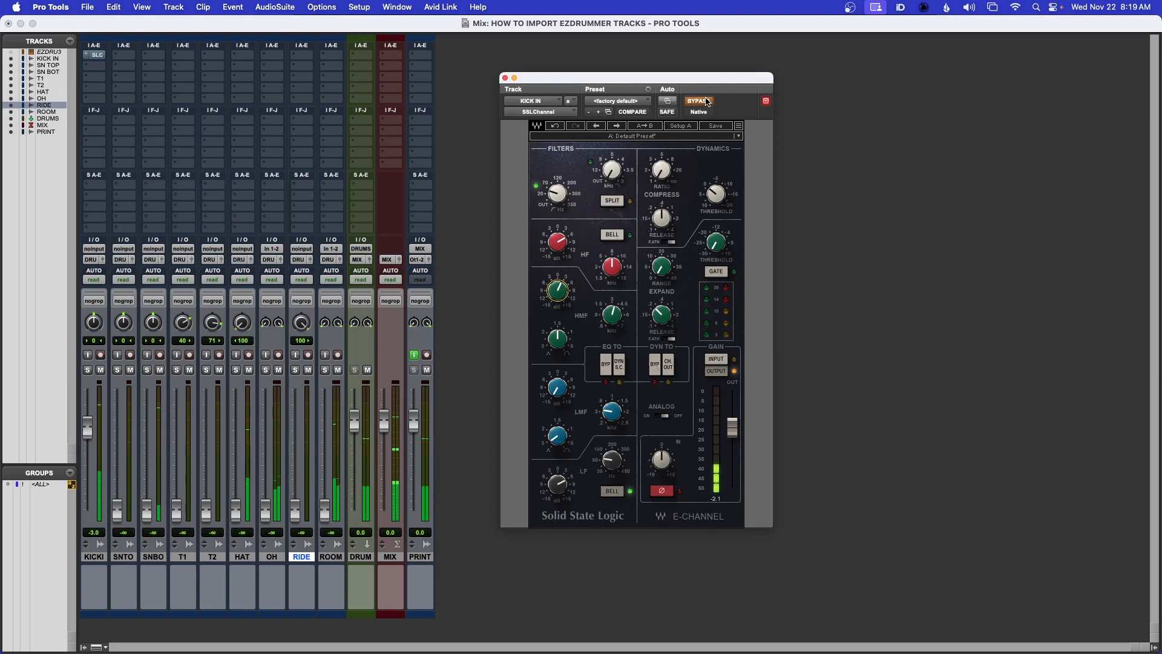
left_click(706, 101)
- Switch the kick's dynamics to channel out, shorten the compressor release, and set the ratio to 2.0
left_click_drag(637, 77, 643, 94)
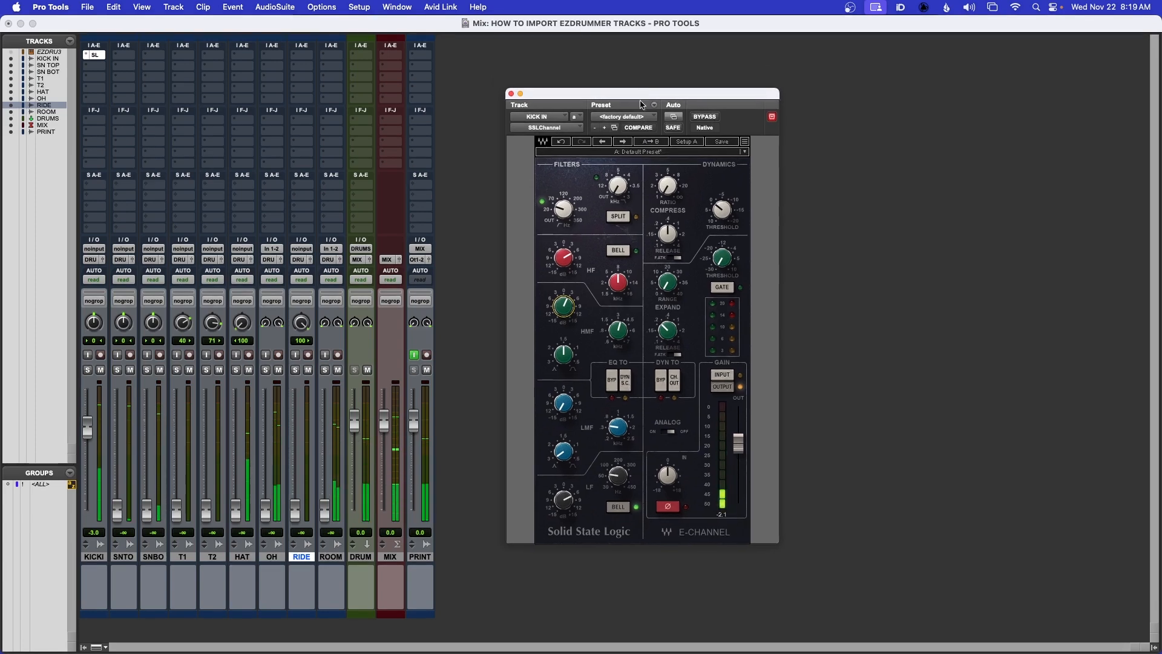
left_click(682, 387)
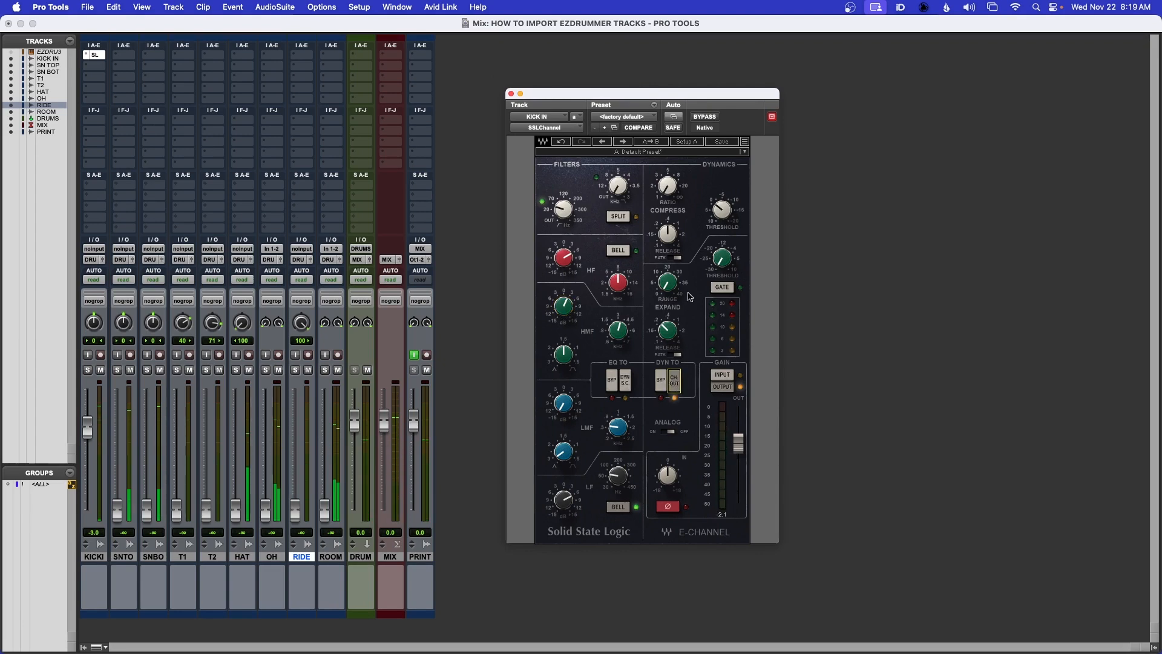
mouse_move(667, 236)
mouse_move(667, 186)
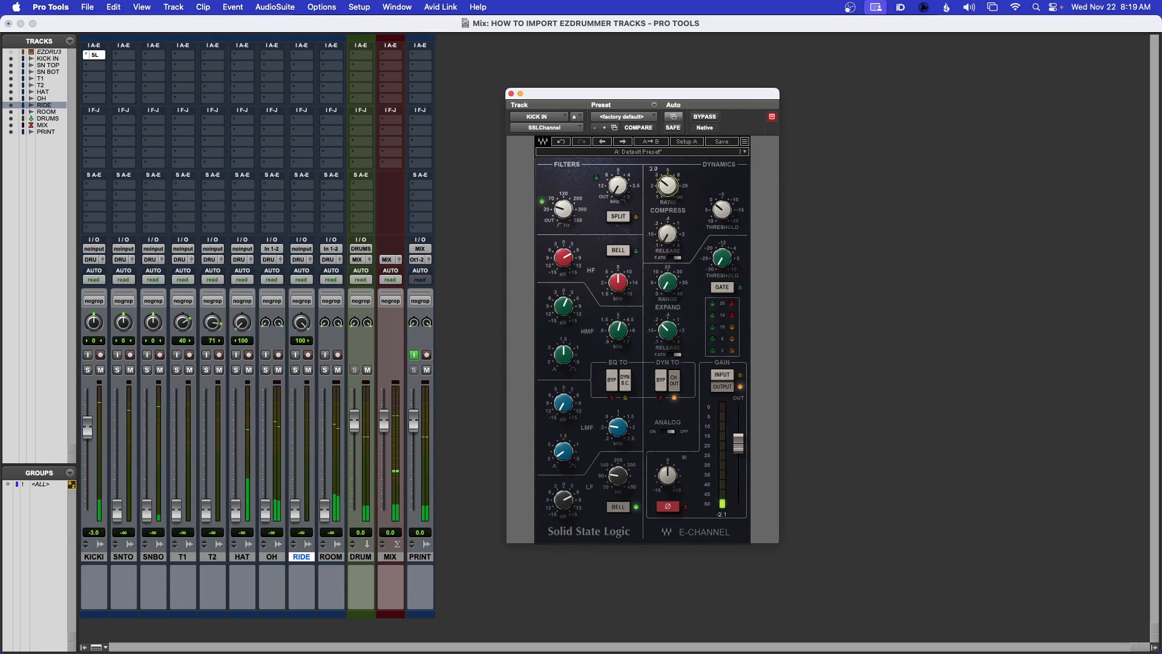
- Set the kick compressor's threshold to -3.0, check it against bypass, and save the session
mouse_move(722, 209)
left_click_drag(722, 210, 722, 216)
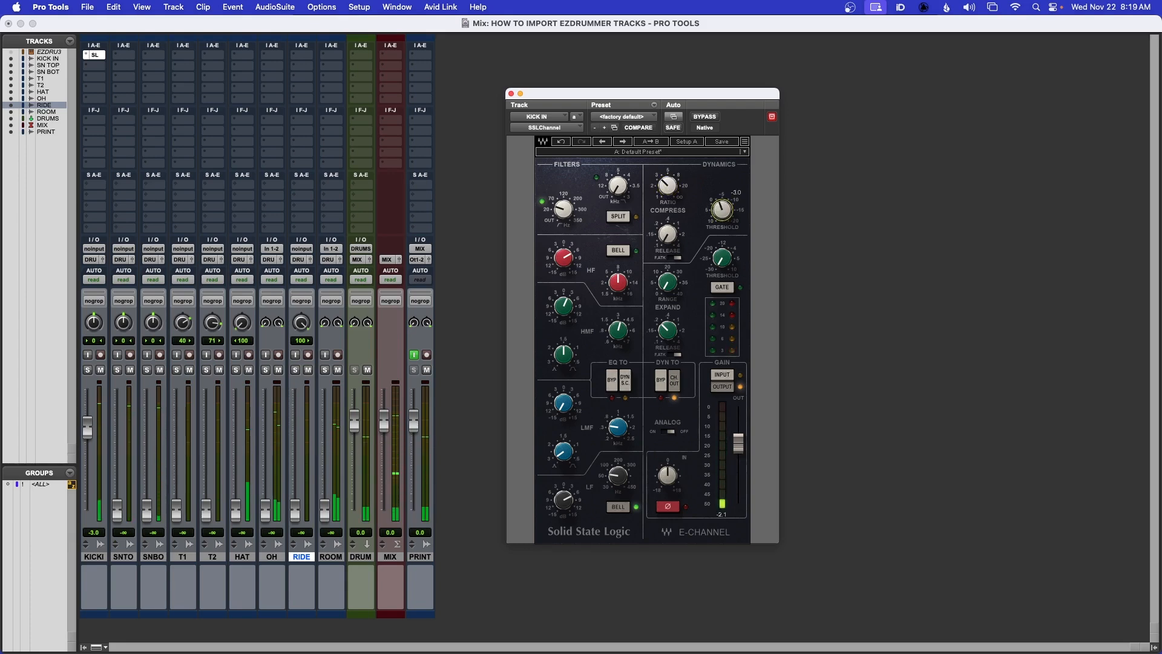
left_click(705, 115)
left_click(706, 116)
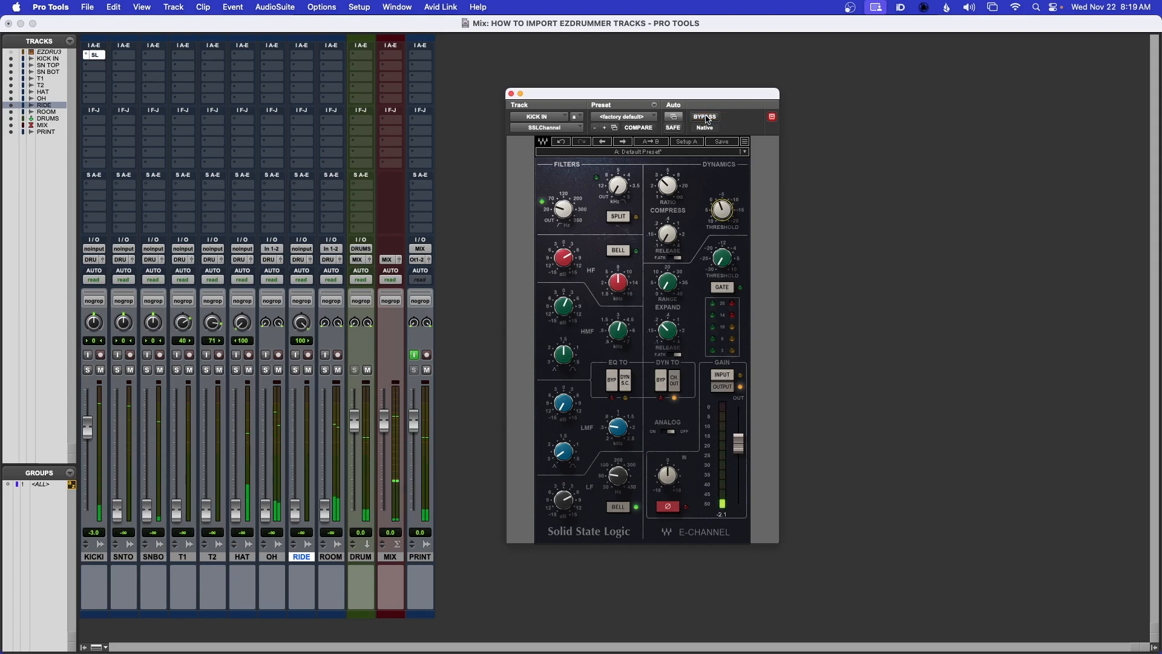
left_click(511, 94)
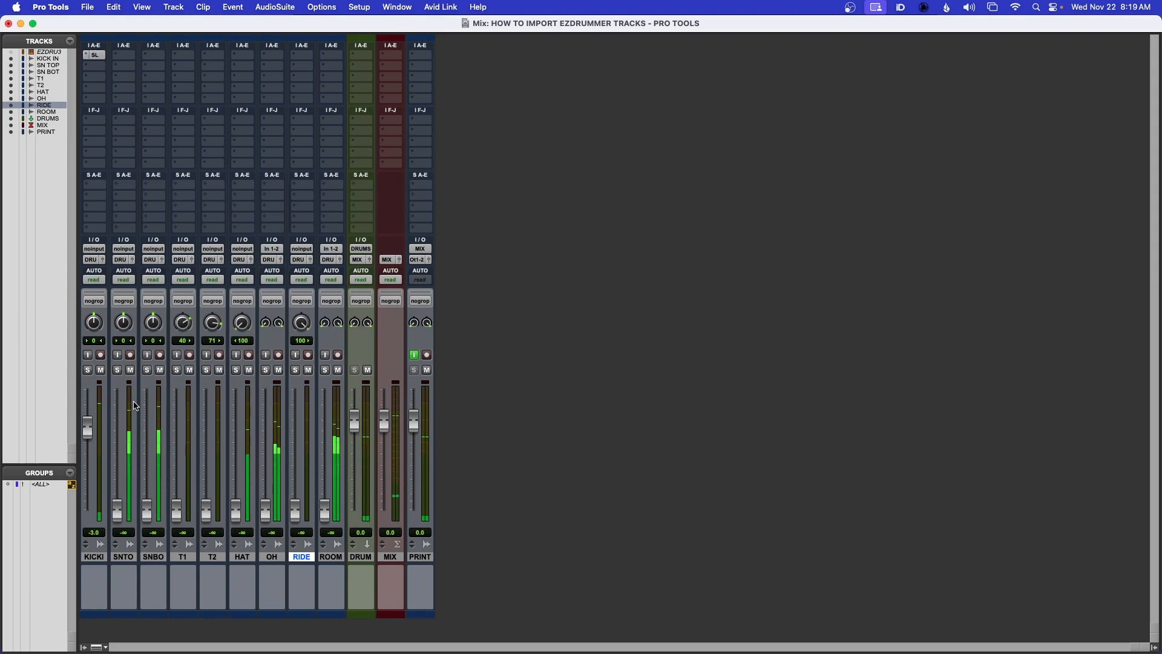
key("super+s")
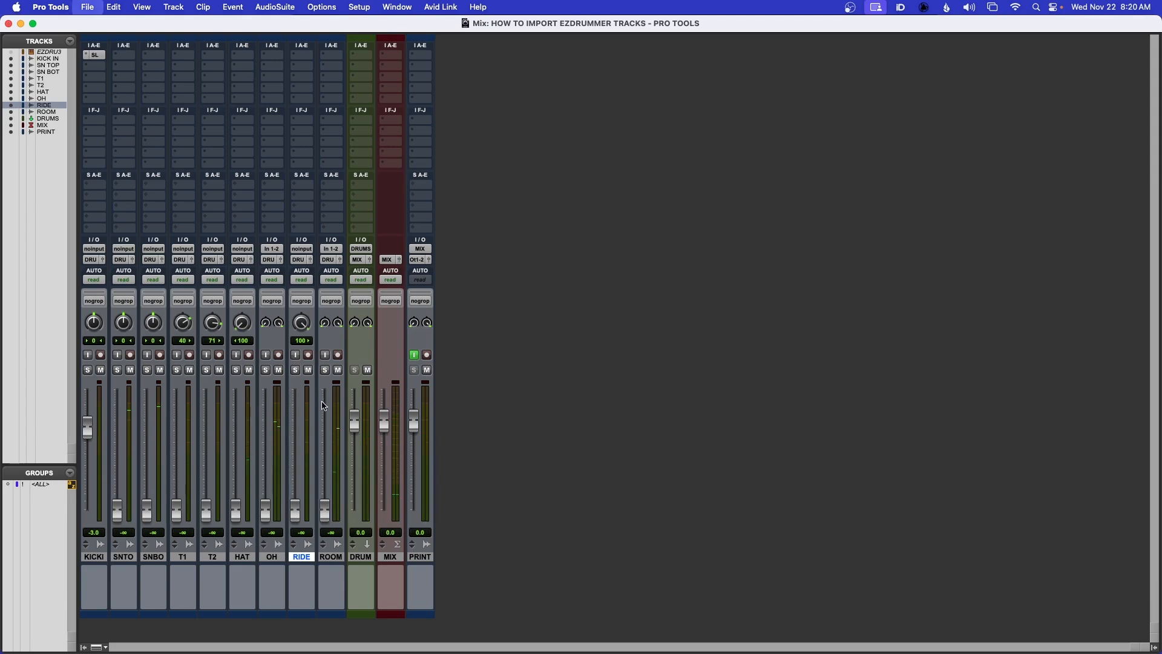
- Insert the Massey TapeHead plug-in after SSLChannel on the KICK IN track and start playback
left_click(98, 67)
mouse_move(112, 68)
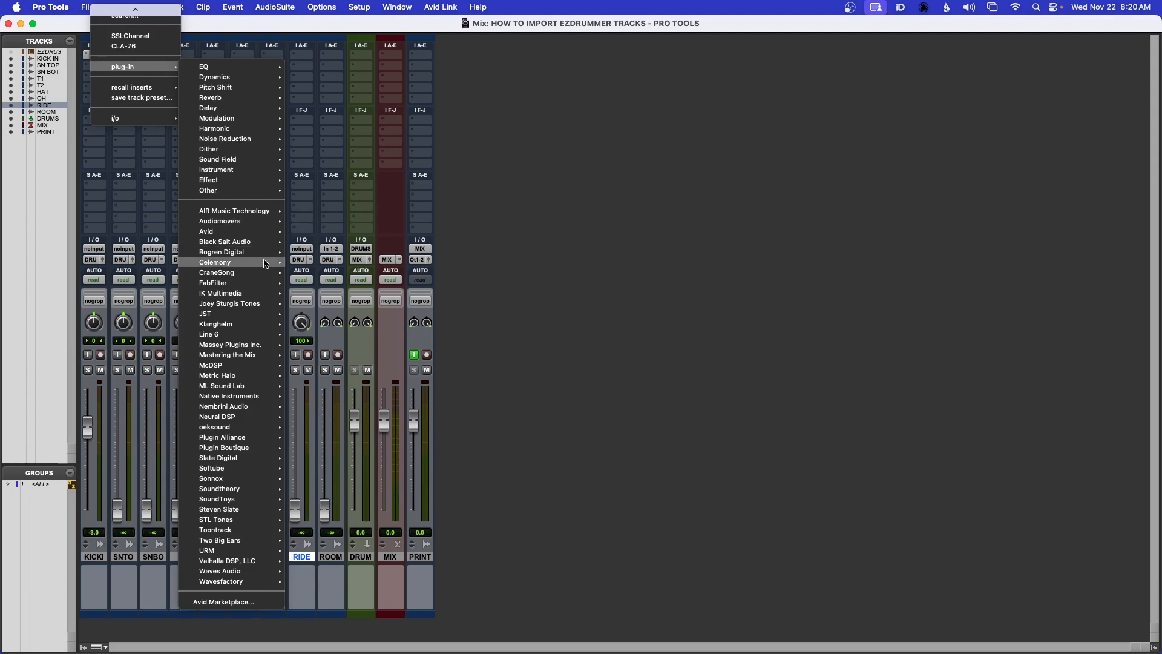
mouse_move(263, 279)
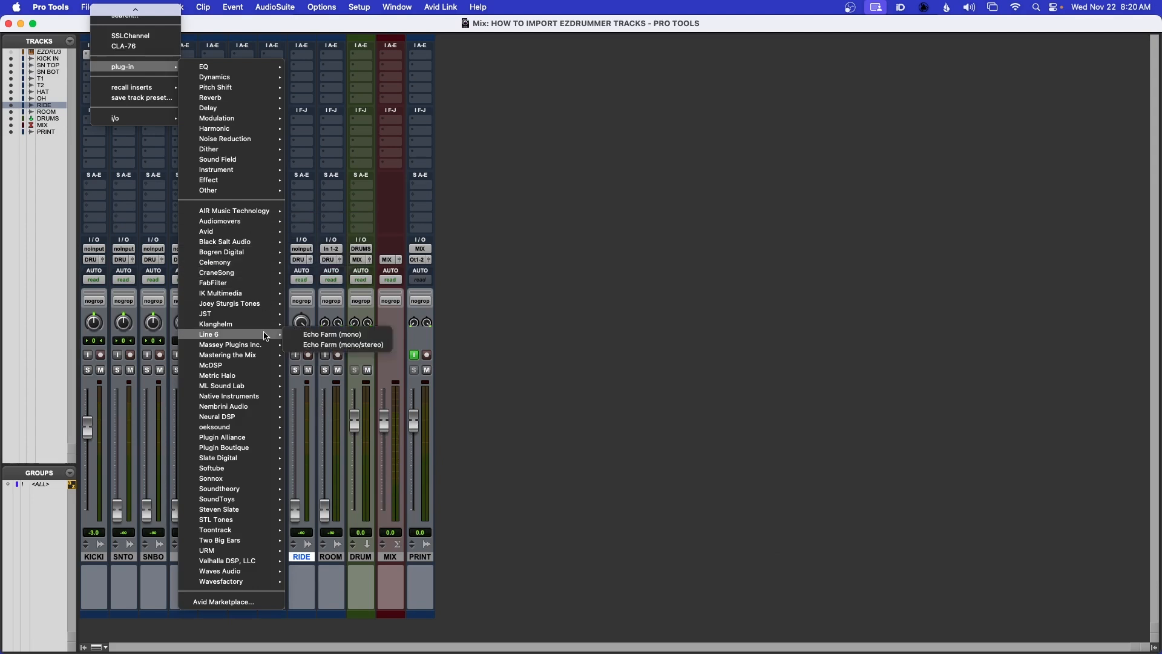
mouse_move(266, 345)
left_click(327, 345)
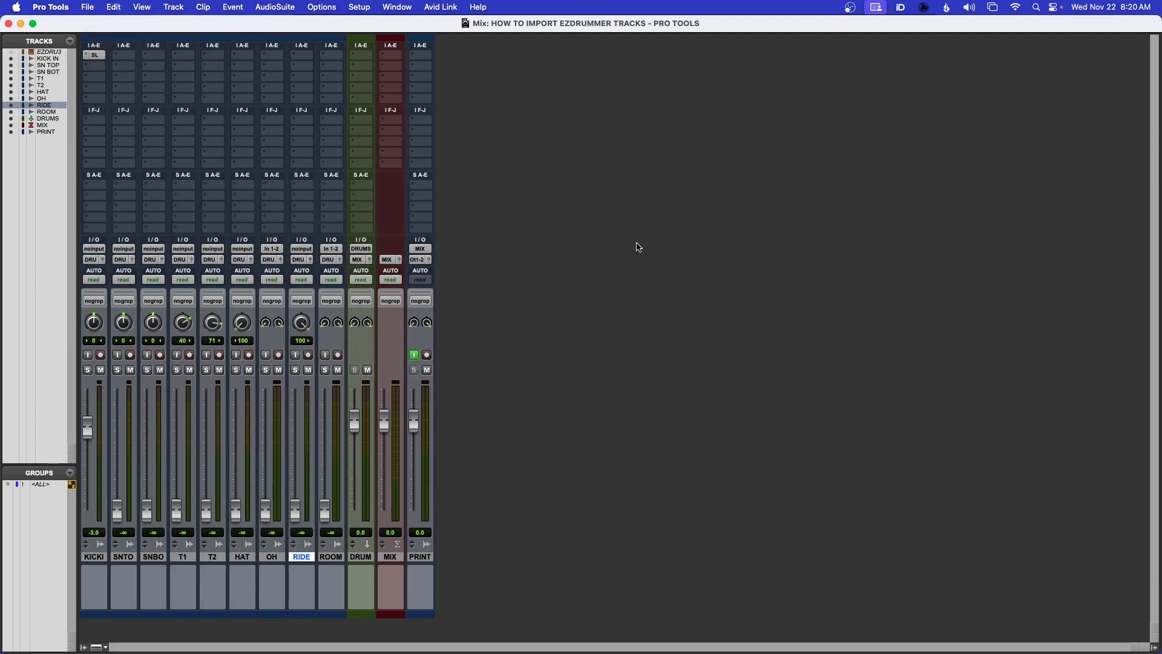
left_click_drag(703, 109, 703, 207)
key("space")
- Set TapeHead's drive to about 3 and lower its trim slightly, comparing the kick with bypass
left_click(709, 216)
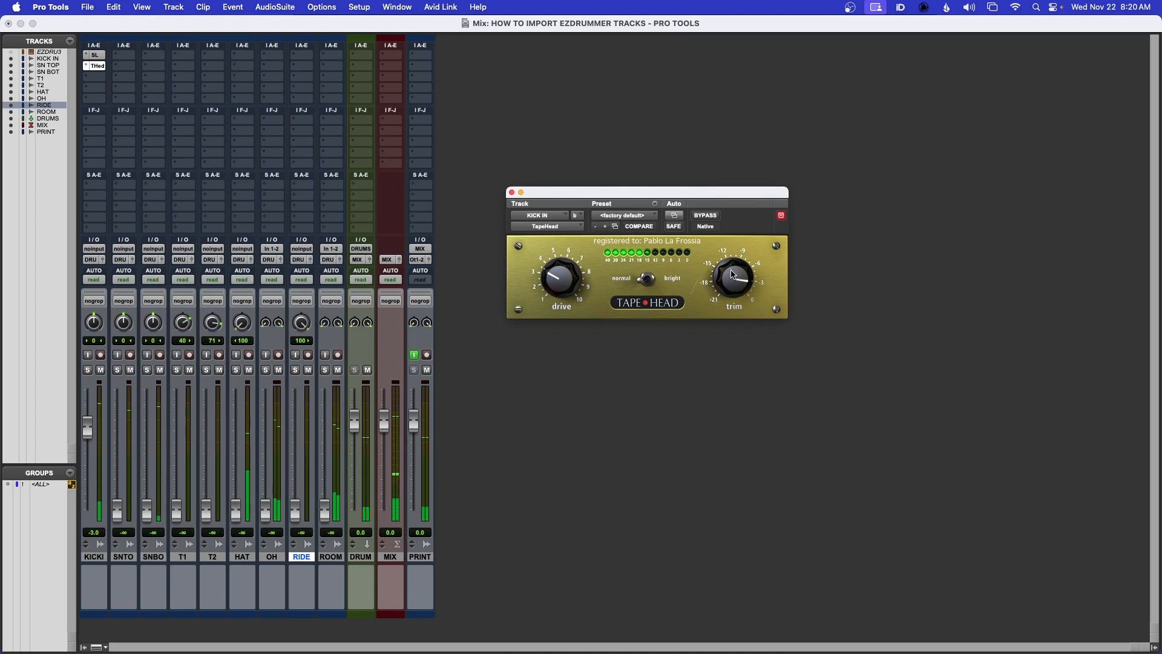
left_click(708, 216)
left_click(709, 218)
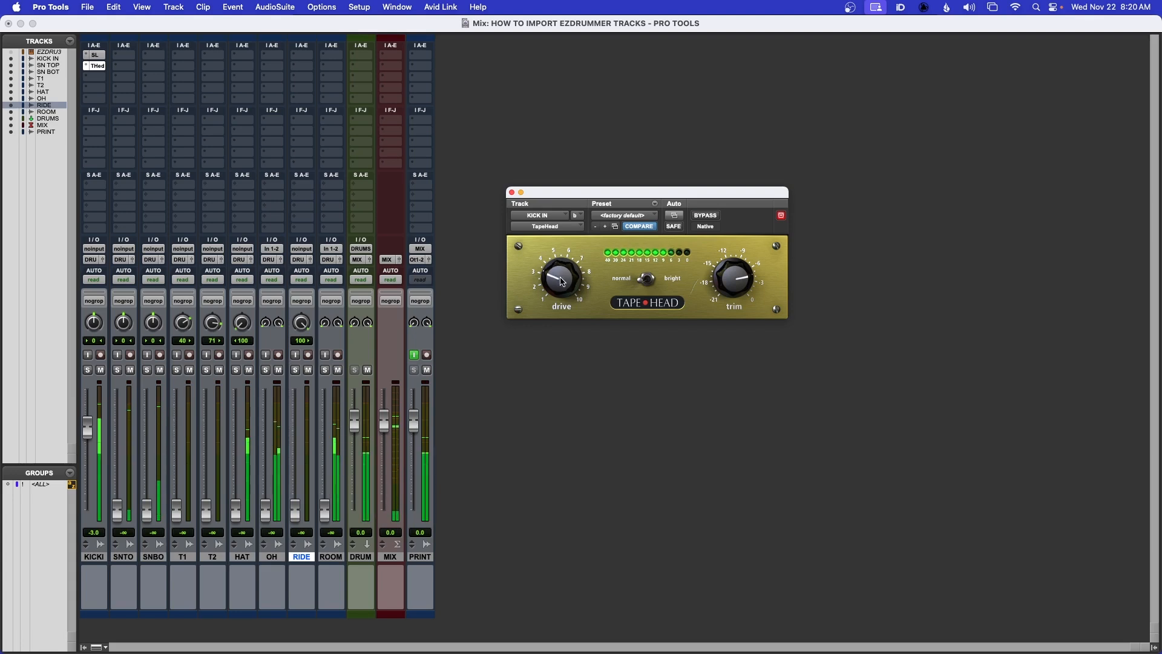
left_click(706, 217)
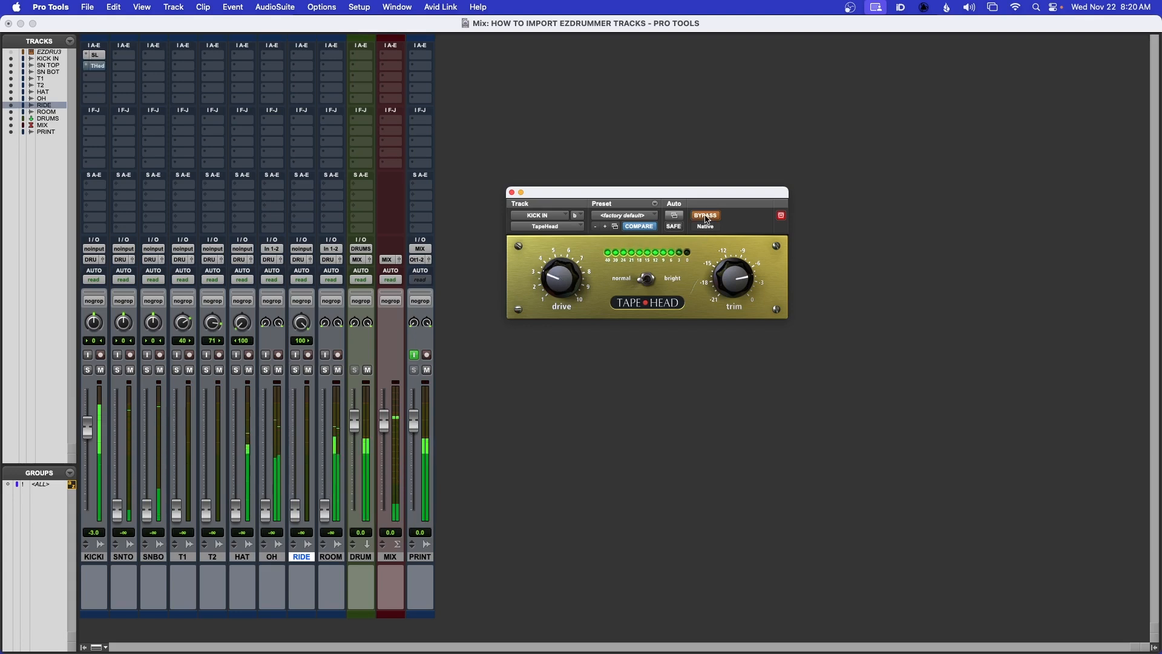
left_click(707, 217)
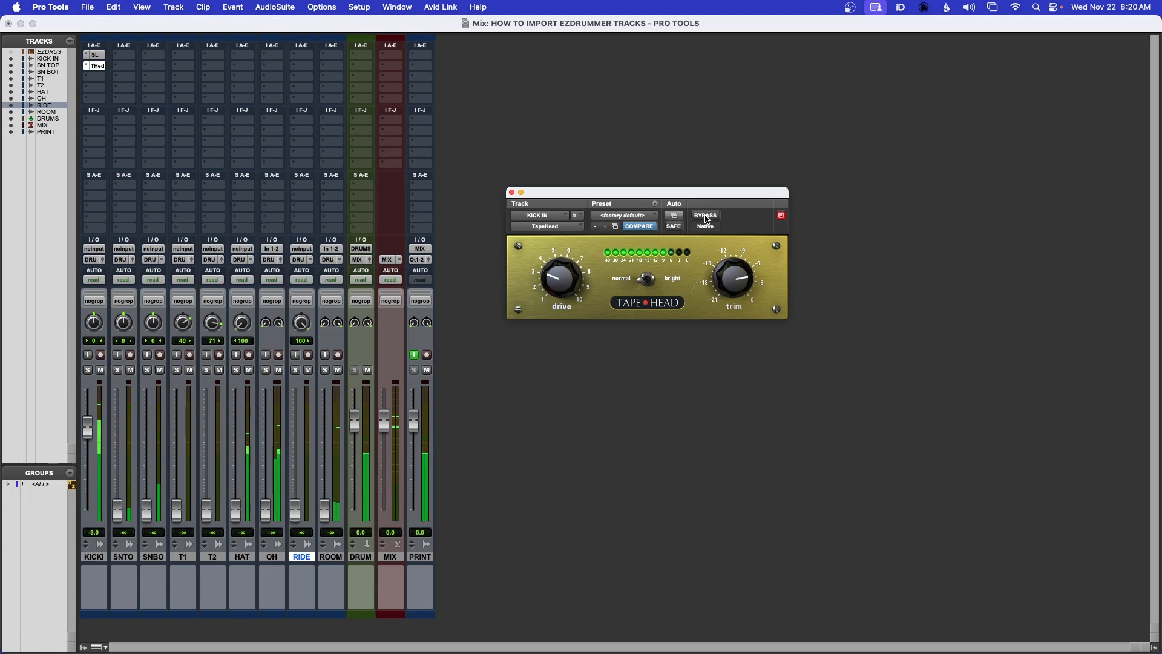
left_click(706, 216)
left_click(706, 217)
left_click(511, 192)
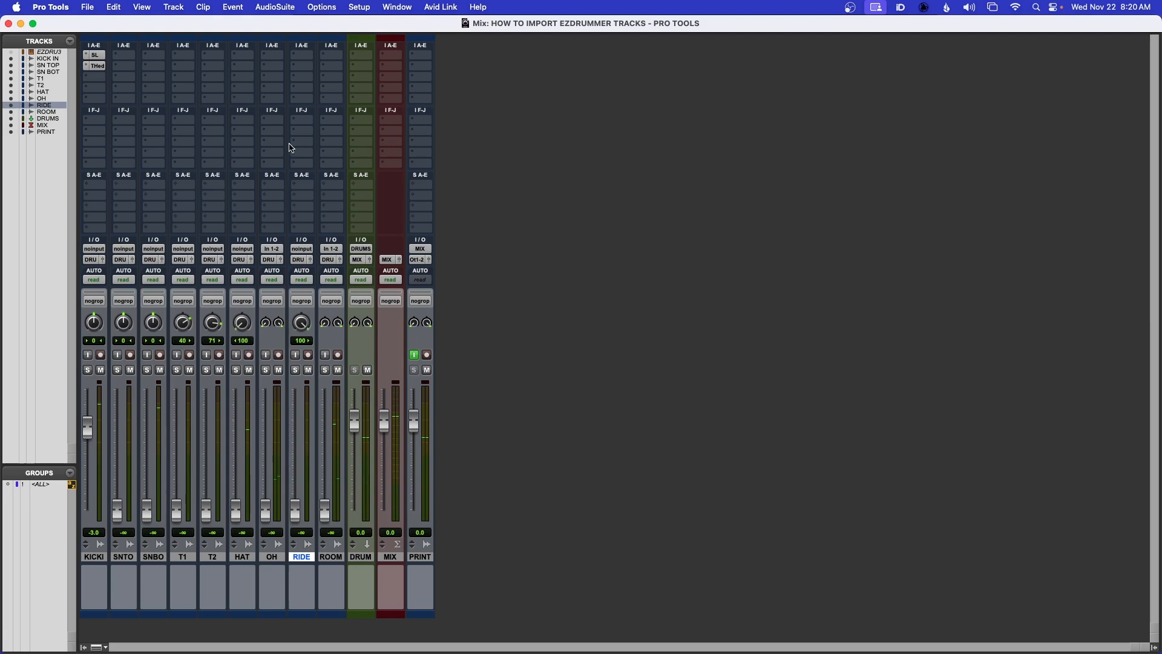
- Insert FabFilter Pro-Q 3 (mono) after TapeHead on KICK IN and add a -1.38 dB bell cut at 197.27 Hz with Q 5.524
left_click(99, 82)
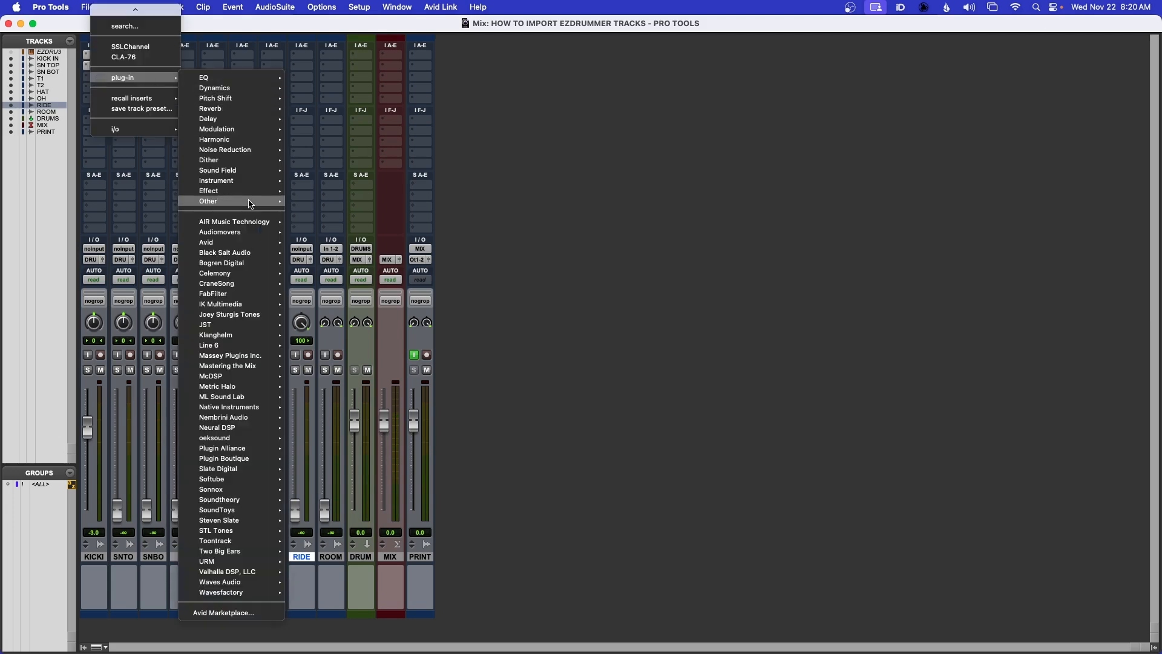
mouse_move(267, 299)
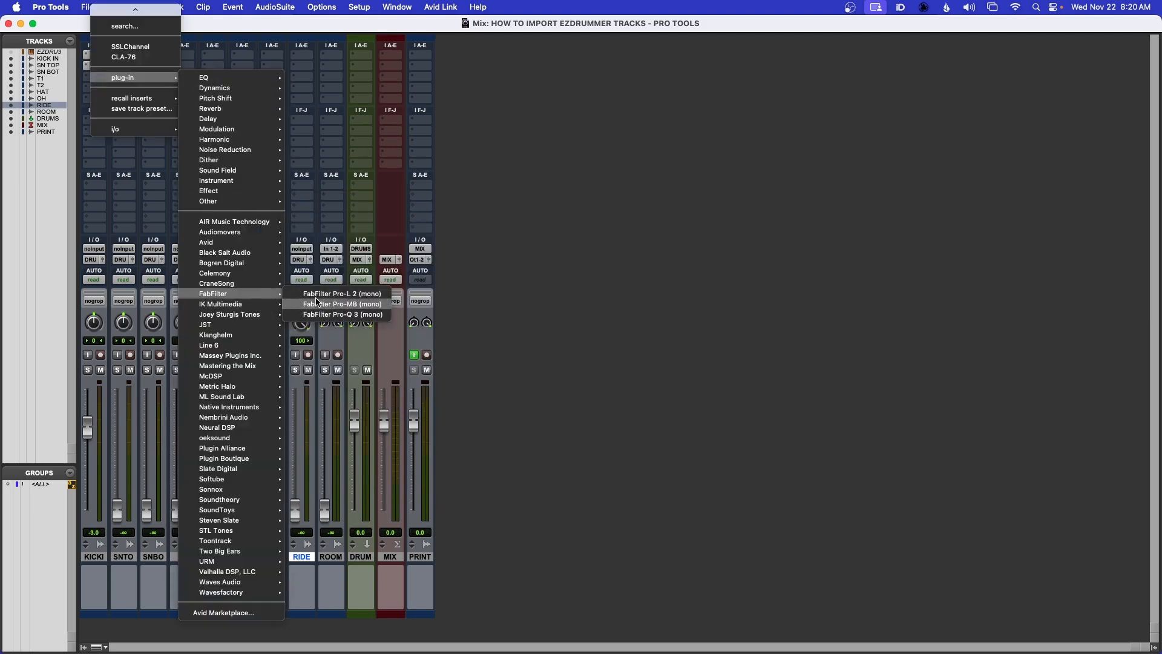
left_click(321, 314)
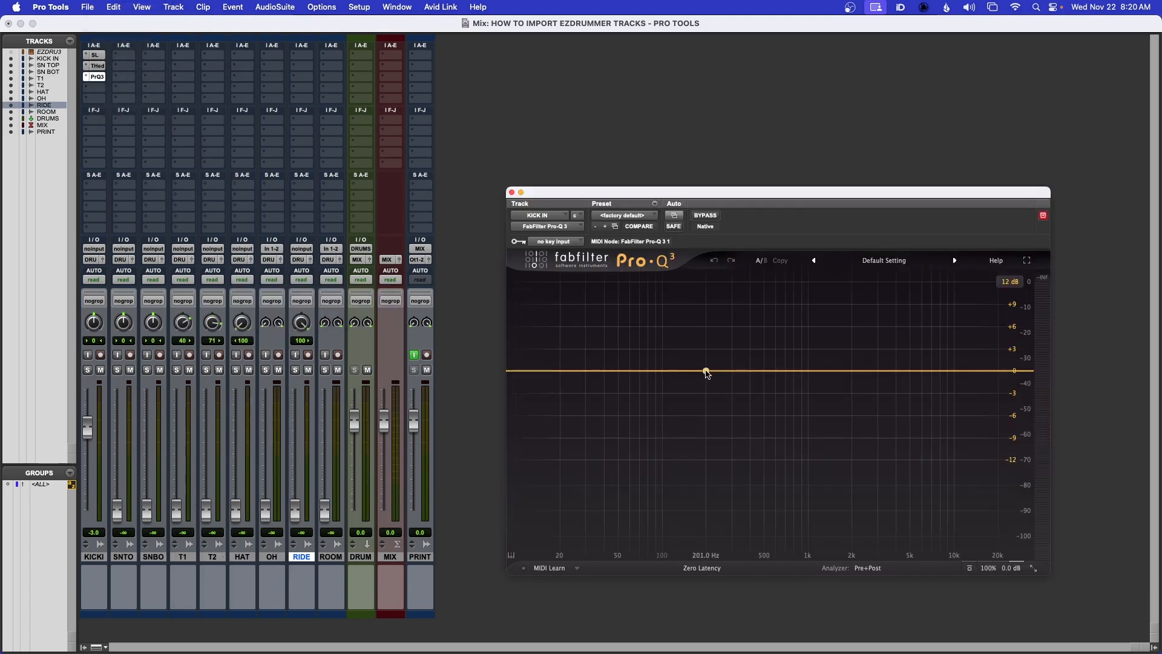
left_click_drag(707, 373, 705, 381)
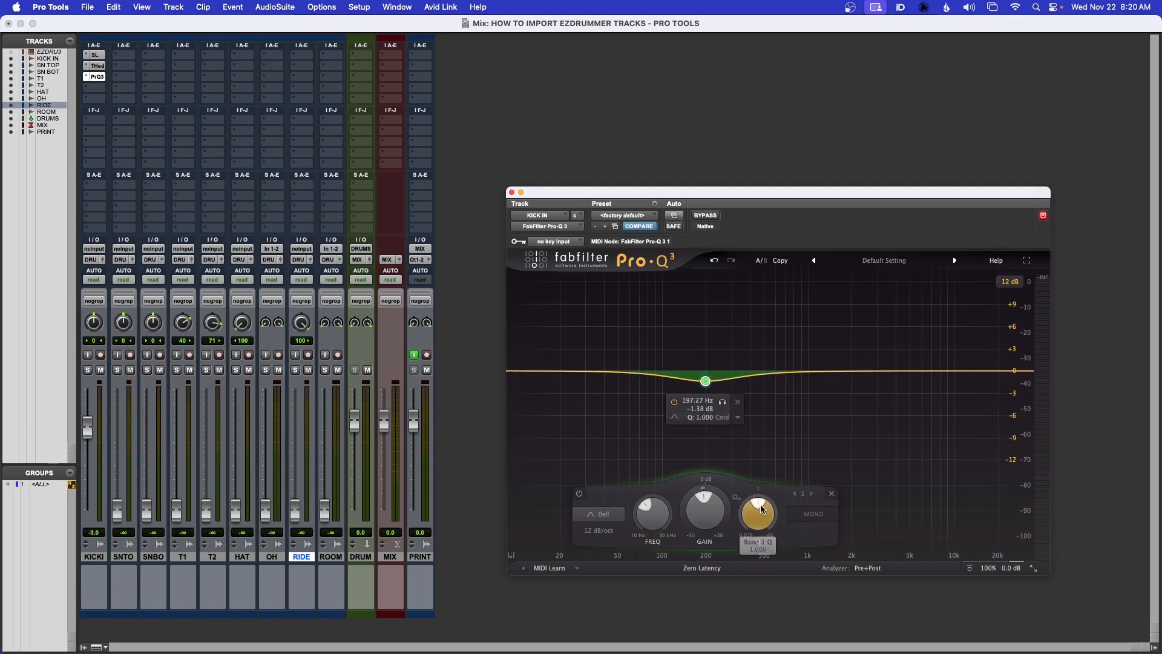
mouse_move(761, 502)
left_mouse_down()
mouse_move(767, 467)
mouse_move(771, 513)
left_mouse_up()
key("space")
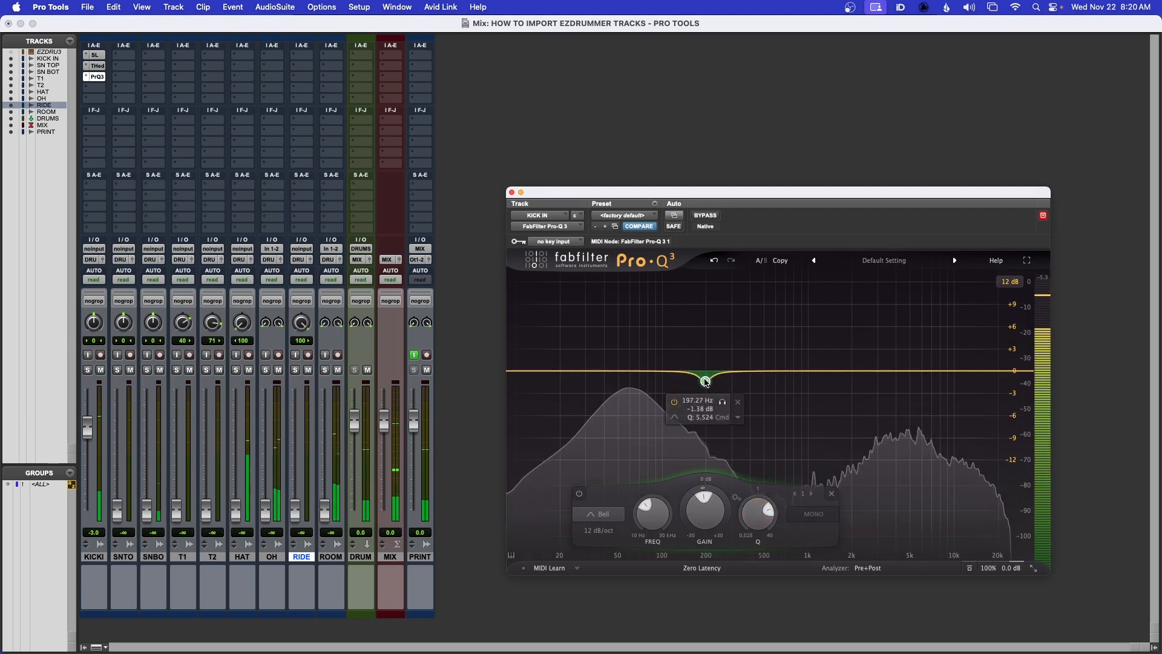
- Audition the narrow band near 200 Hz with a boost, set its gain to -1.21 dB, and compare with bypass
left_click_drag(705, 381, 706, 295)
left_click_drag(707, 513, 711, 582)
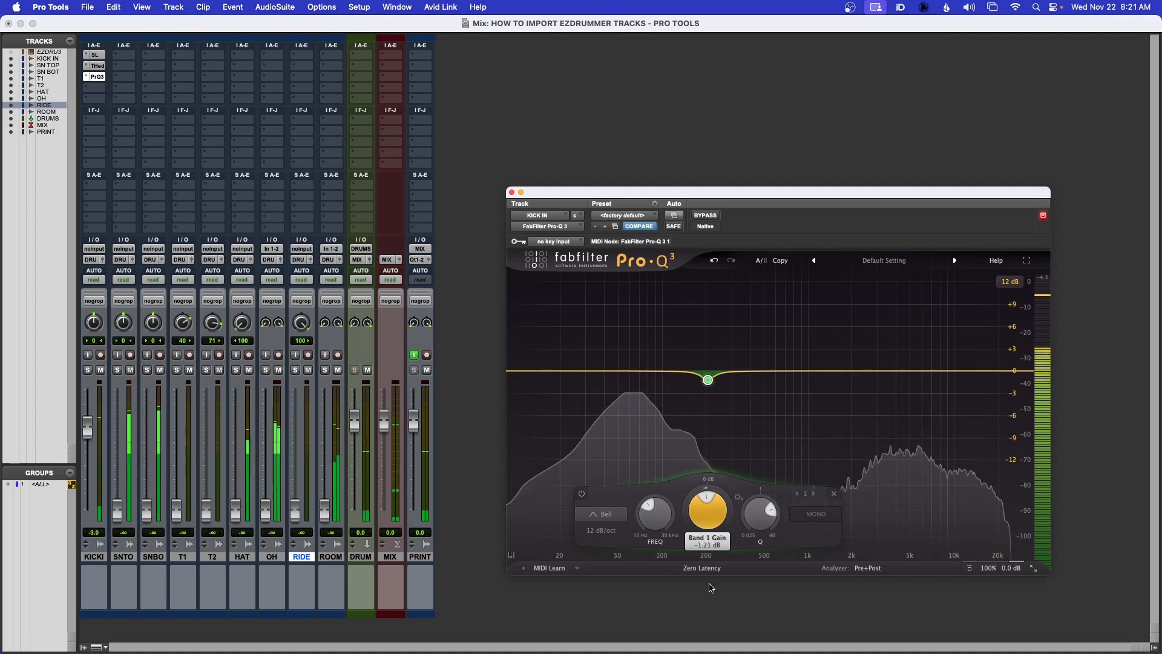
left_click(705, 216)
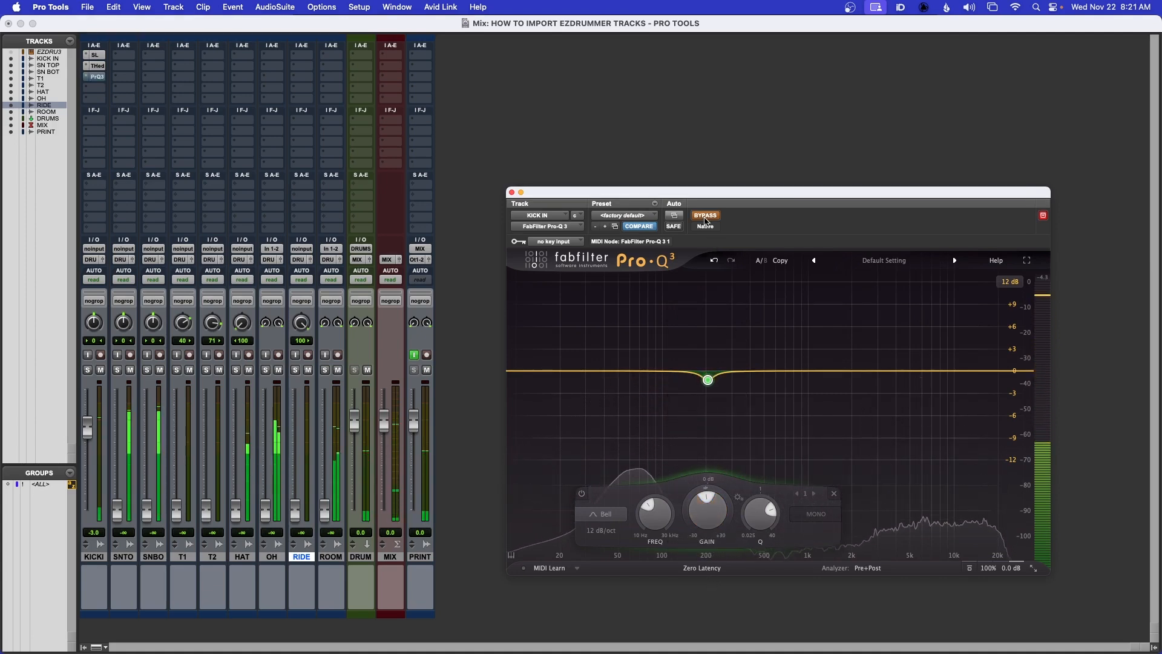
left_click(706, 220)
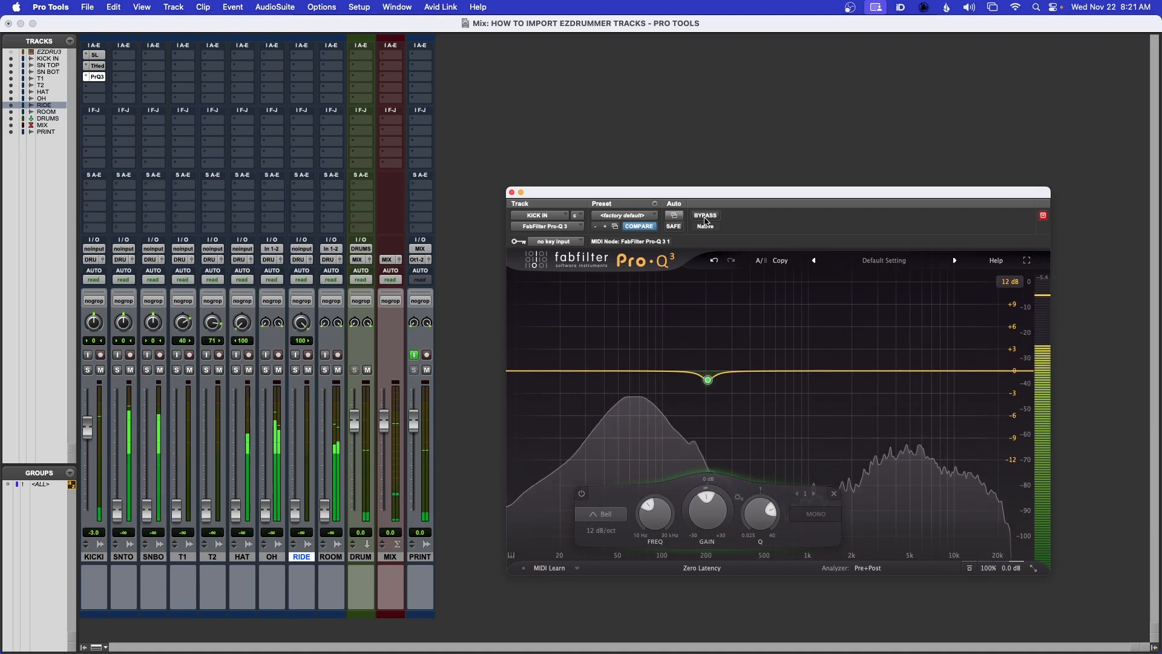
left_click(511, 192)
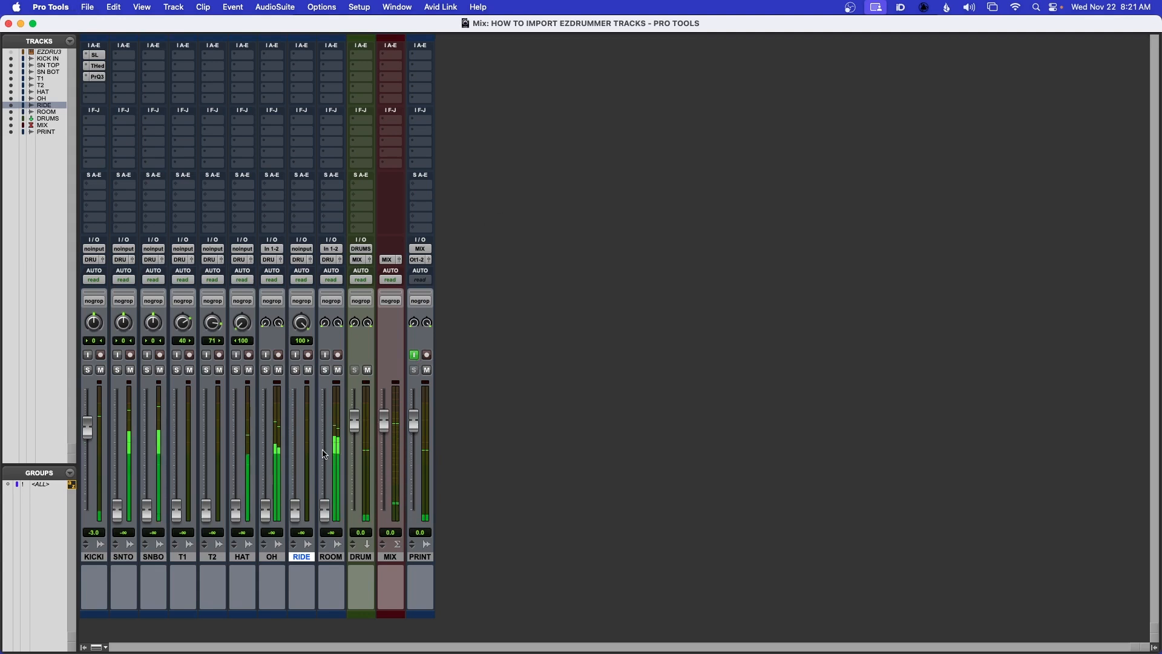
- Raise the SN TOP fader to -2.0 and insert SSLChannel on that track's first slot
left_click_drag(117, 512, 118, 426)
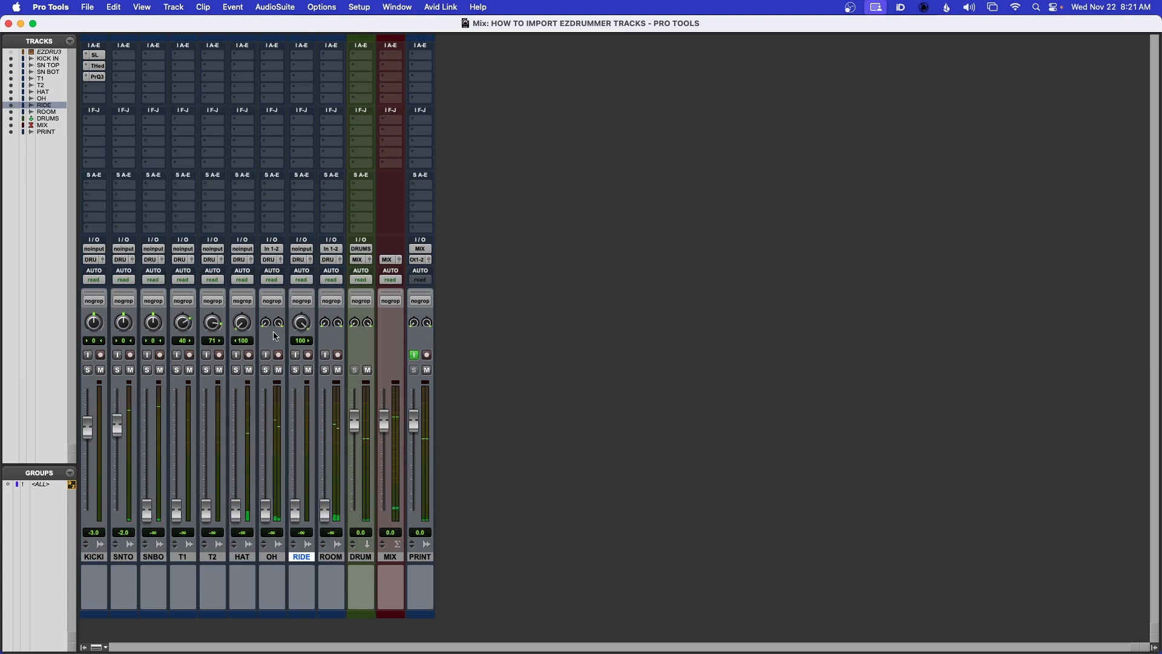
left_click(125, 56)
left_click(159, 25)
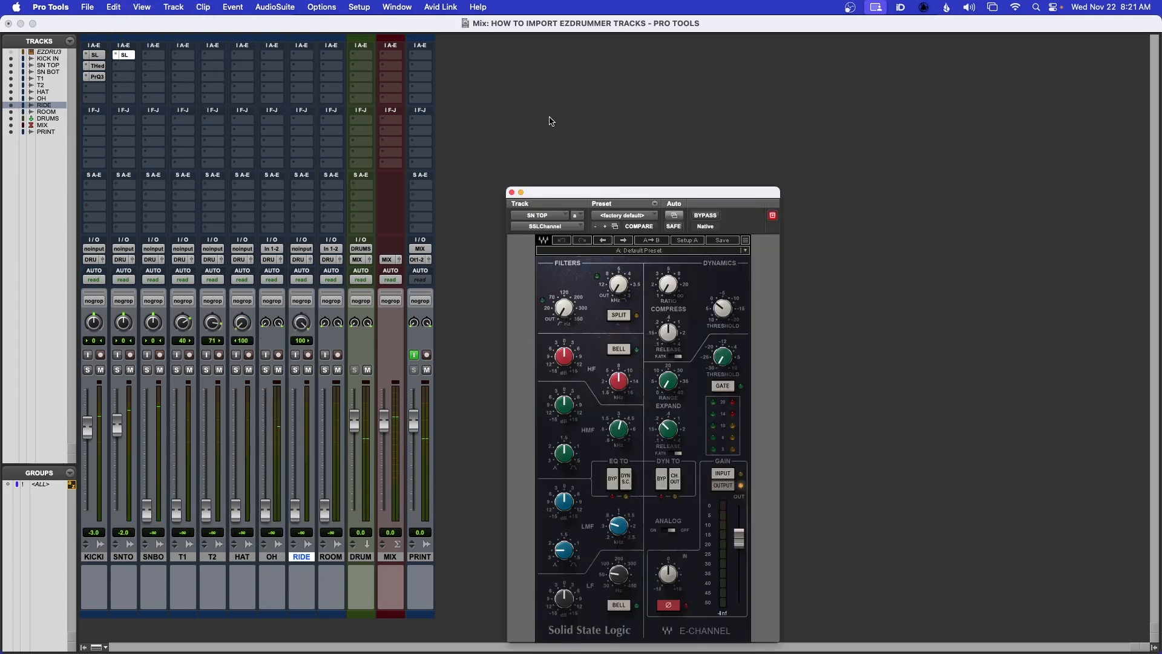
- In SN TOP's SSLChannel, set the high-pass filter to 120 Hz and boost the LF band 5.2 dB in bell mode around 200 Hz
left_click_drag(618, 192, 605, 97)
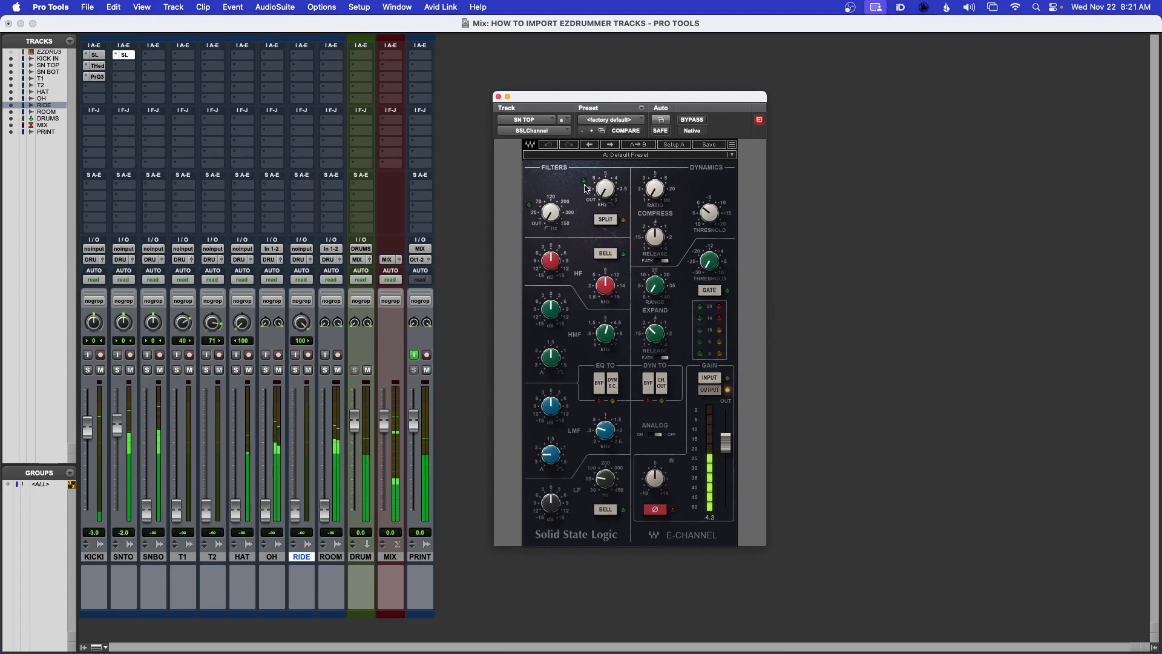
left_click_drag(555, 220, 556, 205)
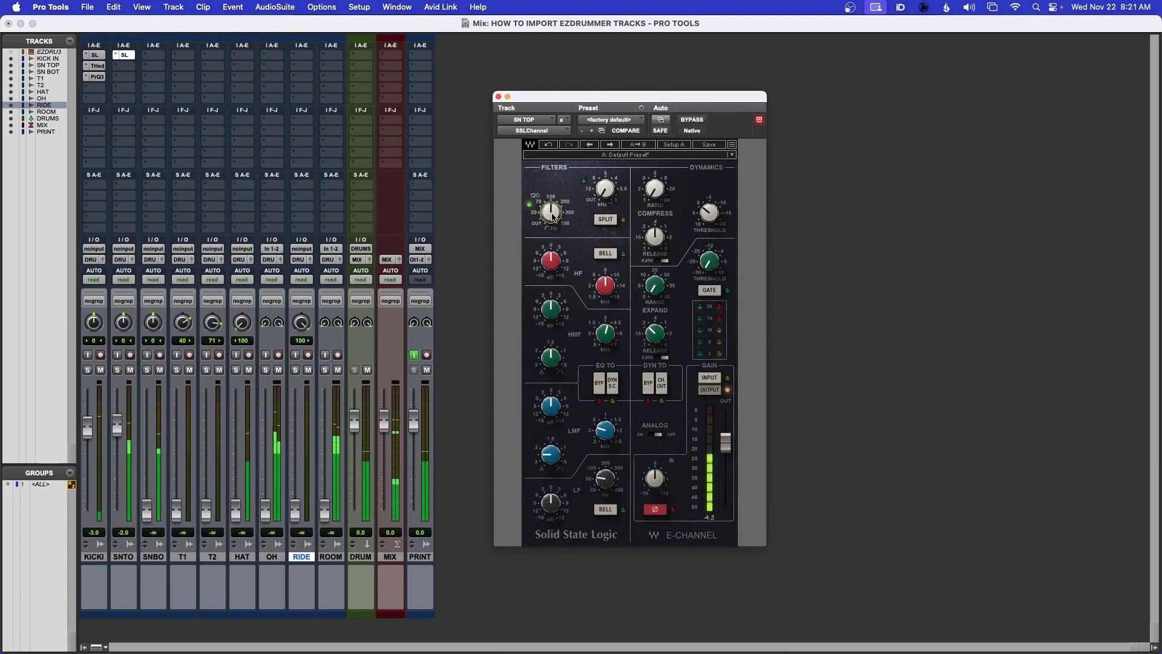
left_click(606, 509)
left_click_drag(606, 478, 605, 477)
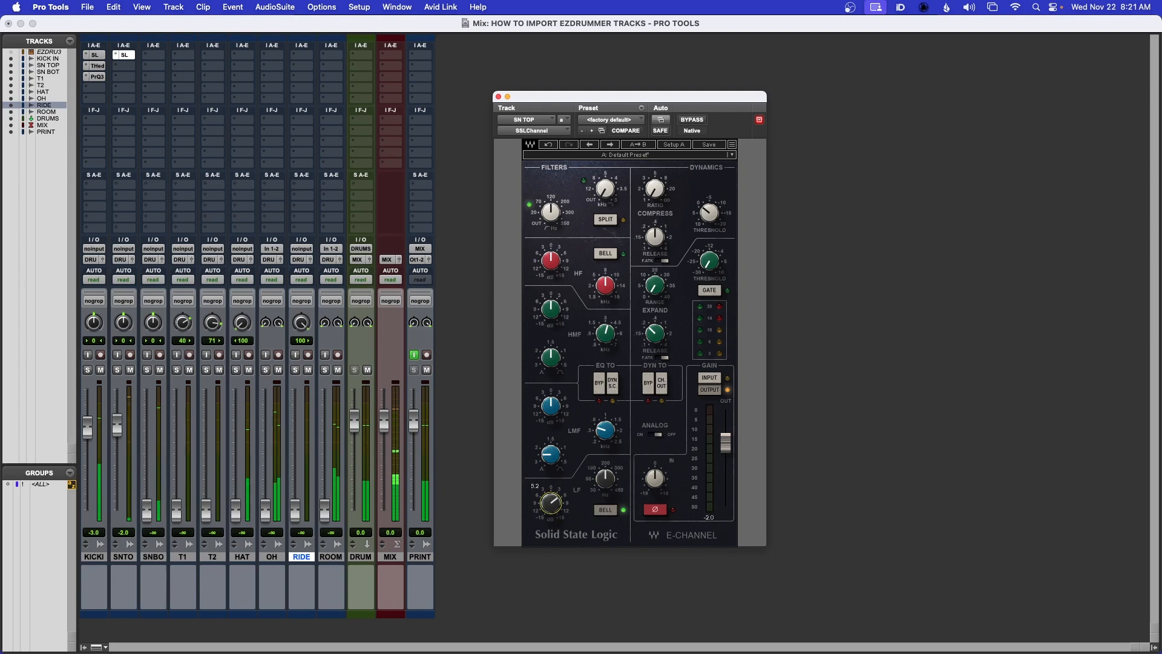
left_click_drag(553, 510, 553, 508)
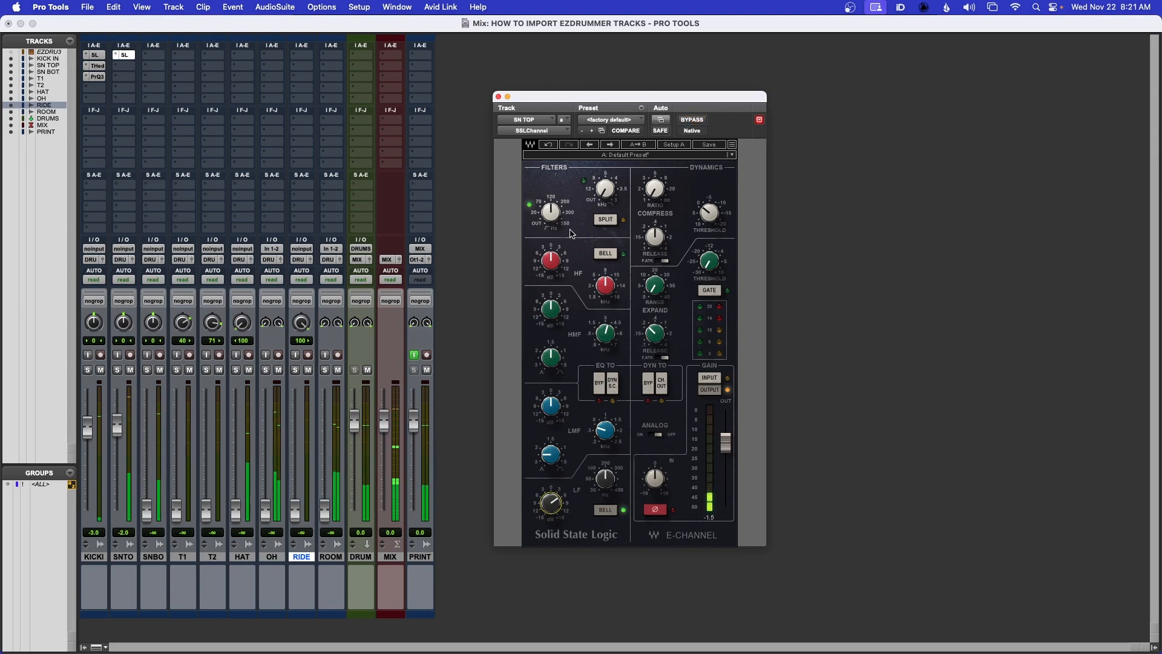
- Boost the snare top's HF band about 5.6 dB, compare with bypass, and fine-tune the LF and HMF gains
left_click_drag(550, 261, 551, 256)
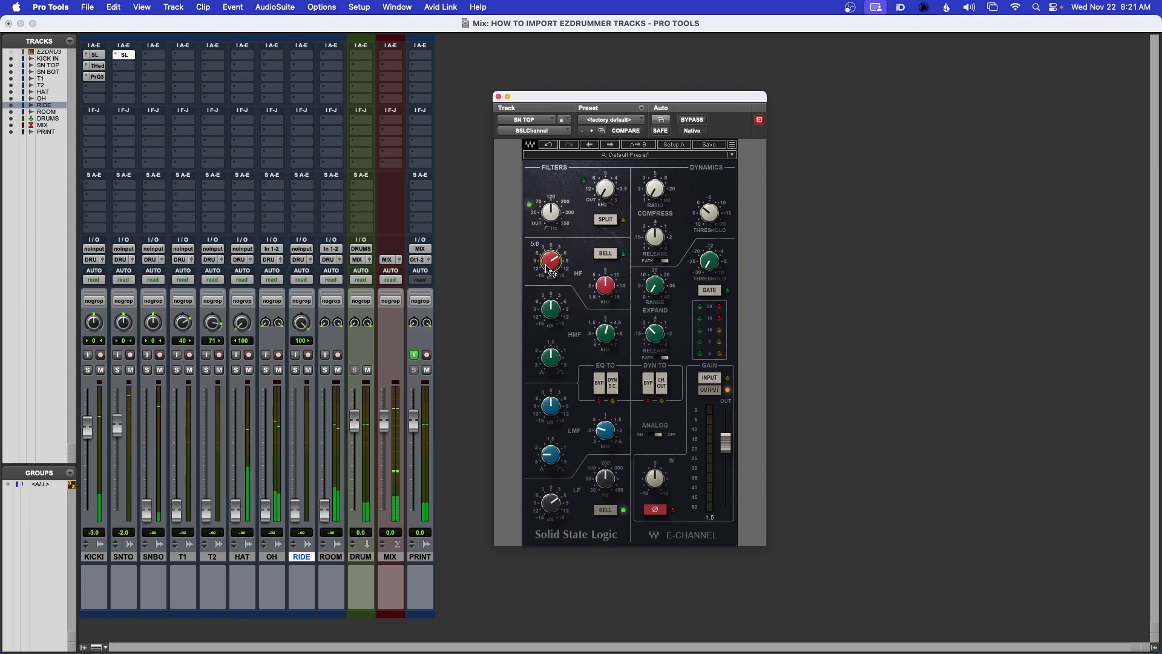
left_click(697, 121)
left_click(699, 122)
left_click_drag(675, 101, 696, 113)
left_click_drag(572, 515, 572, 514)
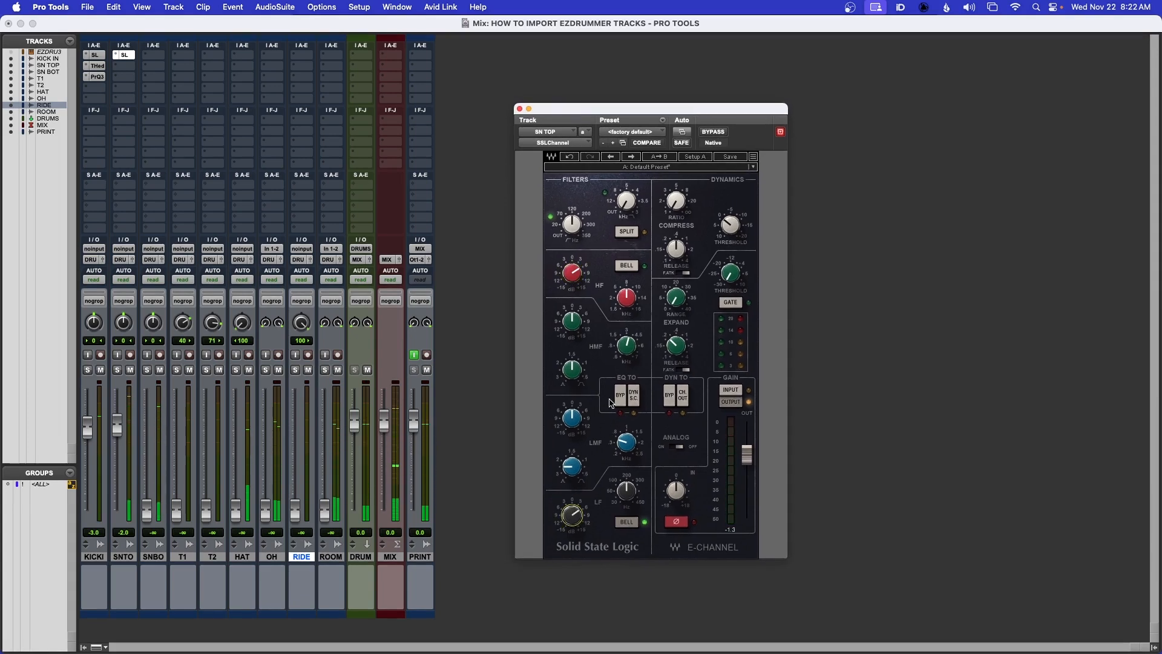
left_click_drag(572, 321, 572, 321)
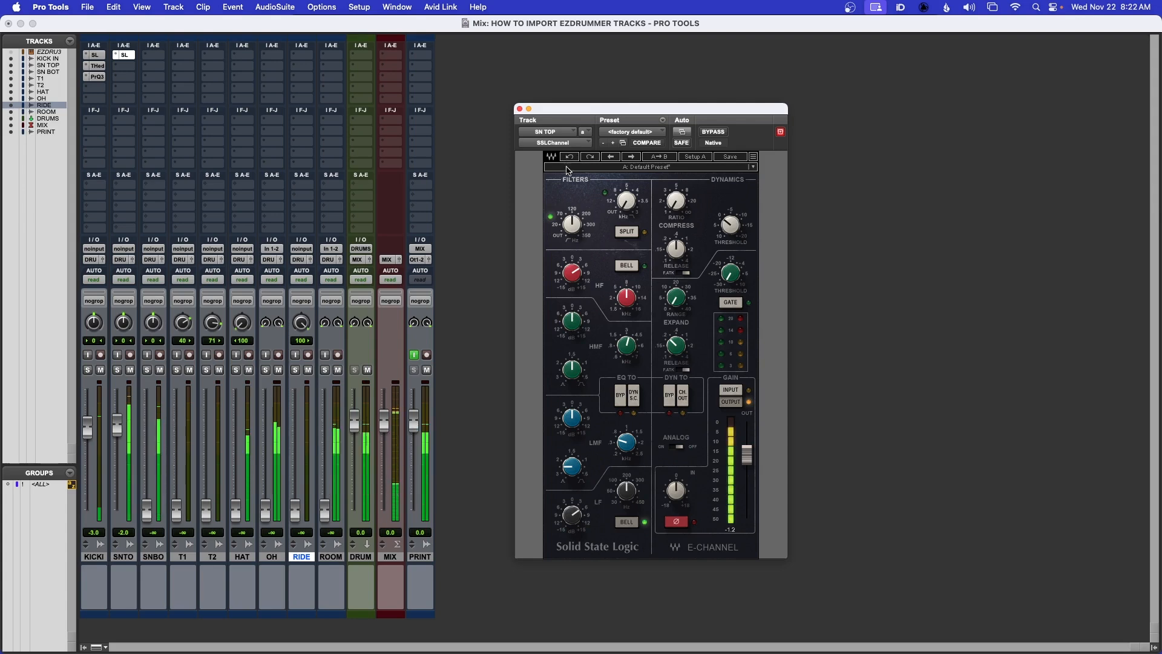
- Route the dynamics to channel out, set the compressor release to 0.10, raise the ratio and lower the threshold on the snare top
left_click(683, 397)
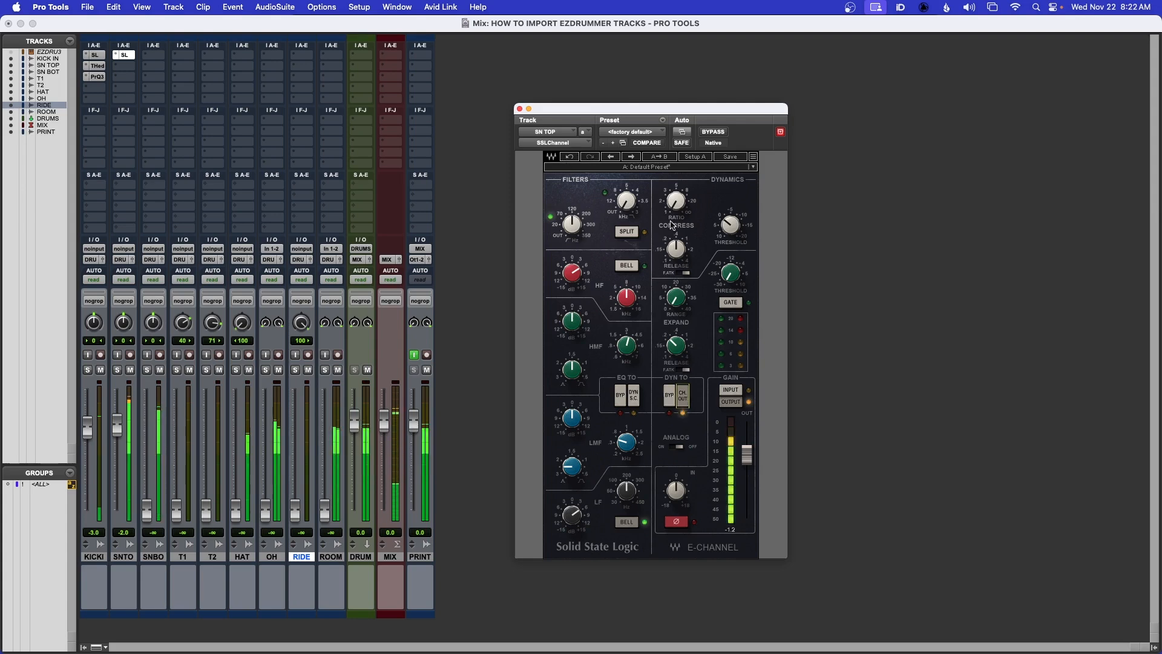
left_click_drag(676, 248, 676, 248)
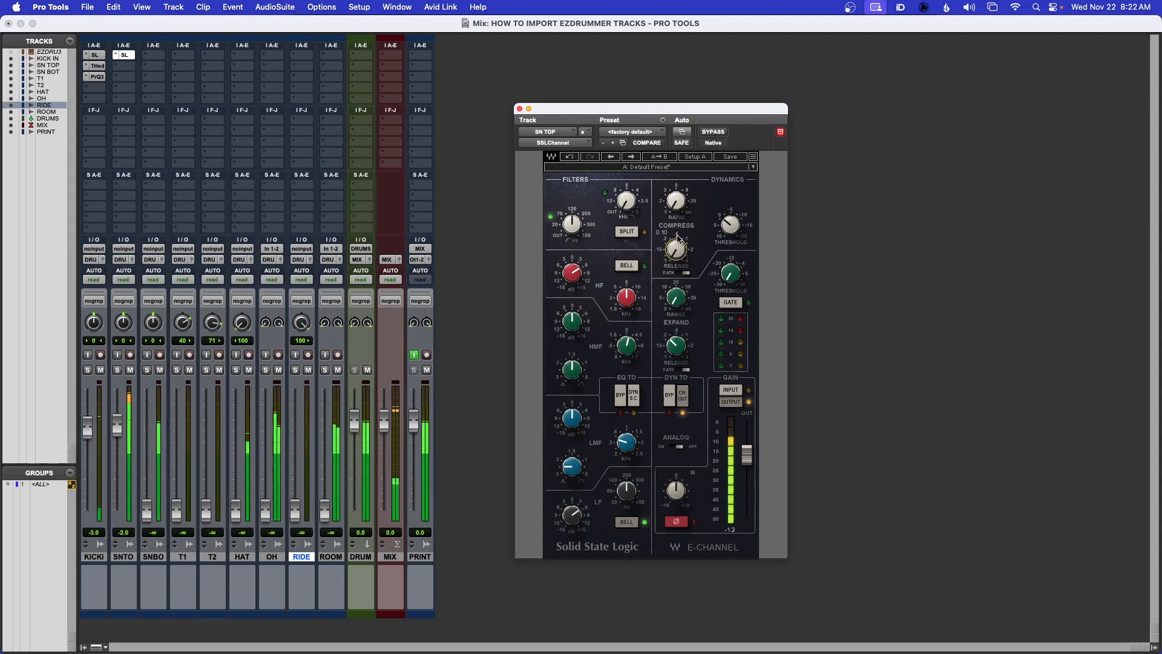
left_click_drag(676, 203, 676, 185)
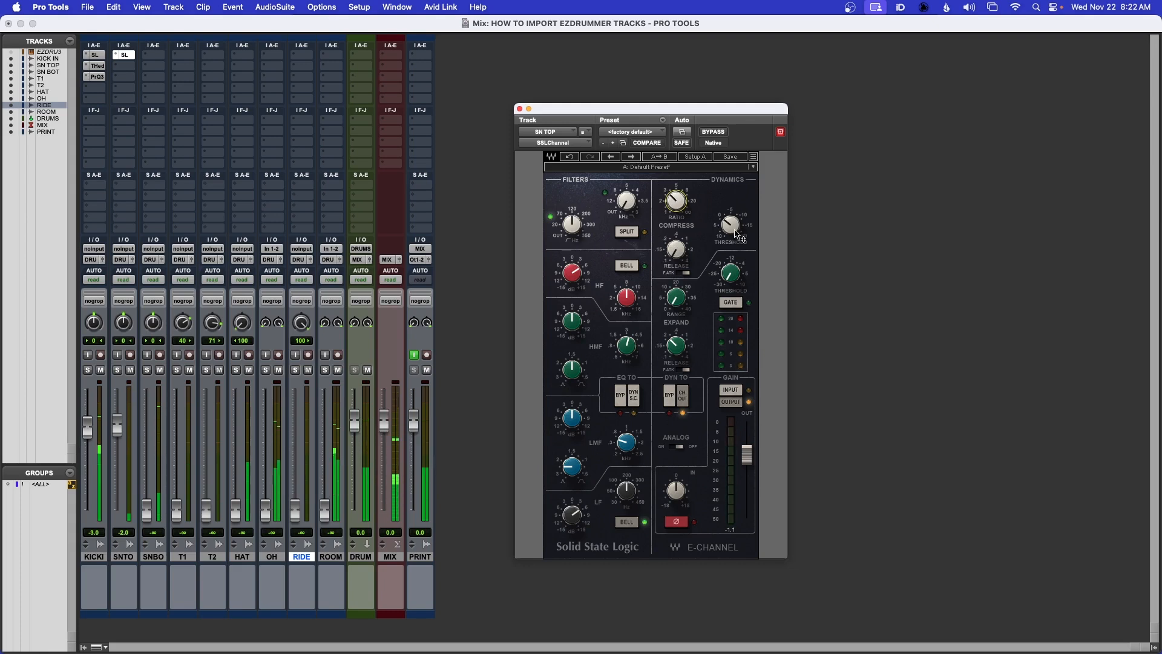
left_click_drag(733, 230, 734, 229)
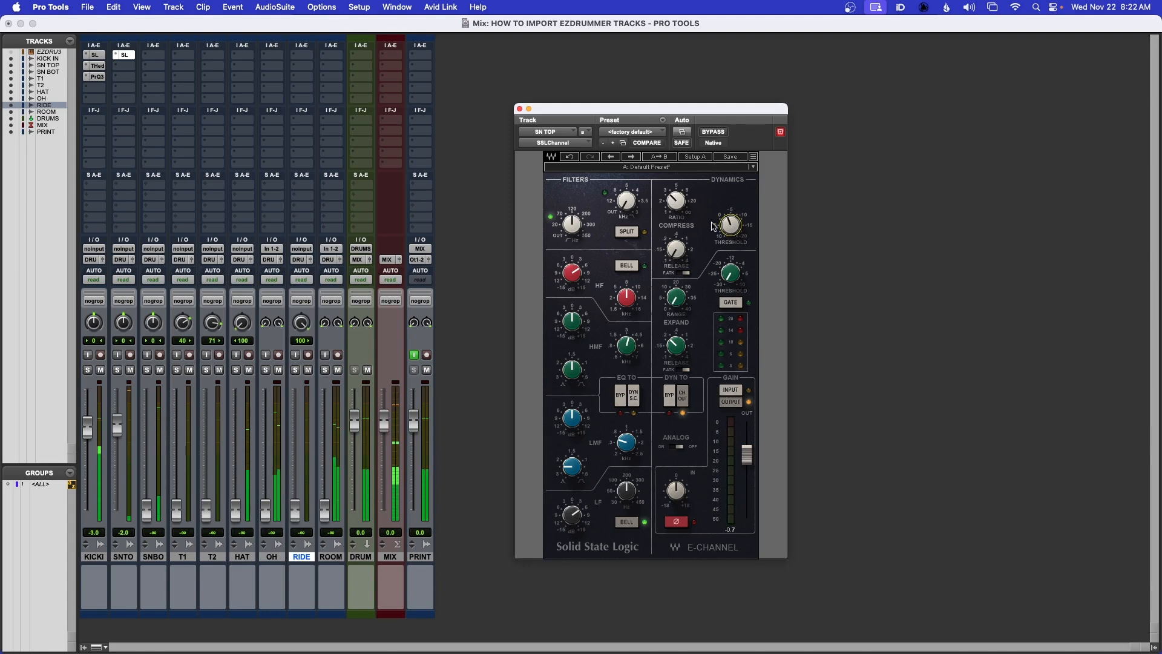
- Lower the snare top channel strip's output to -1.1 dB, comparing the level with bypass, and close the plug-in
left_click(712, 132)
left_click(712, 132)
left_click_drag(751, 456, 750, 462)
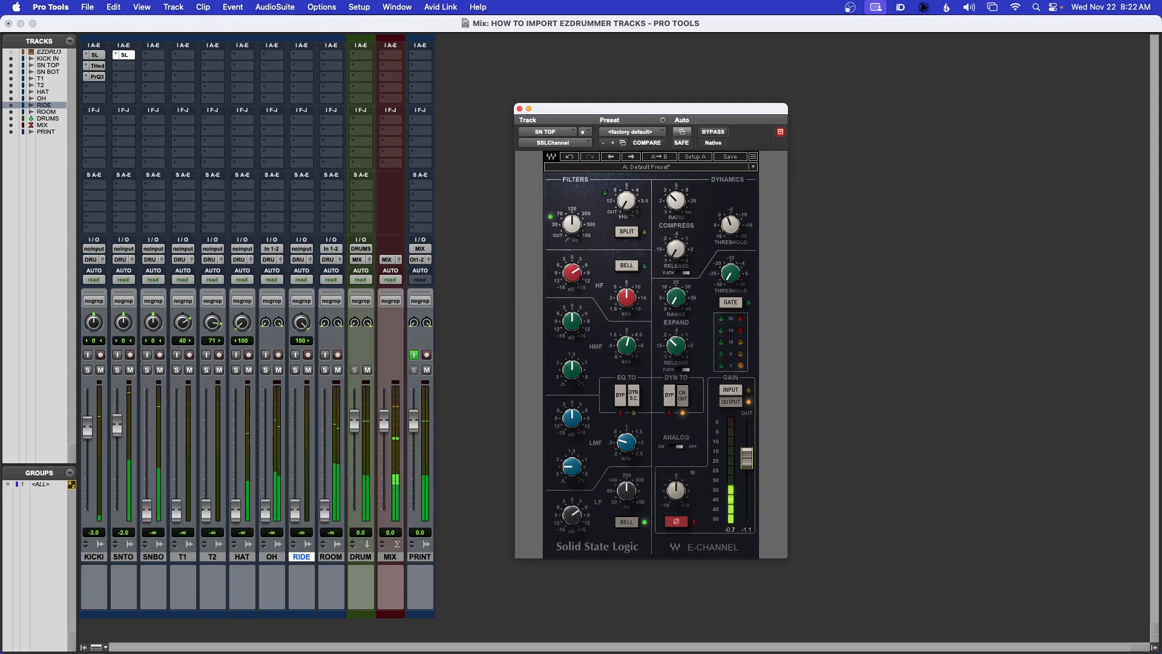
left_click(716, 134)
left_click(716, 134)
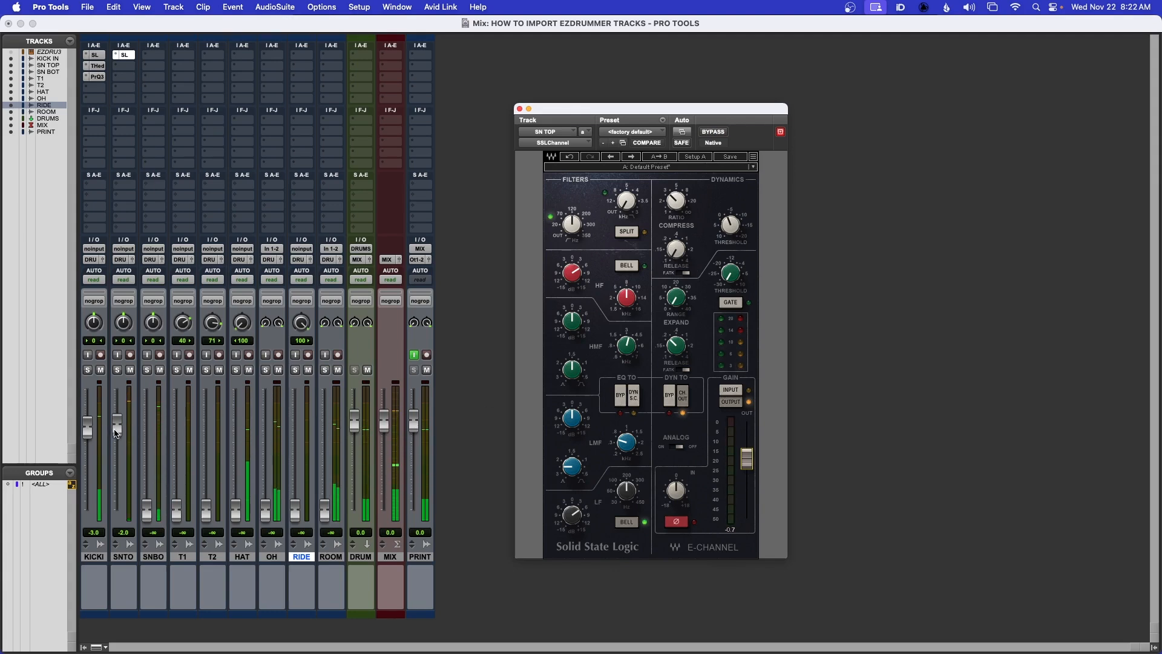
left_click(520, 110)
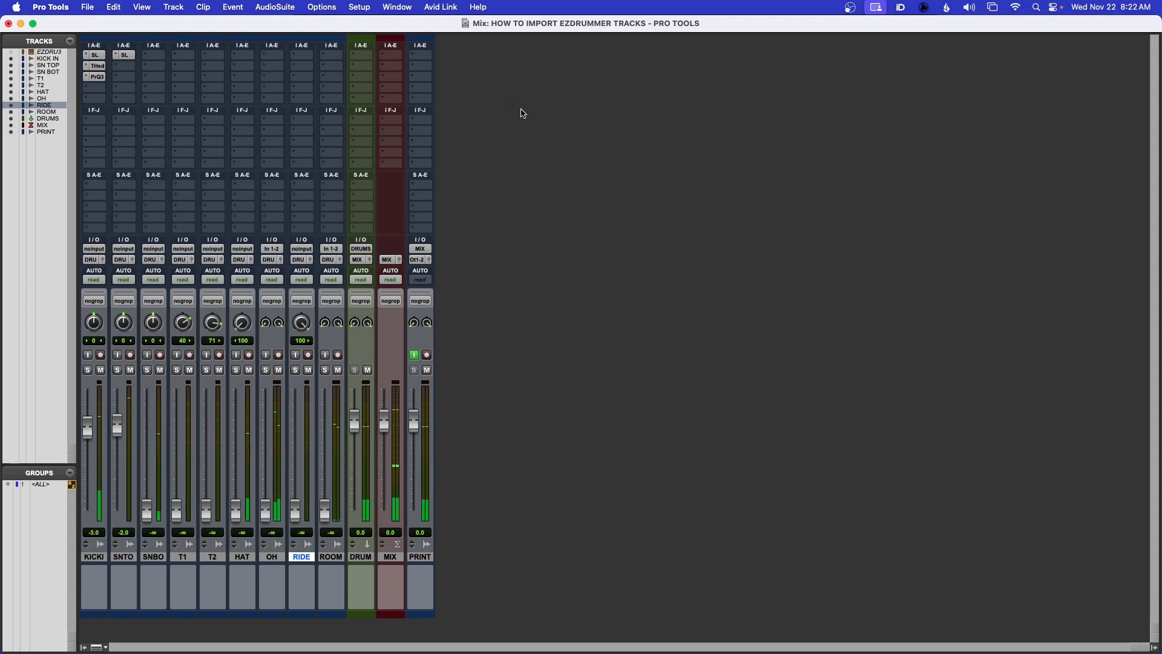
- Insert Massey TapeHead (mono) on SN TOP's second slot, after SSLChannel
left_click(123, 72)
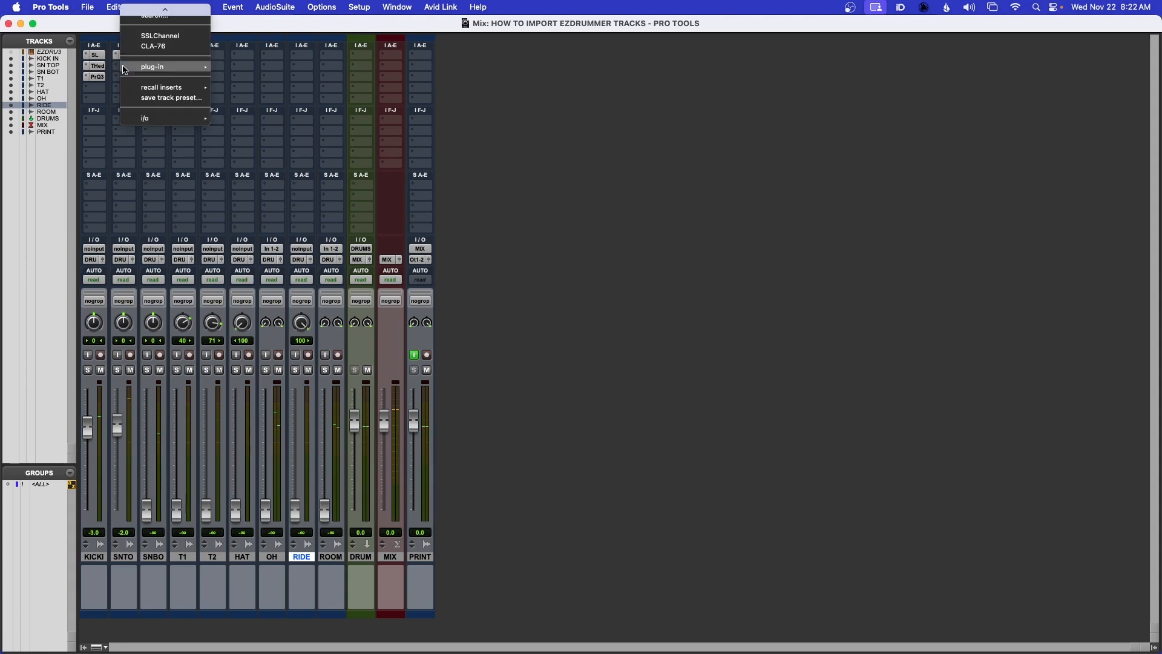
mouse_move(124, 67)
mouse_move(259, 349)
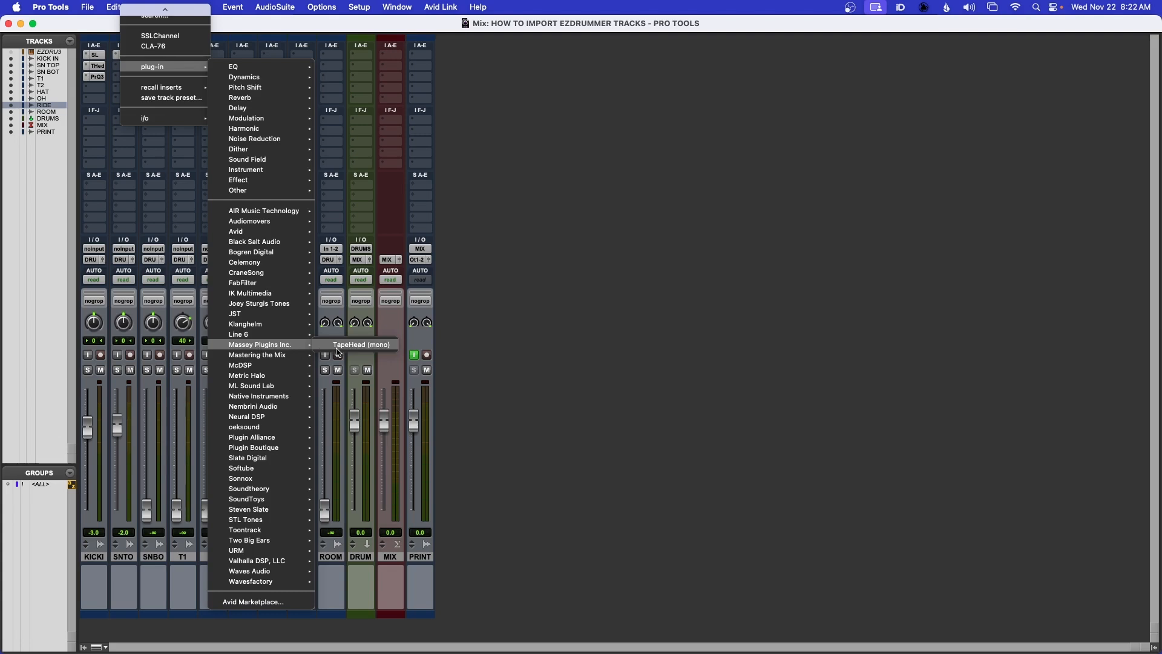
left_click(336, 350)
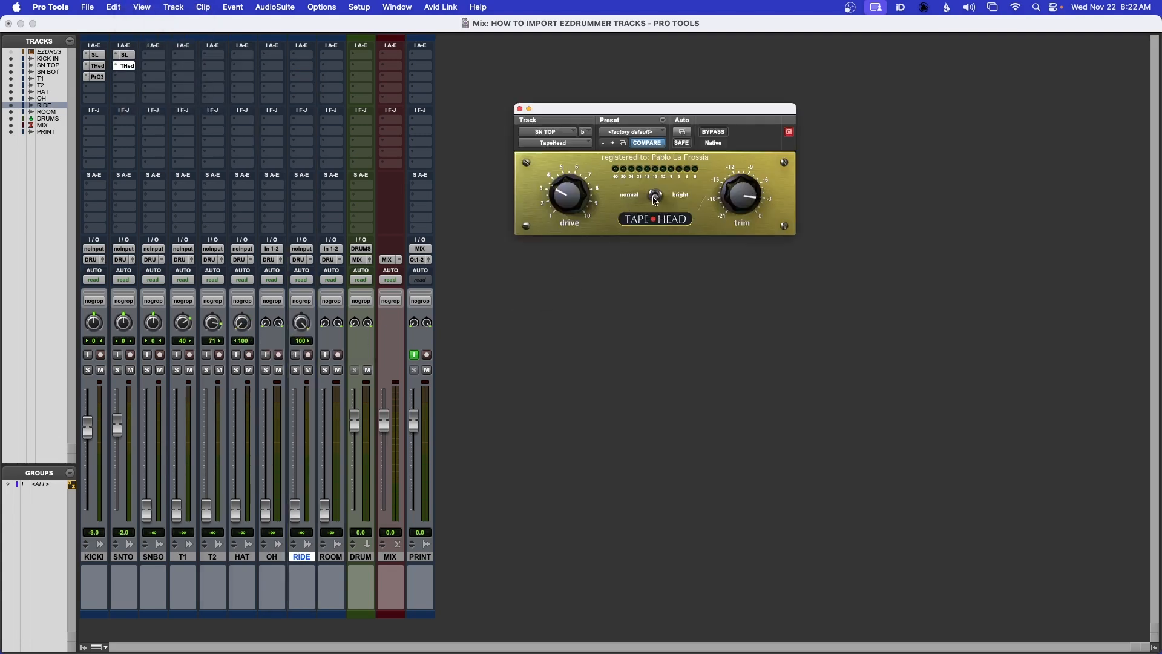
- Raise TapeHead's trim slightly and reduce its drive on SN TOP, compare the snare with bypass, and close the plug-in
left_click_drag(720, 124, 758, 188)
left_click(748, 198)
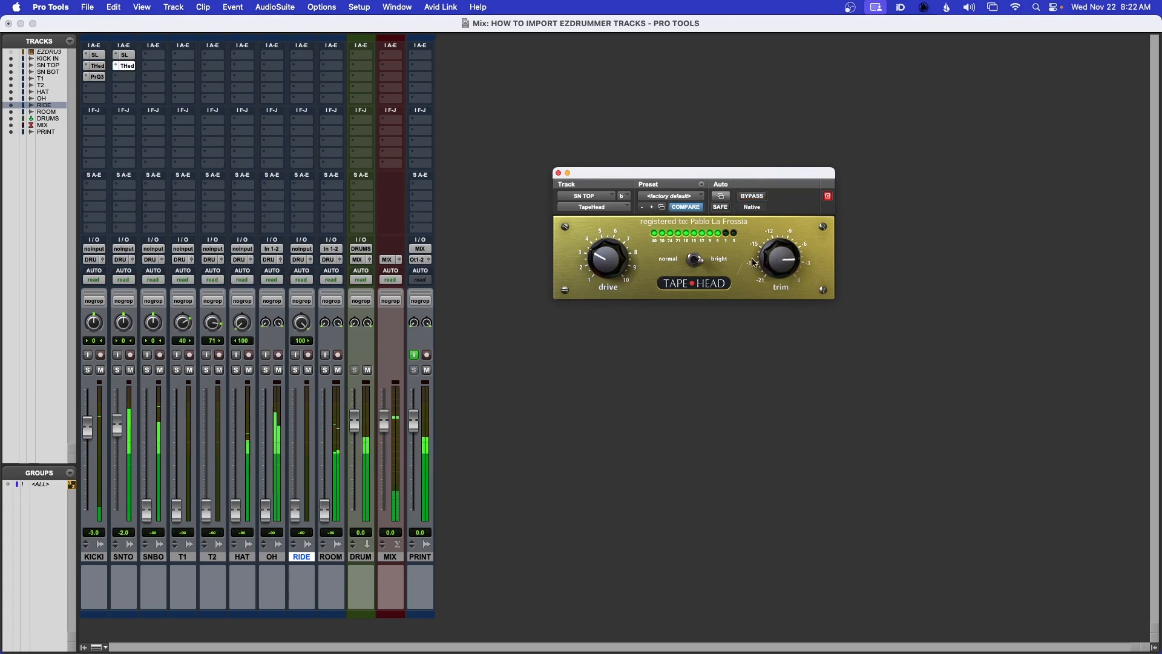
left_click_drag(605, 260, 606, 264)
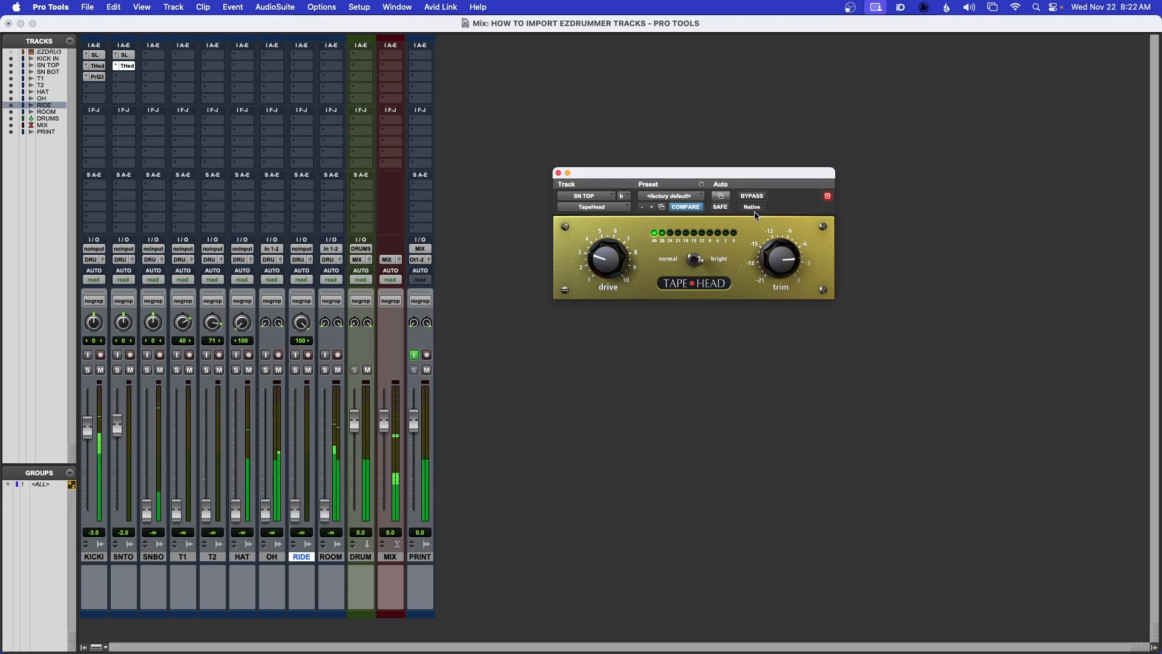
left_click(753, 196)
left_click(752, 196)
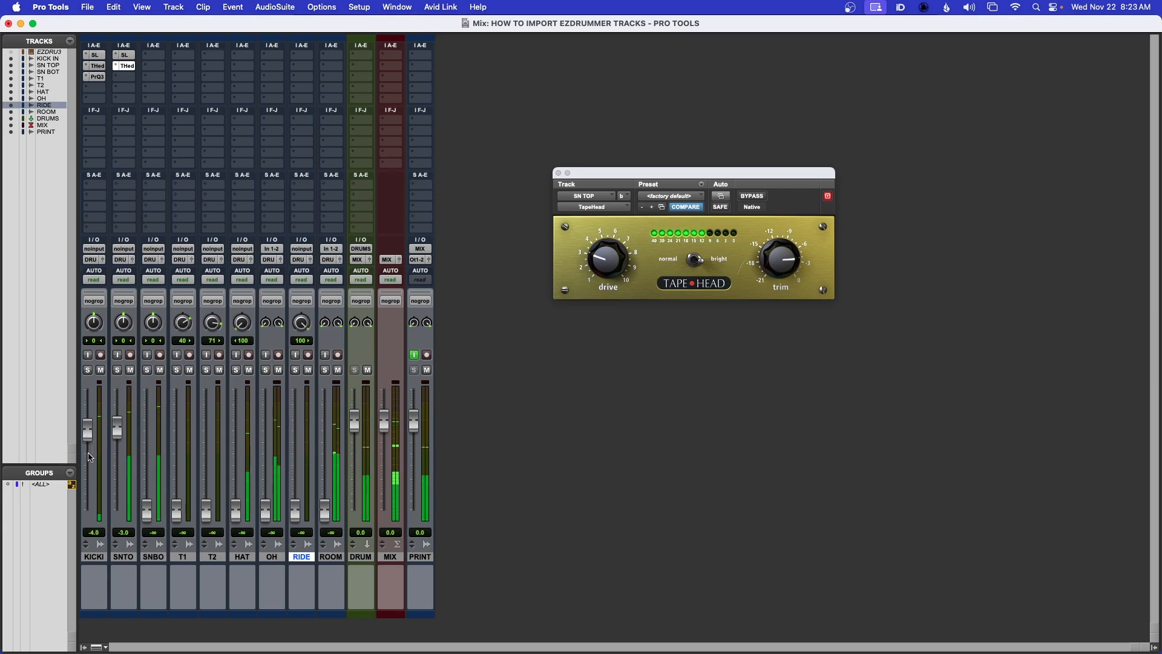
left_click(558, 174)
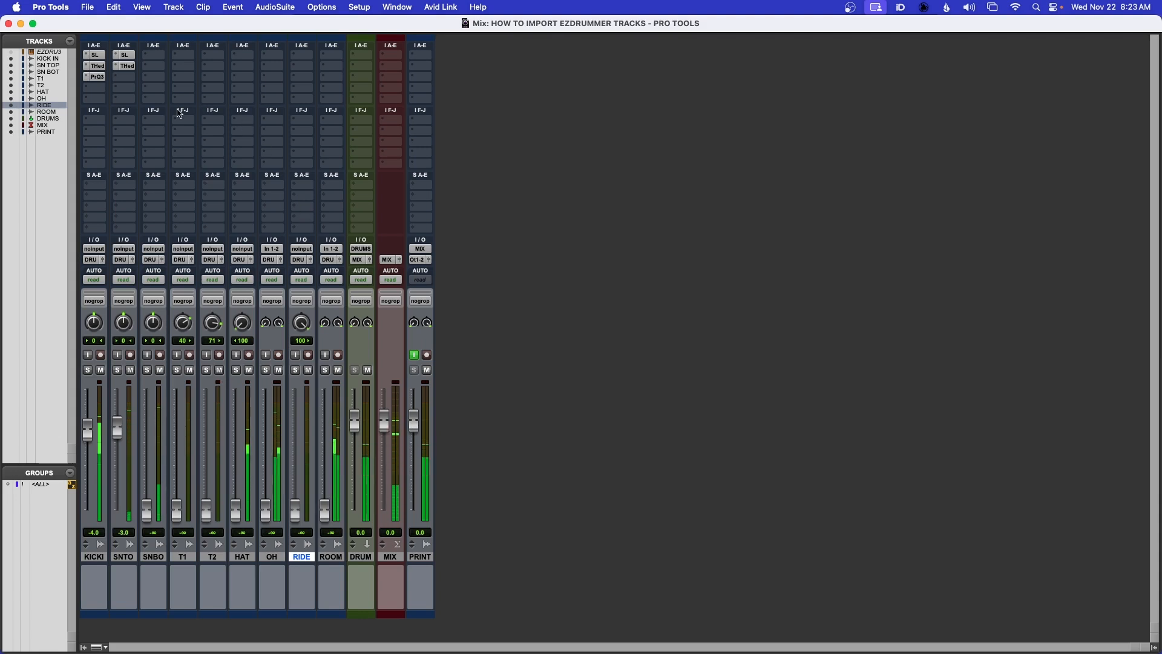
- Find Smack Attack (mono) by searching for "SMA" and insert it on SN TOP's third slot
left_click(123, 79)
left_click(151, 28)
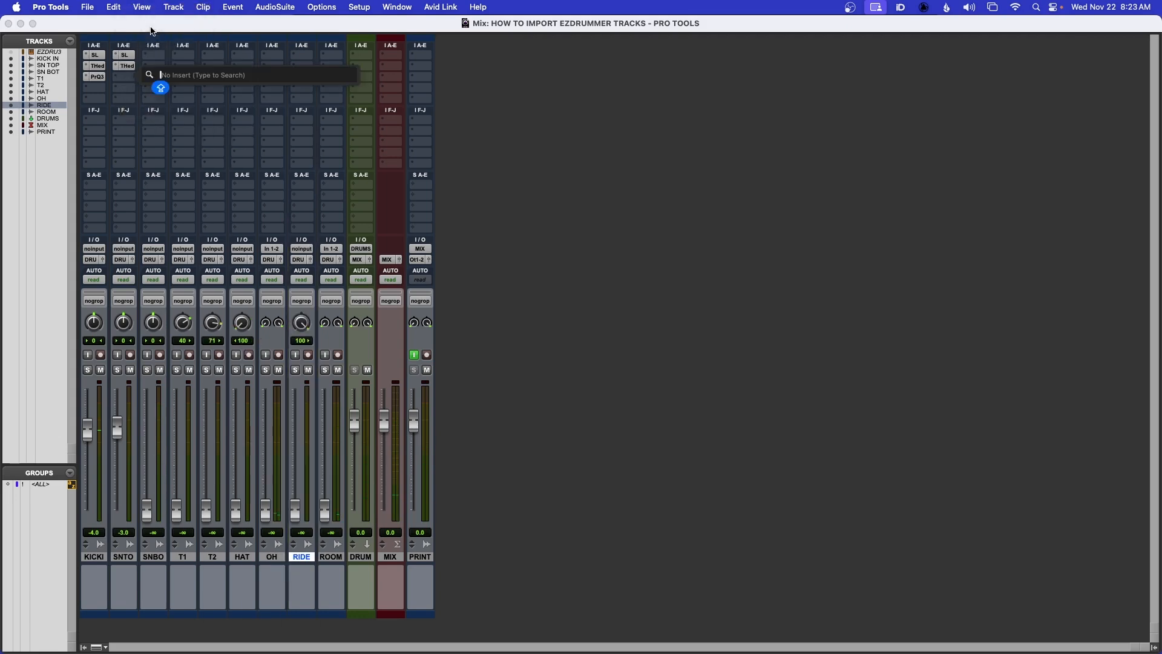
type("SMA")
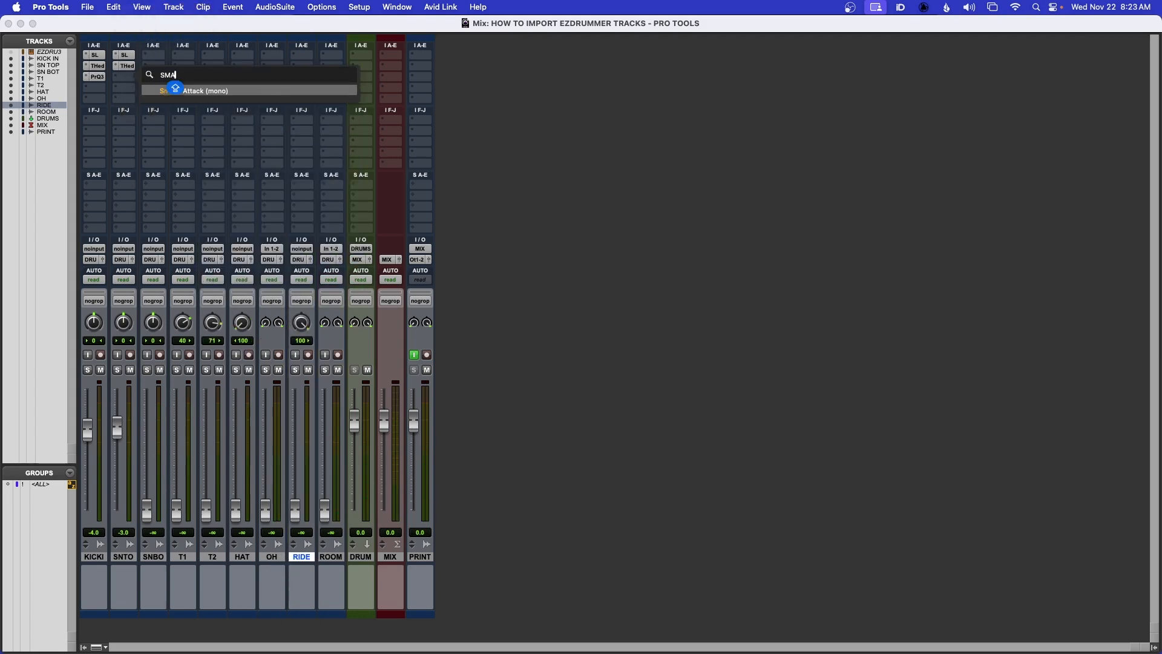
left_click(216, 91)
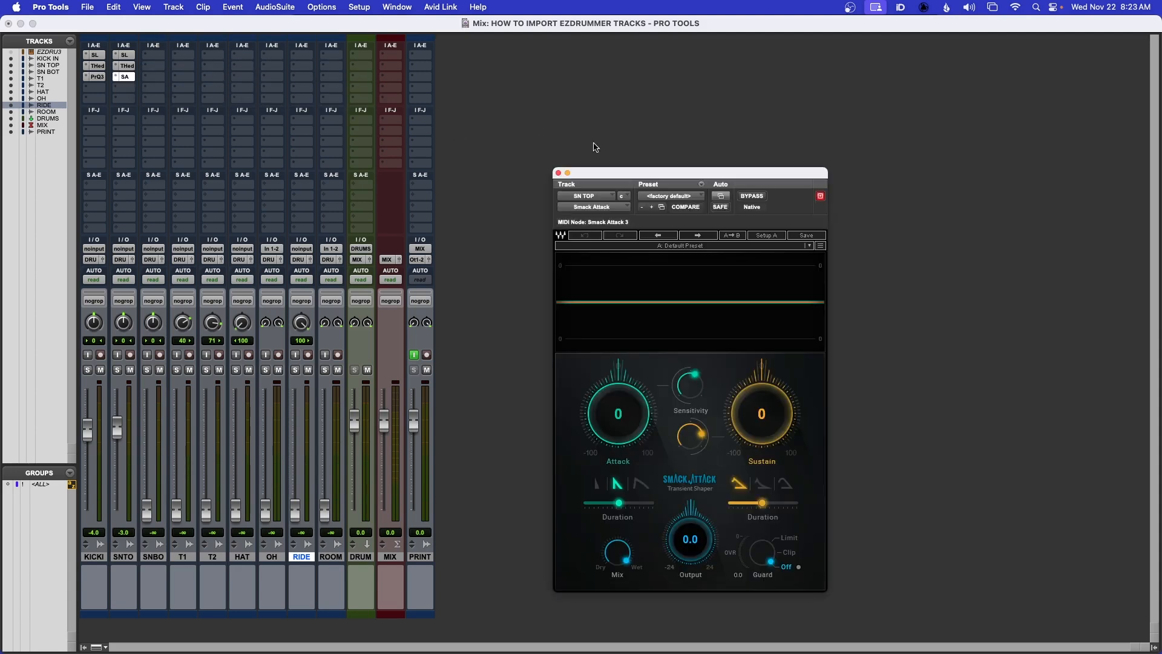
left_click_drag(679, 177, 717, 108)
- Play the drums, set Smack Attack's attack to 8, compare the snare with bypass, and close the plug-in
key("space")
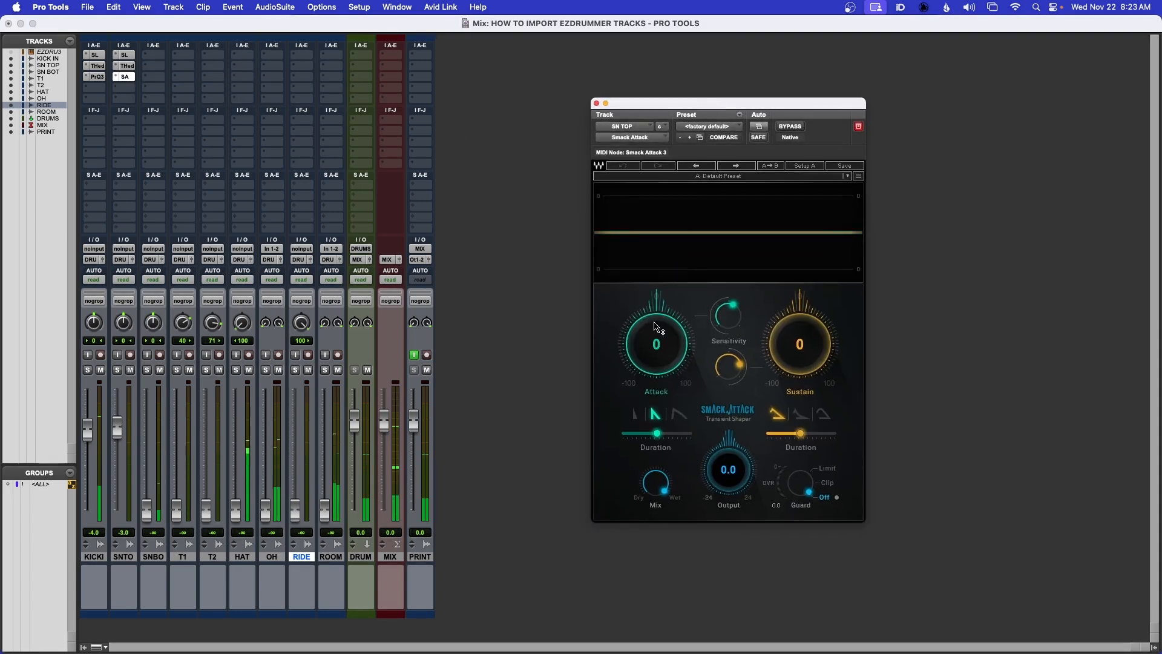
left_click_drag(653, 340, 653, 331)
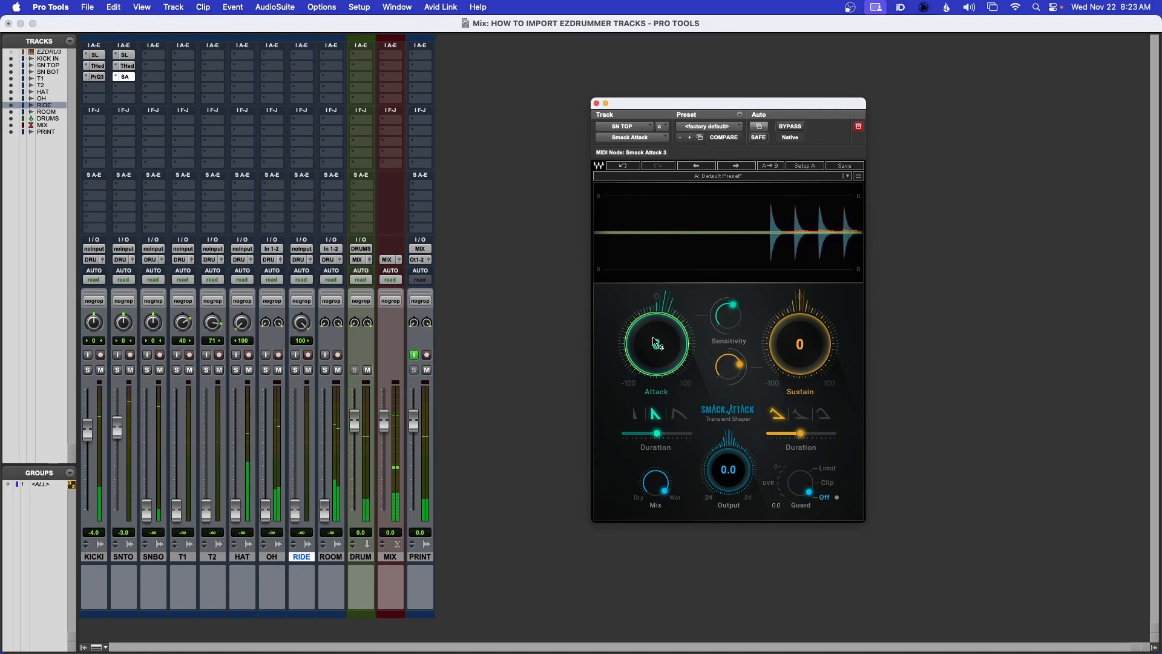
left_click(788, 128)
left_click(789, 128)
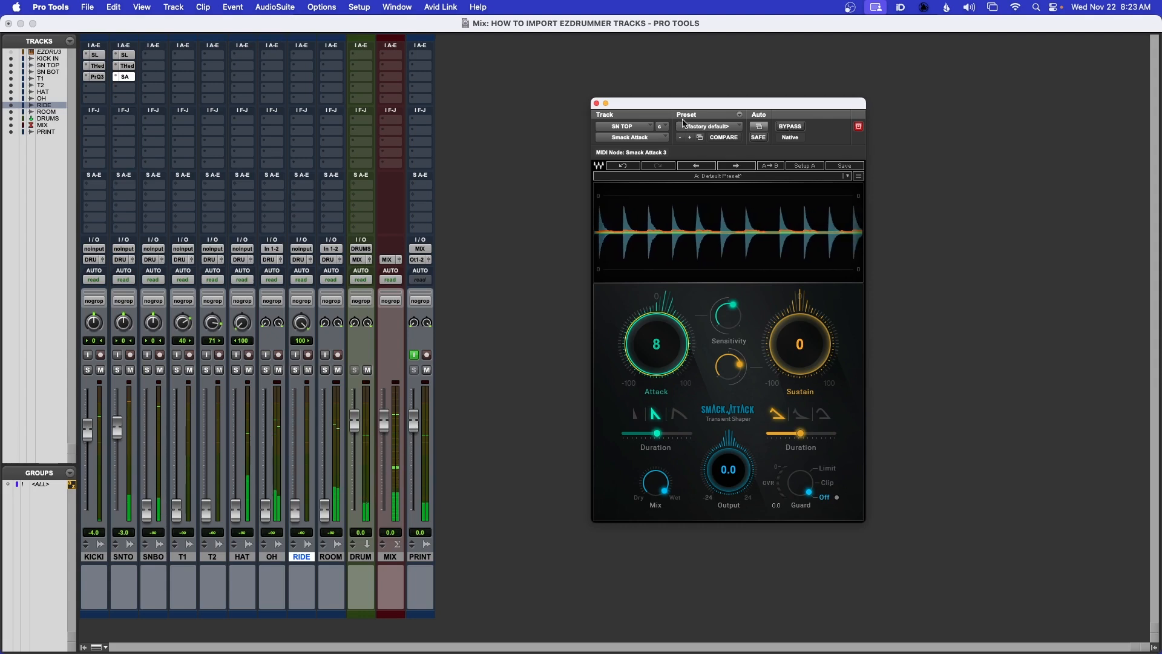
left_click(596, 104)
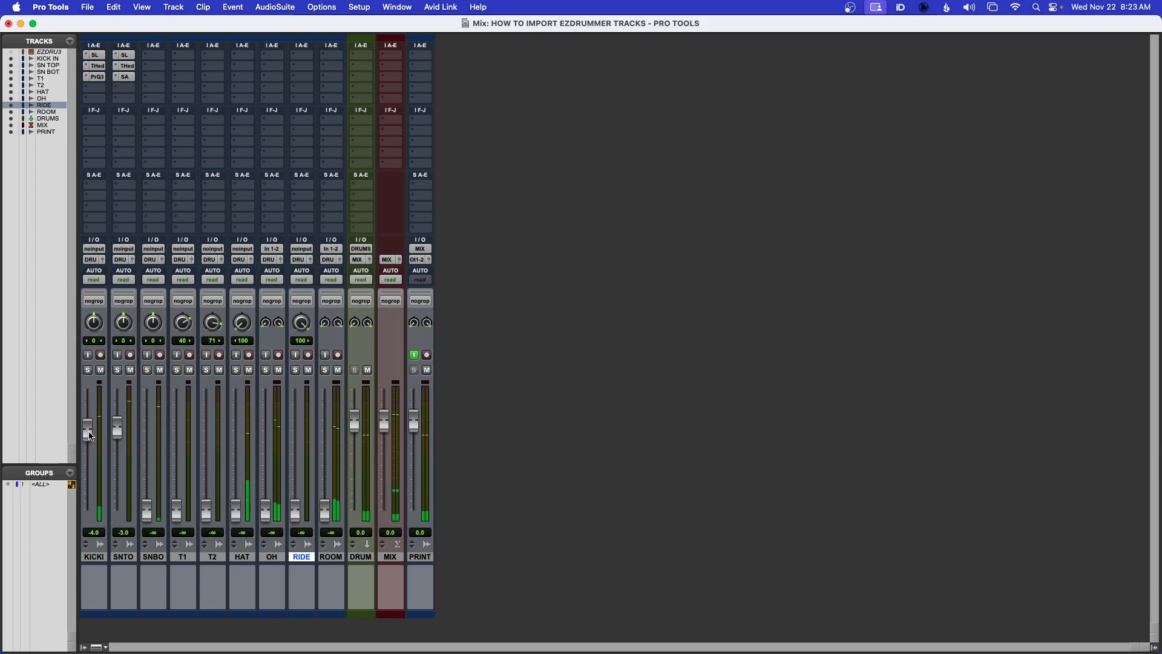
- Compare KICK IN and SN TOP with all their inserts bypassed, re-enable the inserts, and save the session
left_click(94, 55, "shift+super")
left_click(129, 55, "shift+super")
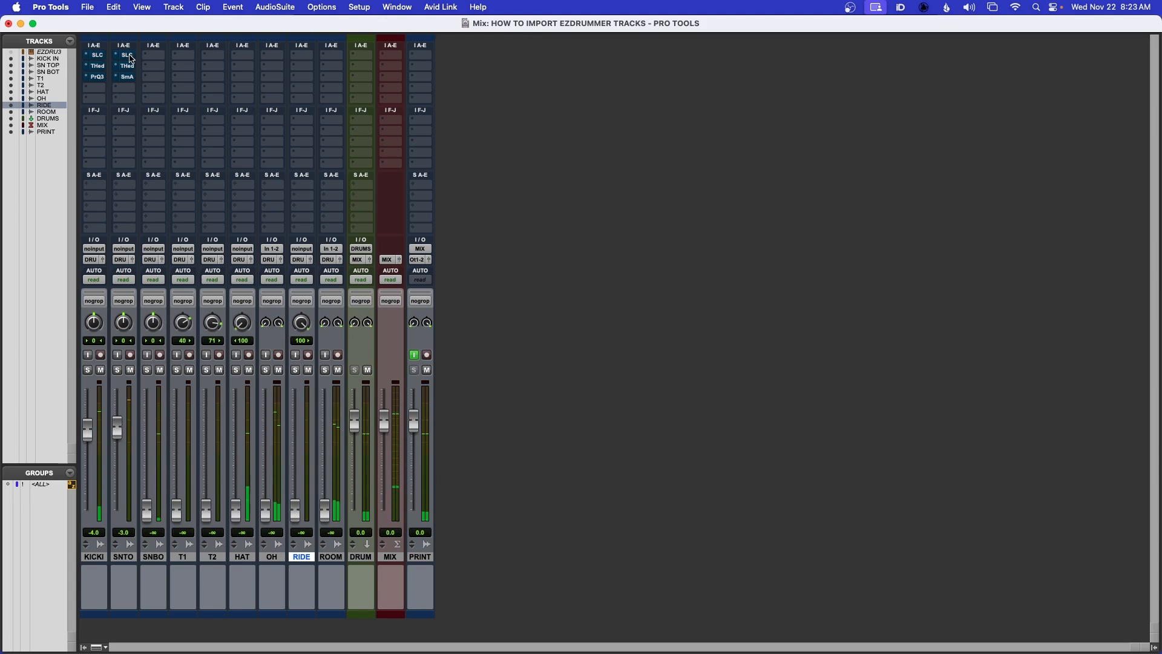
left_click(95, 55, "shift+super")
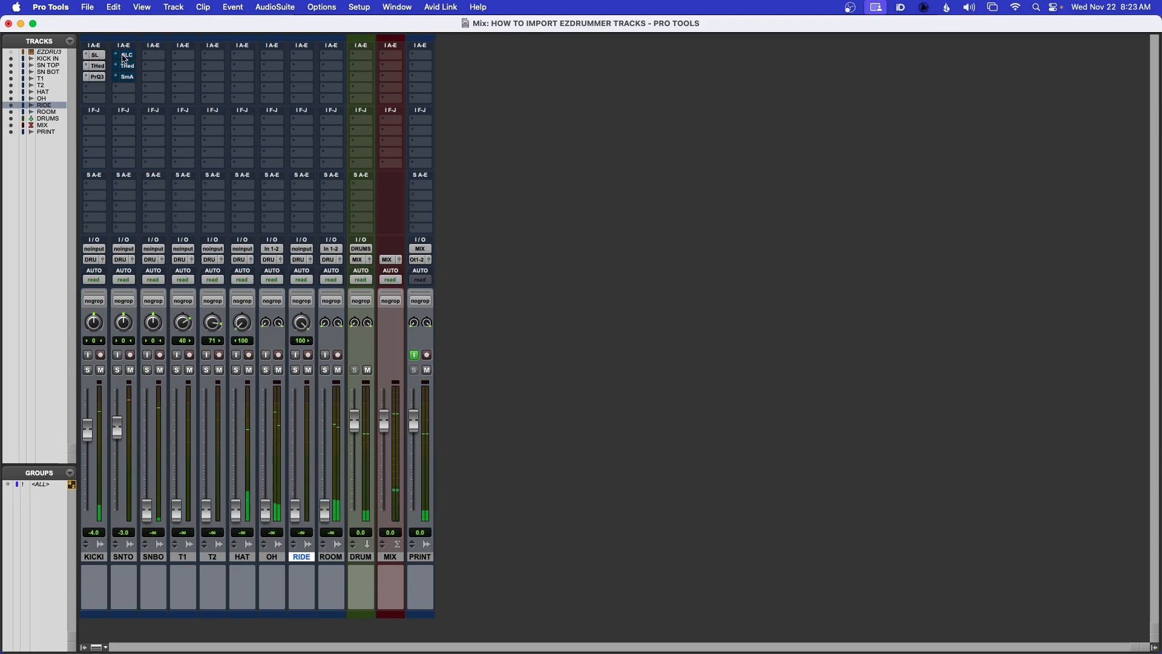
left_click(124, 56, "shift+super")
key("super+s")
- Bring up the SN BOT fader to -8.0, compare with the track muted, and save the session with playback stopped
left_click(147, 513, "alt")
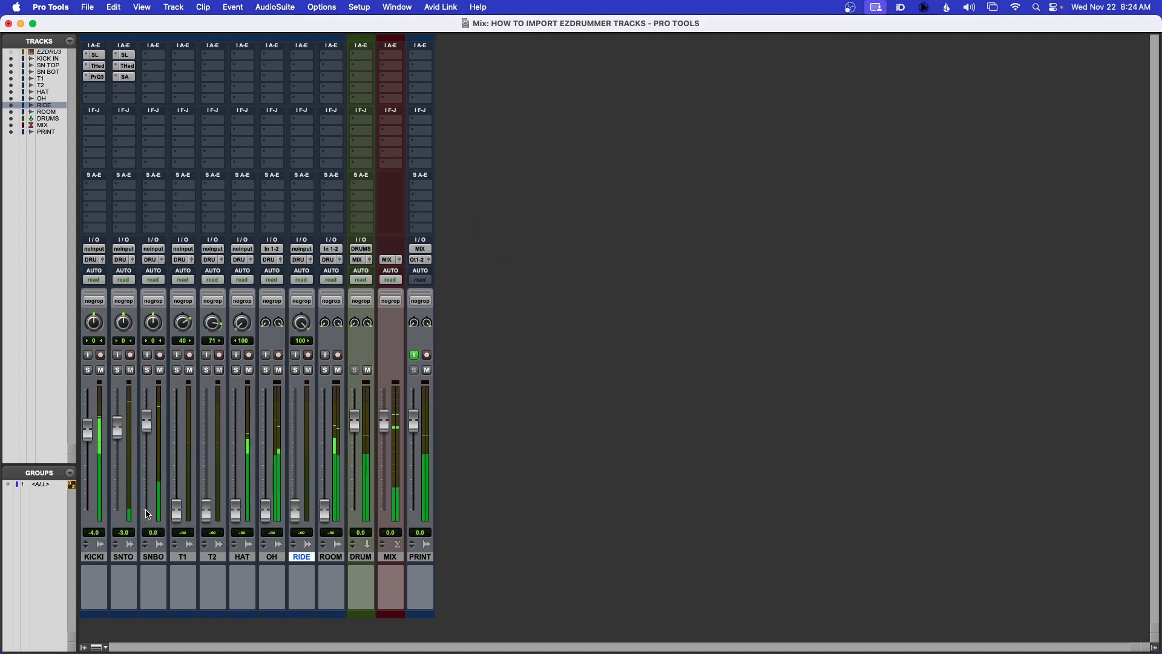
left_click_drag(148, 432, 149, 444)
left_click(161, 372)
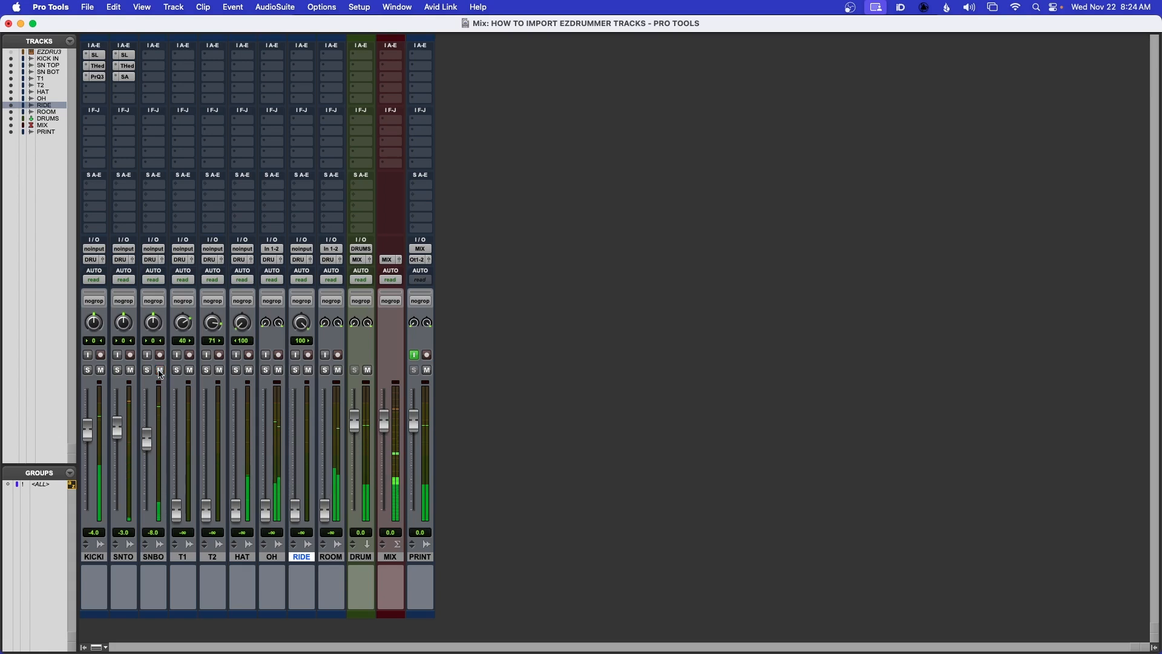
key("space")
key("super+s")
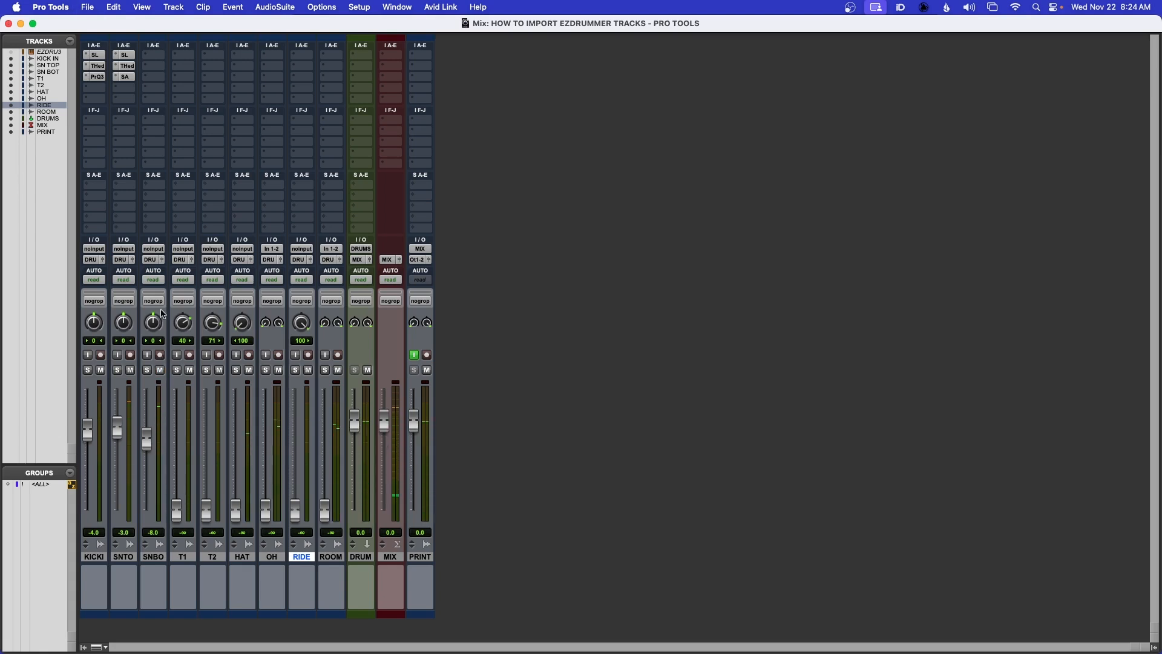
- Insert SSLChannel on SN BOT's first slot and start playback
left_click(160, 61)
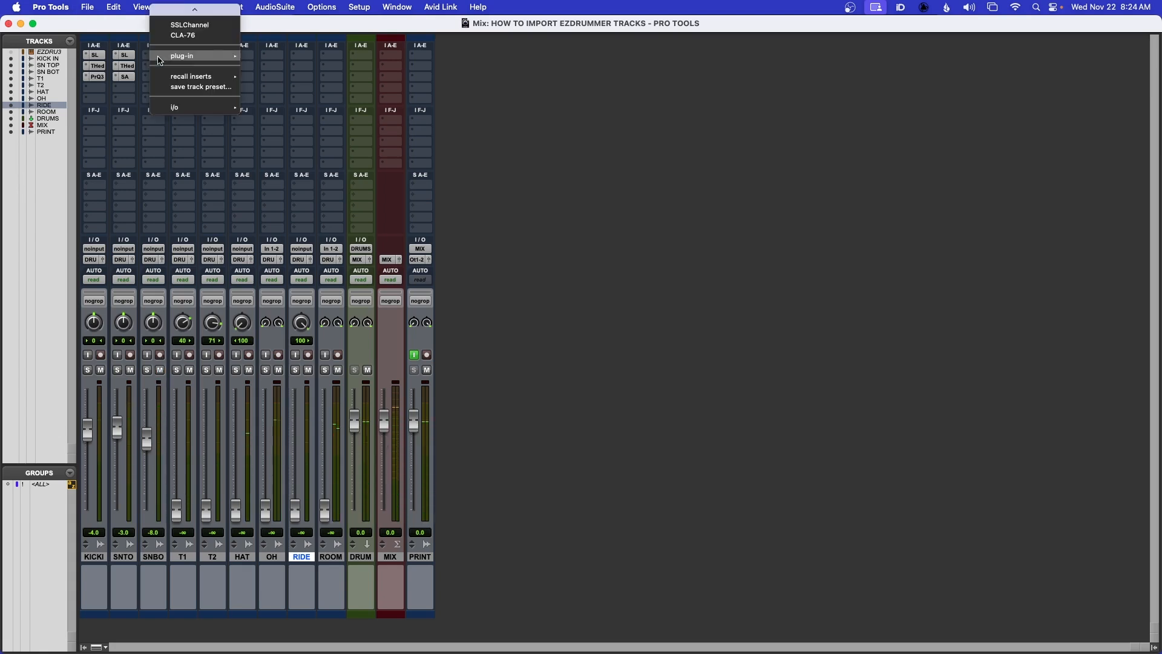
left_click(172, 24)
key("space")
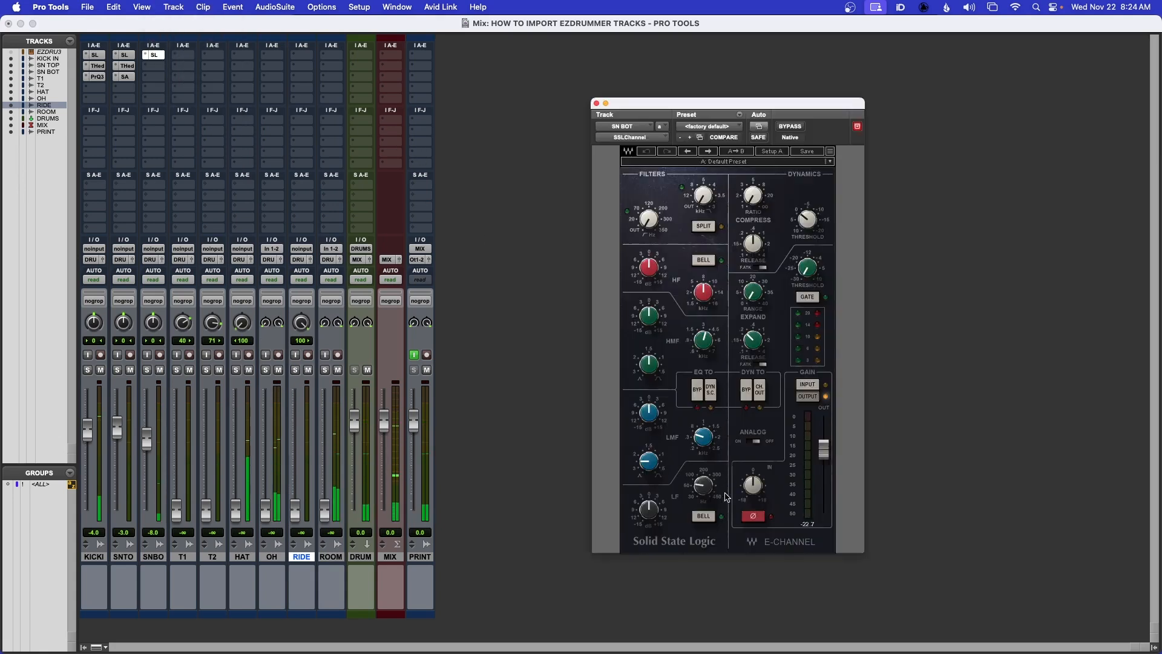
- On SN BOT's SSLChannel, set the high-pass filter to 120 Hz and boost the LF band as a bell by 2.2 dB at 200 Hz
left_click(753, 516)
left_click_drag(652, 222, 652, 198)
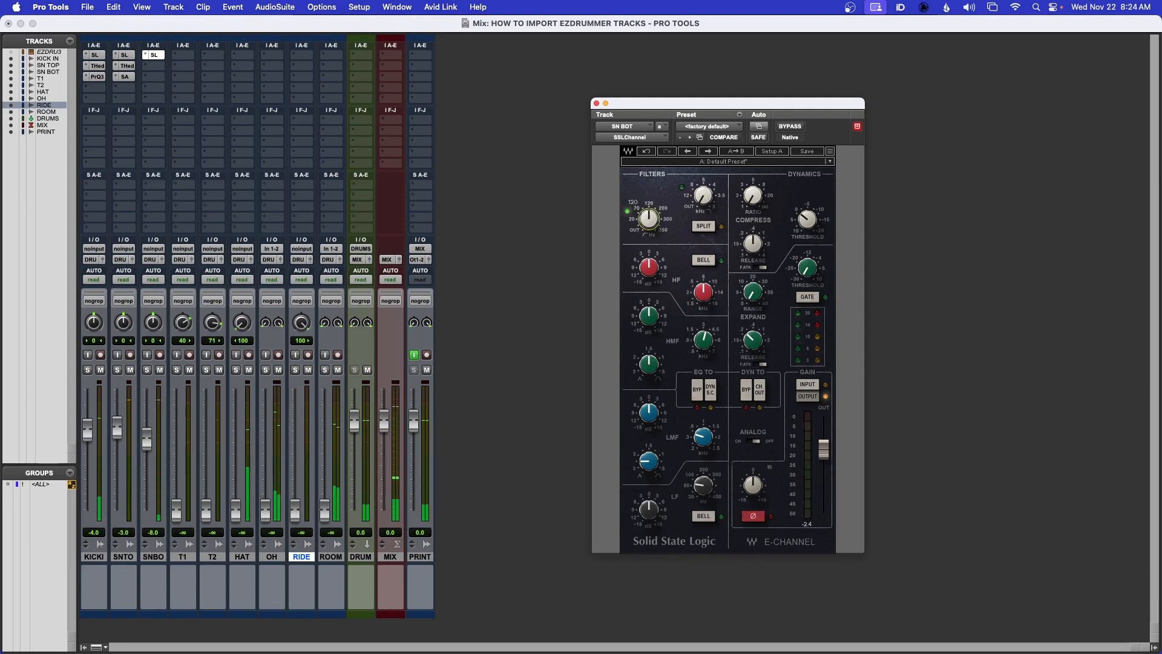
left_click(706, 516)
left_click_drag(702, 484, 702, 492)
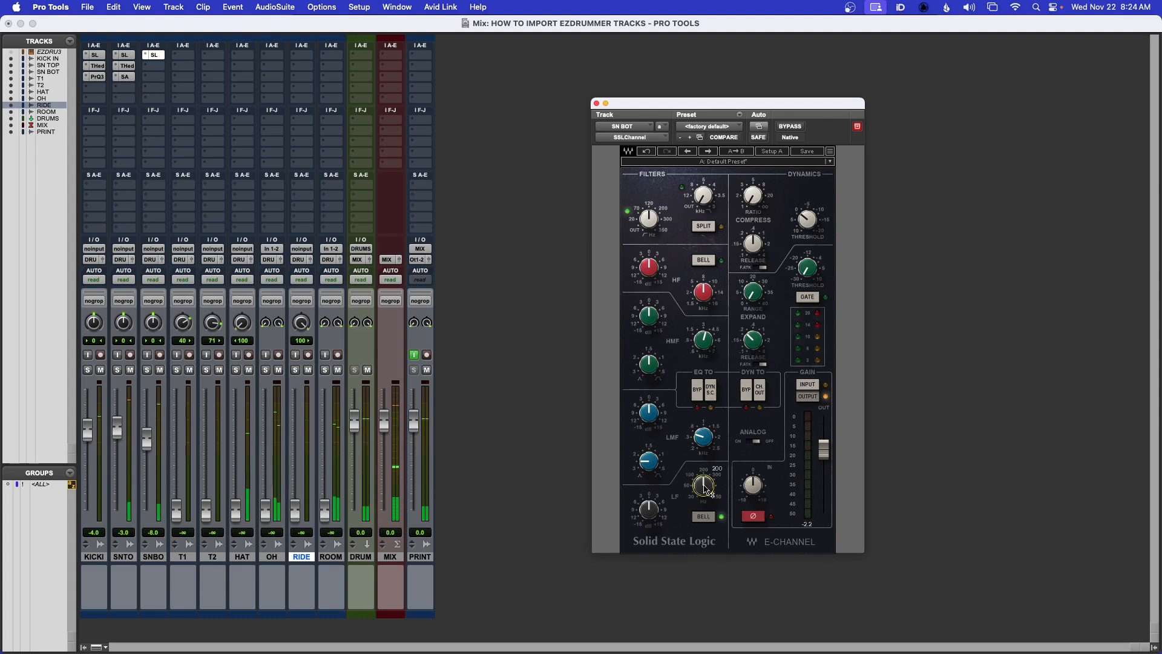
left_click_drag(654, 514, 654, 512)
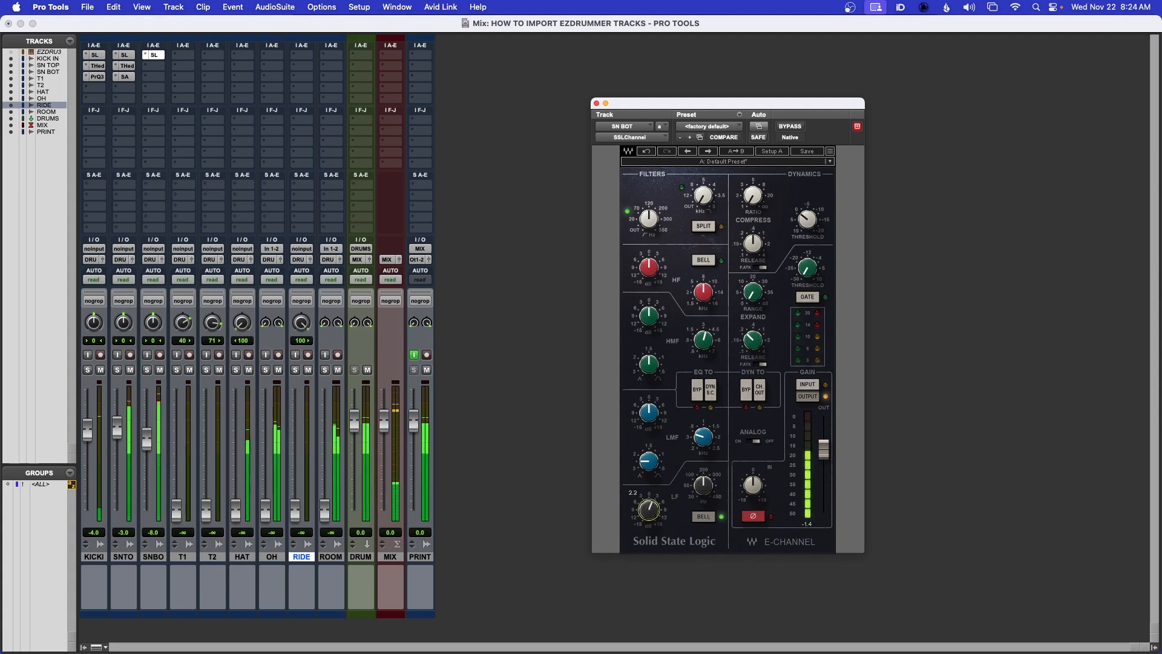
- Boost the HF band on SN BOT's channel strip and compare the processed sound with the plug-in bypassed
left_click(787, 127)
left_click(787, 128)
left_click_drag(649, 267, 652, 267)
left_click(787, 129)
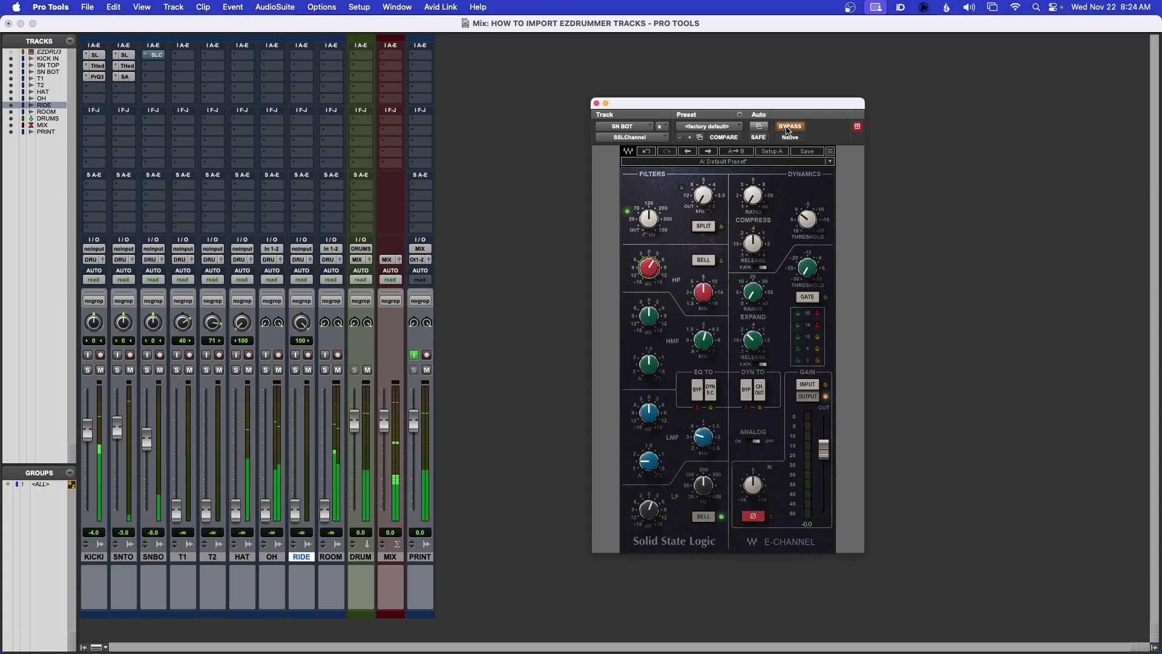
left_click(787, 128)
left_click(787, 129)
left_click(787, 128)
left_click(160, 370)
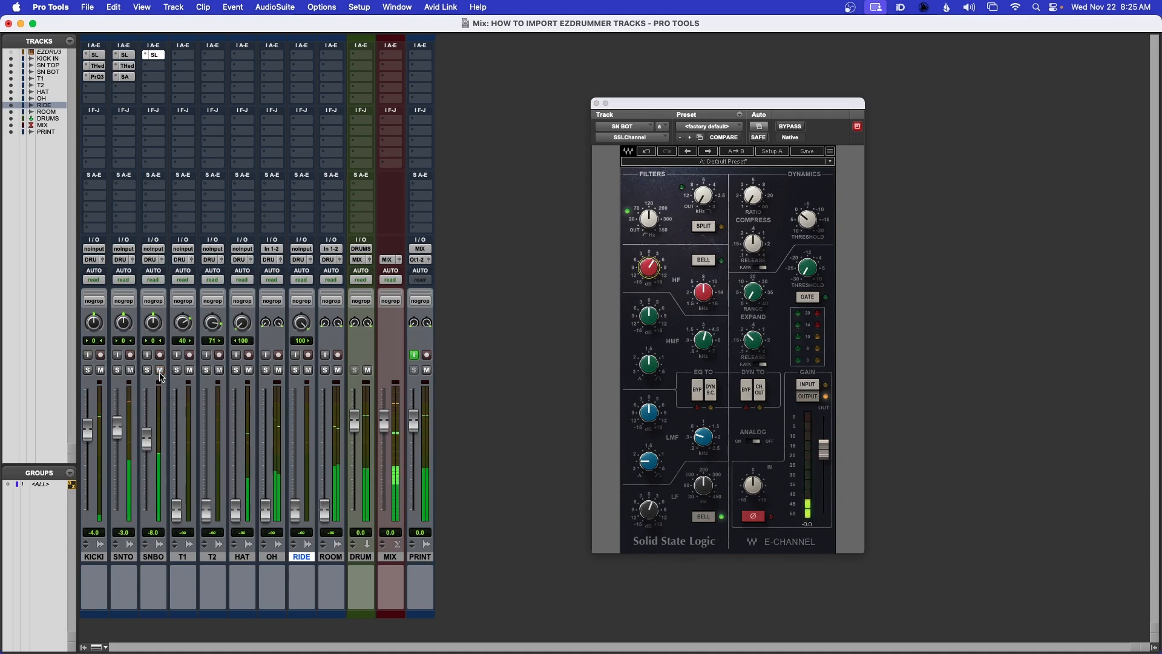
- Enable CH OUT for SN BOT's dynamics, set the compressor's release to 0.11, and adjust its ratio, threshold and the output level
left_click(761, 393)
left_click(757, 244)
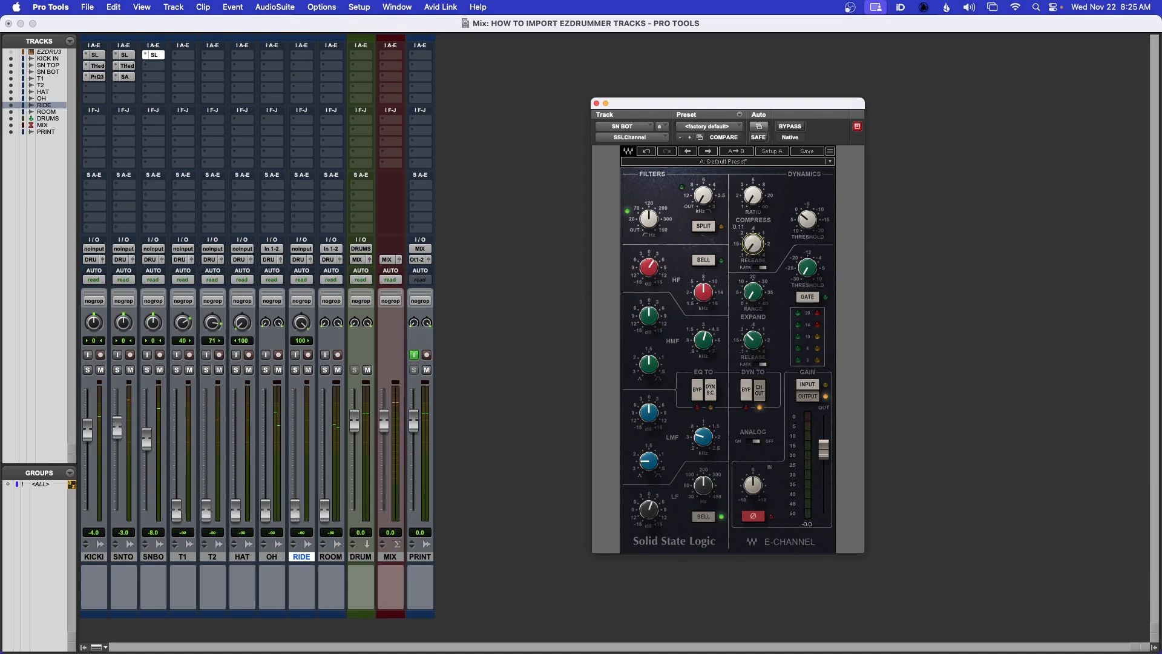
left_click(759, 198)
left_click(808, 219)
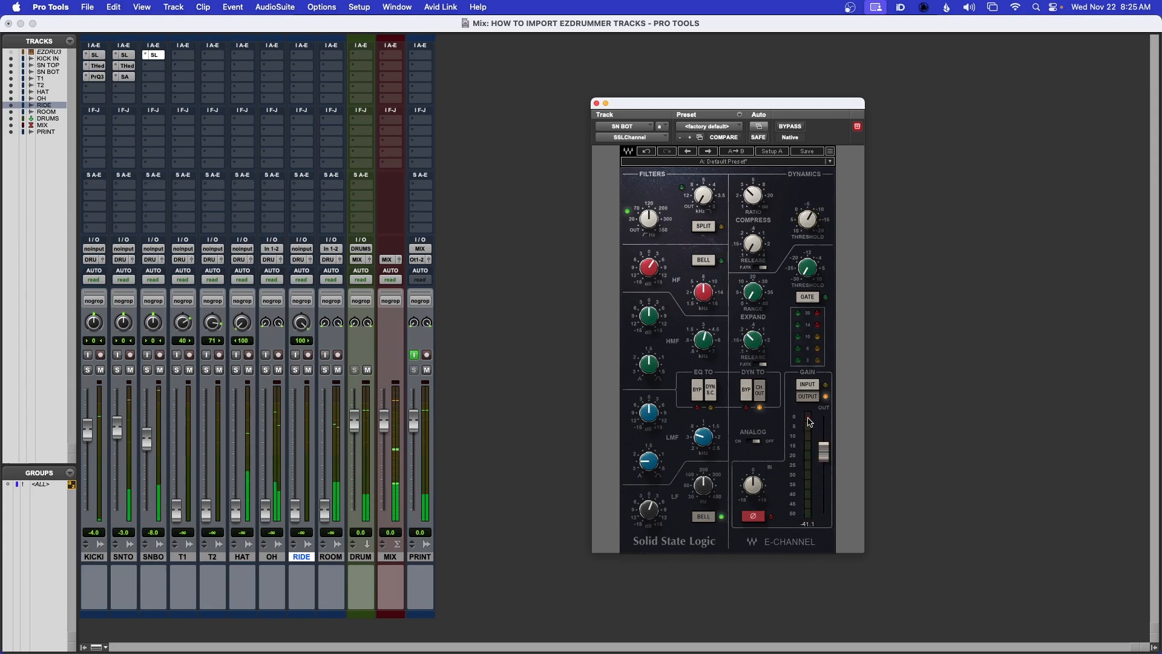
left_click_drag(826, 457, 827, 451)
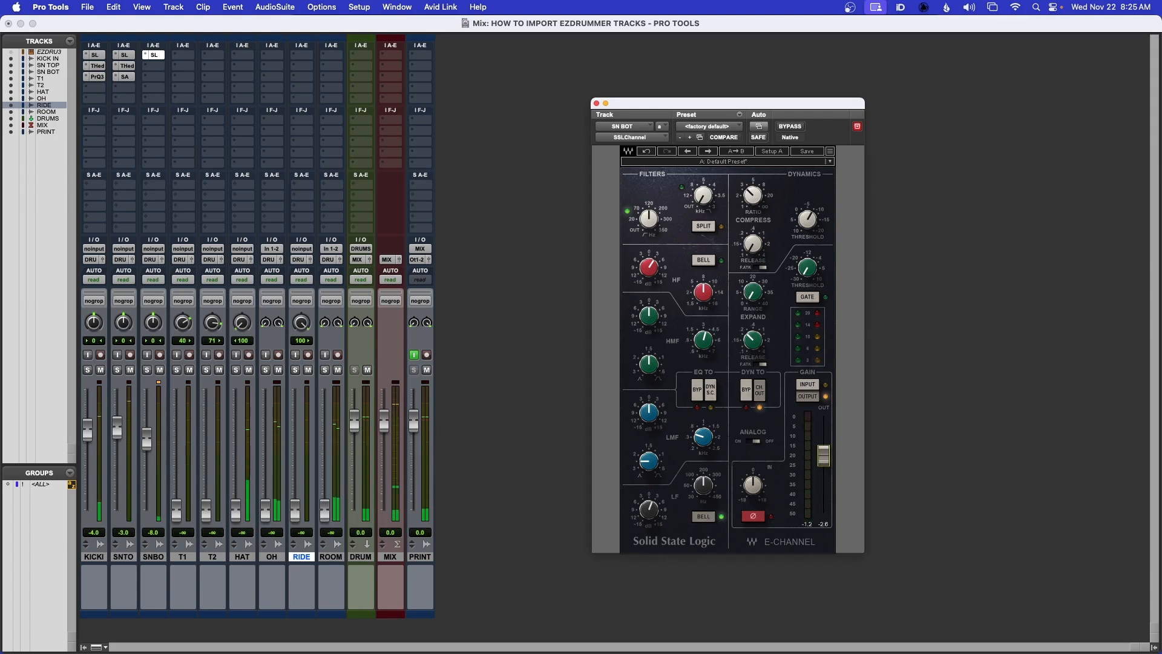
left_click_drag(811, 216, 810, 230)
left_click_drag(824, 456, 824, 458)
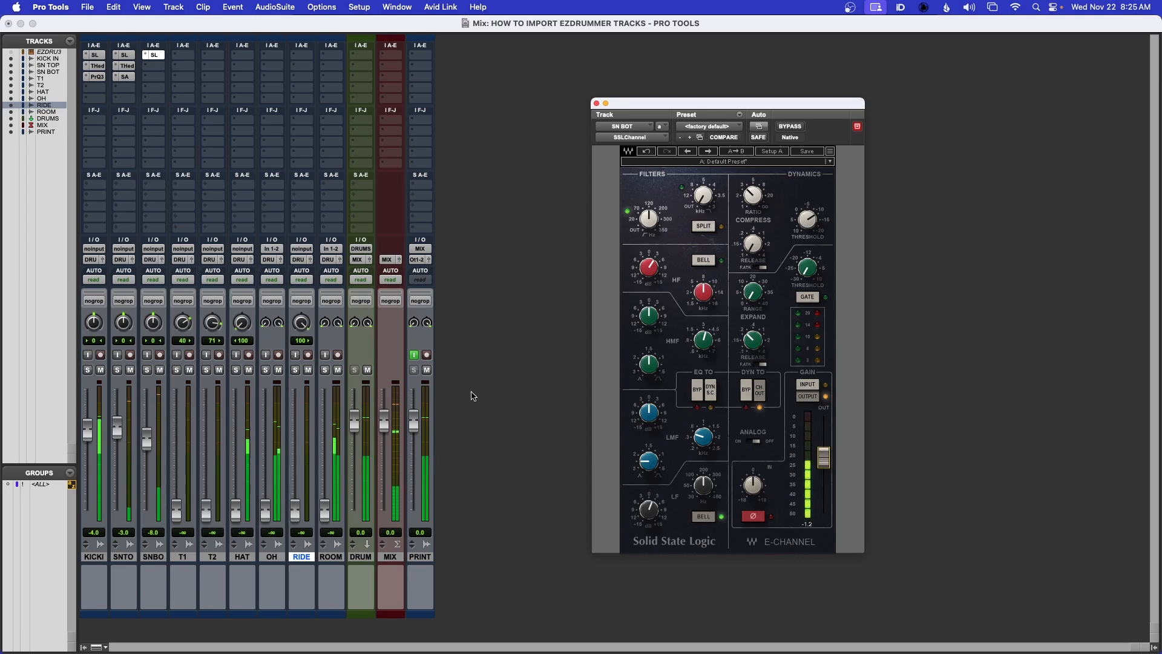
- Listen to SN TOP soloed alone and together with SN BOT, and clear the solos
left_click(118, 371)
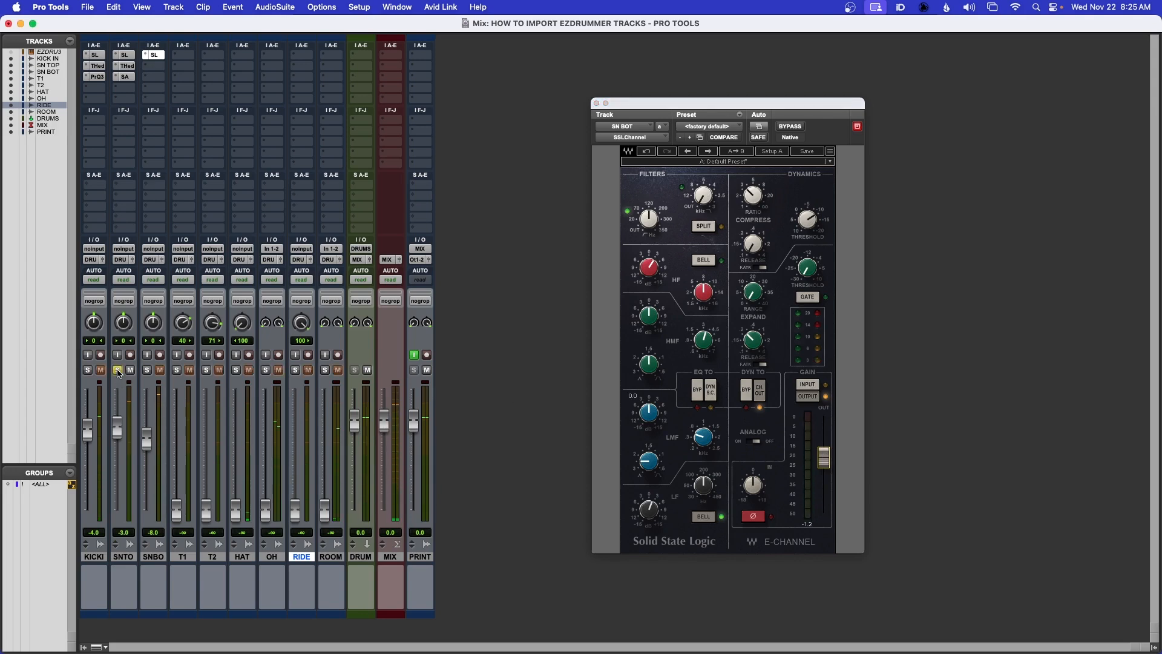
left_click(148, 371)
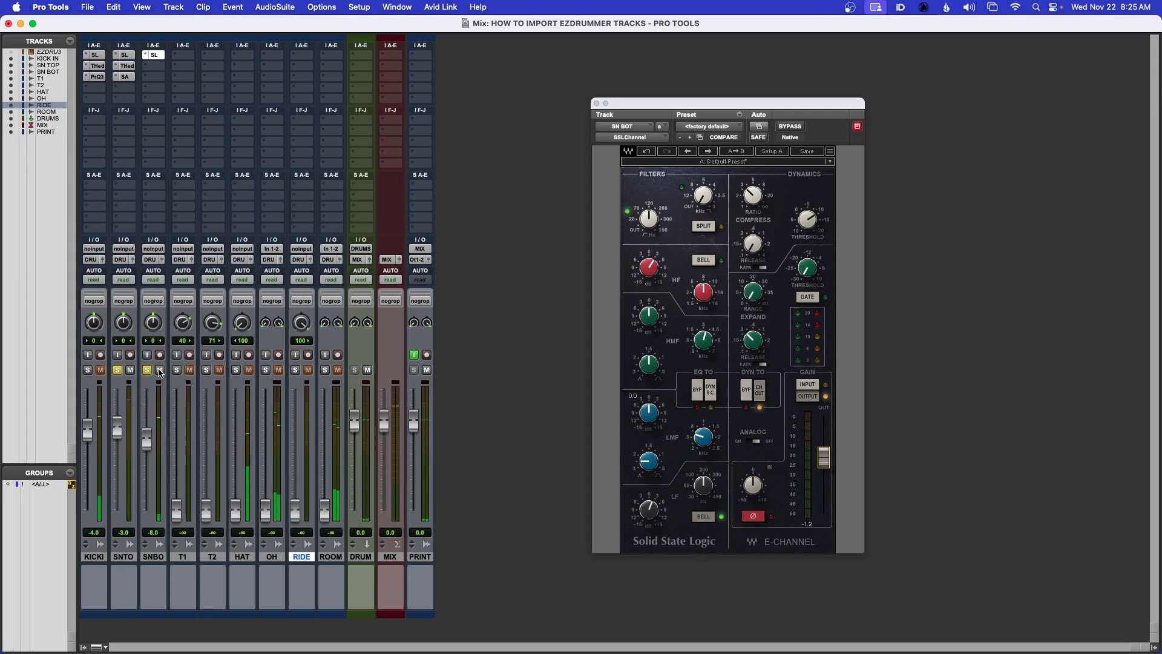
left_click(119, 371, "alt")
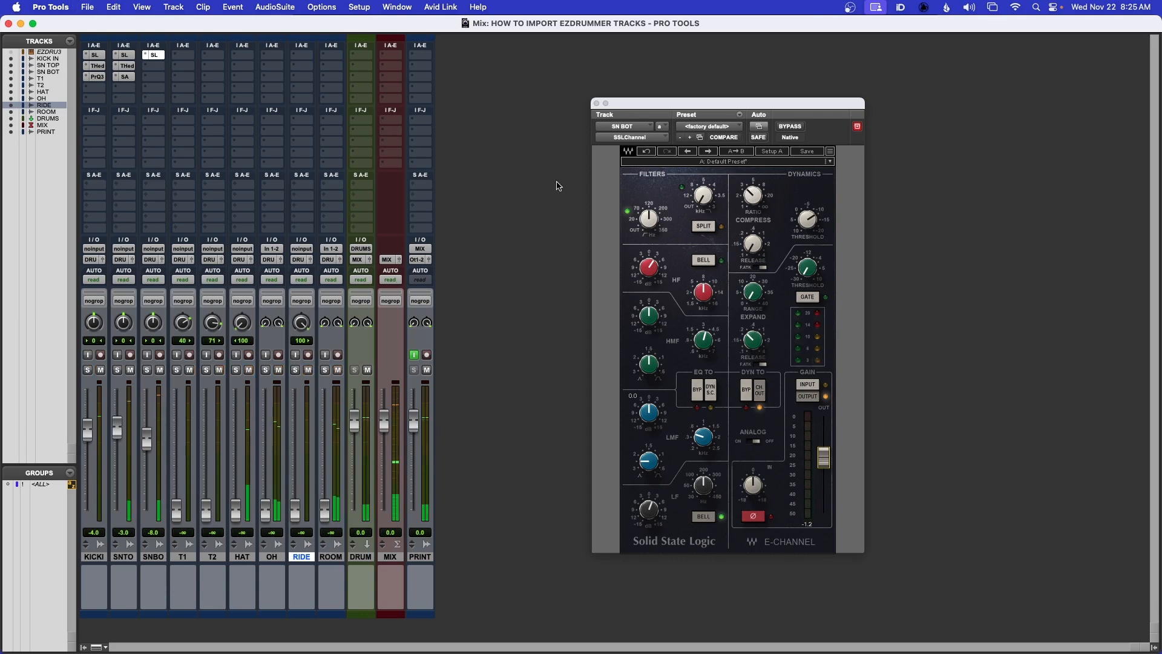
- Compare the snare bottom with SSLChannel bypassed and close the plug-in window
left_click(791, 126)
left_click(791, 126)
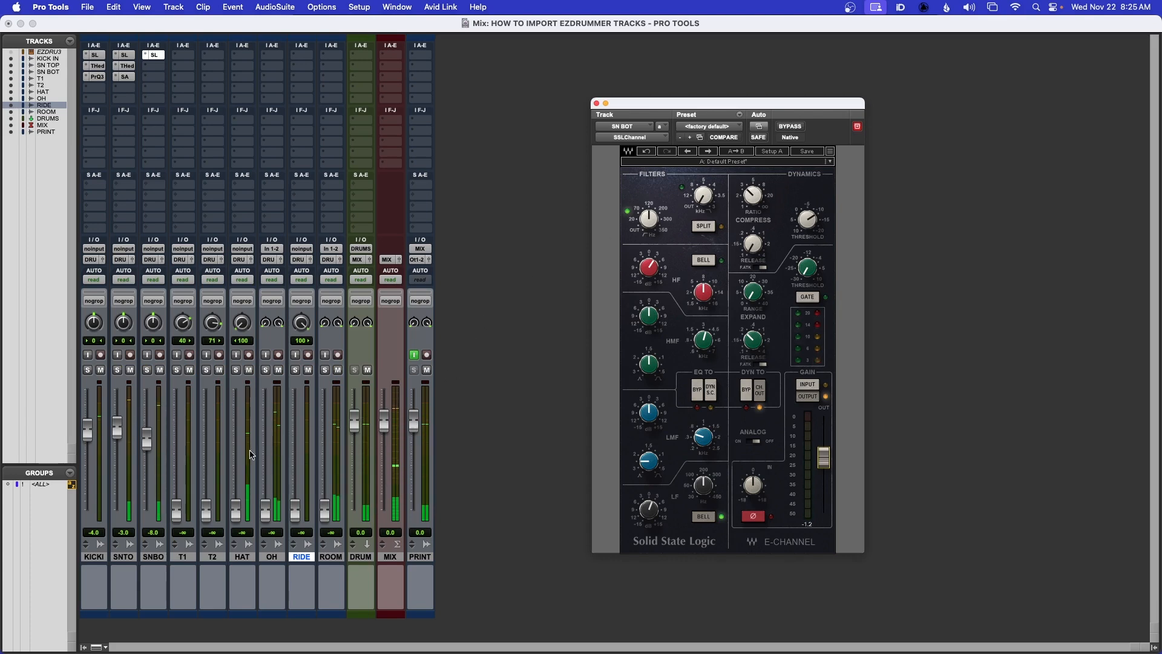
left_click(596, 104)
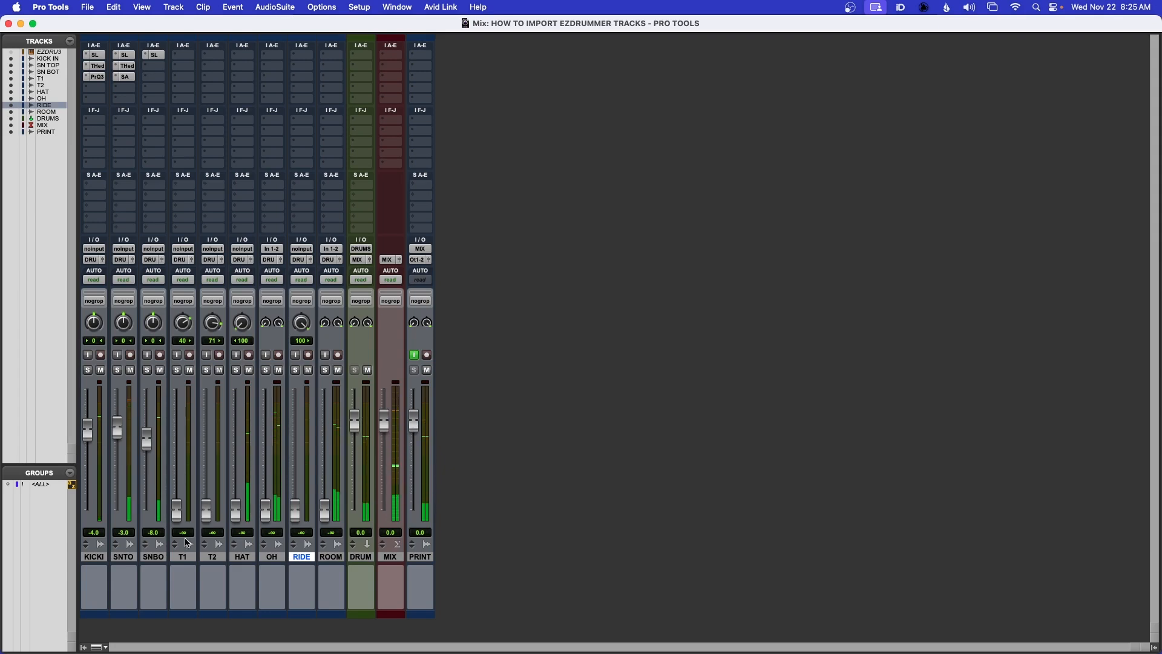
- In the Edit window, select the tom hit on T1 from 14|3|425 to 16|1|399, and set T1's volume to 0.0
left_click(185, 559)
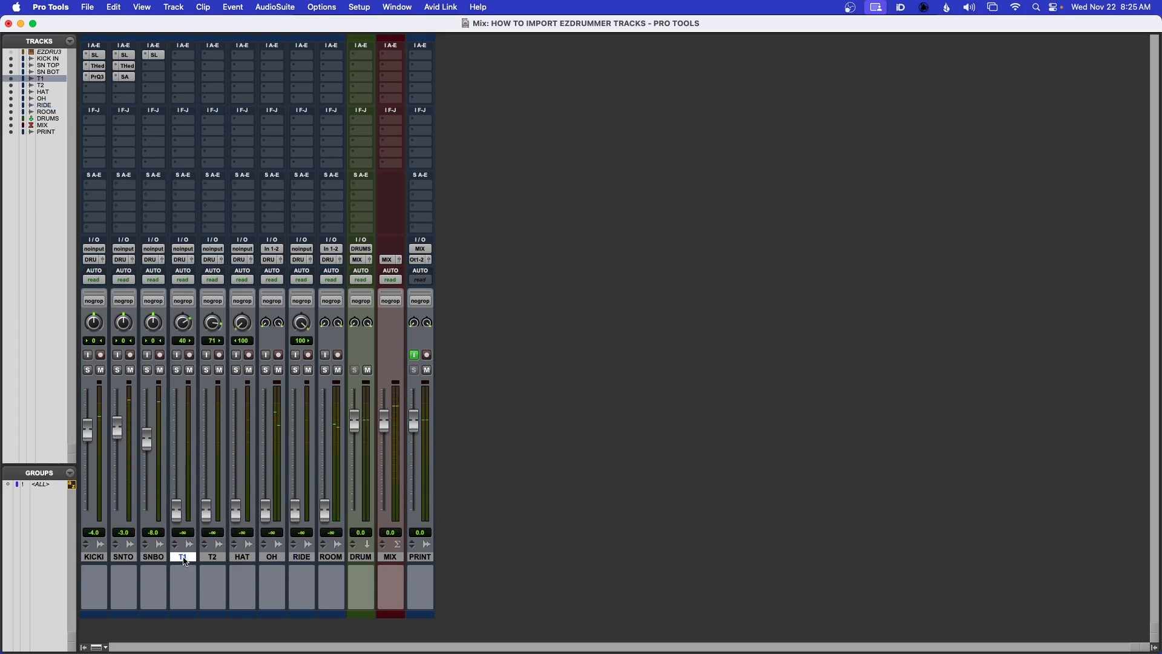
key("super+equal")
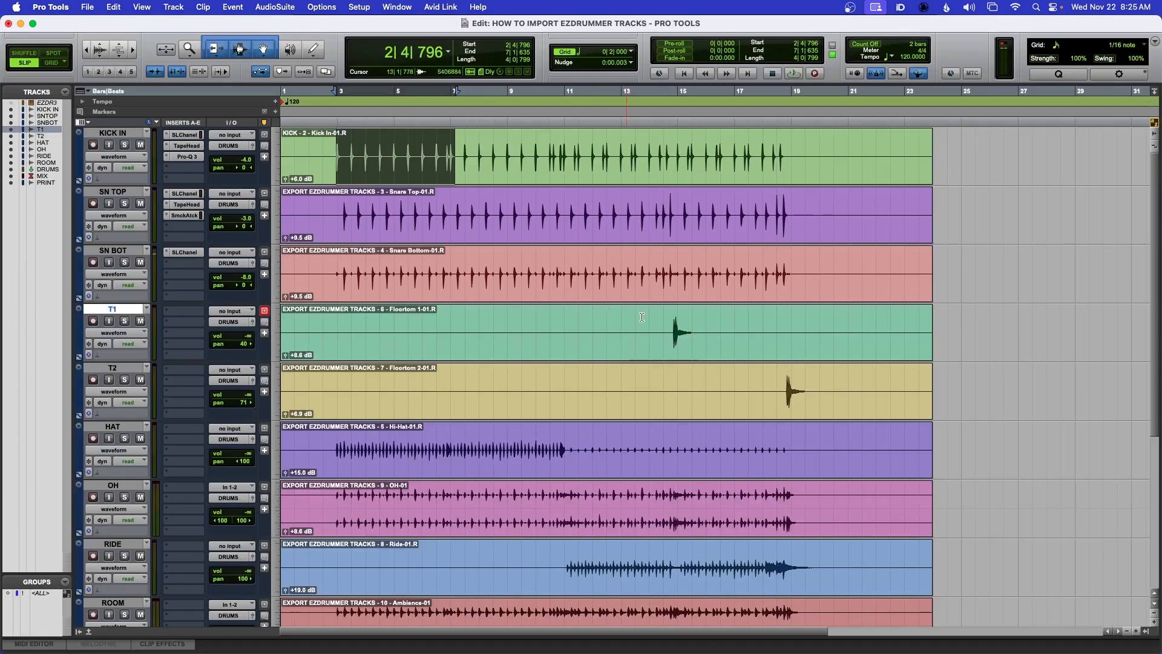
left_click_drag(668, 315, 714, 314)
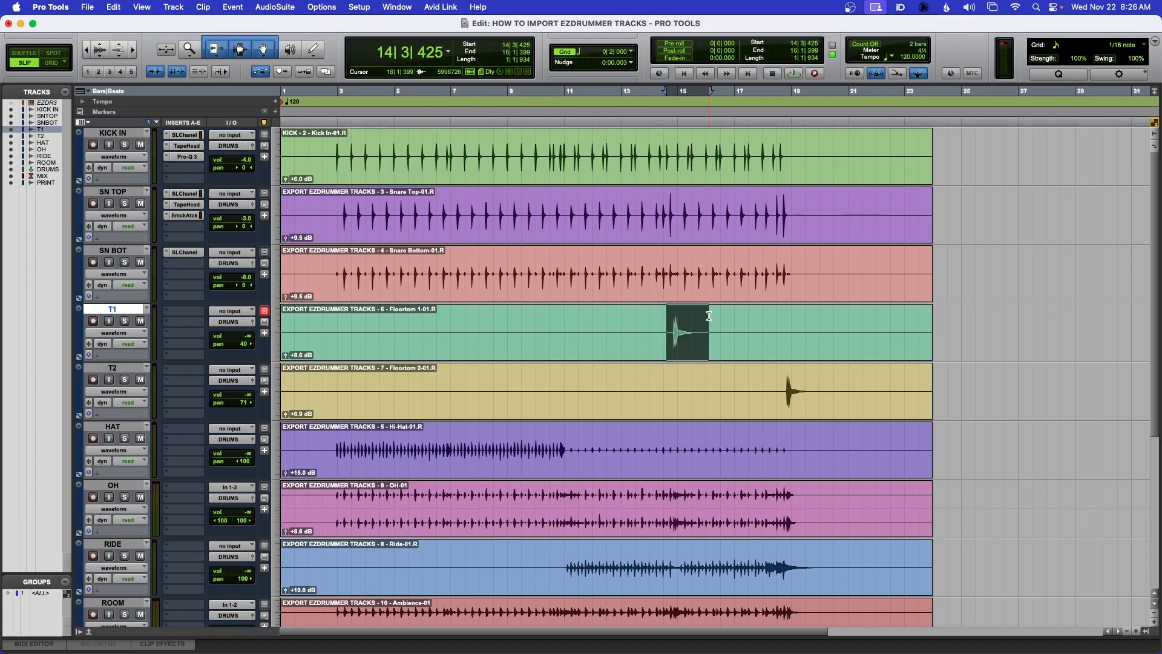
key("super+bracketright")
key("super+bracketright")
key("super+bracketright")
scroll(684, 318, "right", 3)
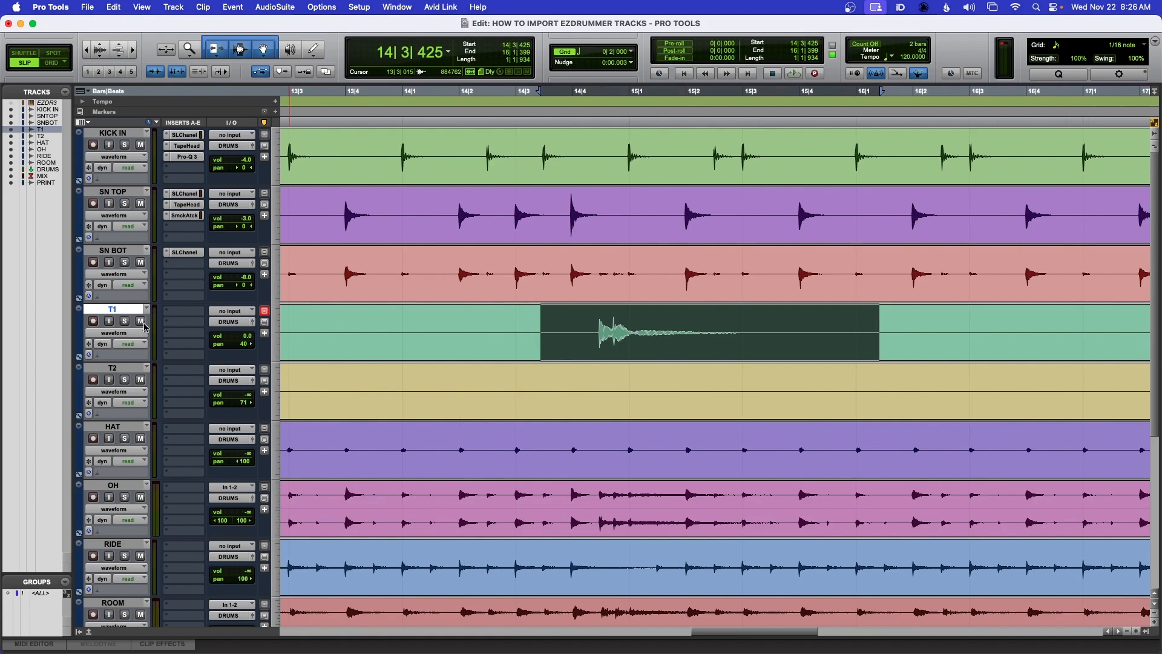
- Solo T1 and play the selected tom hit several times
left_click(124, 321)
key("space")
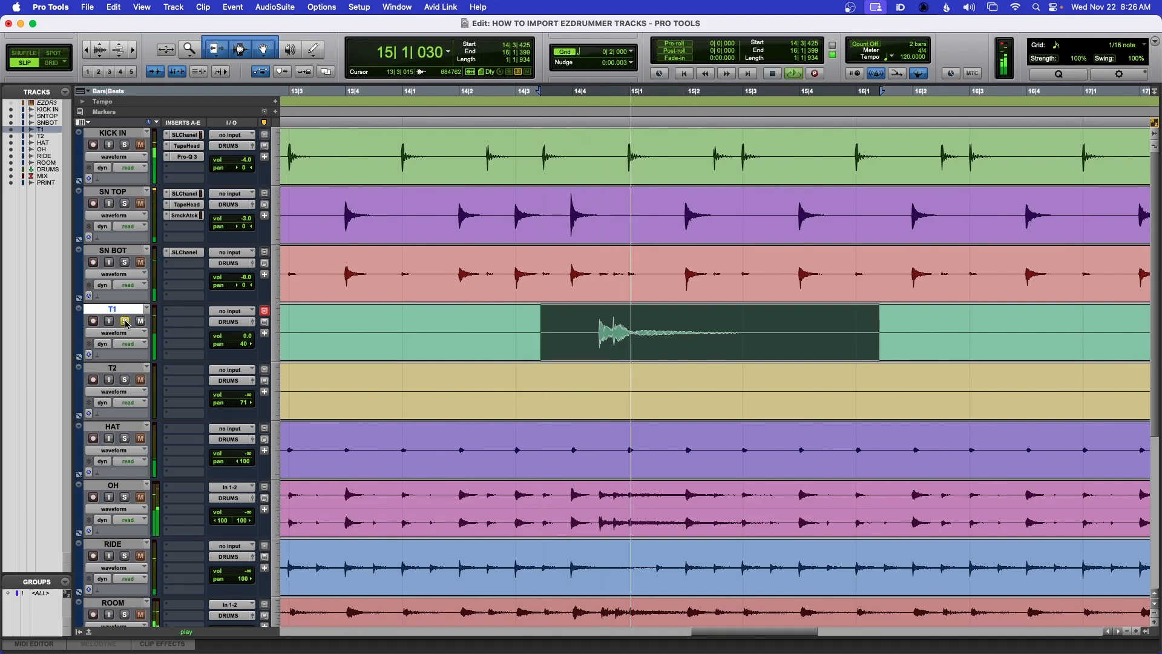
key("space")
key("space")
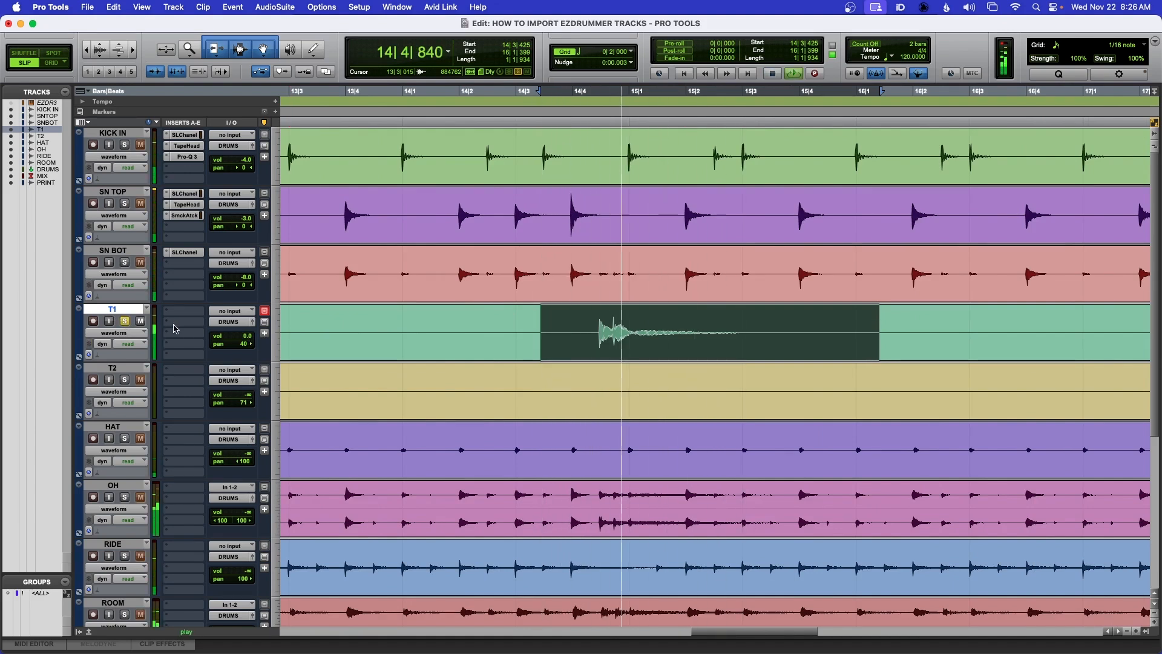
key("space")
key("space")
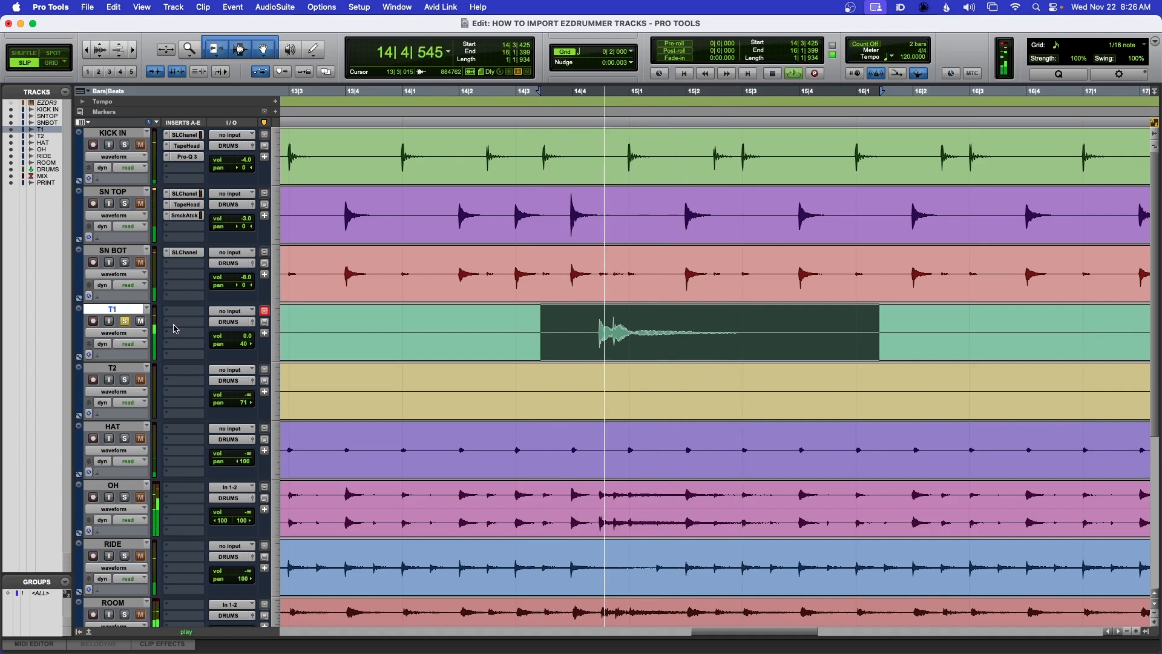
key("space")
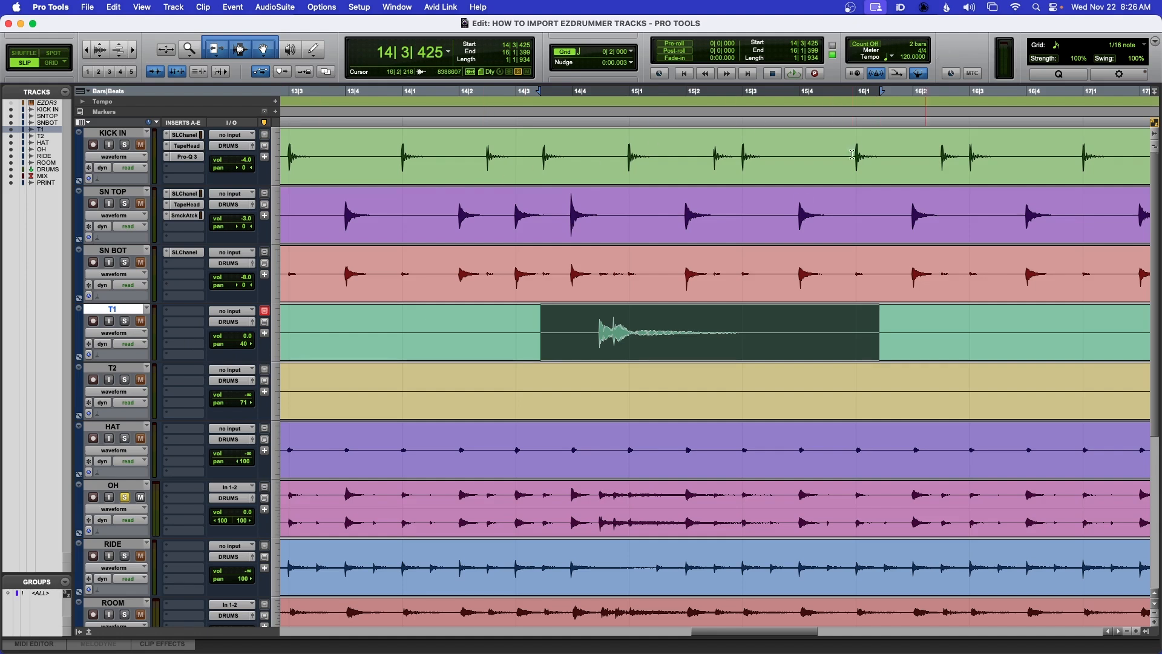
- Tighten the T1 selection around the tom hit to 14|4|387–15|1|819 and audition it with OH soloed at 0.0
key("space")
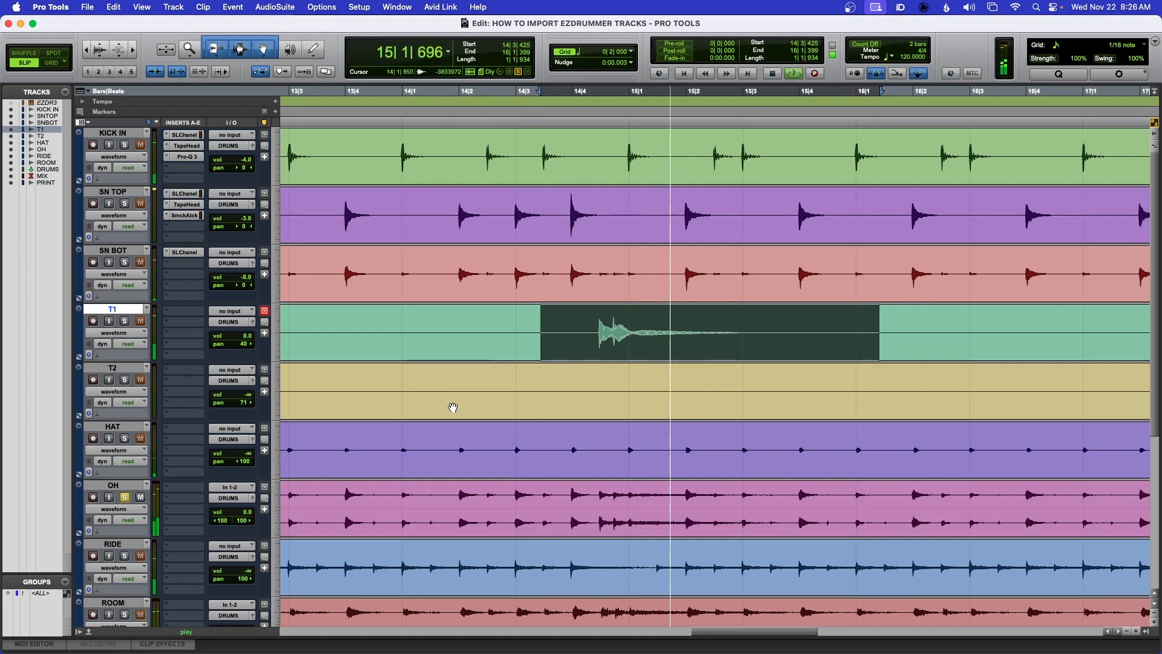
left_click_drag(596, 324, 649, 324)
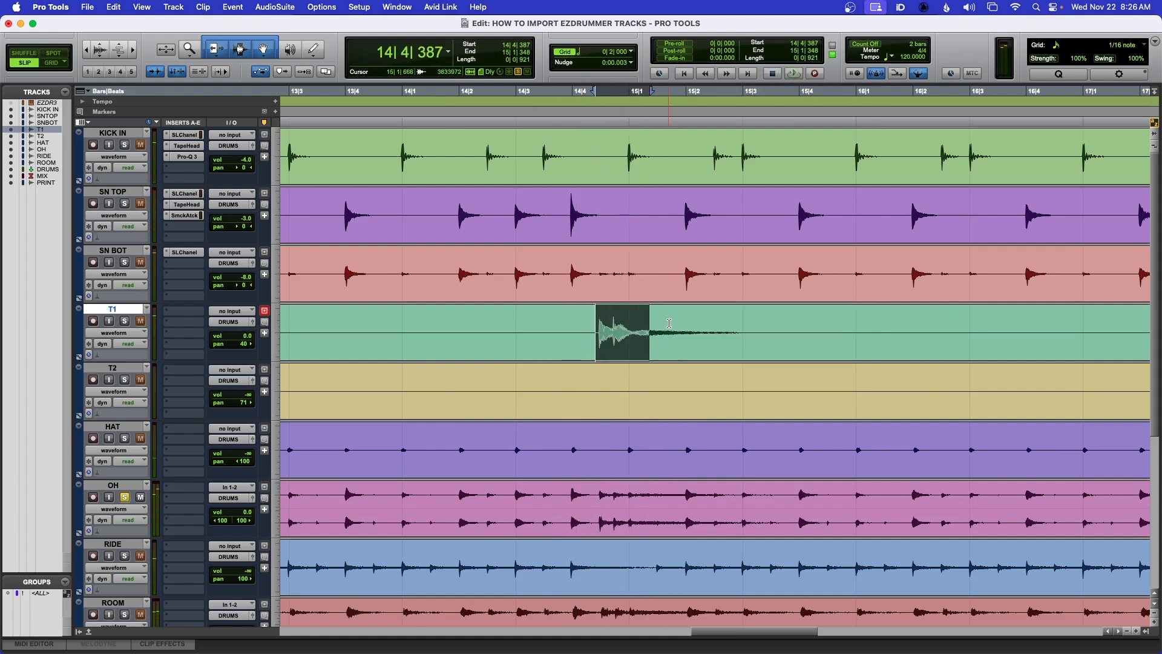
left_click(677, 324, "shift")
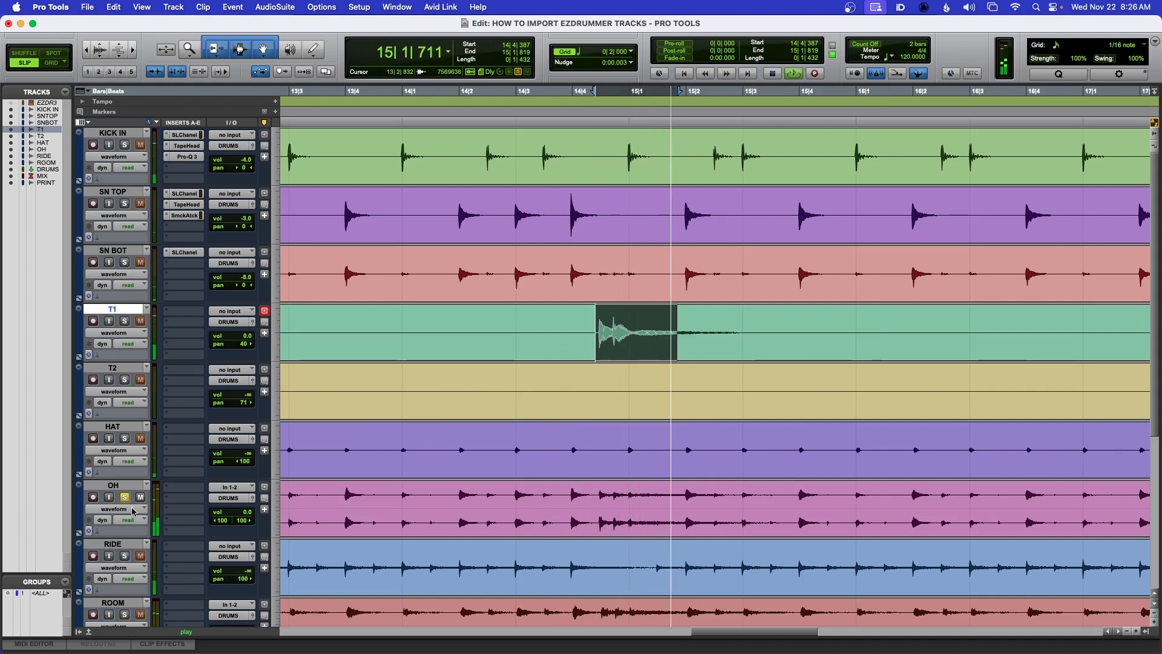
left_click_drag(242, 520, 175, 526)
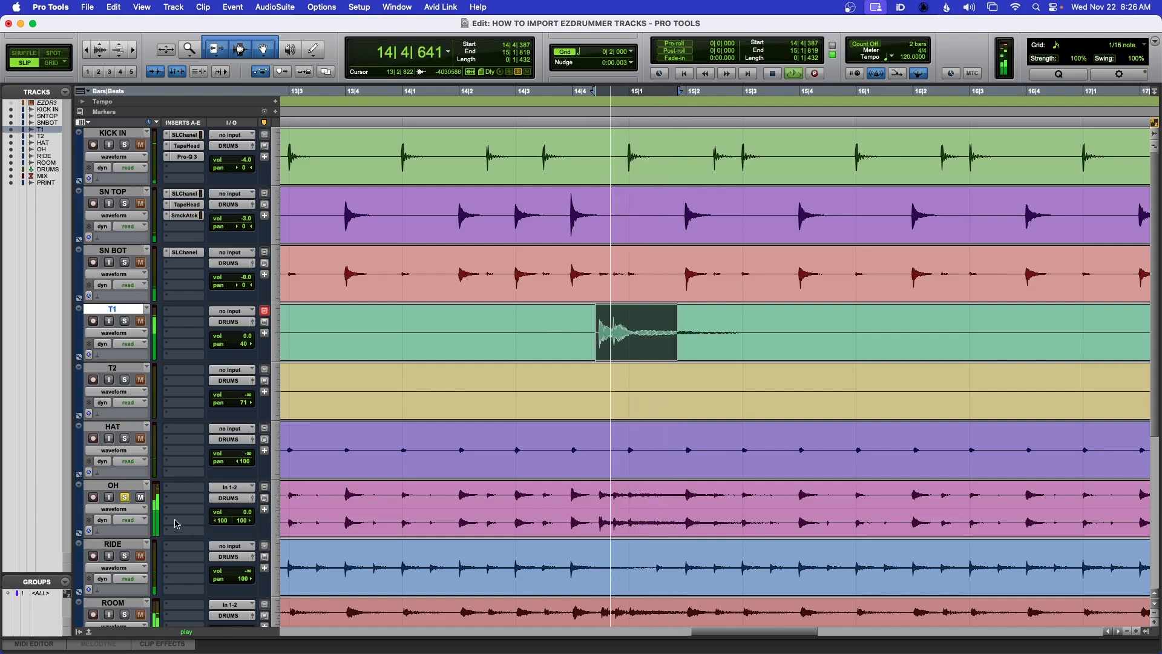
key("space")
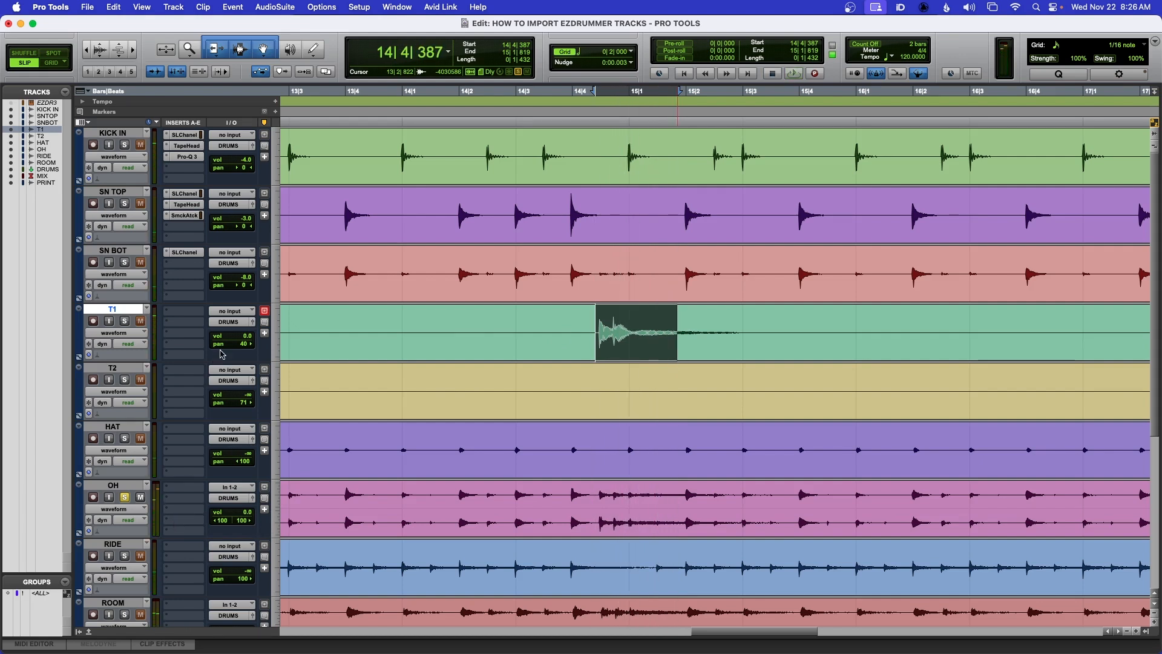
key("space")
key("space")
- Mark the T2 tom hit from 18|3|466 to 19|3|558, and reselect the T1 hit from 14|4|392 to 15|1|845
key("alt+a")
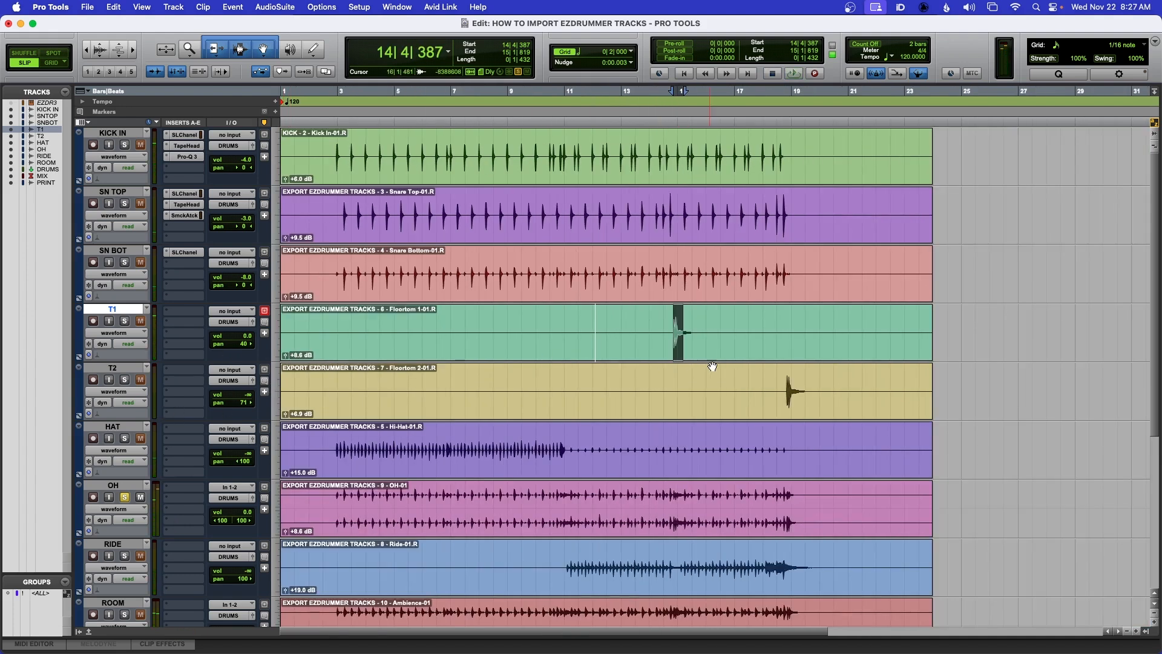
left_click_drag(780, 384, 809, 388)
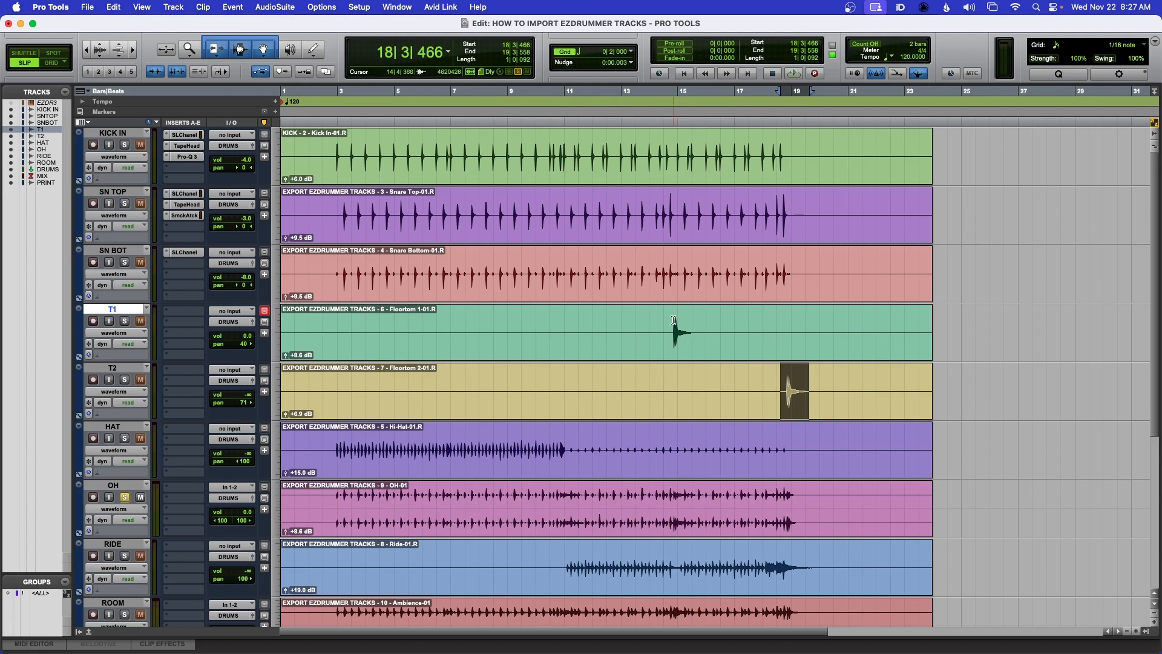
left_click_drag(674, 321, 904, 322)
scroll(672, 320, "up", 4)
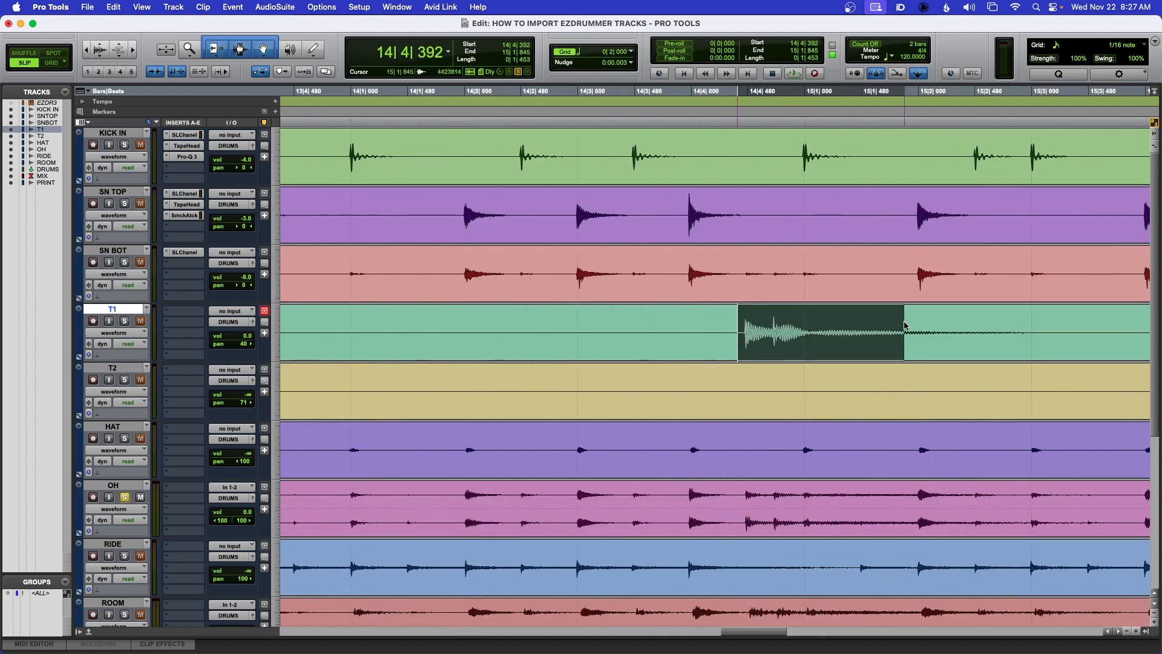
scroll(811, 331, "right", 6)
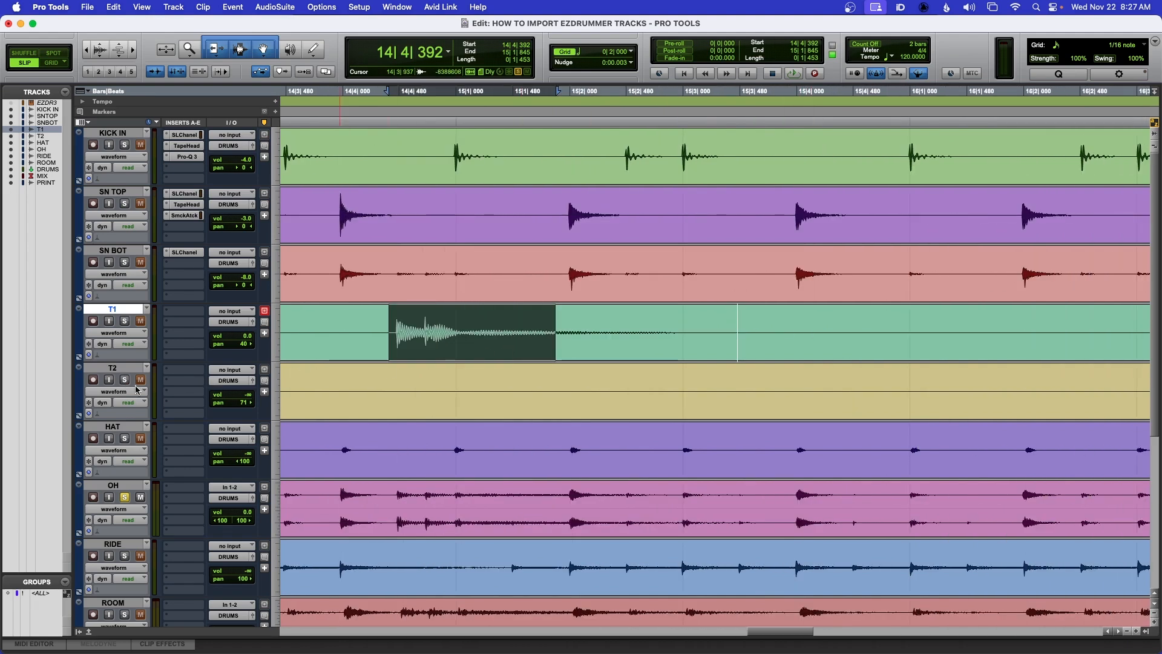
- Play the selected tom hit with OH soloed and compare it with T1 soloed in as well
key("space")
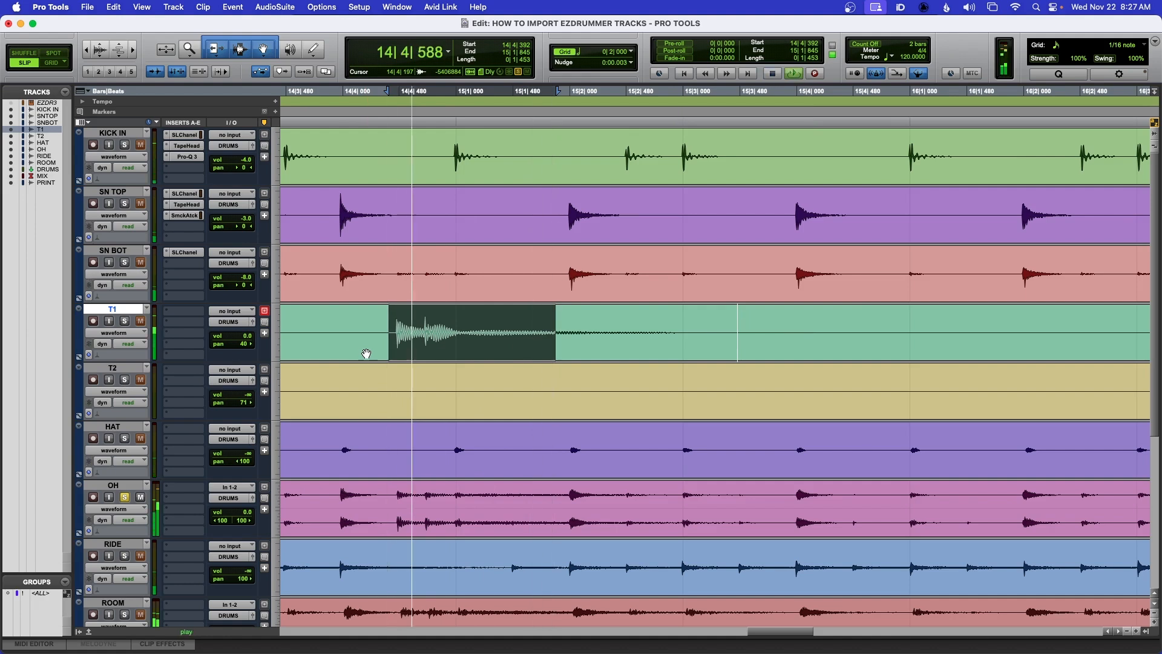
key("space")
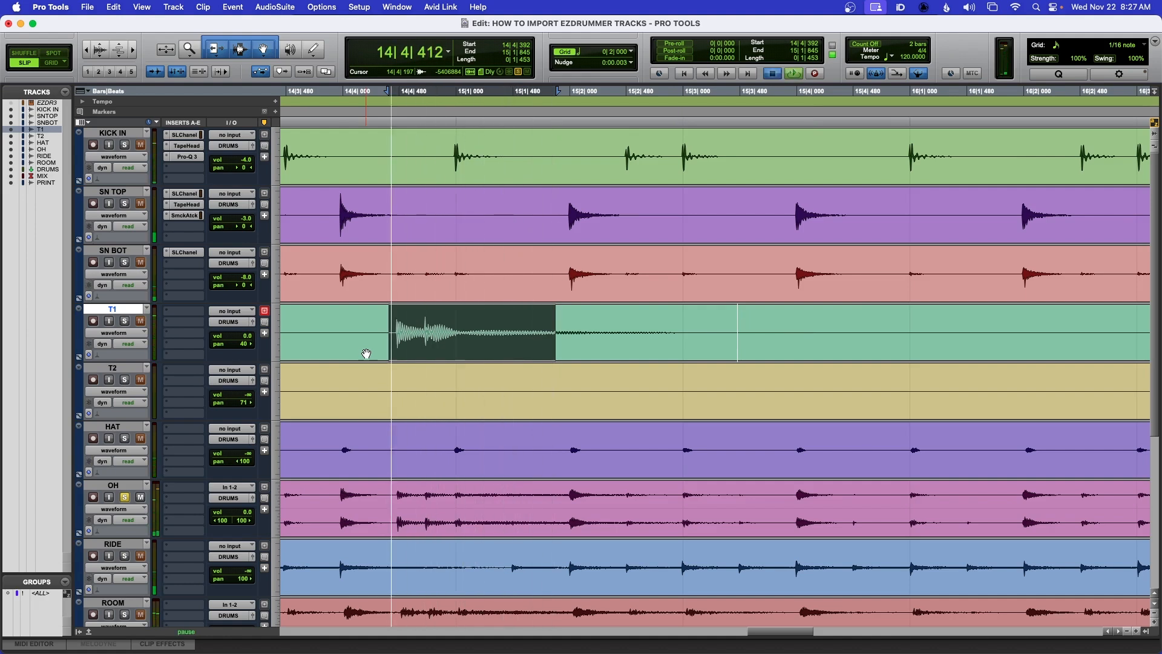
key("space")
key("space")
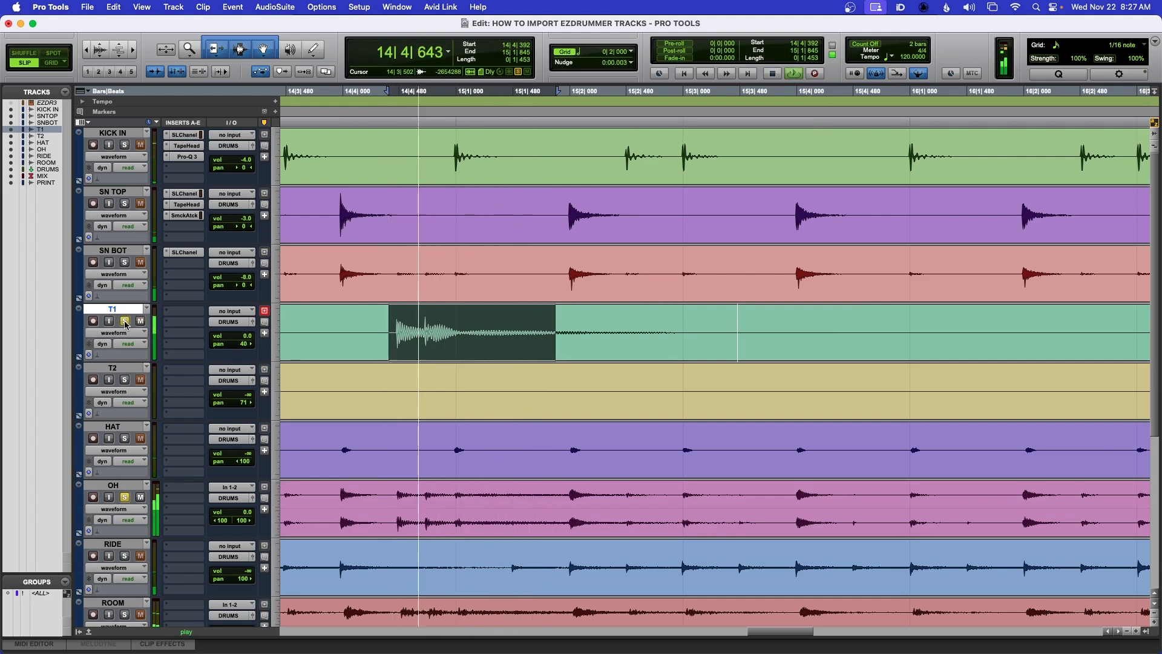
key("space")
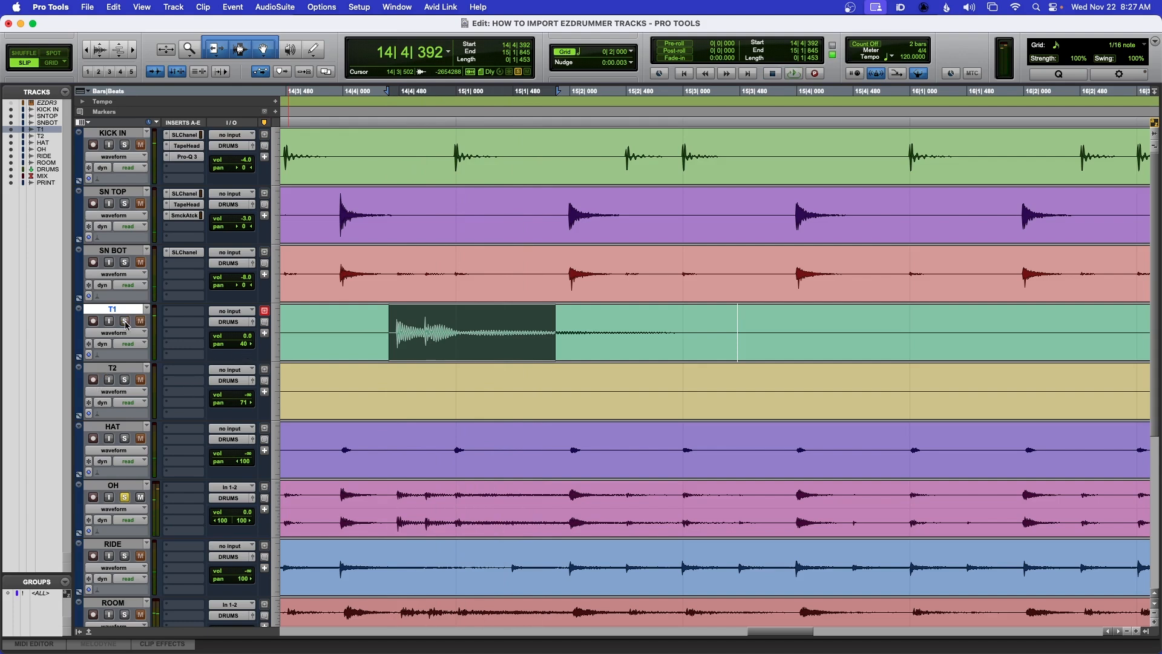
- Select the T2 tom hit from 18|4|417 to 19|1|123
key("r")
key("r")
key("r")
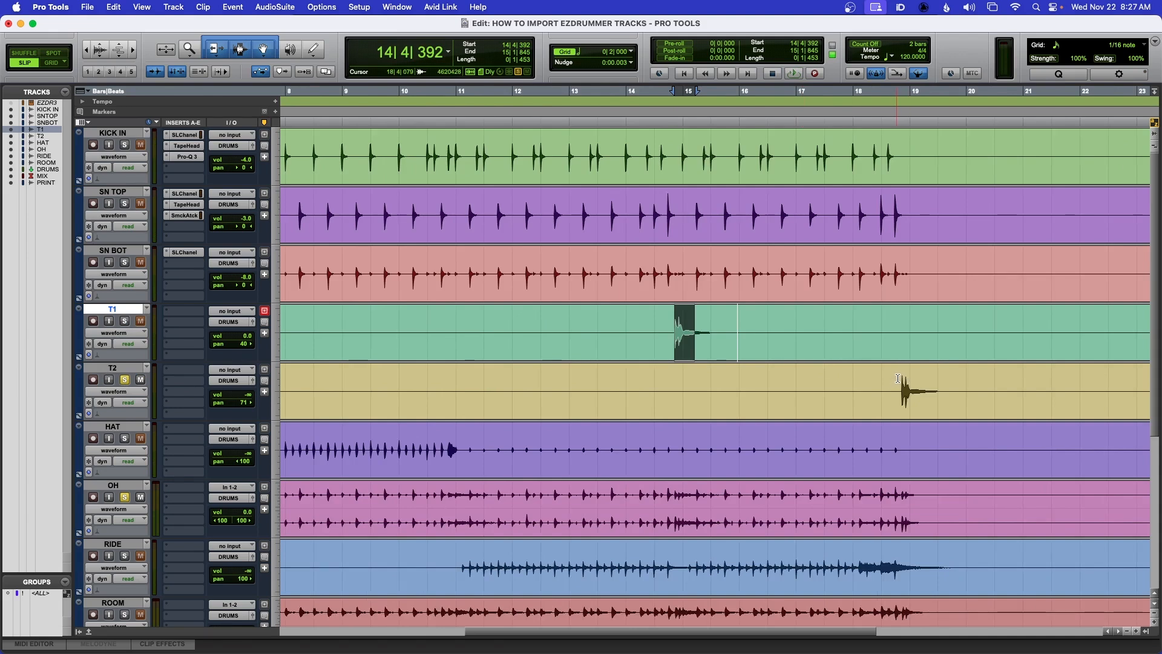
left_click_drag(900, 381, 967, 382)
key("t")
key("t")
key("t")
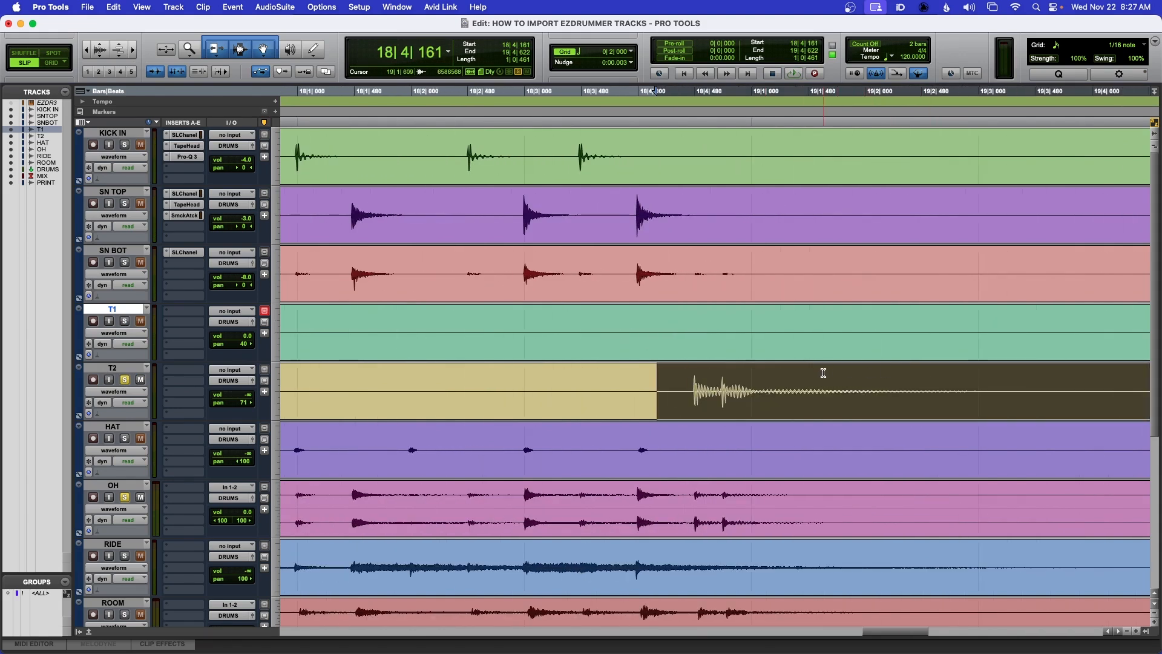
scroll(823, 374, "right", 1)
left_click_drag(659, 382, 736, 382)
- Audition the T2 tom hit, extending the selection's end to 19|1|445
key("space")
key("space")
key("space")
key("space")
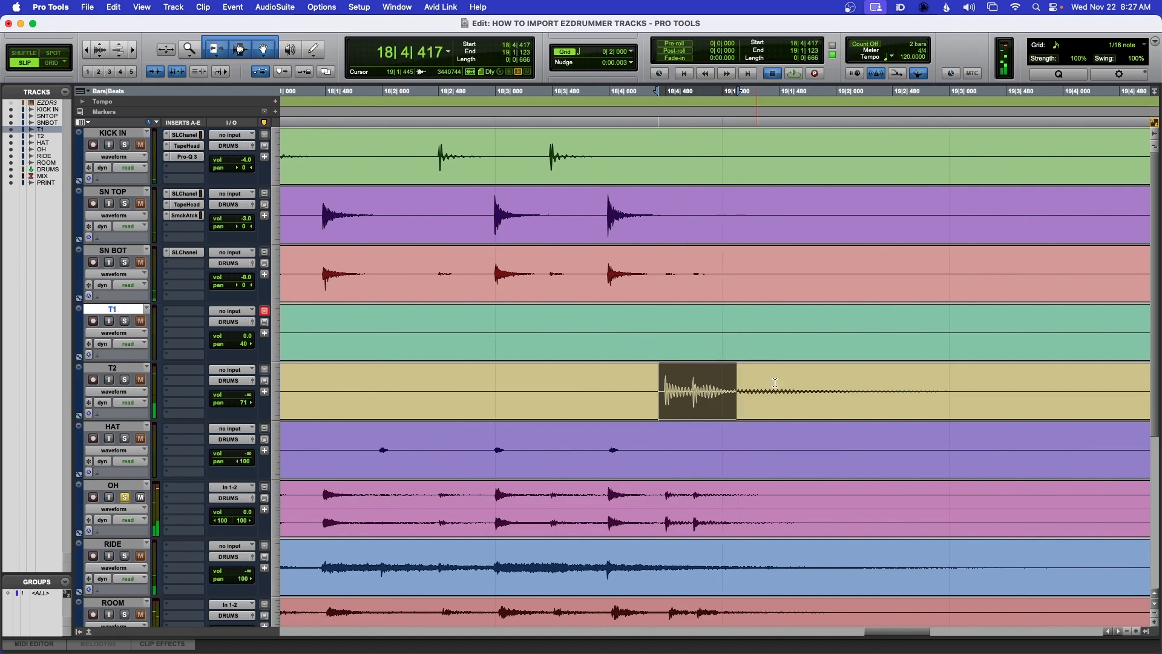
left_click(774, 382, "shift")
key("space")
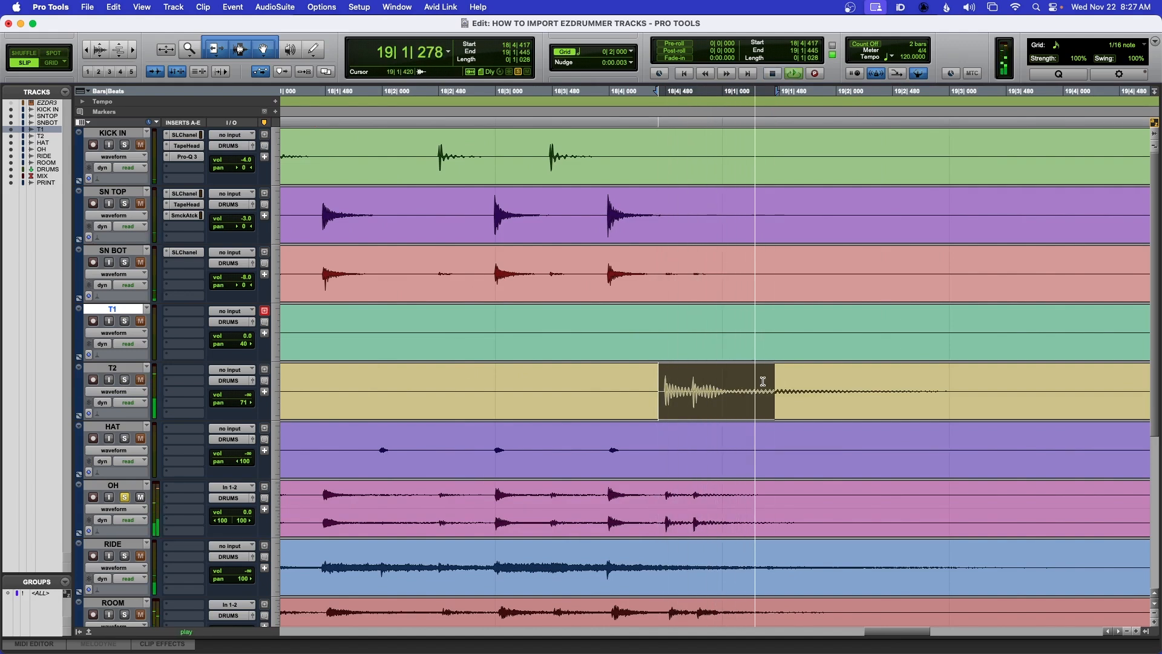
- Solo T2 alongside OH, set its volume to 0.0, adjust its pan by comparing with the overheads, and clear all solos
left_click(125, 380)
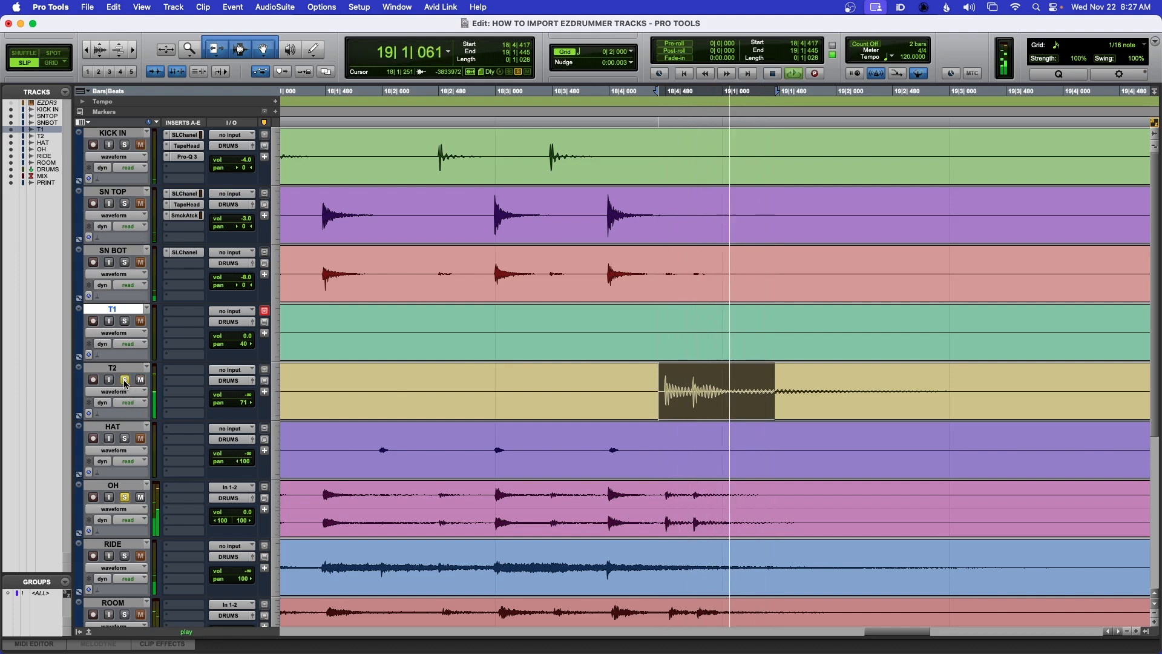
left_click(243, 396, "alt")
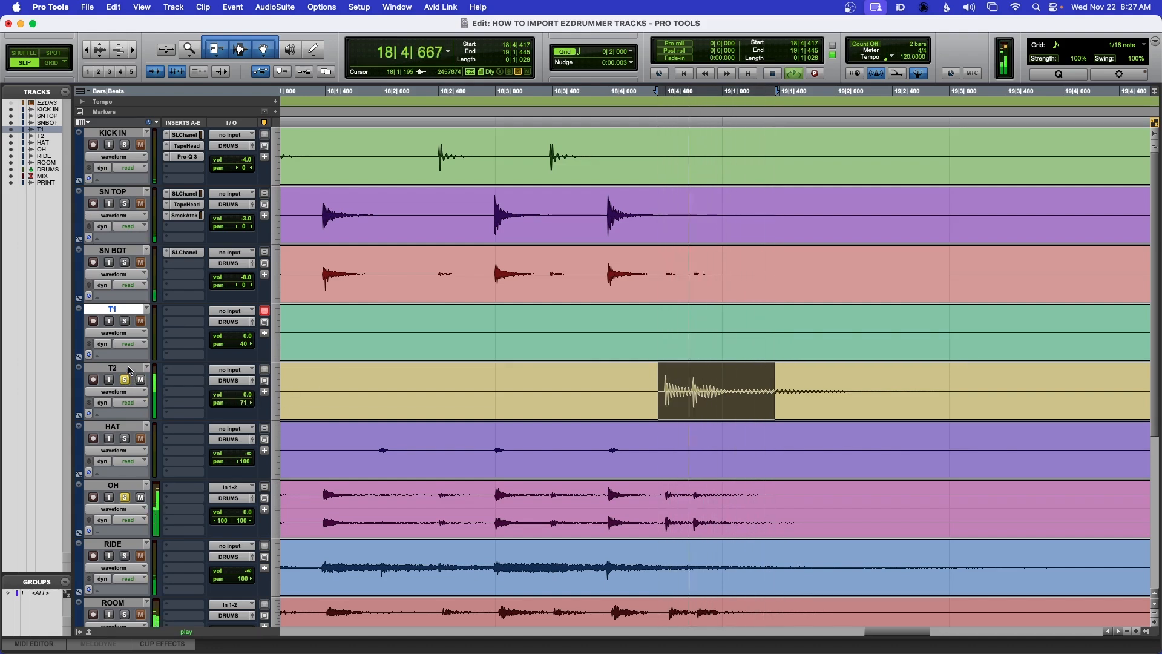
key("super+equal")
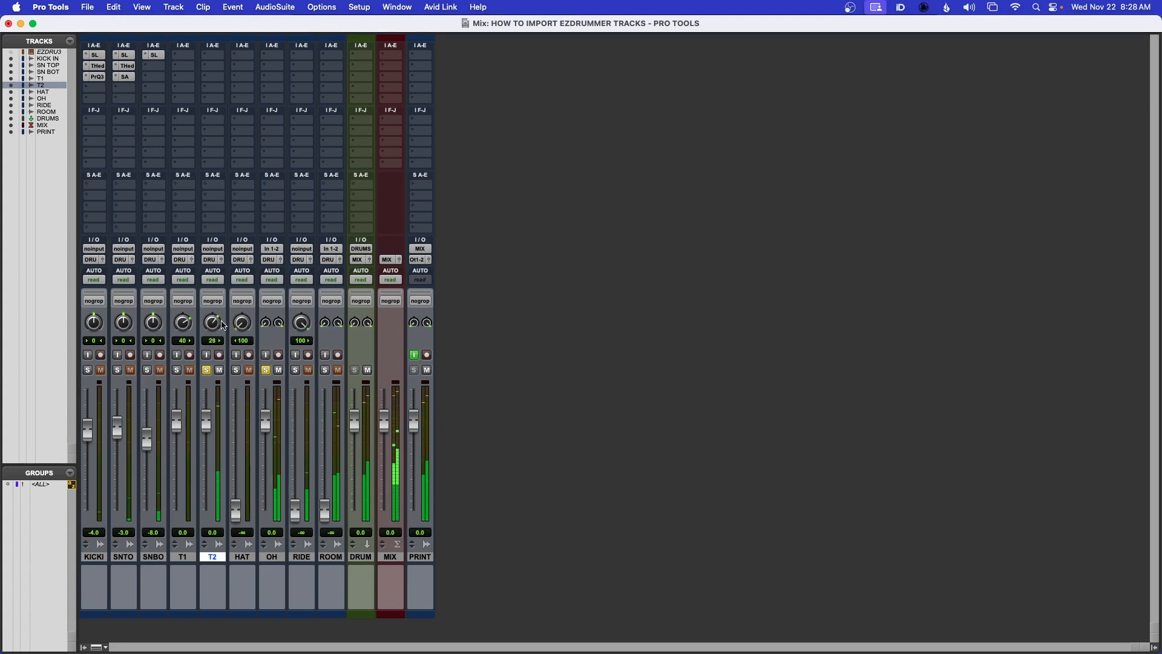
left_click(208, 371)
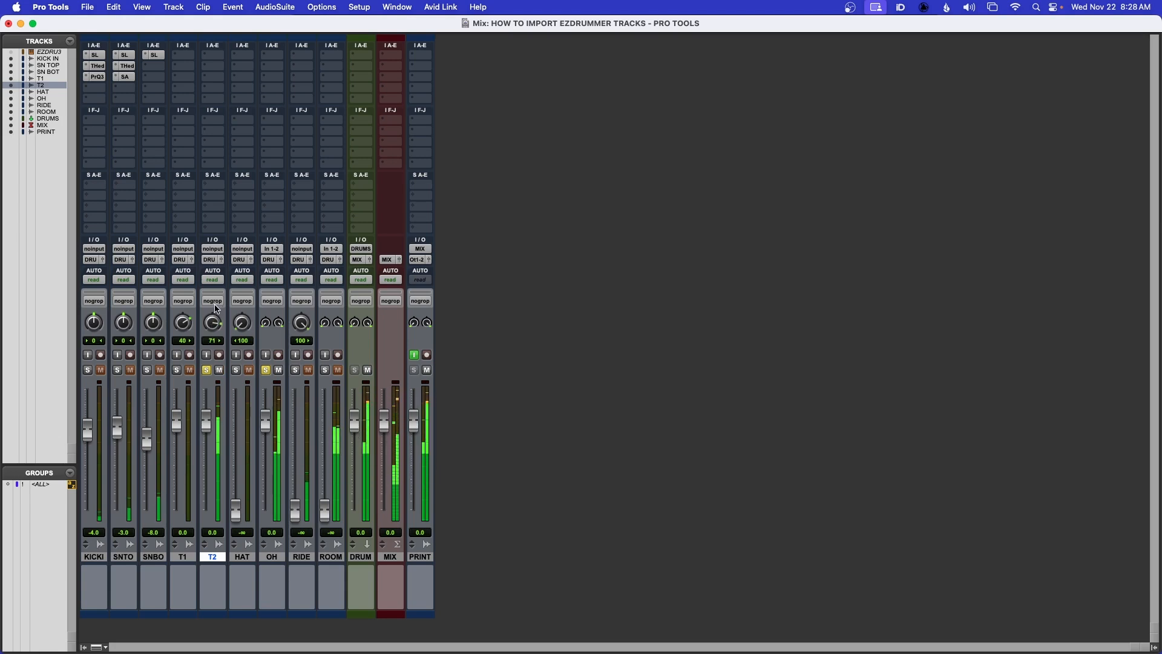
left_click(207, 371, "alt")
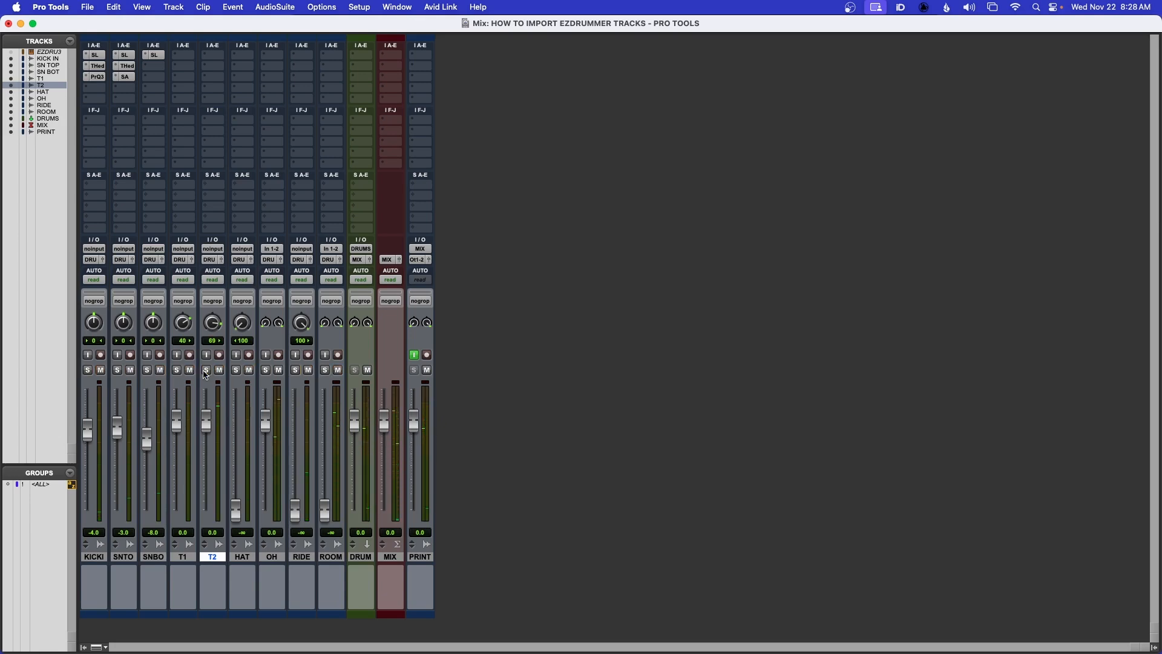
- Select the T1 tom hit from 14|4|161 to 15|3|435 and save the session
key("super+equal")
key("r")
key("r")
key("r")
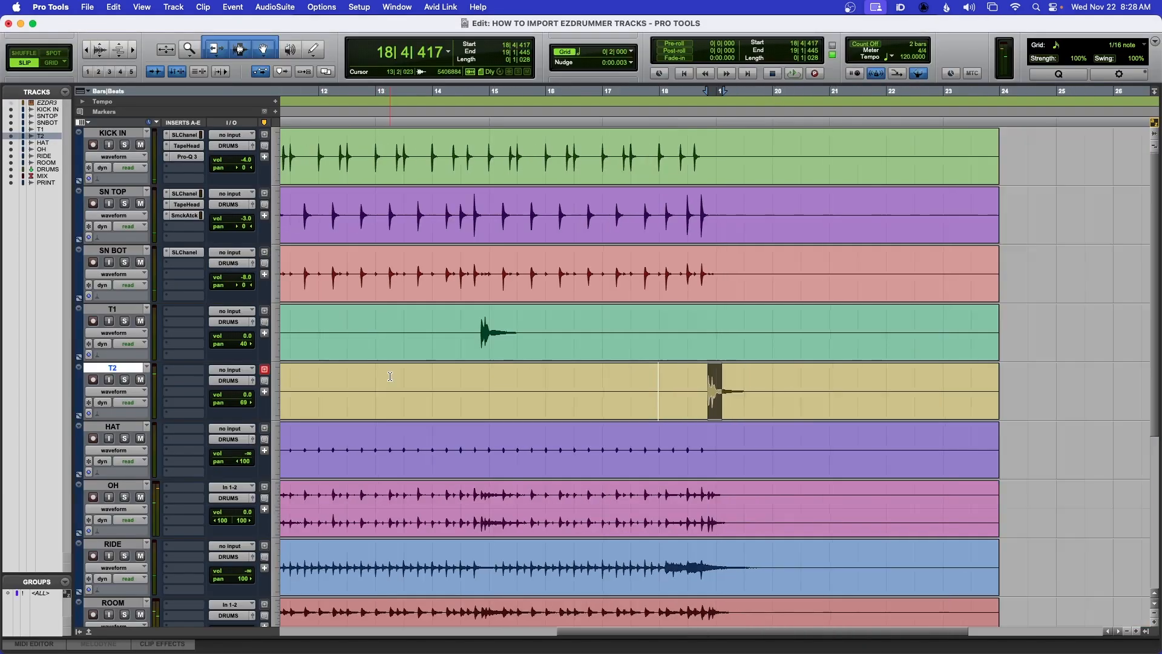
scroll(422, 349, "down", 1)
scroll(422, 349, "up", 1)
left_click_drag(477, 320, 524, 319)
key("super+s")
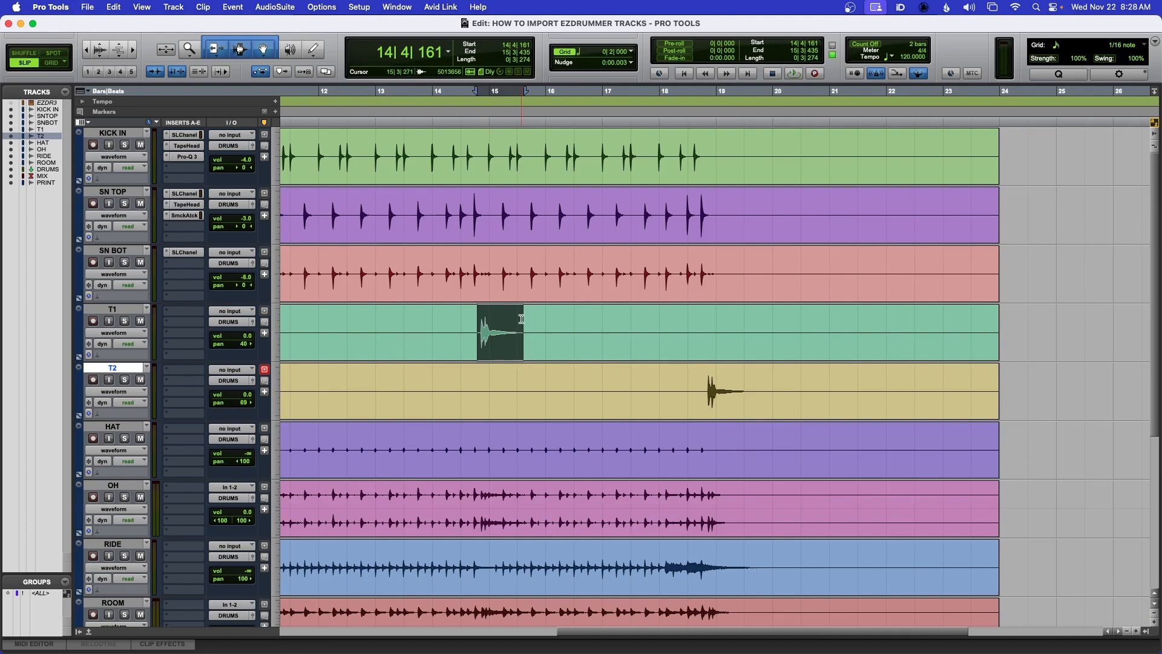
- Save the session and tighten the T1 selection to 14|4|381–15|3|010
key("t")
key("t")
key("t")
scroll(496, 315, "right", 4)
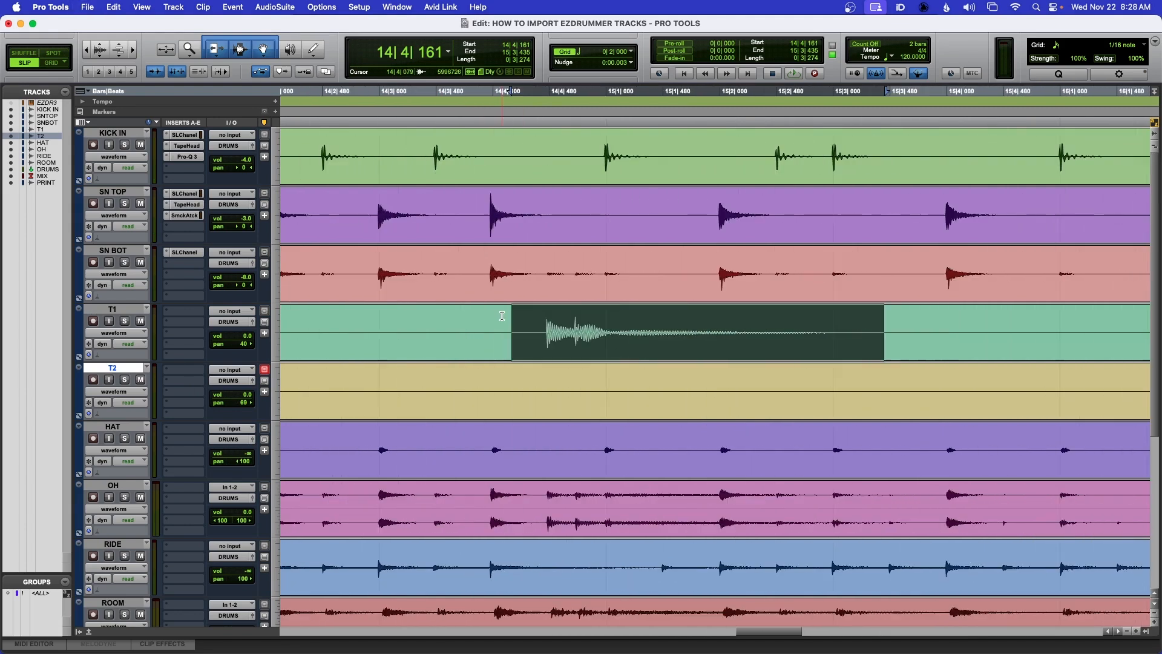
key("super+s")
left_click_drag(538, 323, 834, 327)
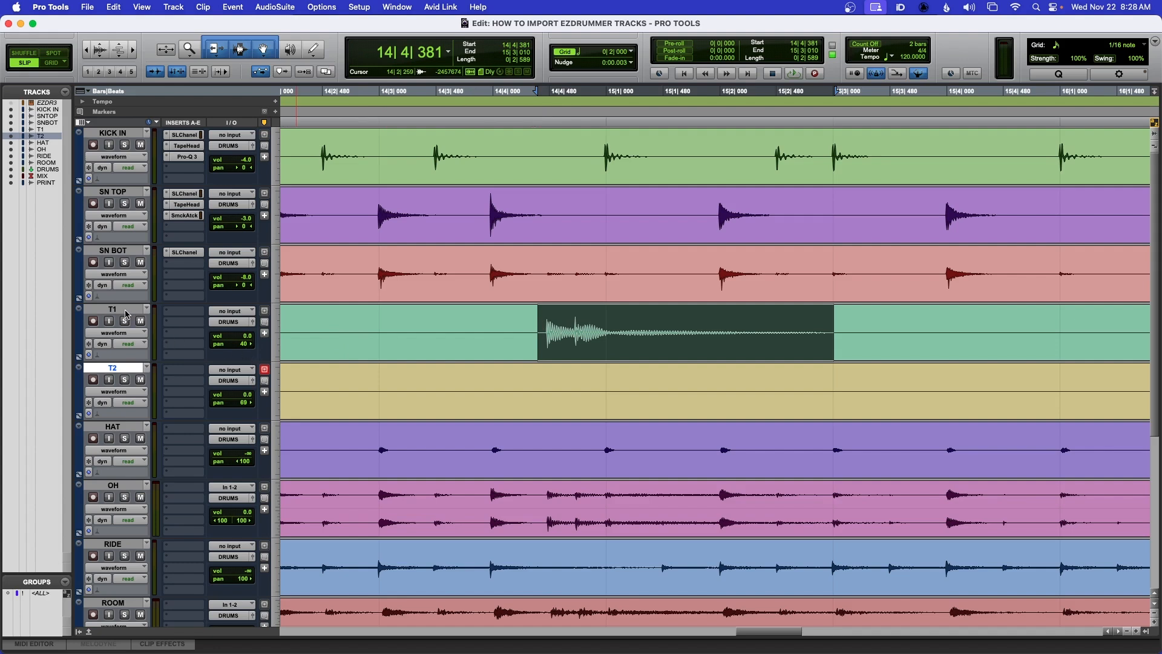
- Pan T1 to 32 and T2 to 72 on the right side, and make T1 the selected track
left_click(245, 346)
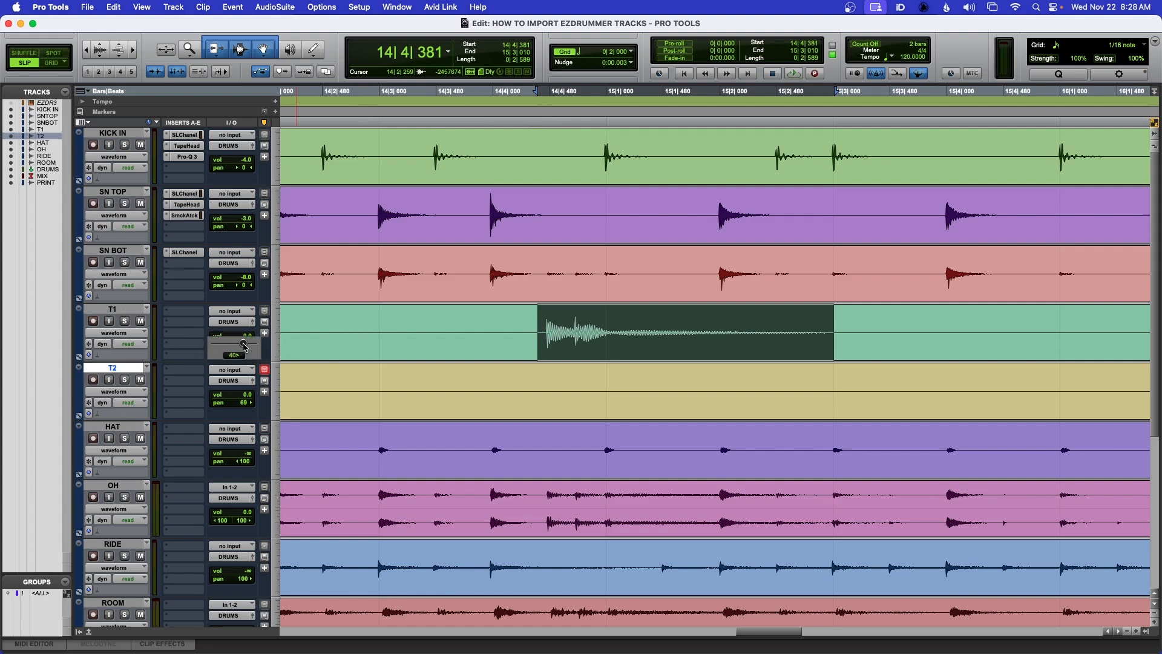
left_click_drag(242, 347, 242, 348)
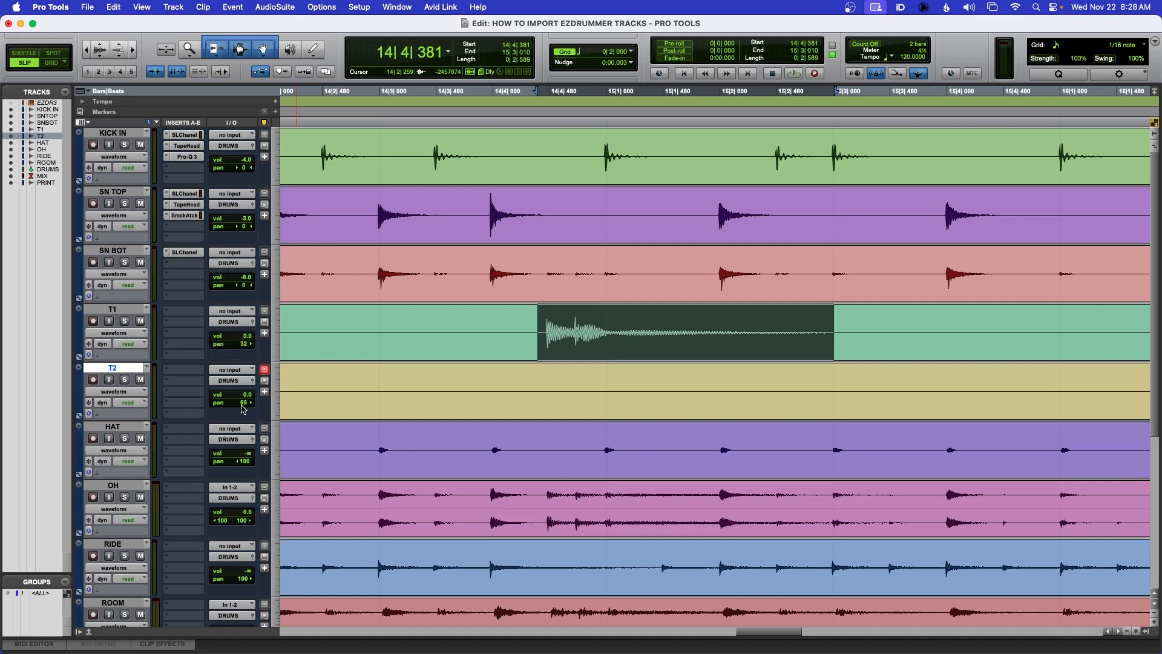
left_click(243, 403)
left_click_drag(245, 405, 244, 406)
left_click(121, 310)
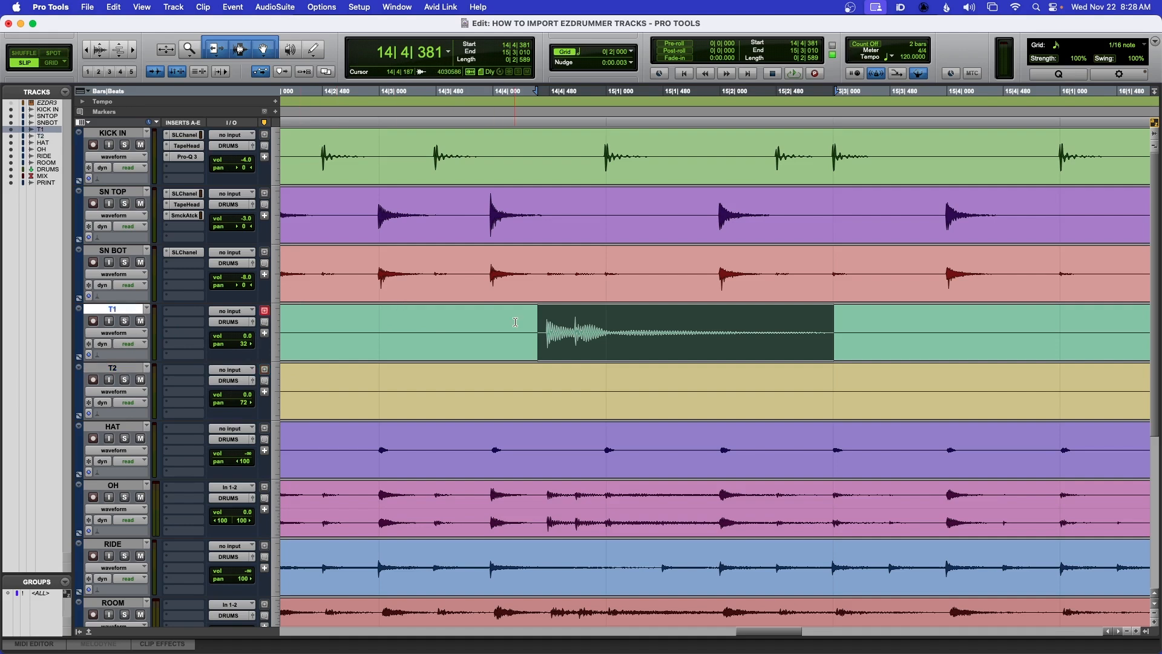
- While playing the tom hit, lower the OH fader to -∞ and set the T1 fader to -4.0
key("super+equal")
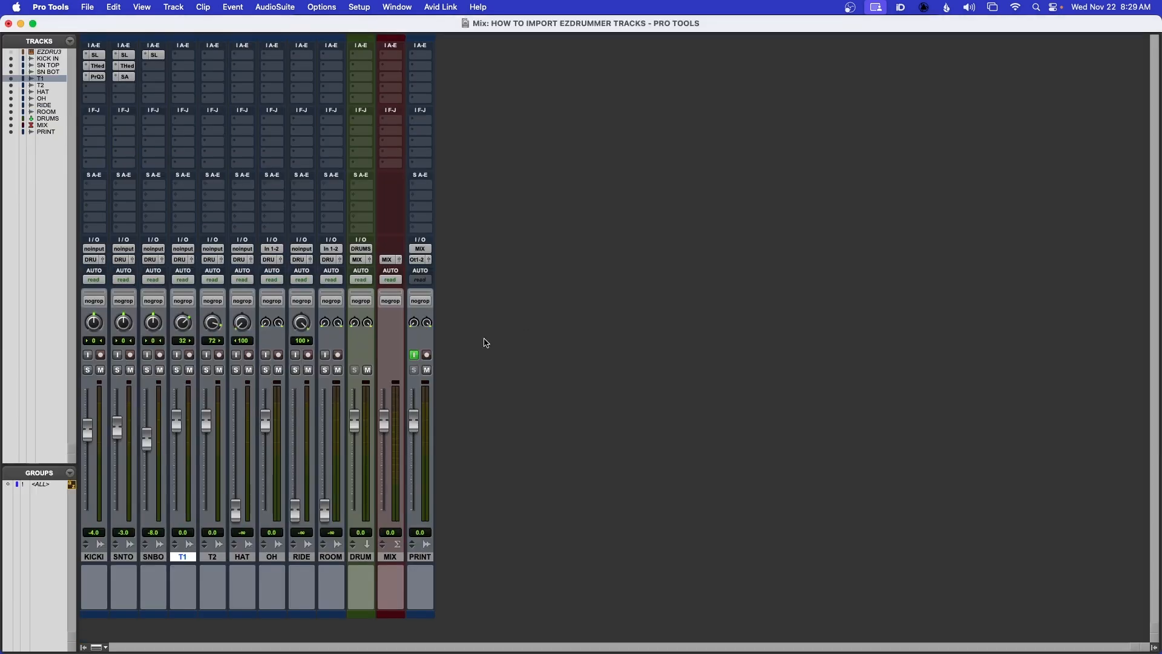
key("space")
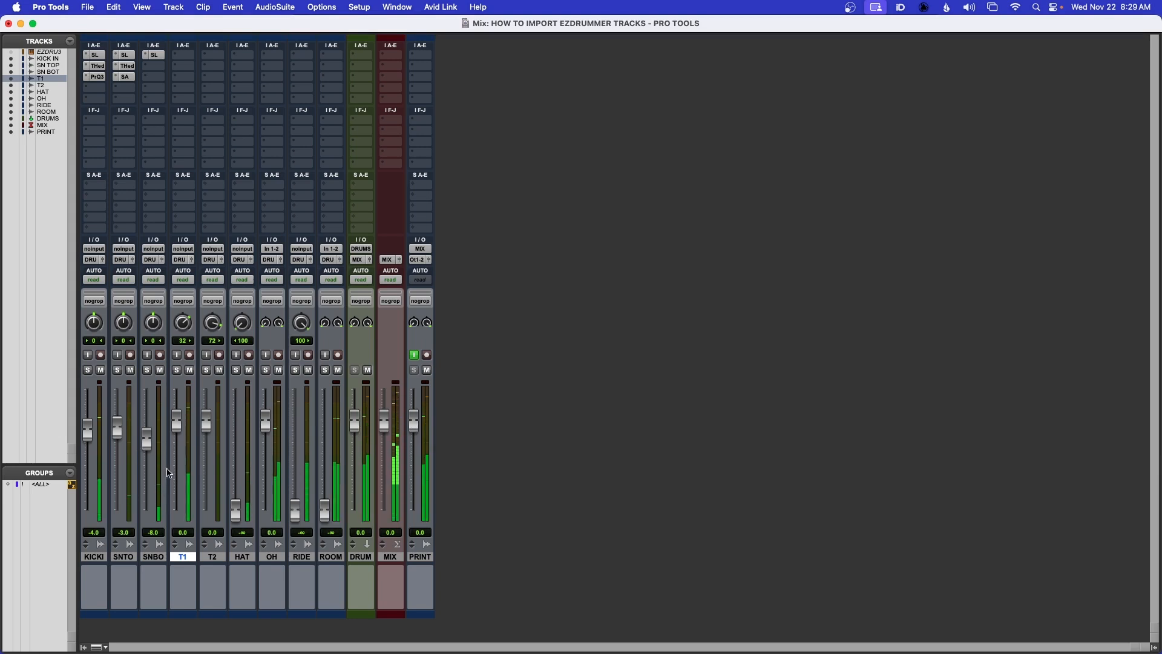
left_click_drag(182, 434, 177, 483)
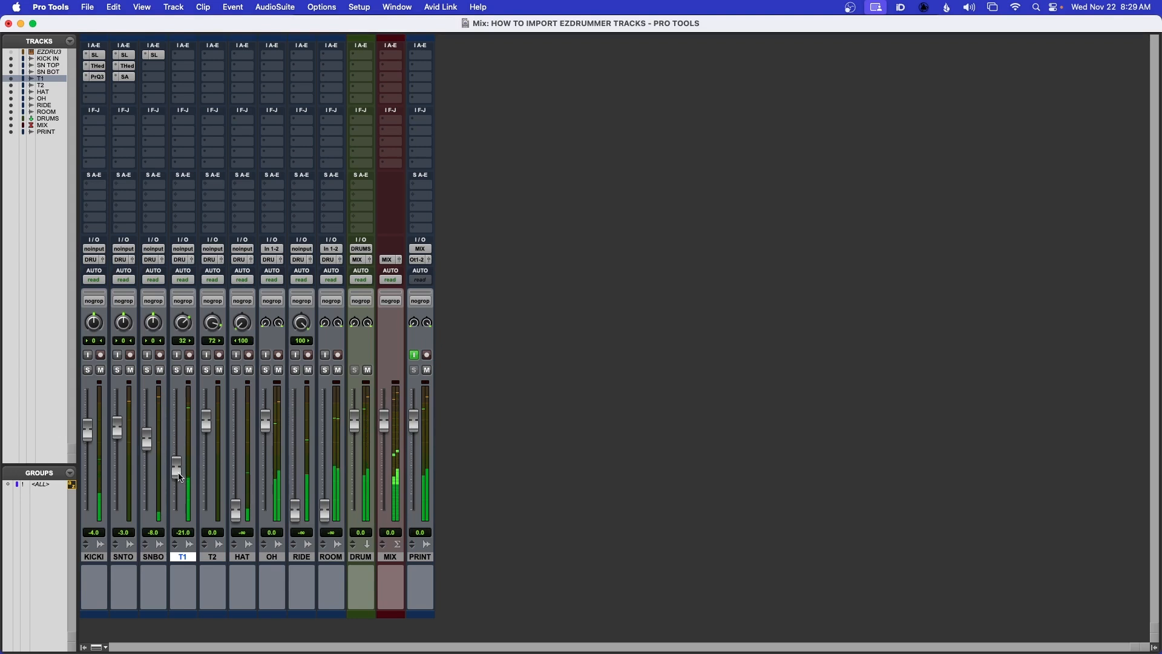
left_click_drag(264, 426, 264, 512)
left_click_drag(177, 471, 176, 438)
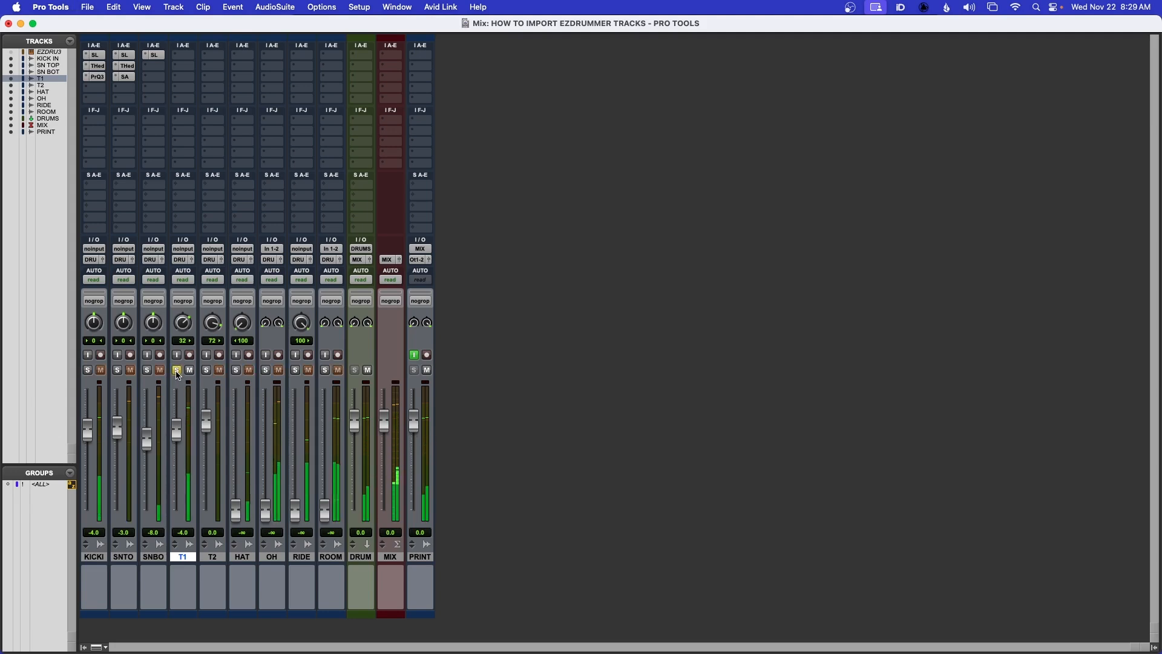
- Widen the T1 selection to 14|4|269–15|3|719 and play it with T1 soloed
key("super+equal")
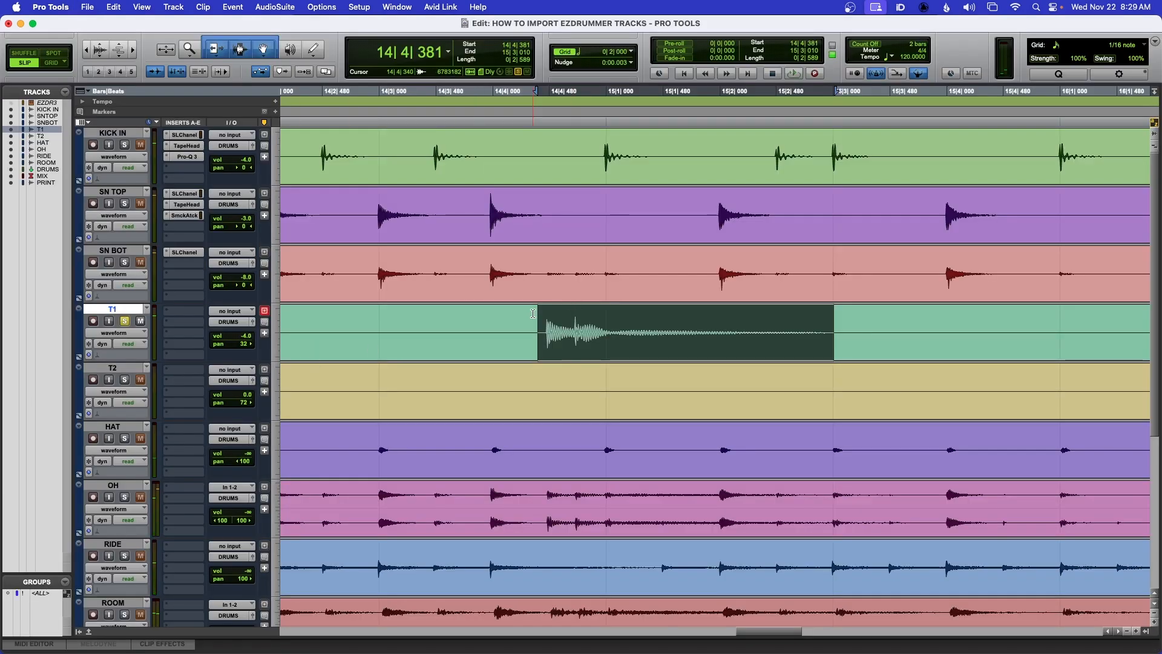
left_click_drag(524, 327, 949, 321)
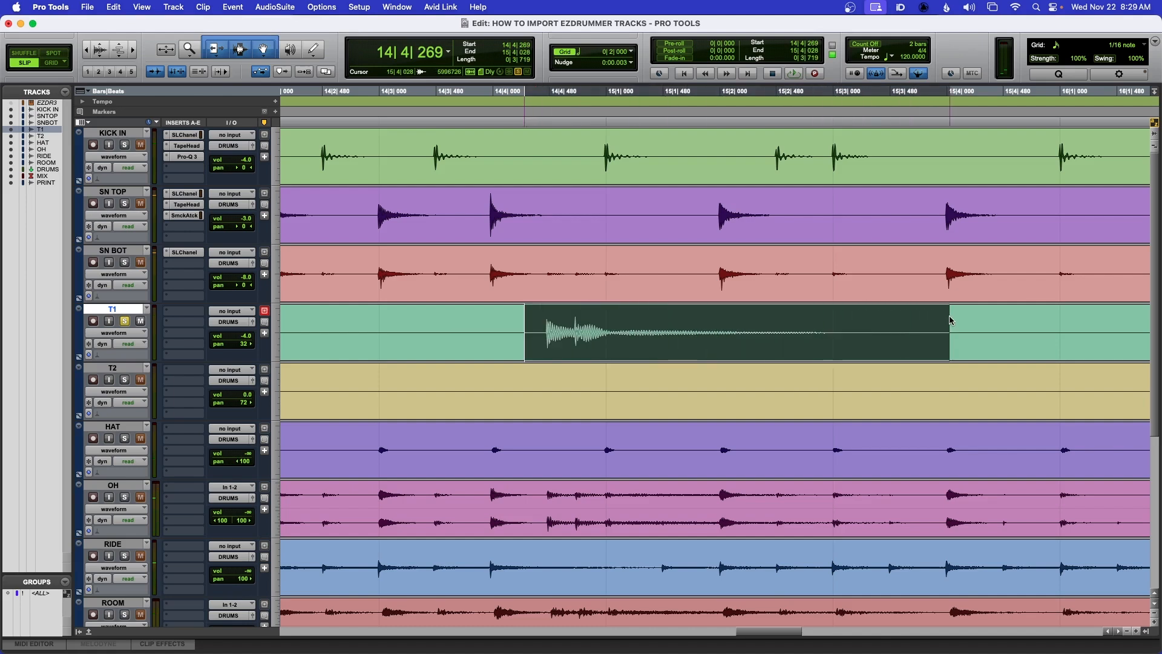
key("space")
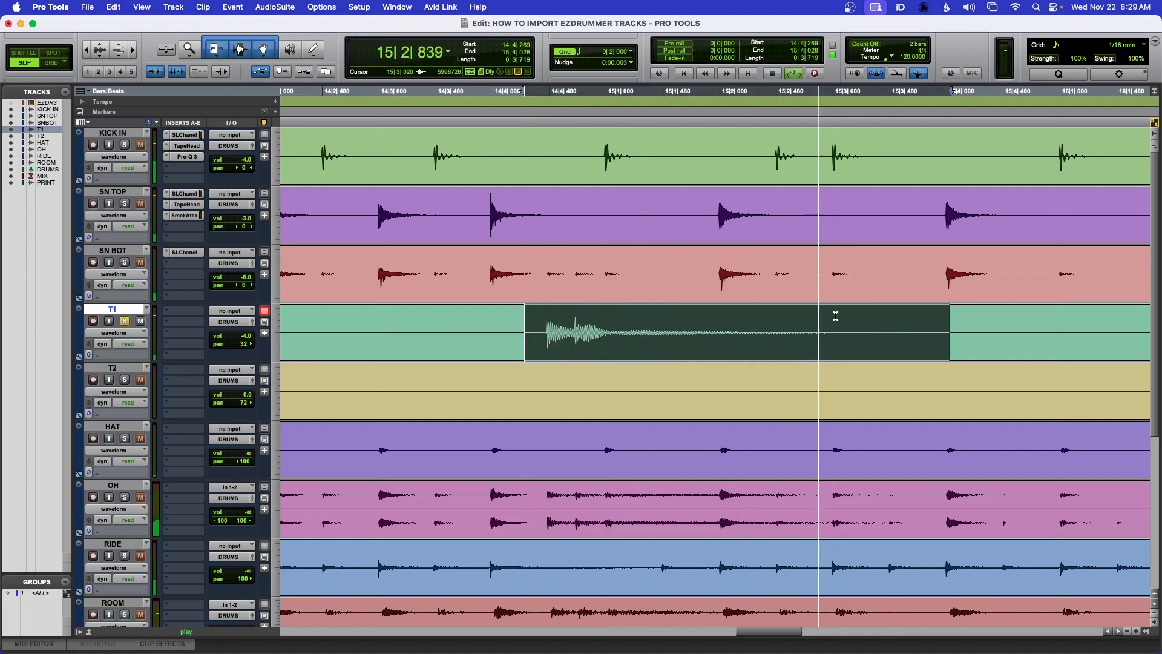
- Insert the Dyn3 Expander/Gate (mono) plug-in on T1's first insert and move its window closer to the mixer channels
key("super+equal")
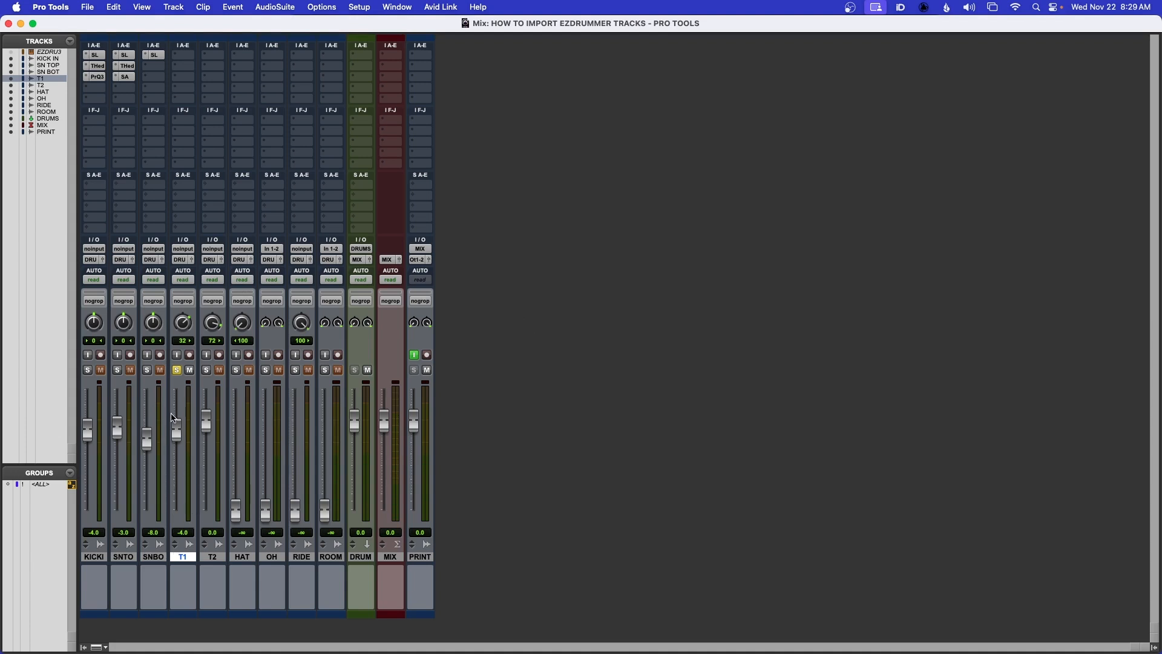
left_click(183, 60)
mouse_move(184, 57)
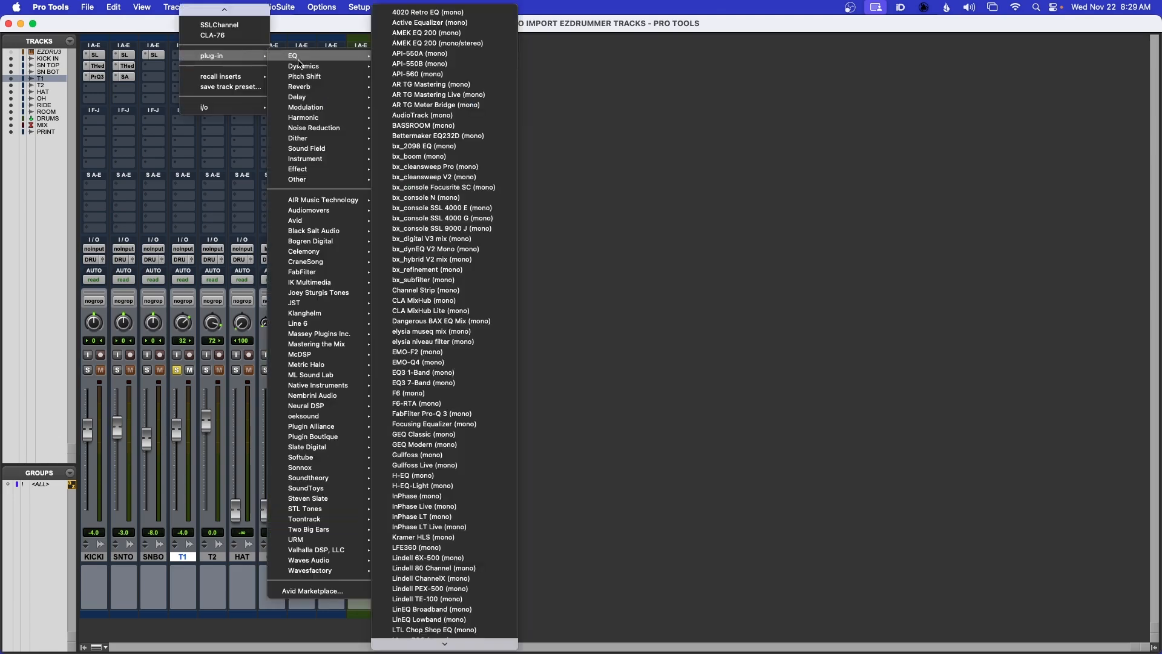
mouse_move(302, 69)
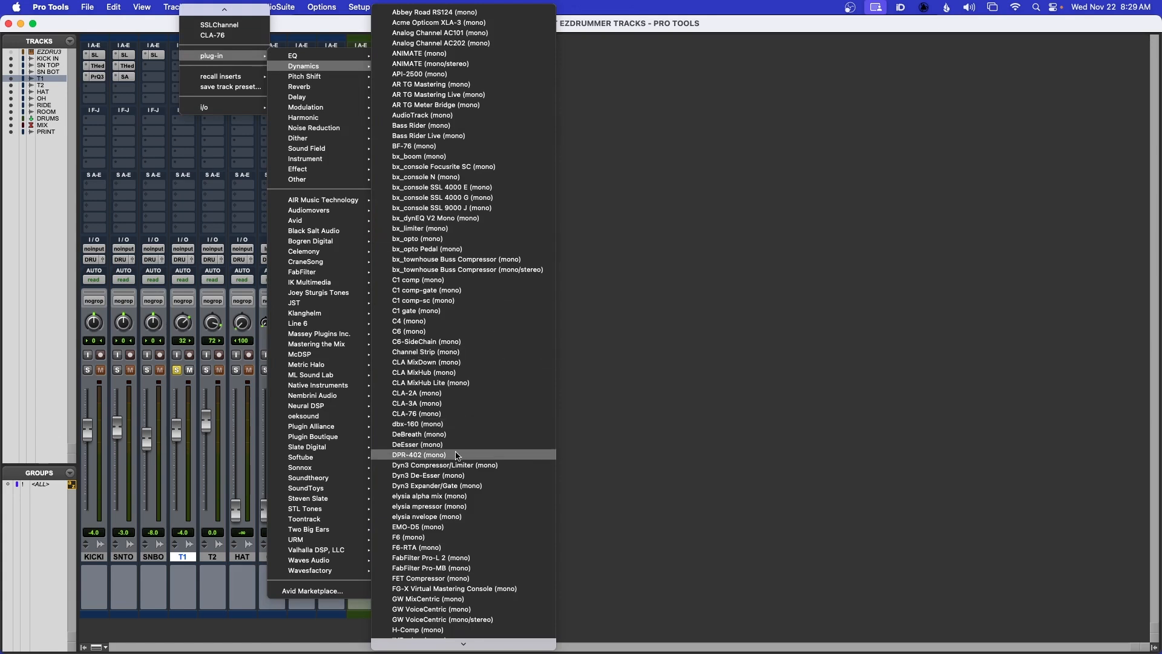
left_click(442, 487)
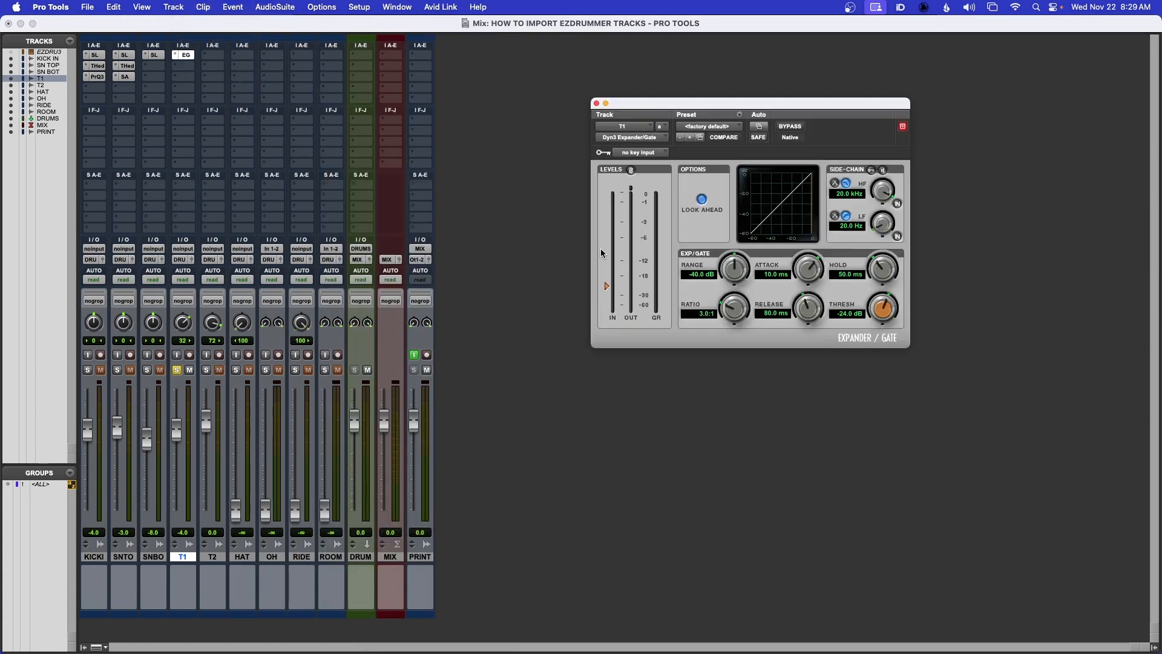
left_click_drag(729, 104, 639, 182)
- Load the Simple Gate preset in T1's expander/gate and enable Look Ahead
left_click(632, 206)
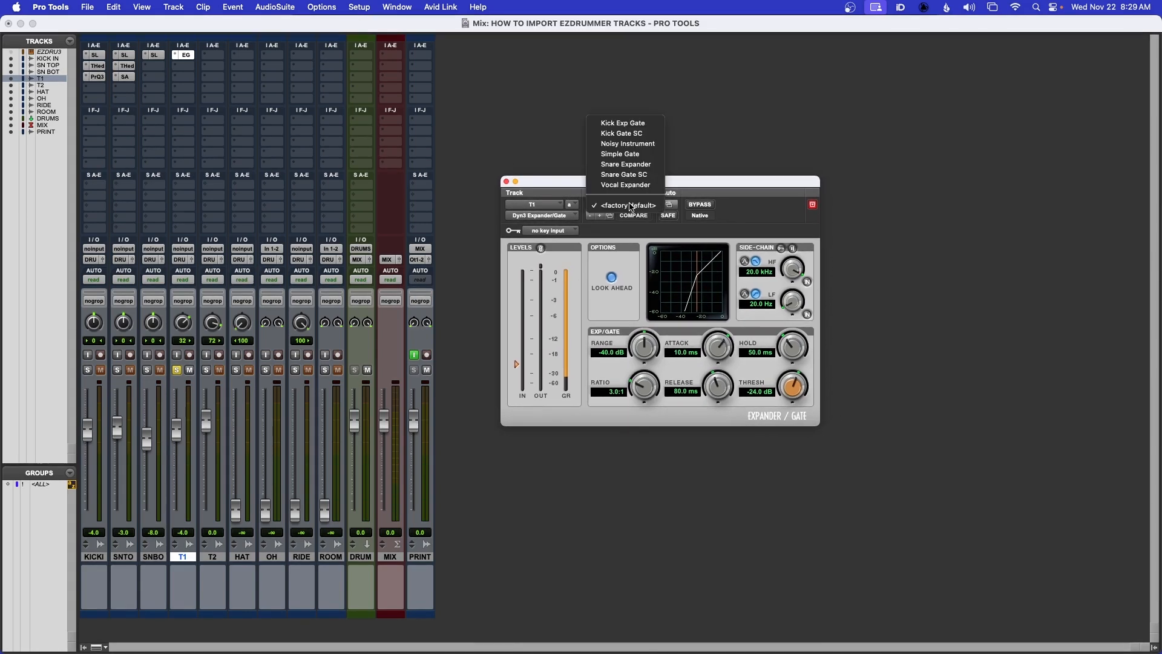
left_click(632, 154)
left_click(611, 278)
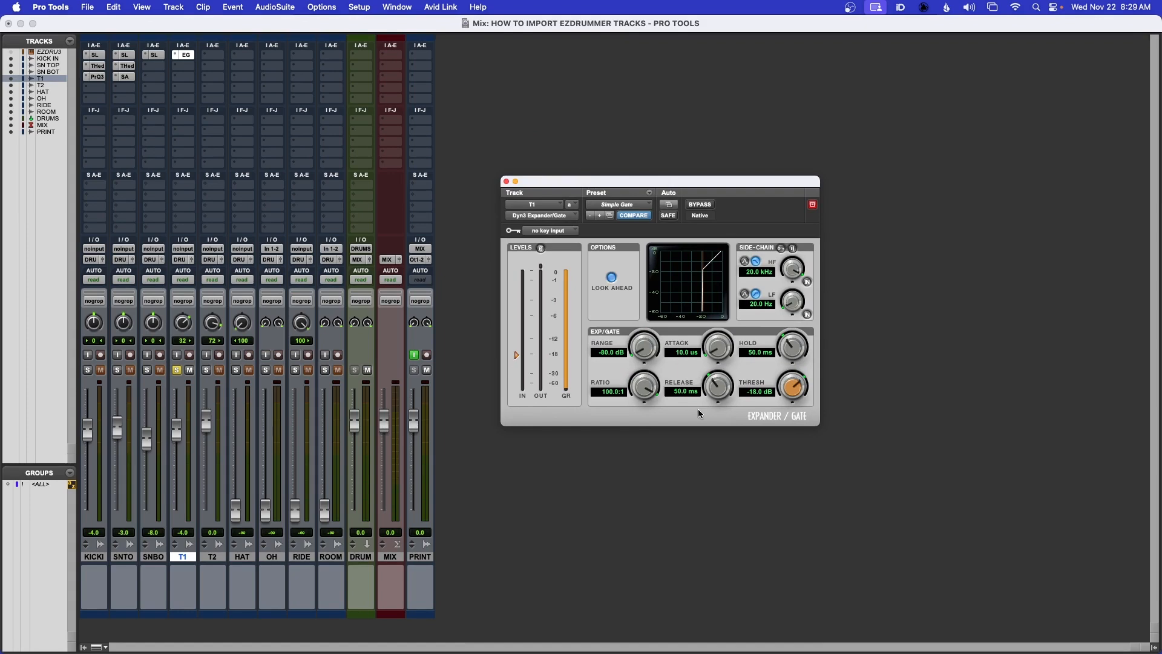
- During playback, set the T1 gate's threshold to -16.8 dB and its release to 644.8 ms
key("space")
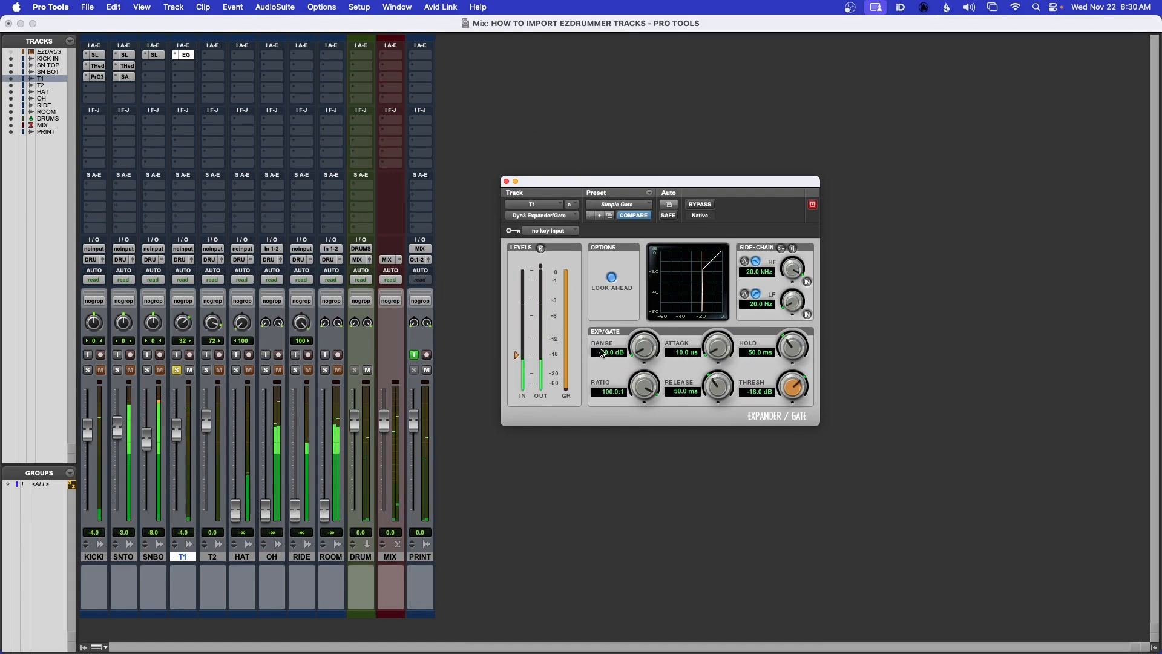
mouse_move(516, 359)
left_mouse_down()
mouse_move(519, 322)
mouse_move(522, 355)
left_mouse_up()
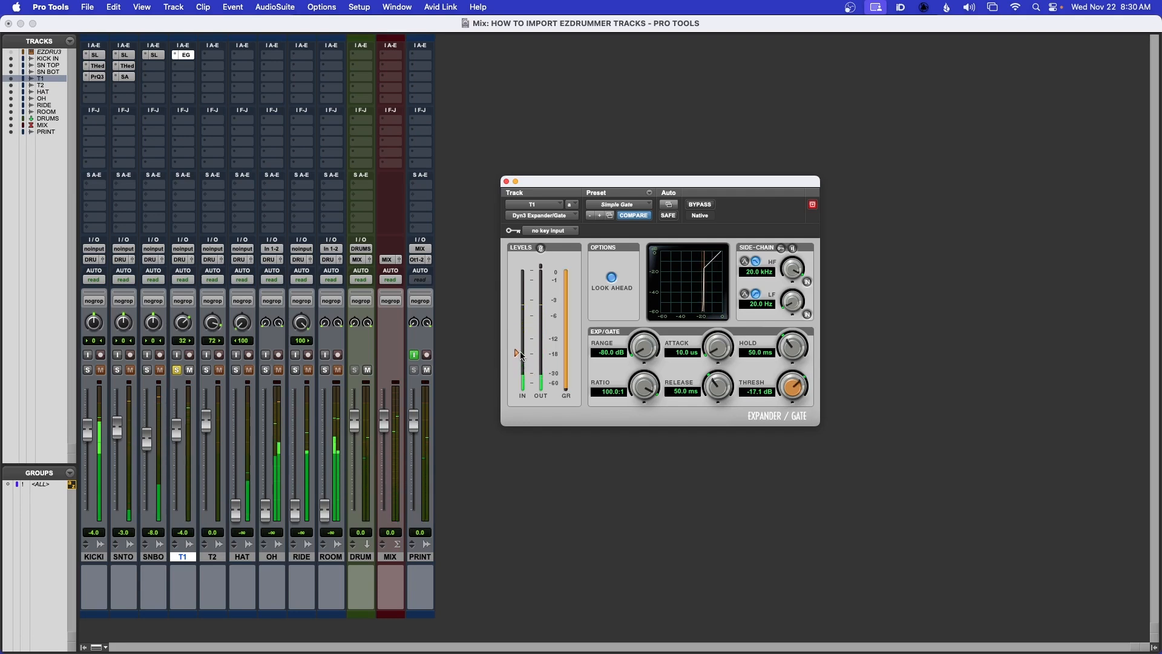
left_click_drag(730, 367, 730, 361)
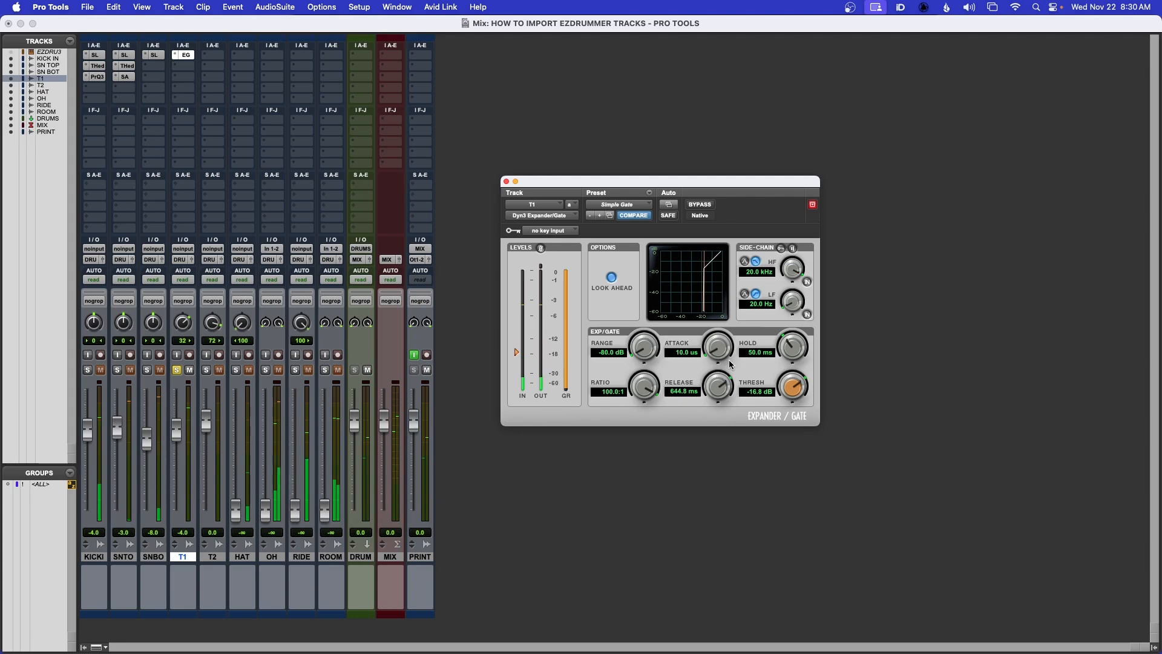
- Compare T1 with the gate bypassed and active, and lengthen the gate's release to 801.2 ms
left_click(706, 205)
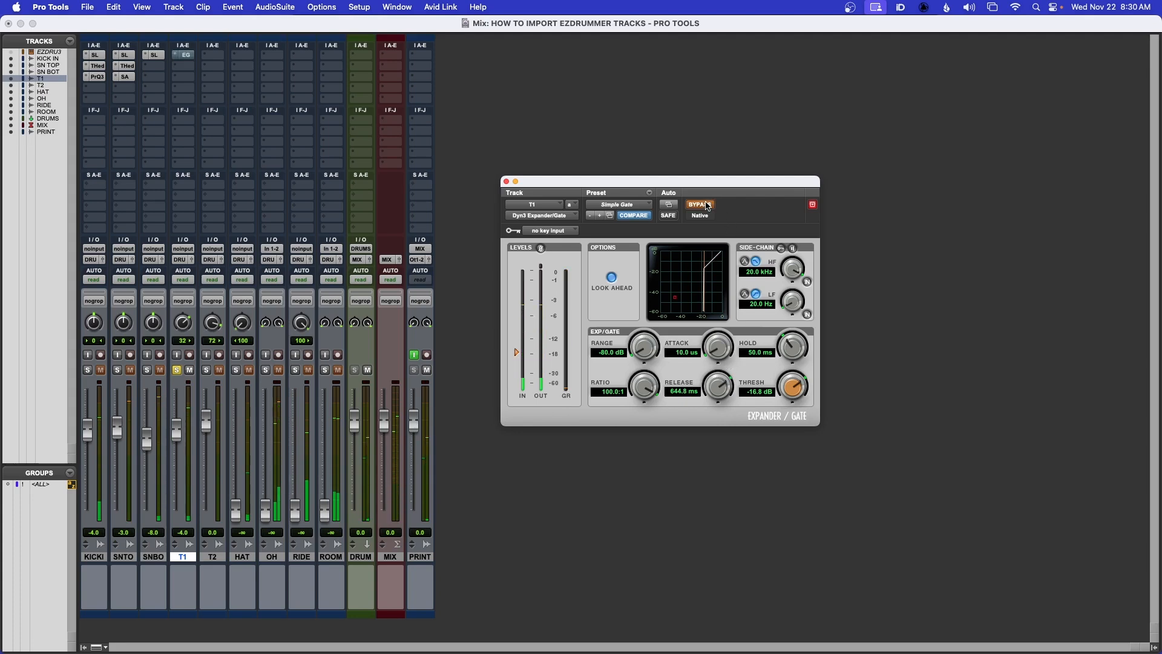
left_click(707, 205)
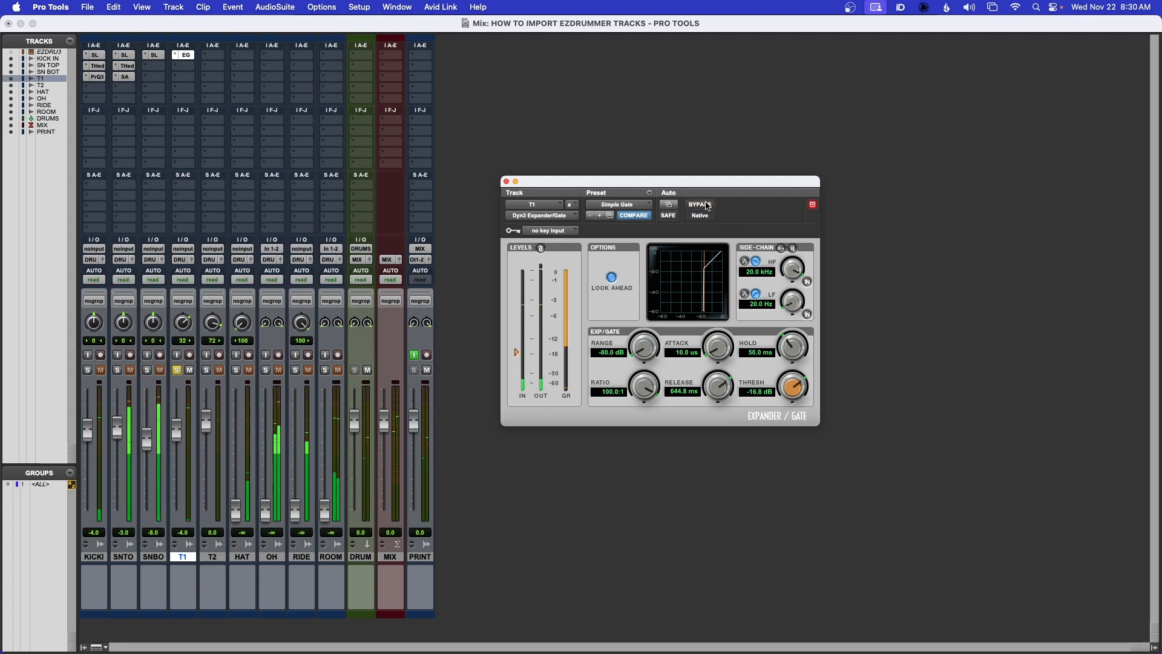
left_click_drag(725, 398, 727, 392)
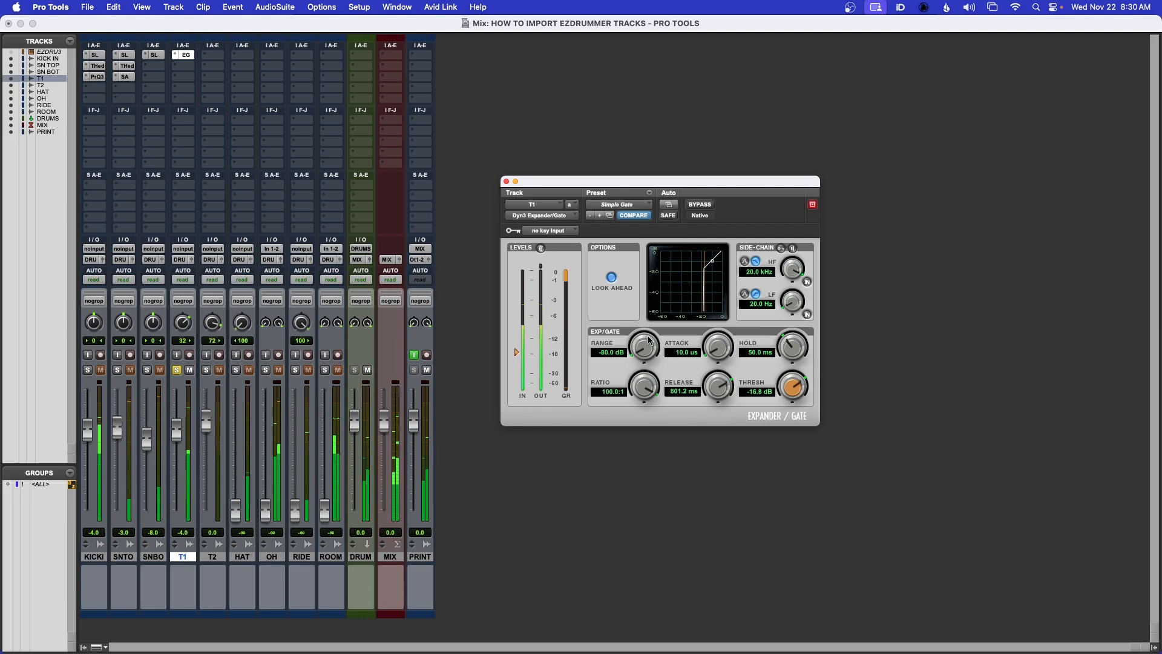
- Set the T1 gate's range to -38.0 dB, compare it with bypass, and take T1 out of solo
mouse_move(650, 330)
left_mouse_down()
mouse_move(655, 313)
mouse_move(650, 350)
left_mouse_up()
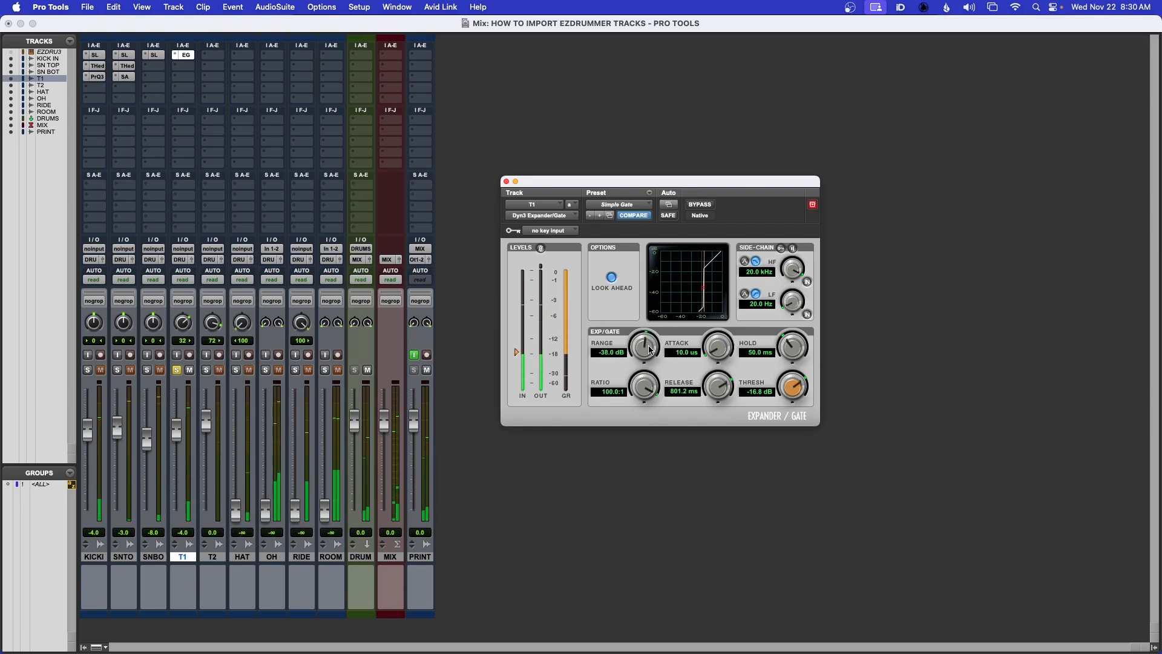
left_click(700, 205)
left_click(701, 205)
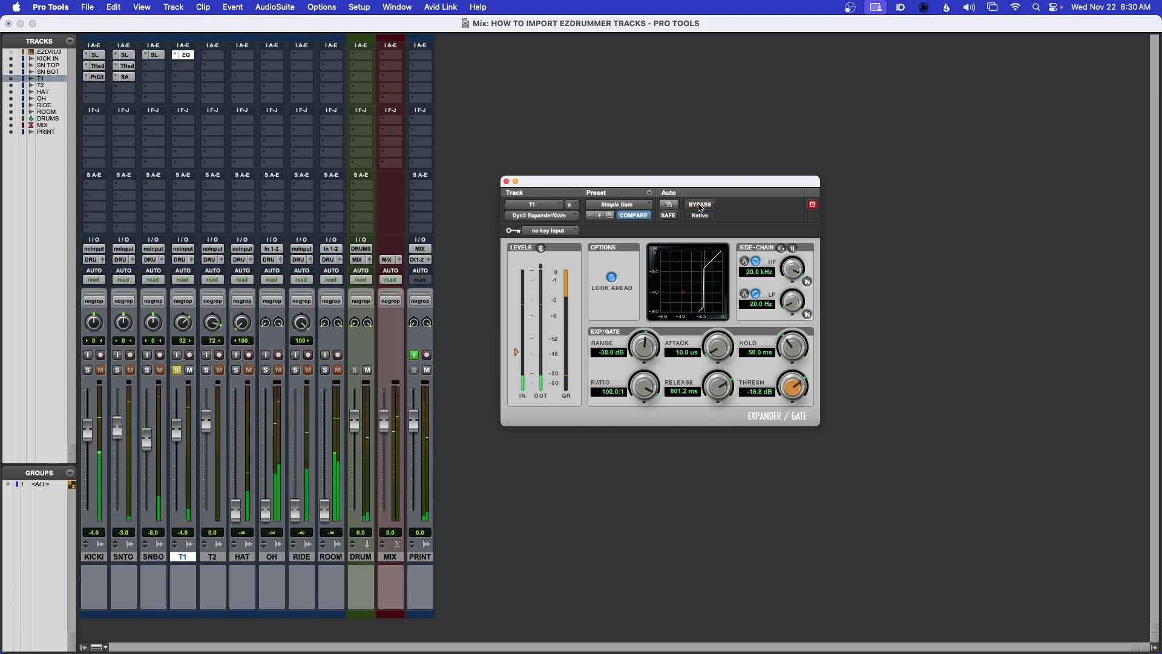
left_click(506, 182)
left_click(177, 370)
- Select a longer looping playback range around the tom hit on the T1 track
key("super+equal")
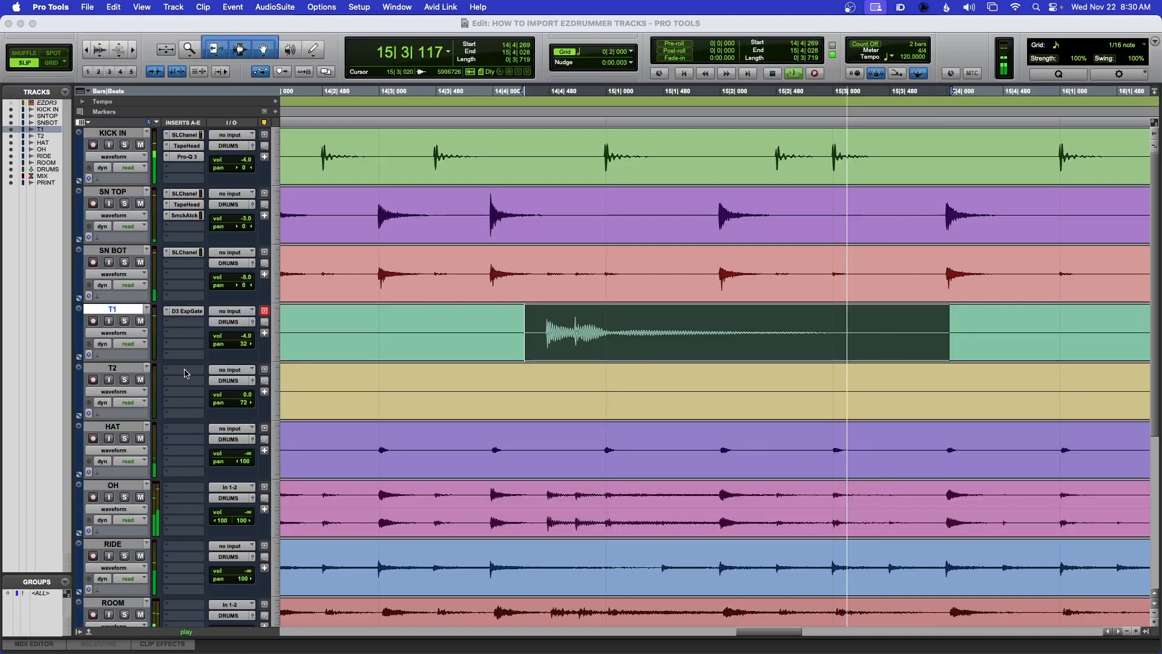
left_click(478, 323)
left_click_drag(479, 323, 1011, 324)
key("super+equal")
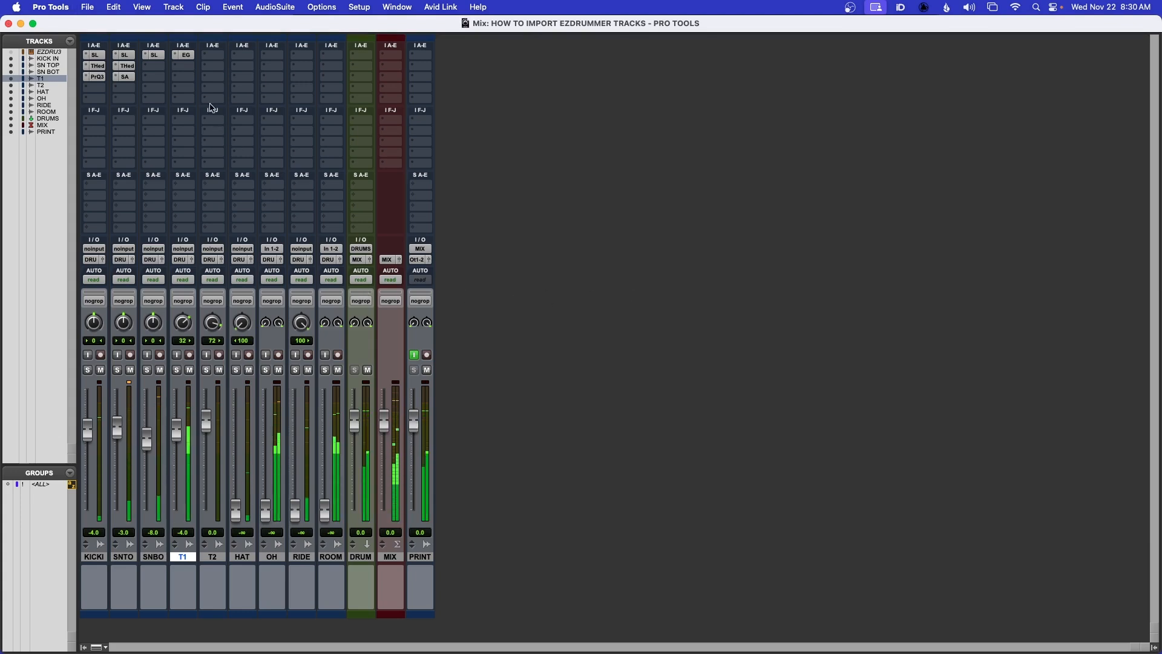
- Insert SSLChannel on T1's second insert and move its window higher on the screen
left_click(184, 67)
mouse_move(185, 70)
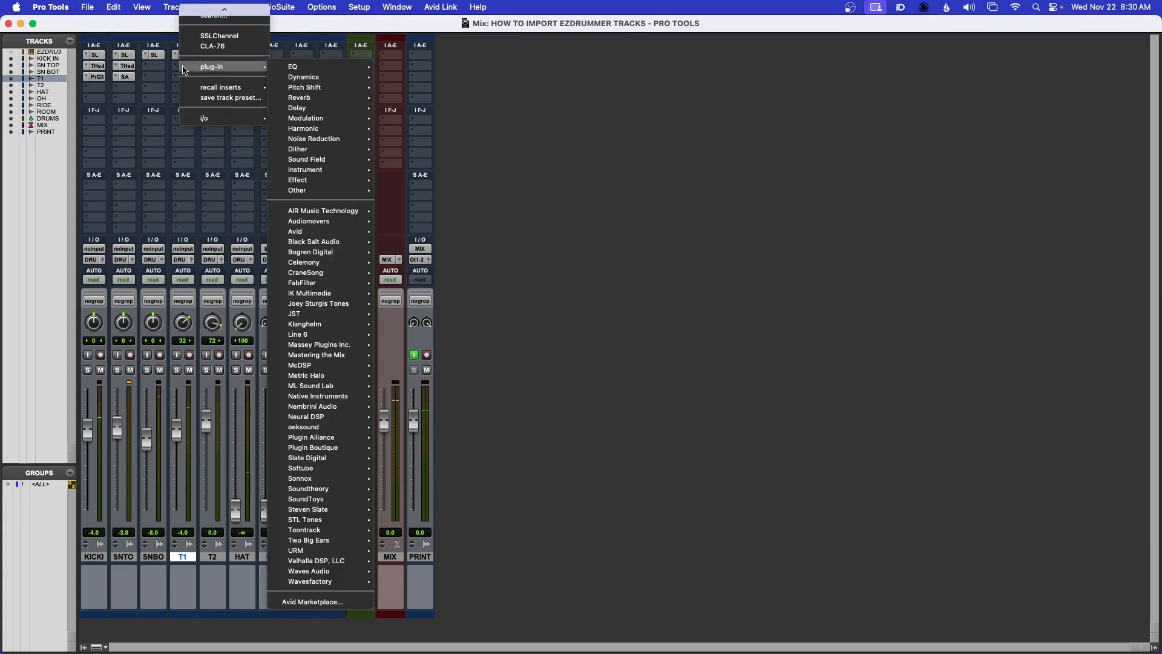
left_click(219, 36)
left_click_drag(612, 187, 616, 97)
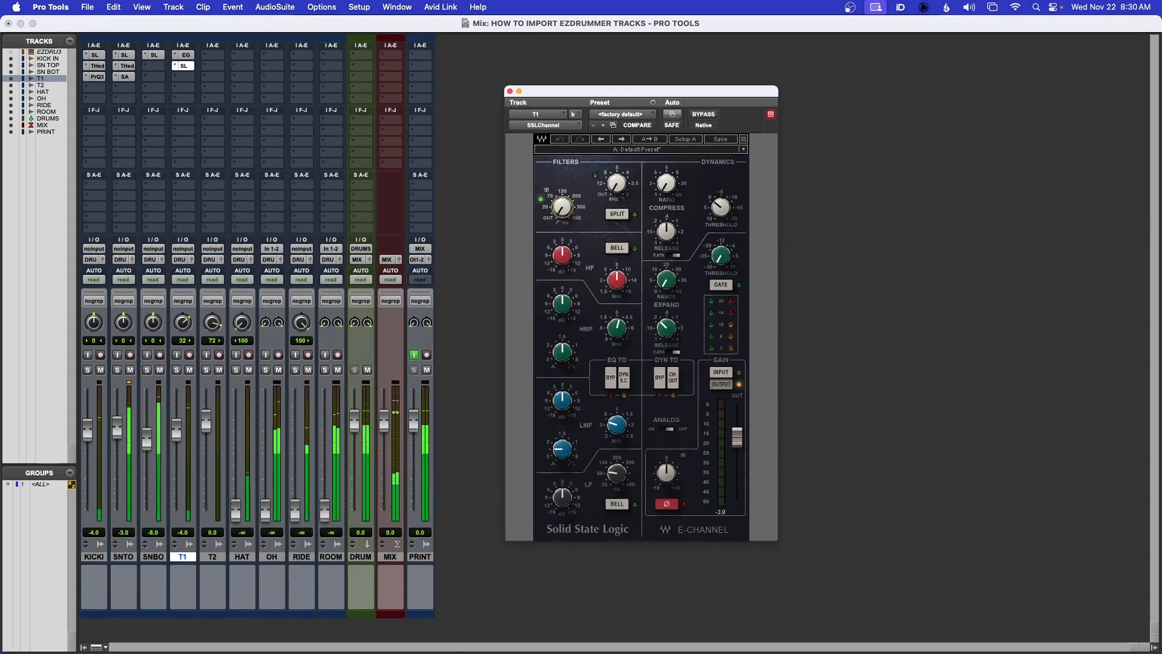
- In T1's SSLChannel, raise the high-pass filter and cut the LMF band by 15.0 dB at 0.44 kHz with an adjusted Q
left_click_drag(562, 206, 562, 202)
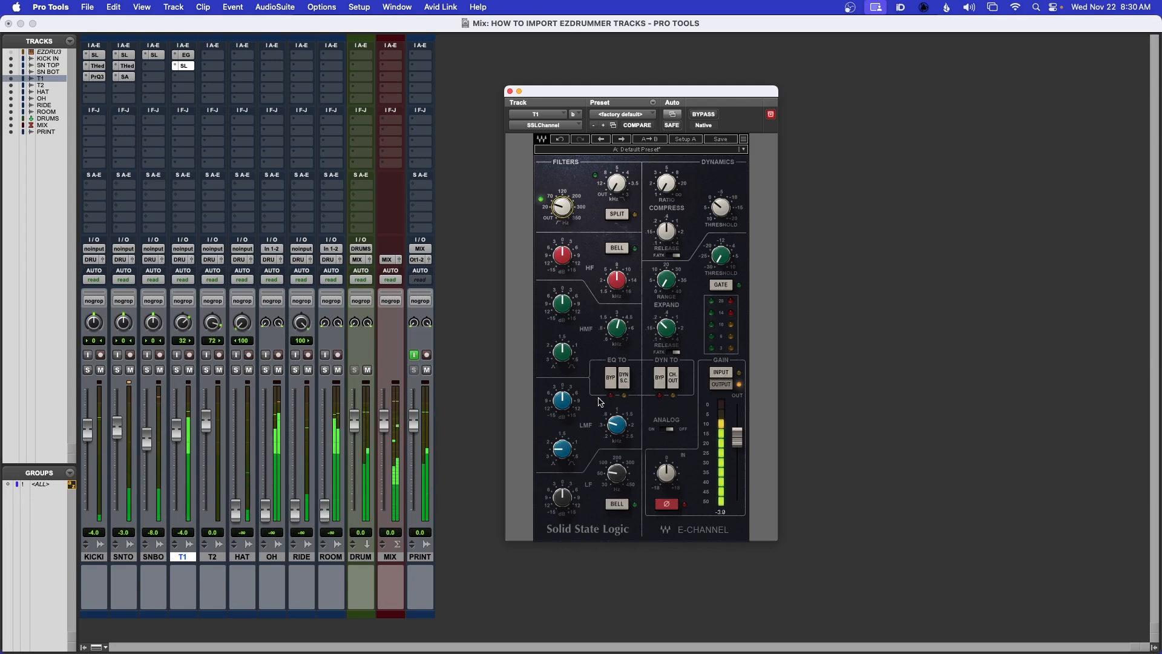
left_click_drag(617, 426, 617, 426)
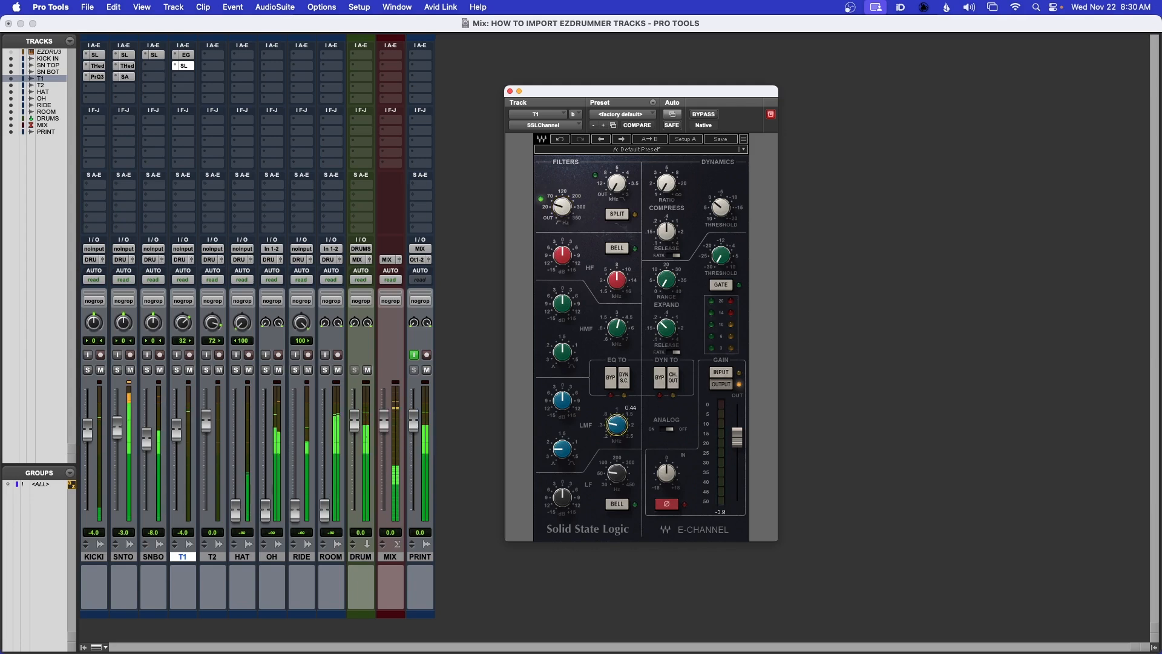
left_click_drag(575, 451, 575, 442)
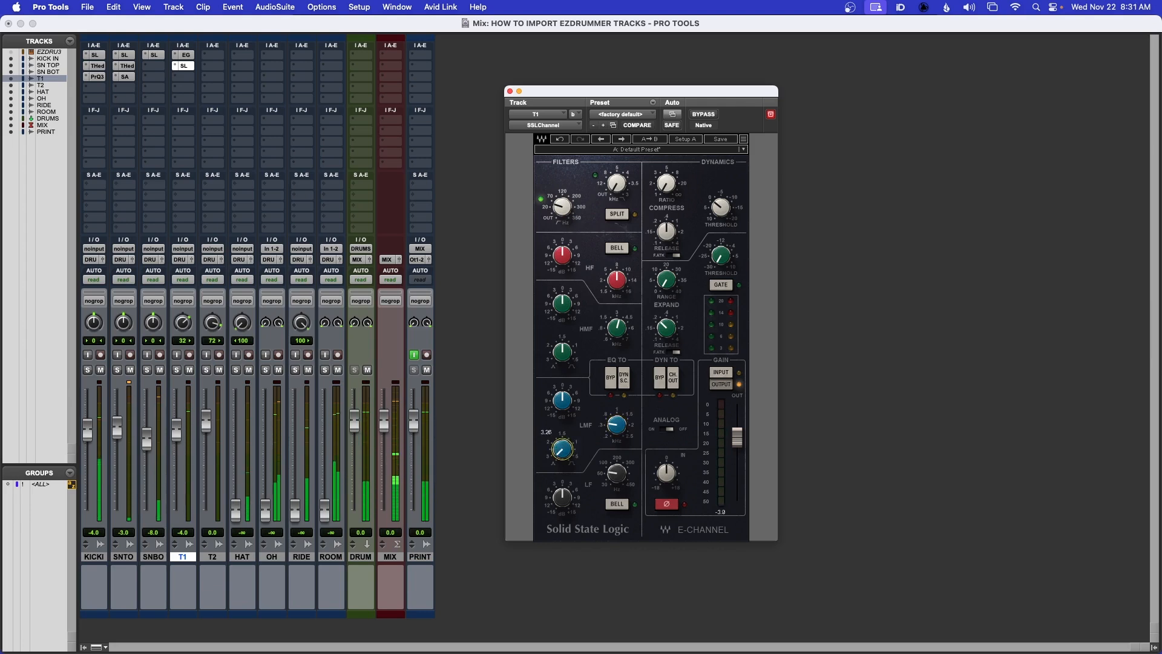
left_click_drag(563, 402, 563, 434)
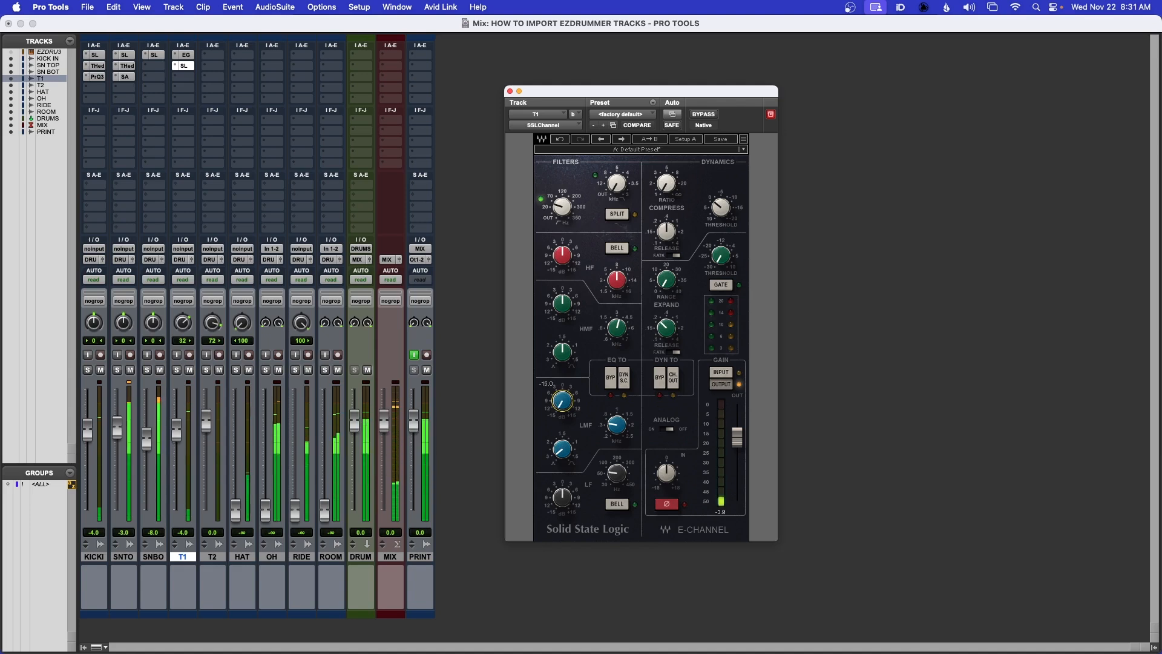
- Boost T1's HF band by 5.0 dB at 5.00 kHz and its LF bell at 101 Hz, checking the result against bypass
left_click_drag(617, 280, 617, 277)
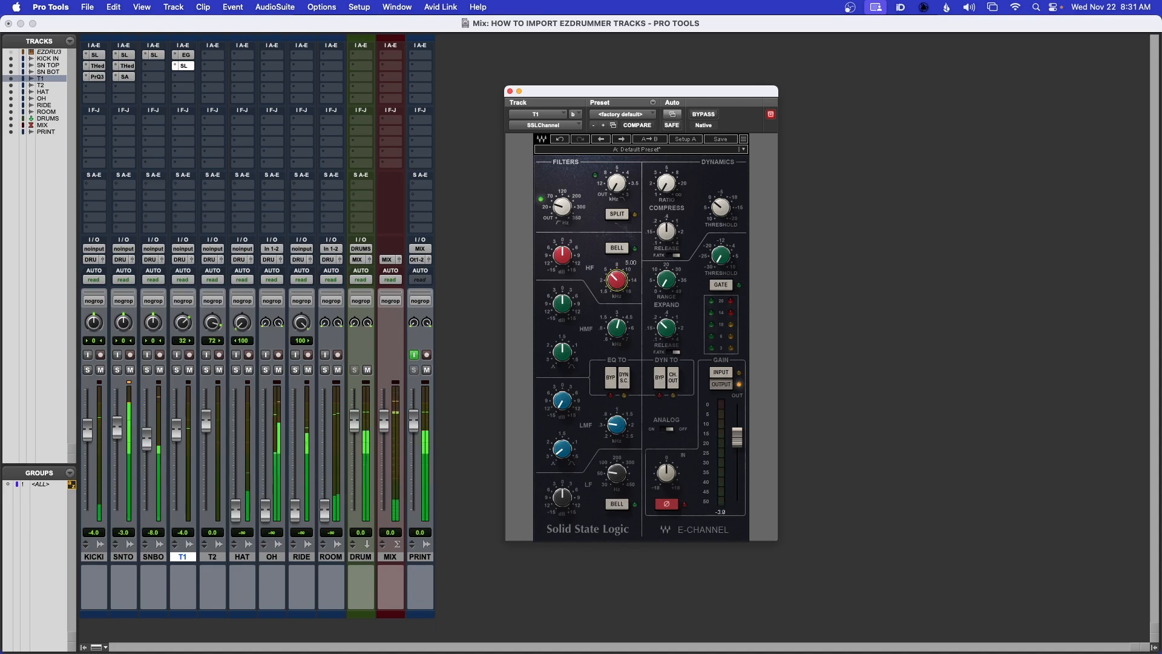
left_click_drag(563, 261, 563, 257)
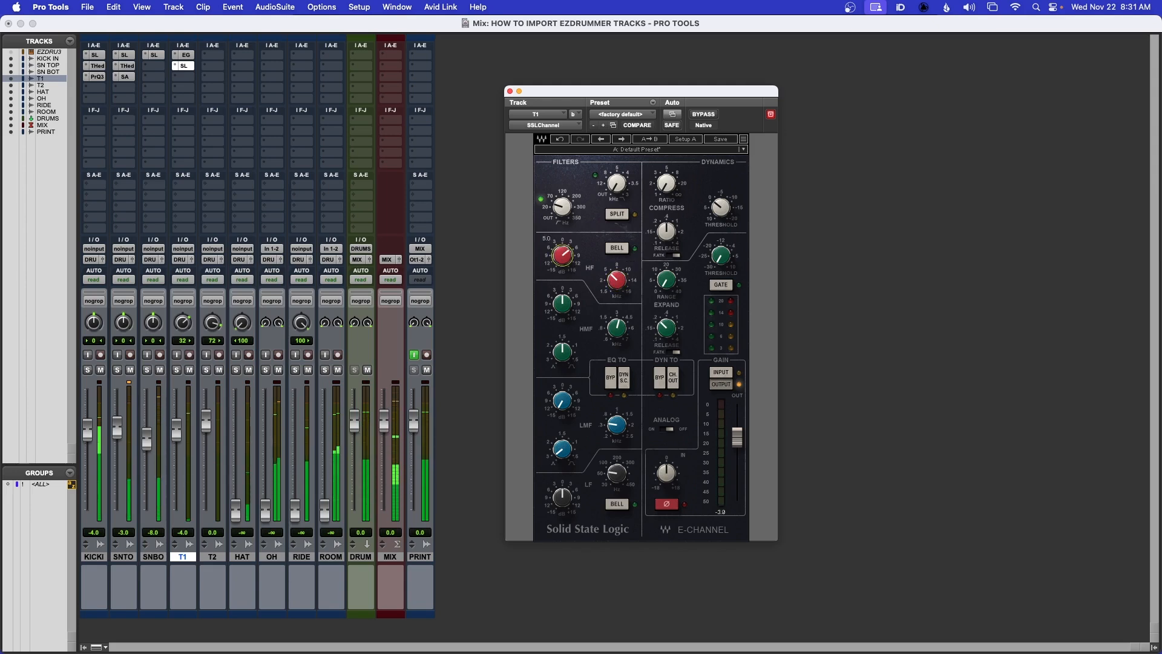
left_click(617, 505)
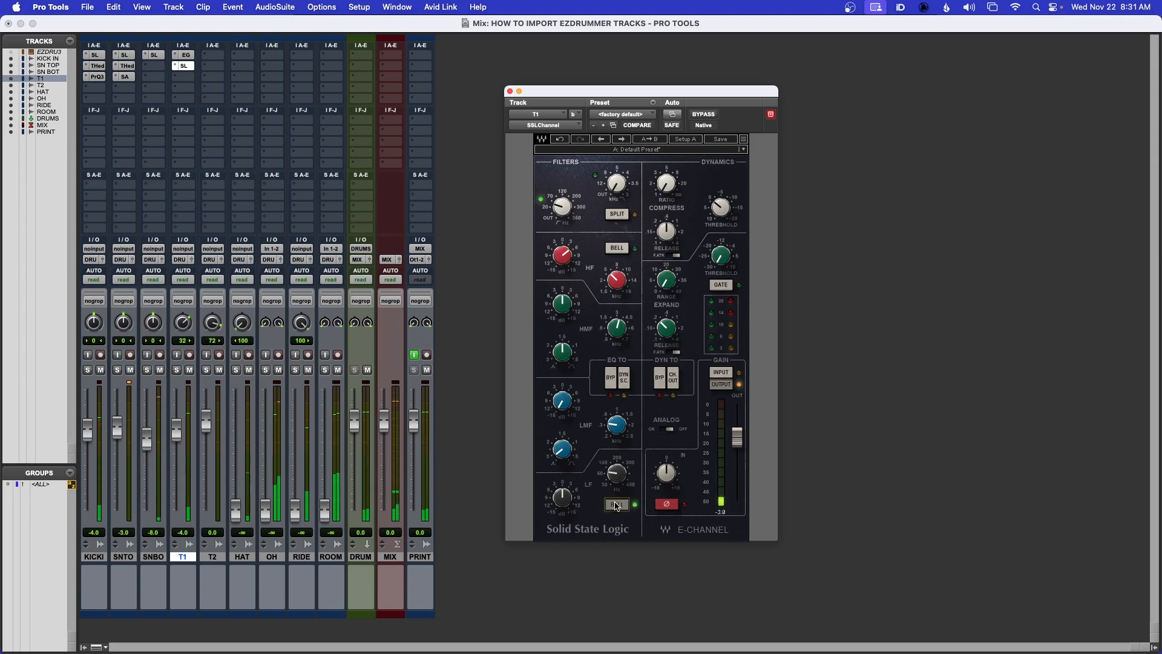
left_click_drag(618, 477, 618, 477)
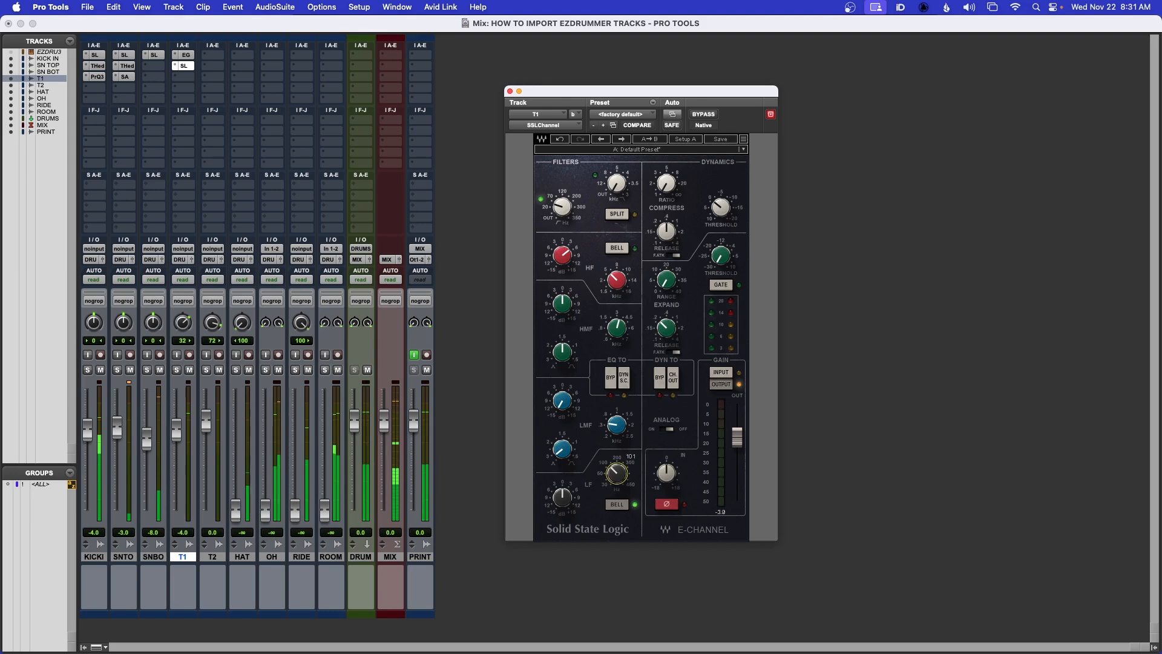
left_click_drag(562, 498, 562, 493)
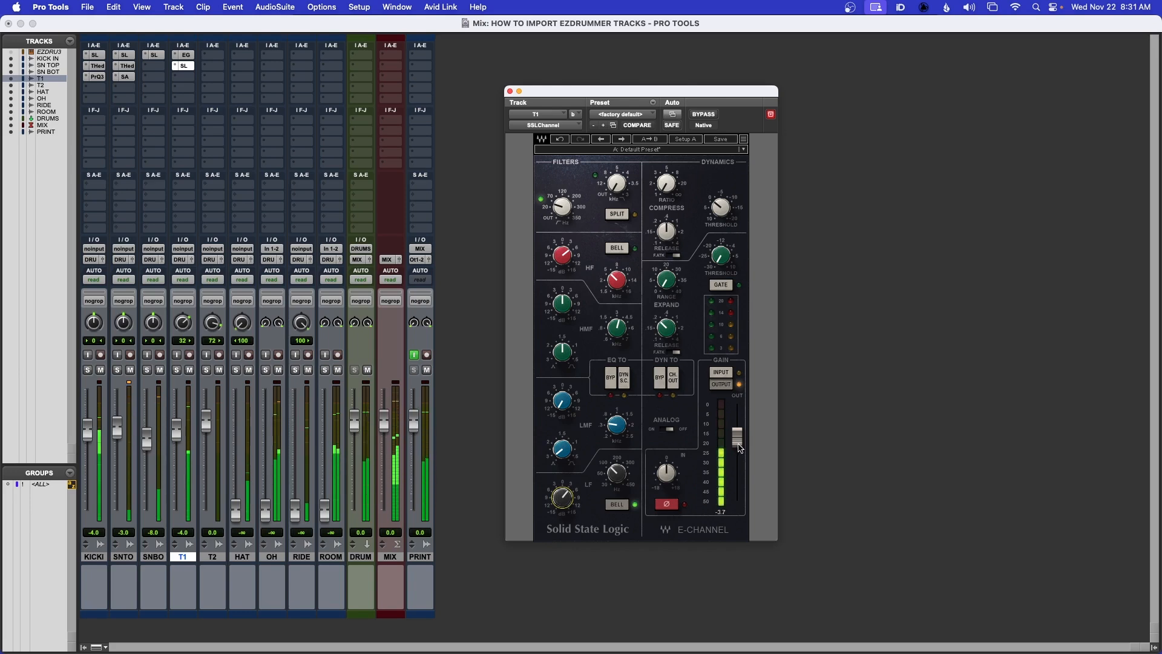
left_click(705, 114)
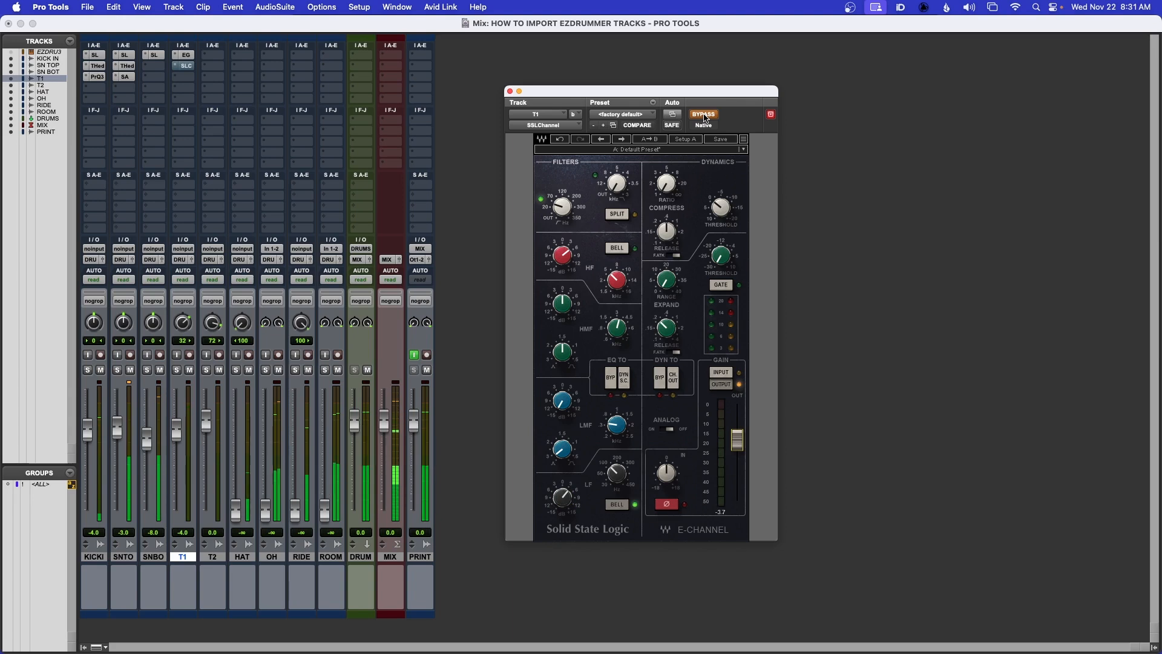
left_click(705, 116)
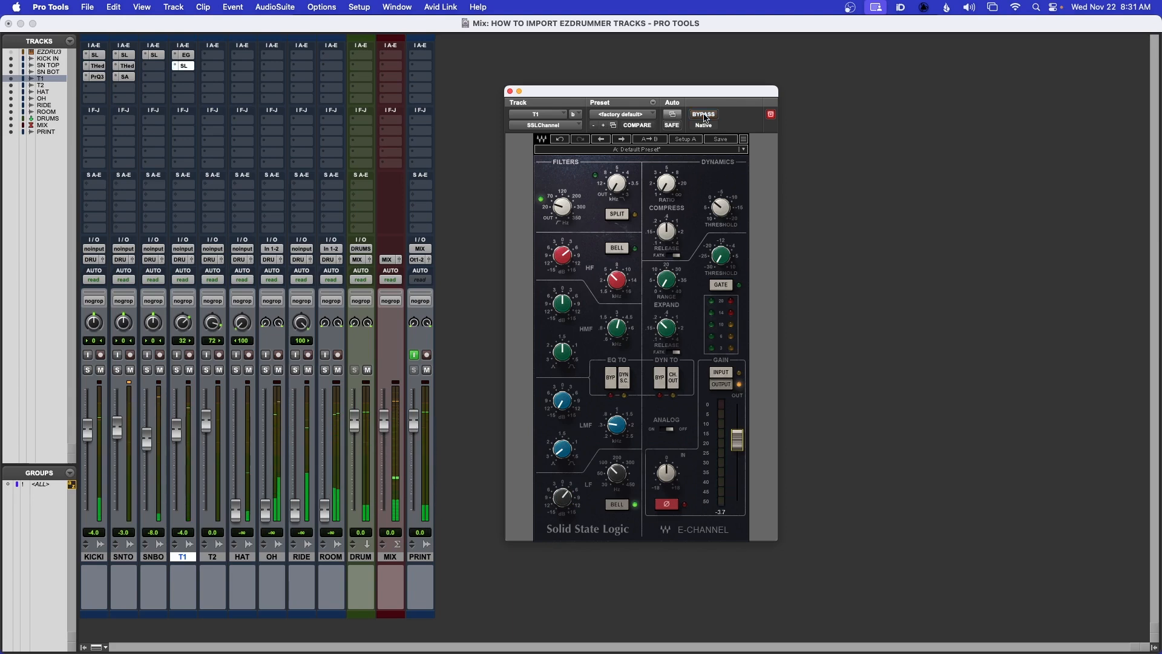
- Route T1's SSLChannel dynamics to channel out, set the compressor release to 0.10, and adjust its ratio and threshold
left_click(673, 380)
left_click_drag(670, 232, 668, 266)
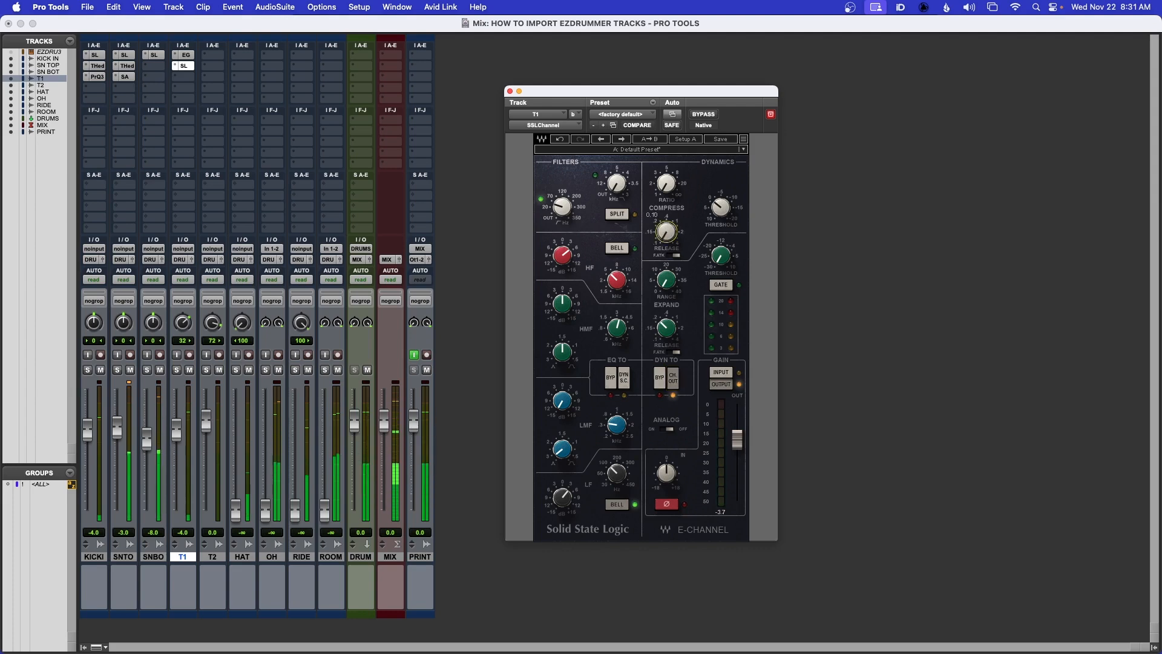
mouse_move(667, 180)
left_mouse_down()
mouse_move(667, 200)
mouse_move(667, 182)
left_mouse_up()
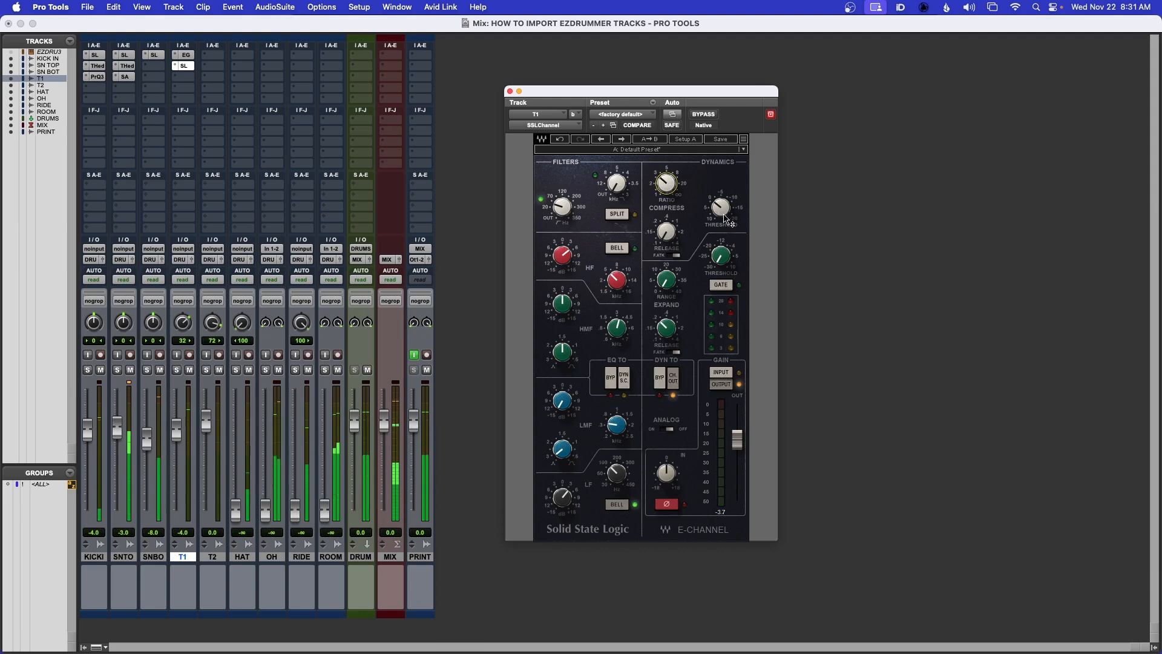
left_click_drag(720, 207, 722, 207)
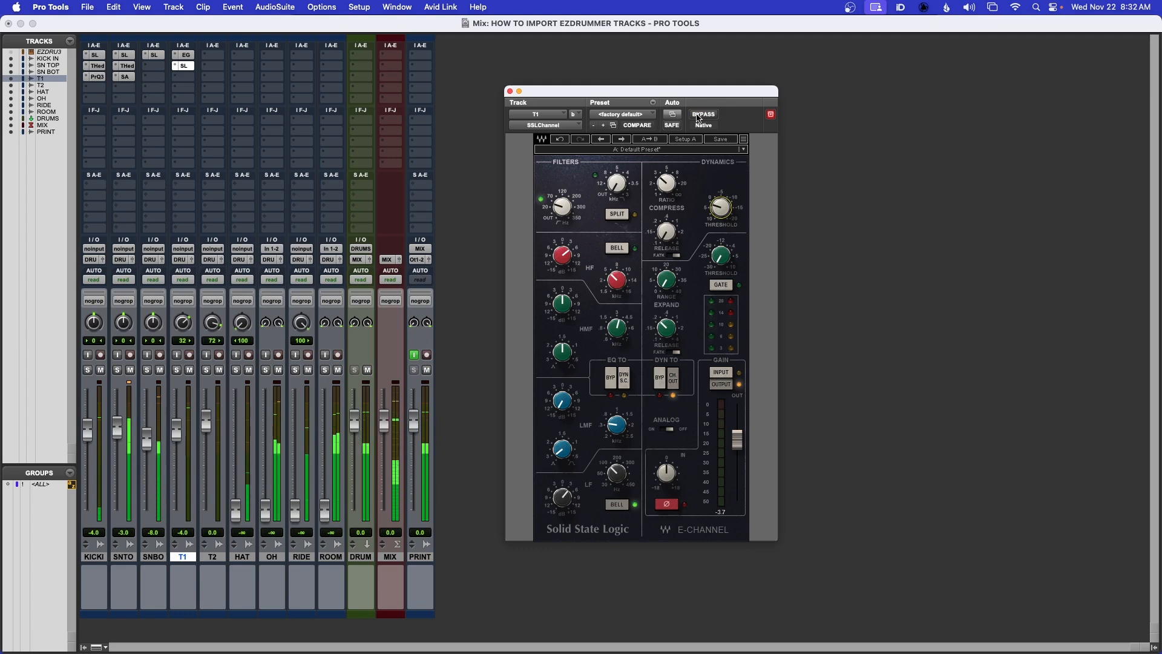
left_click(510, 93)
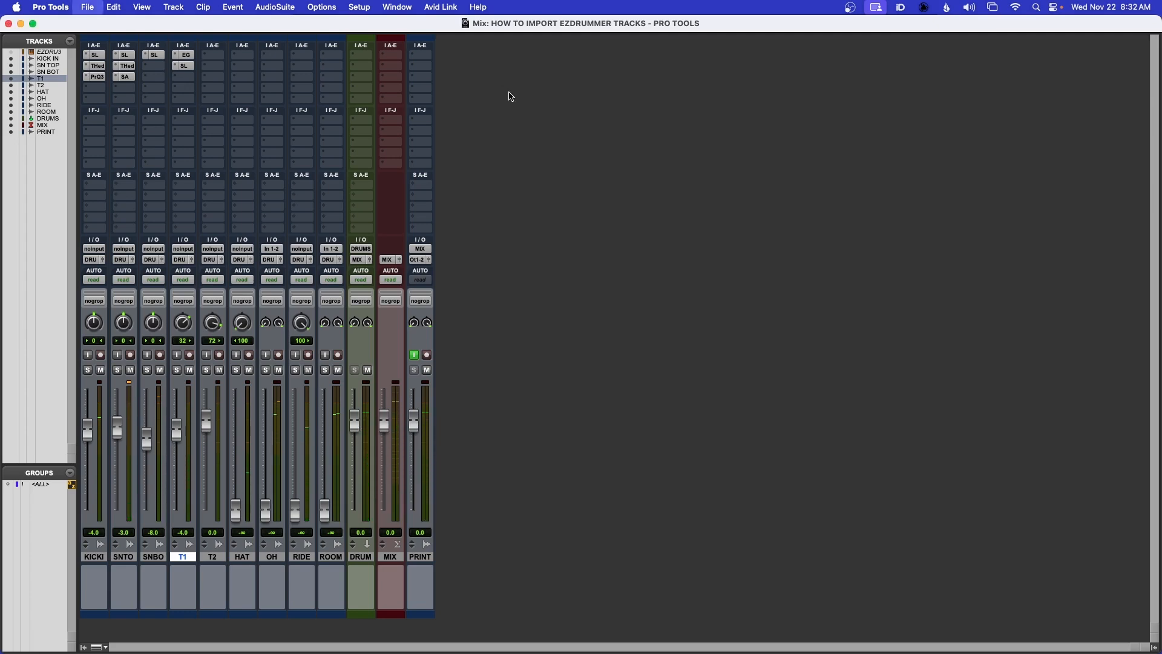
- Select the T2 track's tom hit near bar 18 beat 4, including its decay and a short lead-in
left_click(213, 557)
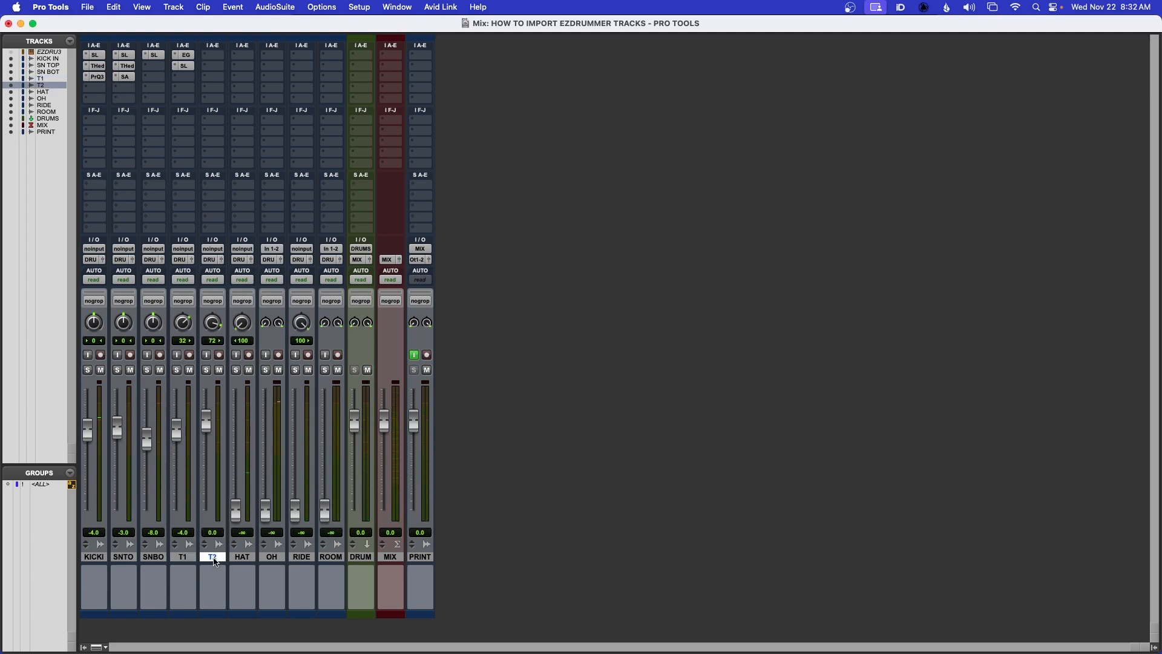
key("super+equal")
key("r")
key("r")
key("r")
key("r")
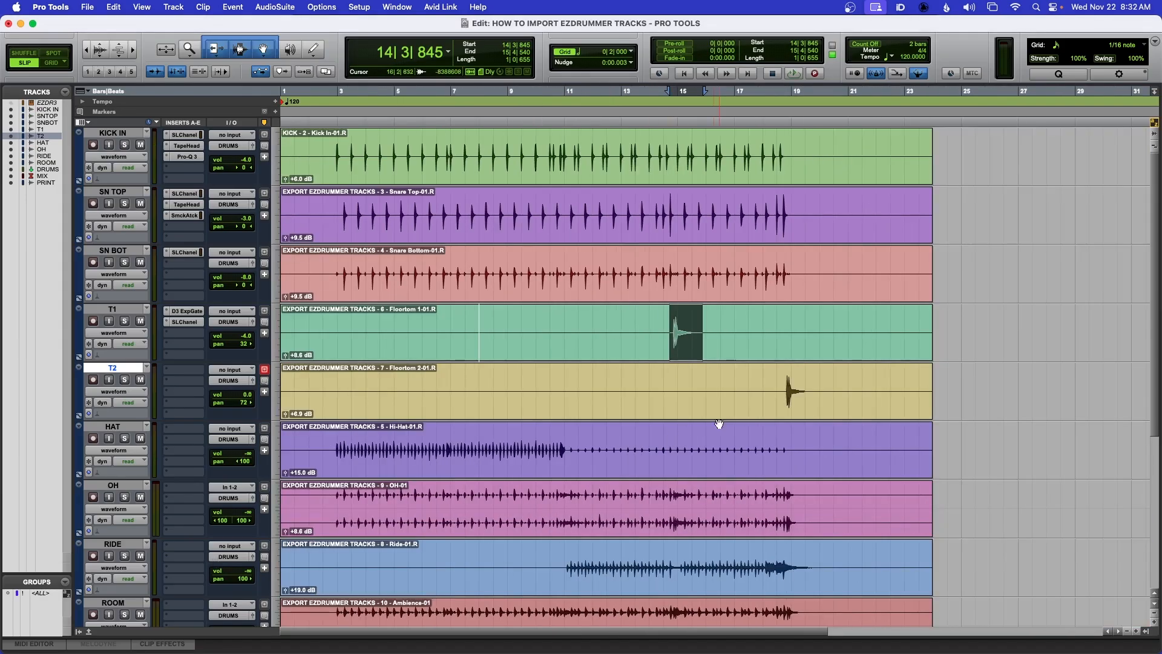
left_click(784, 386)
key("t")
key("t")
key("t")
key("t")
left_click_drag(712, 388, 1067, 387)
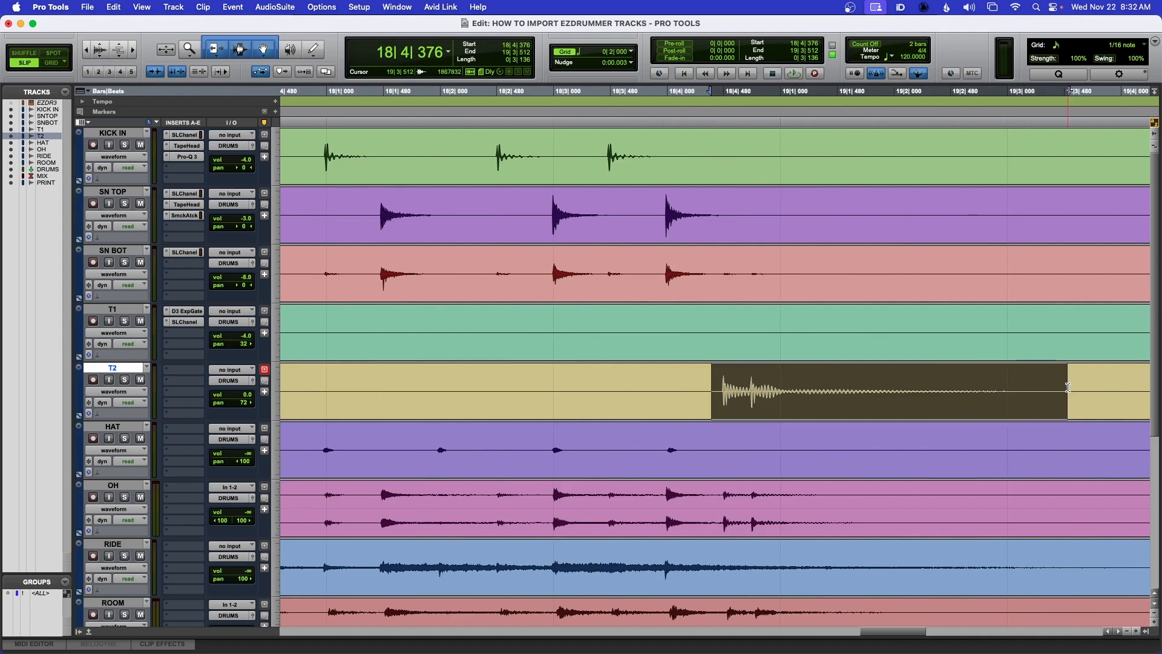
left_click(654, 374, "shift")
- Play the T2 selection and lower the T2 fader to -5.0 dB
key("space")
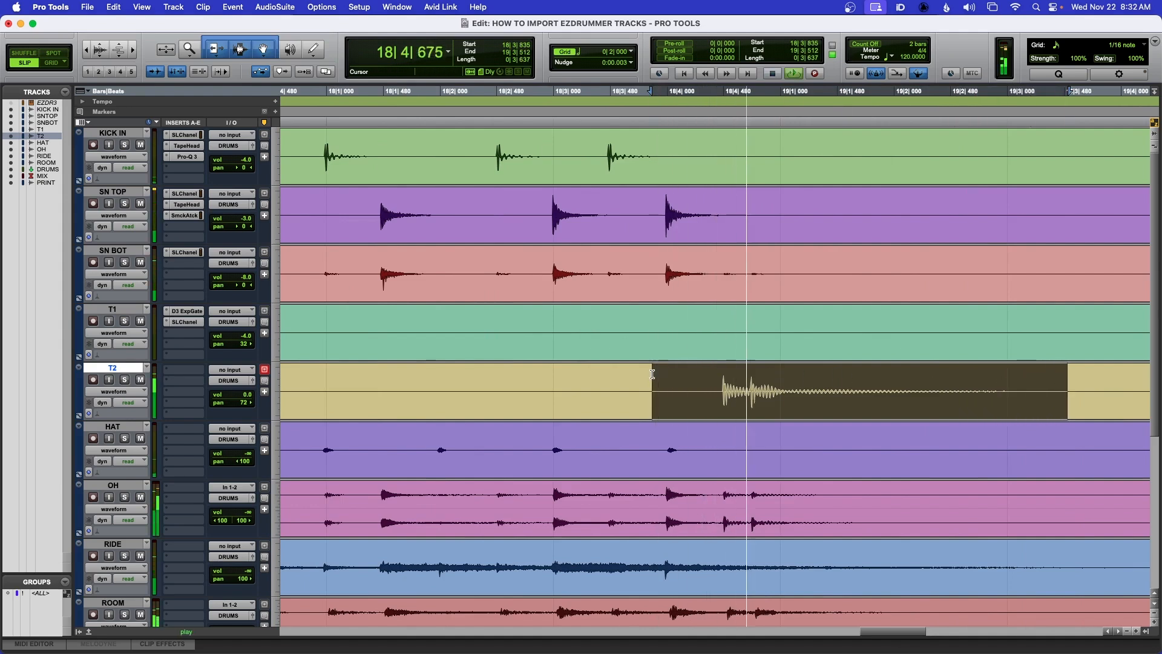
key("super+equal")
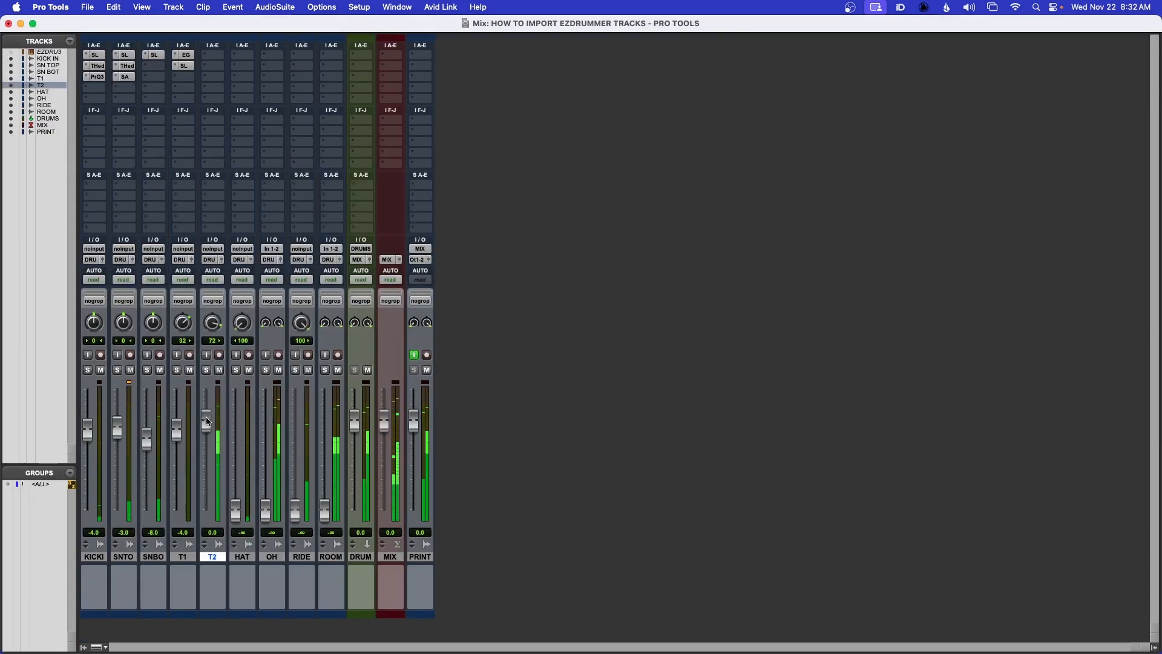
left_click_drag(206, 422, 209, 434)
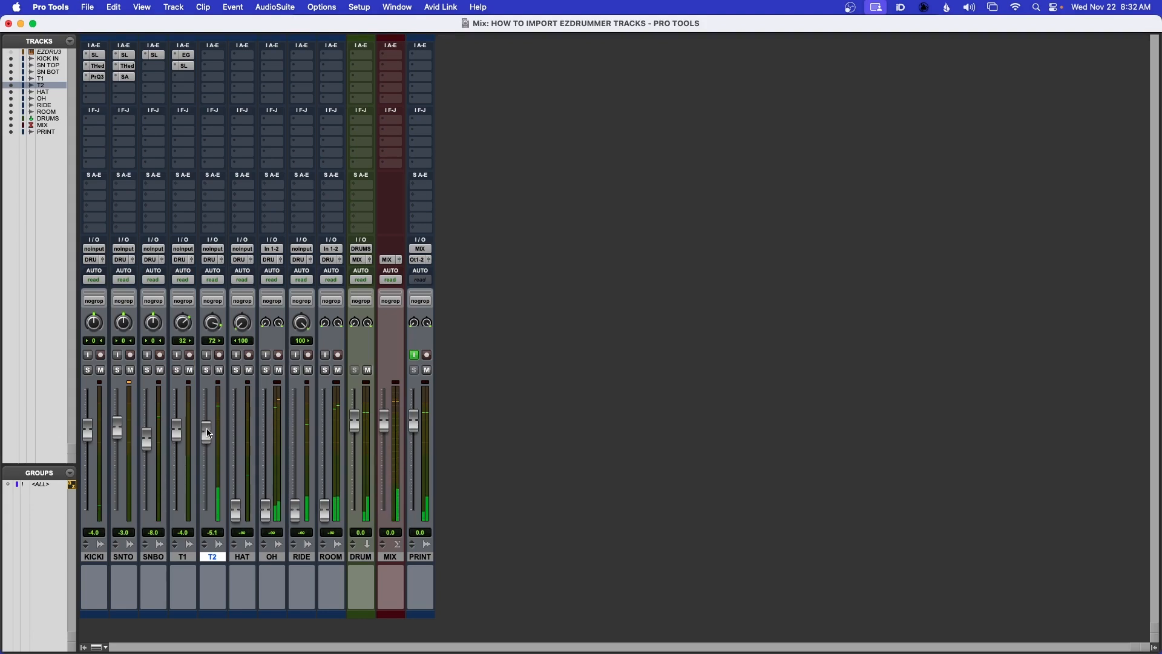
key("super+equal")
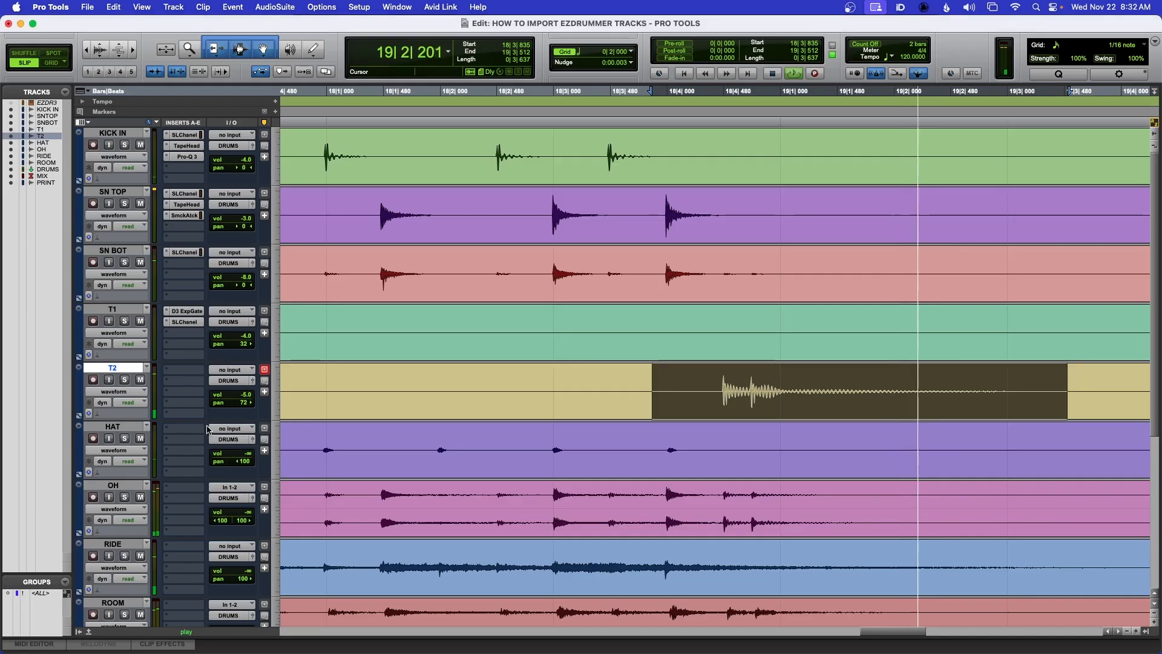
key("space")
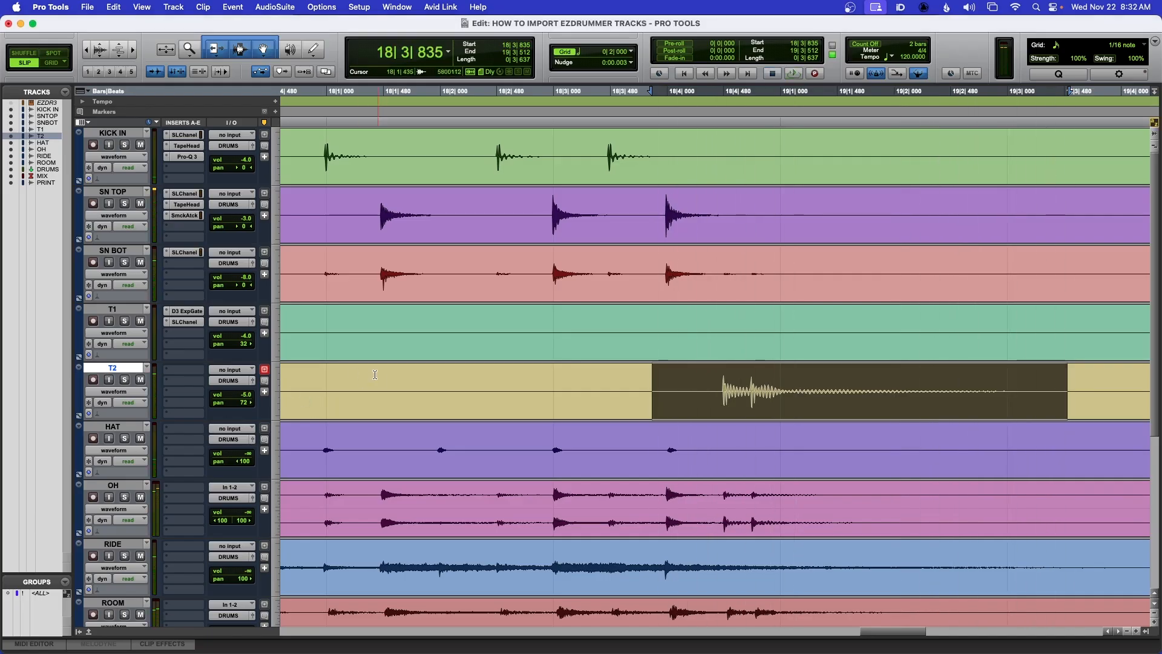
- Extend the T2 playback selection back to bar 18 beat 1 and lower the T2 fader to -6.0 dB
left_click(353, 375, "shift")
key("space")
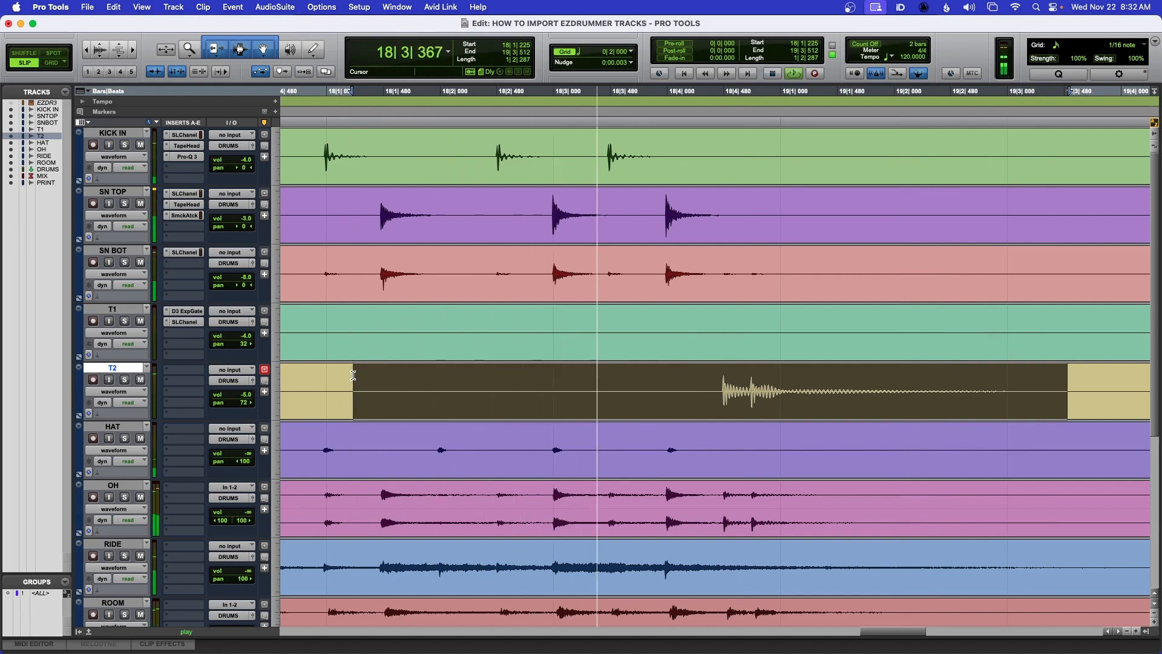
key("super+equal")
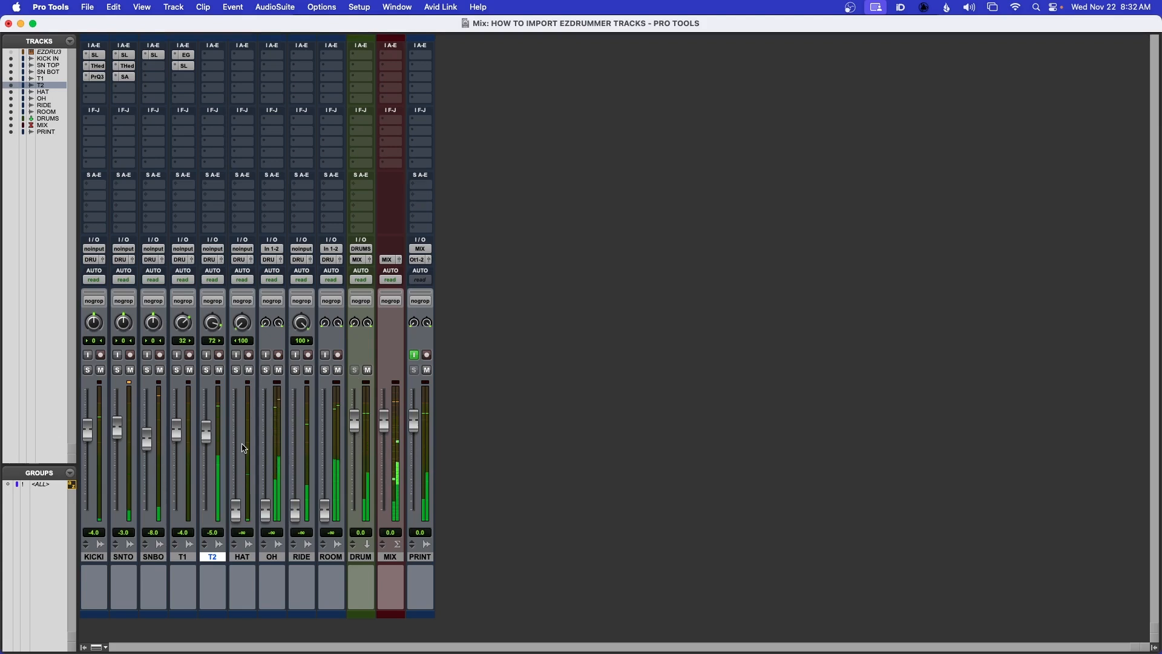
left_click_drag(206, 435, 208, 440)
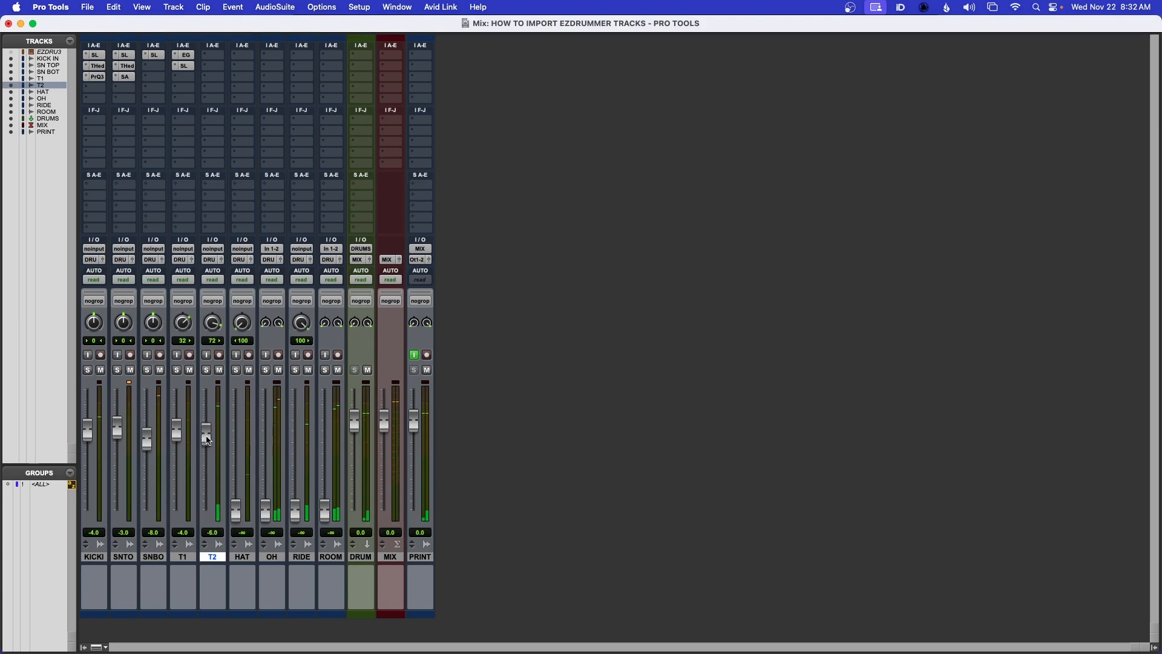
- Narrow the playback selection to T2's tom hit and decay, and solo T2
key("super+equal")
left_click_drag(715, 383, 1029, 388)
key("super+equal")
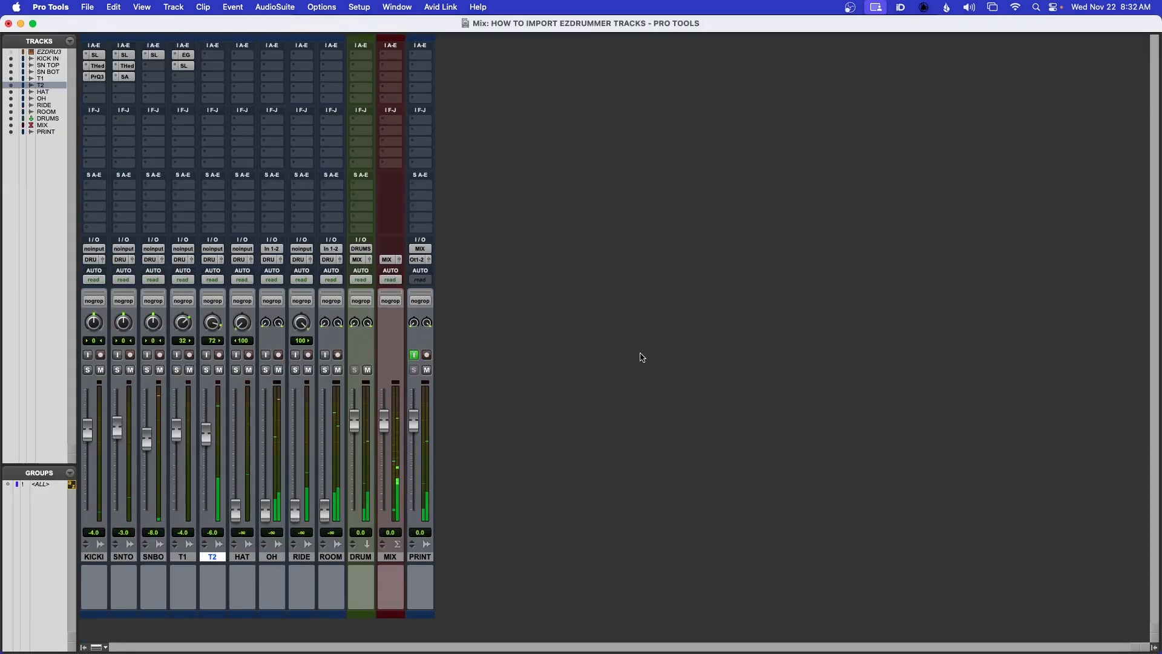
left_click(207, 370)
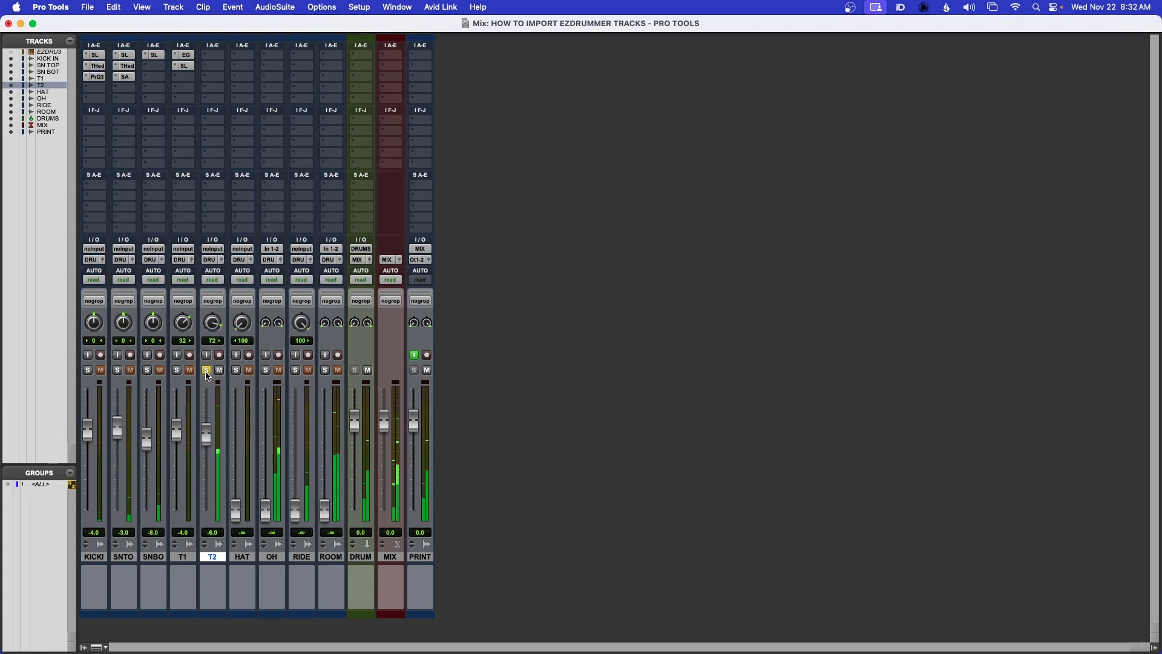
- Copy T1's expander/gate to T2's first insert and set the copy's release to 1.0 s
left_click_drag(212, 57, 212, 56)
left_click(215, 55)
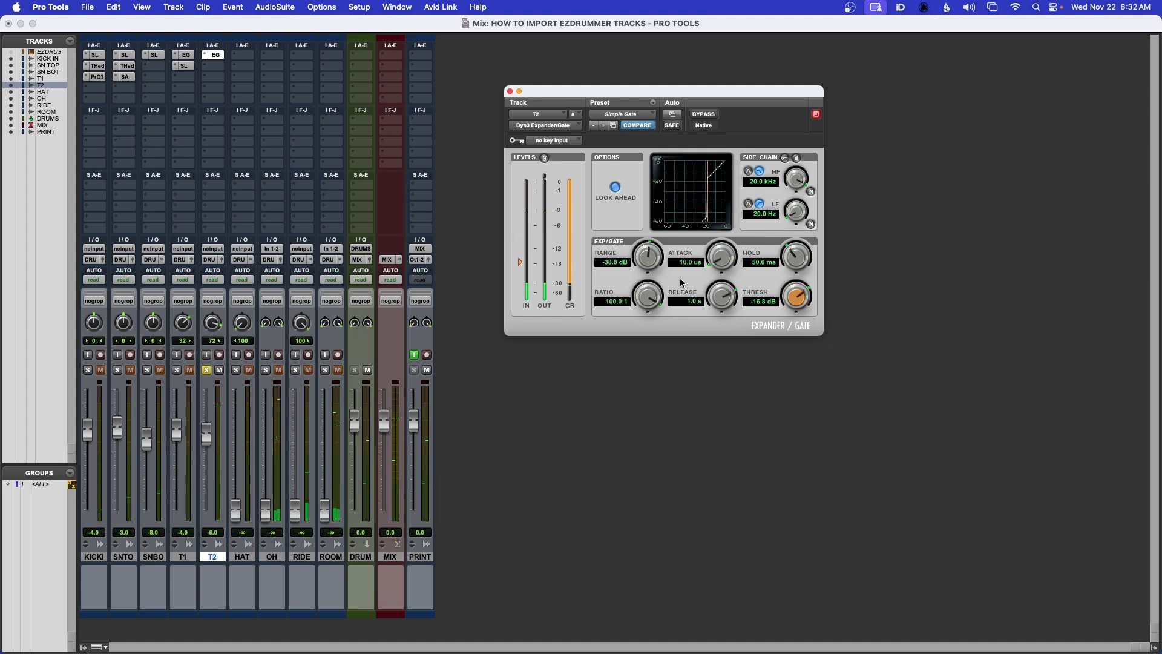
- Compare T2's expander/gate bypassed and active, close the plug-in window and unsolo T2
left_click(703, 114)
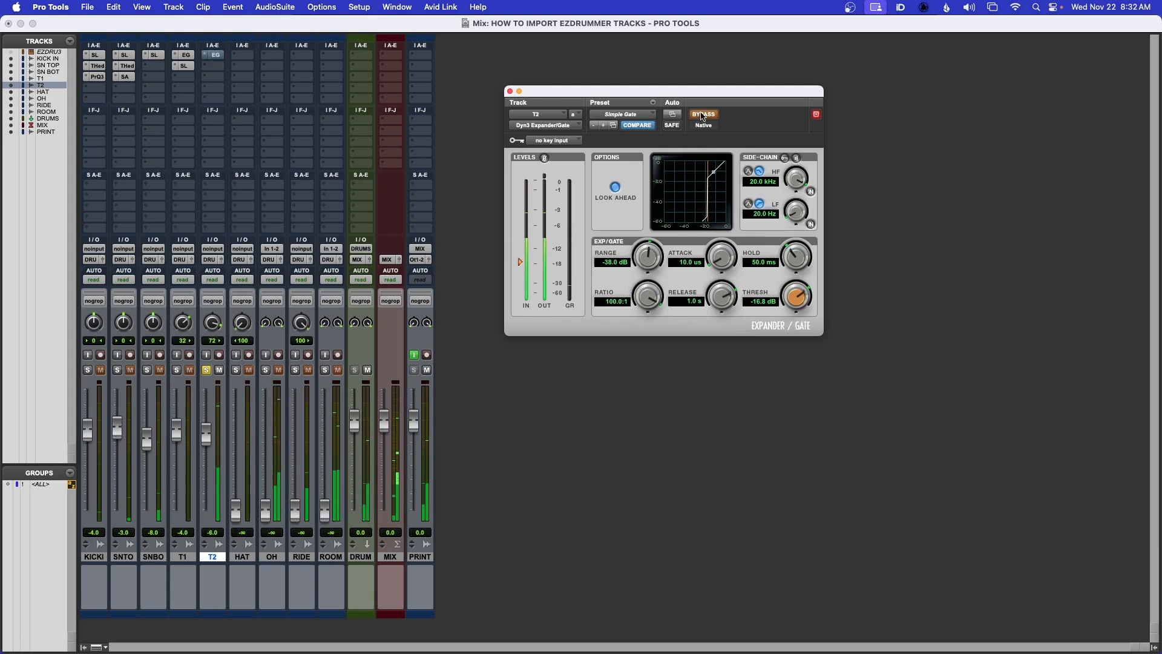
left_click(703, 114)
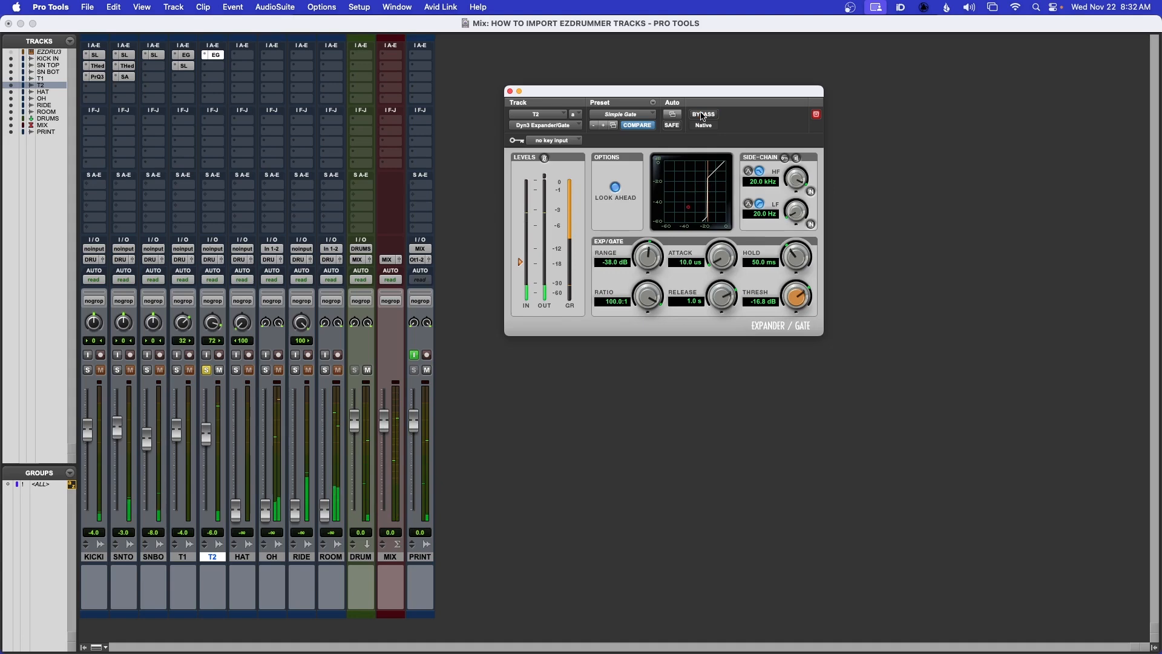
left_click(510, 92)
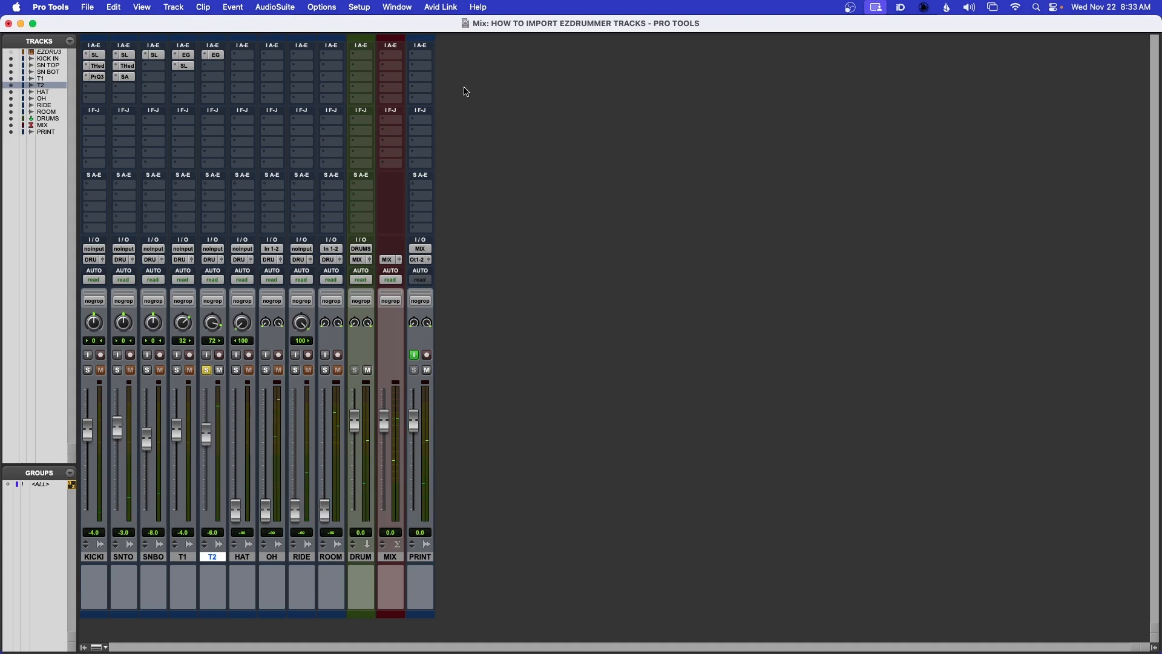
left_click(207, 372)
- Select T2's tom hit with a short lead-in, from about 18|3|507 to 19|3|271, and check its playback in the mixer
key("super+=")
key("r")
key("r")
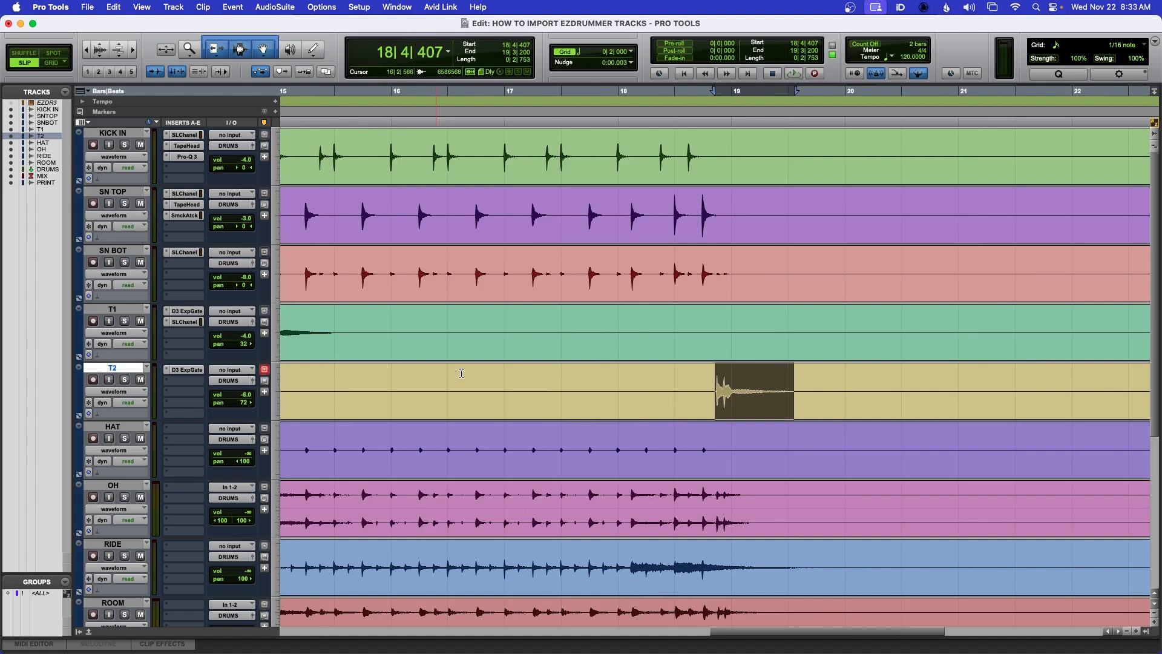
key("r")
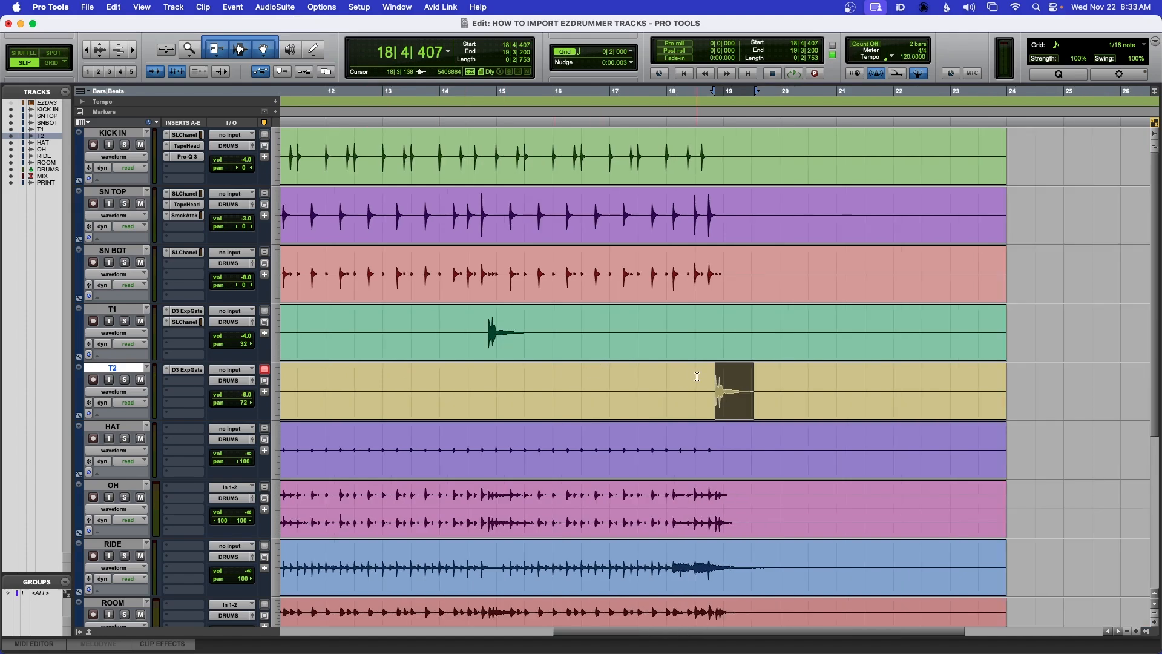
left_click_drag(701, 378, 755, 379)
key("super+equal")
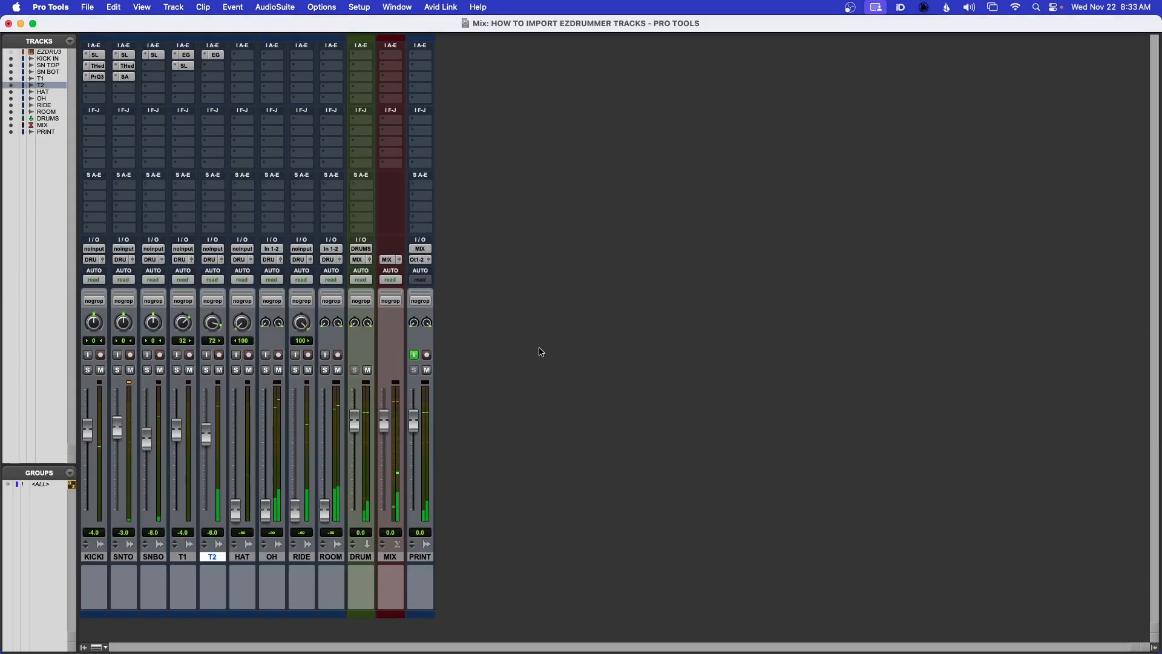
key("super+equal")
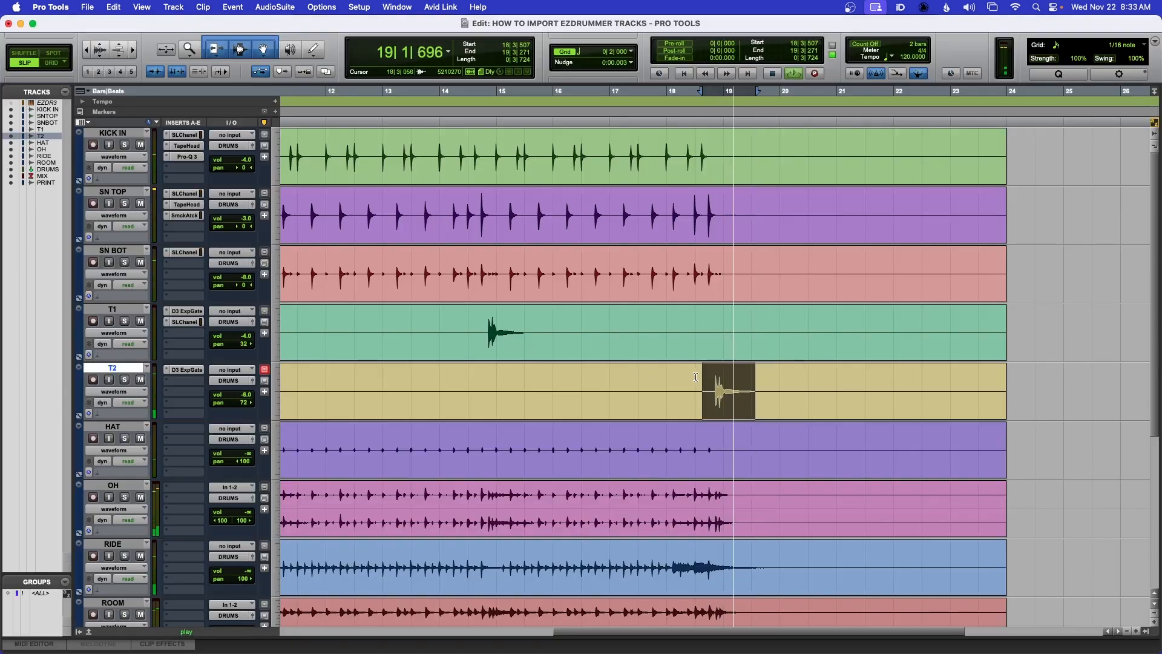
- Extend the start of the T2 selection back to about 18|3|410 and restart playback
key("t")
key("t")
key("t")
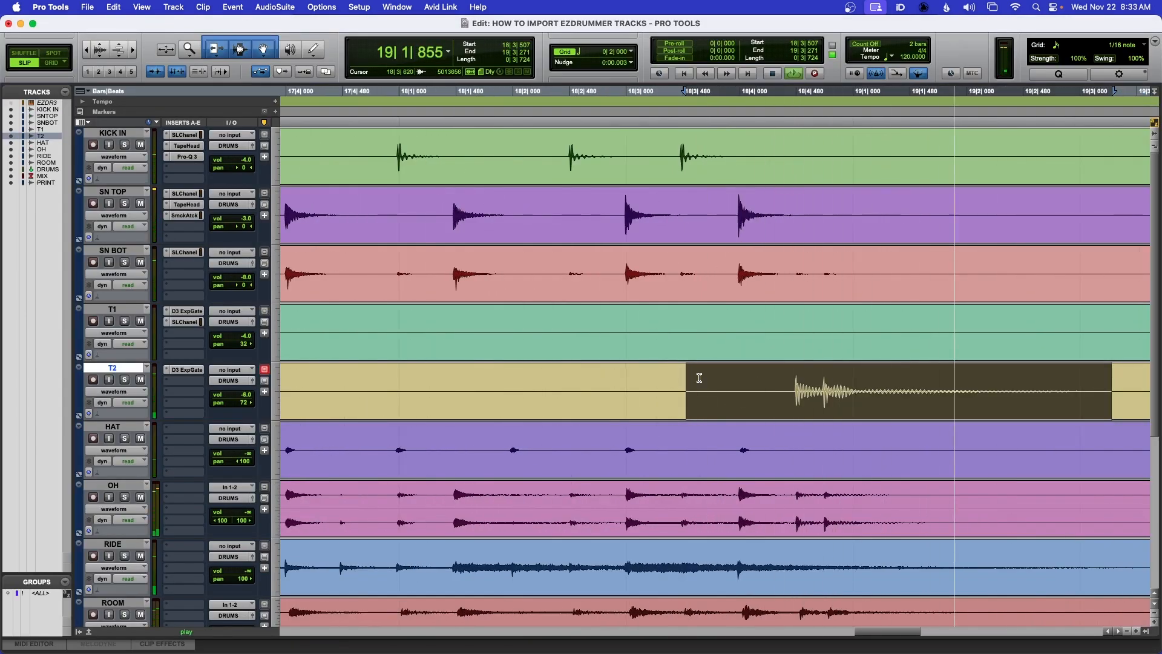
key("space")
left_click(669, 374, "shift")
key("space")
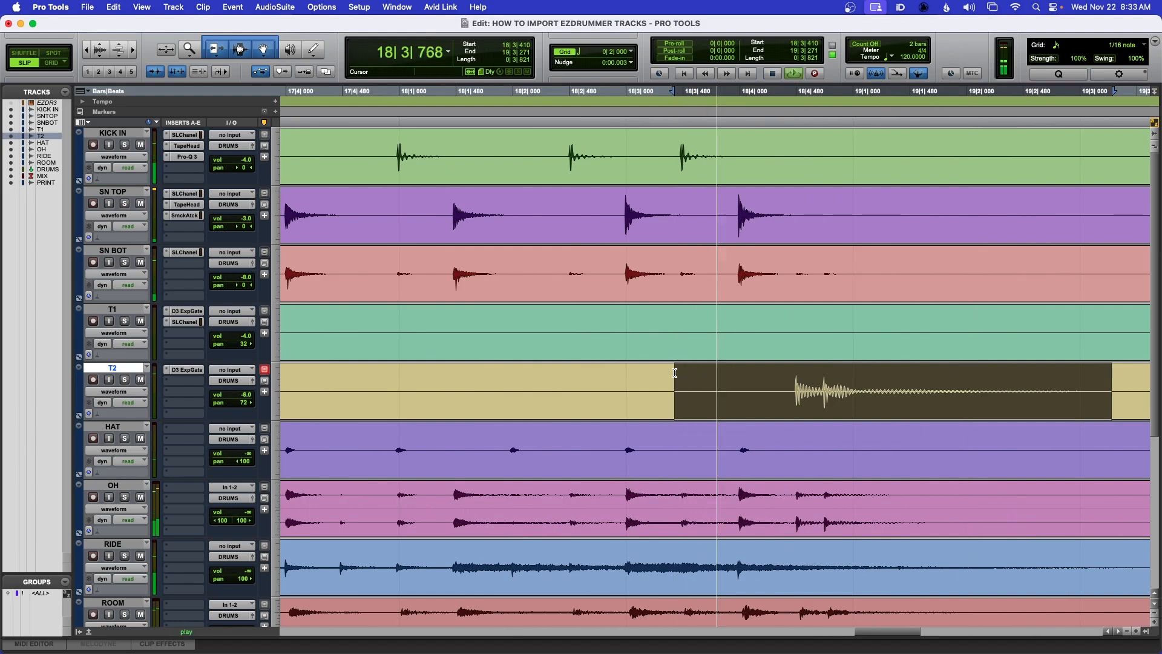
- Copy T1's SSLChannel to T2's second insert and compare the copy bypassed and active during playback
key("super+equal")
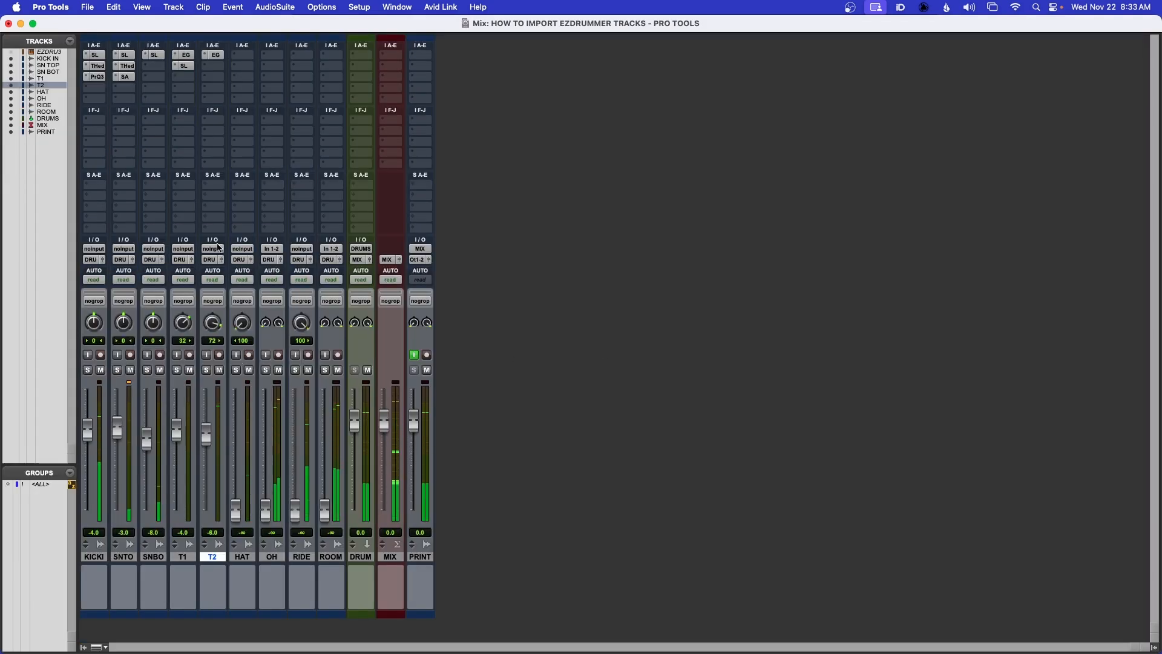
left_click_drag(185, 68, 213, 66)
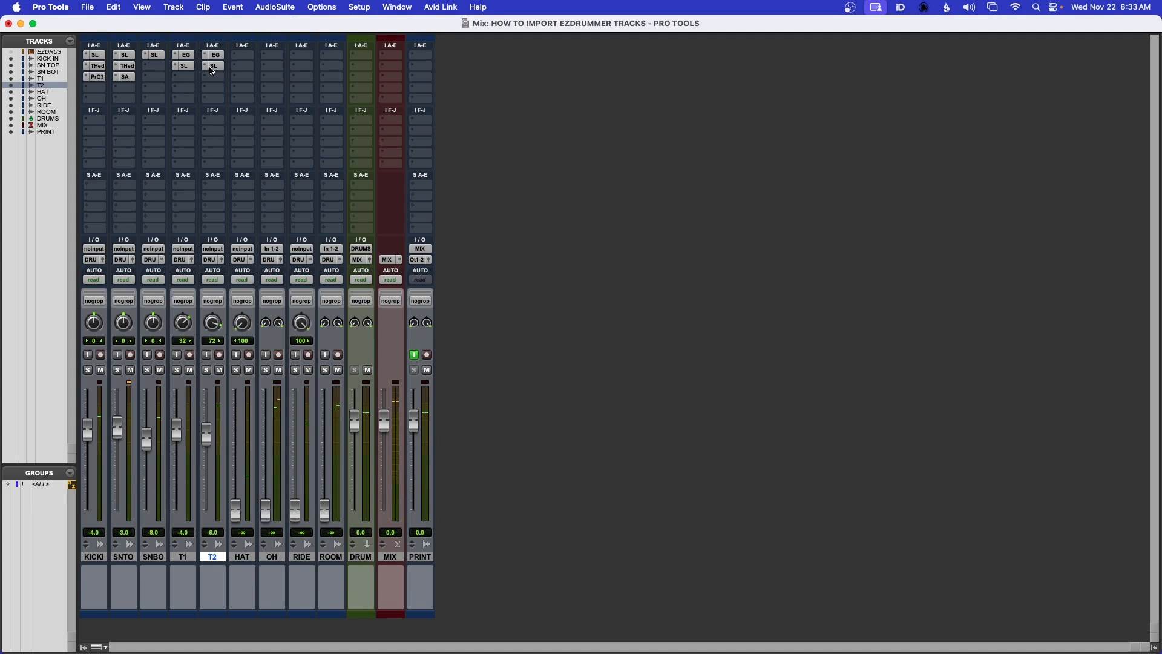
left_click(213, 66)
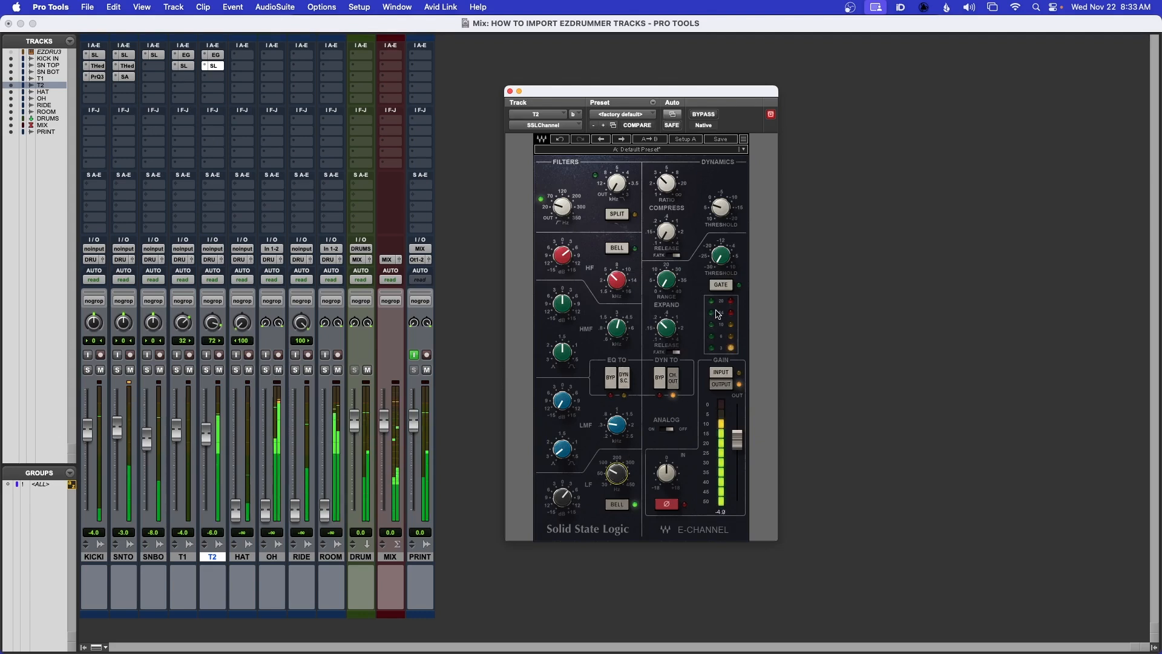
left_click(704, 114)
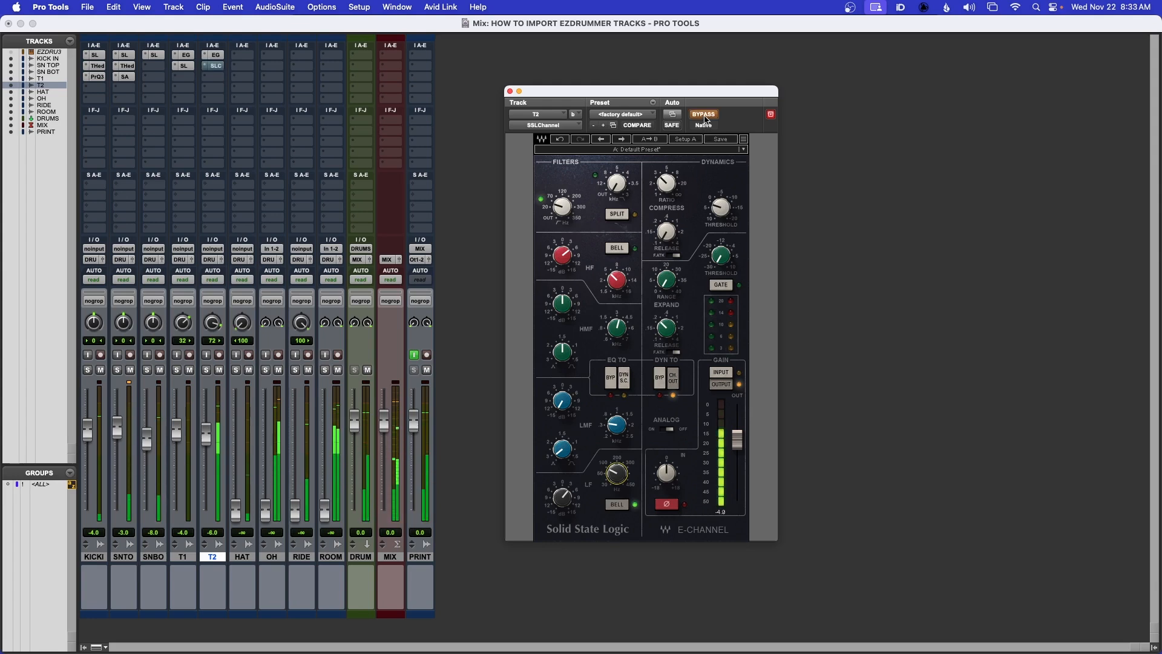
left_click(705, 116)
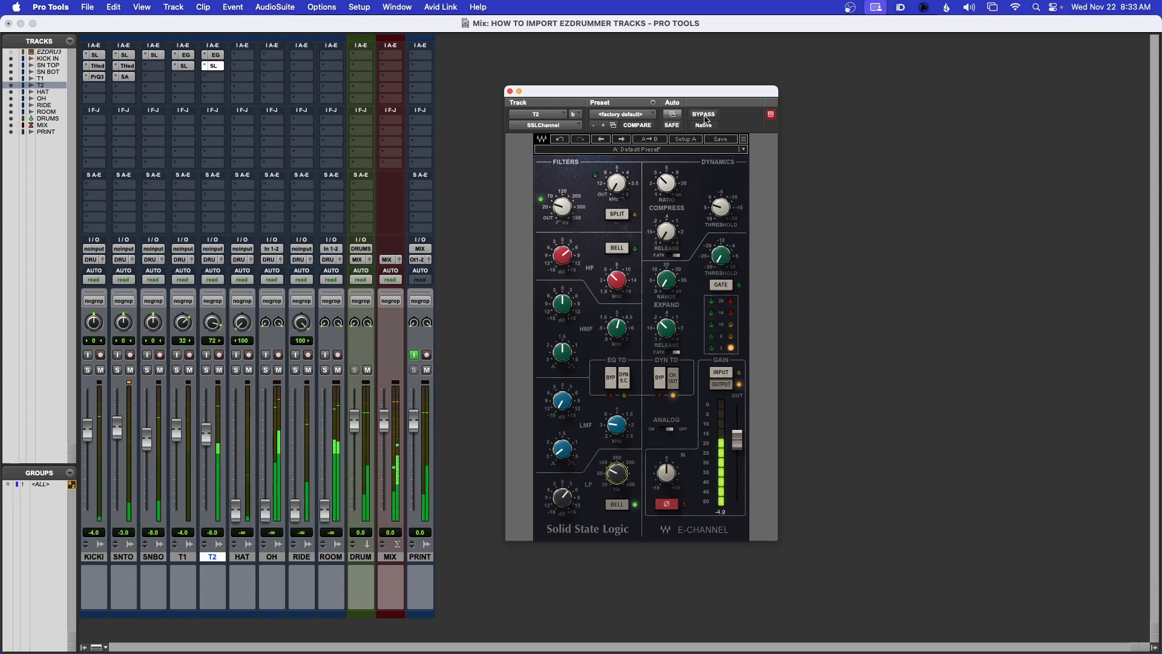
left_click(510, 92)
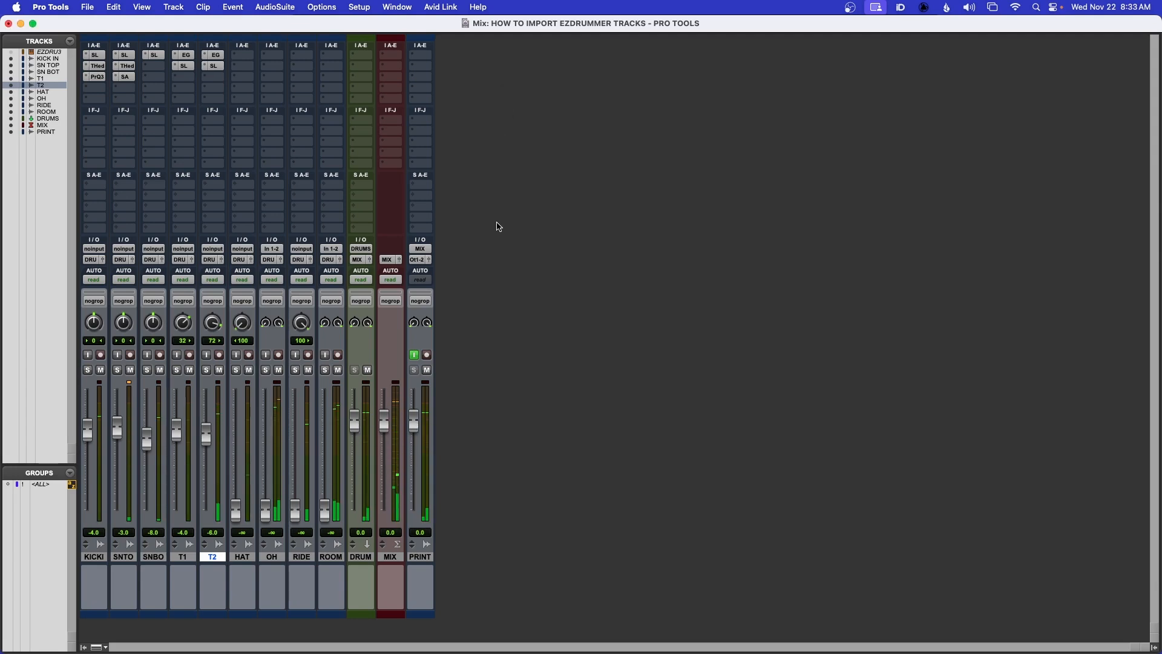
- Play a KICK IN selection from about 2|3|794 to 7|1|881 and raise the OH fader to 0.0 dB
key("super+equal")
key("super+bracketleft")
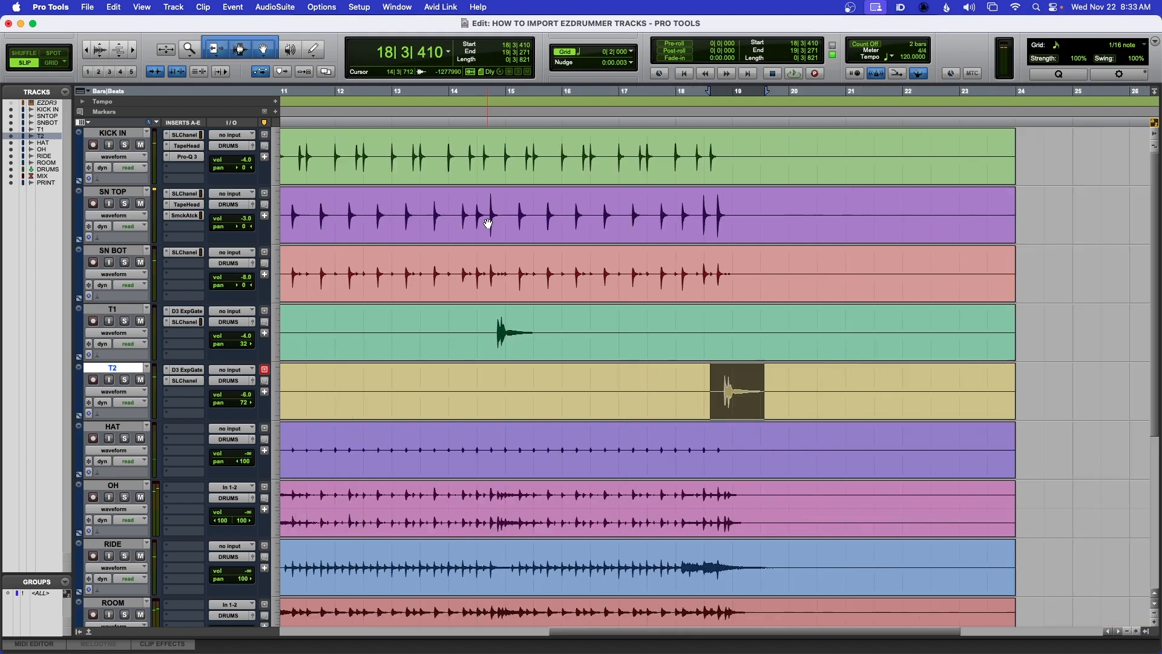
key("super+bracketleft")
left_click_drag(305, 150, 370, 150)
key("super+equal")
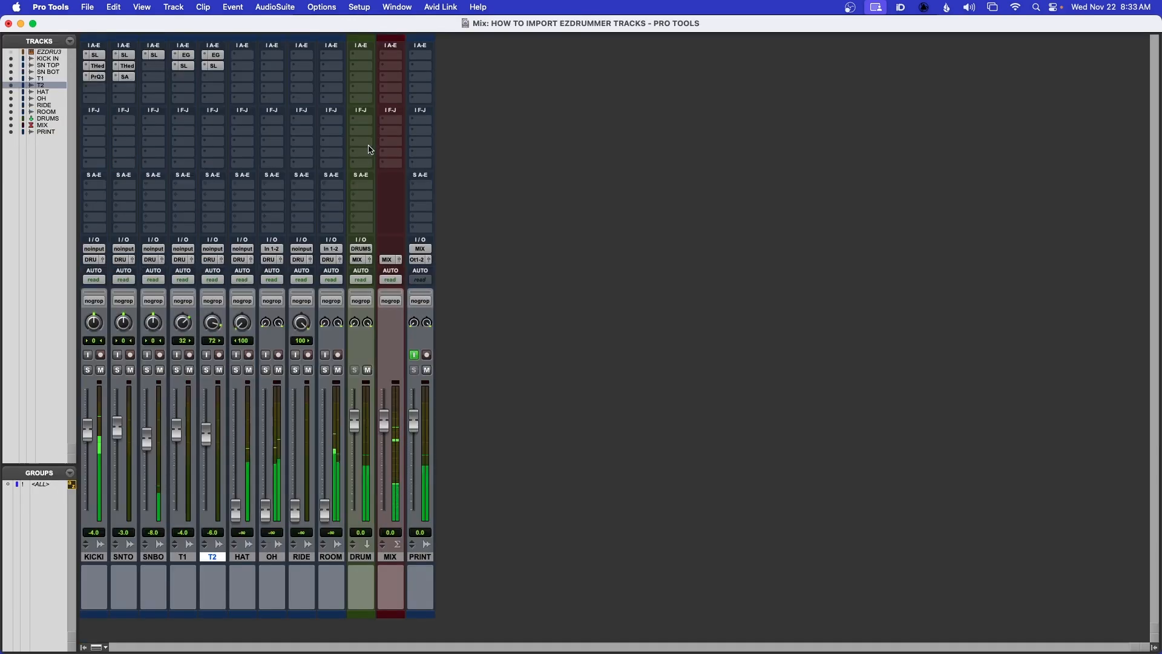
left_click(266, 512, "alt")
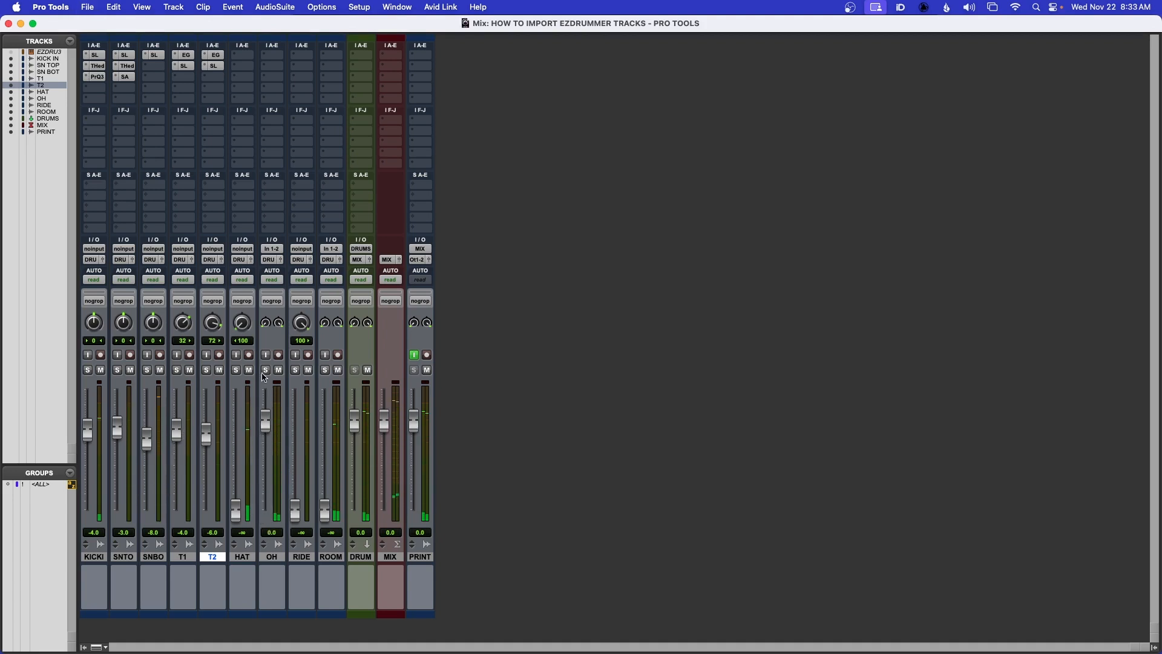
- Adjust the KICK IN selection to run from about 2|4|735 to 11|3|435 and play it
key("super+equal")
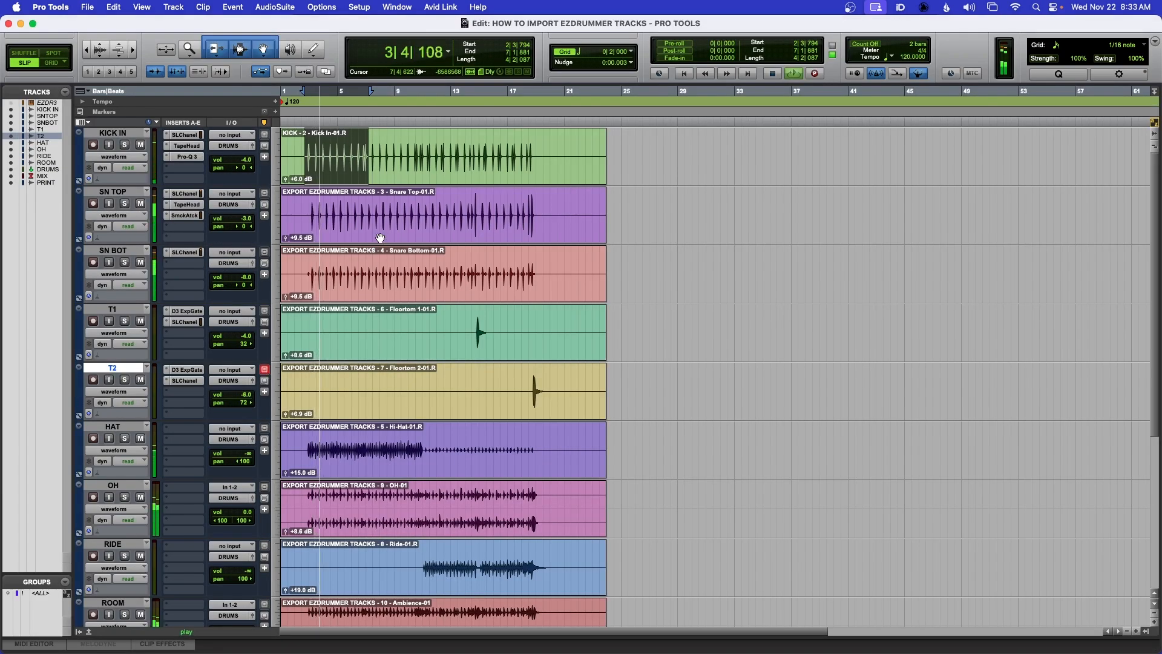
key("super+bracketright")
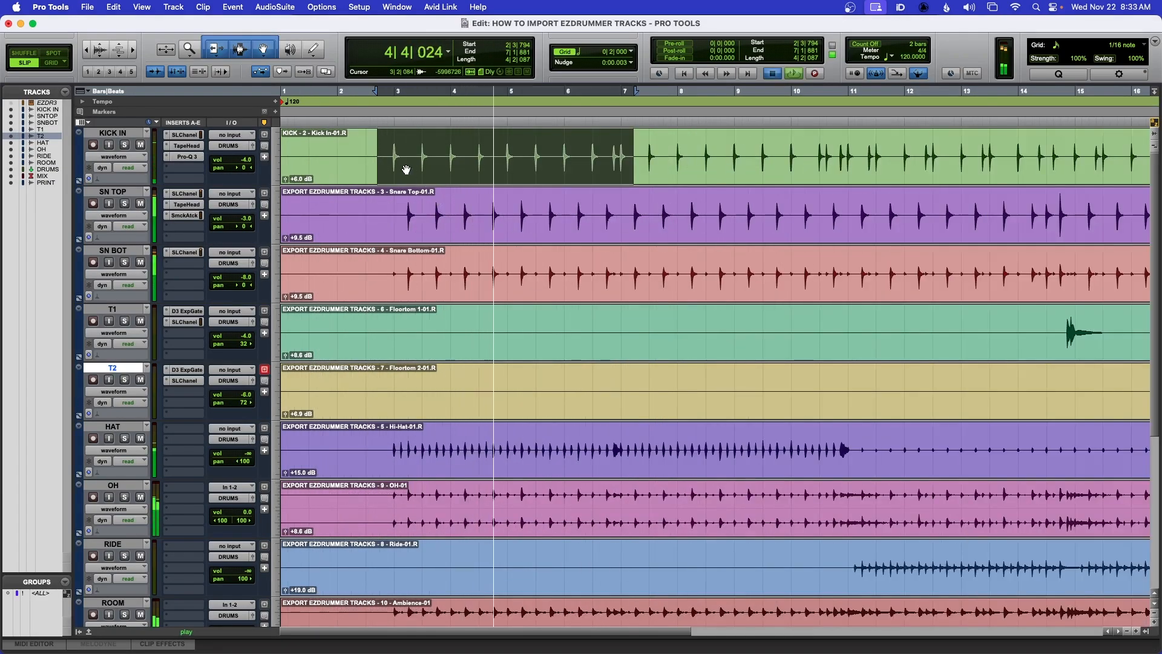
key("space")
left_click(388, 150, "shift")
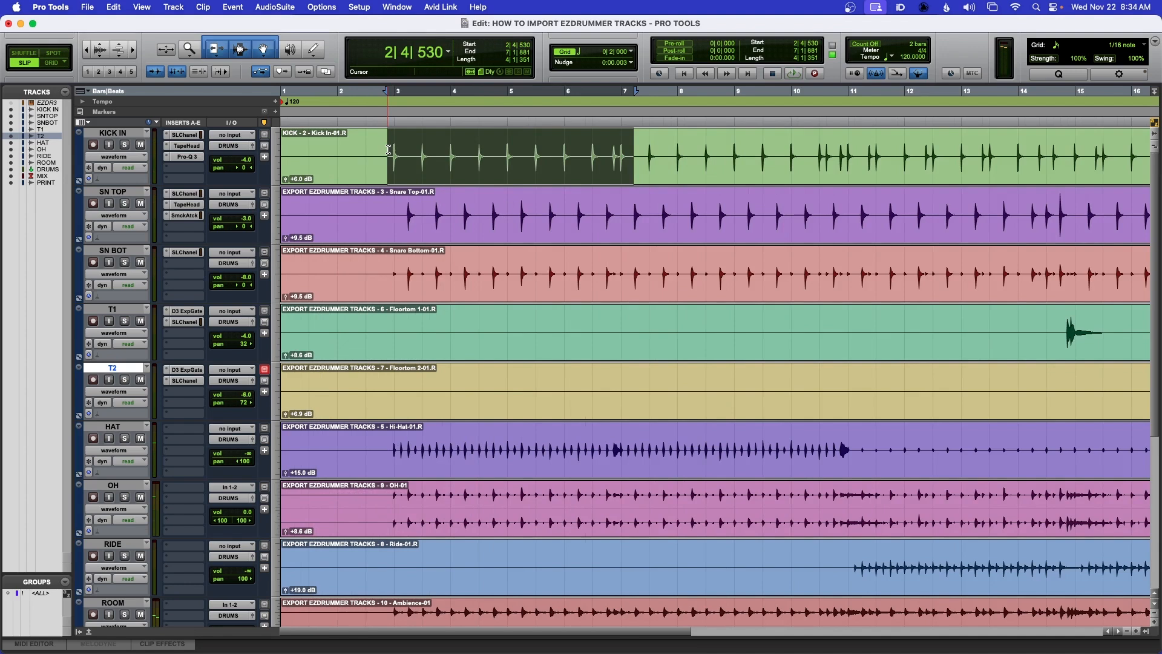
left_click_drag(391, 149, 393, 150)
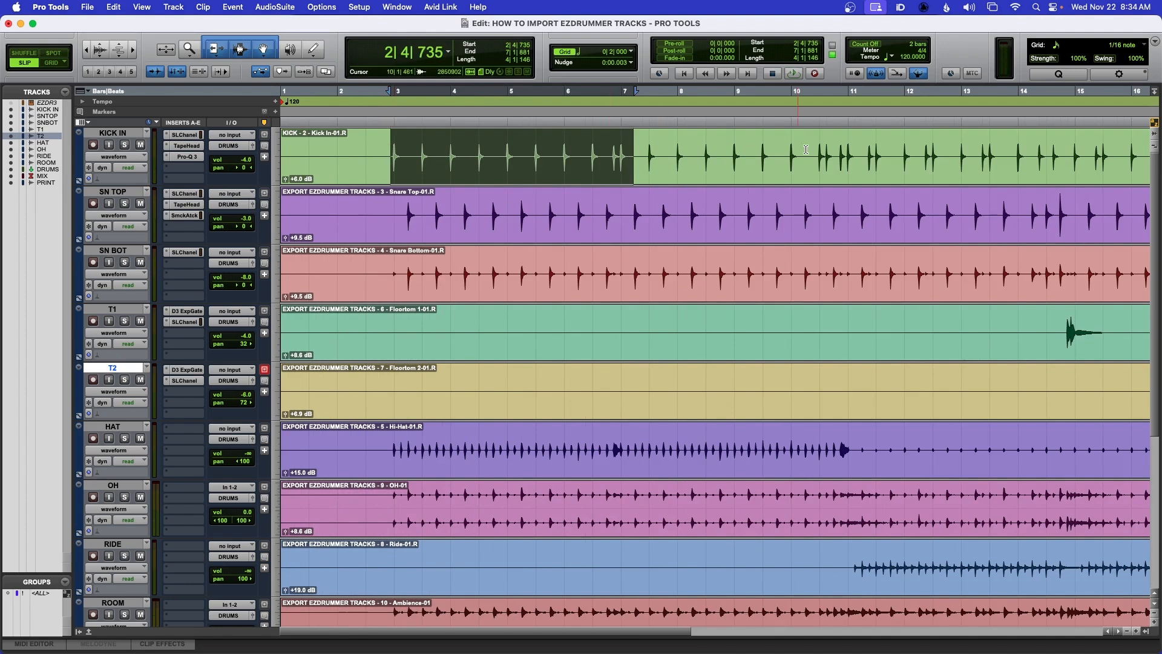
left_click(883, 149, "shift")
key("space")
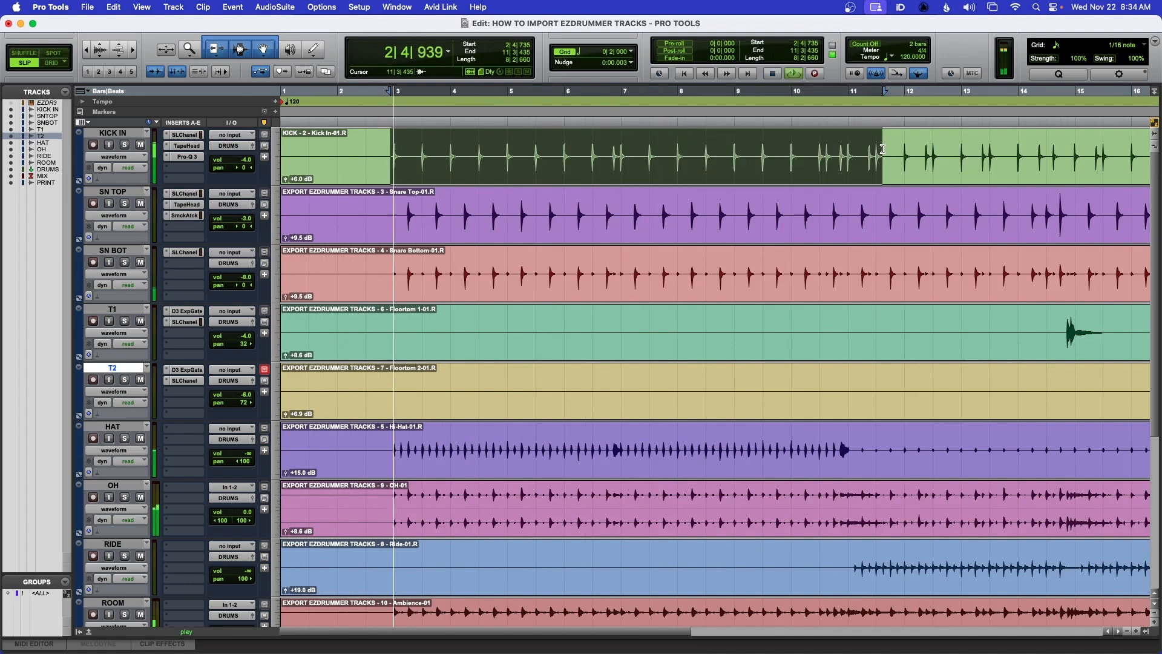
- Pull the OH fader fully down, bring it back up to -3.0 dB, and briefly solo OH
key("super+equal")
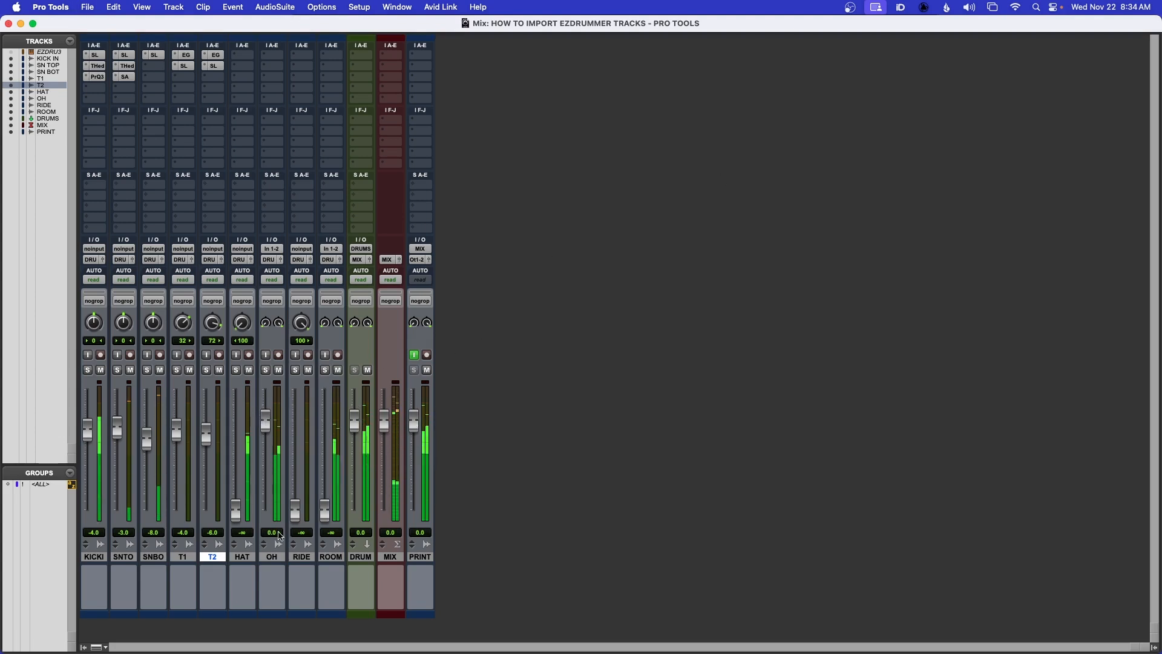
left_click_drag(270, 421, 270, 563)
left_click_drag(265, 512, 270, 449)
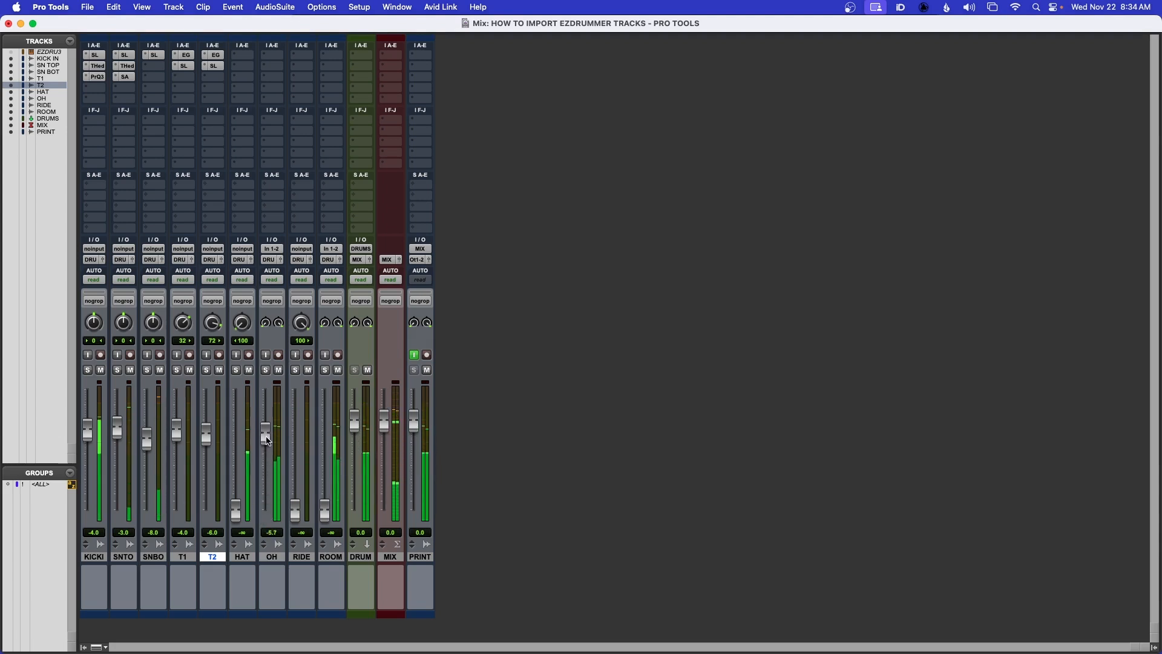
left_click_drag(269, 441, 268, 436)
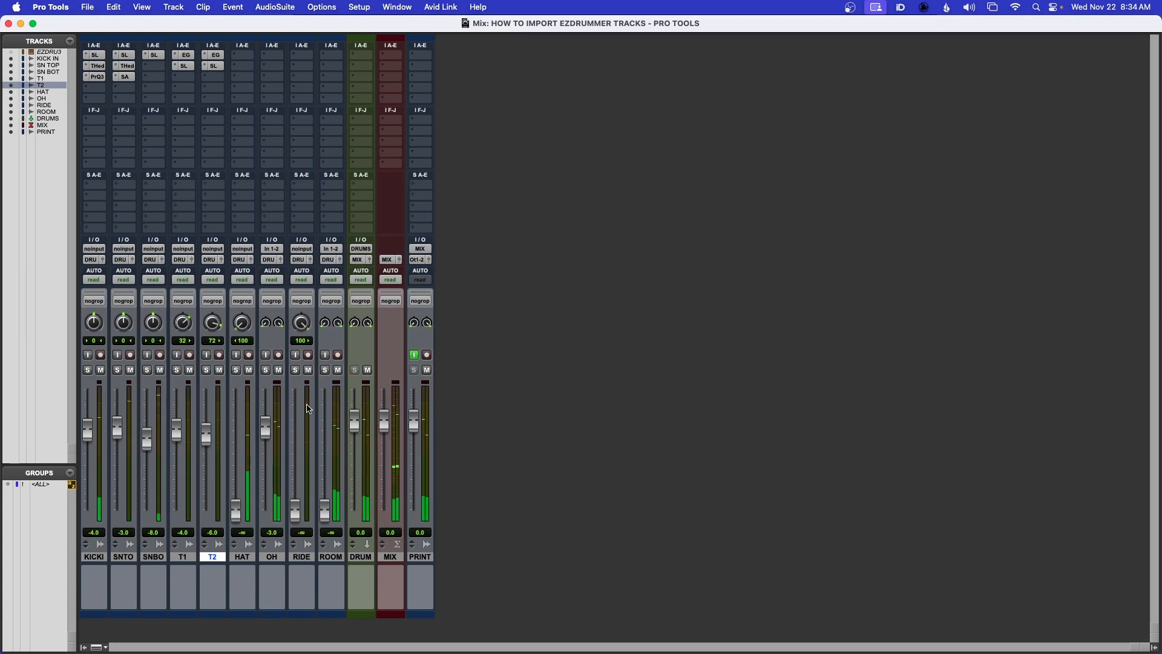
left_click(267, 371)
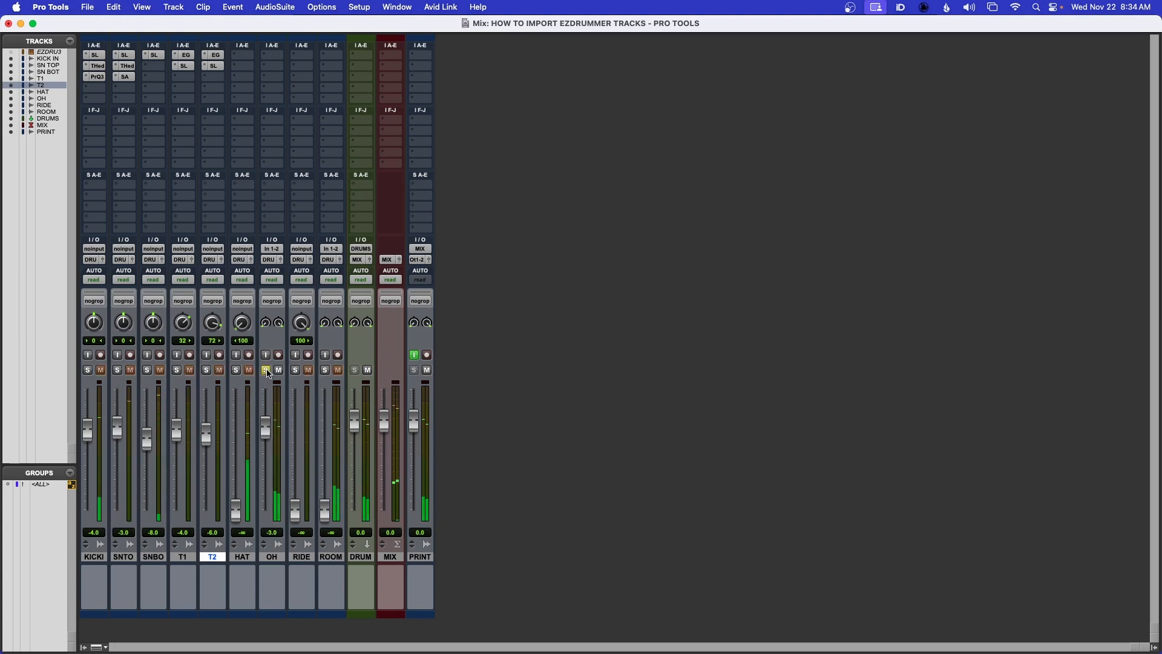
left_click(267, 371)
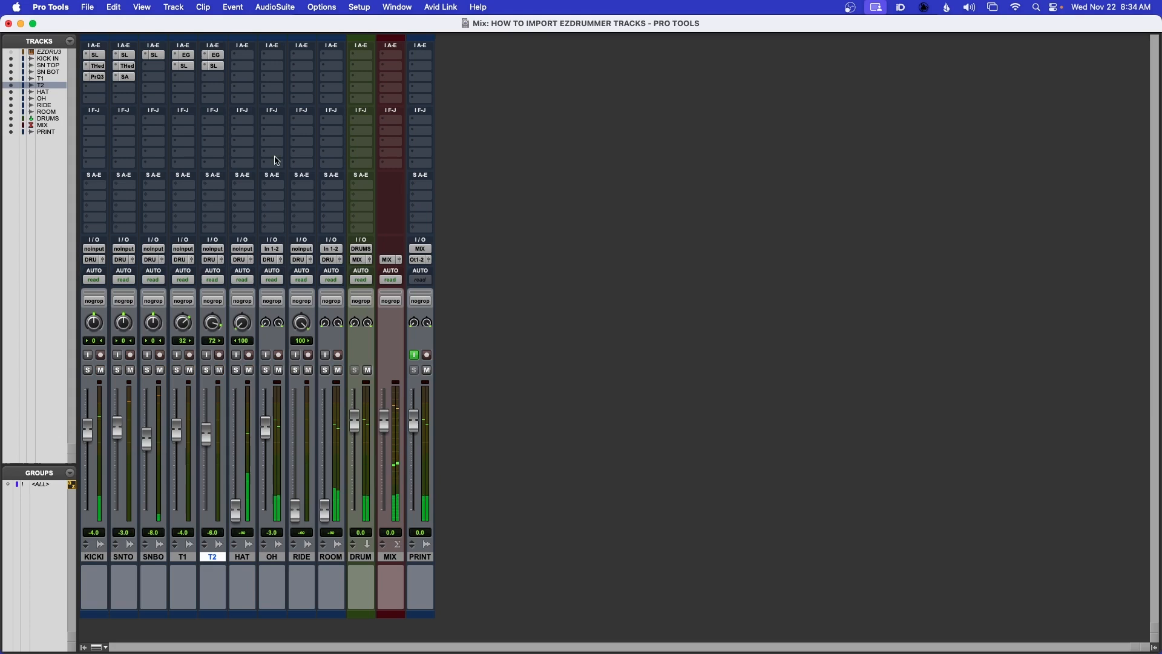
- Insert the multichannel FabFilter Pro-Q 3 equalizer on OH's first insert
left_click(273, 56)
mouse_move(321, 56)
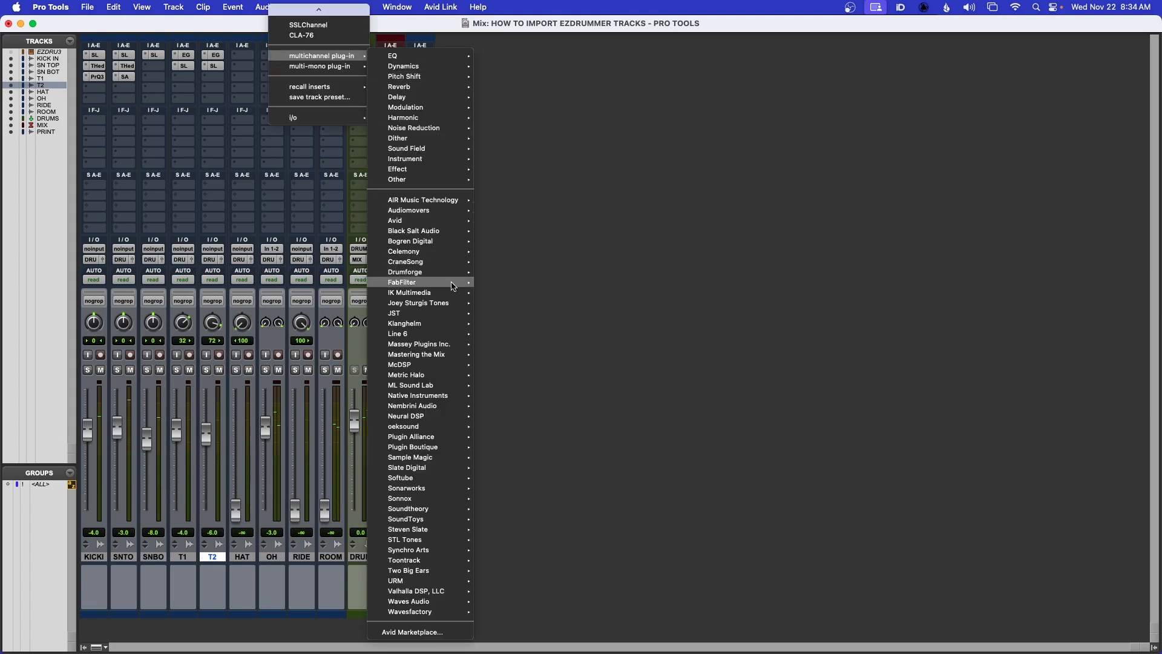
mouse_move(455, 283)
left_click(506, 305)
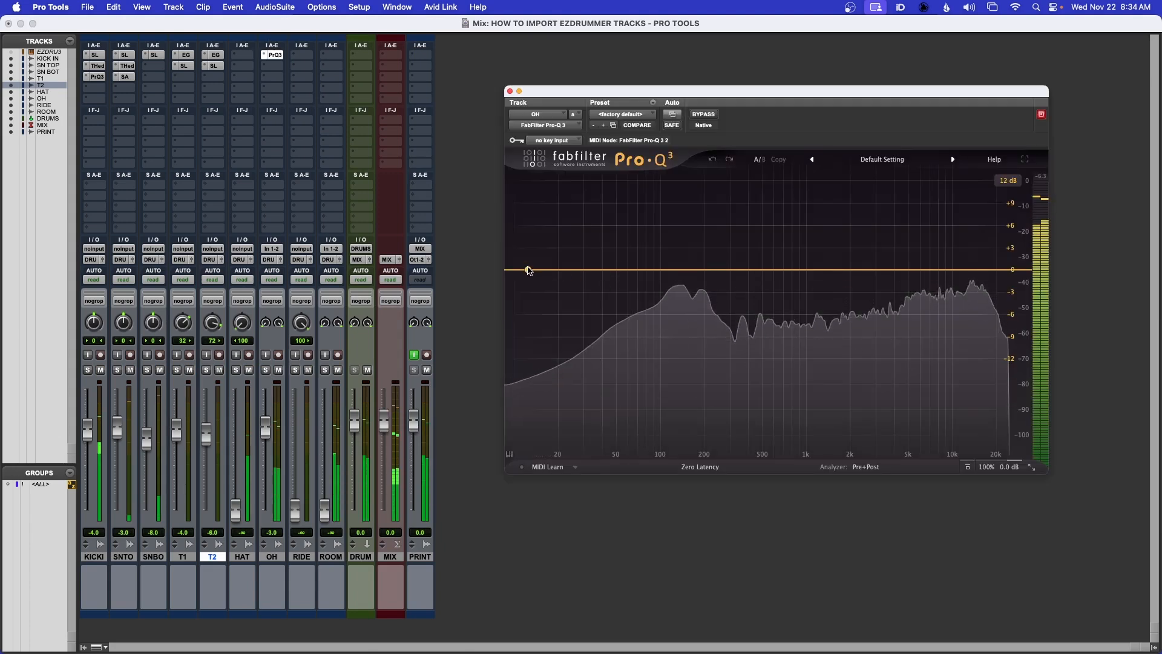
- Add an 18 dB/oct low cut at about 552 Hz to the OH equalizer and compare the band off and on
left_click(529, 270)
left_click(545, 251)
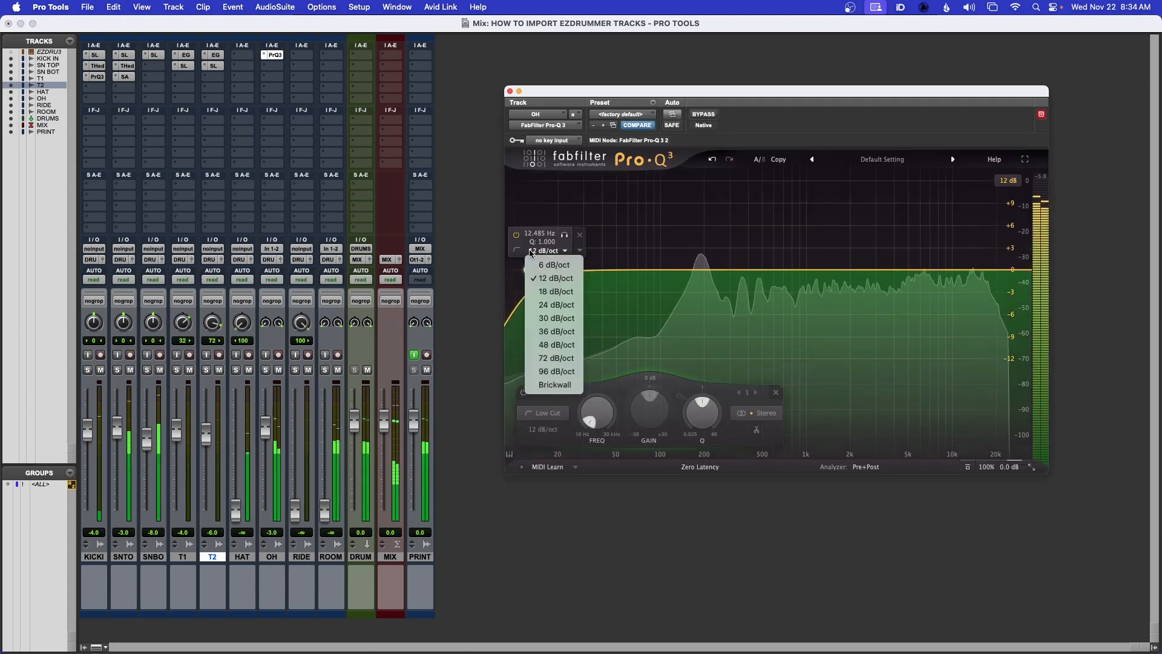
left_click(532, 291)
left_click_drag(528, 270, 768, 271)
left_click(740, 237)
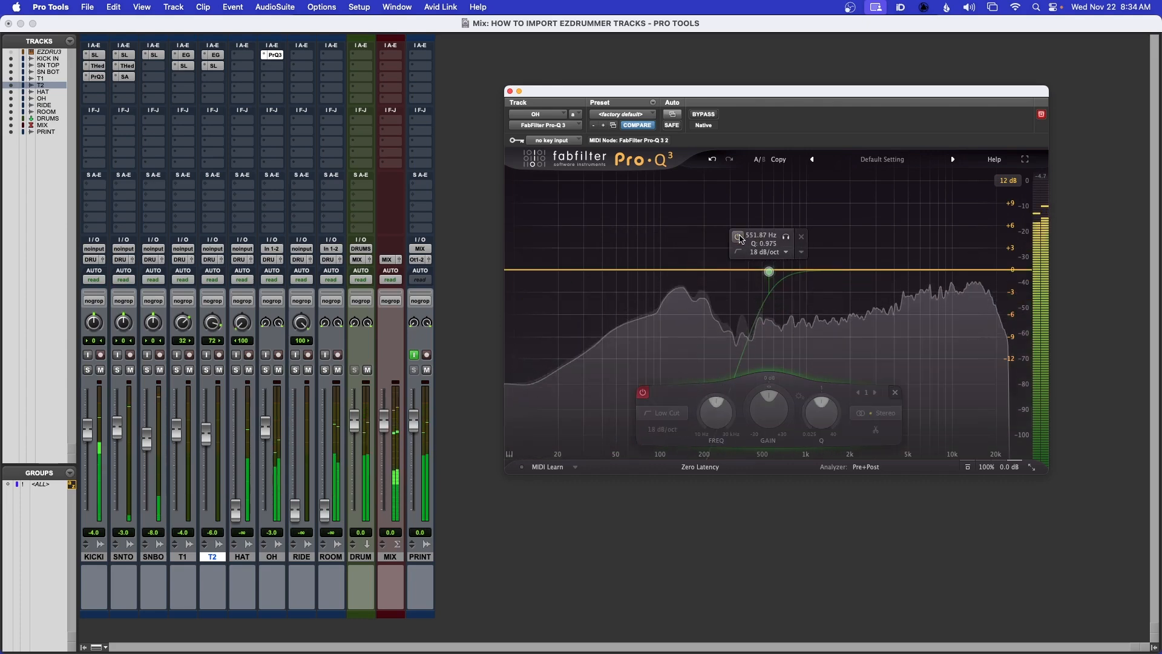
left_click(738, 237)
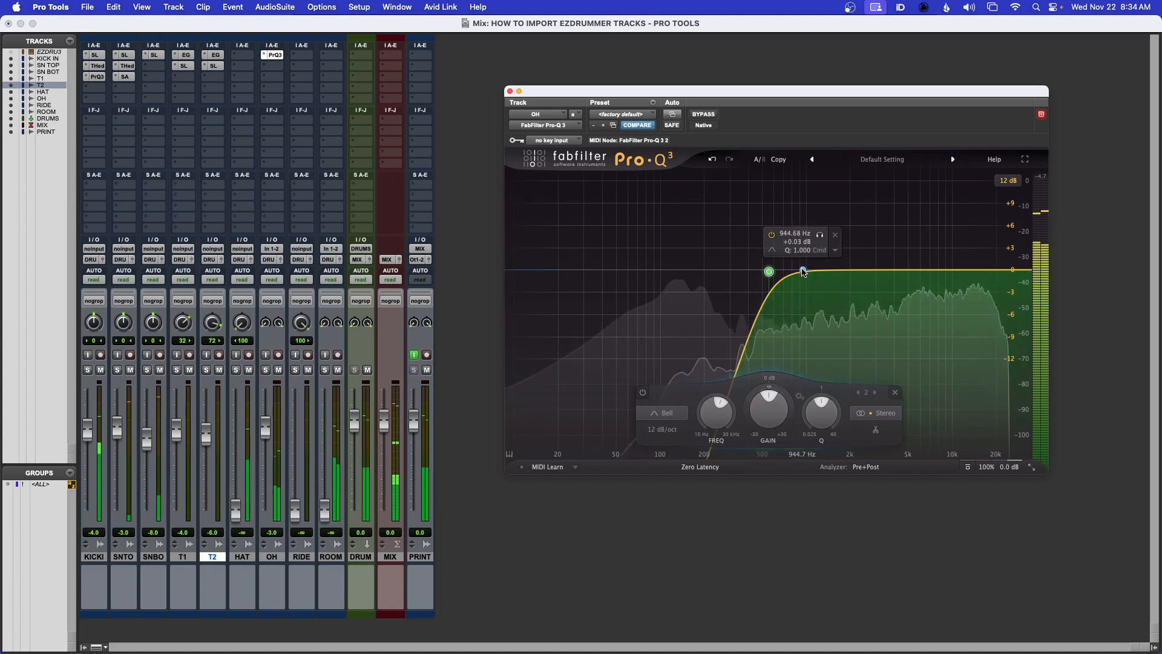
- Add a narrow bell band with Q about 8.4 and pull it to a slight cut between 500 Hz and 1 kHz
left_click(802, 272)
left_click_drag(856, 411, 917, 374)
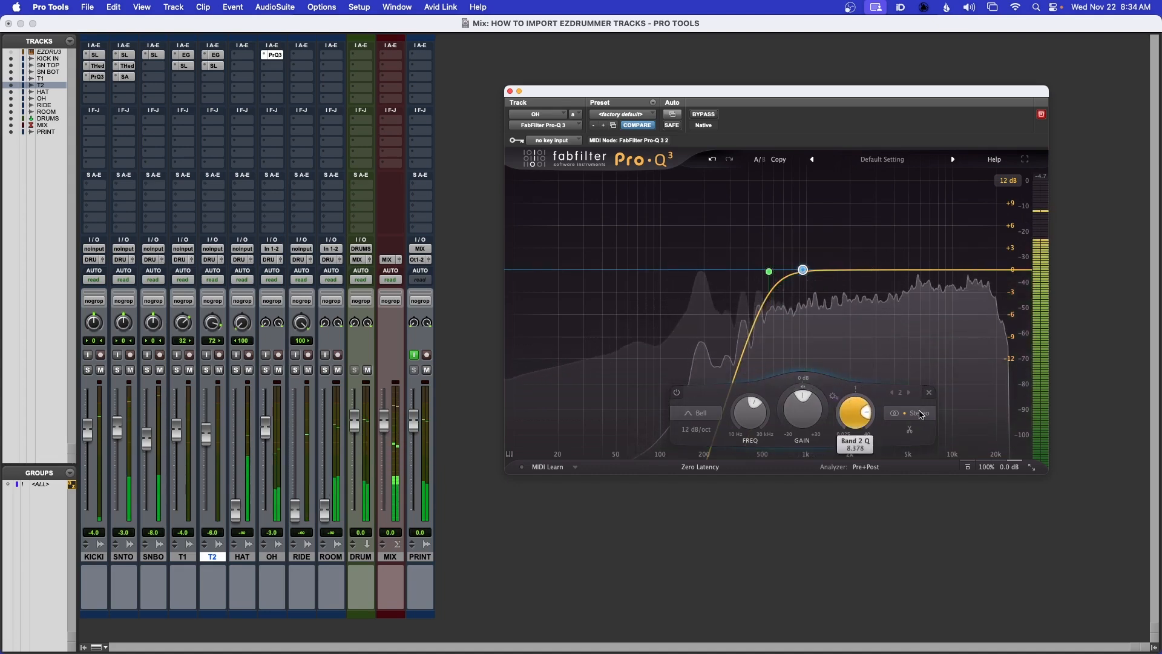
left_click_drag(802, 271, 799, 304)
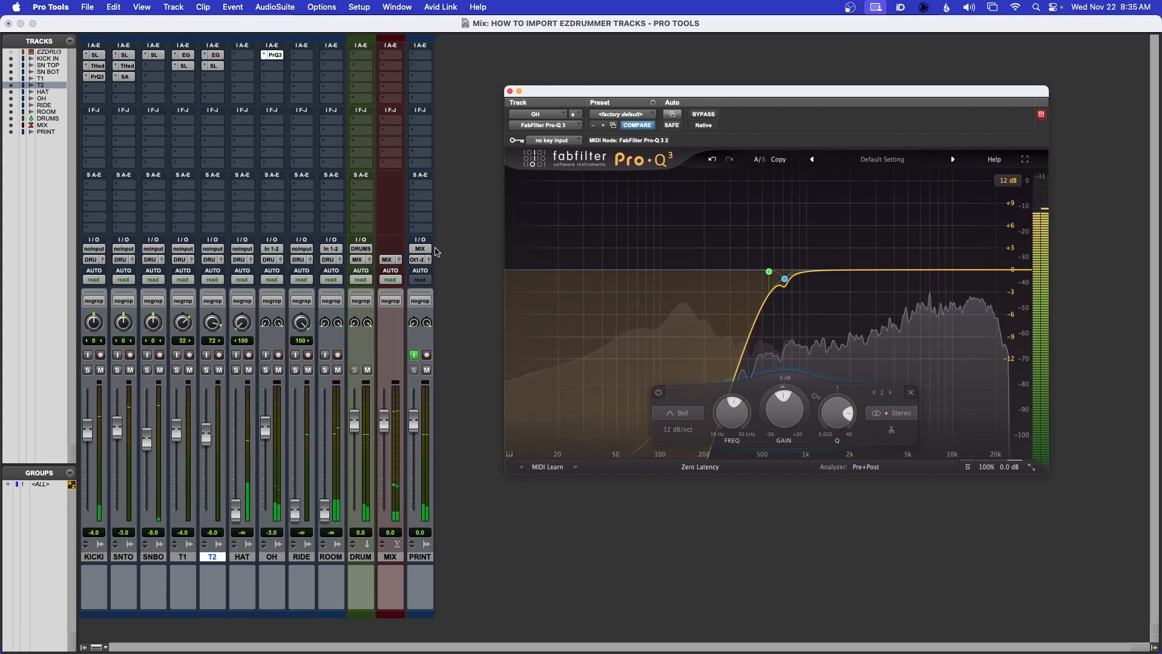
- Check the overheads' mute state, close their equalizer, and review the waveforms of the lower tracks in the Edit window
left_click(279, 370)
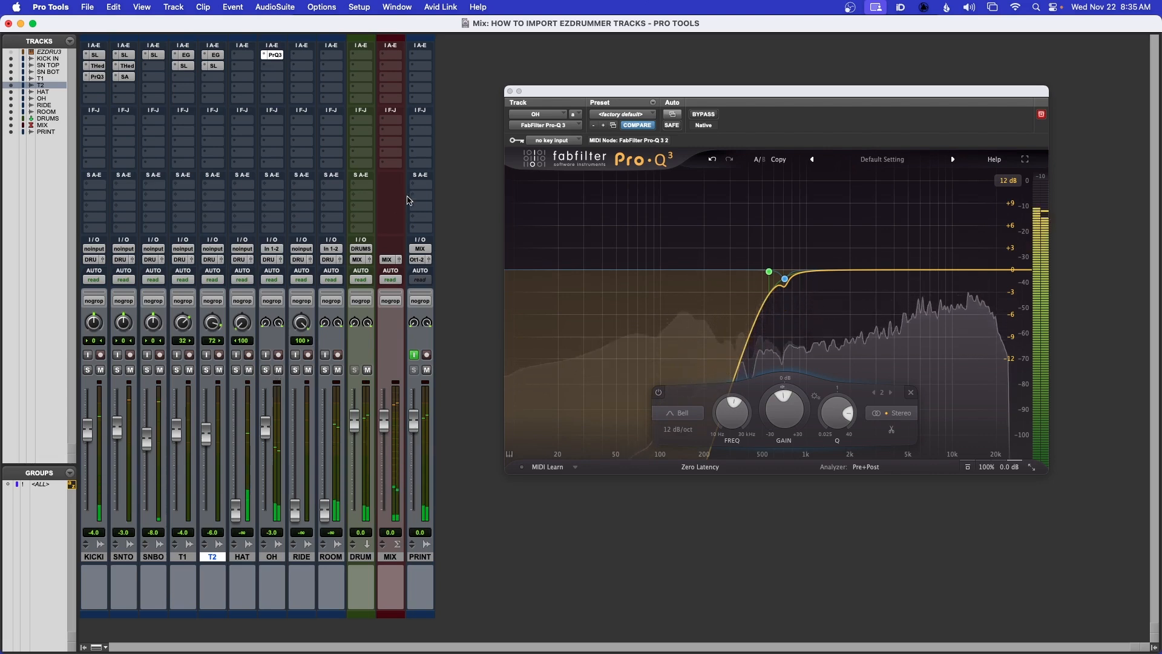
left_click(510, 92)
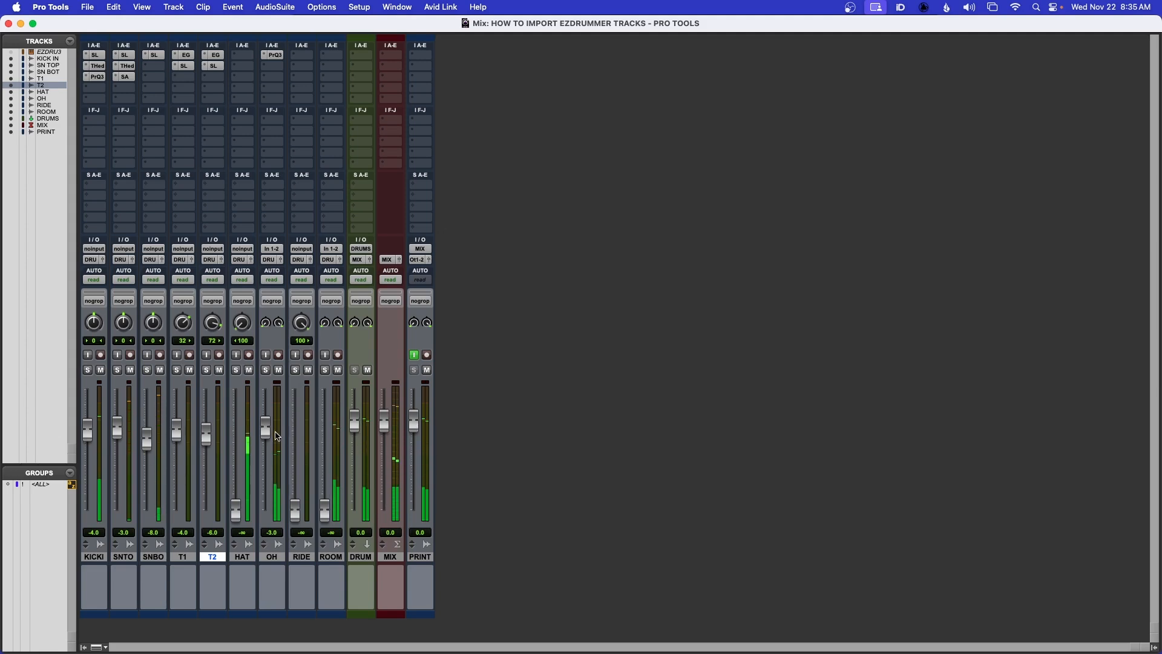
key("super+equal")
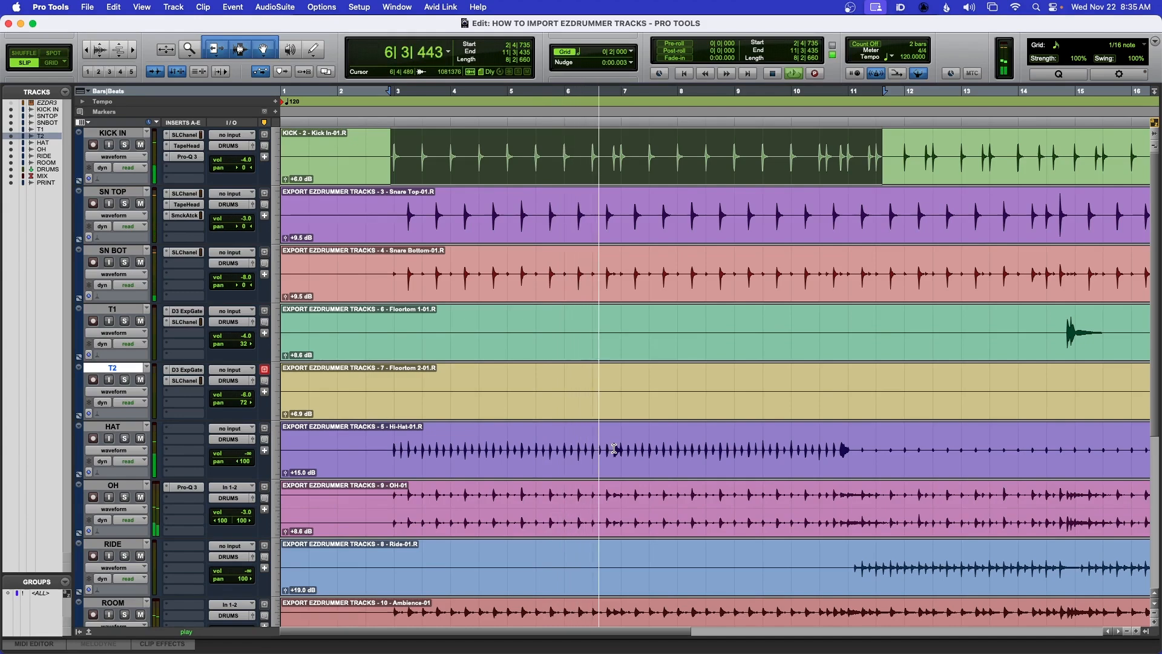
scroll(614, 449, "down", 5)
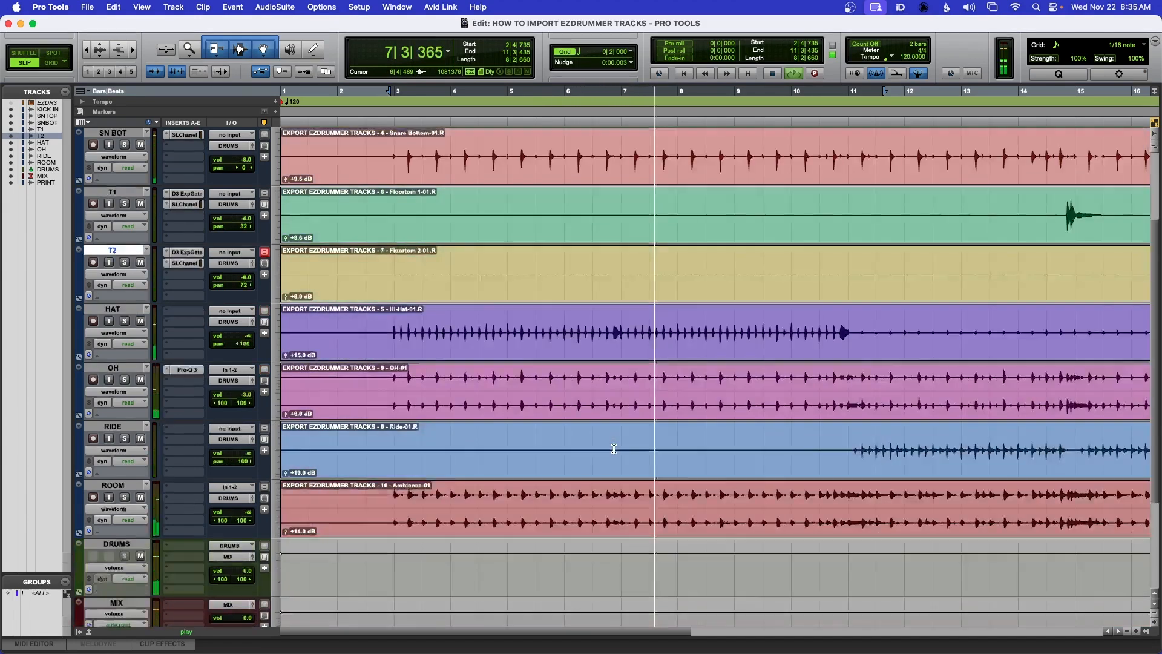
key("super+equal")
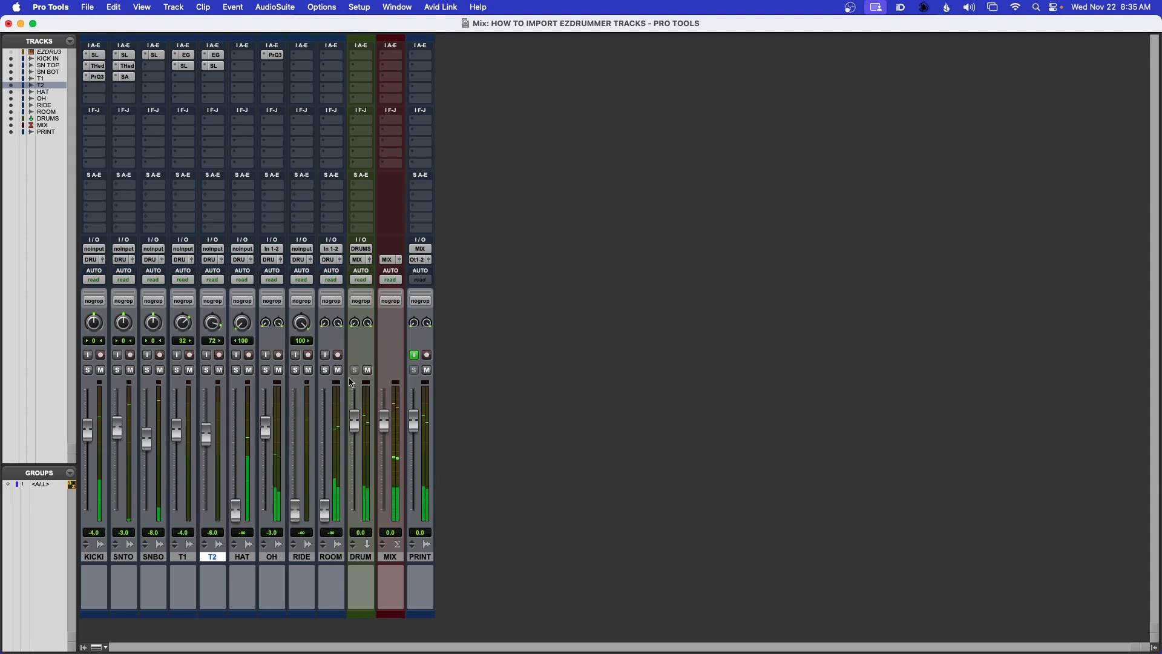
- Insert the multichannel soothe2 plug-in on OH's second insert and load its Drums preset "Cymbal smooth"
left_click(273, 67)
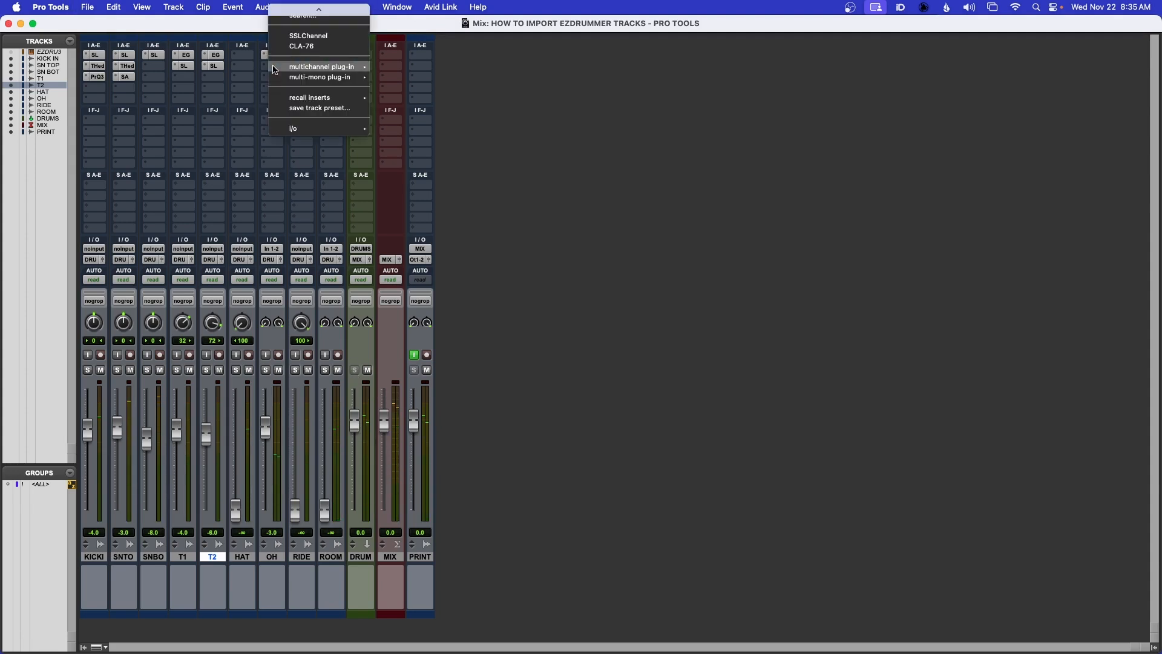
mouse_move(321, 67)
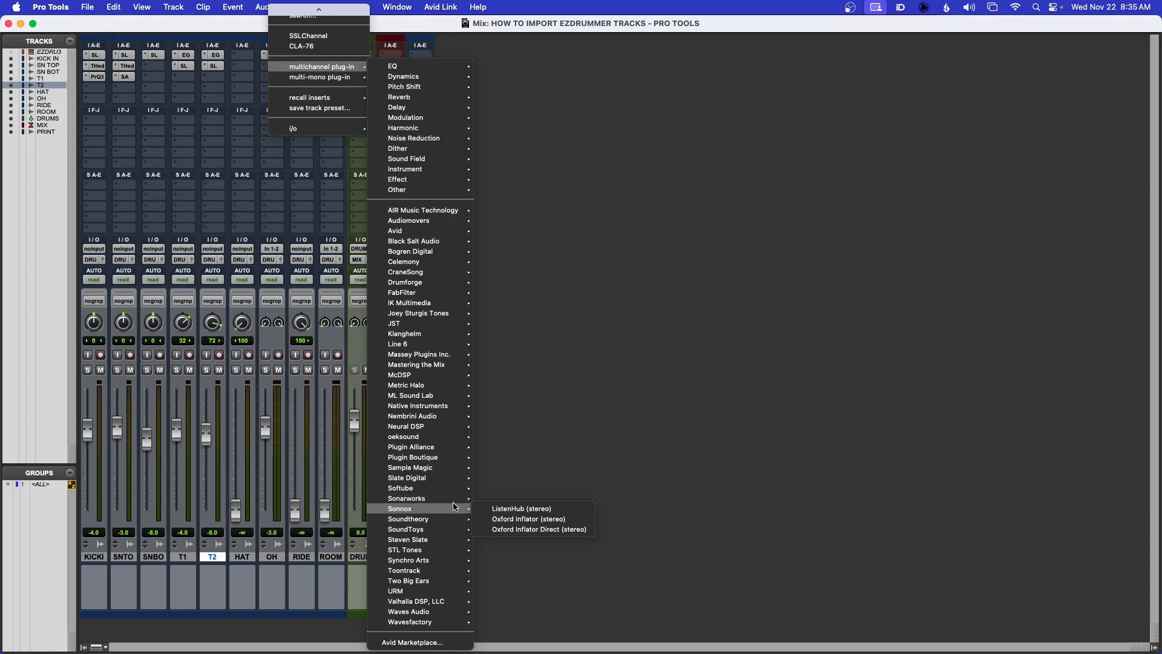
left_click(505, 438)
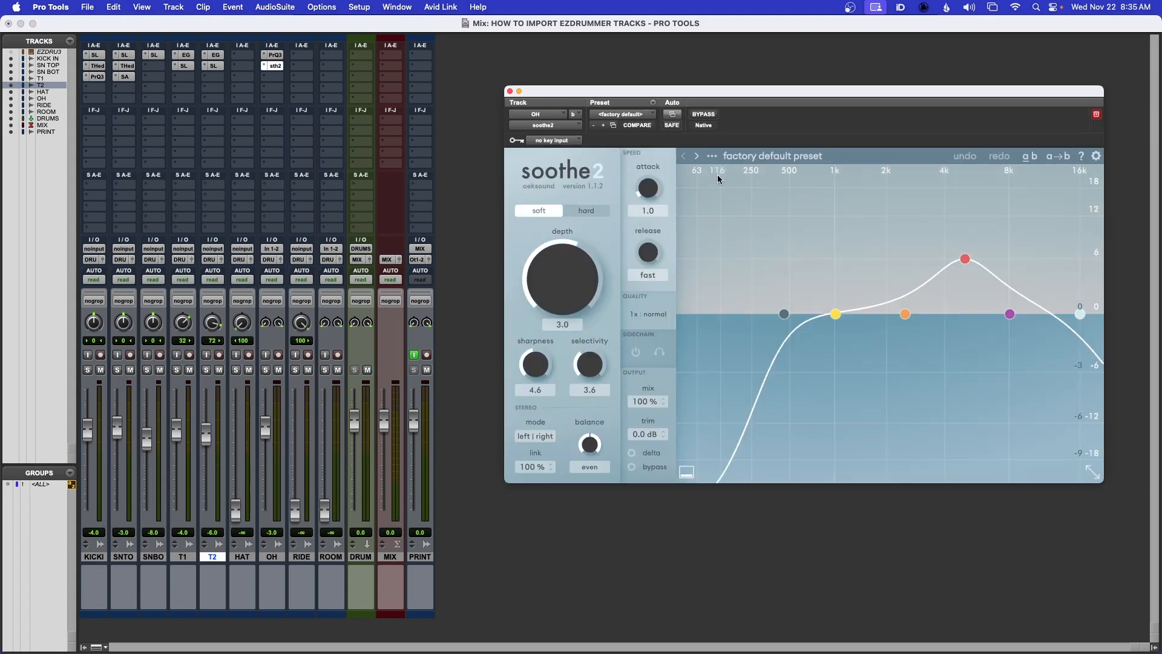
left_click(712, 155)
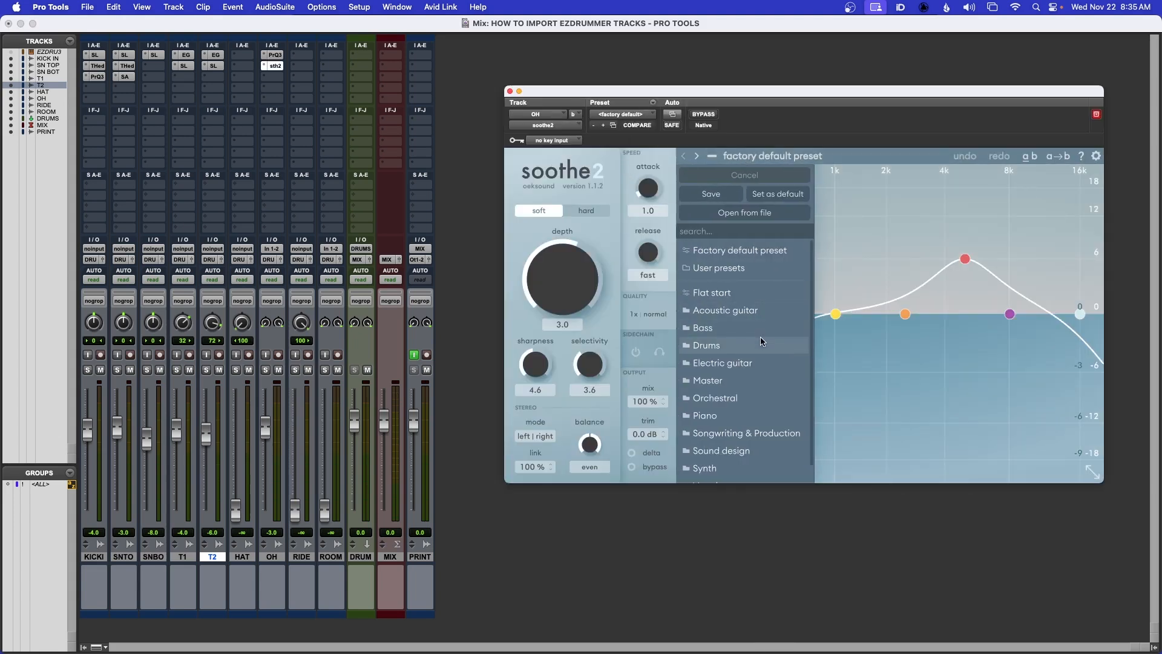
mouse_move(761, 340)
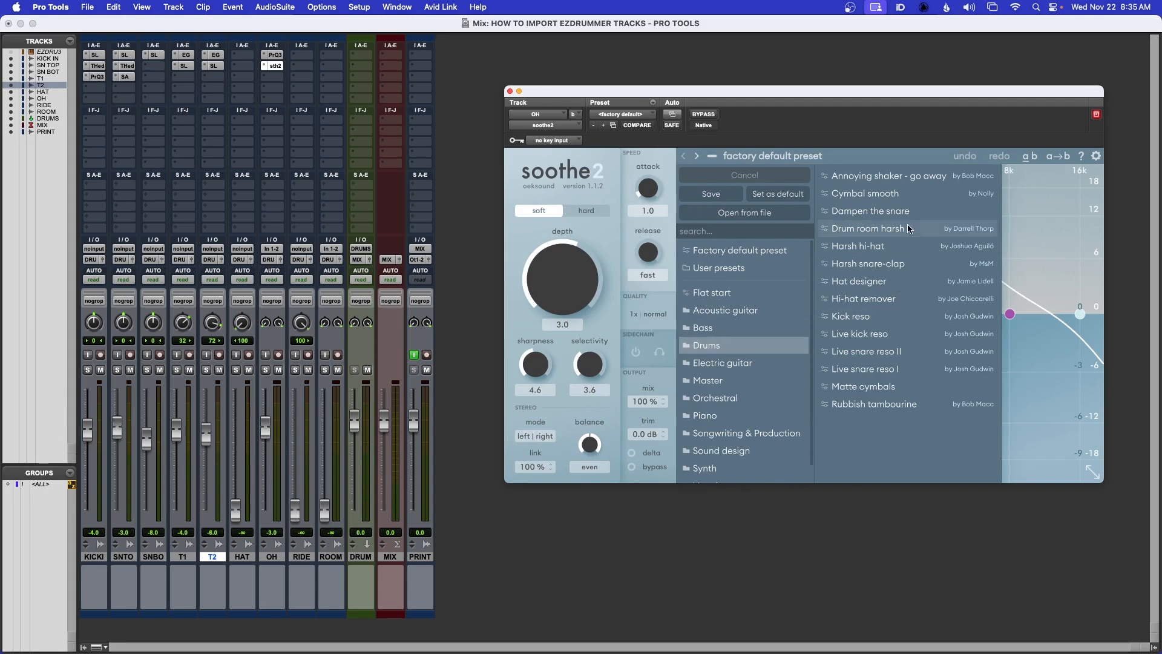
left_click(902, 193)
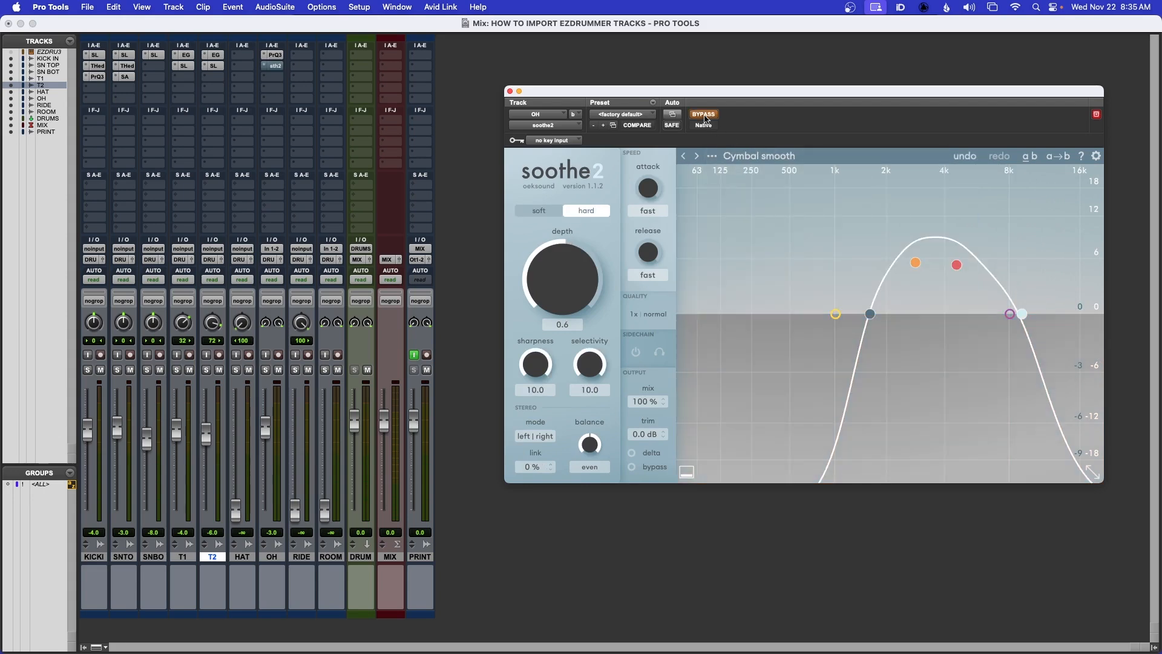
- Compare soothe2 bypassed and active during playback, set its depth to 1.1, and close the plug-in
key("space")
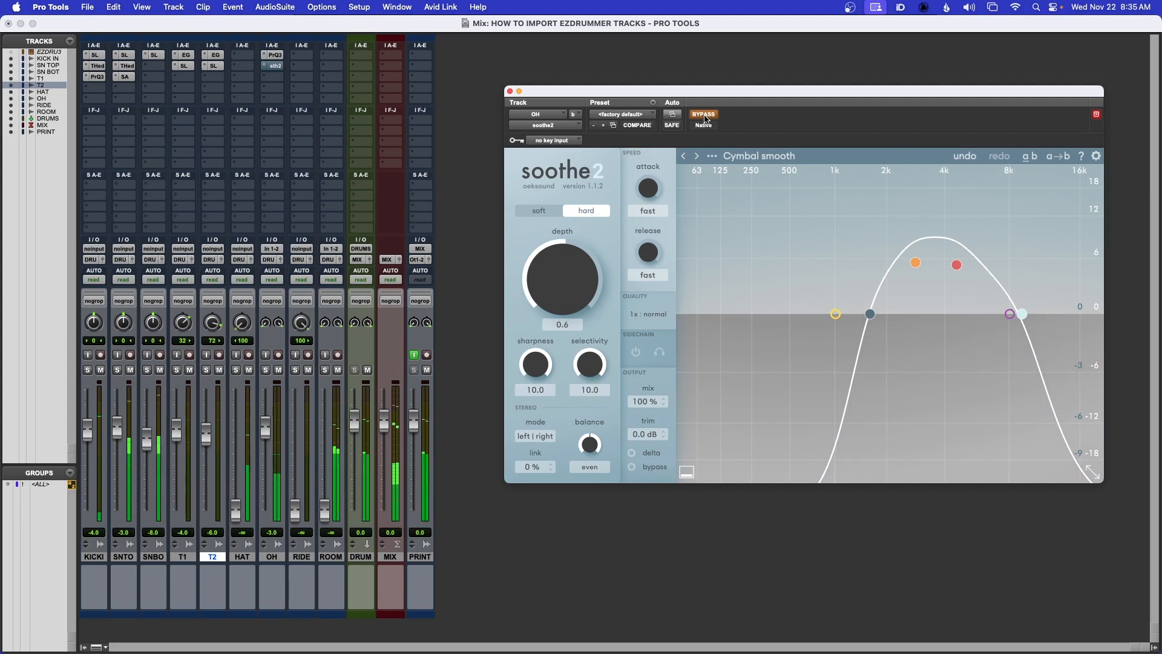
left_click(704, 115)
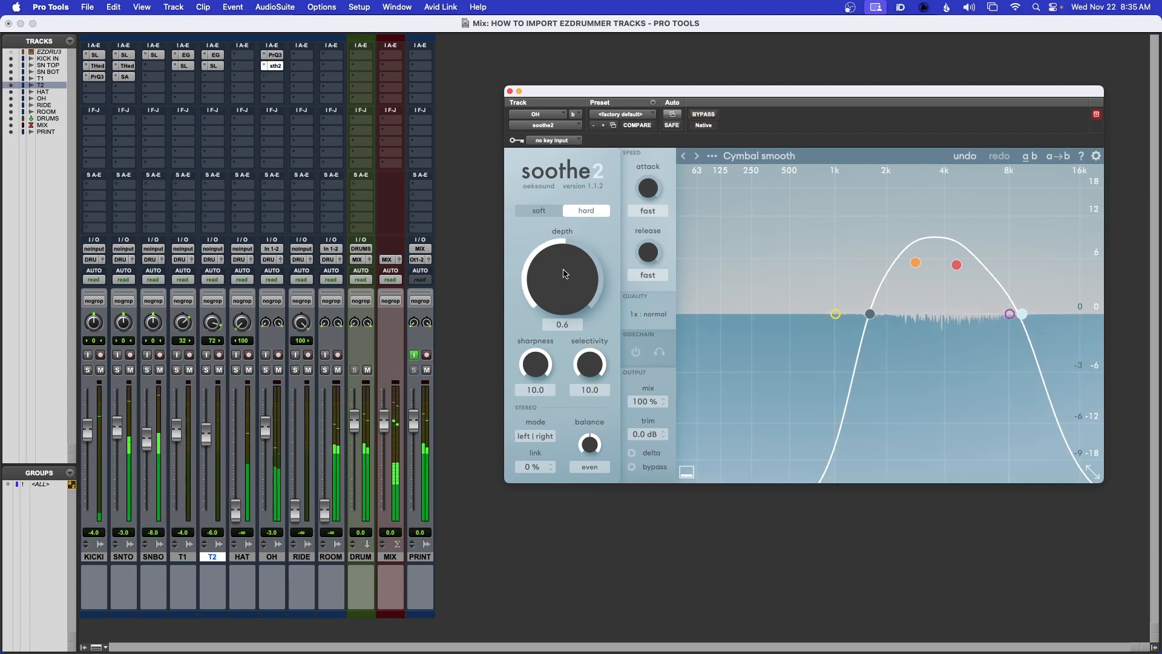
left_click_drag(563, 273, 565, 274)
left_click(705, 115)
left_click(705, 115)
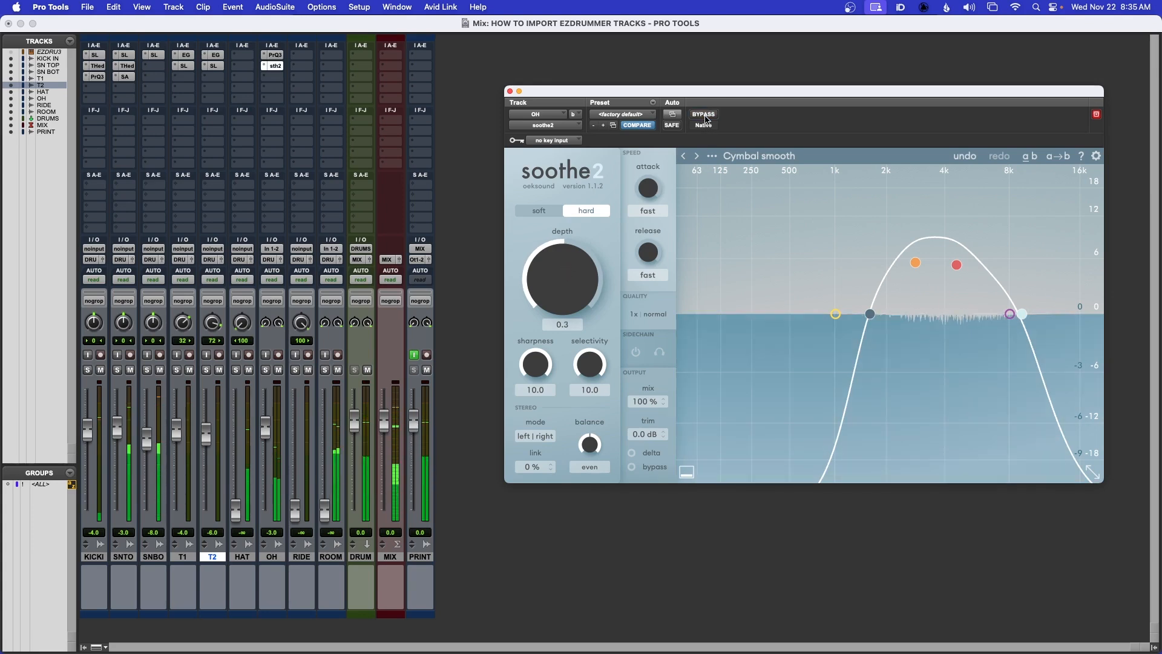
left_click_drag(566, 280, 568, 276)
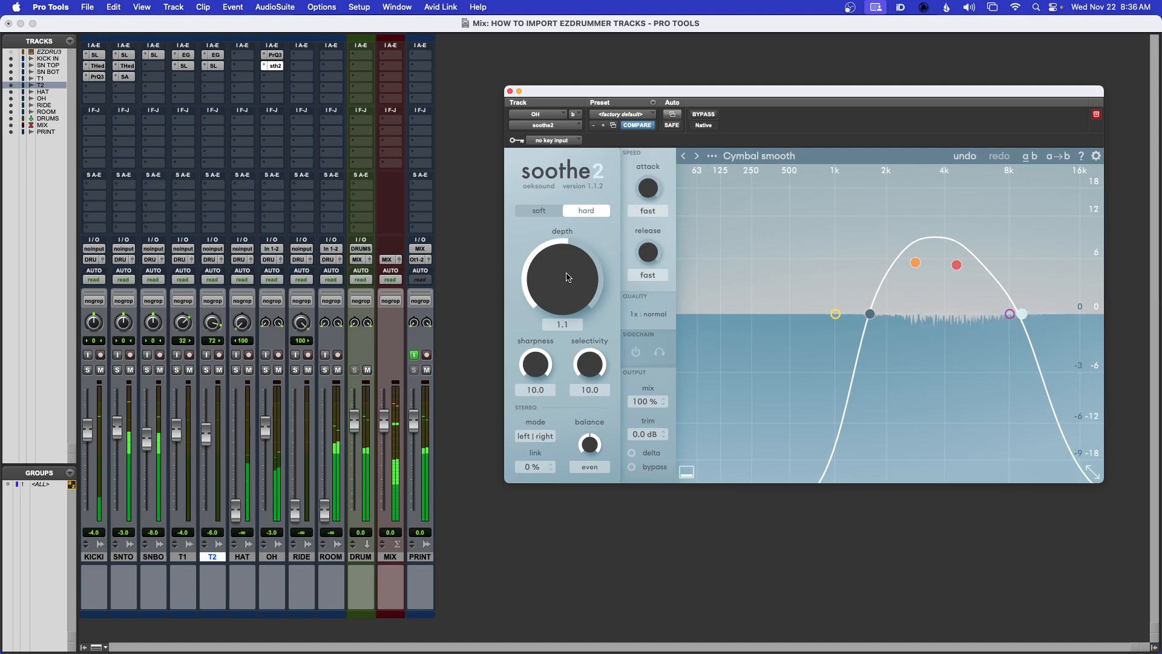
left_click(511, 92)
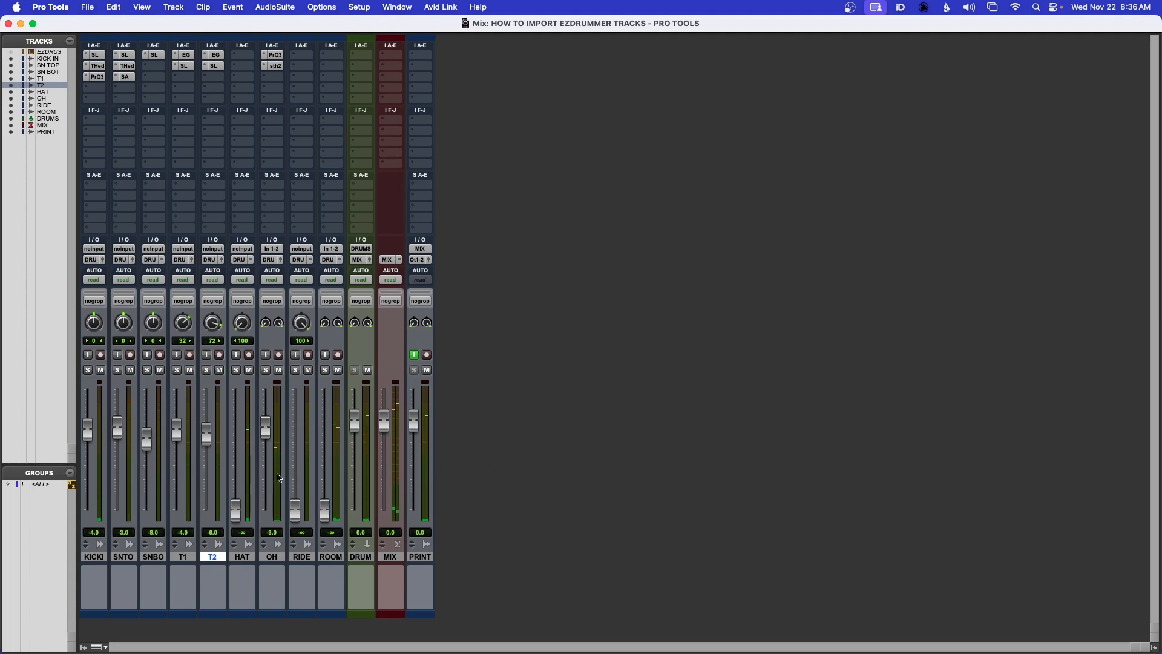
- Bring the HAT fader up to 0.0 dB and briefly audition HAT soloed while checking its waveform
left_click(236, 513, "alt")
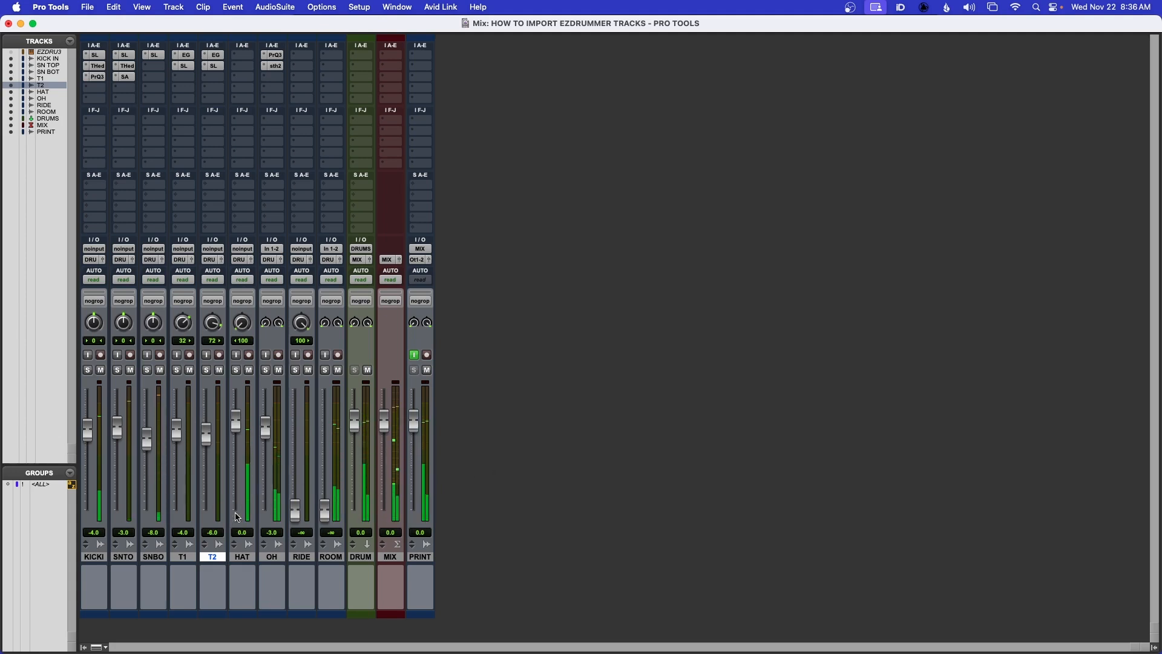
left_click(237, 371)
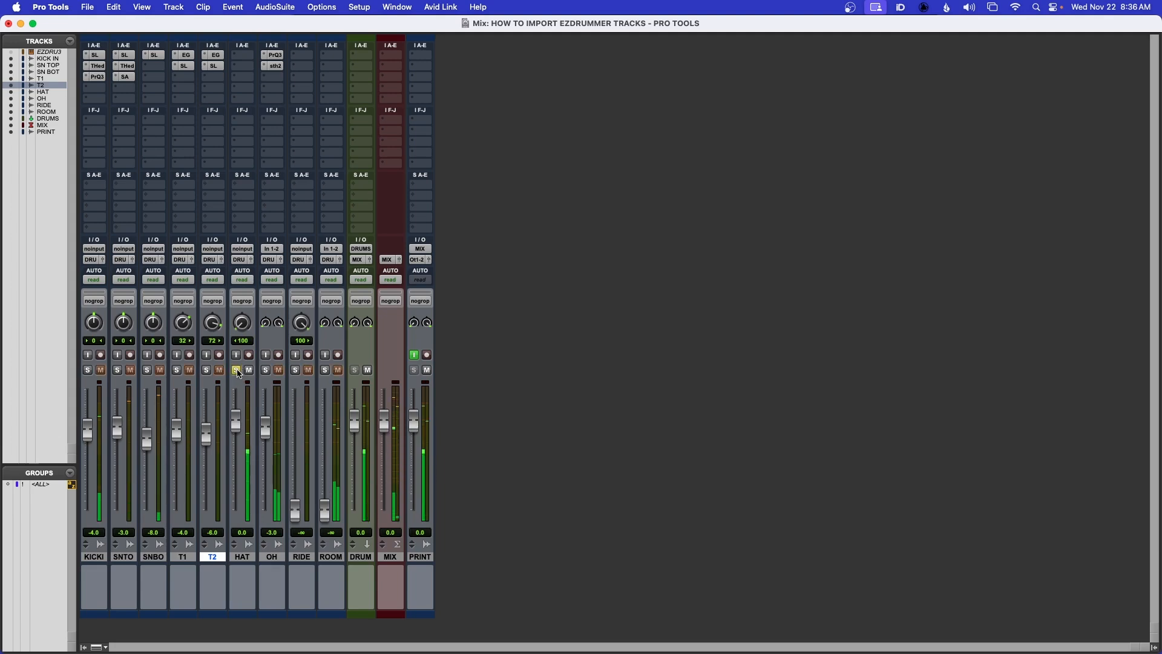
key("super+equal")
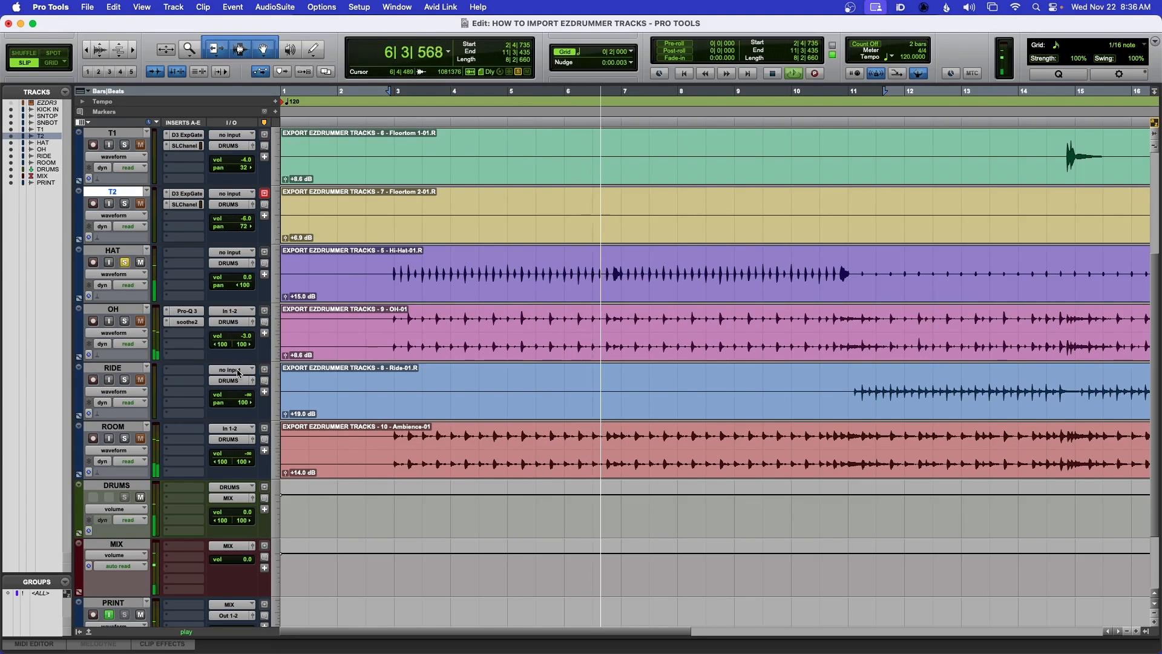
key("super+equal")
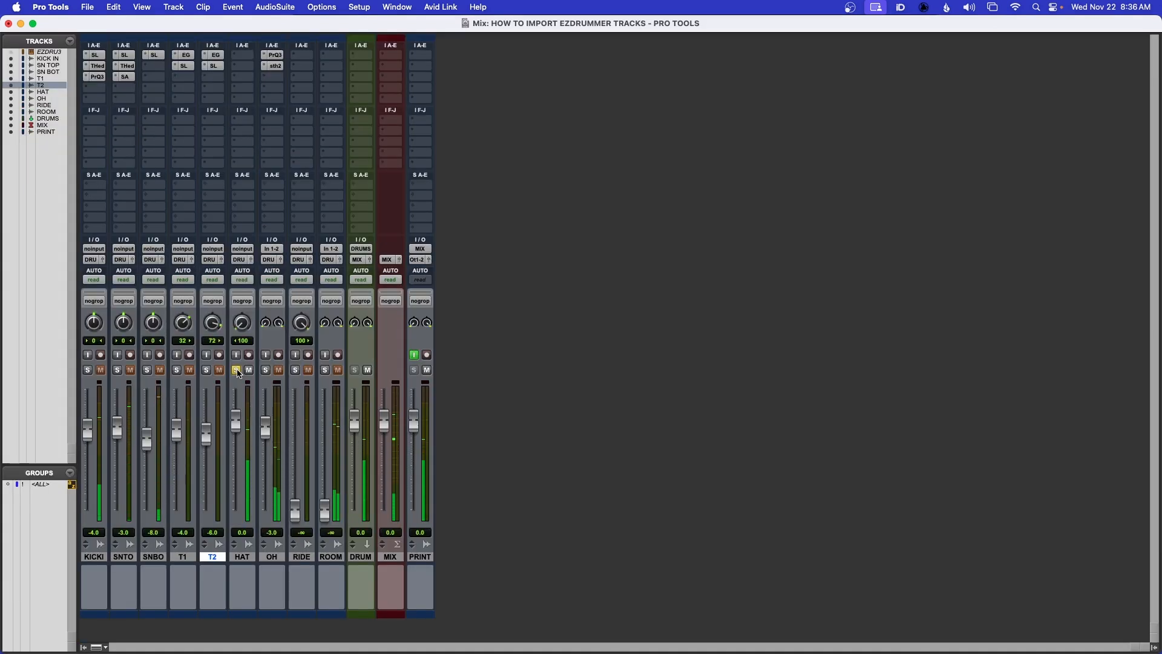
left_click(237, 371)
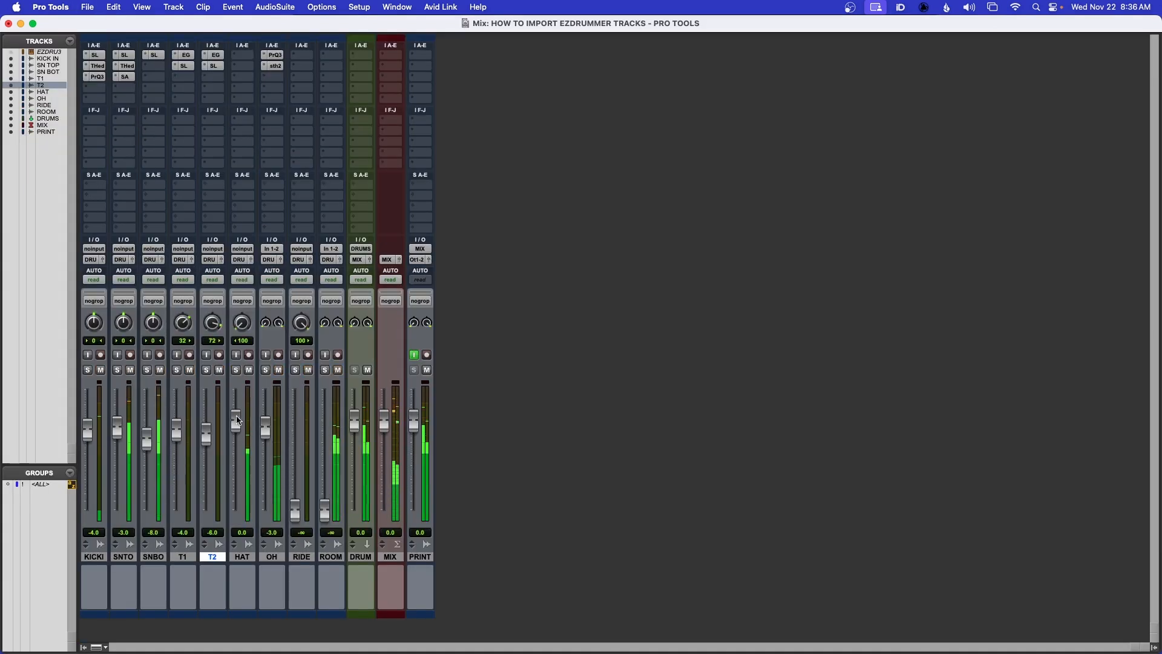
- Solo HAT and OH together, lower the HAT fader to -6.0 dB, and clear the solos
left_click(266, 370)
left_click(236, 370)
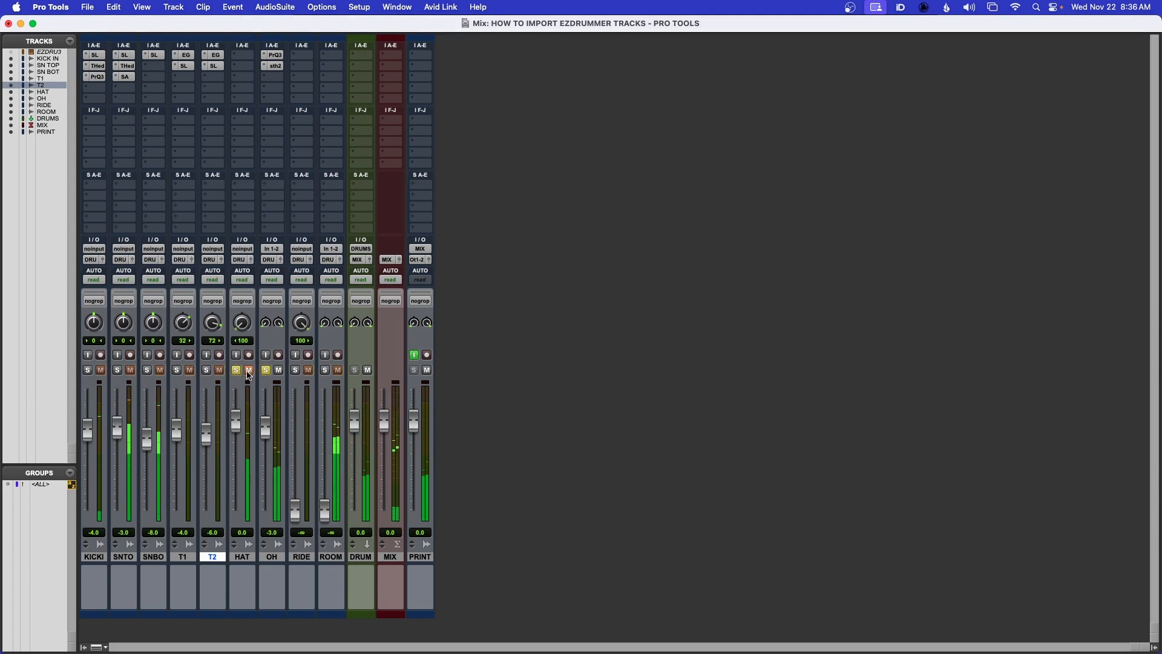
left_click_drag(235, 427, 235, 443)
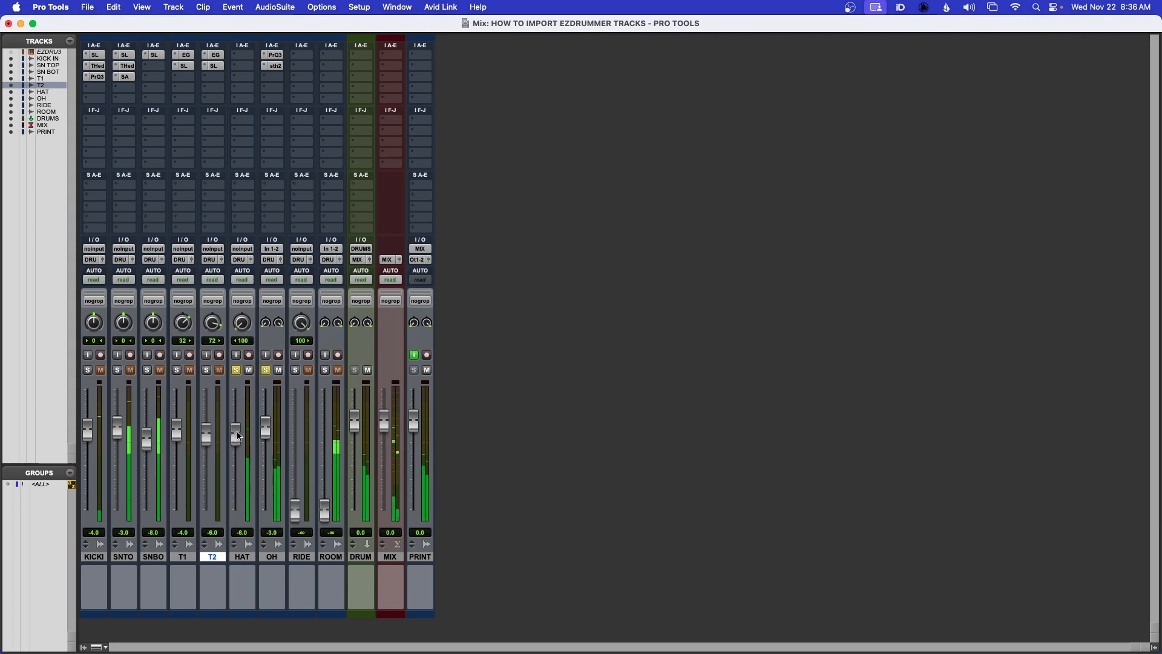
left_click(235, 370, "alt")
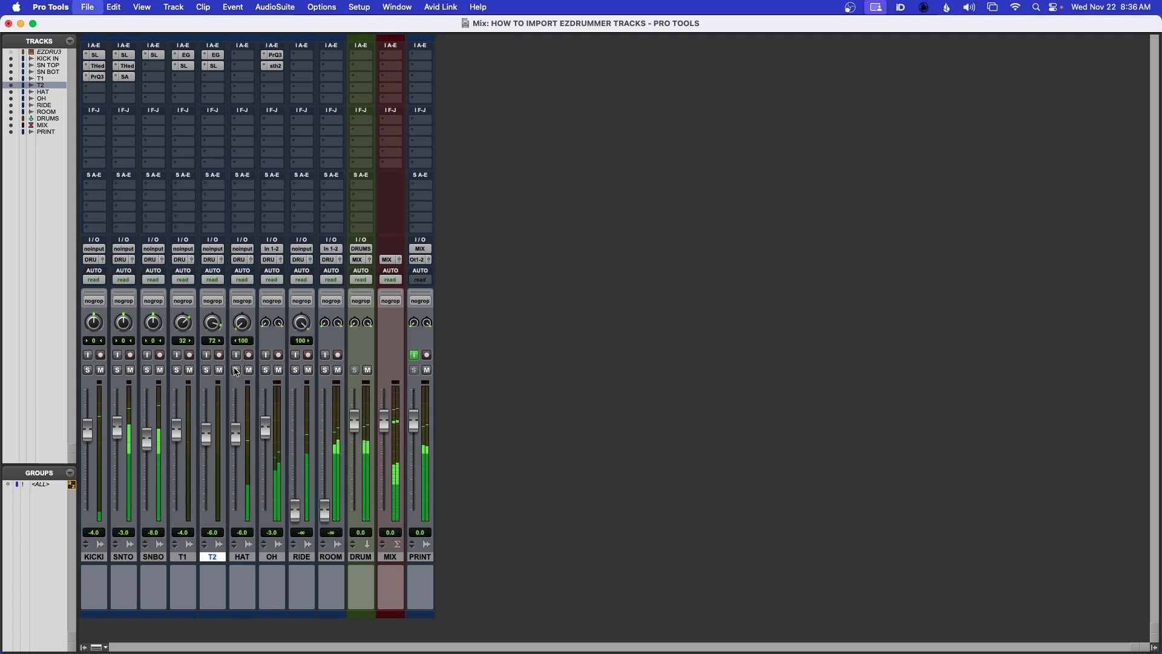
- Compare the mix with HAT muted and unmuted, and lower the HAT fader to -7.0 dB
left_click(250, 371)
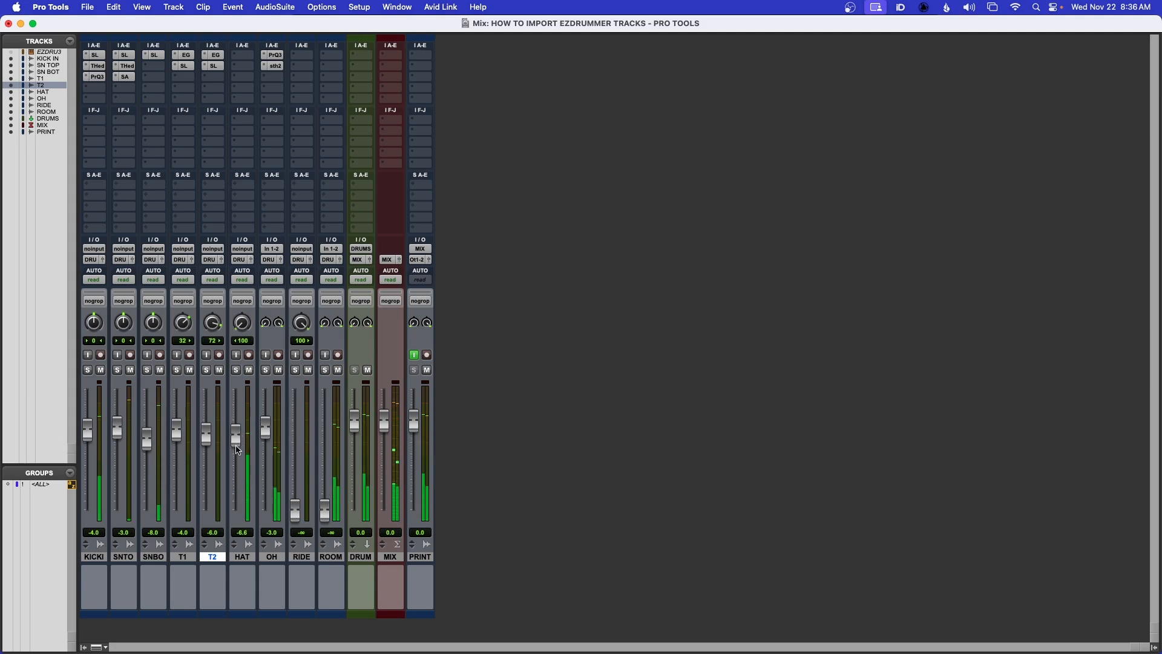
left_click_drag(238, 456, 239, 457)
left_click(249, 371)
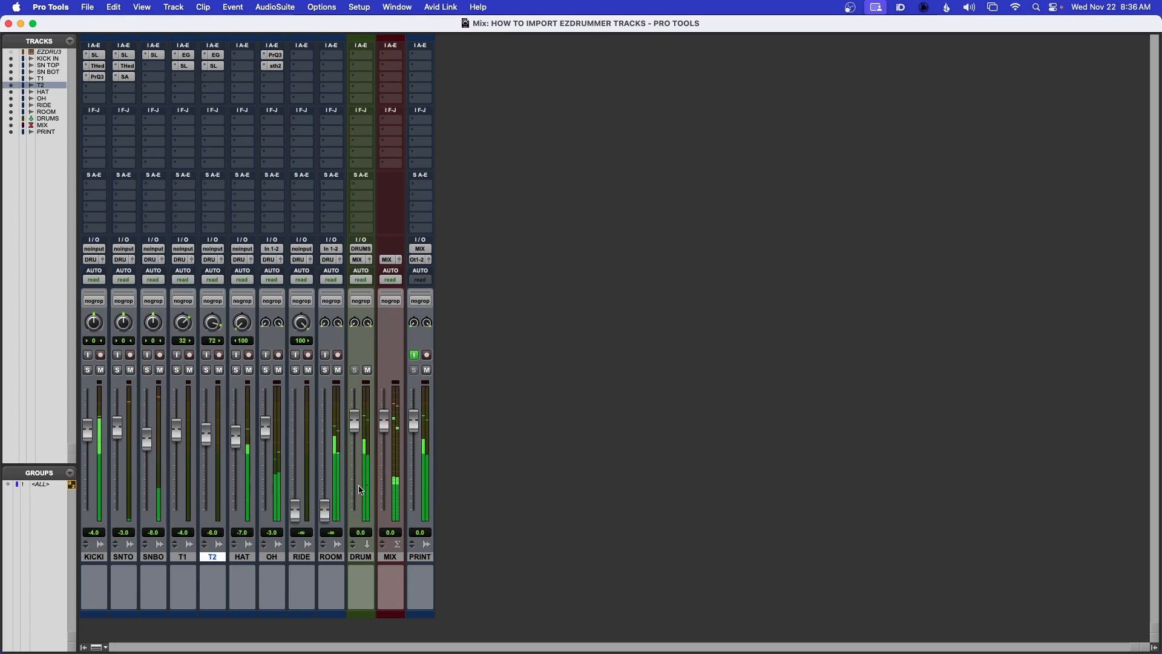
- Select the RIDE track and play the session from just before the ride pattern begins, ahead of bar 11
left_click(302, 557)
key("super+equal")
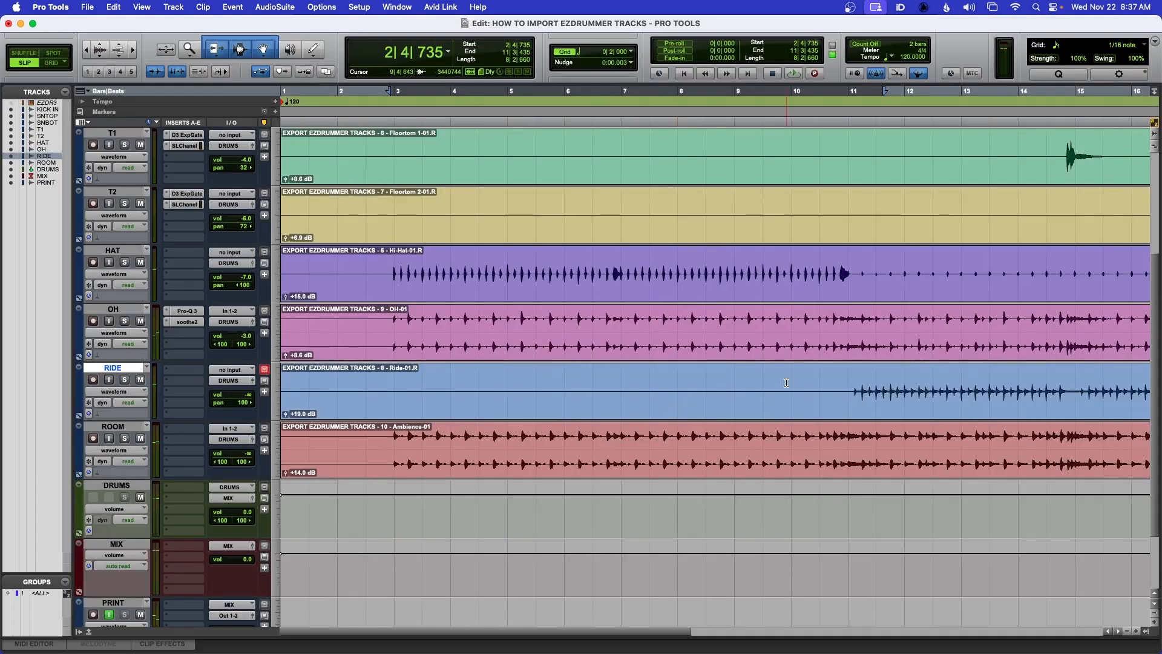
left_click(848, 379)
key("super+equal")
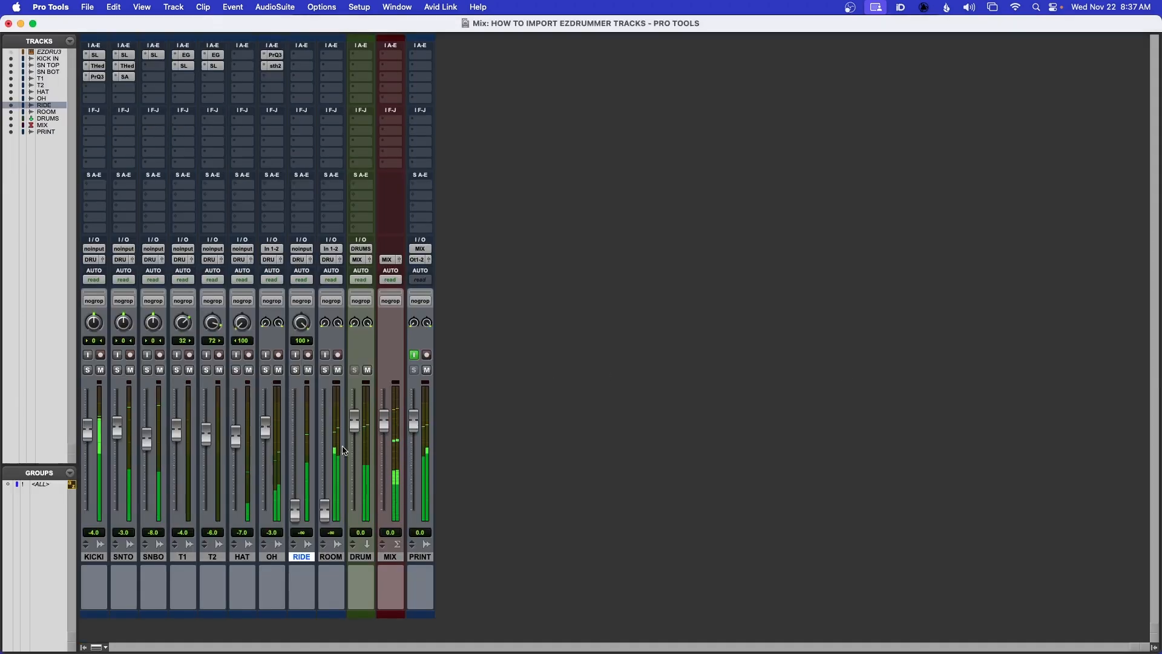
- Bring up the RIDE fader, compare the mix with RIDE muted and unmuted, and settle the fader at -8.0 dB
left_click(295, 510, "alt")
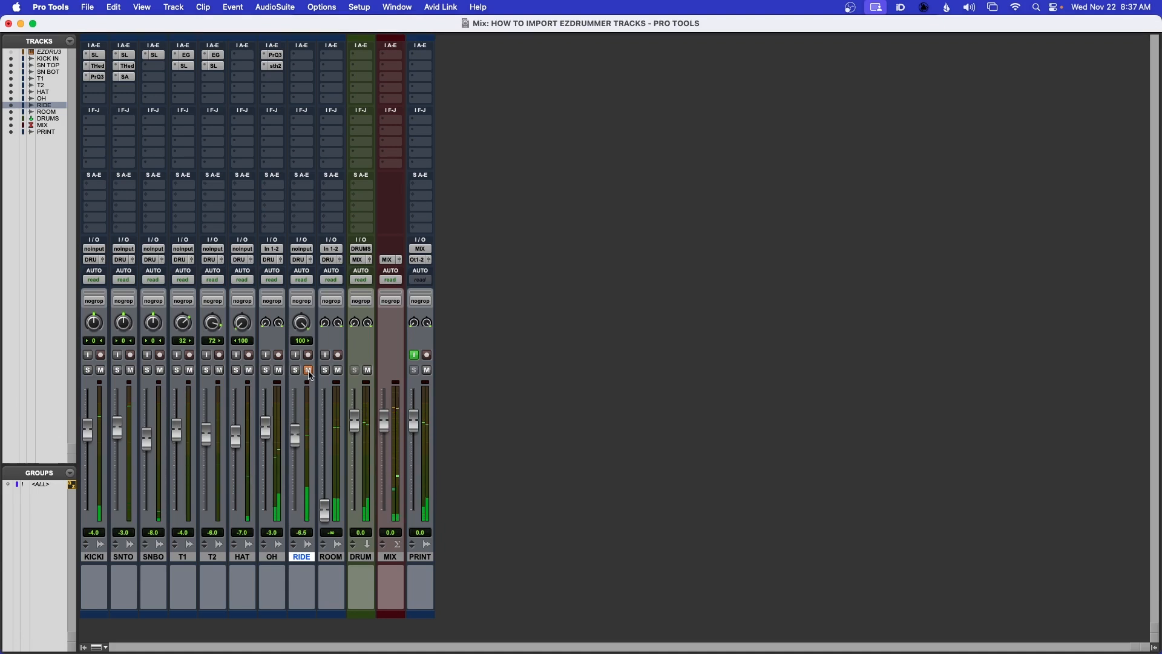
left_click_drag(295, 440, 295, 435)
left_click(308, 371)
left_click(309, 370)
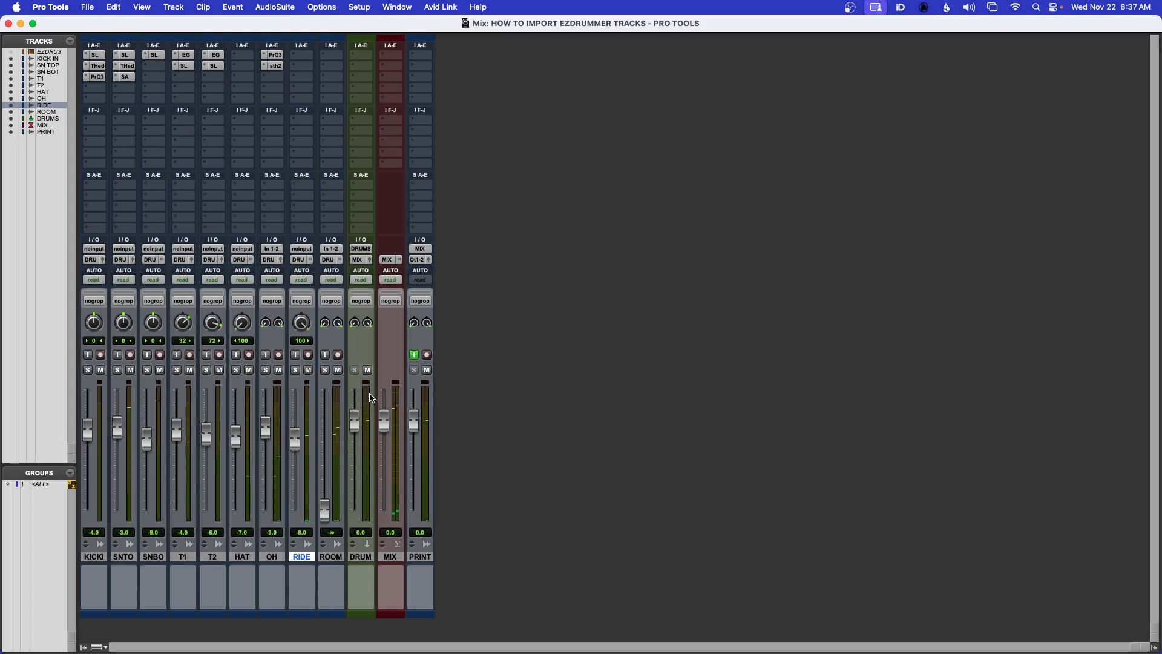
- Select the range on the HAT track from just before bar 3 to about bar 12 and play it
key("super+equal")
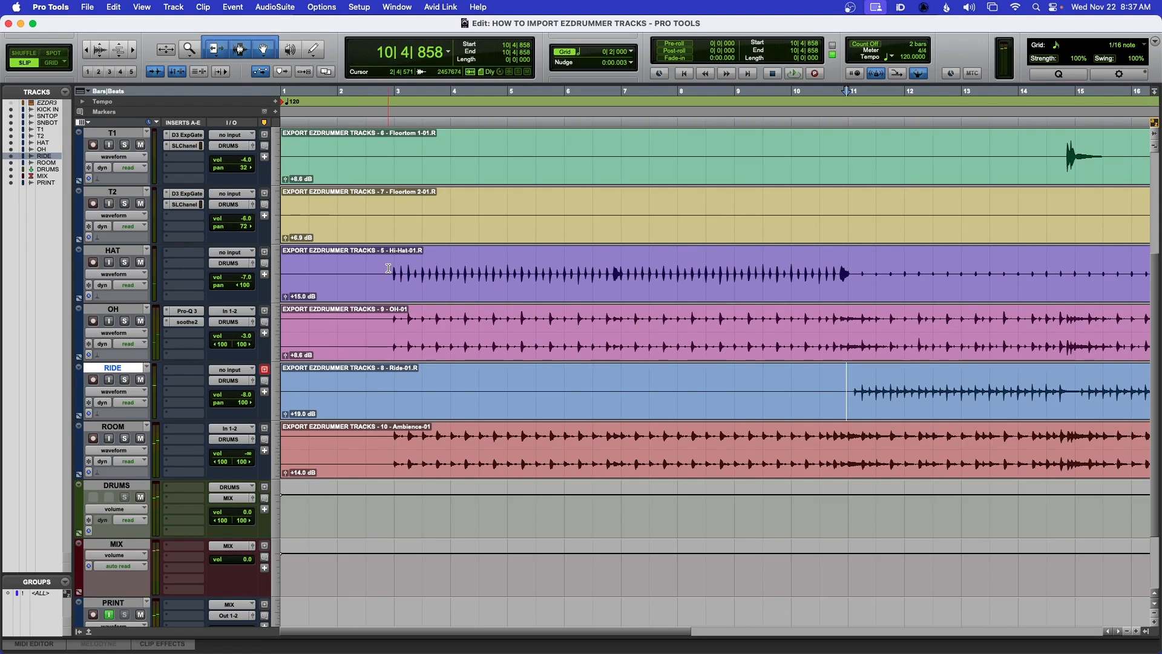
left_click_drag(389, 269, 911, 264)
key("super+equal")
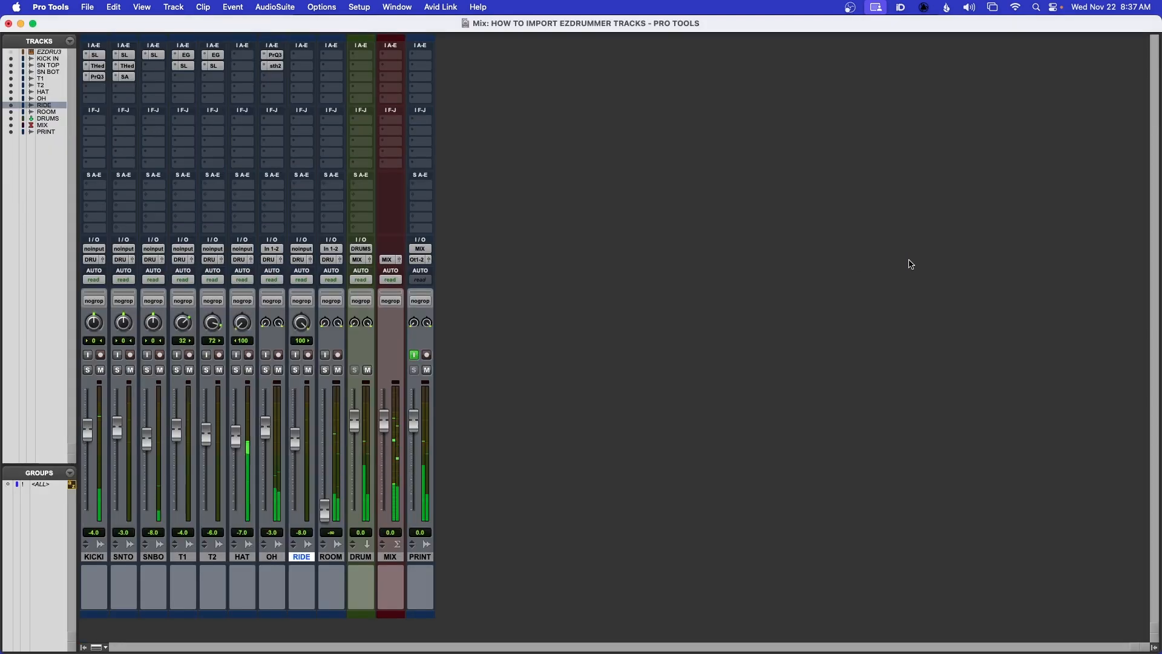
- Raise the ROOM fader to 0.0 dB, briefly solo ROOM, and lower its fader to about -11.8 dB
left_click(324, 512, "alt")
left_click(325, 370)
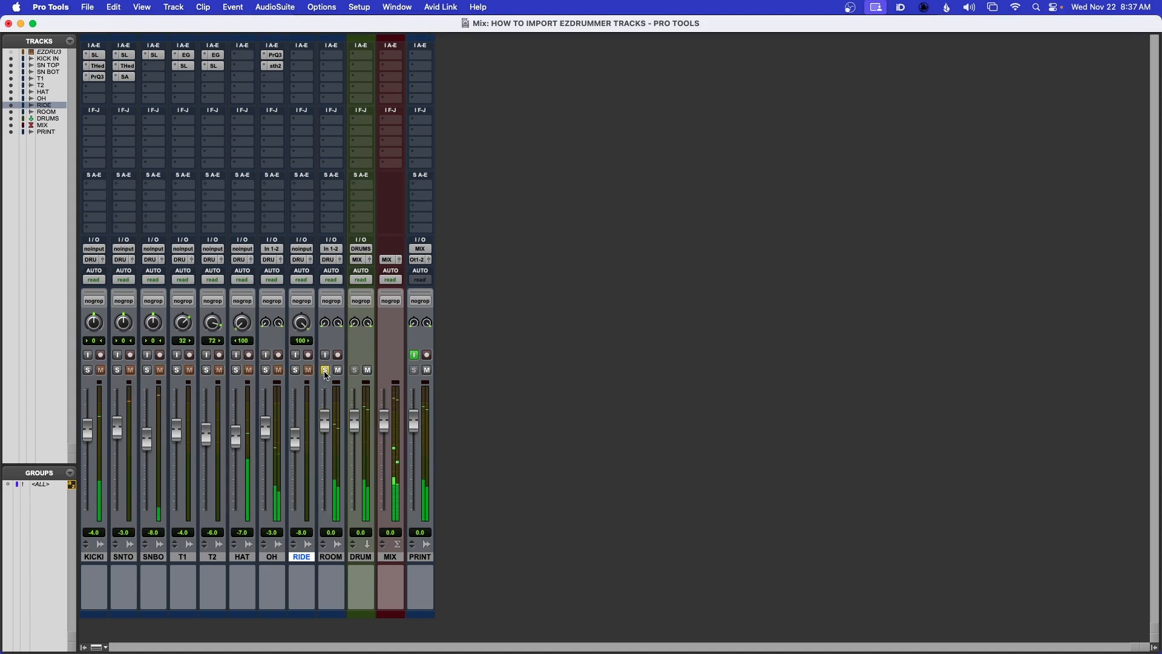
left_click(326, 370)
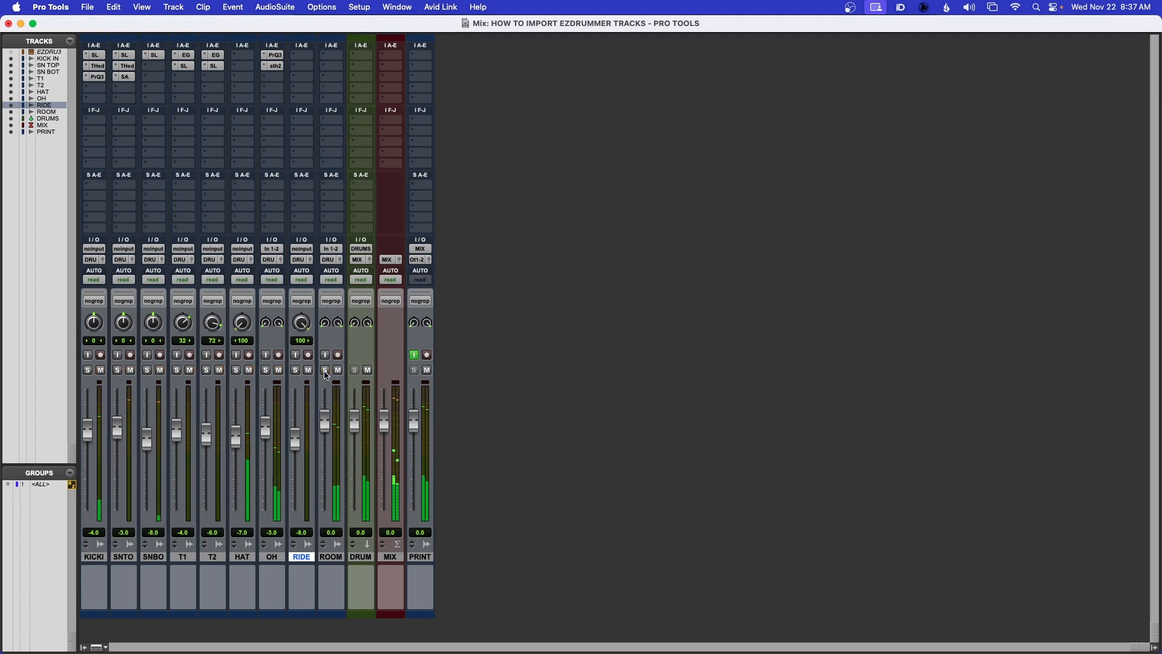
left_click_drag(325, 424, 327, 452)
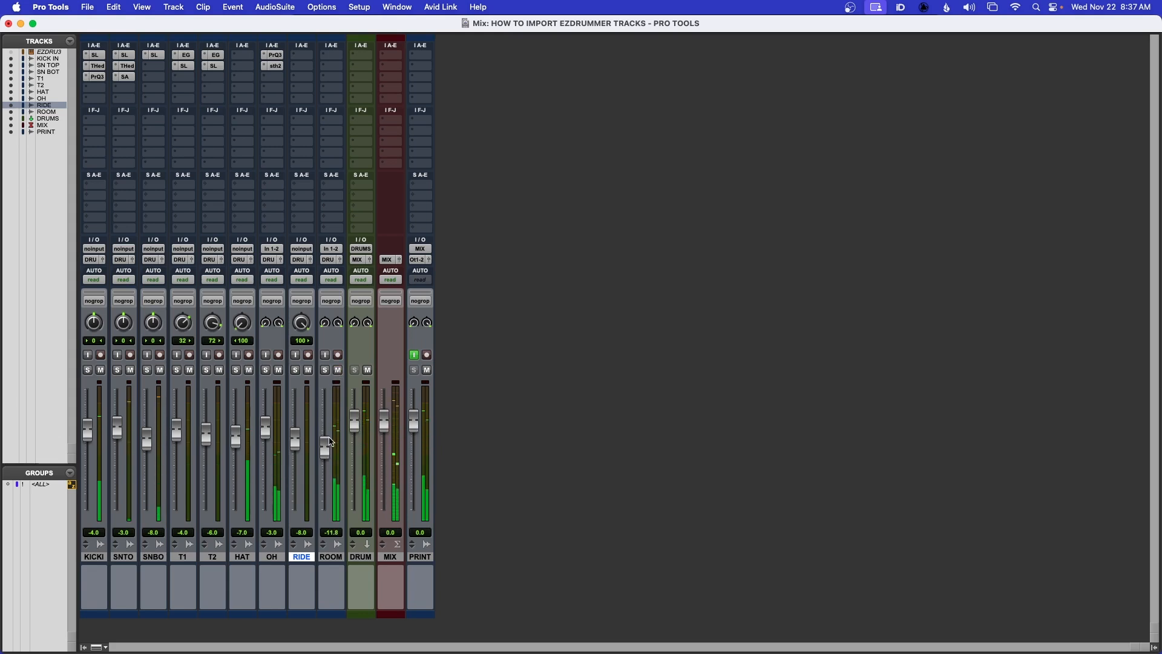
- Lower the ROOM fader to -13.0 dB and compare the playing mix with ROOM muted and unmuted
left_click_drag(331, 442, 328, 454)
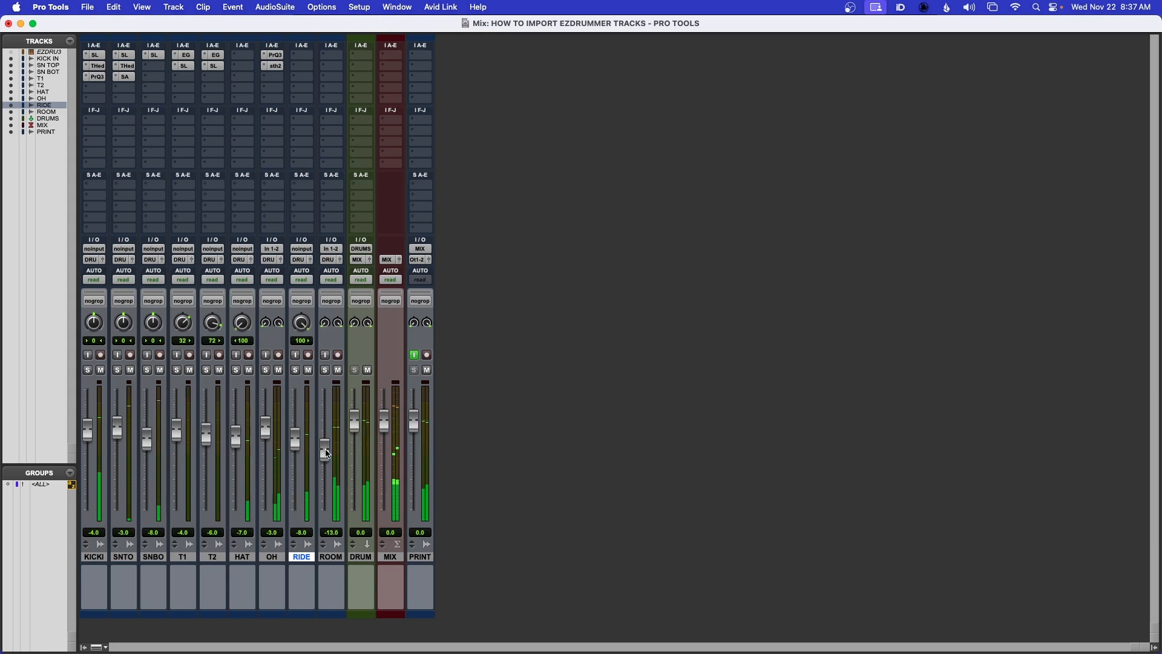
left_click(338, 370)
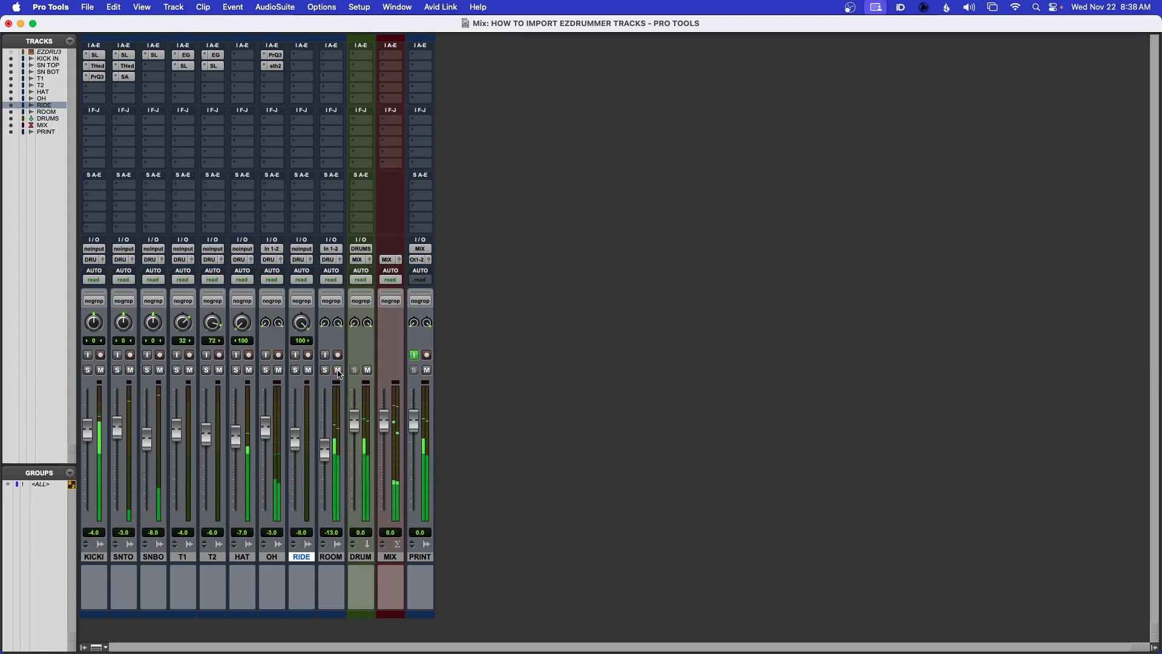
left_click(338, 370)
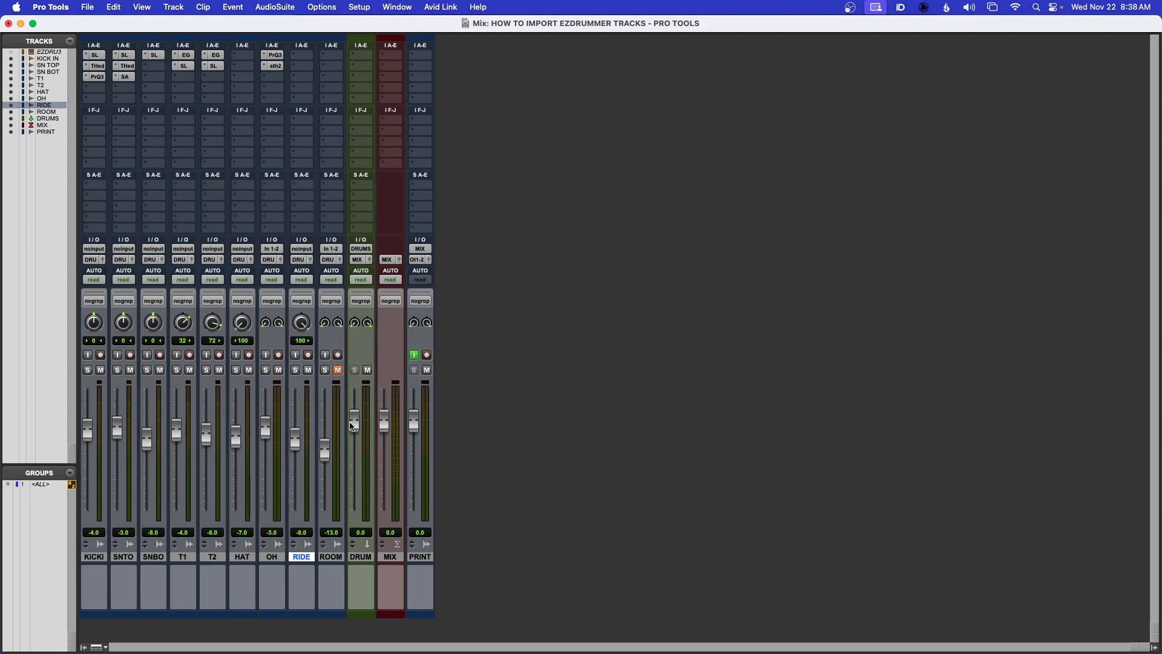
key("space")
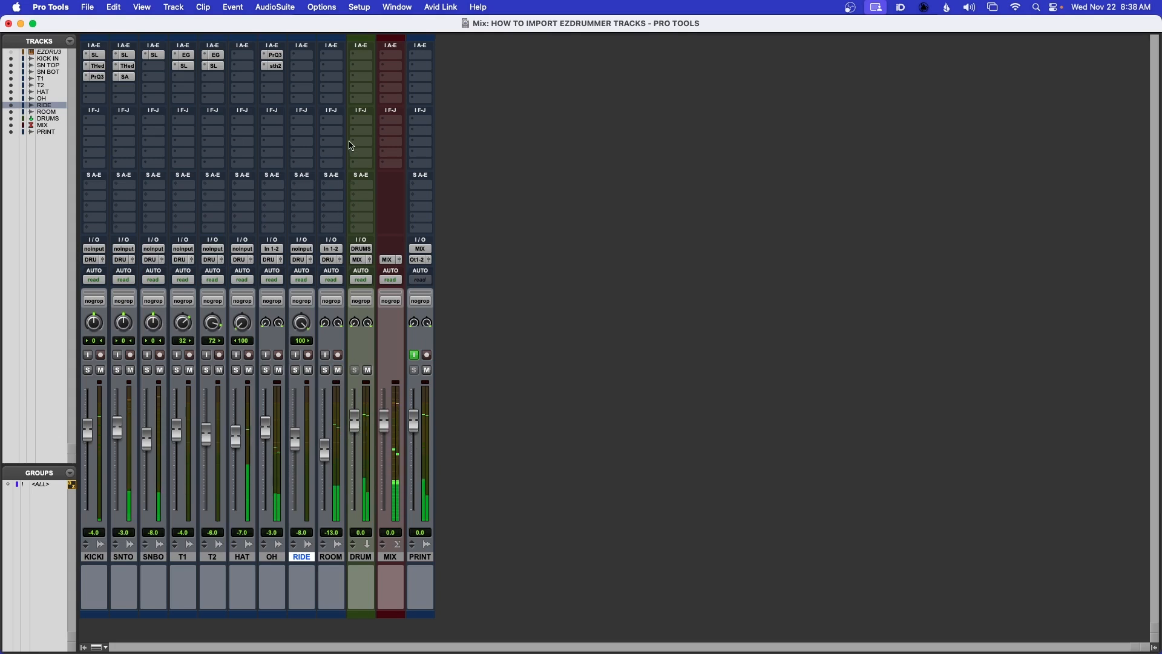
key("space")
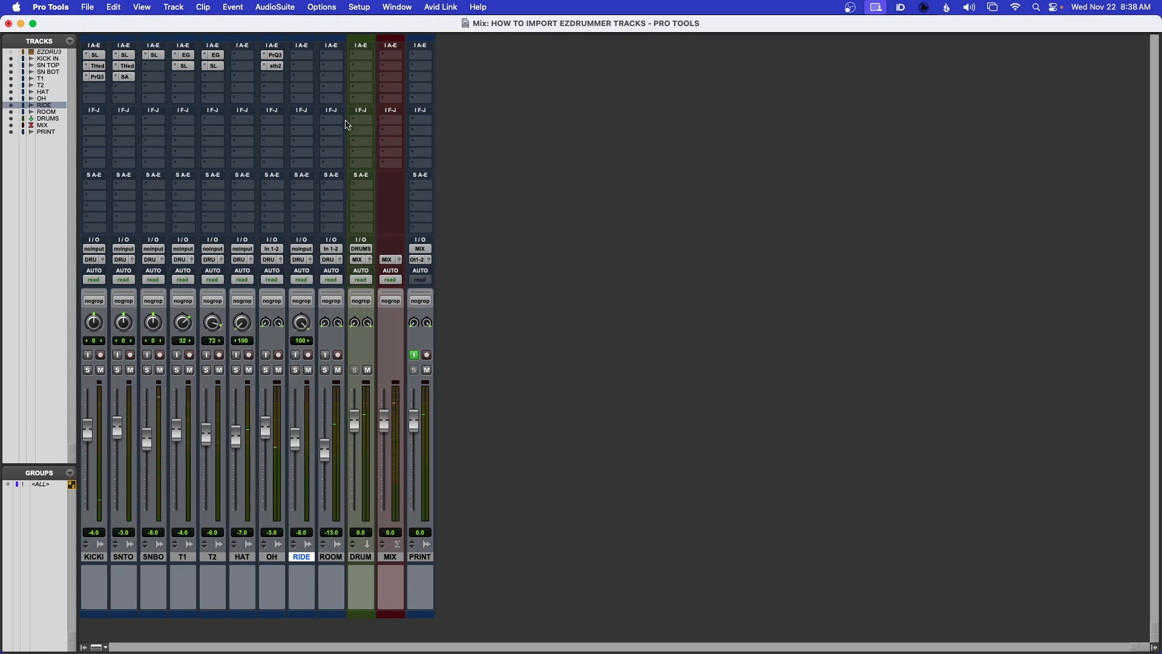
- Insert the CLA-76 compressor on ROOM, load the Blacky preset Rock My Room, and set Analog to Off
left_click(334, 57)
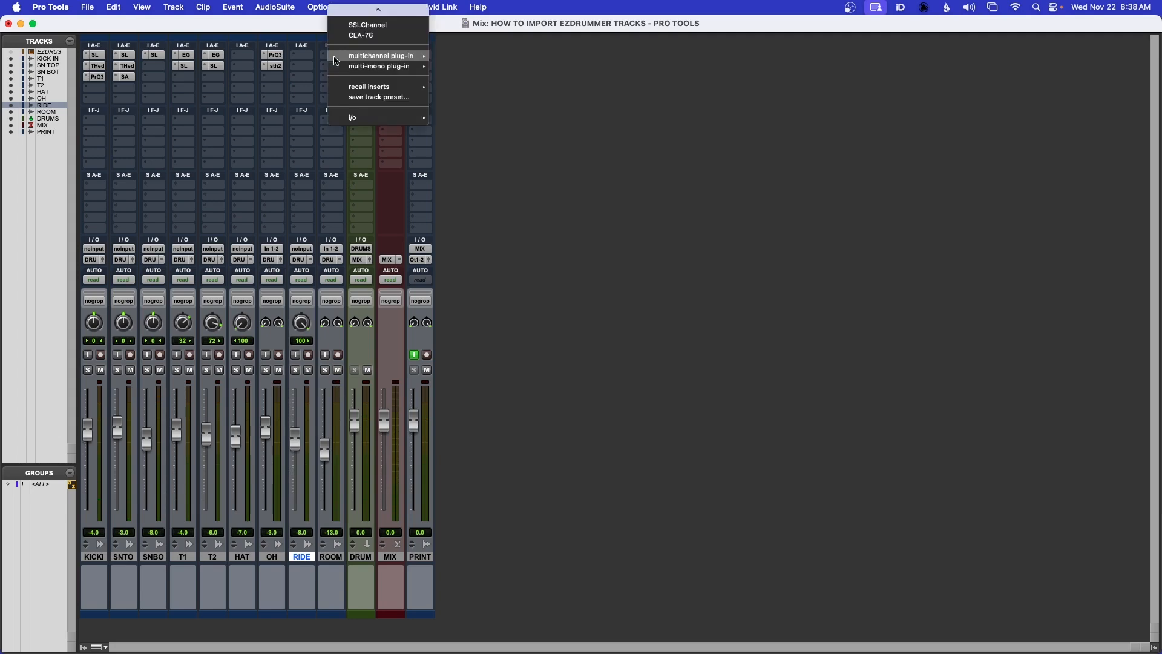
mouse_move(334, 56)
left_click(361, 35)
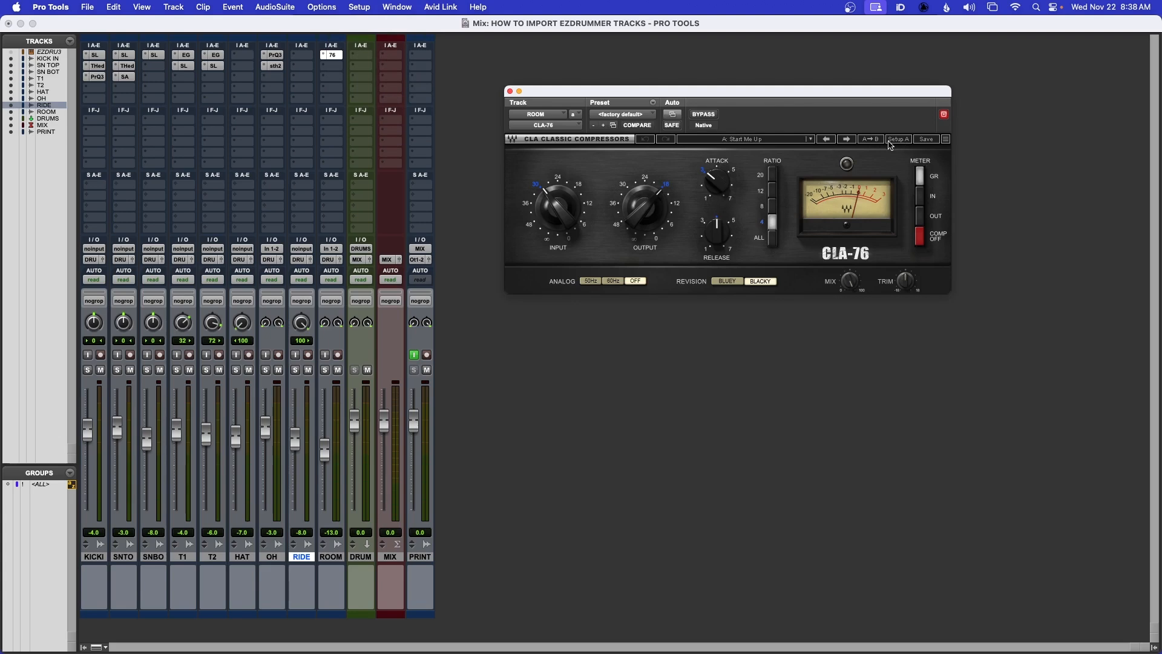
left_click(776, 143)
mouse_move(860, 308)
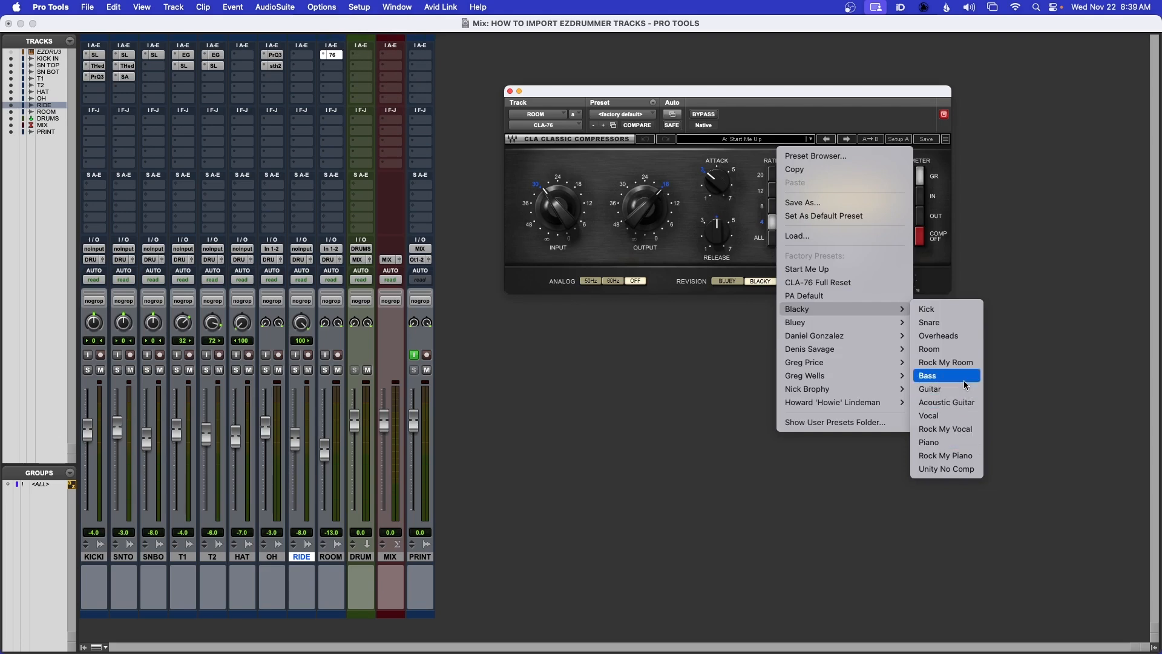
left_click(959, 362)
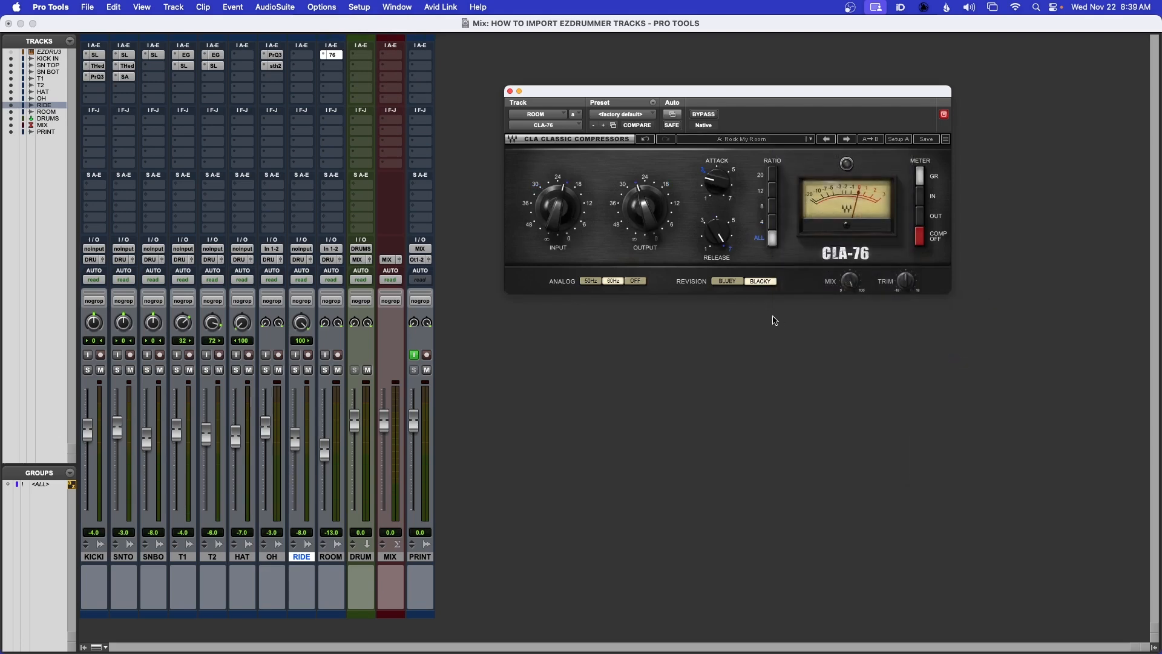
left_click(635, 282)
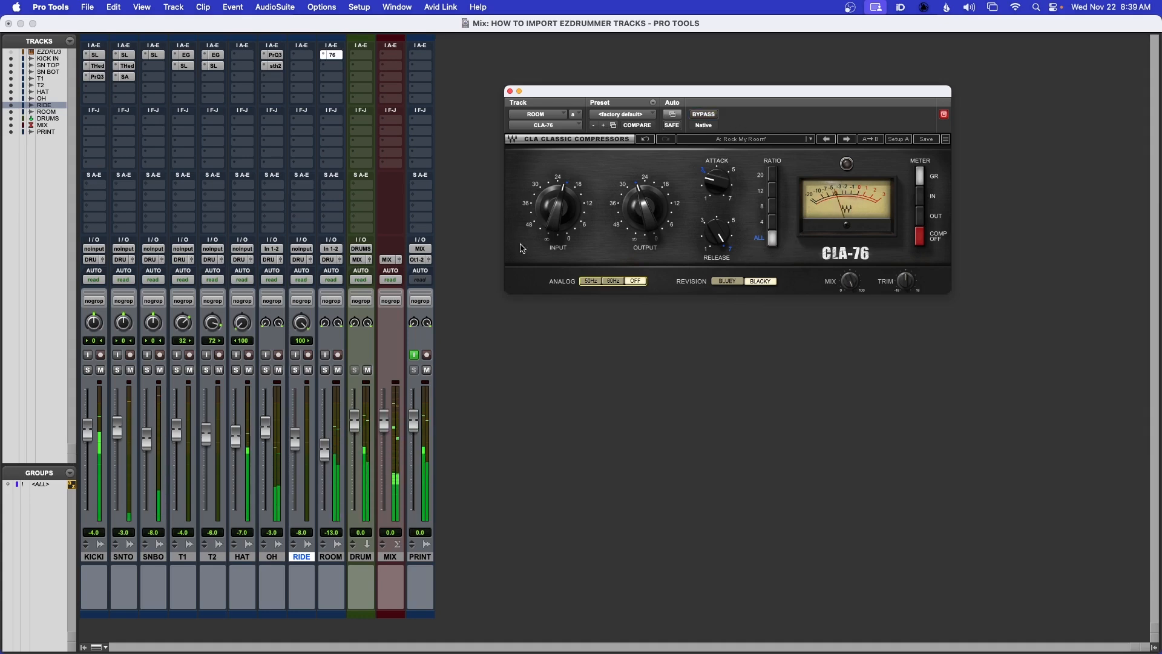
- Compare ROOM with the CLA-76 bypassed and active, both soloed and in the full mix, and close the plug-in
left_click(325, 370)
left_click(704, 114)
left_click(704, 115)
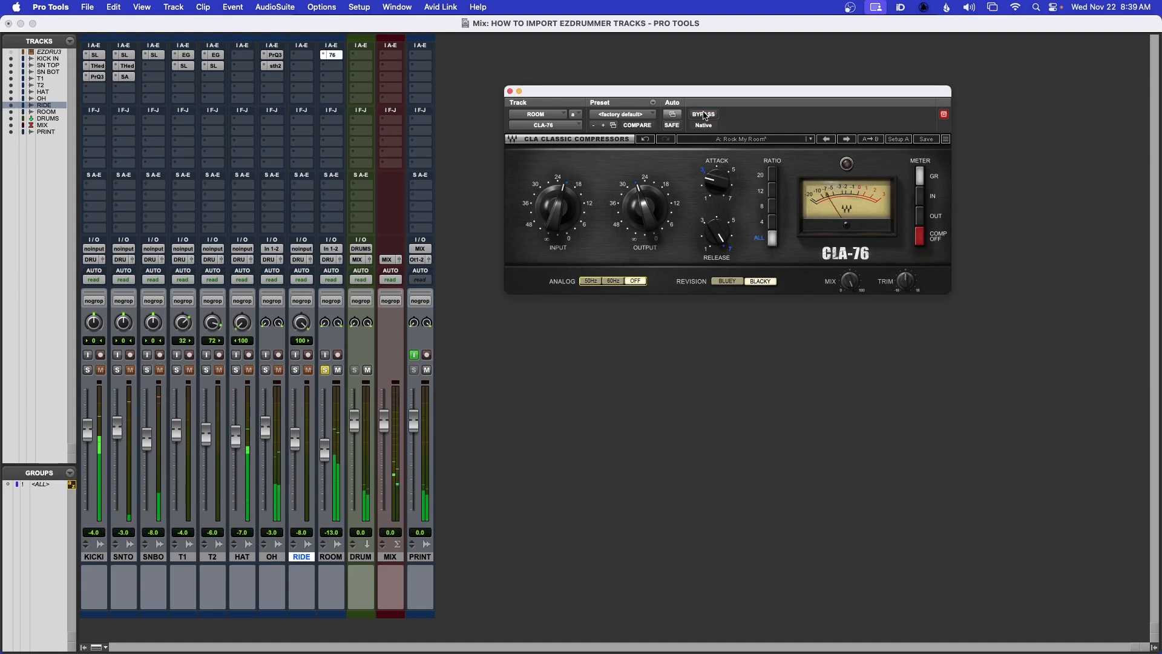
left_click(325, 370)
left_click(707, 115)
left_click(710, 116)
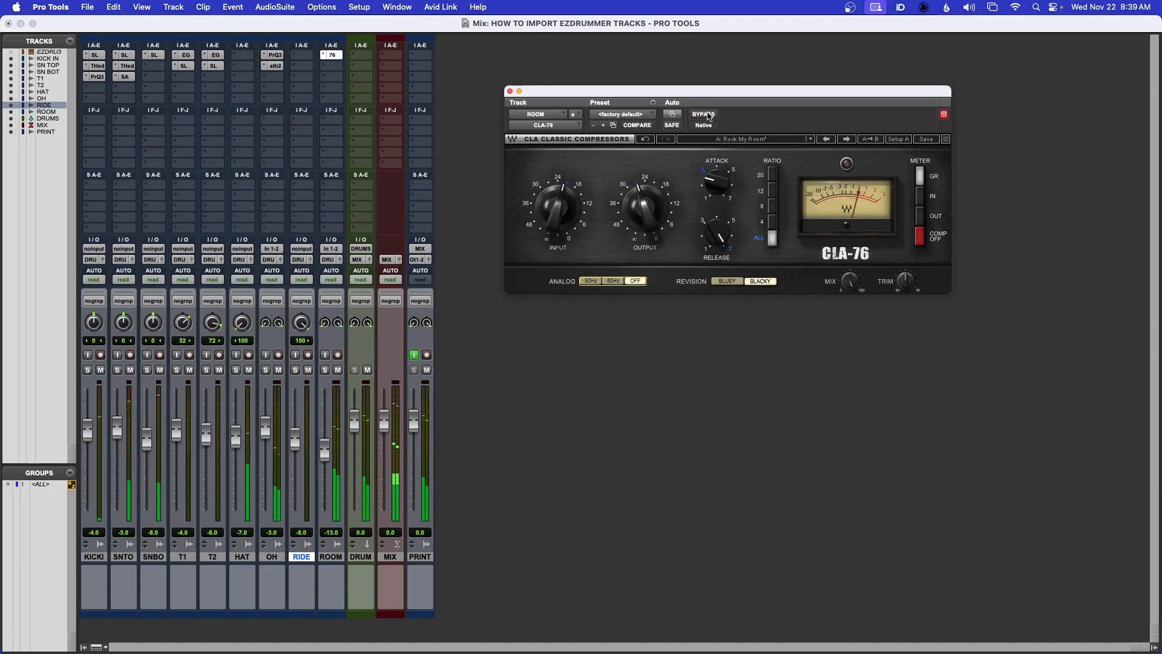
left_click(708, 115)
left_click(705, 115)
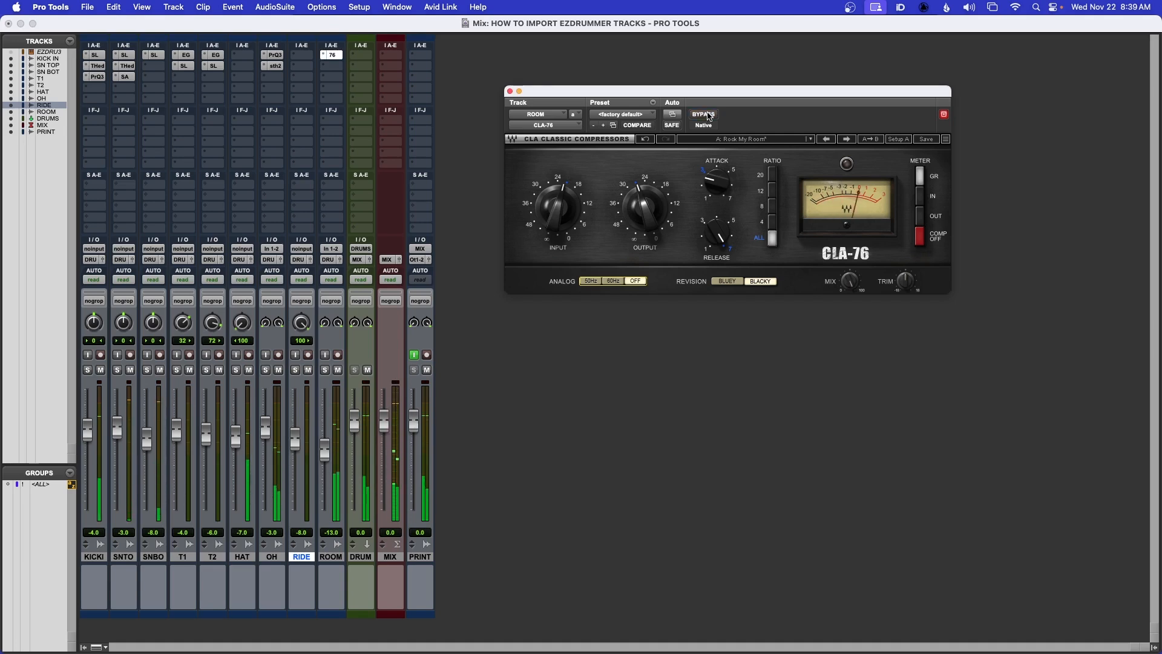
left_click(510, 92)
- Insert the multichannel FabFilter Pro-Q 3 equalizer in the second insert slot of the ROOM track
left_click(341, 72)
mouse_move(340, 68)
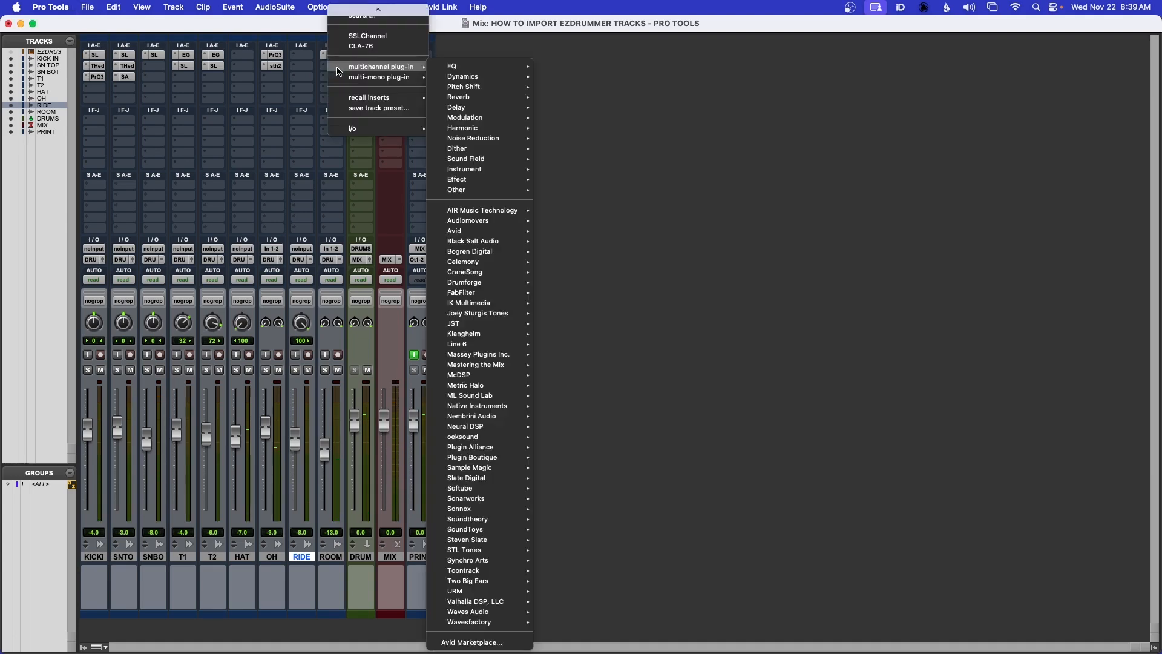
mouse_move(484, 231)
mouse_move(514, 293)
left_click(577, 314)
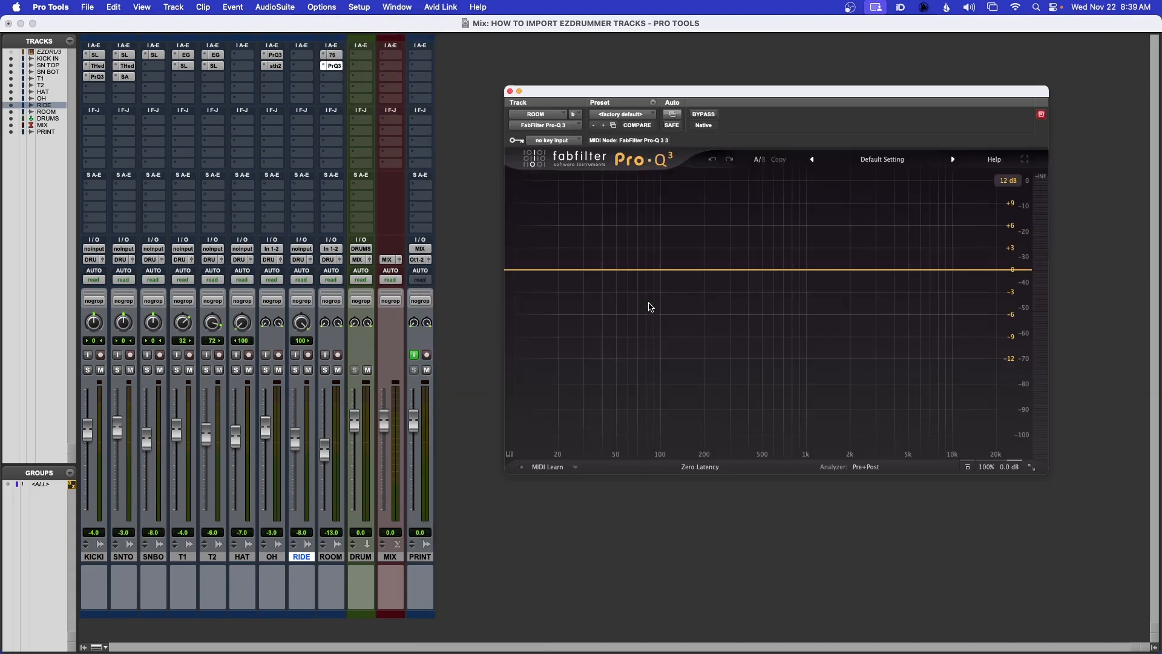
- Add a low cut to the ROOM EQ at about 103 Hz with an 18 dB/oct slope and compare it off and on
double_click(518, 270)
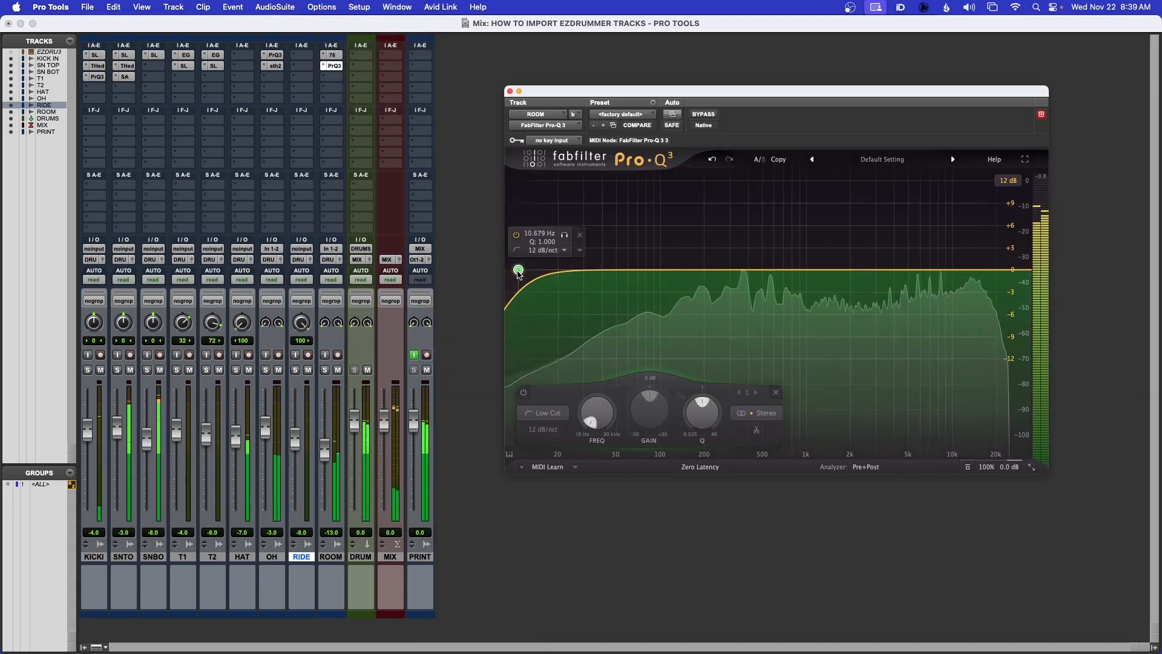
left_click(525, 253)
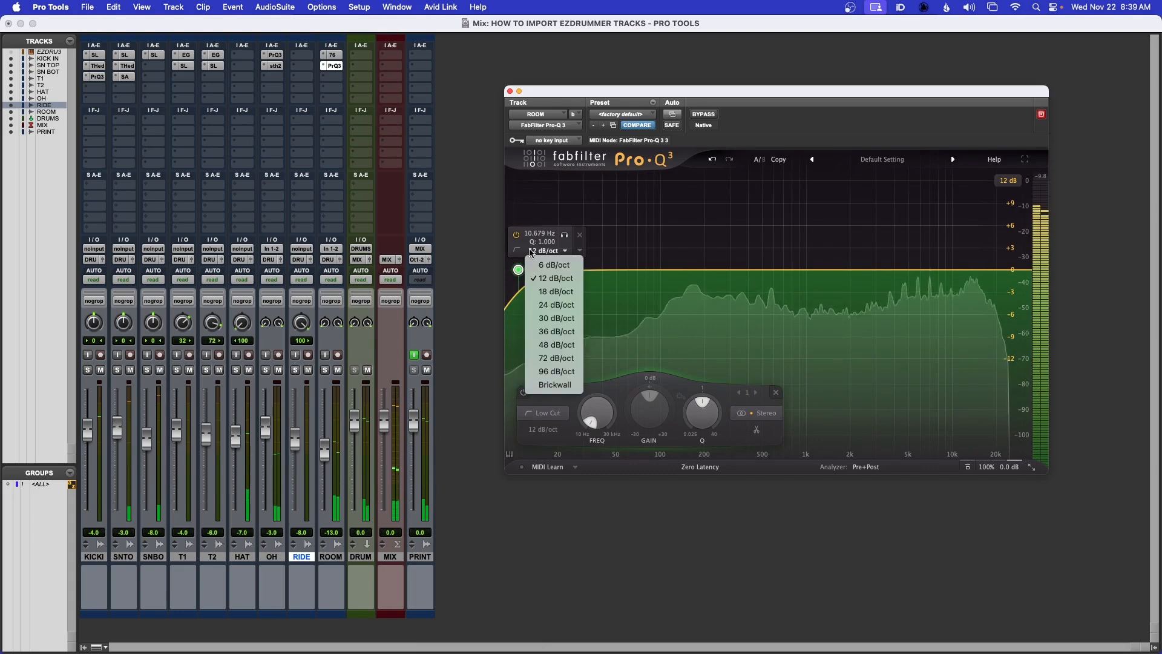
left_click(538, 286)
left_click_drag(518, 270, 663, 269)
left_click(631, 233)
left_click(631, 234)
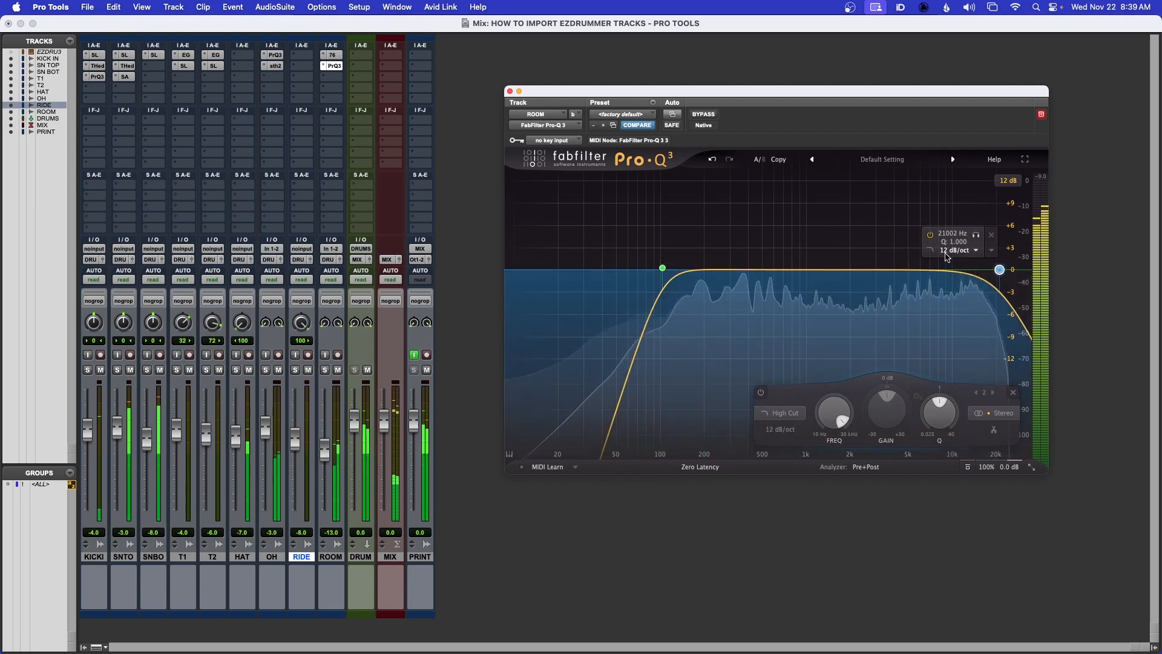
- Set the high cut on the ROOM EQ to an 18 dB/oct slope and lower its frequency to about 10 kHz
left_click(956, 250)
left_click(951, 290)
left_click_drag(1000, 269, 955, 274)
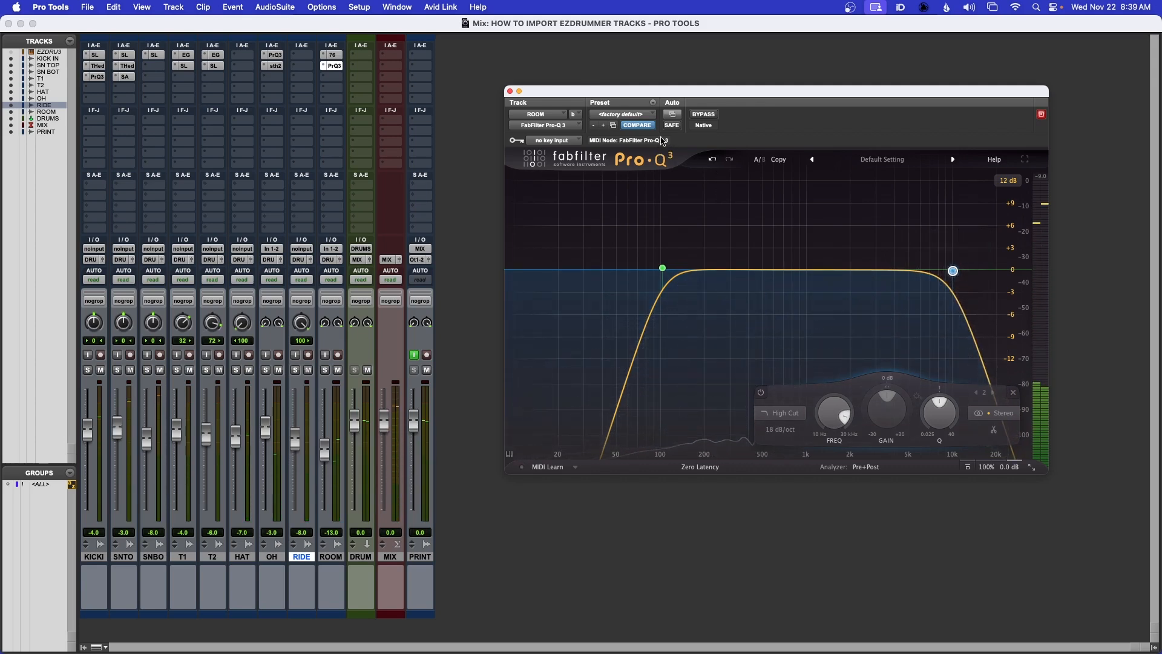
- Bypass the ROOM track's Pro-Q 3, listen with ROOM muted, soloed and in the mix, and reactivate the EQ
left_click(703, 115)
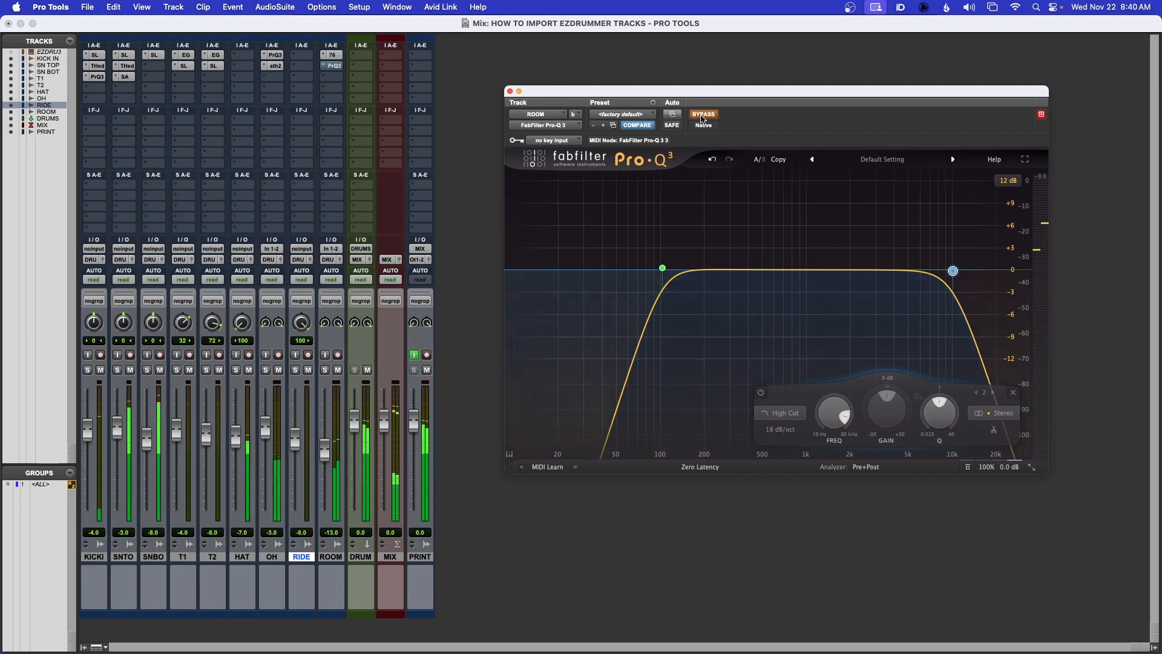
left_click(509, 91)
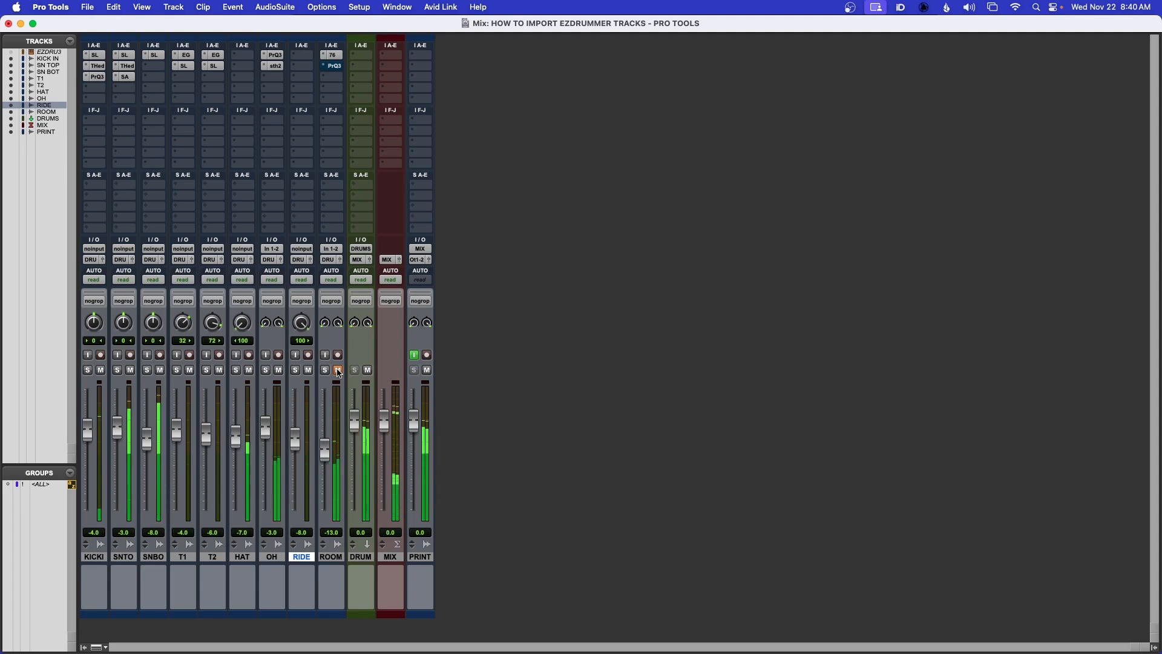
left_click(338, 370)
left_click(326, 370)
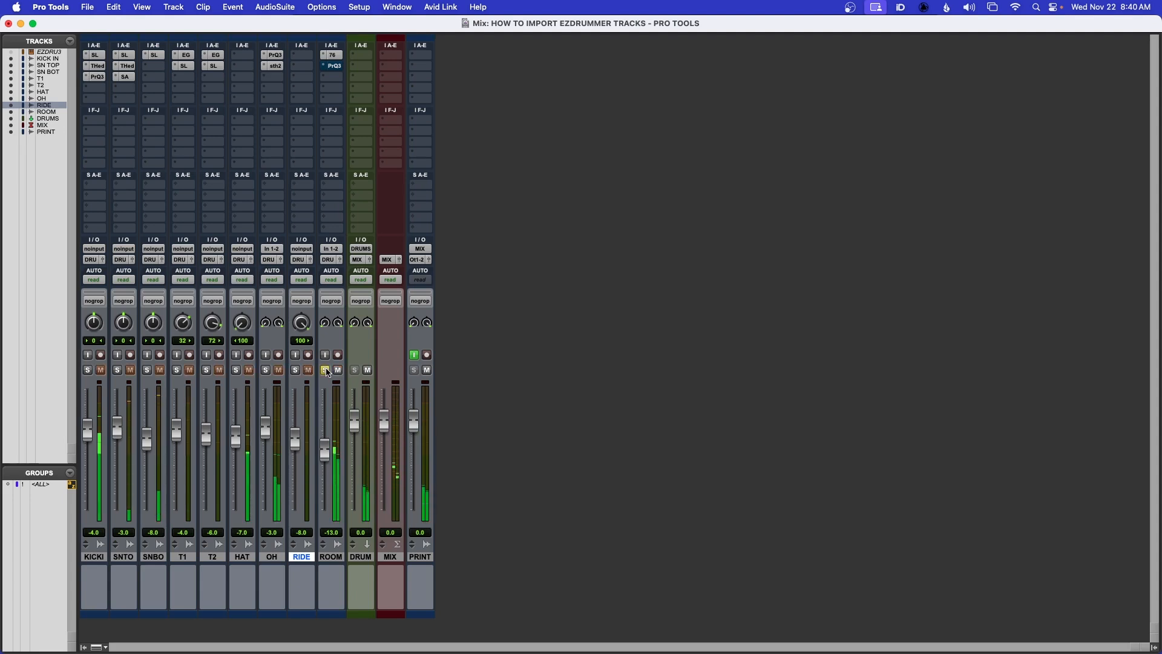
left_click(326, 370)
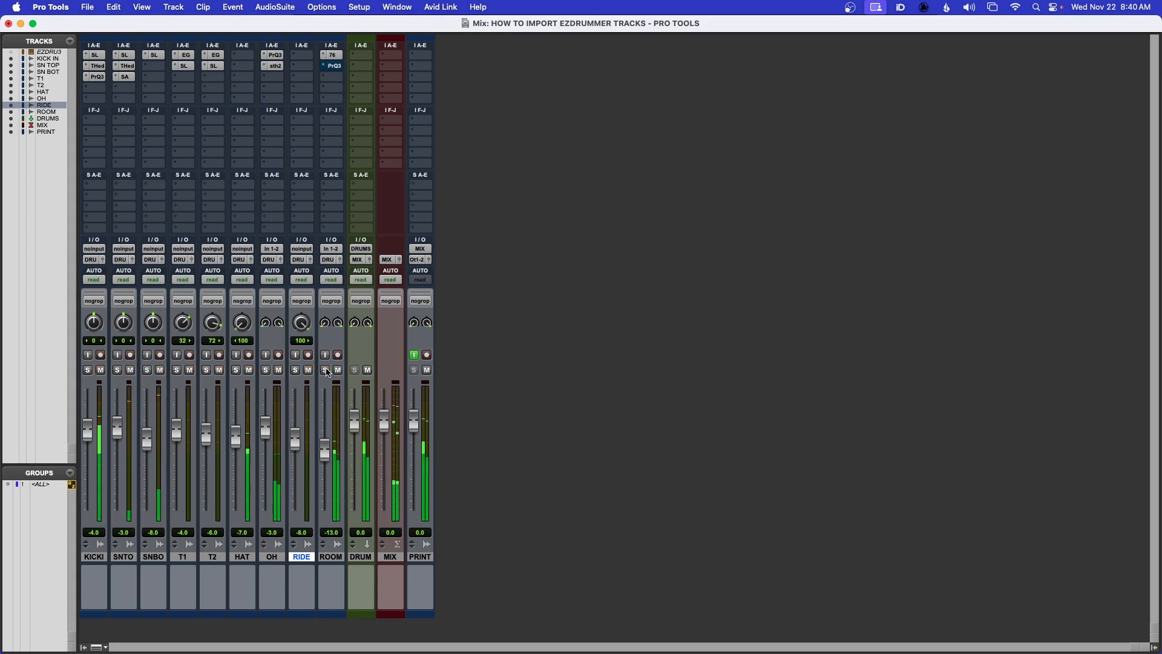
left_click(335, 66, "super")
- Reopen the ROOM EQ and add a narrow bell band at about 202 Hz with a Q of about 9.2
left_click(335, 66)
left_click_drag(603, 94, 558, 87)
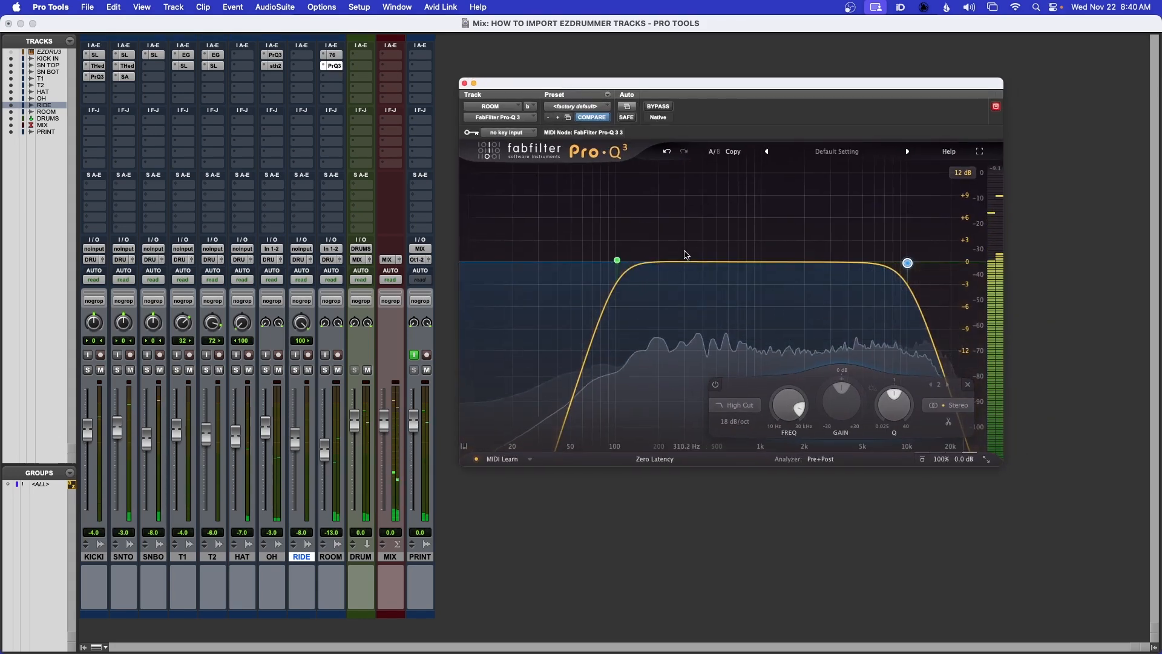
left_click(667, 262)
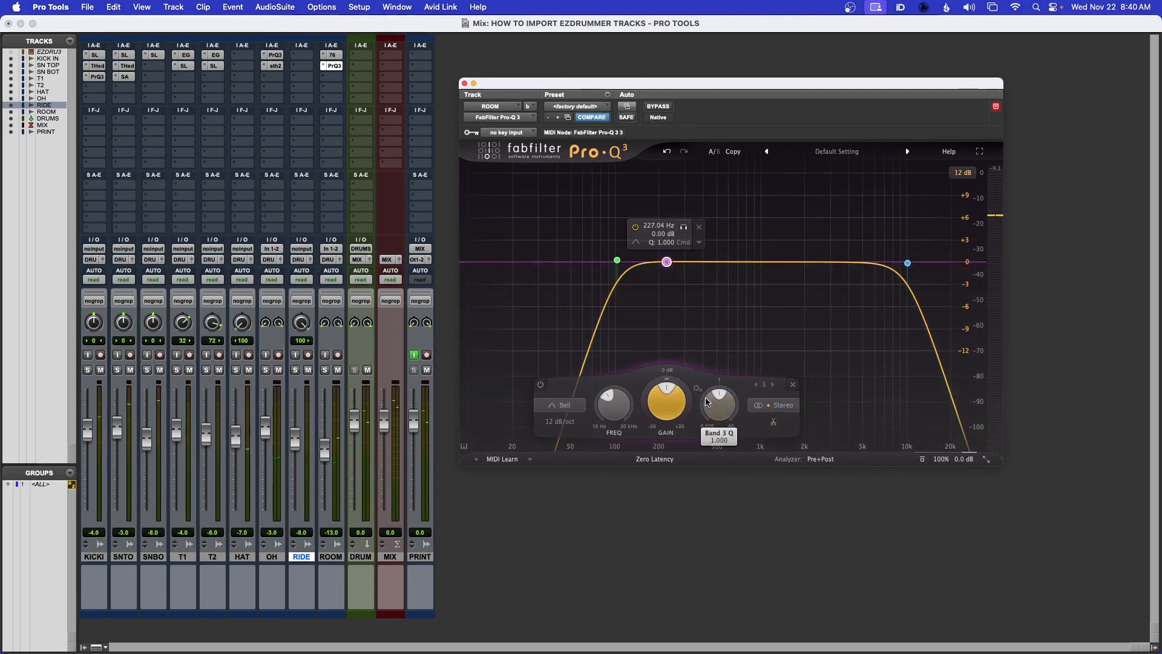
left_click_drag(730, 397, 736, 361)
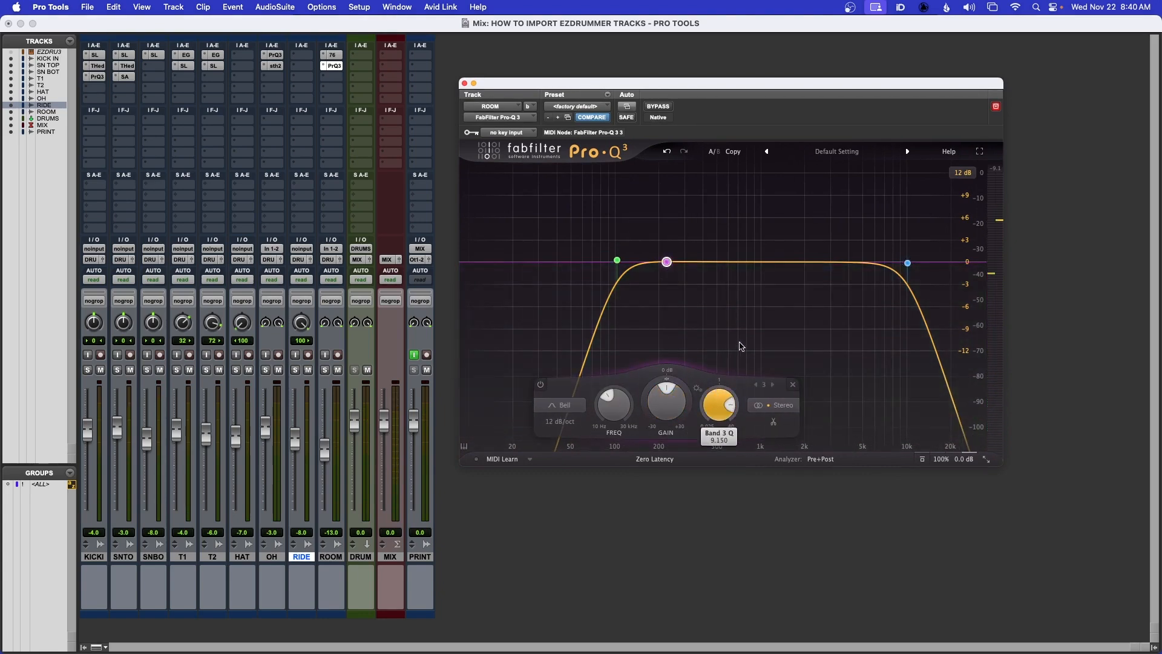
mouse_move(667, 258)
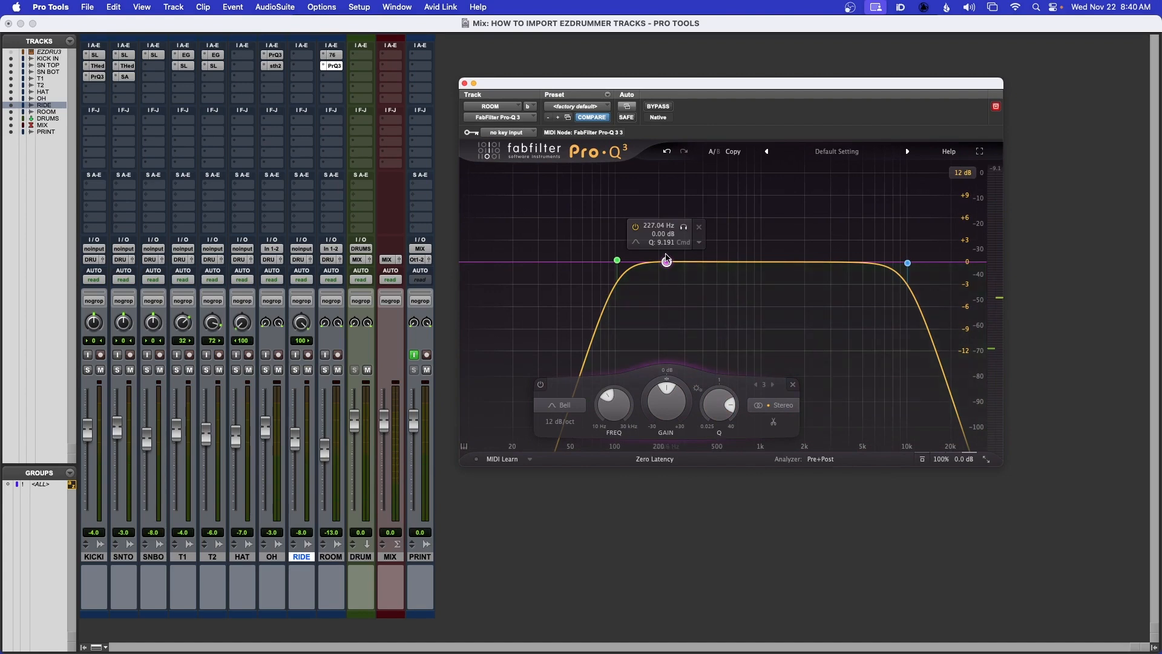
left_click_drag(668, 265, 661, 264)
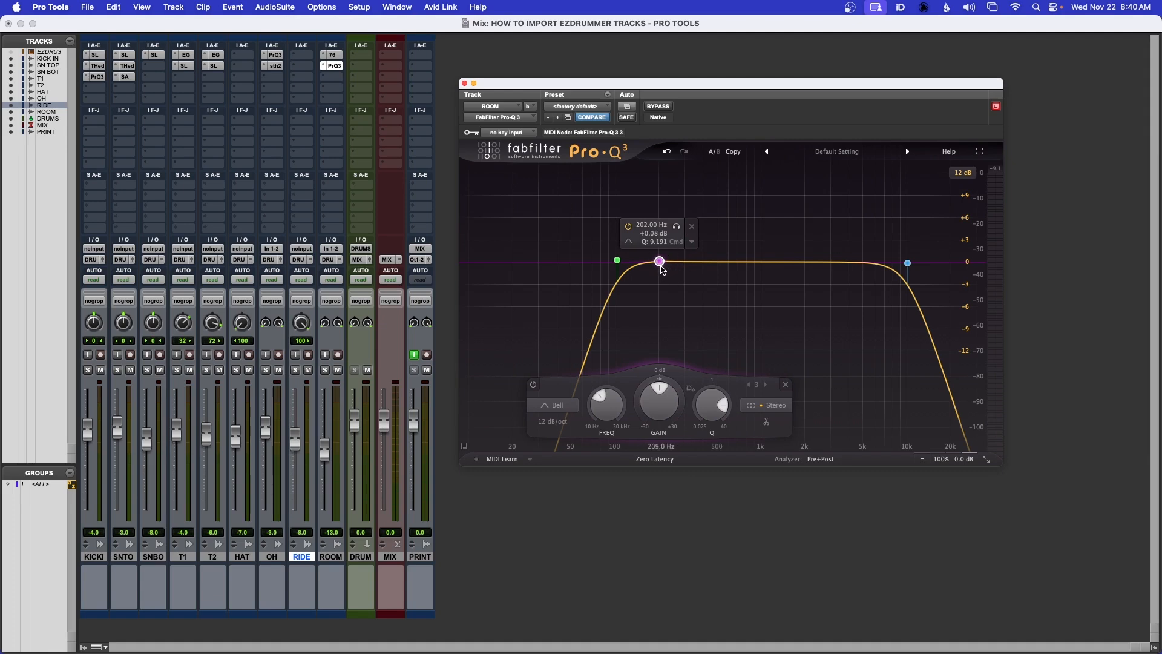
- Play the session, boost the bell band to find the resonance, and set it to about 205 Hz with a gain of -2.34 dB
key("space")
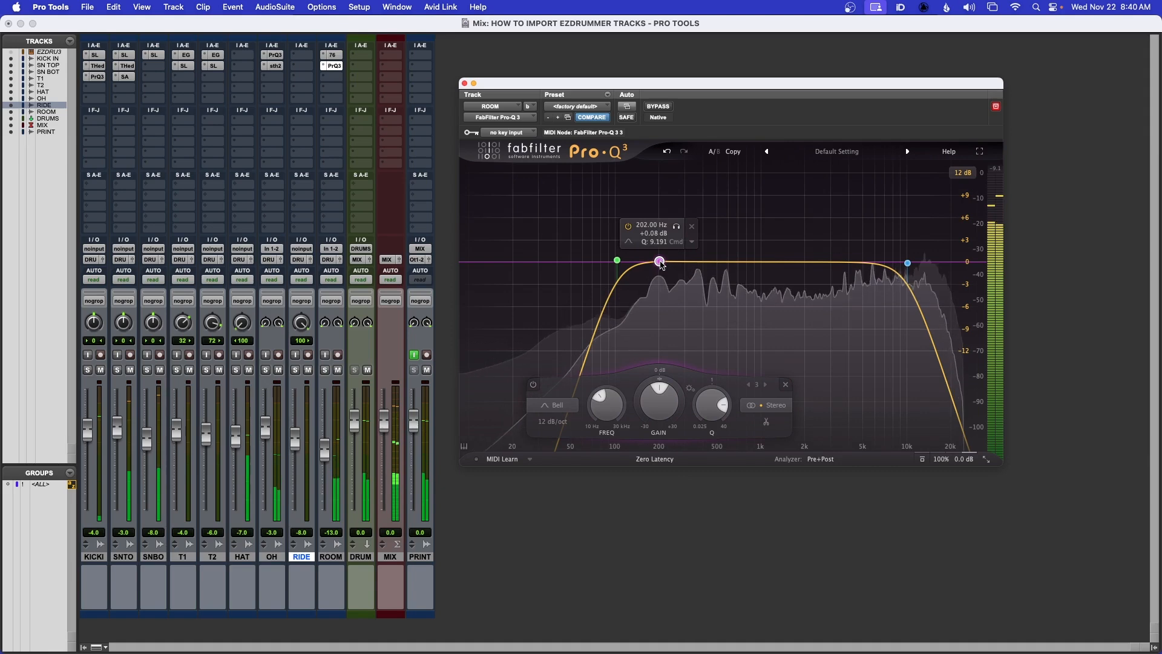
left_click_drag(660, 263, 681, 194)
left_click_drag(661, 401, 667, 501)
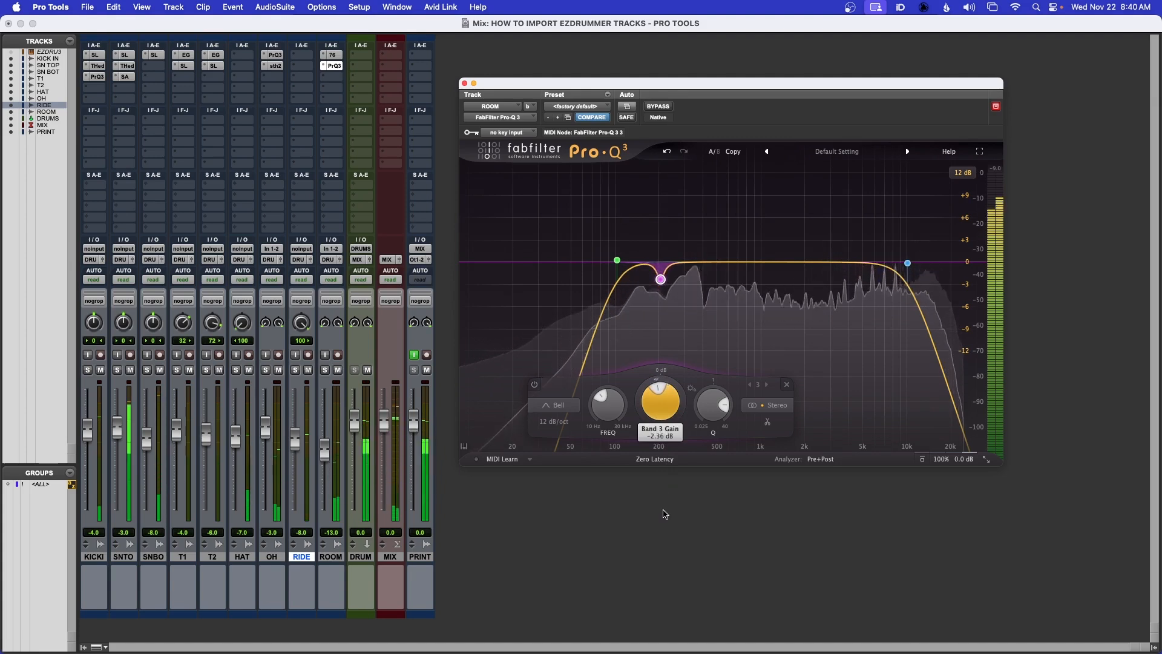
left_click_drag(665, 514, 666, 514)
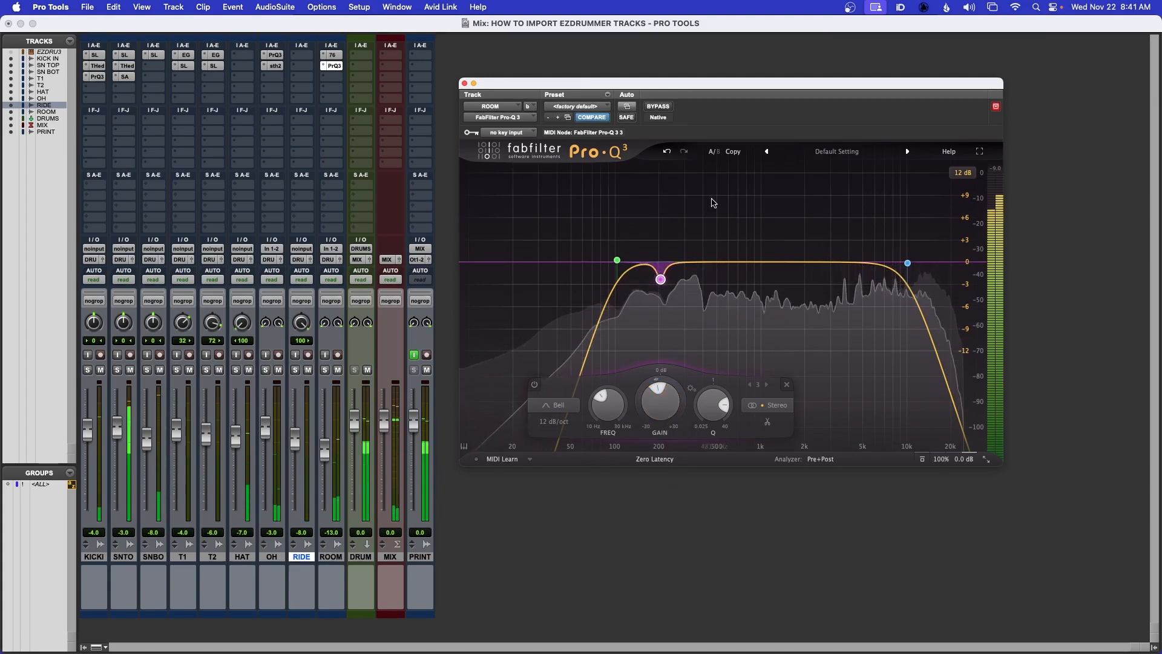
- Compare the ROOM sound with the 205 Hz bell band off and on, close the EQ, and return to the Edit window
left_click(629, 301)
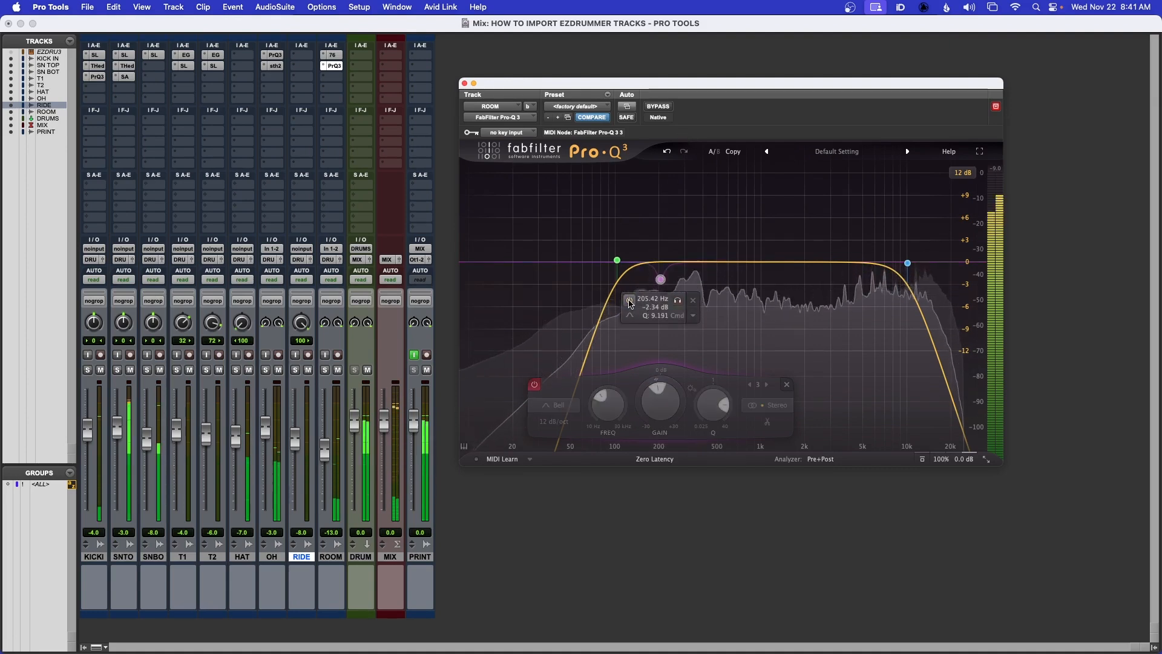
left_click(629, 301)
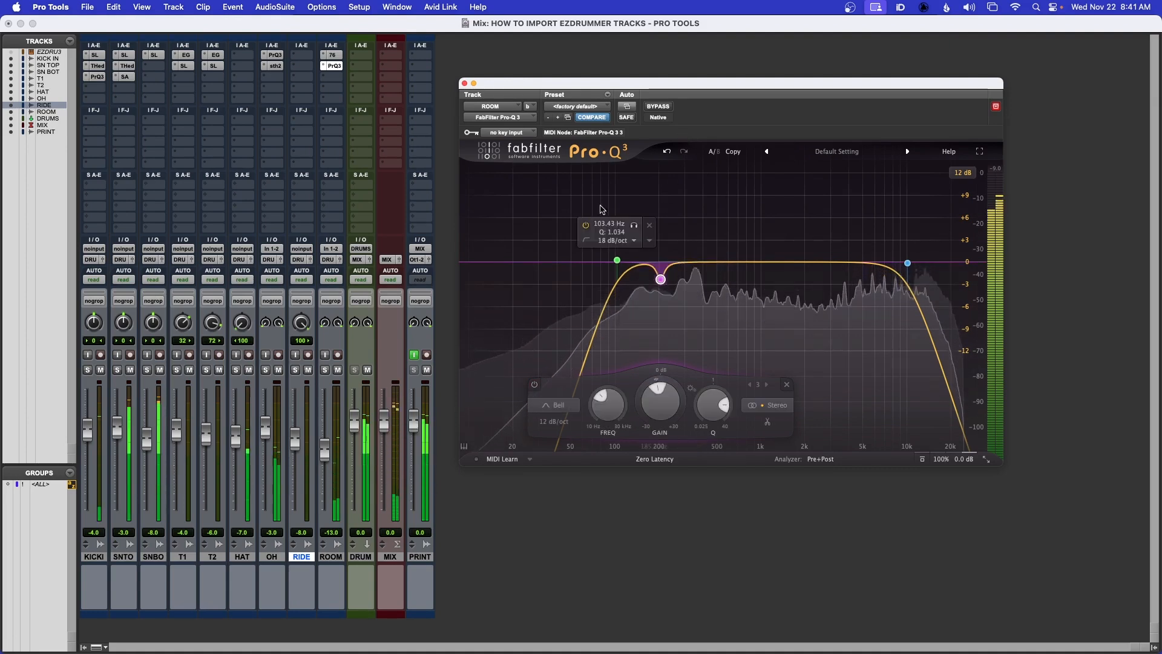
left_click(464, 84)
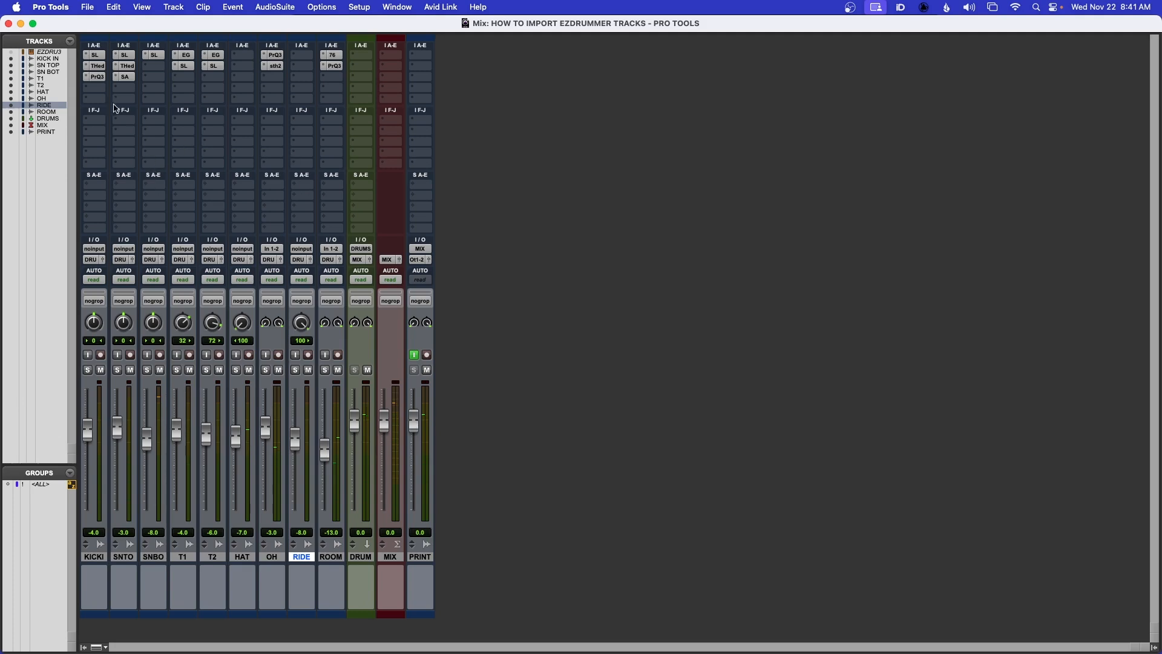
key("super+equal")
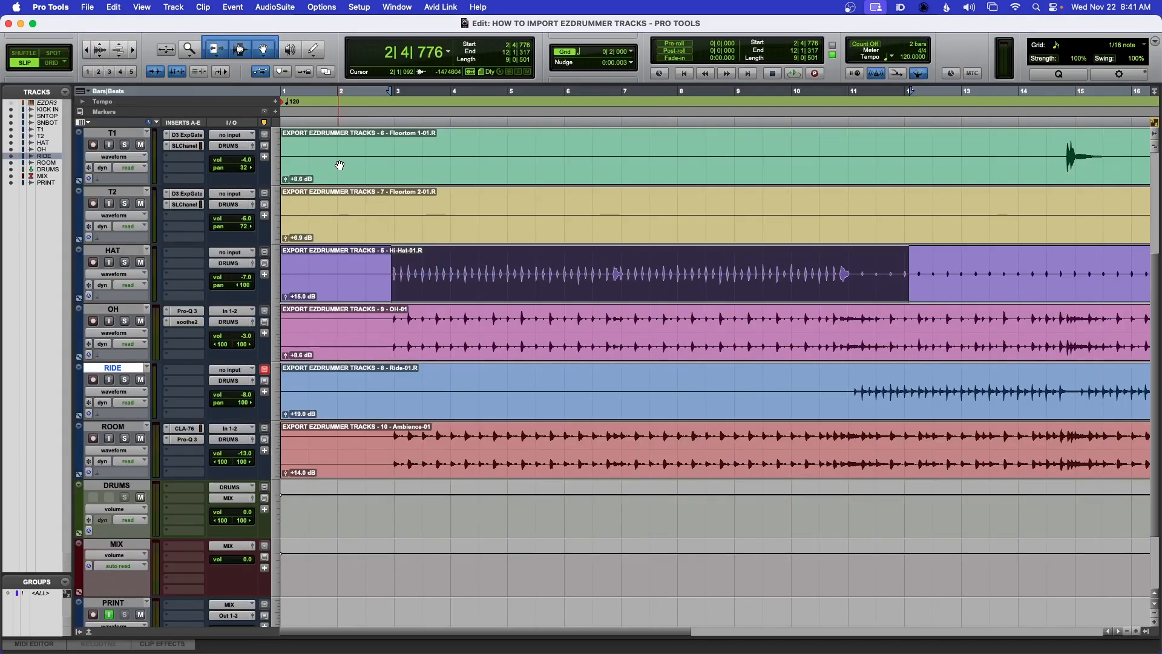
- Show the hidden EZDRUMMER 3 track and make it active
key("super+bracketleft")
key("super+bracketleft")
scroll(339, 166, "up", 3)
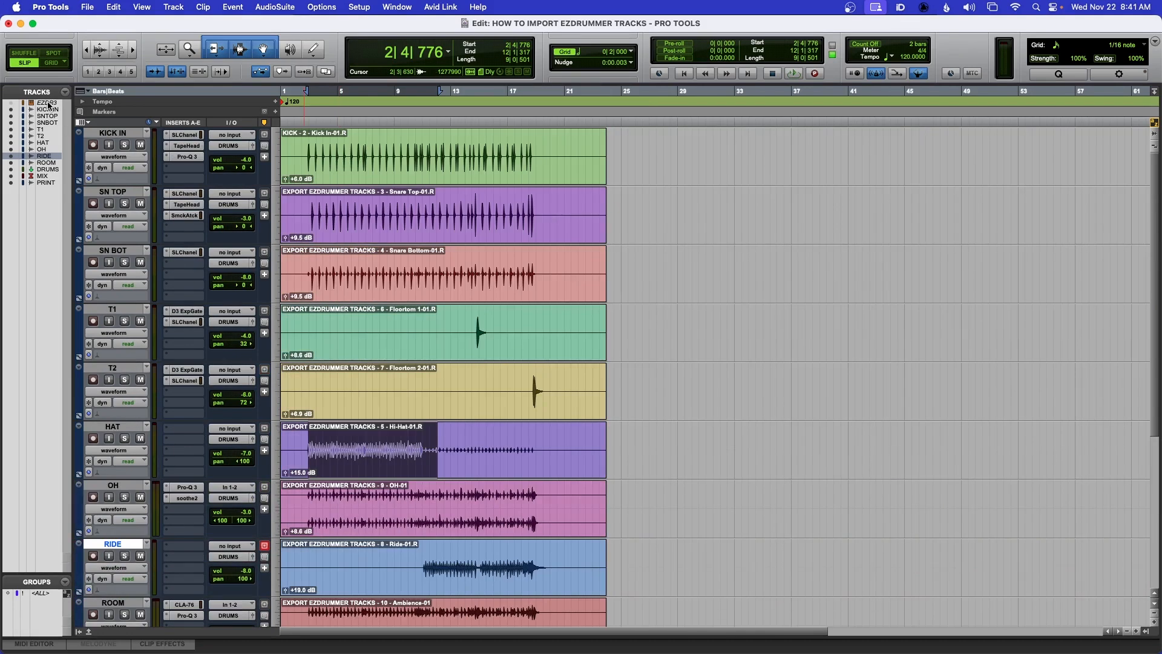
left_click(10, 105)
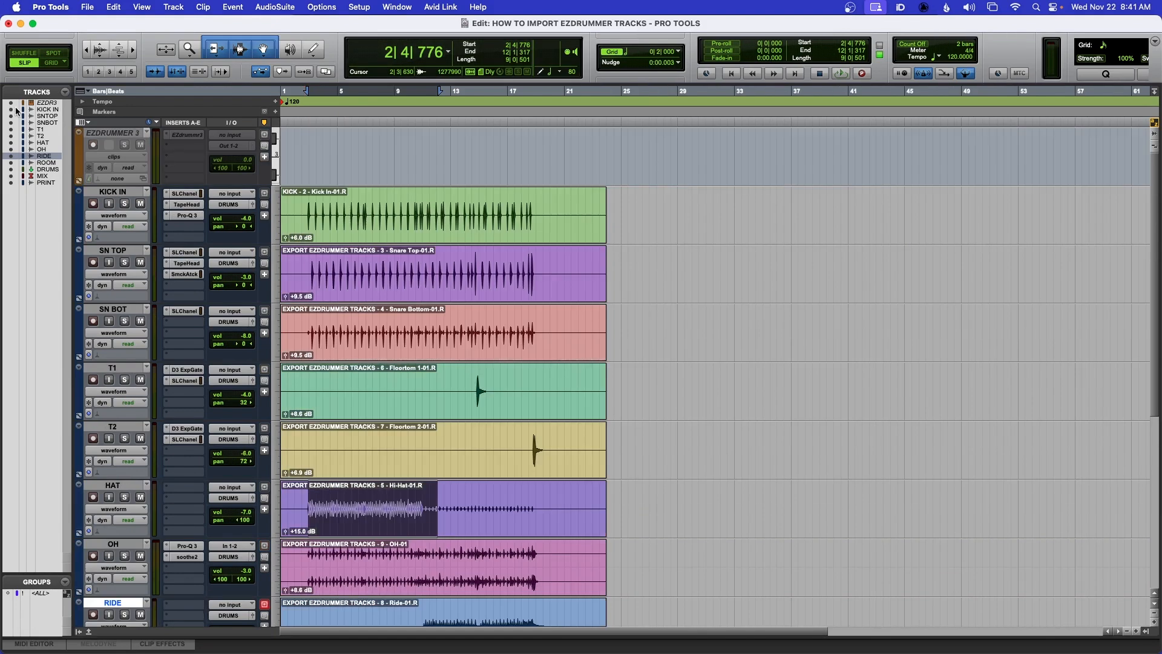
right_click(110, 134)
left_click(125, 149)
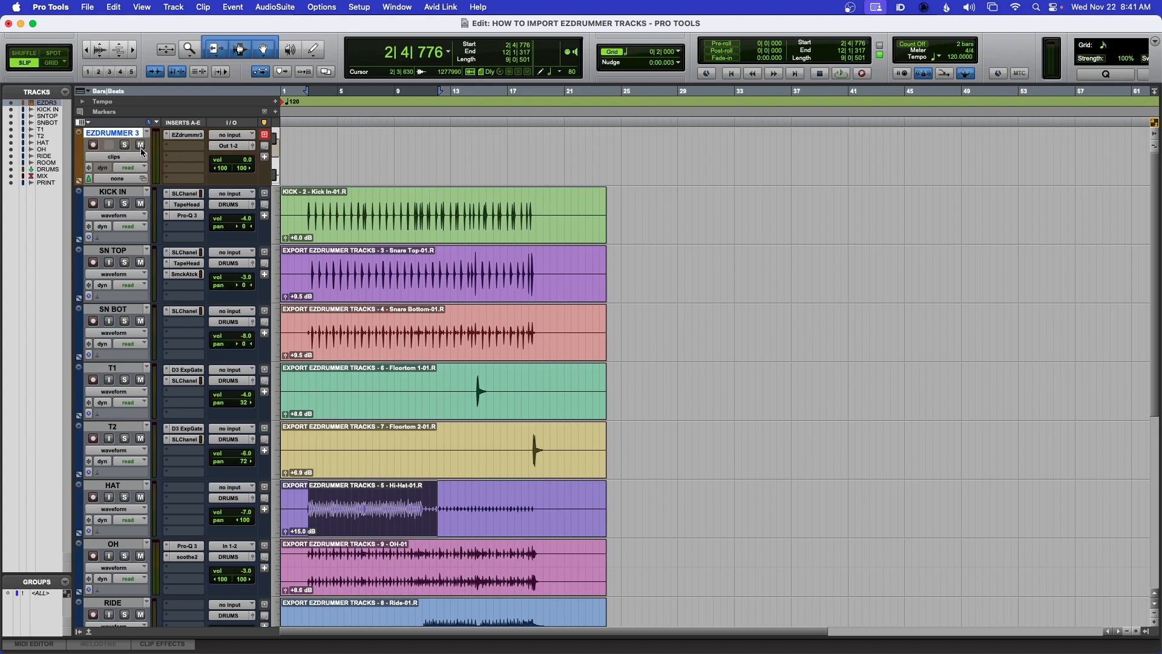
- Play from about bar 2 with EZDRUMMER 3 soloed and with it muted to compare the original drums with the processed tracks
left_click(125, 145)
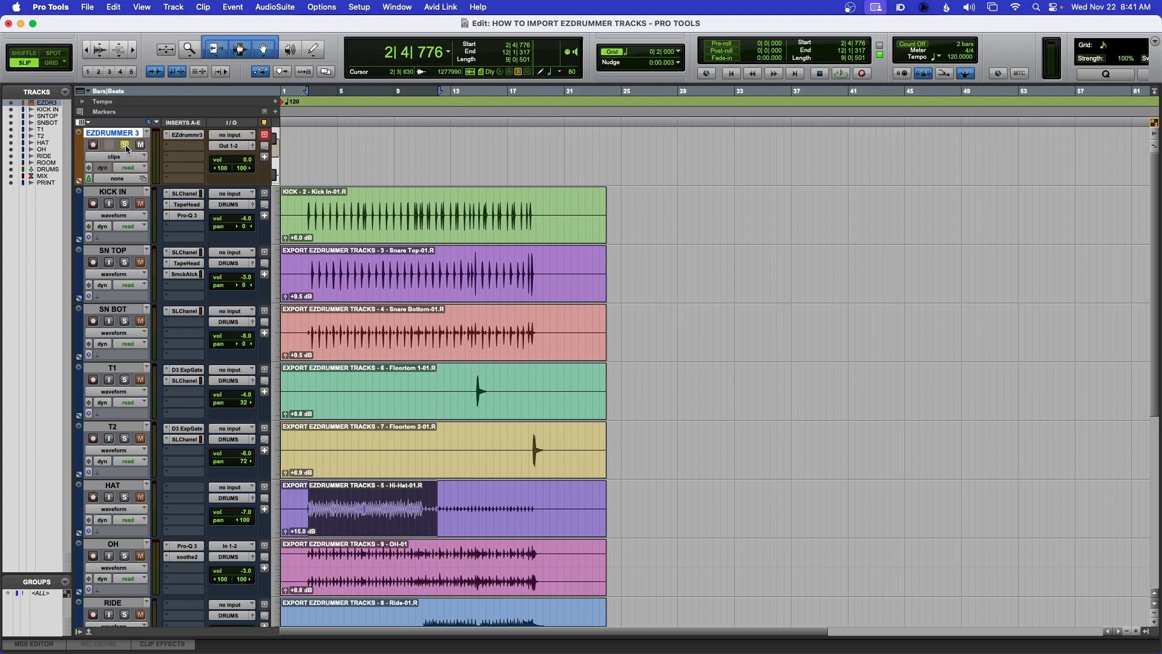
left_click(304, 138)
key("space")
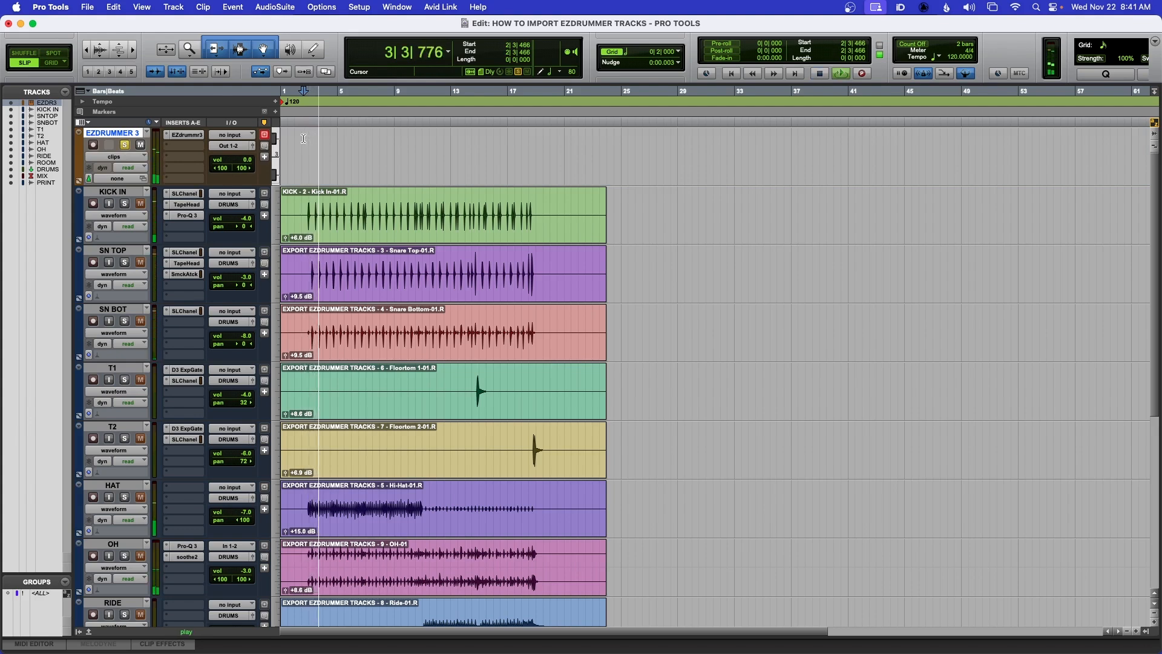
left_click(125, 145)
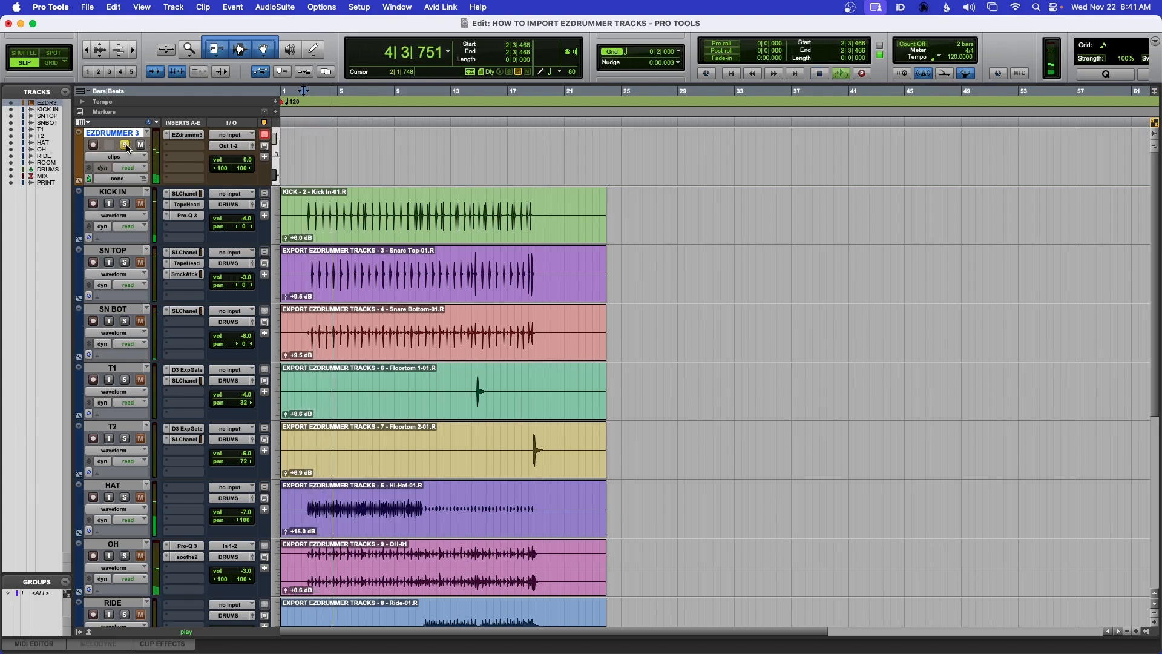
key("space")
key("space")
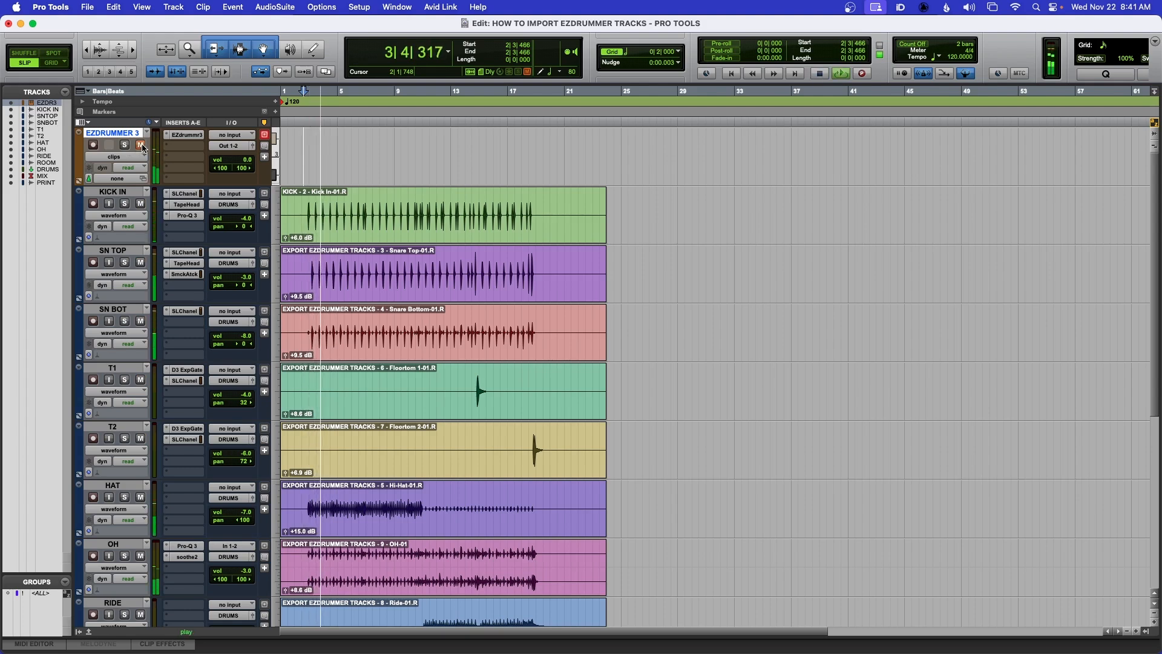
key("space")
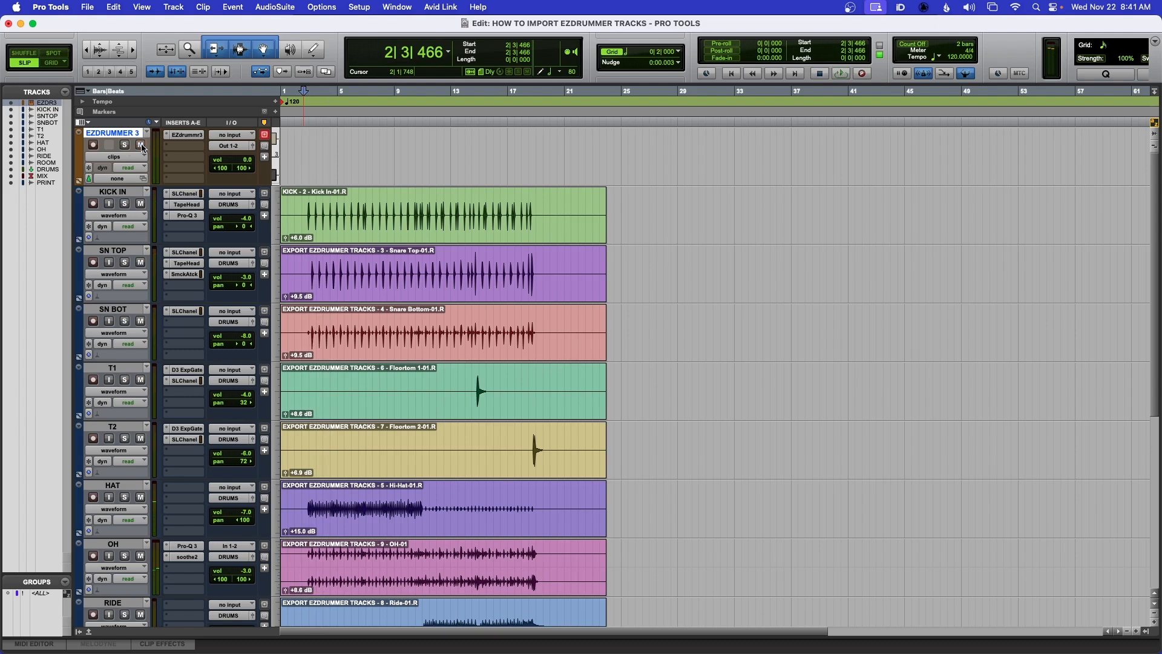
- Repeat the listening comparison from the same position, soloing EZDRUMMER 3 first and muting it for the second pass
left_click(125, 146)
key("space")
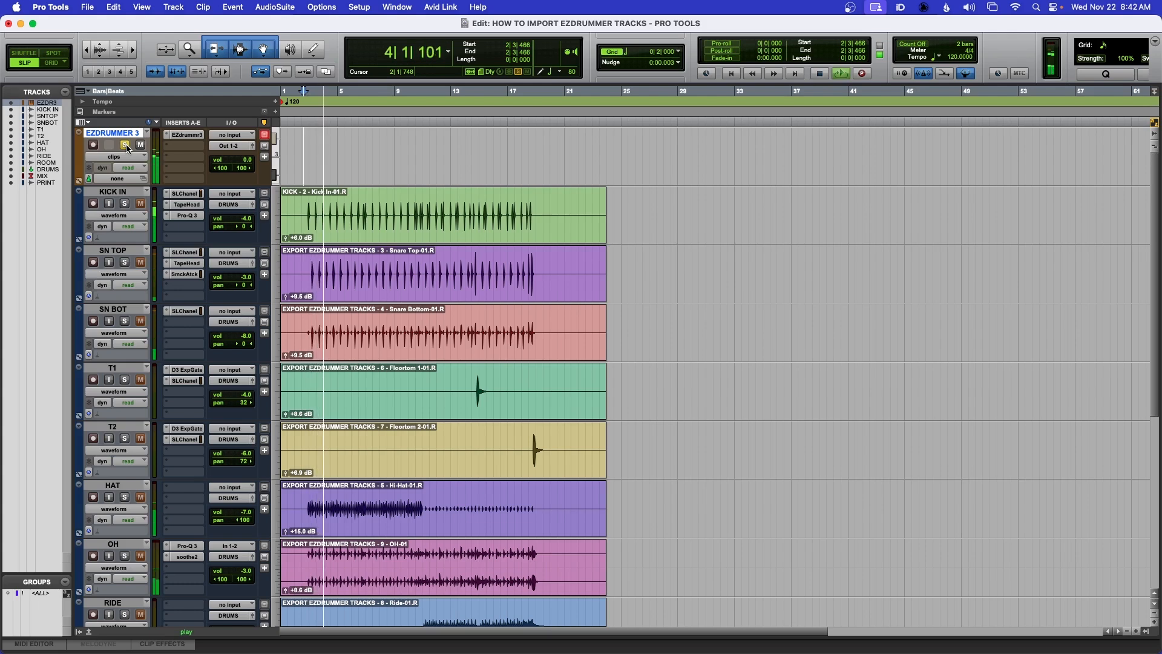
key("space")
left_click(125, 144)
left_click(141, 145)
key("space")
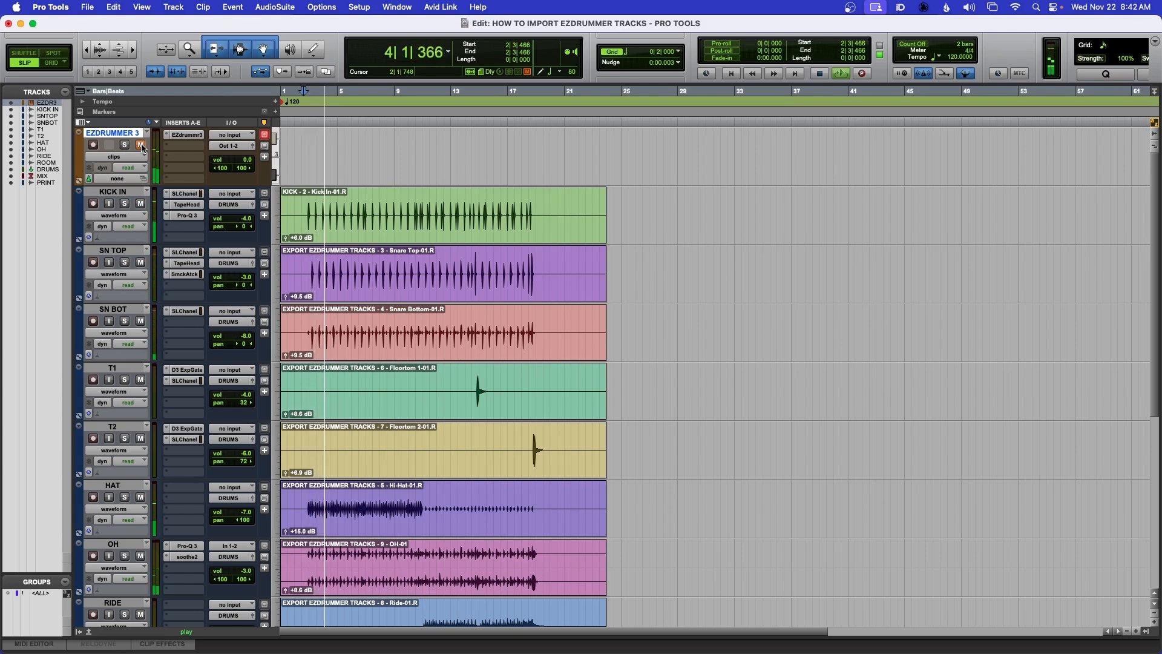
key("space")
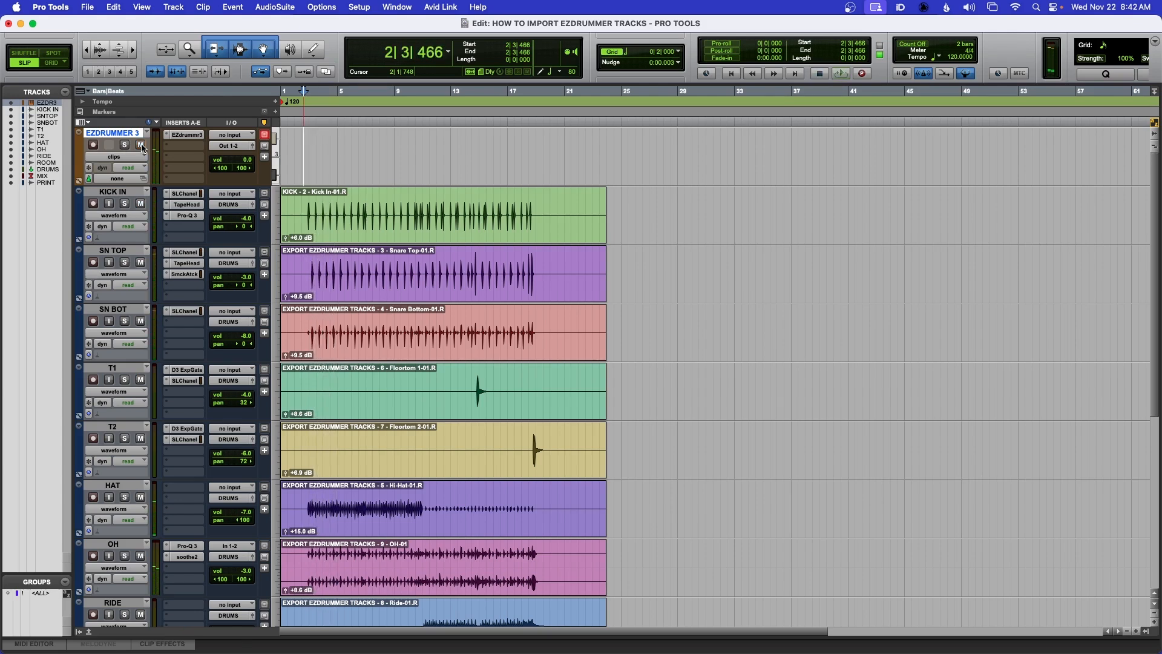
- Hide the EZDRUMMER 3 track and make it inactive
right_click(119, 139)
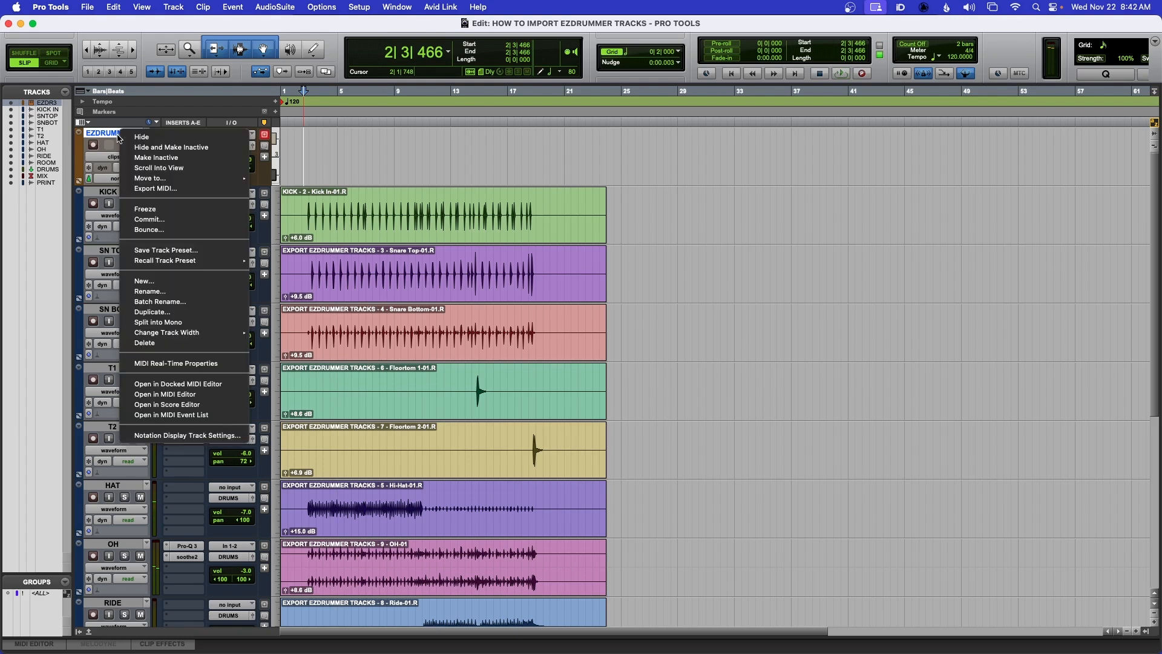
left_click(128, 147)
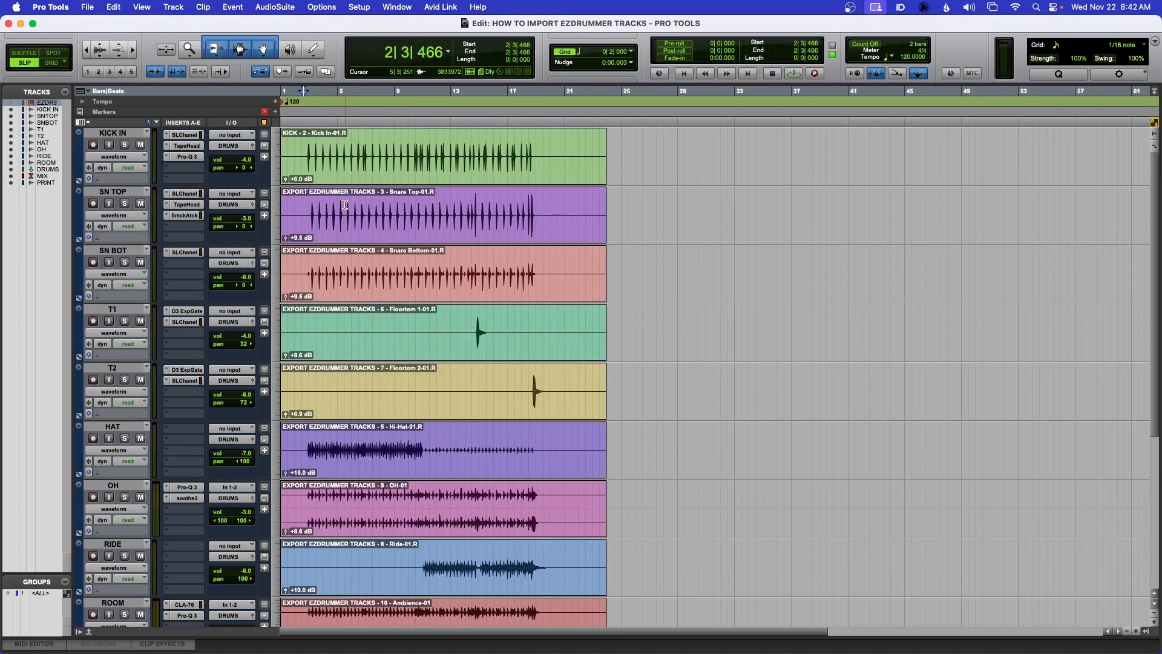
- Select the first hi-hat passage on the HAT track, from about bar 2 to bar 11, and play the full drum mix
key("super+equal")
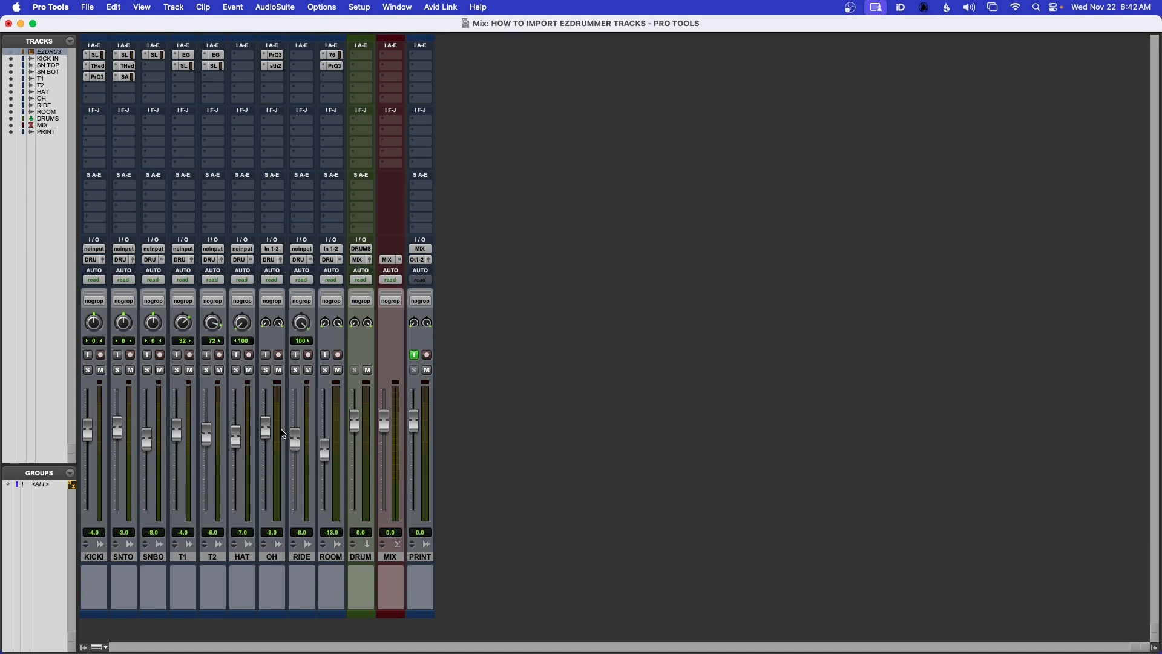
key("super+equal")
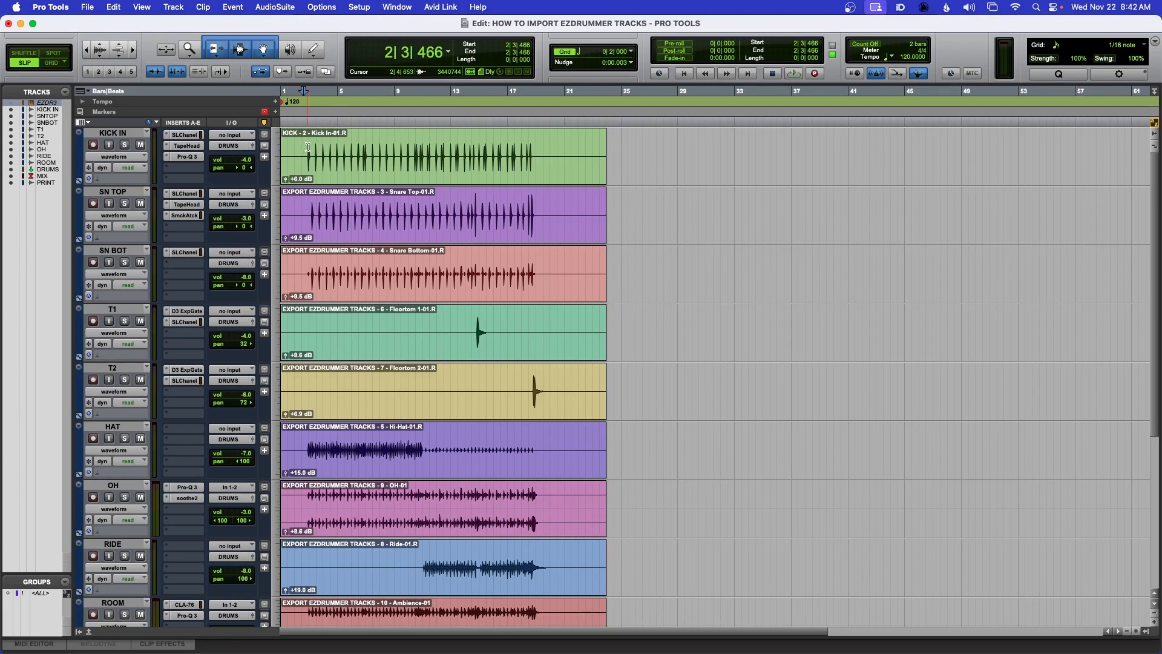
left_click_drag(308, 148, 404, 149)
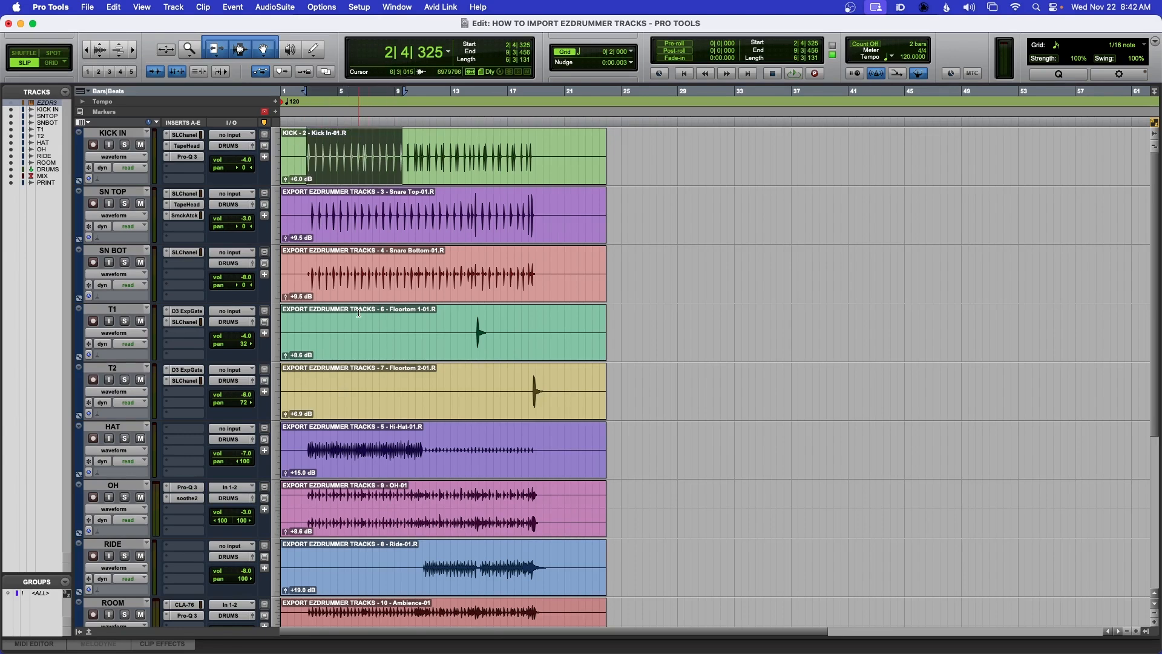
left_click_drag(306, 439, 422, 437)
key("space")
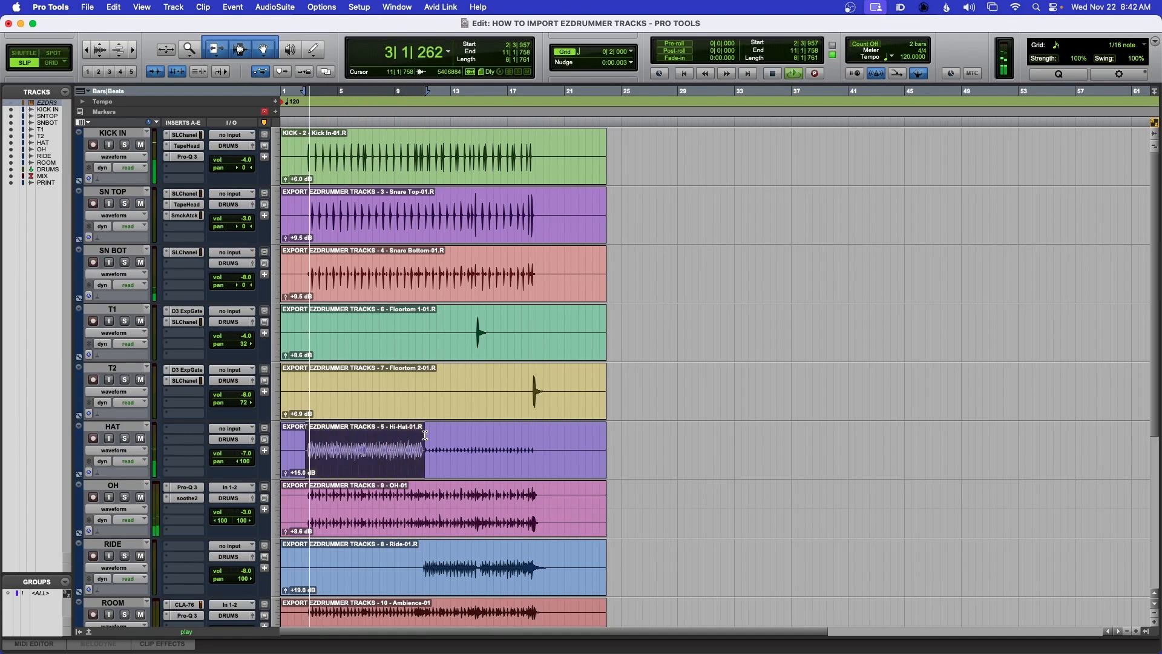
- Return to the mixer and open the plug-in choices for an empty insert slot on the DRUMS track
key("super+equal")
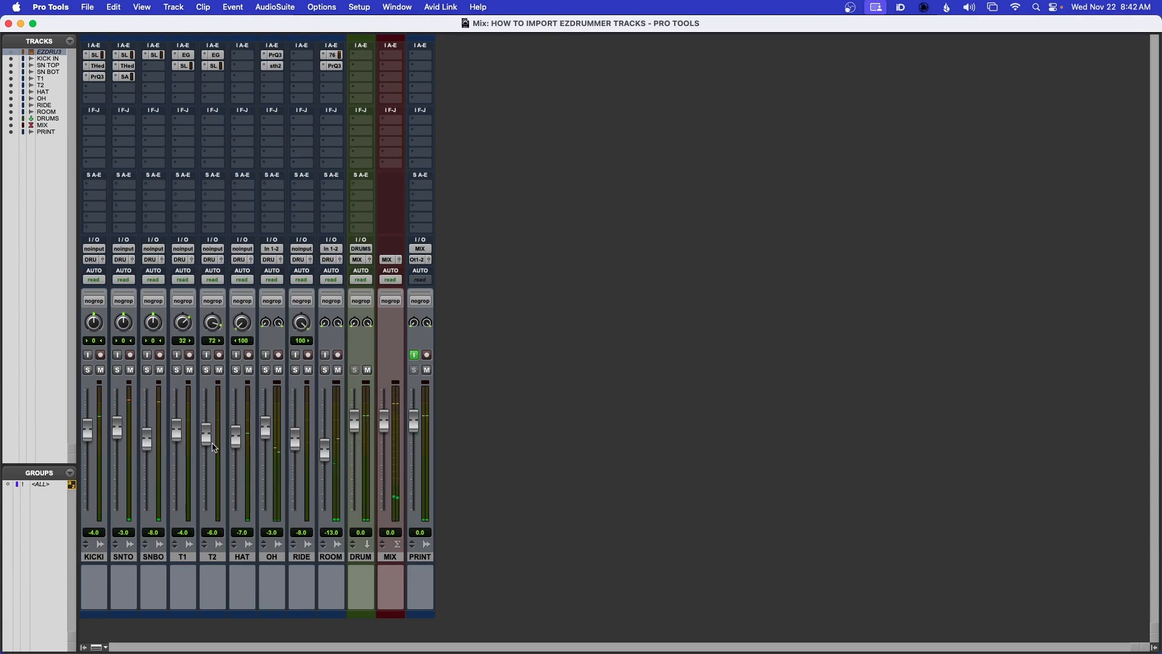
left_click(363, 59)
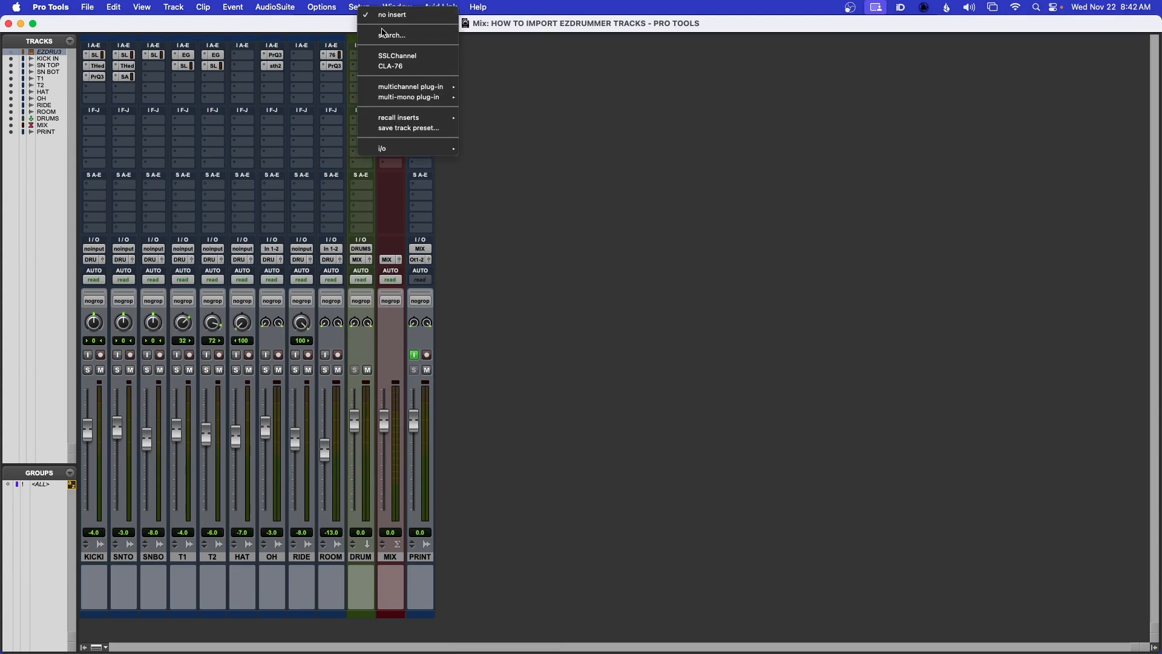
- Insert the SSLComp (stereo) plug-in on the DRUMS track and load its Punch factory preset
left_click(390, 35)
type("SSL COM")
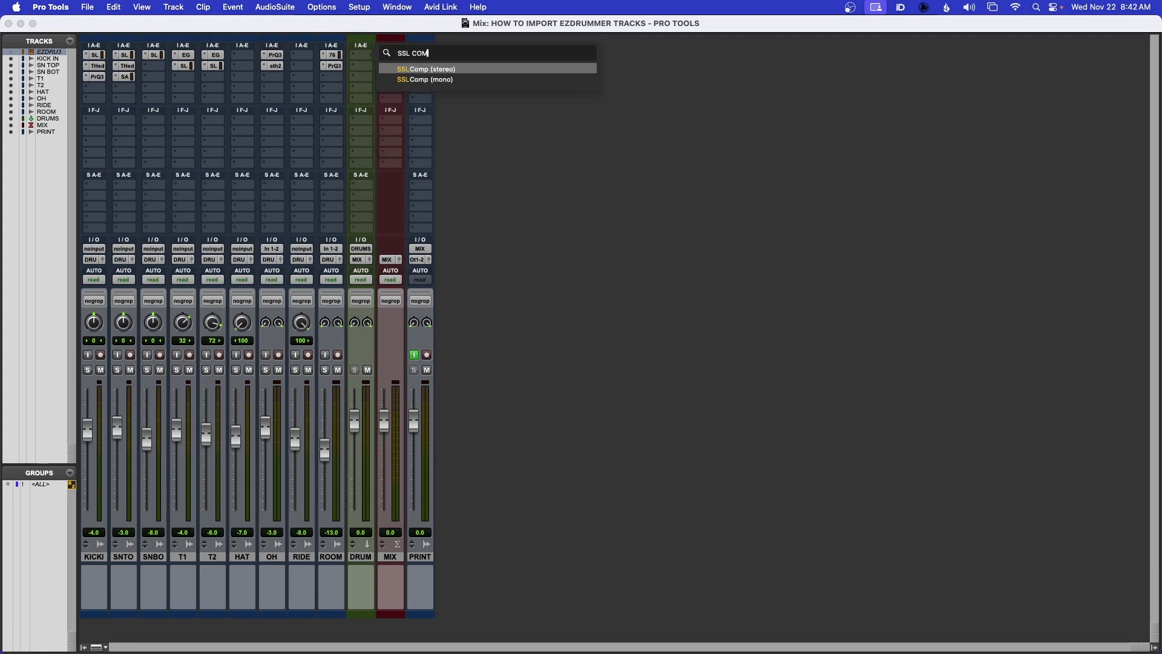
left_click(406, 69)
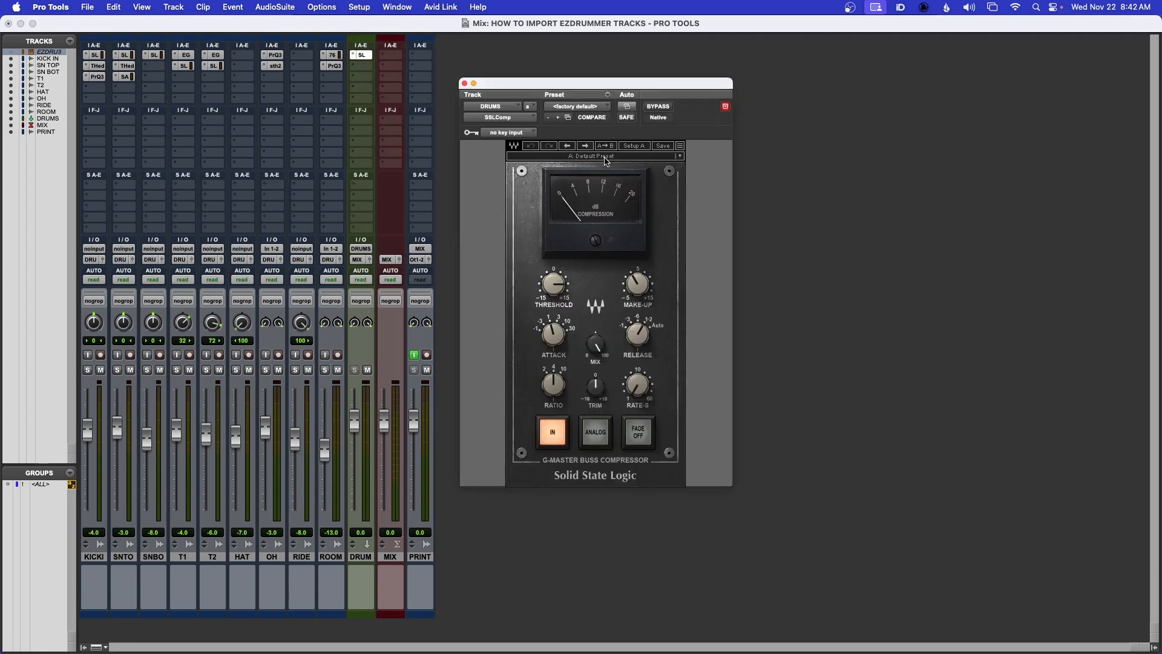
left_click(605, 158)
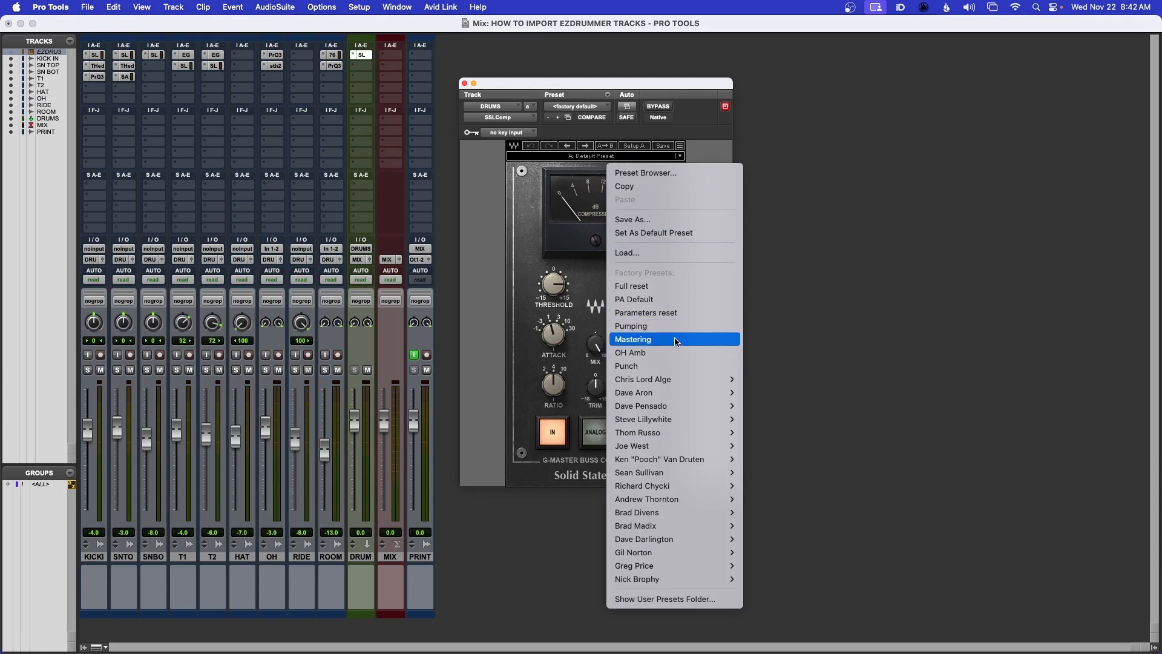
left_click(679, 366)
- Switch off the bus compressor's Analog modelling and reset its Make-Up gain to the default
left_click(597, 436)
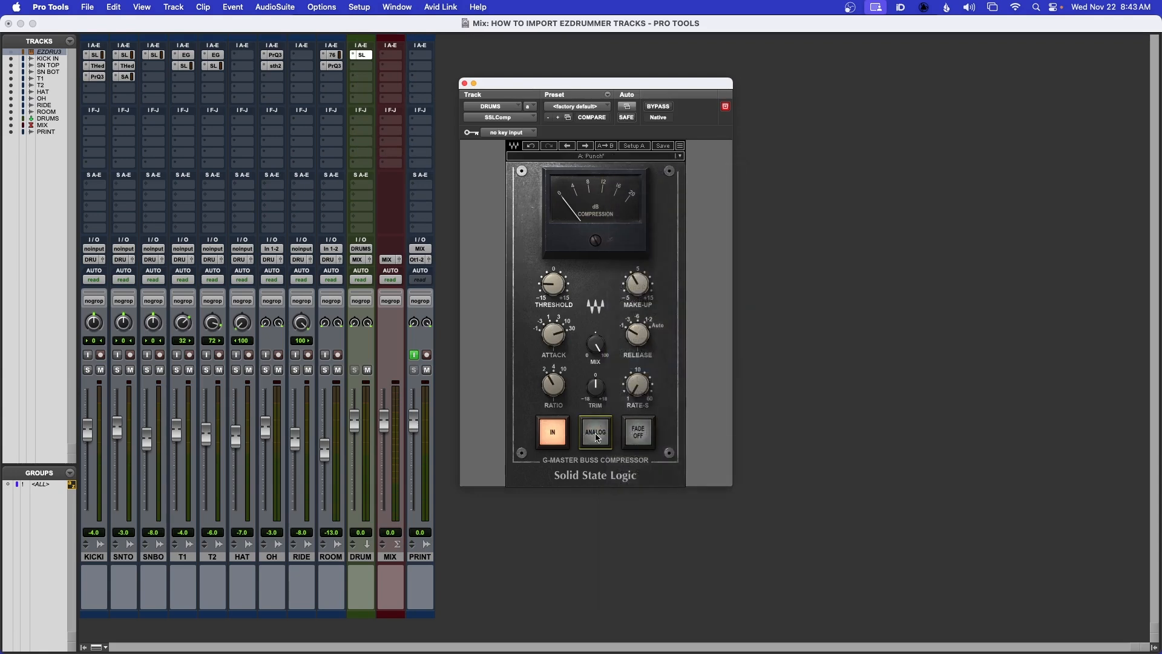
left_click(638, 288, "alt")
left_click_drag(624, 84, 704, 71)
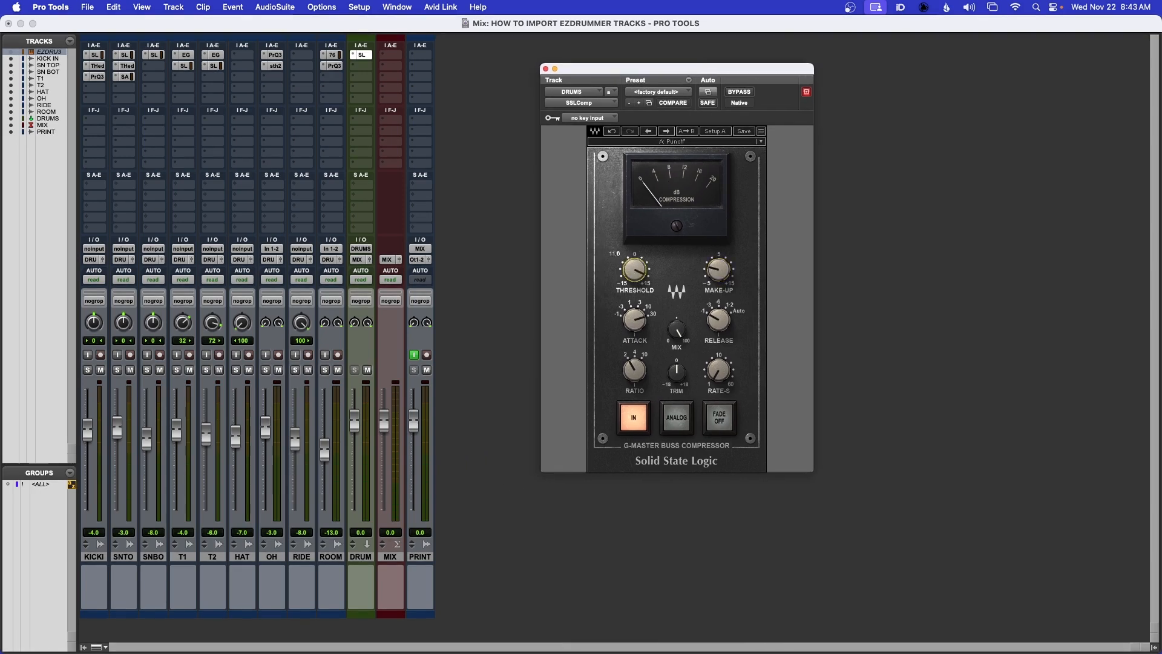
- Play the drums, set the compressor's Threshold to 4.7, and compare the sound with the plug-in bypassed
key("space")
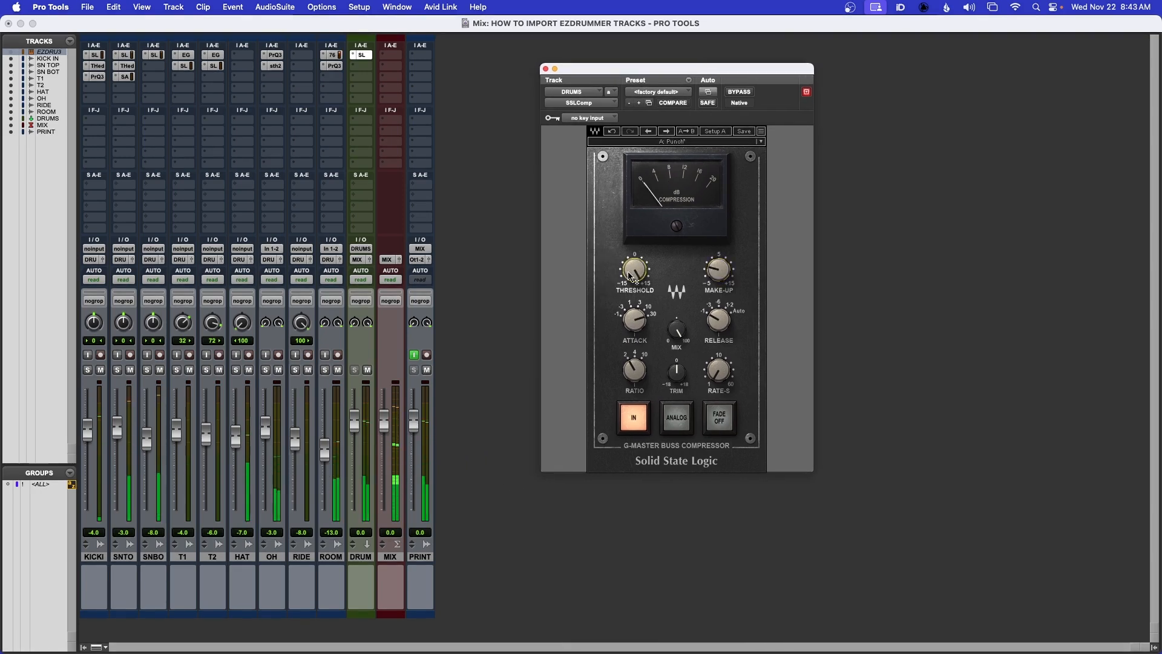
left_click_drag(634, 269, 634, 296)
left_click_drag(634, 270, 635, 279)
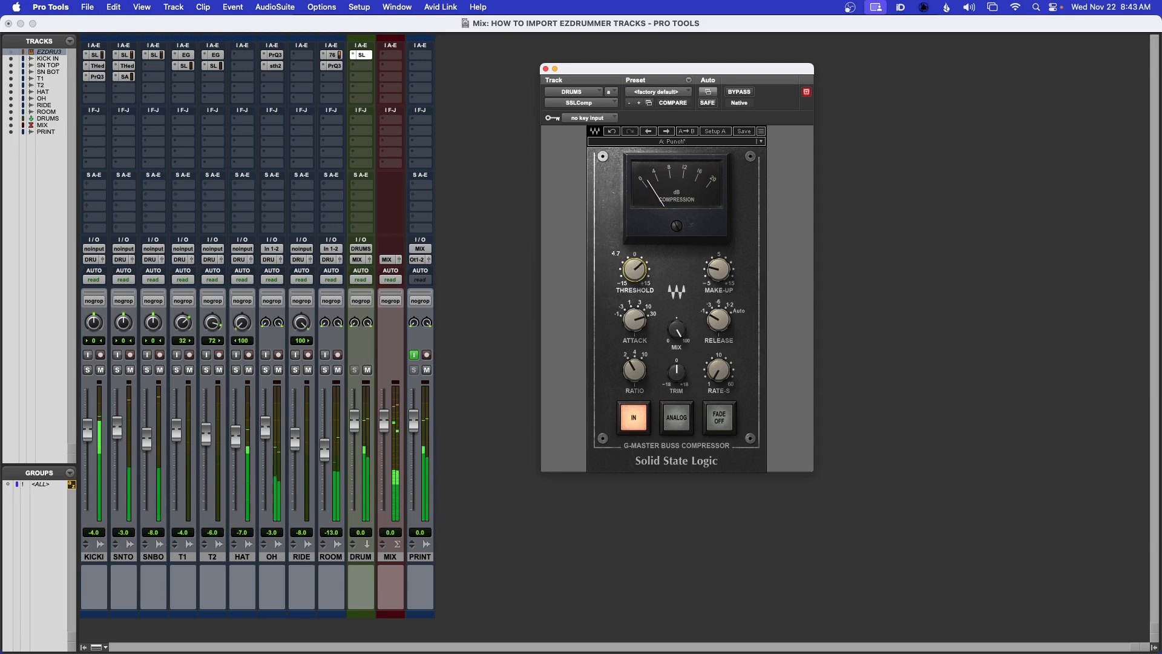
left_click(739, 92)
left_click(739, 92)
- Set the compressor's Make-Up to 1.0, compare it against bypass, and close the plug-in
left_click_drag(719, 270, 719, 268)
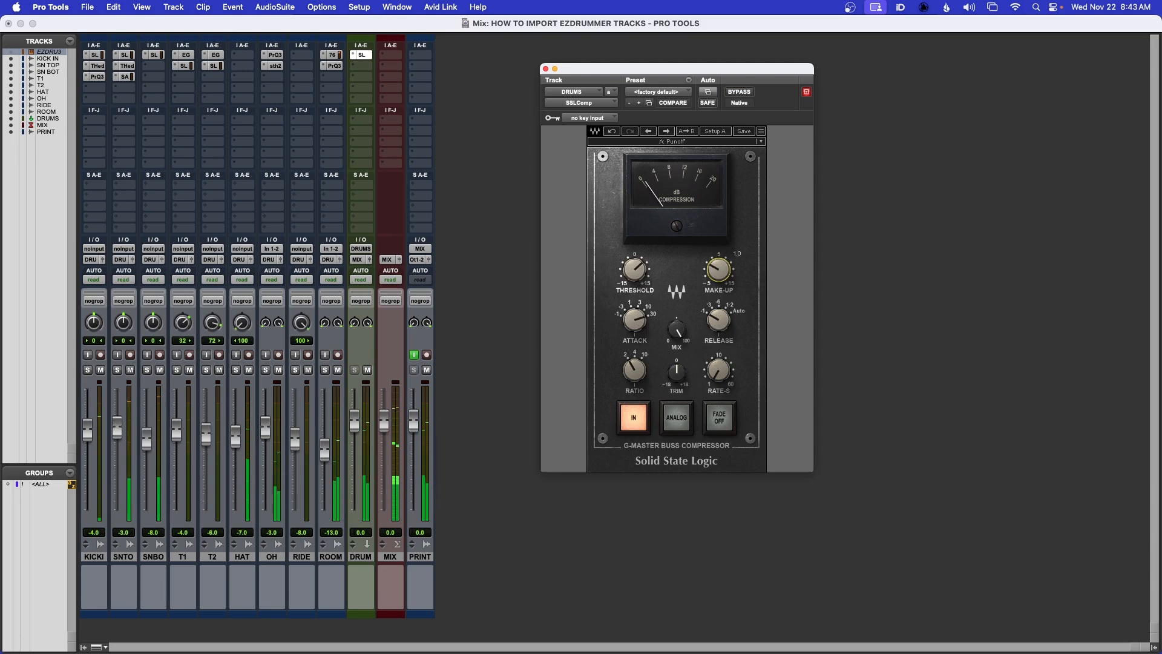
left_click(738, 93)
left_click(739, 94)
left_click(546, 70)
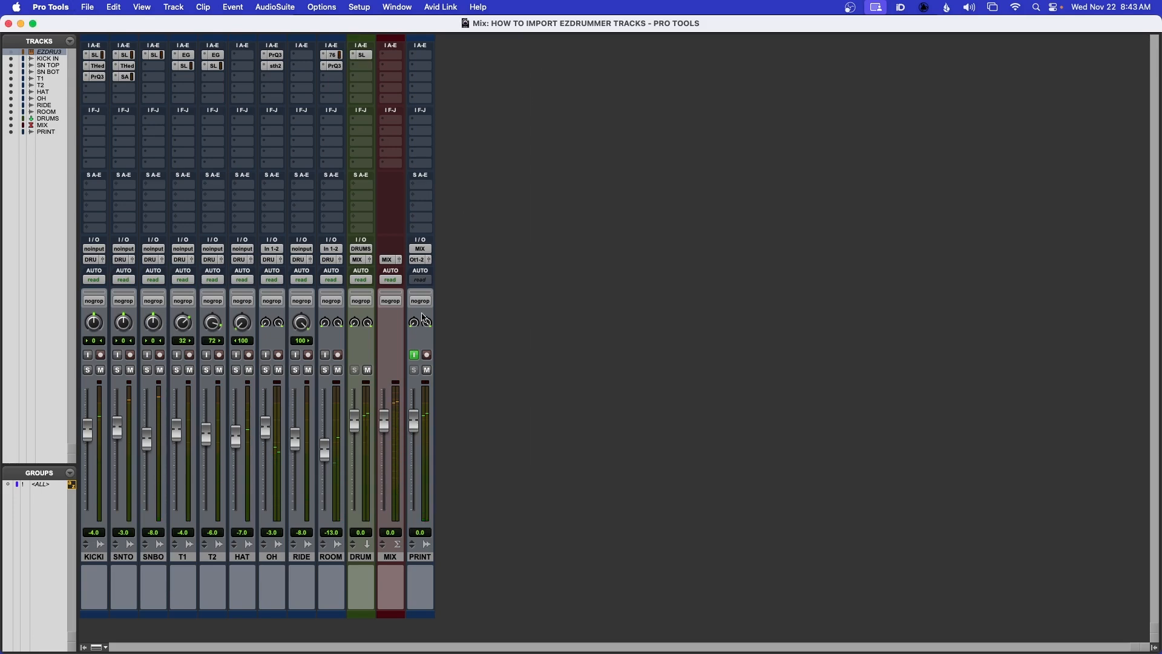
left_click(95, 557)
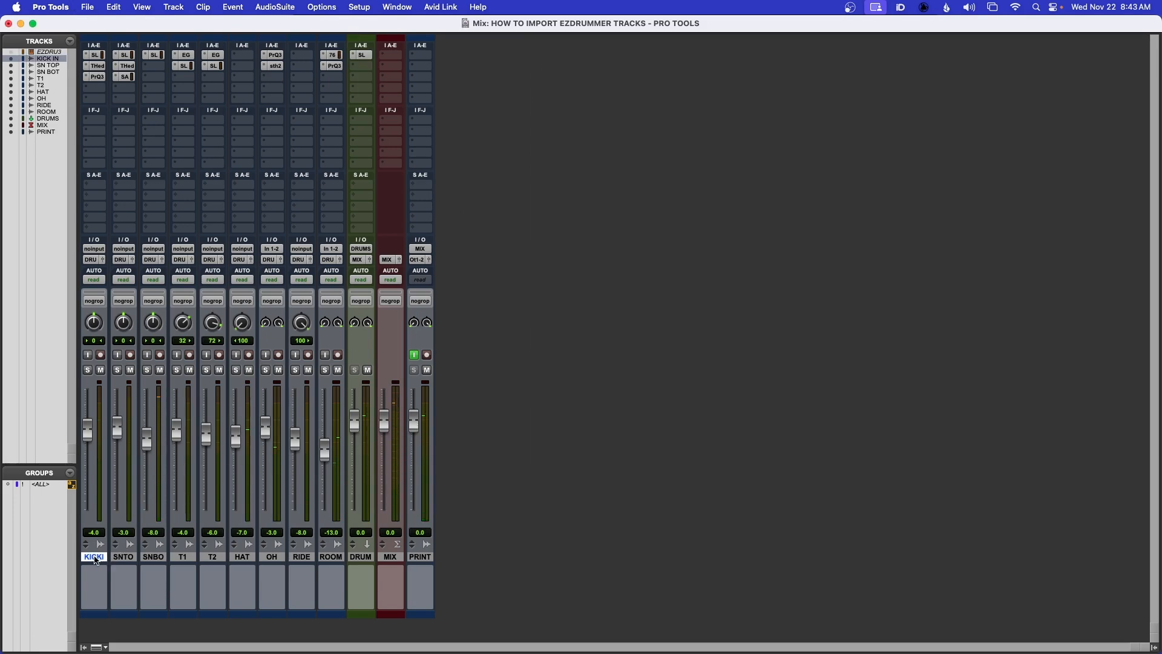
right_click(95, 558)
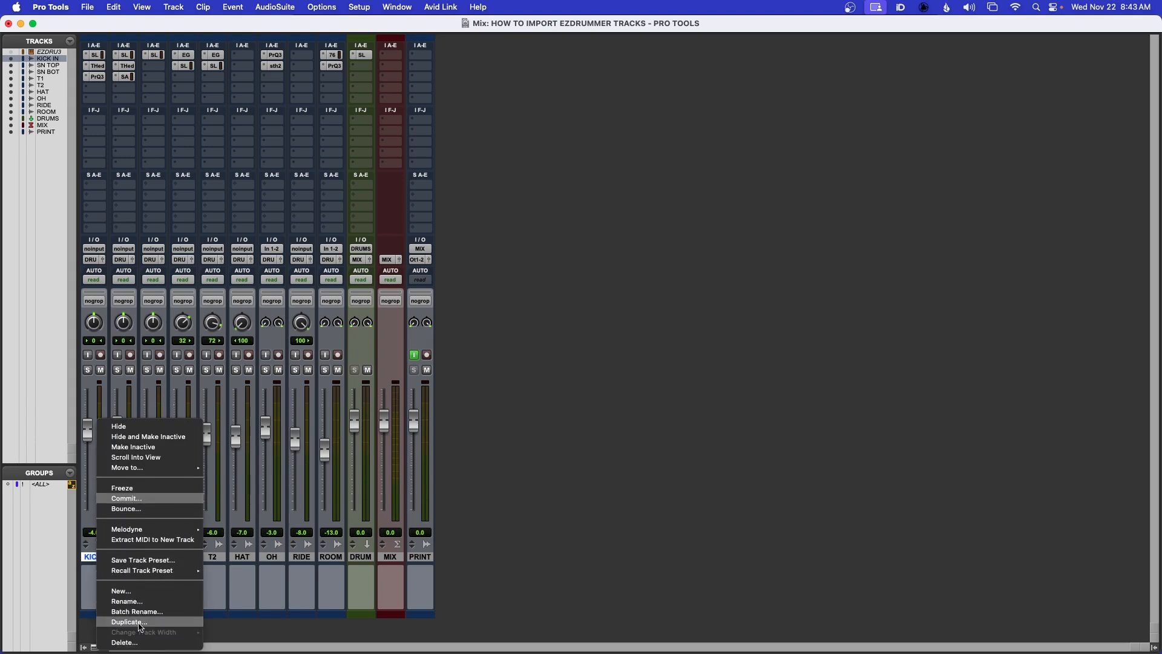
left_click(143, 621)
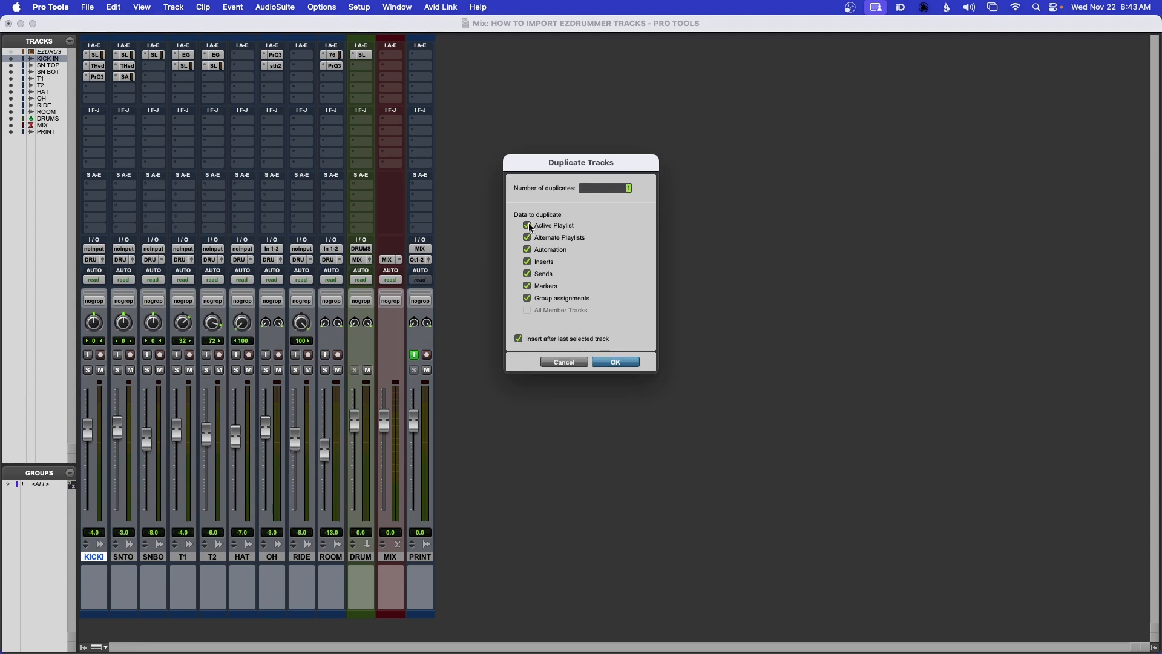
left_click(564, 362)
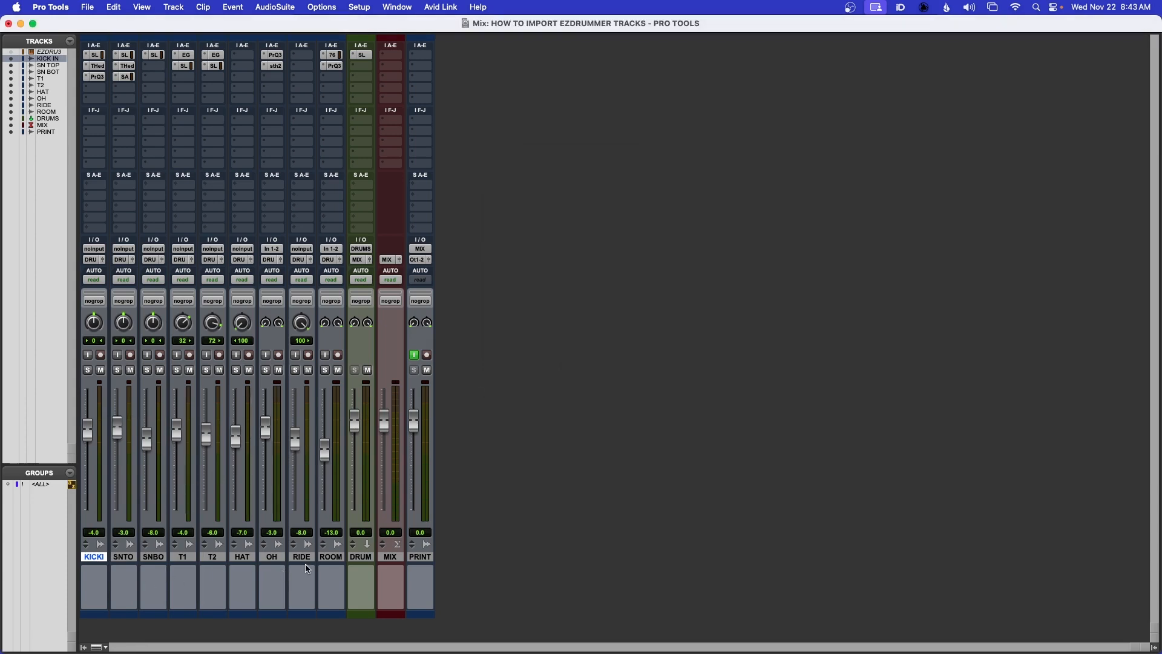
- Group the tracks from KICK IN through ROOM as a Mix/Edit group named DRUMS that follows globals
left_click(330, 557, "shift")
key("super+g")
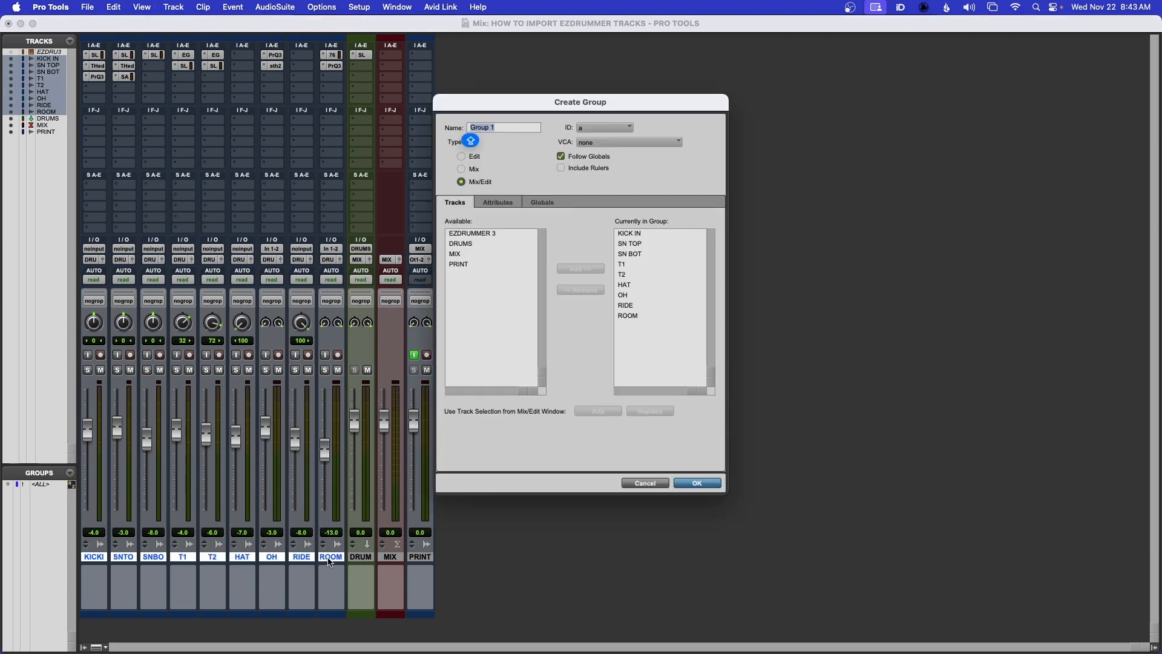
type("DRU")
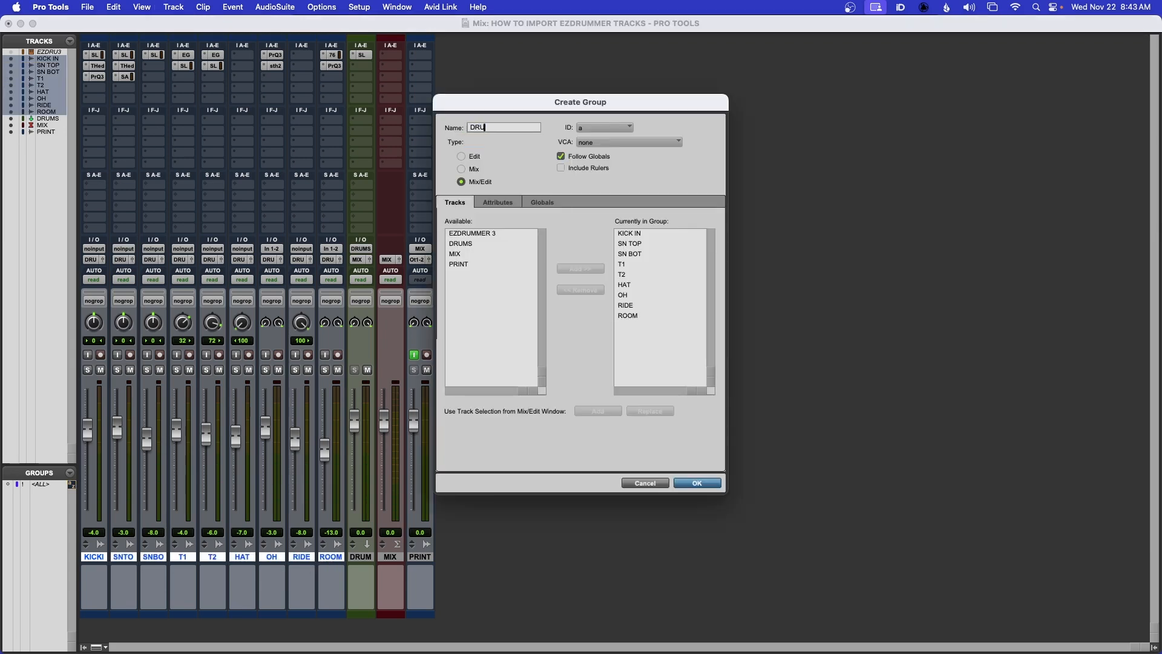
left_click(531, 203)
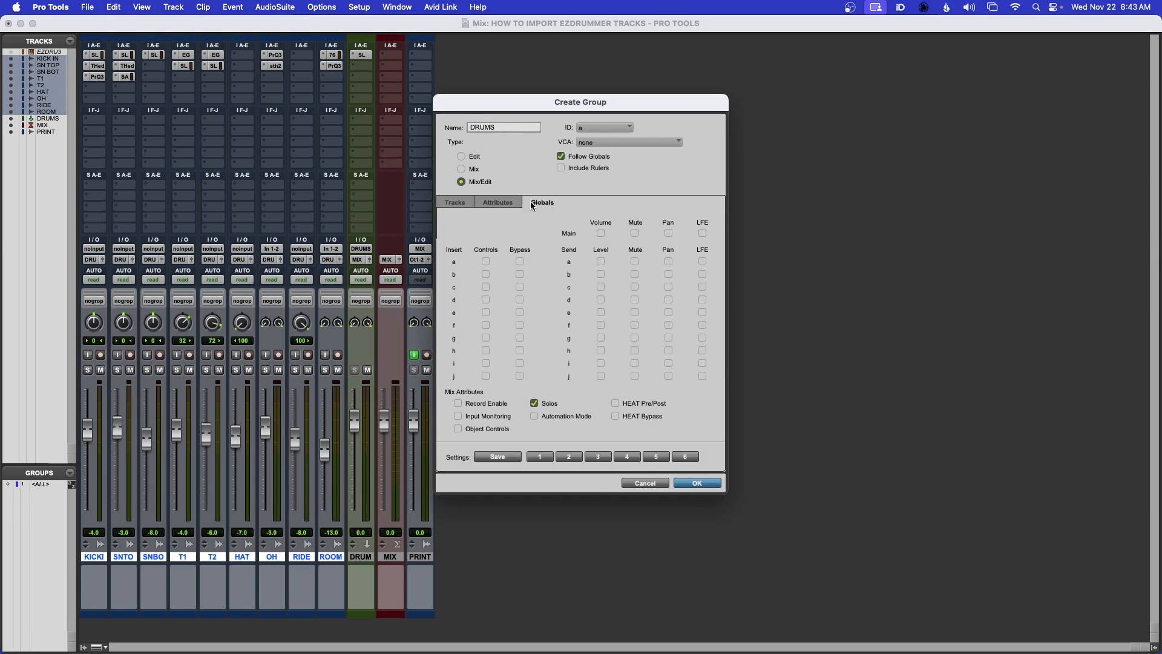
left_click(696, 485)
- Duplicate the KICK IN track once with its active playlist but without its inserts
left_click(95, 562)
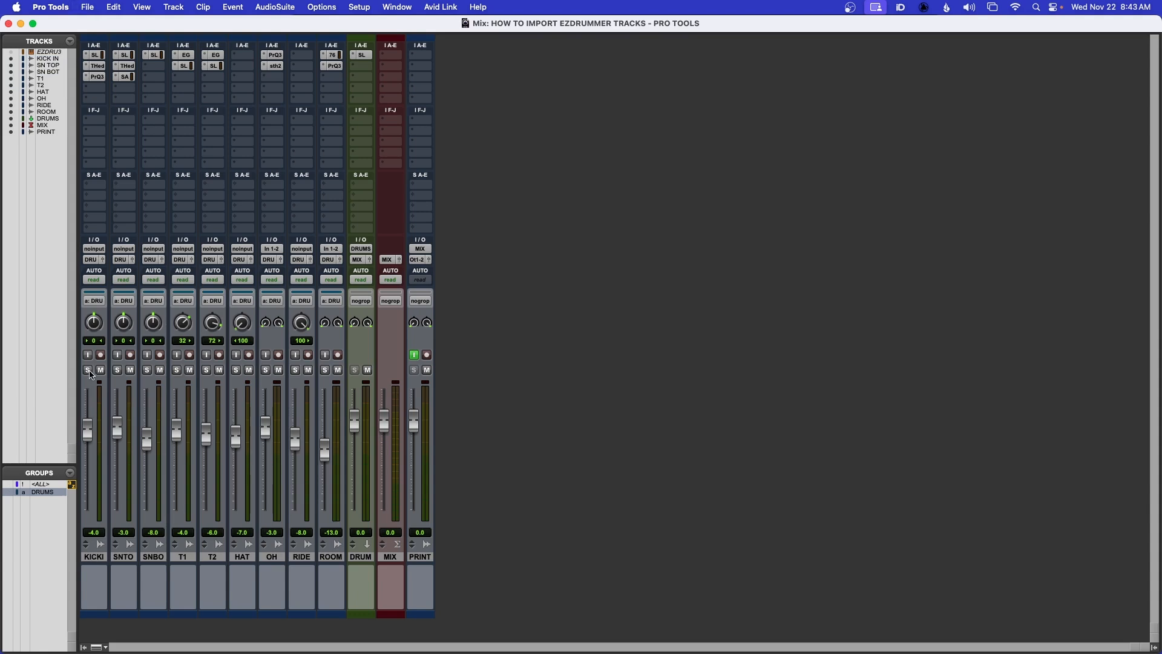
right_click(94, 562)
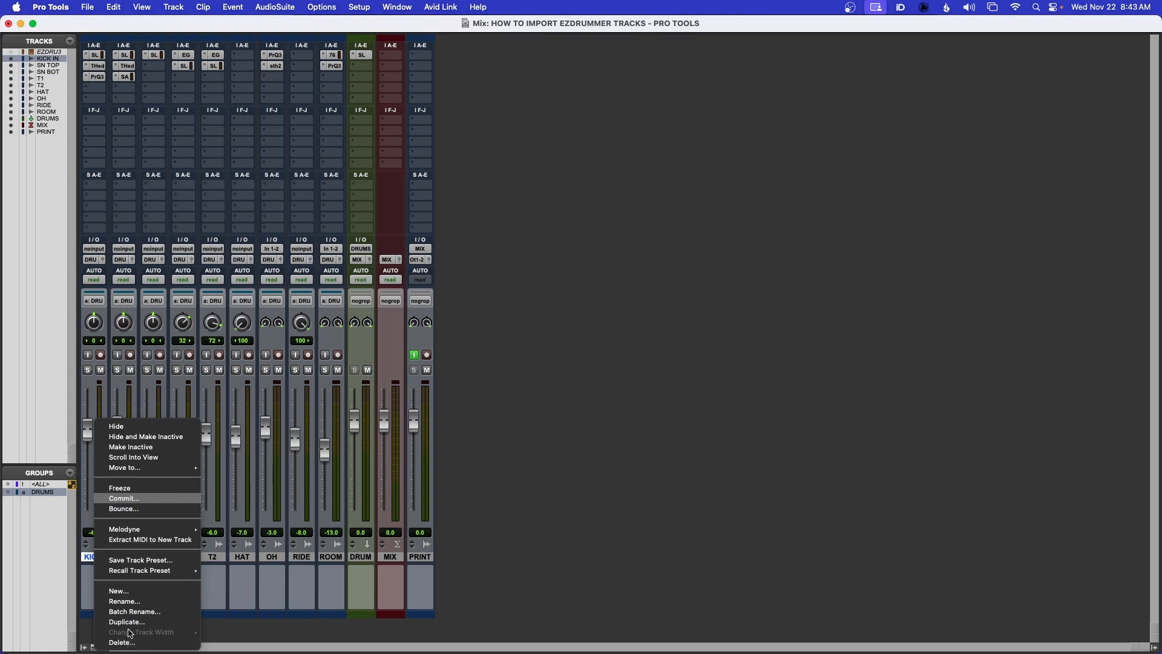
left_click(132, 623)
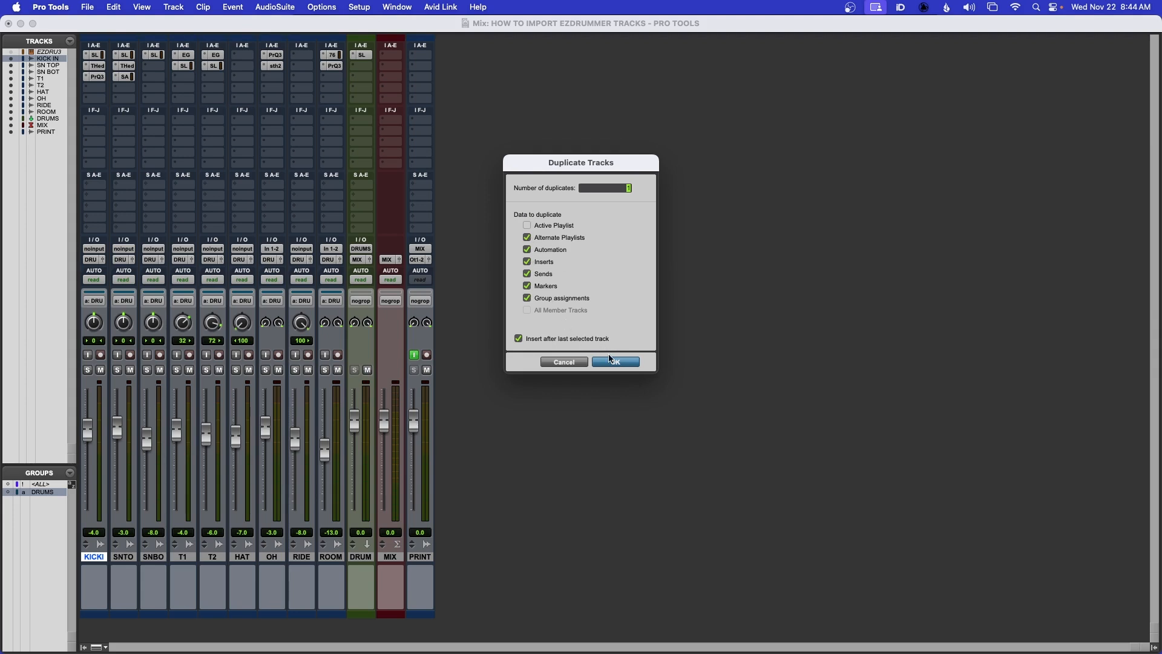
left_click(527, 226, "alt")
left_click(615, 362)
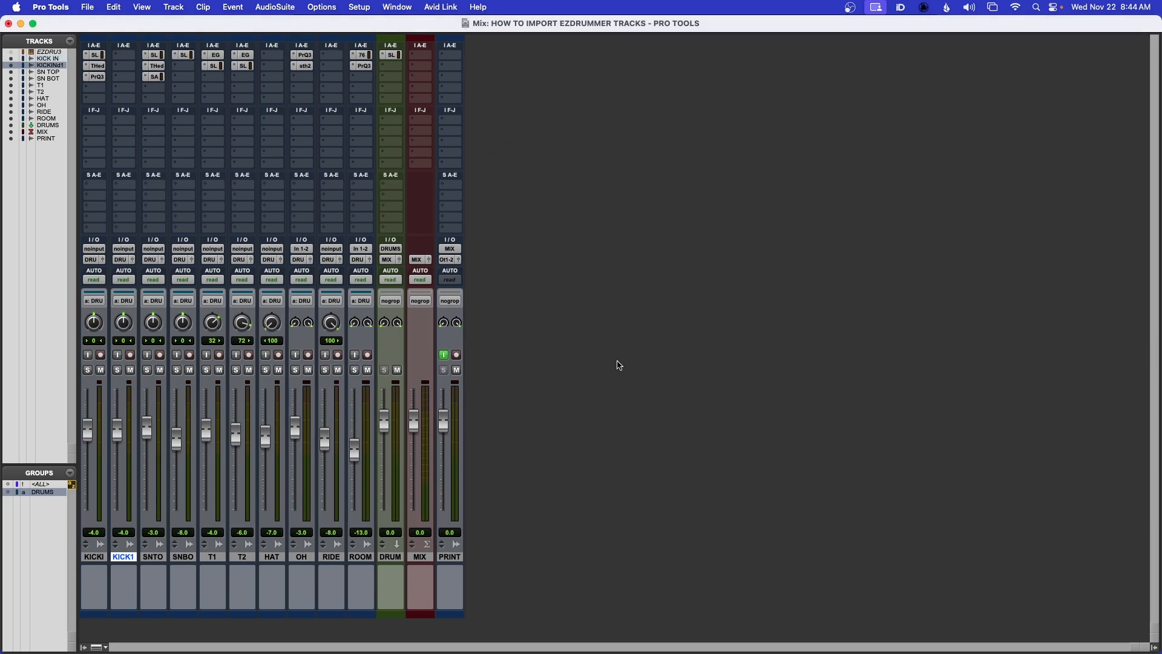
- Rename the duplicated kick track as PJRAKE KICK
double_click(123, 557)
type("PJRAKE K")
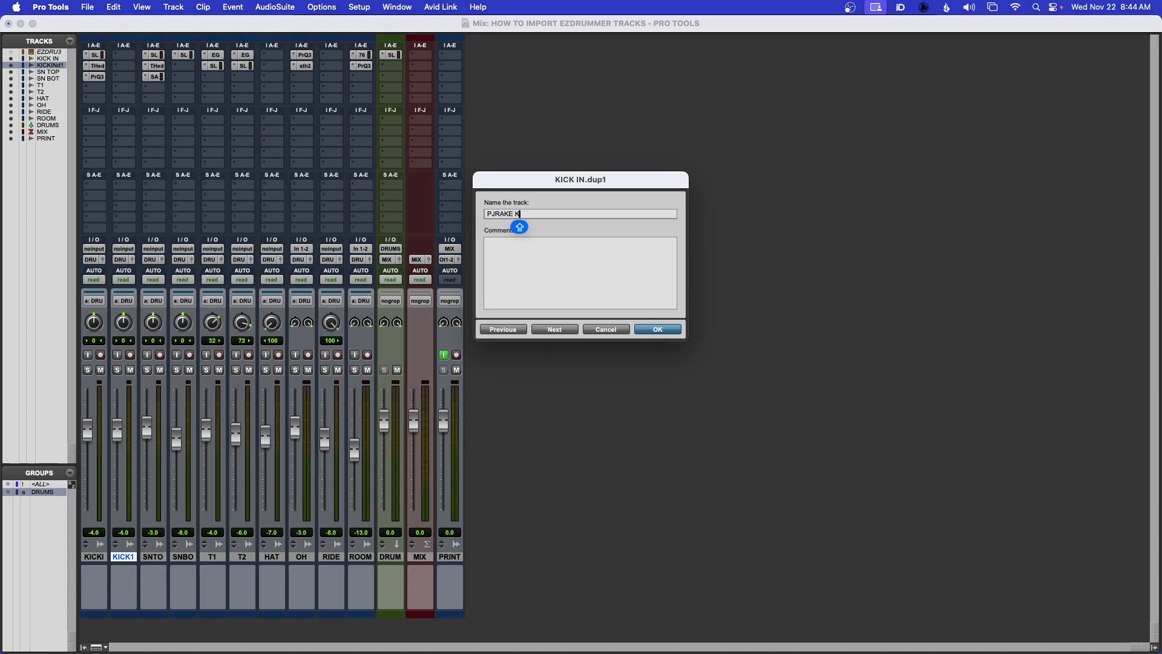
key("Return")
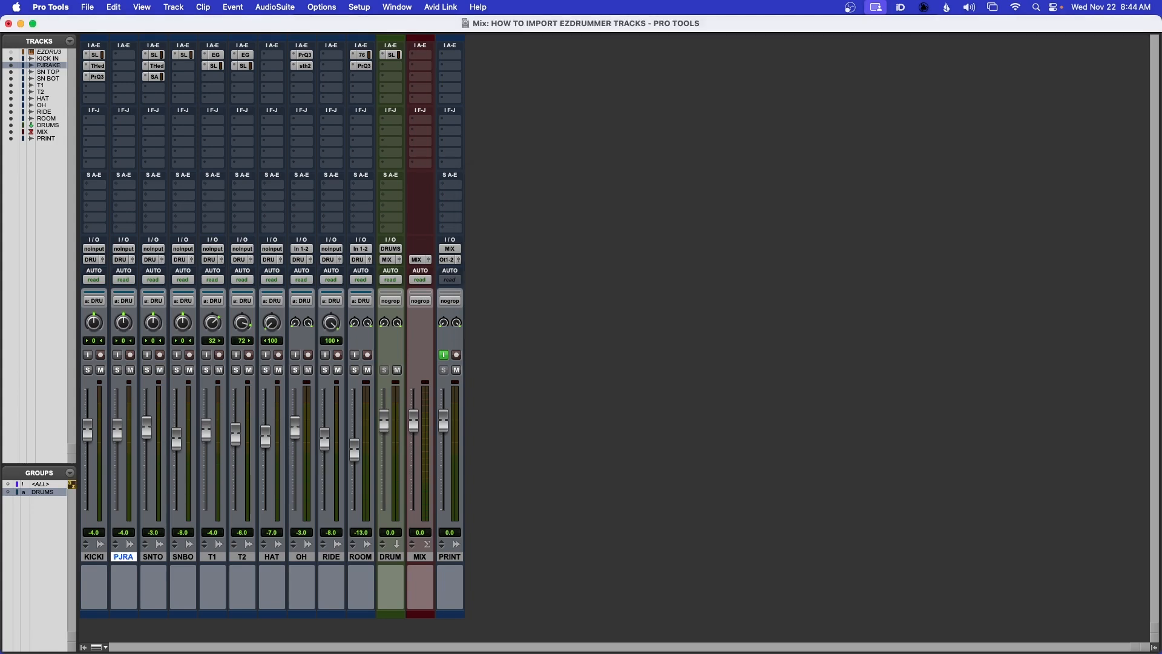
- Insert the Steven Slate Trigger 2 (mono) plug-in in the first insert slot of the PJRAKE KICK track
key("super+equal")
key("super+equal")
left_click(127, 57)
mouse_move(176, 56)
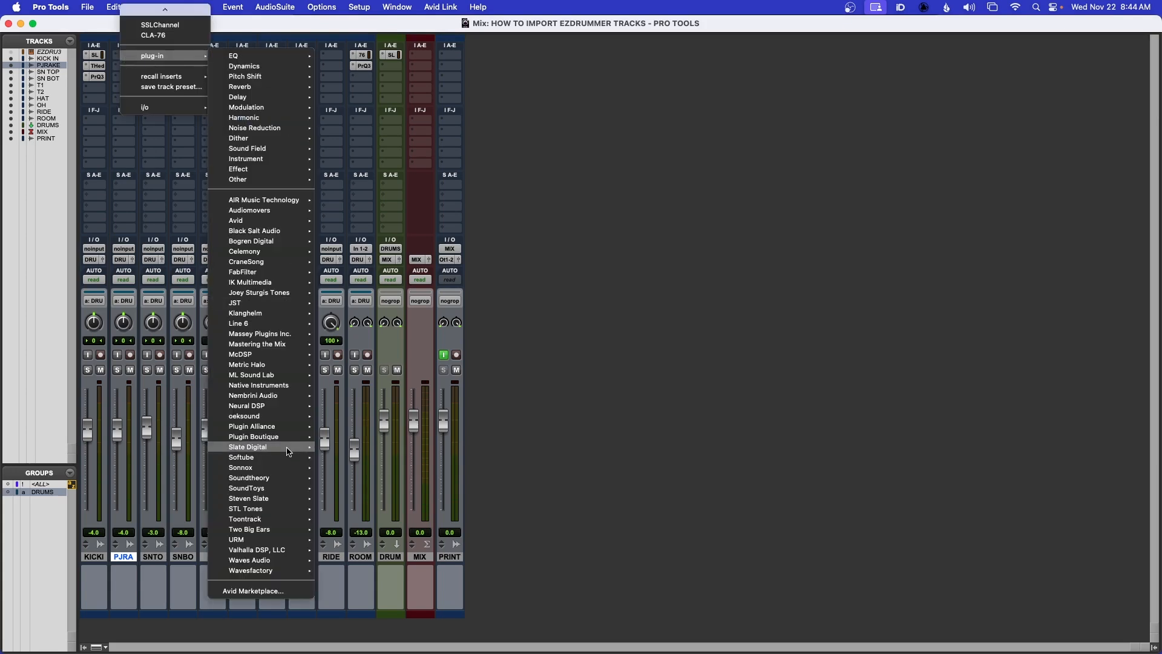
mouse_move(285, 509)
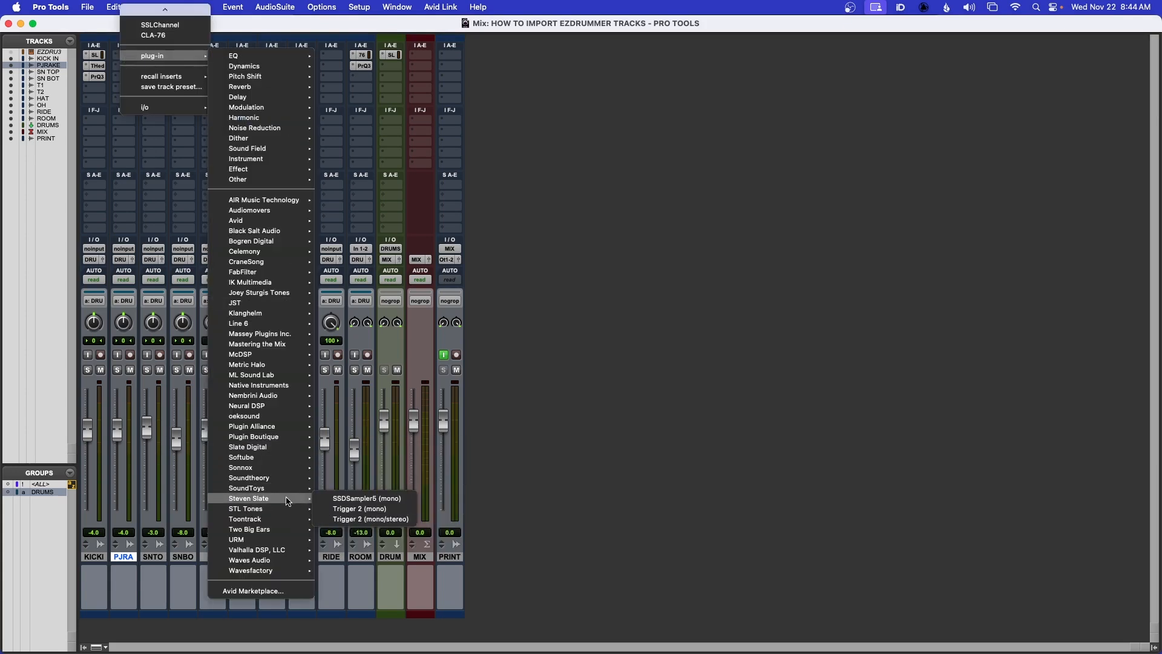
left_click(337, 510)
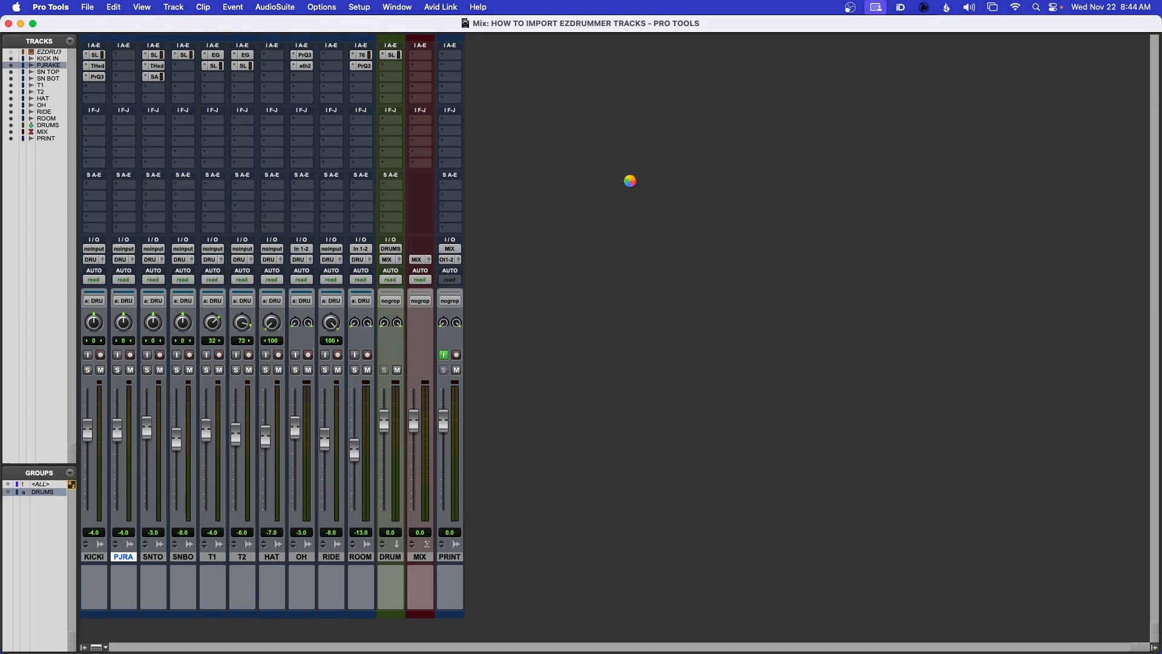
- Start playback and set Trigger 2's Detail to 44
left_click_drag(663, 72, 615, 90)
key("space")
left_click_drag(965, 277, 967, 287)
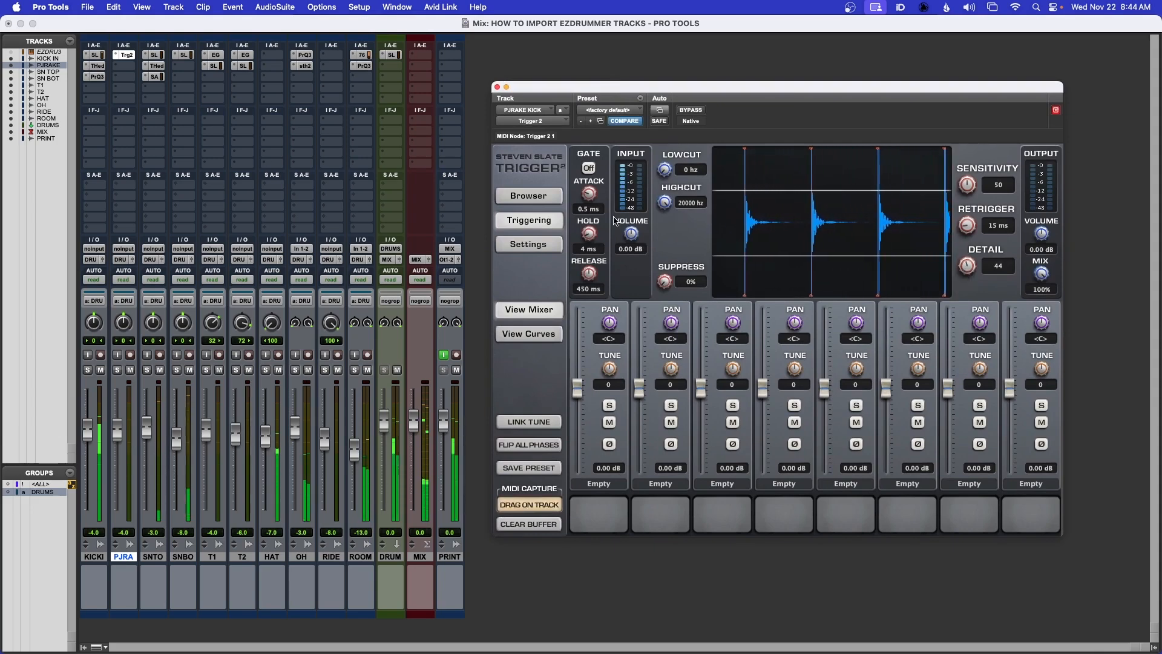
- Turn on Audition in Trigger's sample browser and load GLASS KICK.tci from KICK_PACK into the first sample slot
left_click(545, 200)
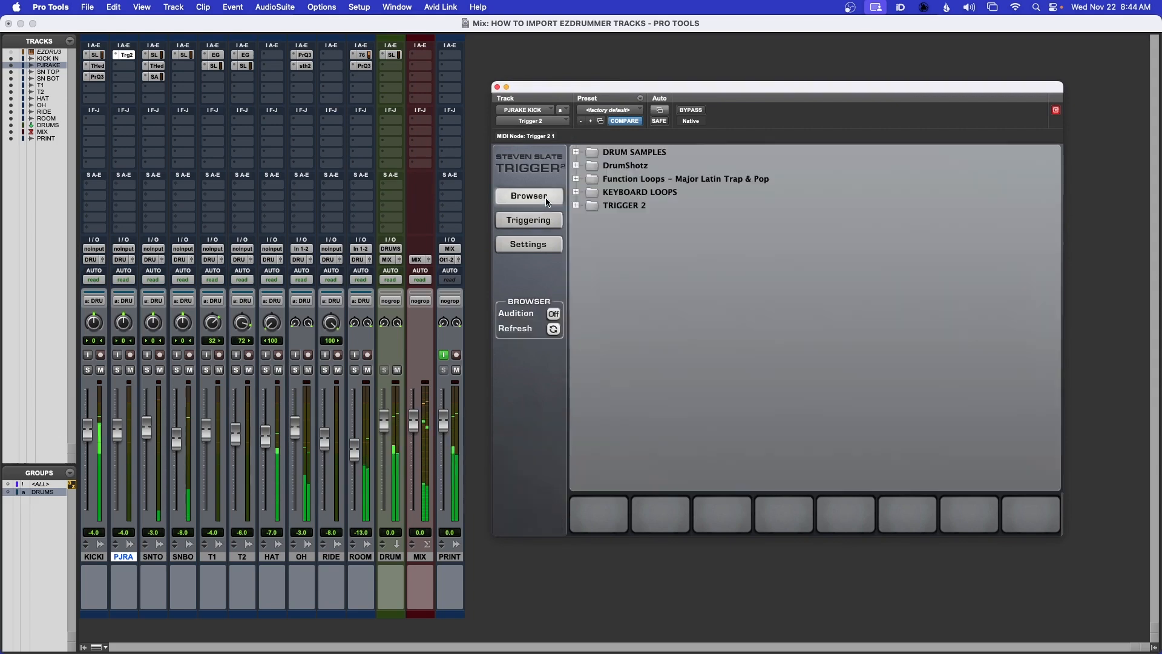
left_click(553, 313)
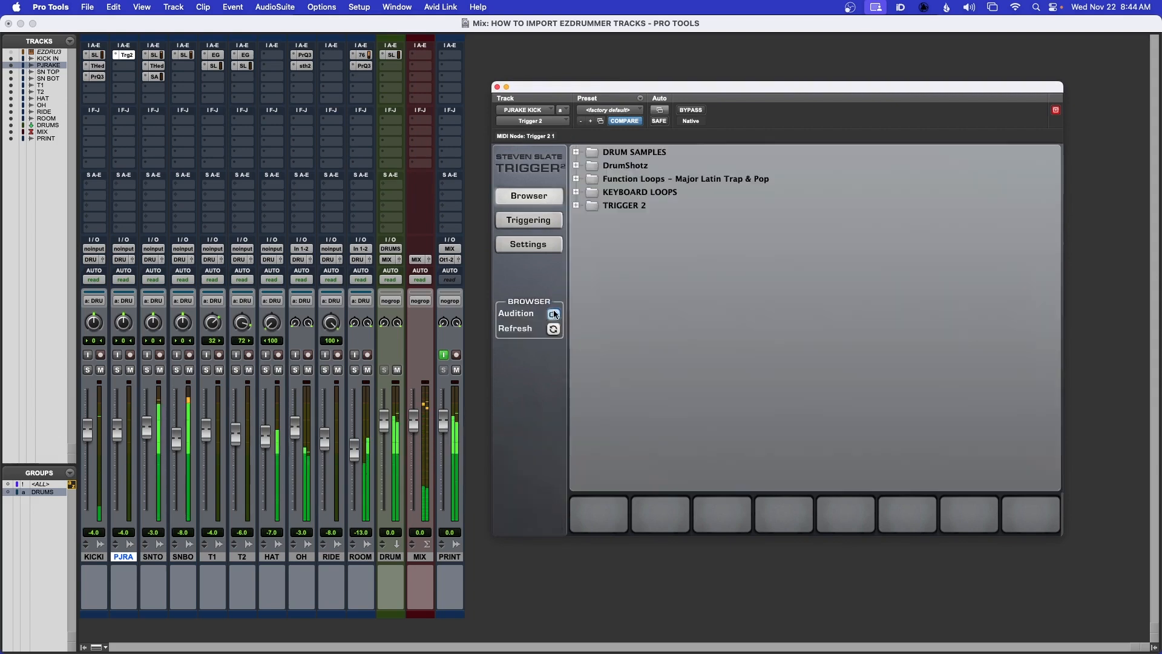
left_click(577, 152)
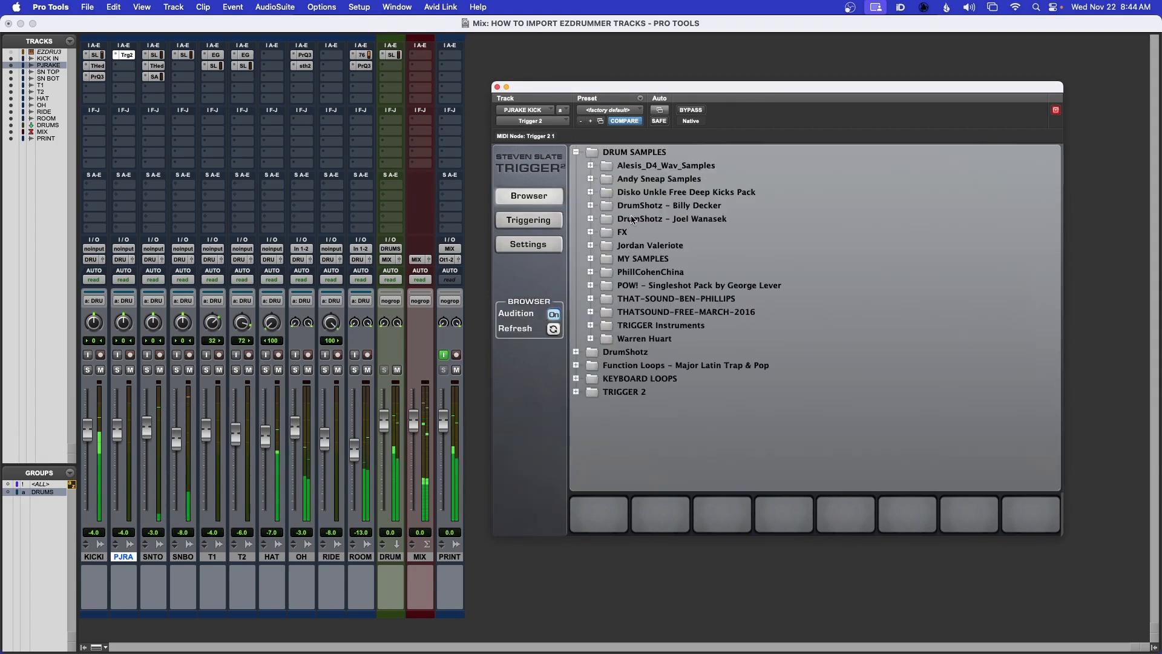
left_click(591, 245)
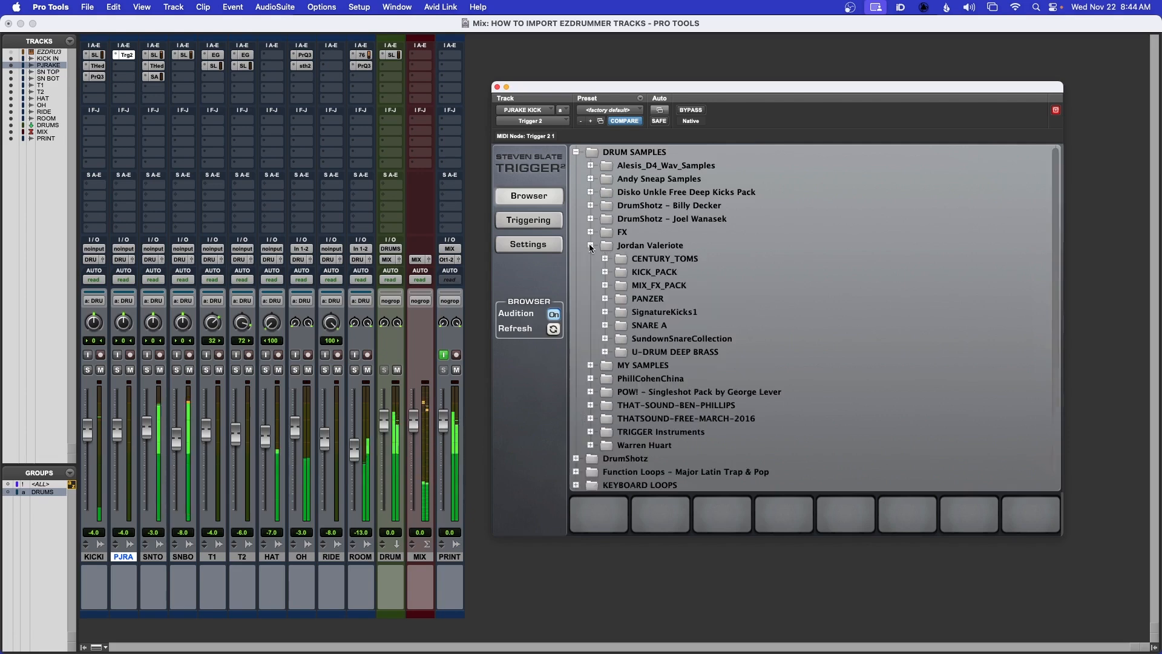
left_click(605, 273)
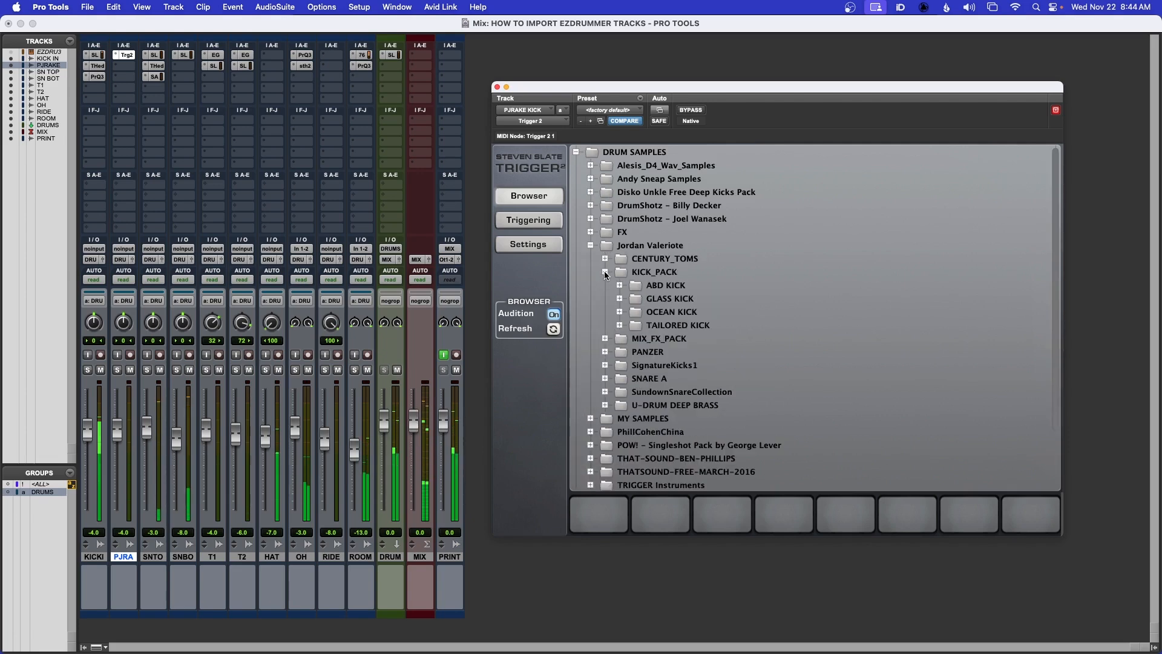
left_click(619, 298)
left_click_drag(659, 313, 595, 512)
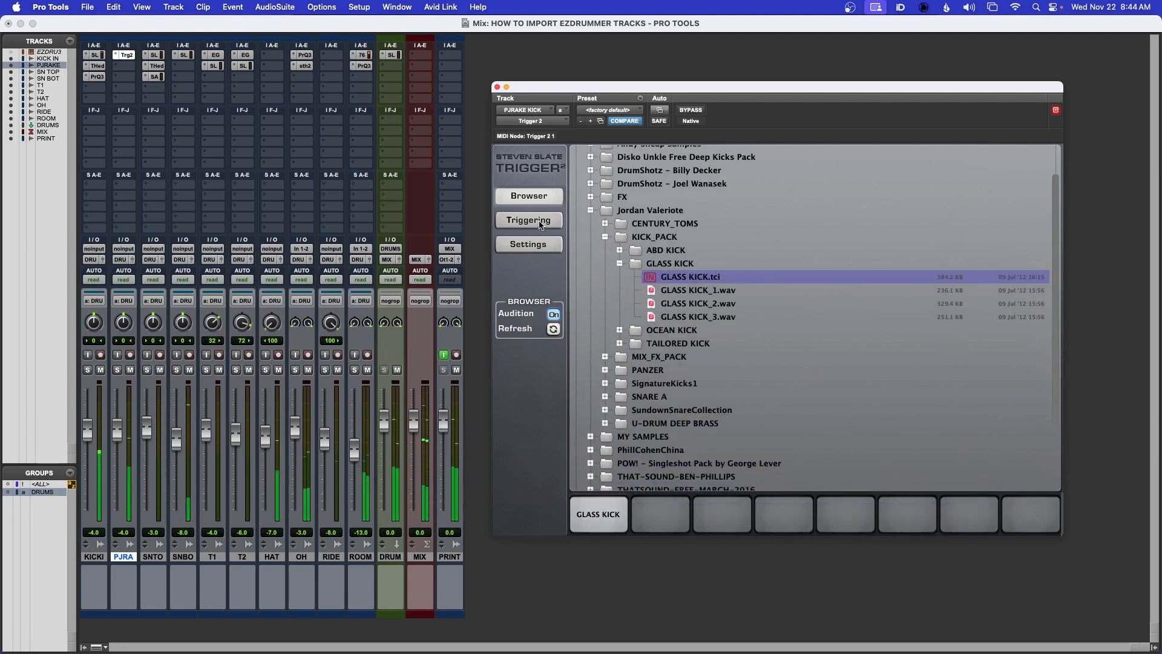
- Compare the GLASS KICK slot's phase in Trigger's mixer, leave it inverted, and toggle the PJRAKE KICK track's mute to compare
left_click(612, 446)
left_click(610, 445)
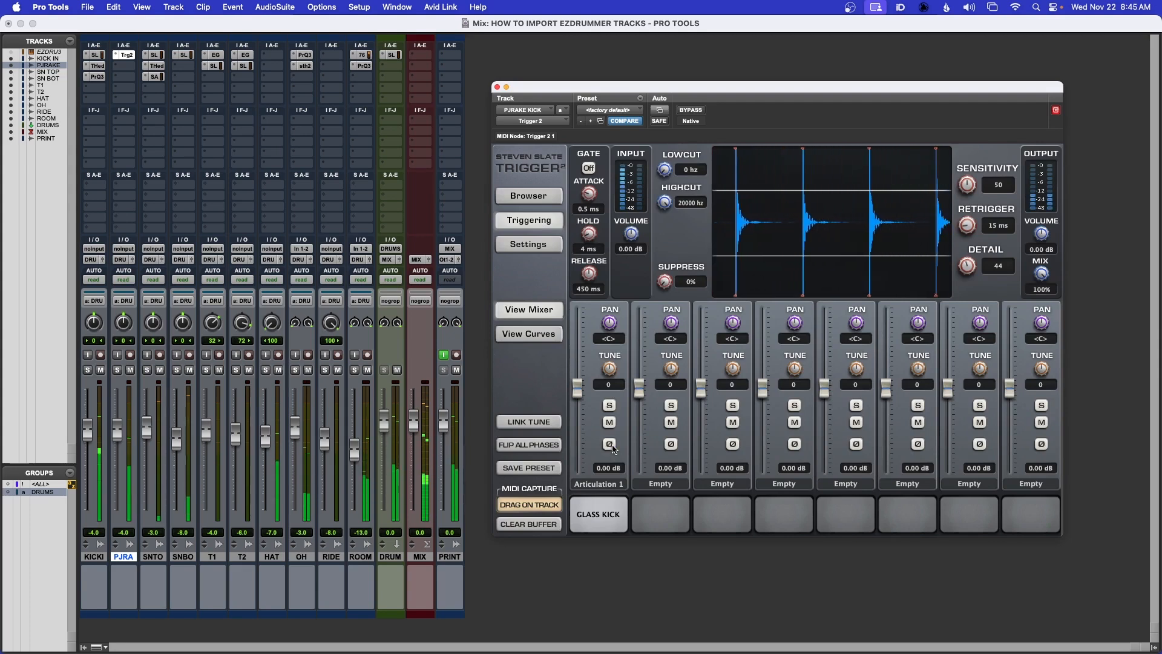
left_click(610, 446)
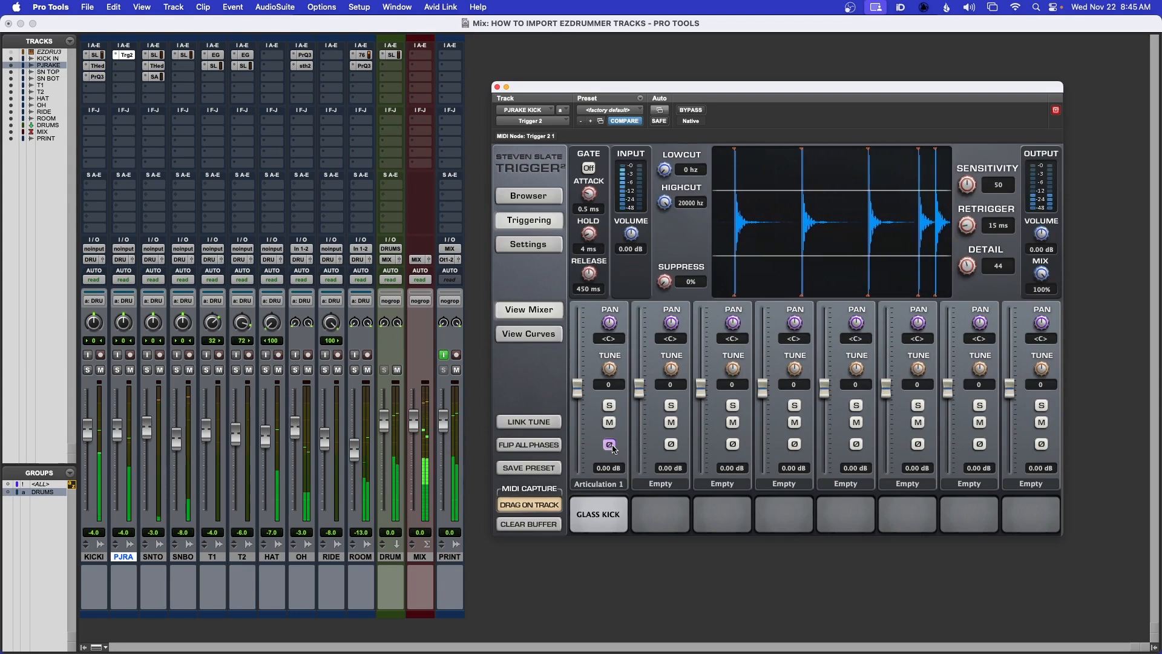
left_click(129, 371)
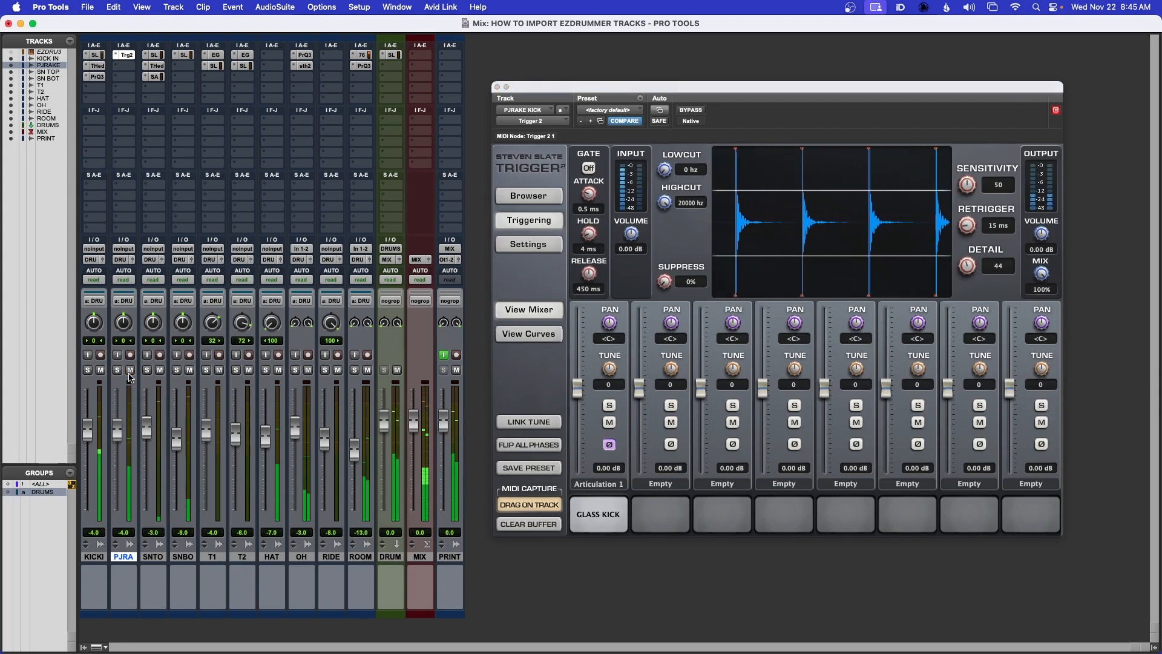
- Solo KICK IN with PJRAKE KICK and compare the sample's phase inversion and the PJRAKE KICK mute, ending with the solos cleared
left_click(89, 371)
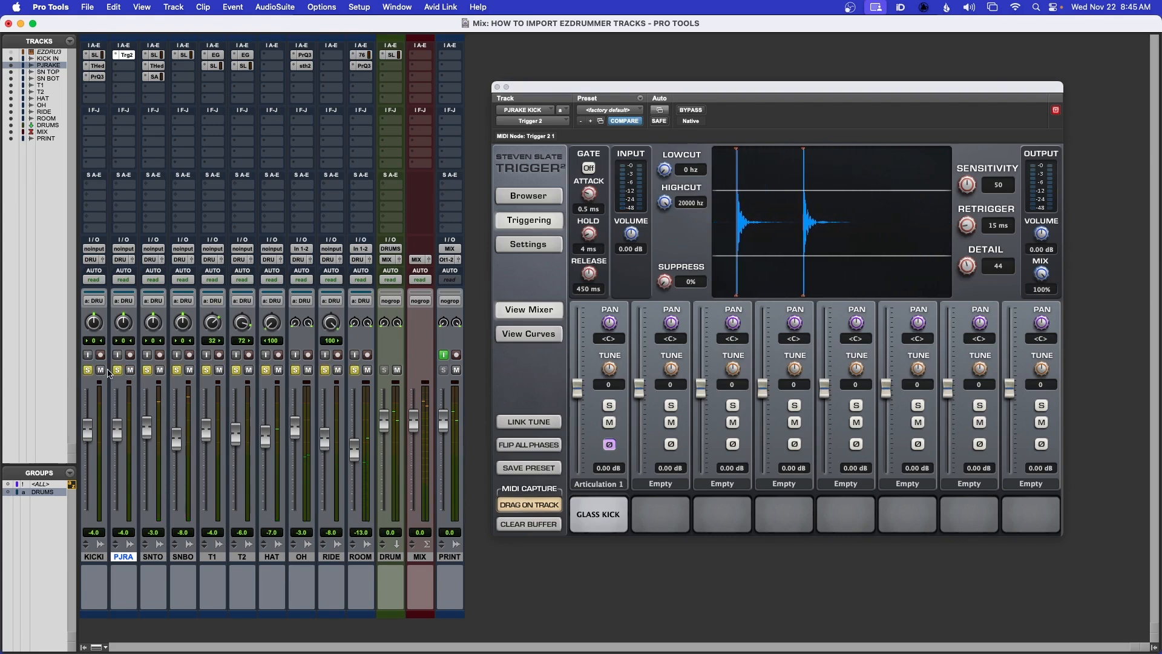
left_click(86, 371)
left_click(86, 371, "ctrl")
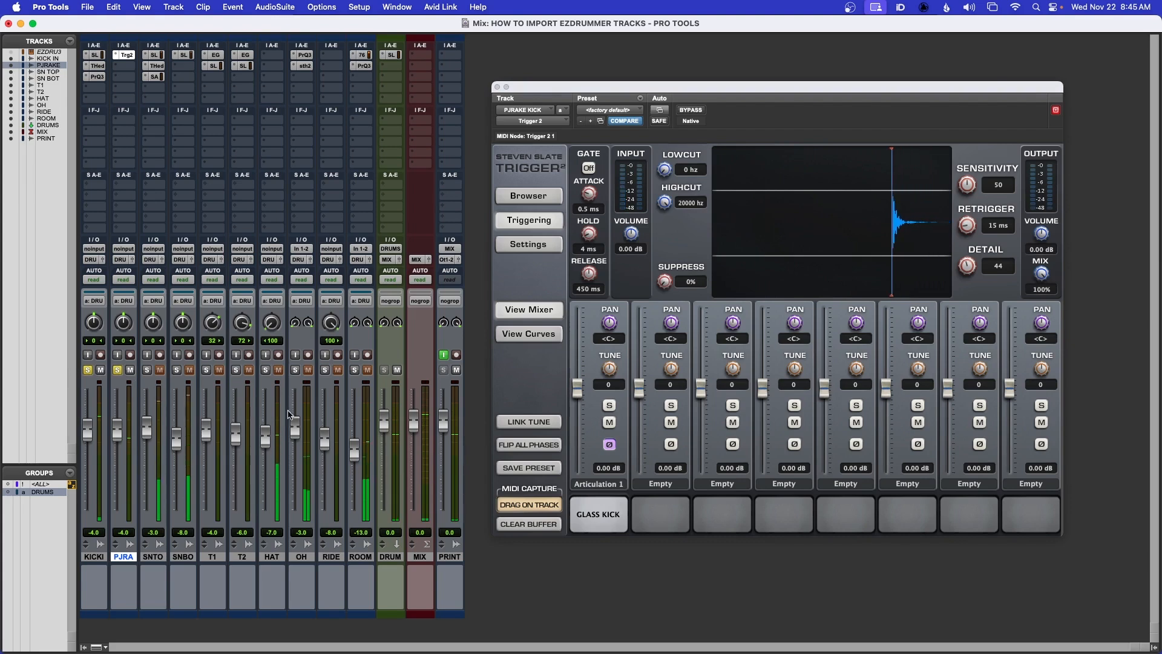
left_click(609, 445)
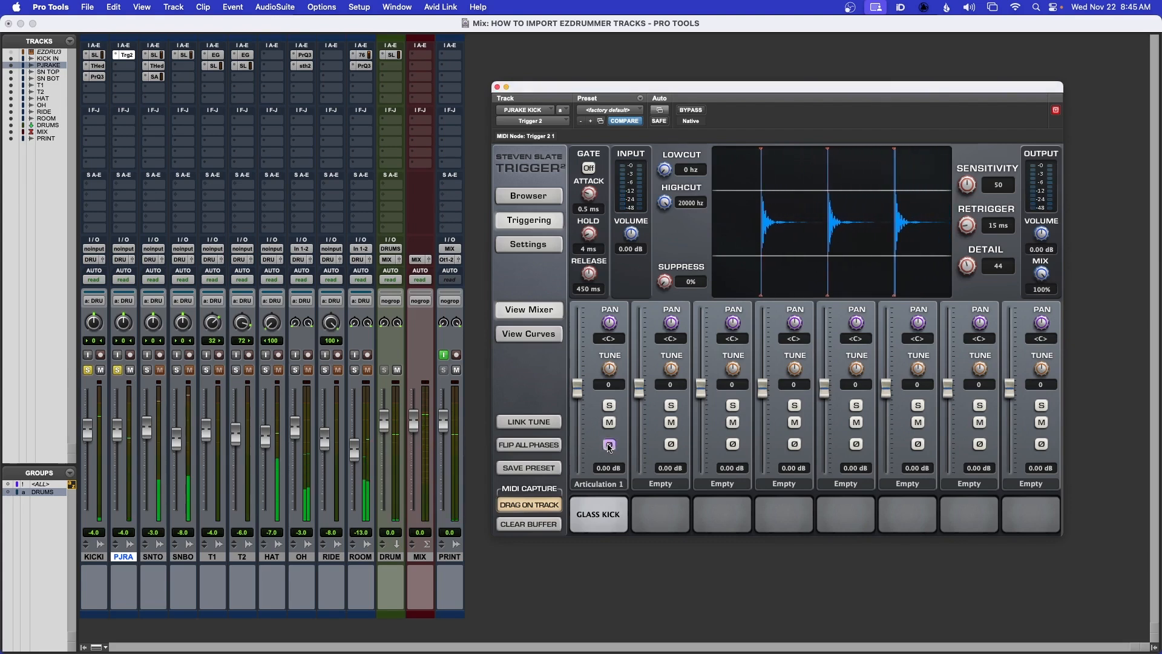
left_click(130, 371)
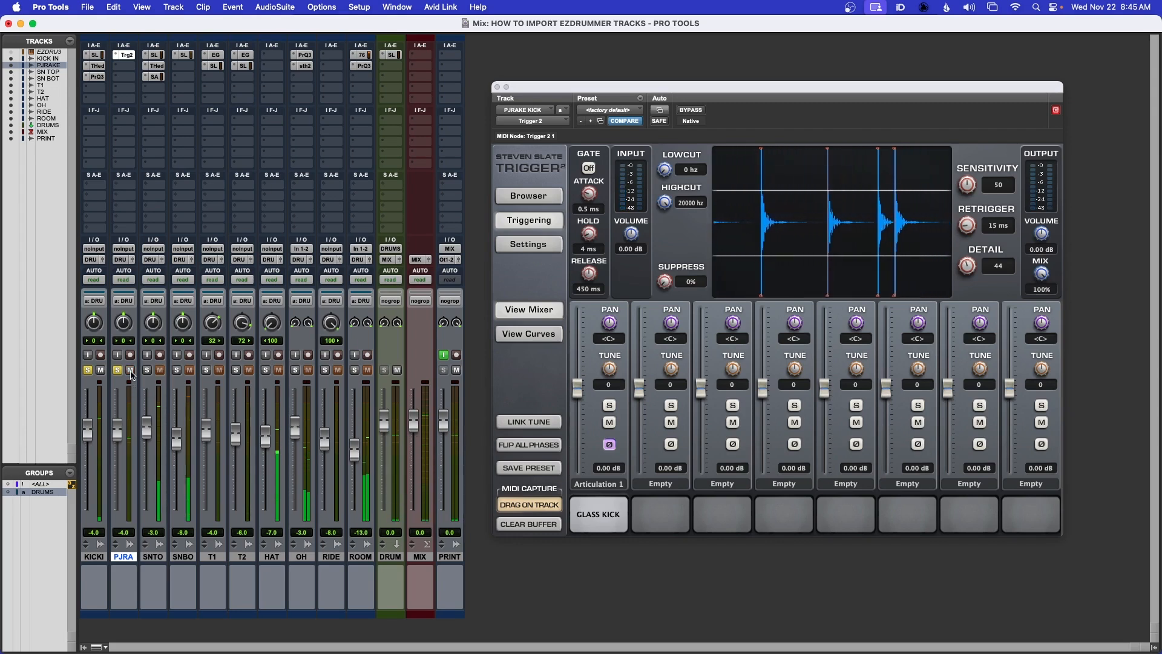
left_click(118, 371)
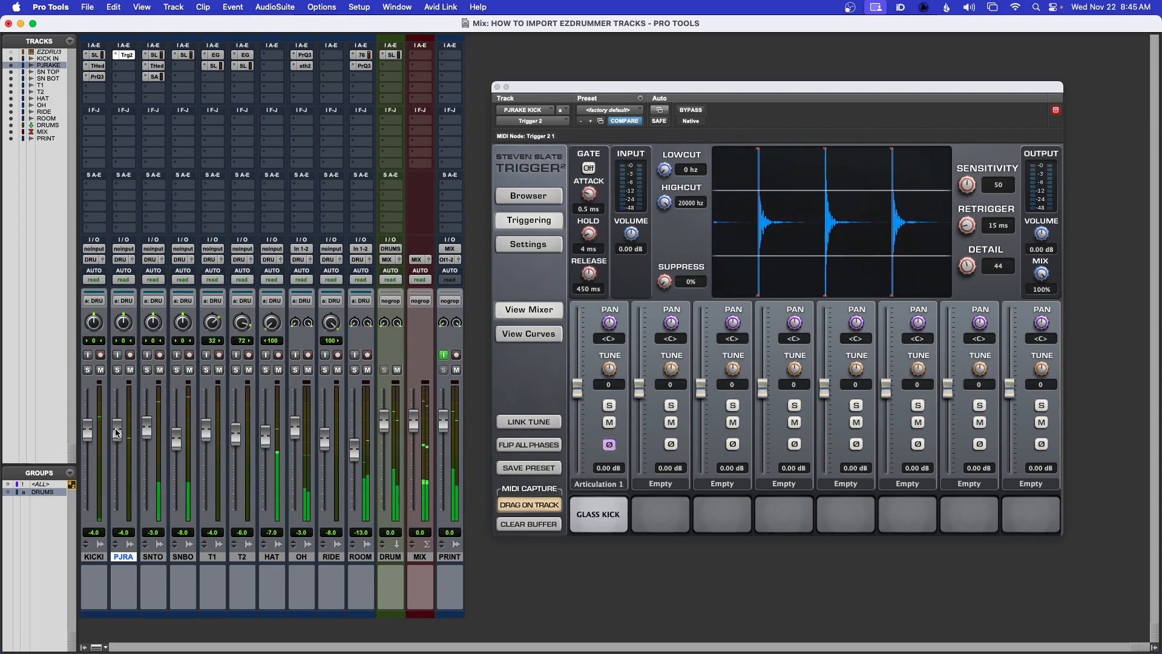
- Lower the PJRAKE KICK fader to -6.0 dB and close the Trigger 2 window
left_click_drag(119, 434, 121, 451)
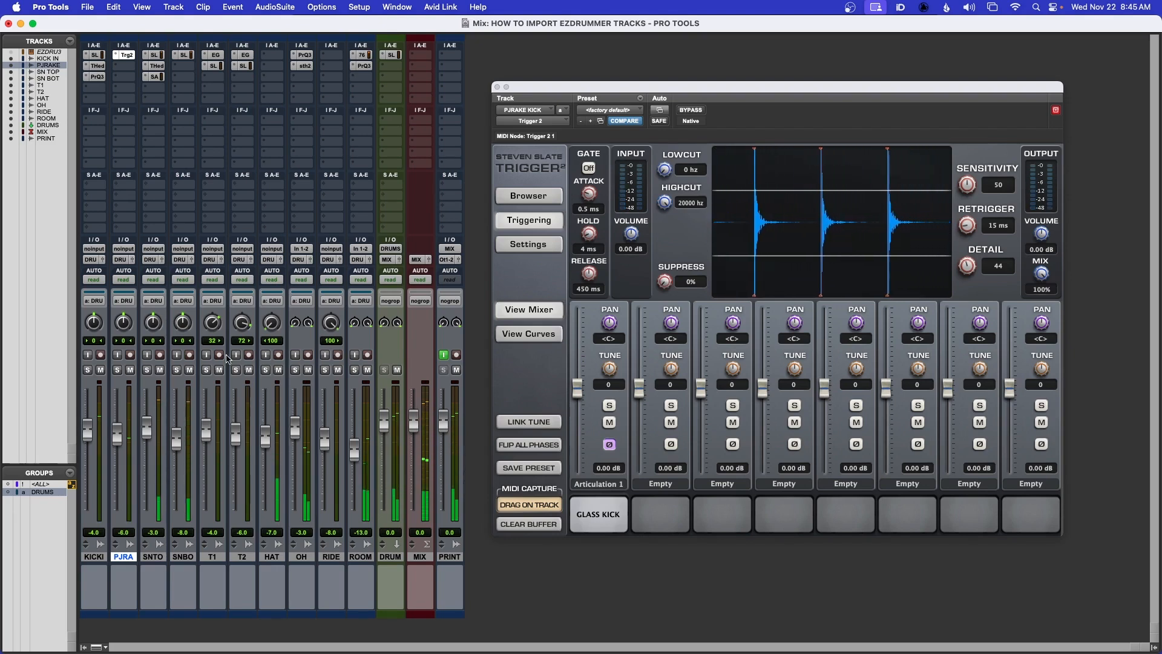
left_click(497, 88)
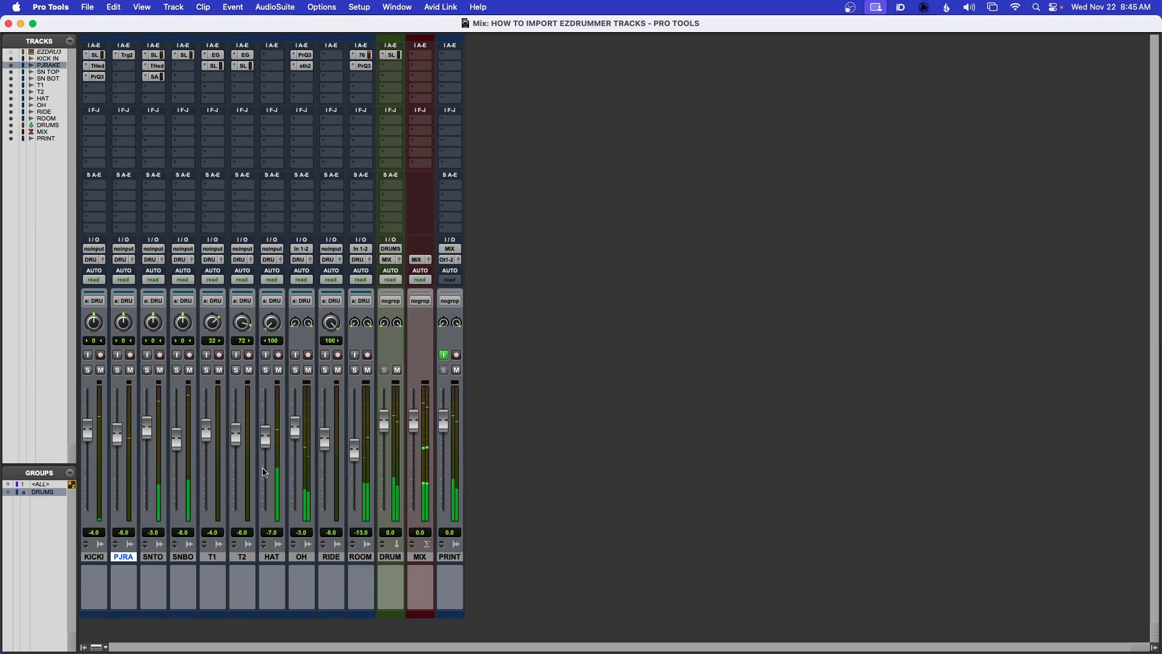
- In the Edit window, select the range from just before bar 3 to past bar 12 across the drum tracks, and return to the Mix window
key("super+equal")
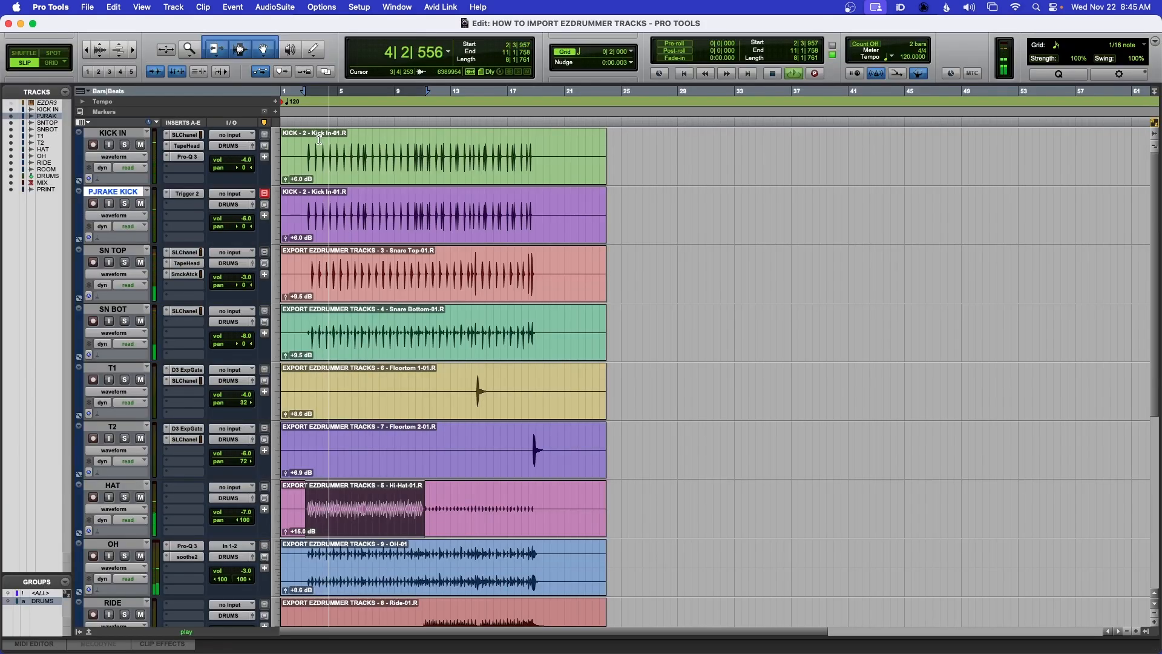
key("t")
key("t")
key("t")
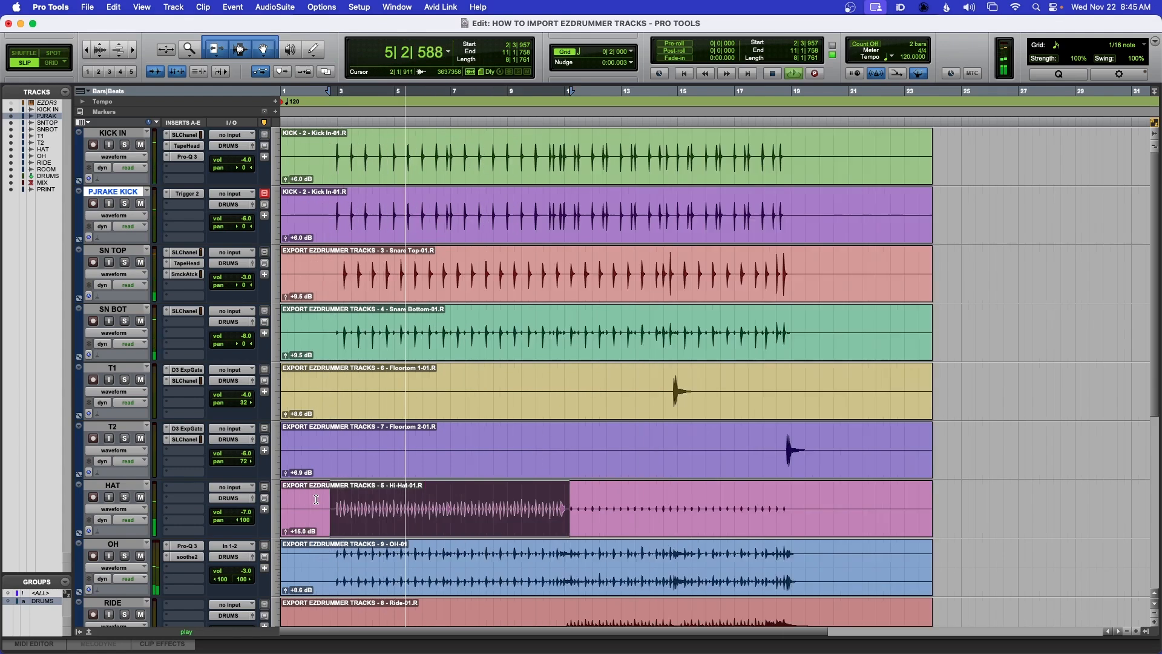
left_click(504, 497, "shift")
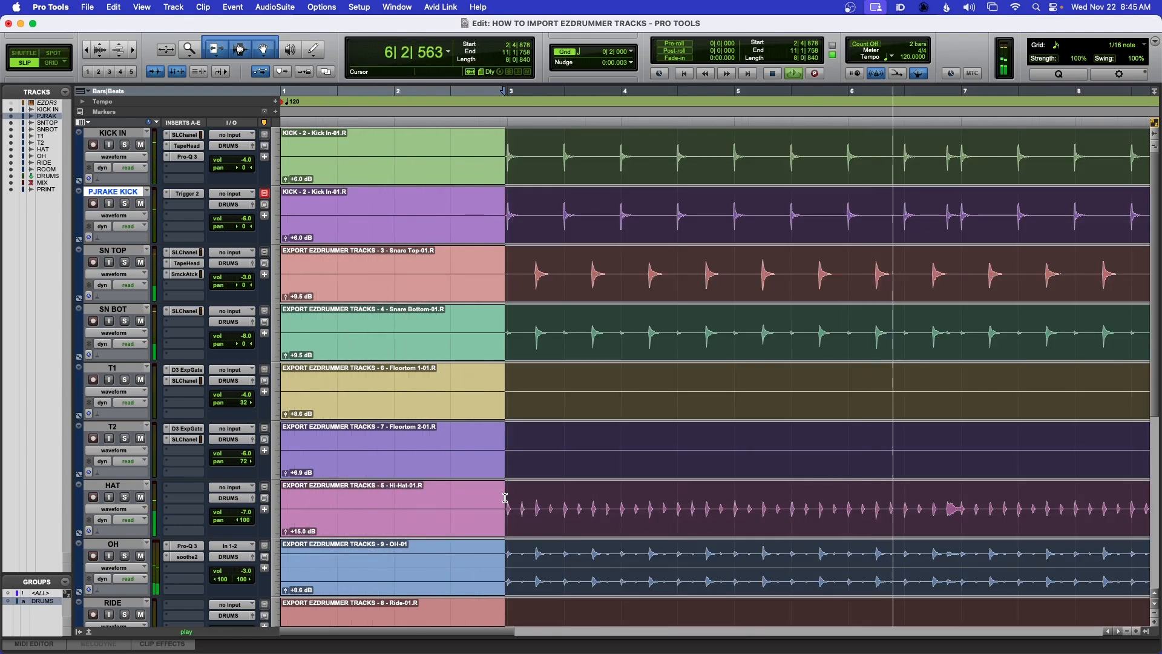
key("space")
left_click(505, 498)
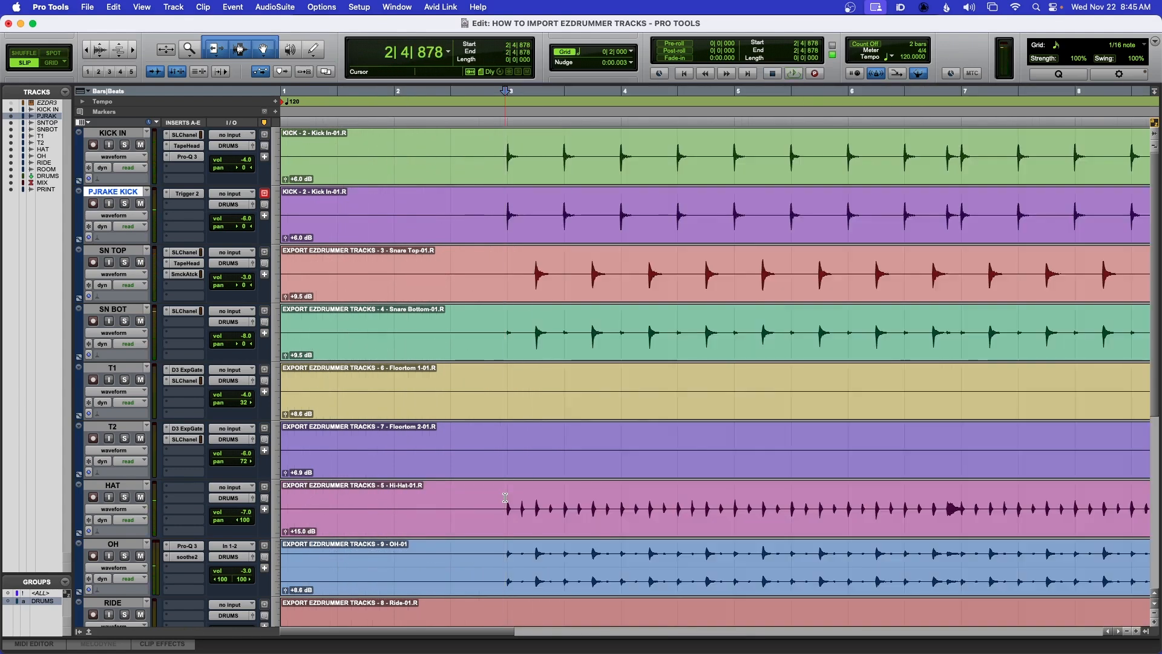
key("super+a")
left_click(504, 498)
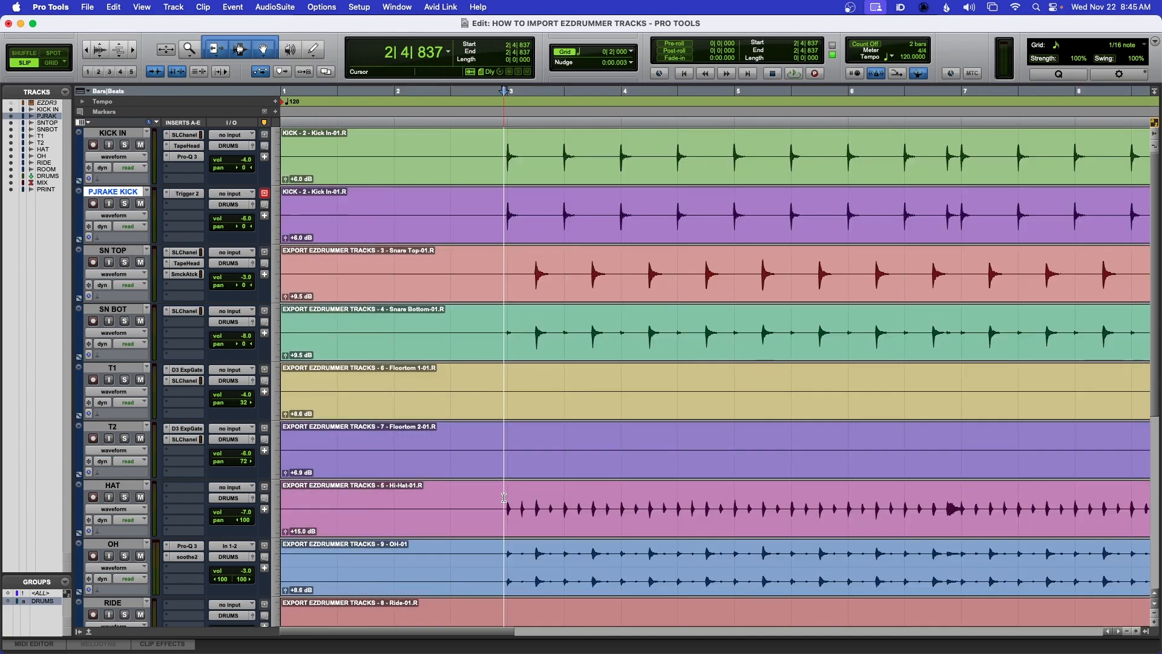
key("r")
left_click_drag(392, 498, 942, 489)
key("super+equal")
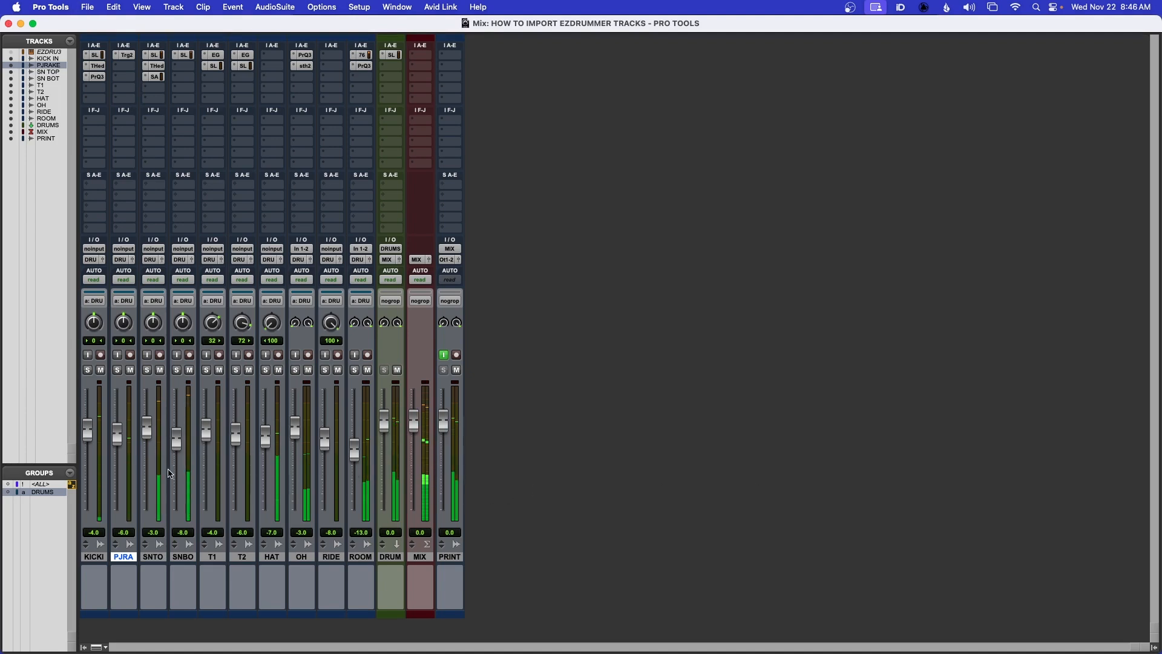
- Compare the mix with PJRAKE KICK muted and unmuted, and group KICK IN and PJRAKE KICK under the name KICK
left_click(130, 371)
left_click(130, 371)
left_click(94, 557, "shift")
key("super+g")
type("KICK")
key("Return")
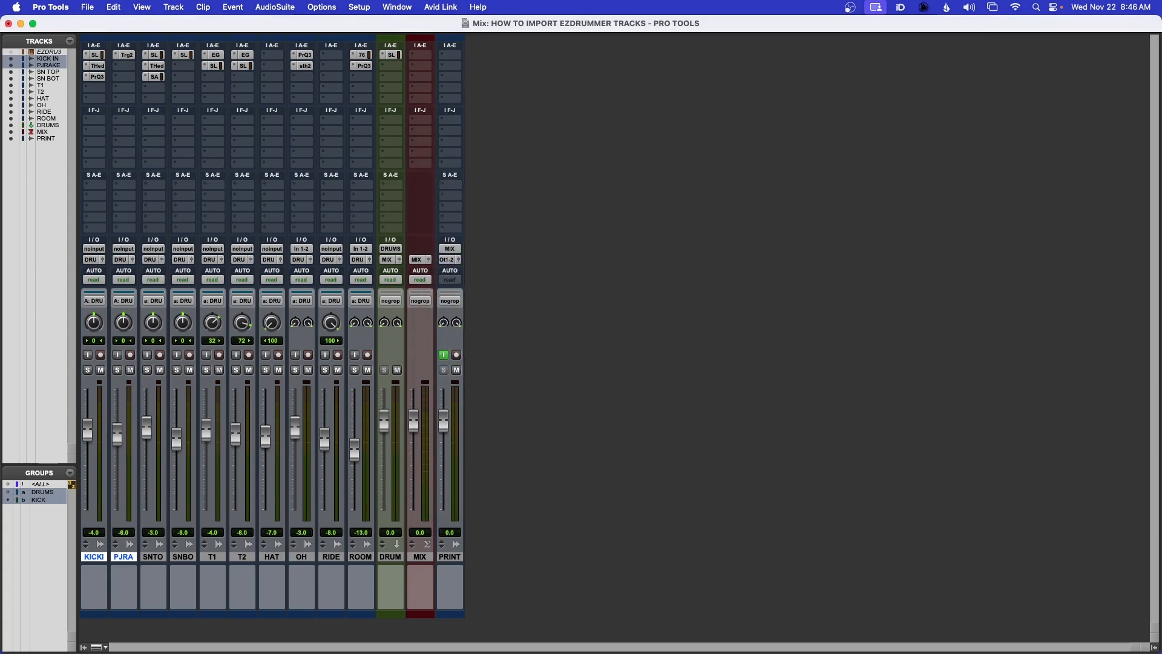
- Create one new VCA Master track and name it KICK
key("super+shift+n")
key("super+Down")
key("super+Down")
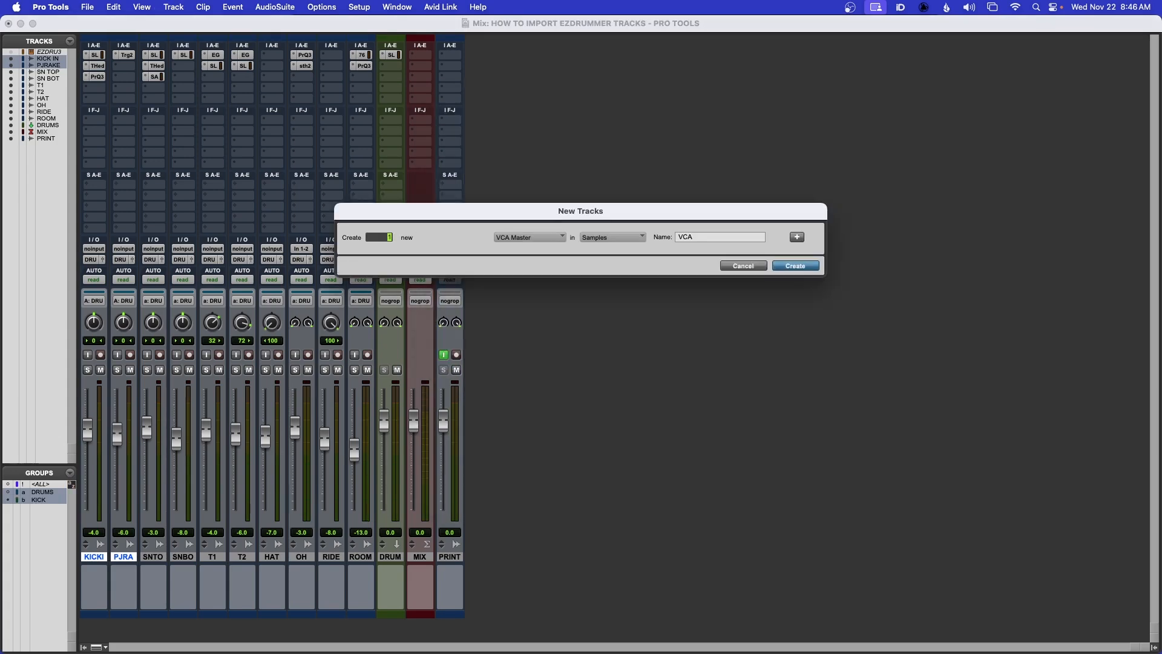
key("Return")
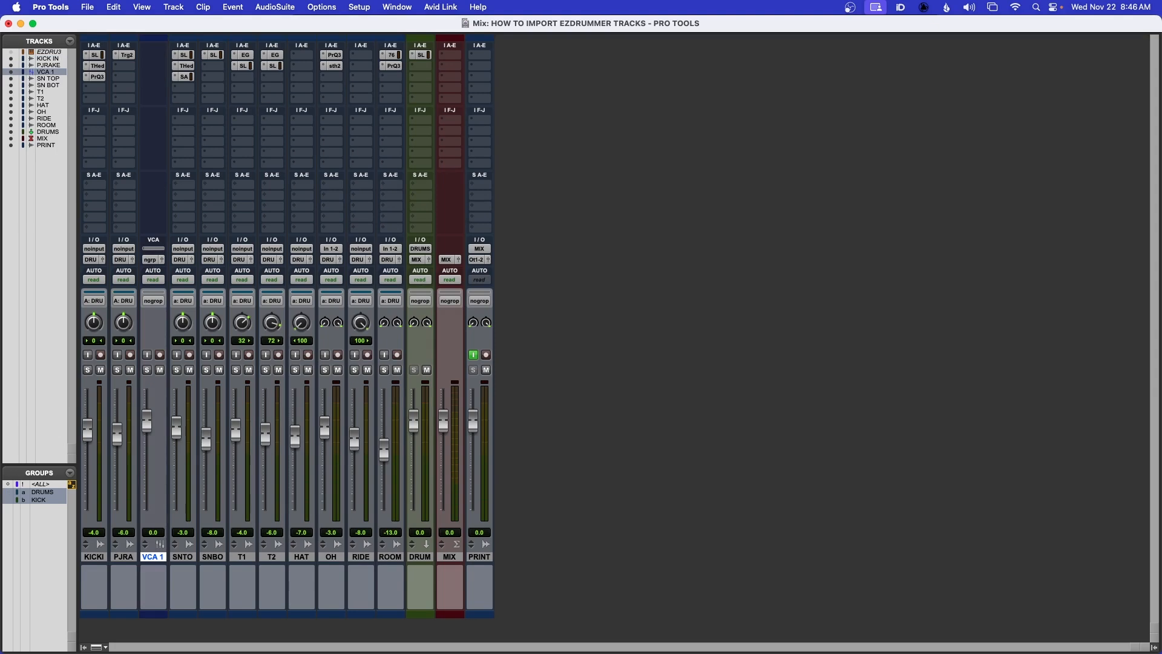
double_click(150, 558)
type("KICK")
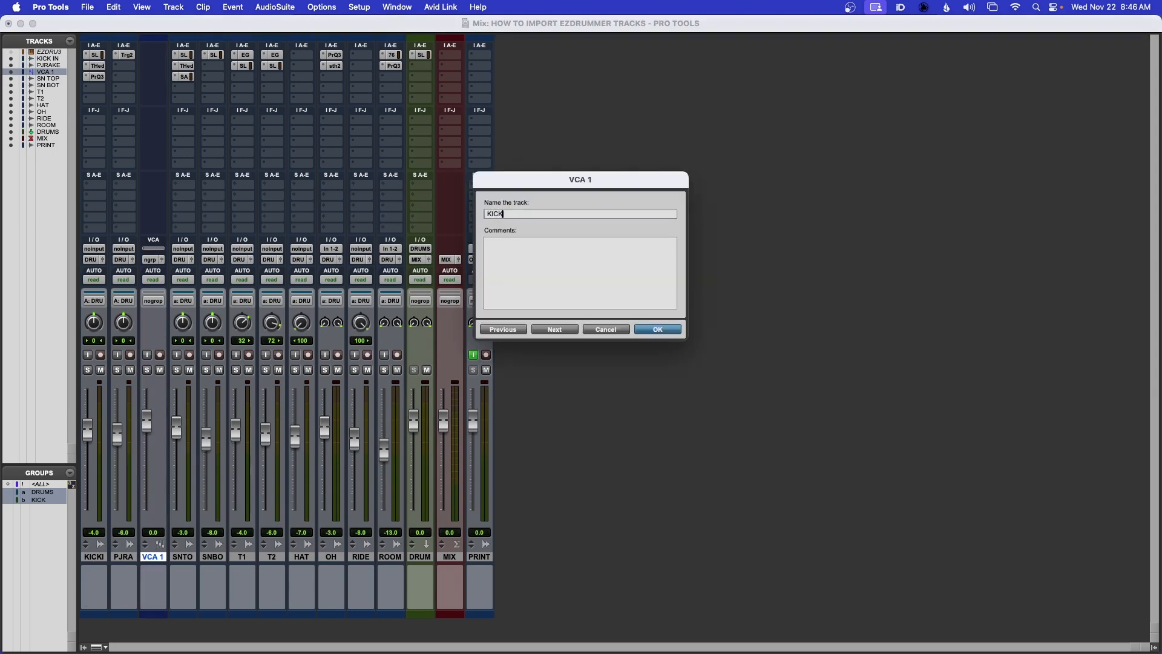
key("Return")
- Assign the KICK group to the KICK VCA, test its fader during playback, and reset it to 0.0 dB
left_click(152, 260)
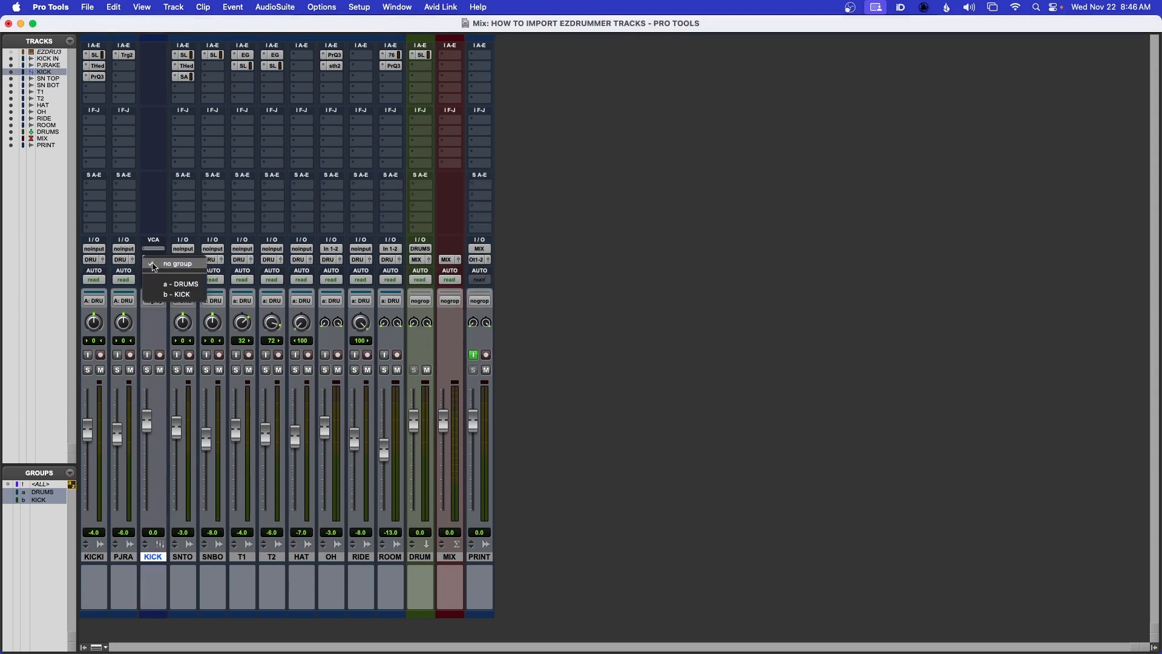
left_click(173, 262)
key("space")
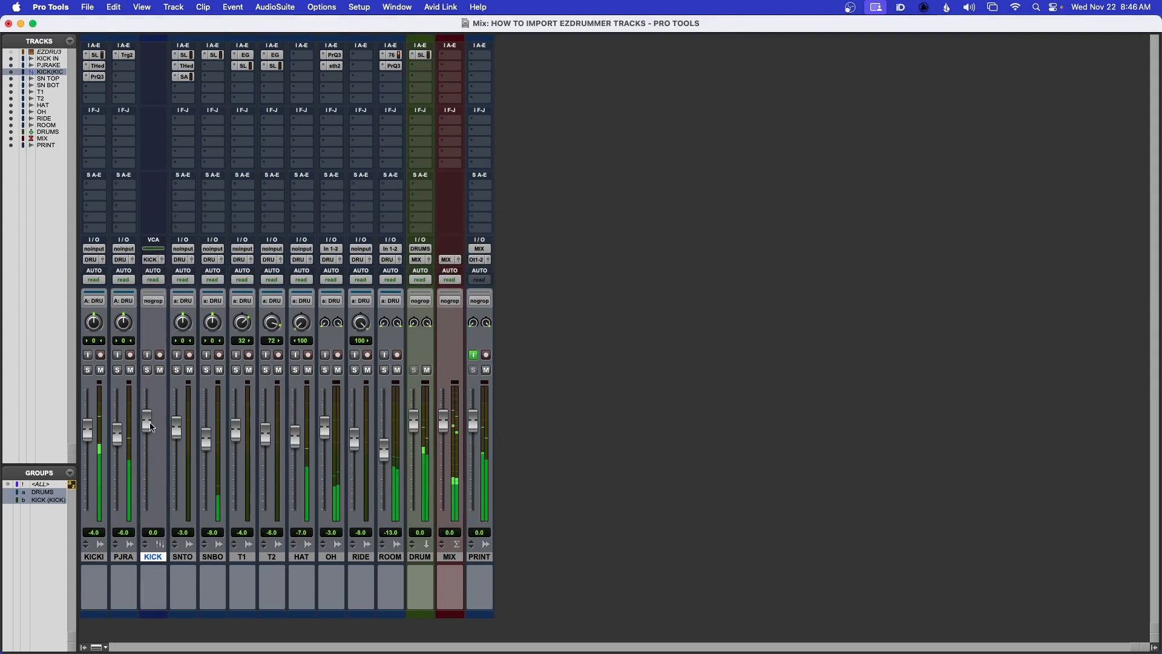
left_click_drag(147, 422, 148, 427)
left_click(149, 430, "alt")
- Duplicate the SN TOP track with only its active playlist and group assignments, and rename the copy PJRAKE SN
right_click(188, 559)
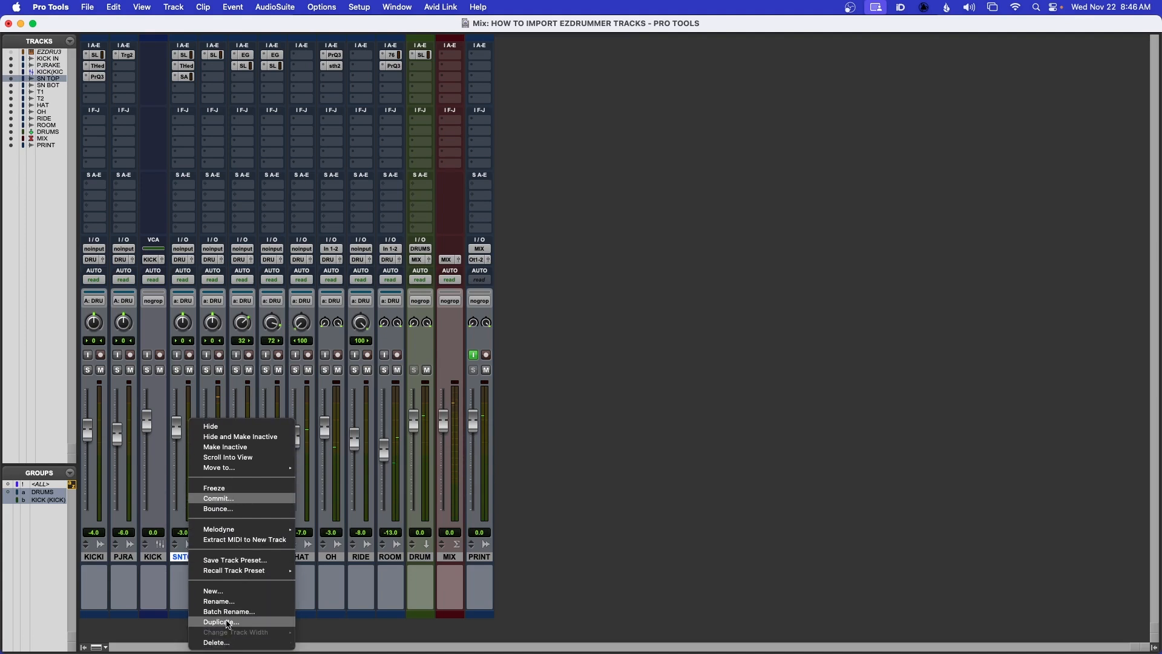
left_click(228, 622)
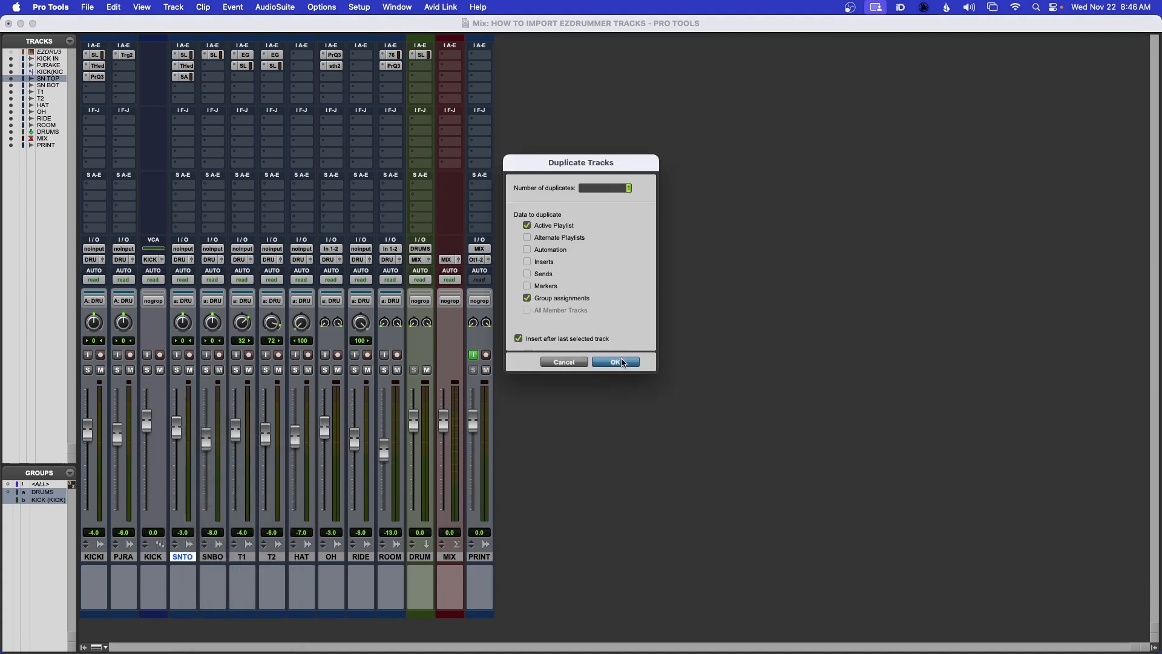
left_click(616, 362)
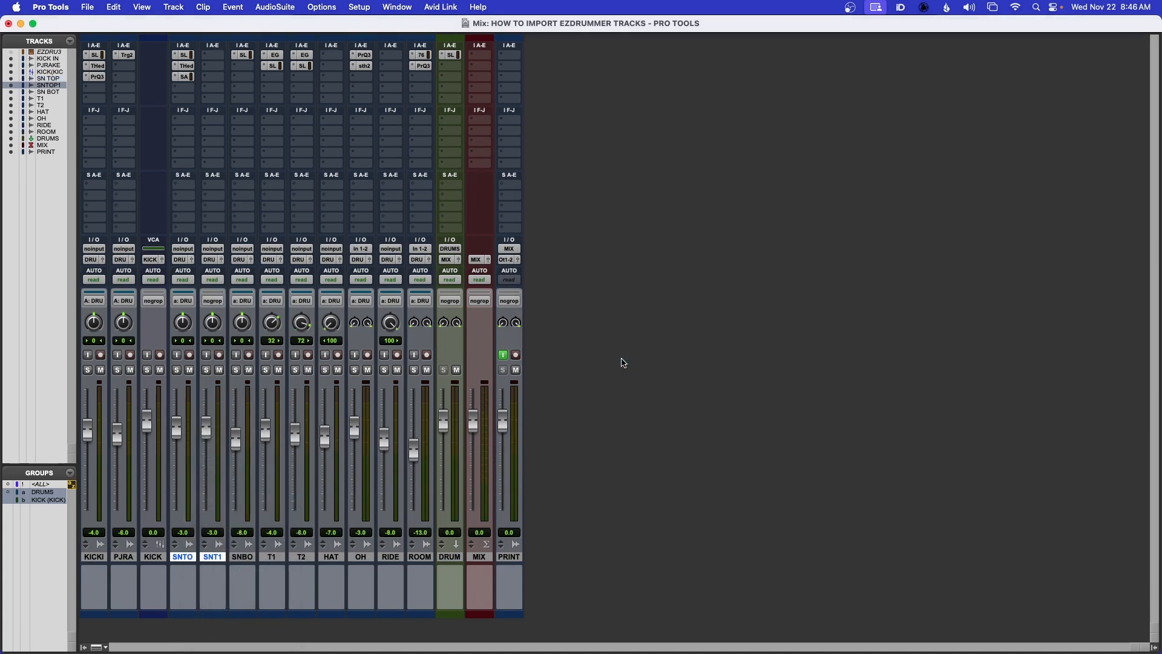
double_click(213, 557)
type("PJRAKE")
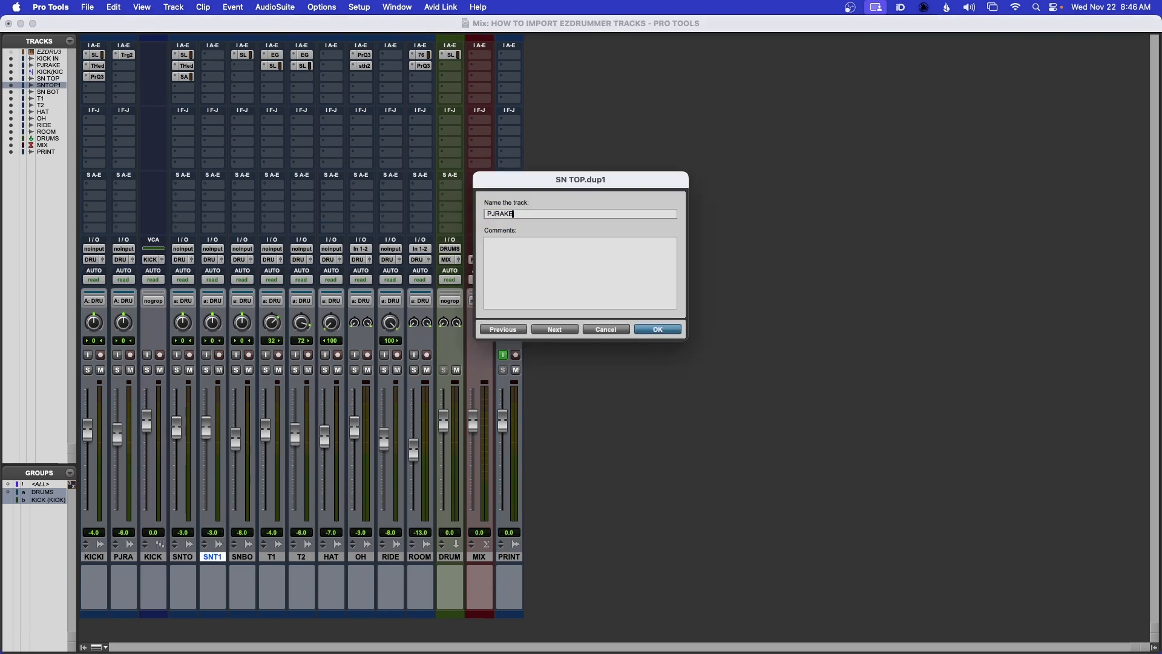
type(" SN")
key("Return")
key("super+equal")
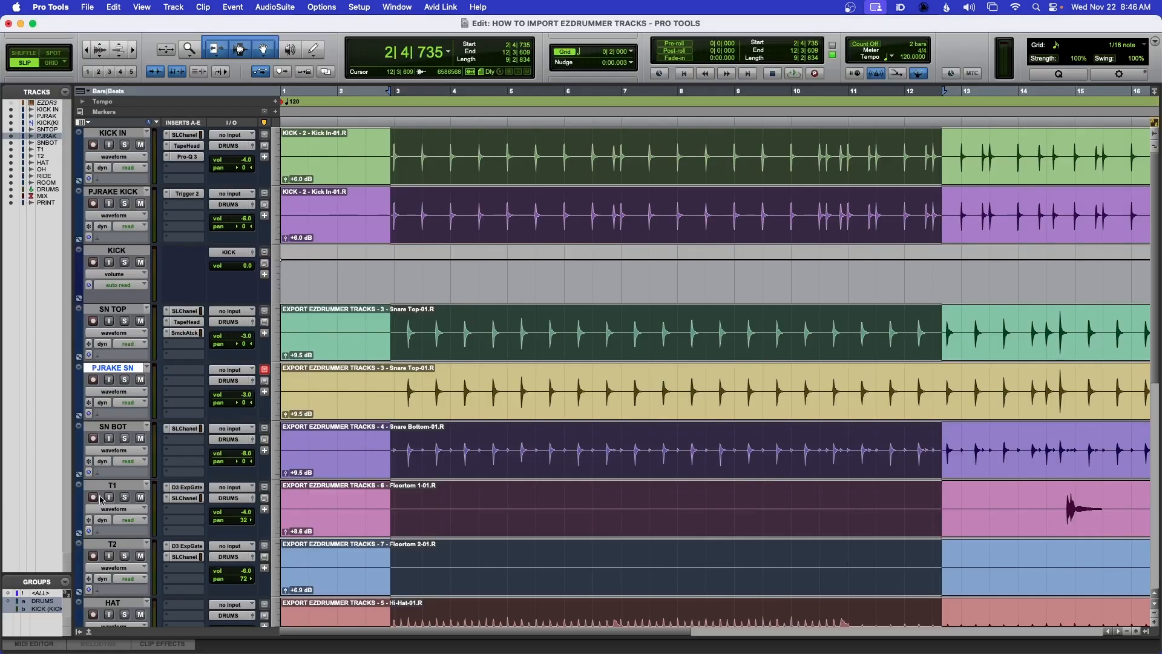
key("super+equal")
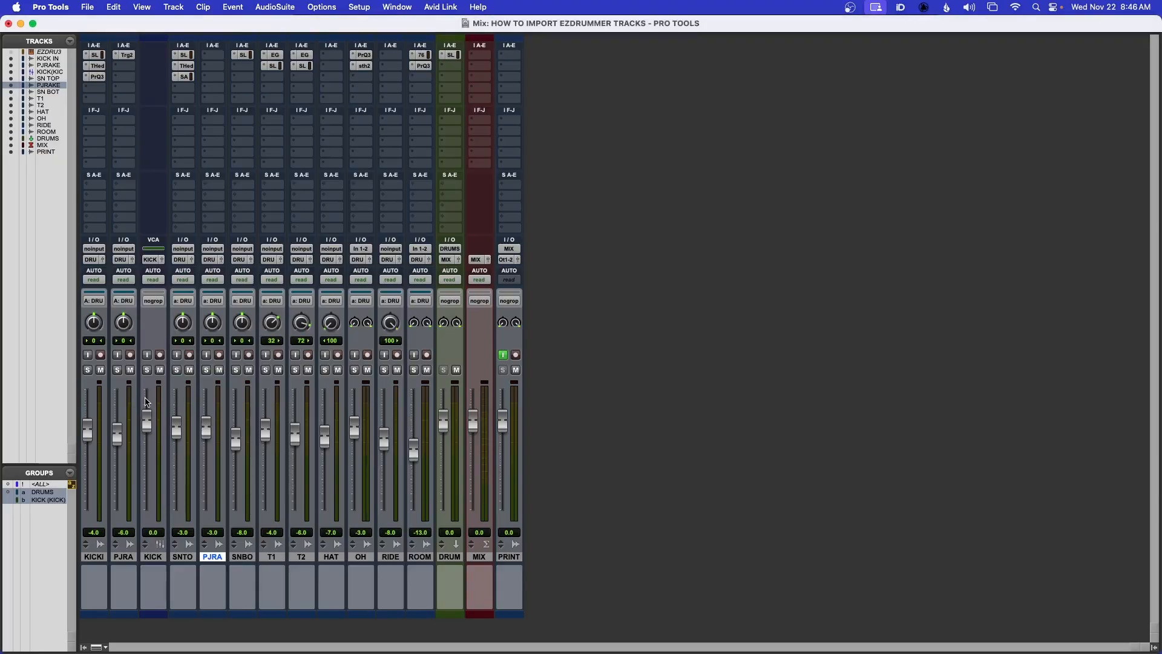
left_click(214, 58)
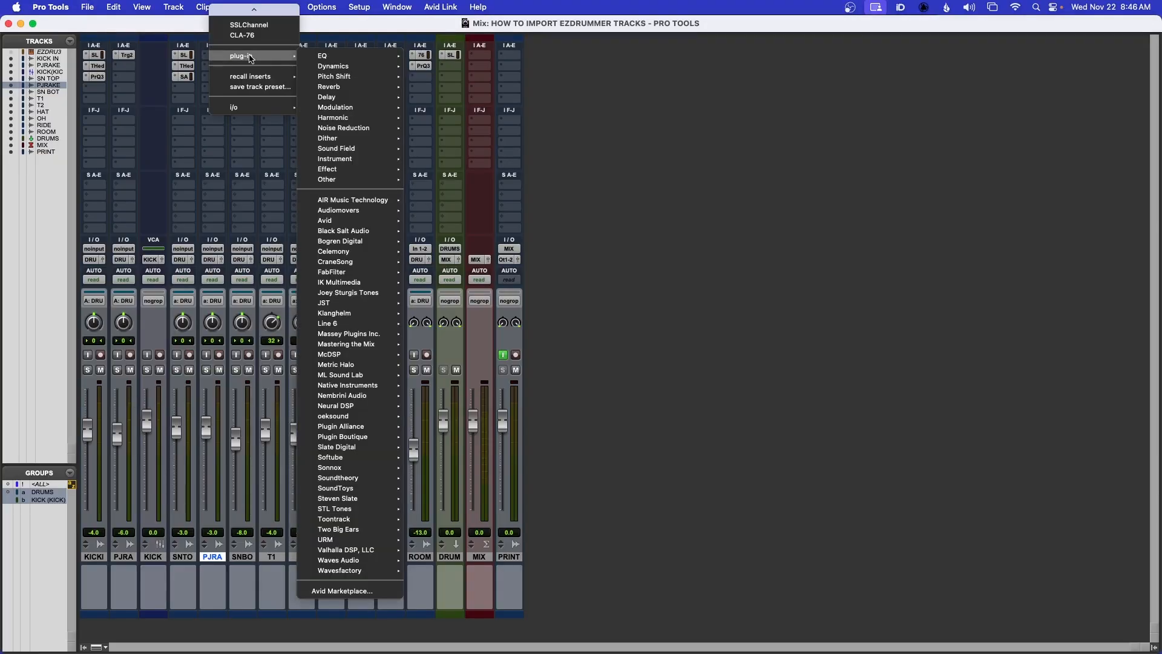
mouse_move(382, 521)
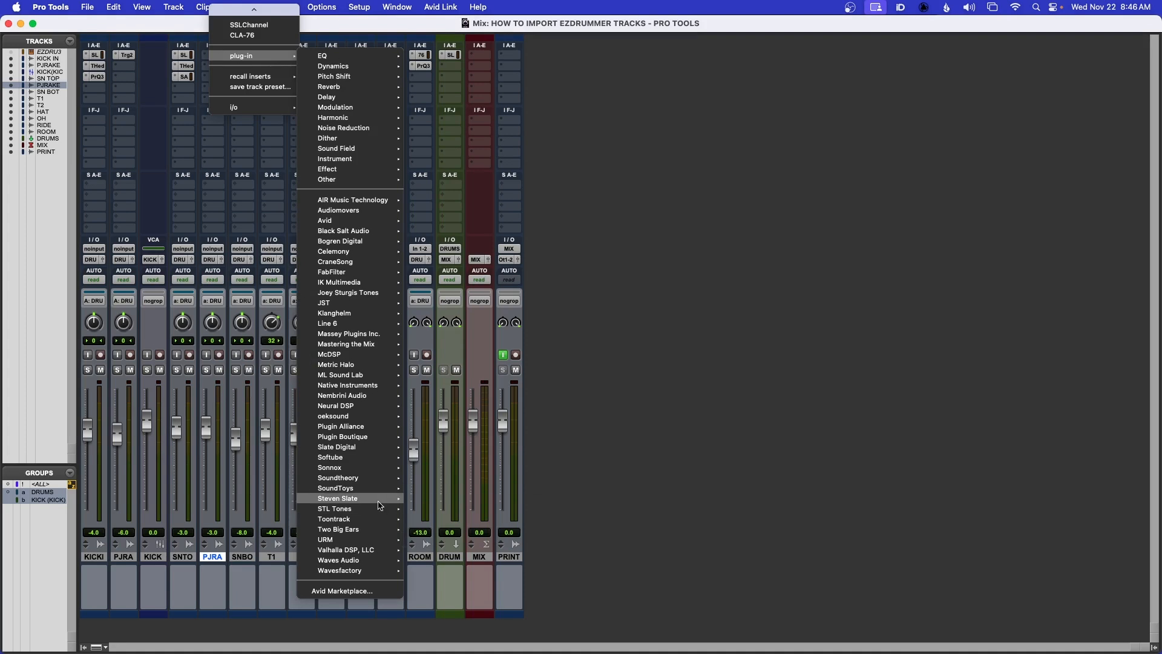
left_click(596, 460)
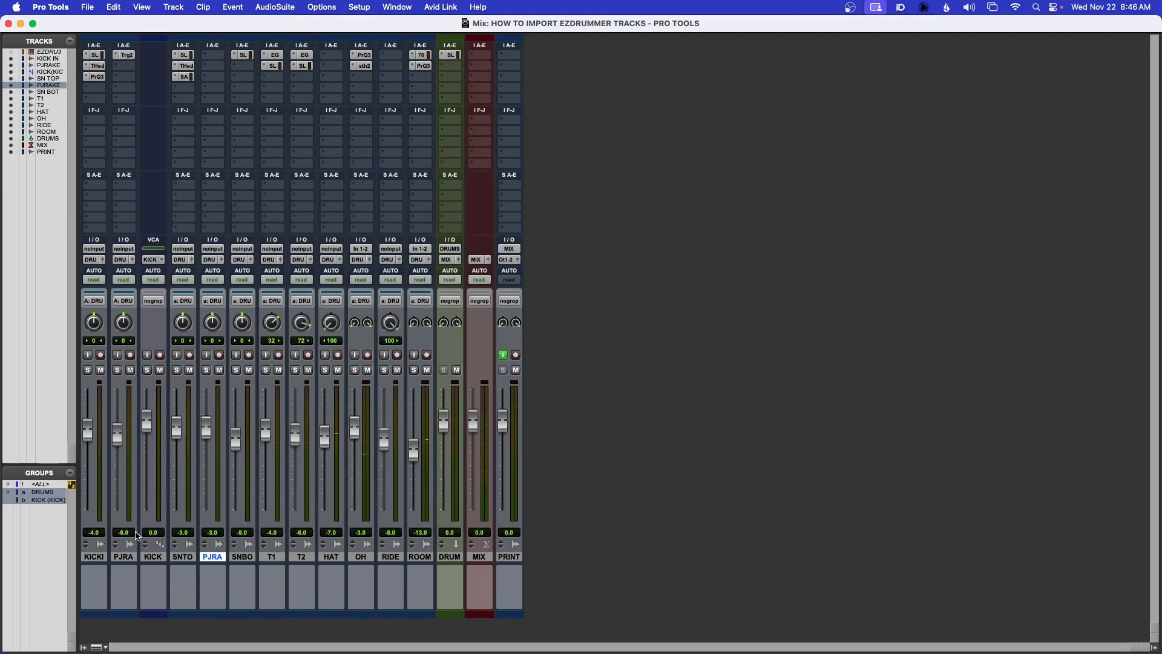
- Raise Trigger 2's output volume on PJRAKE KICK to 3.67 dB during playback and check it with the track's mute
left_click(118, 558)
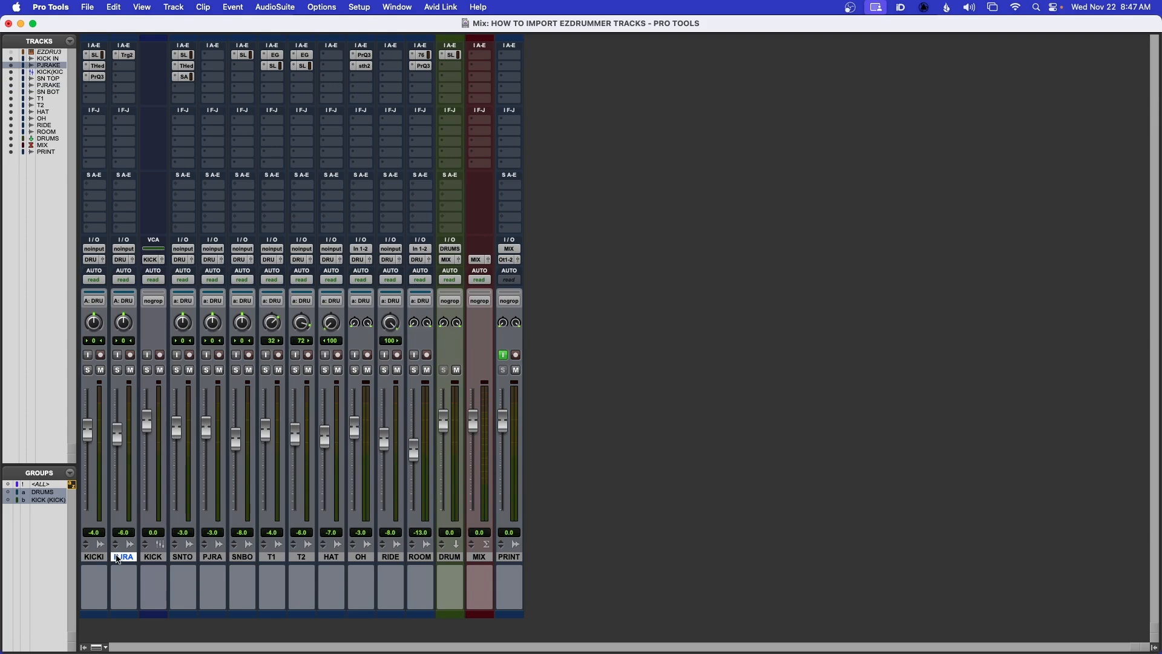
left_click(127, 56)
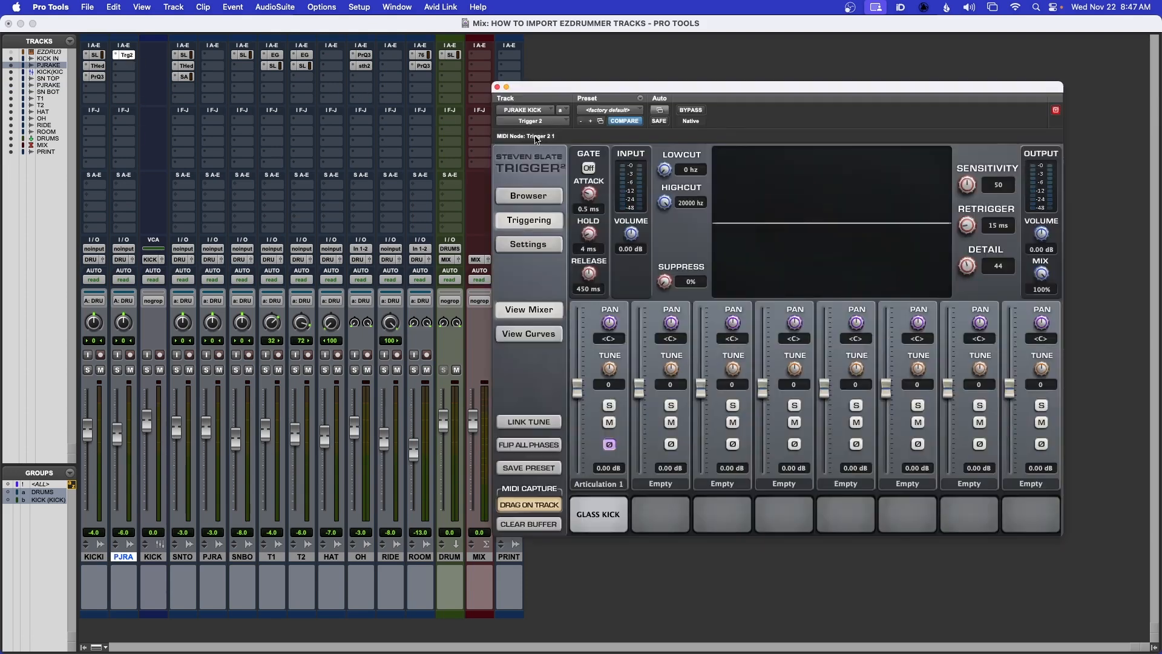
left_click_drag(632, 95, 642, 105)
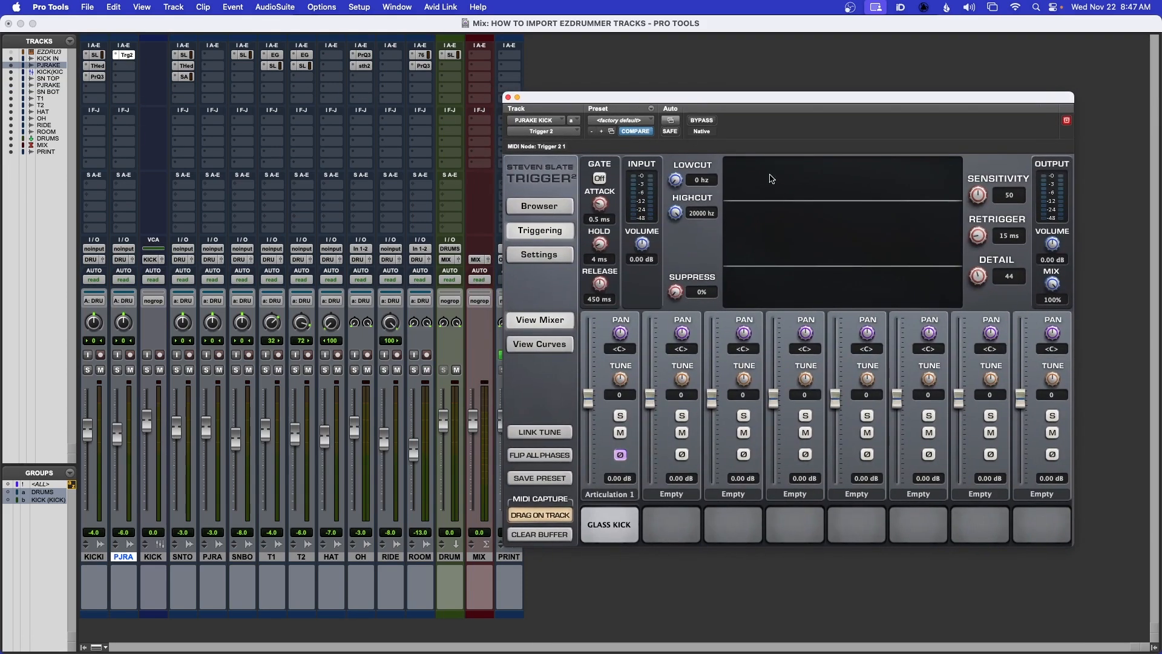
key("space")
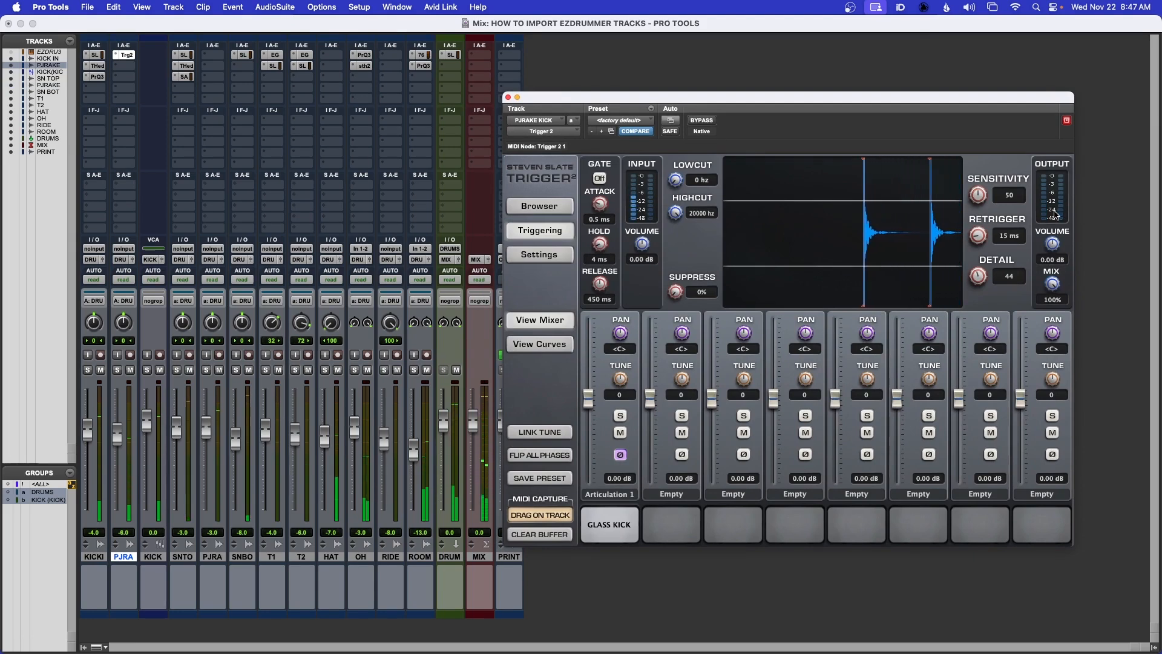
left_click_drag(1054, 246, 1058, 236)
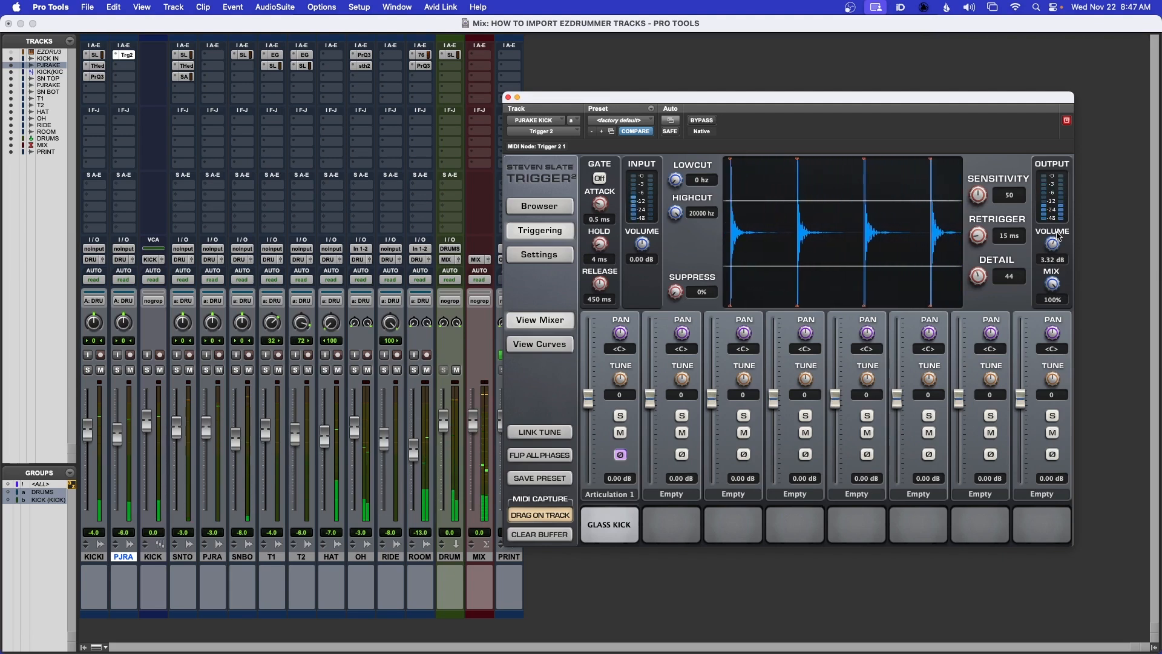
left_click_drag(1054, 247, 1053, 244)
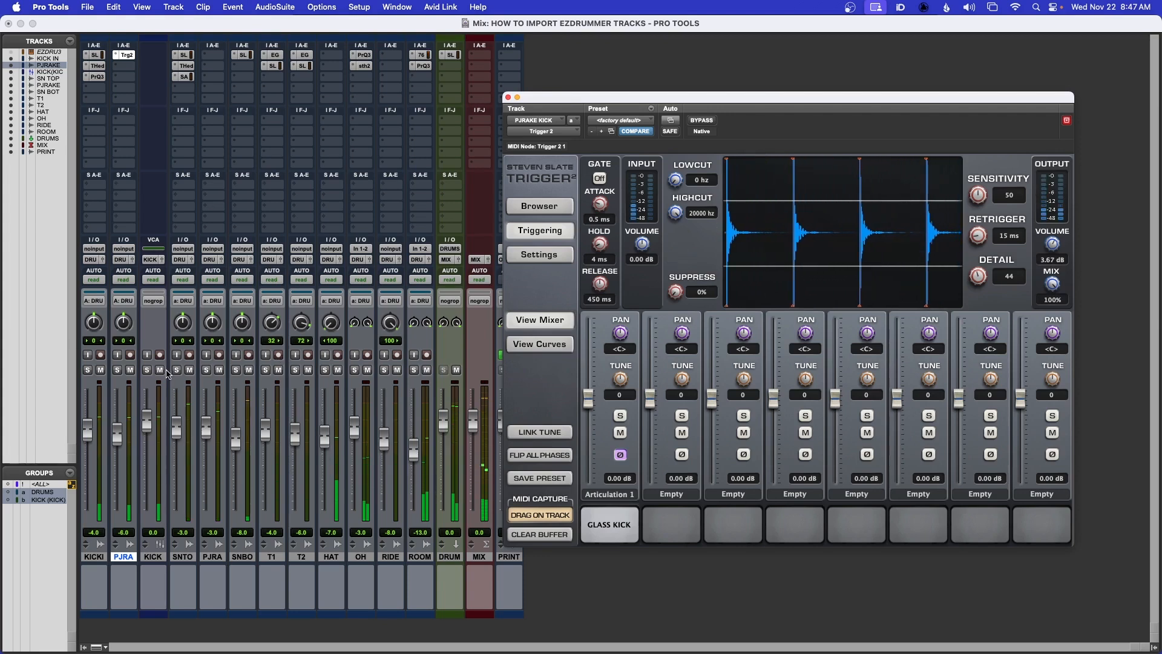
left_click(130, 370)
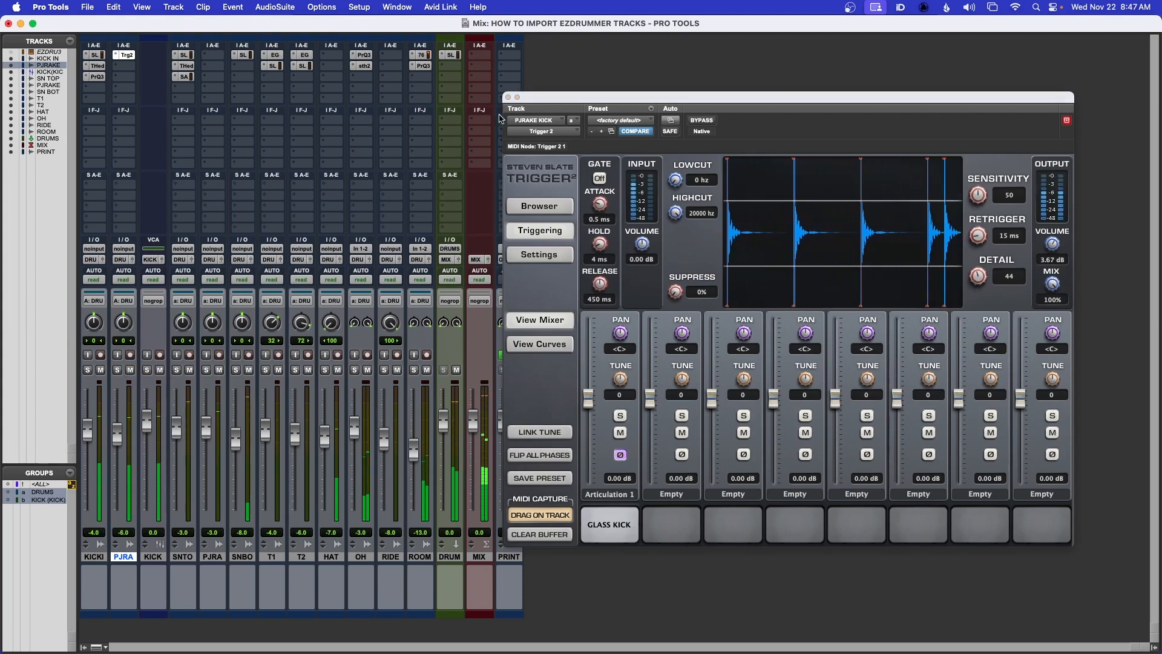
- Close the PJRAKE KICK plug-in and insert Trigger 2 (mono/stereo) on the PJRAKE SN track
key("super+w")
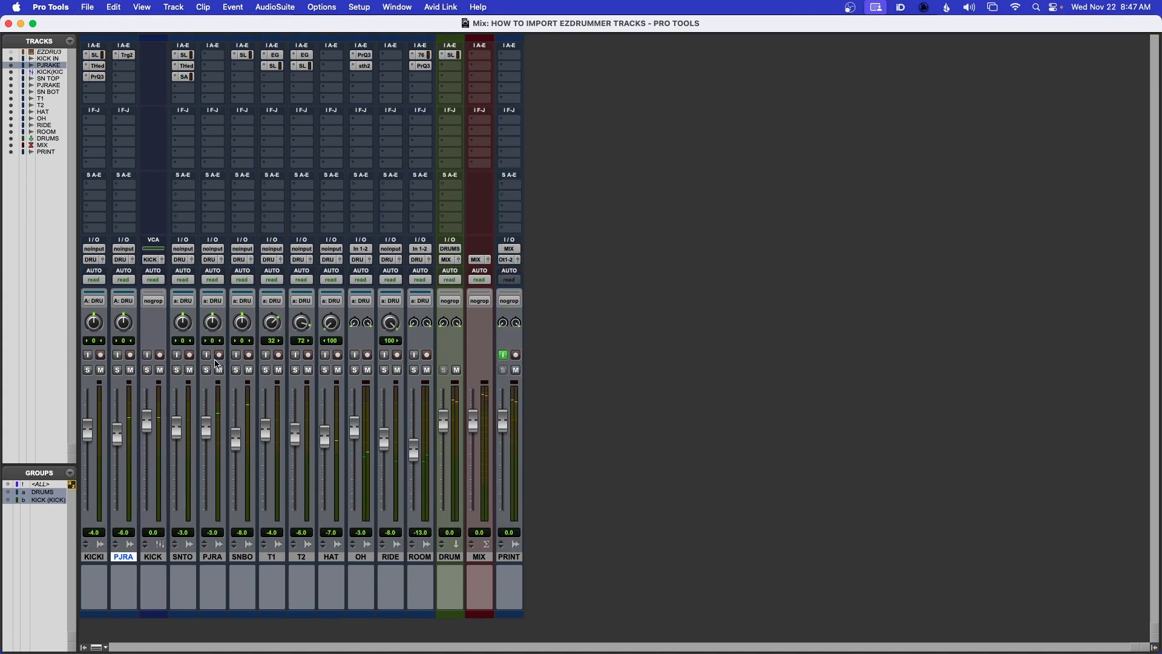
left_click(216, 62)
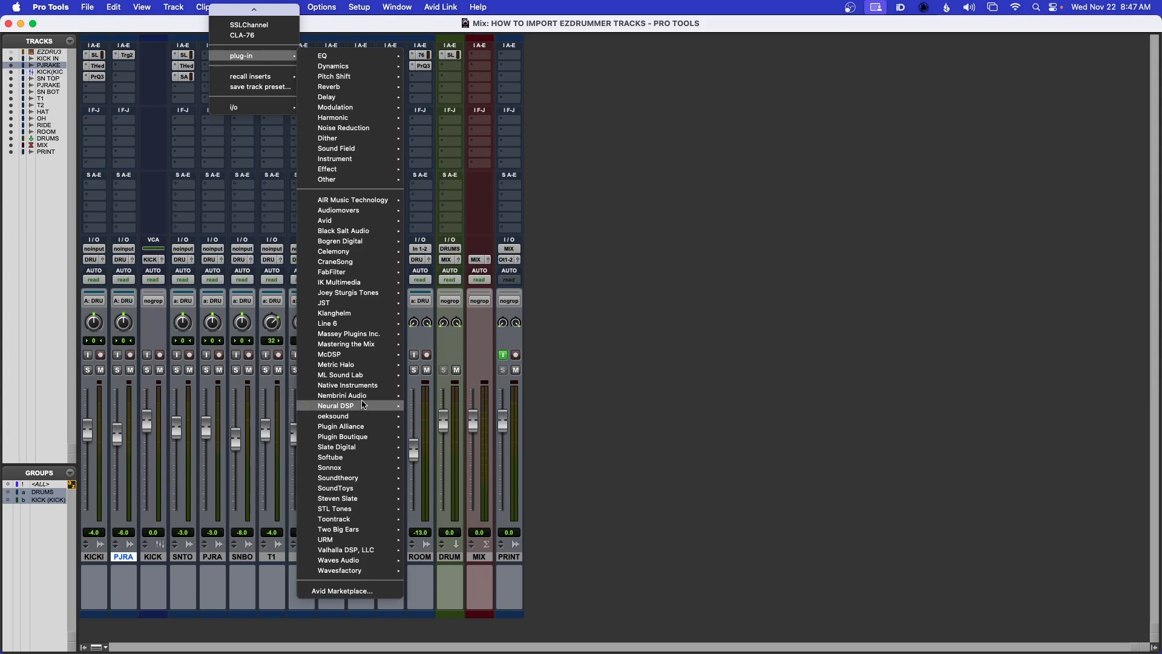
mouse_move(373, 501)
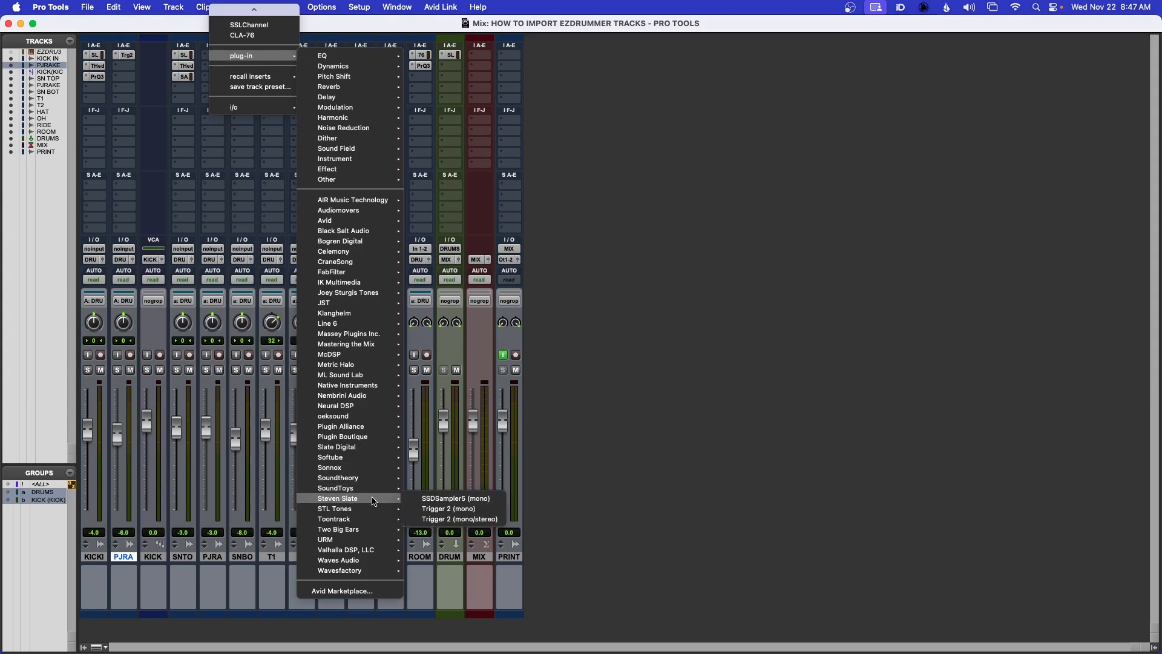
left_click(455, 520)
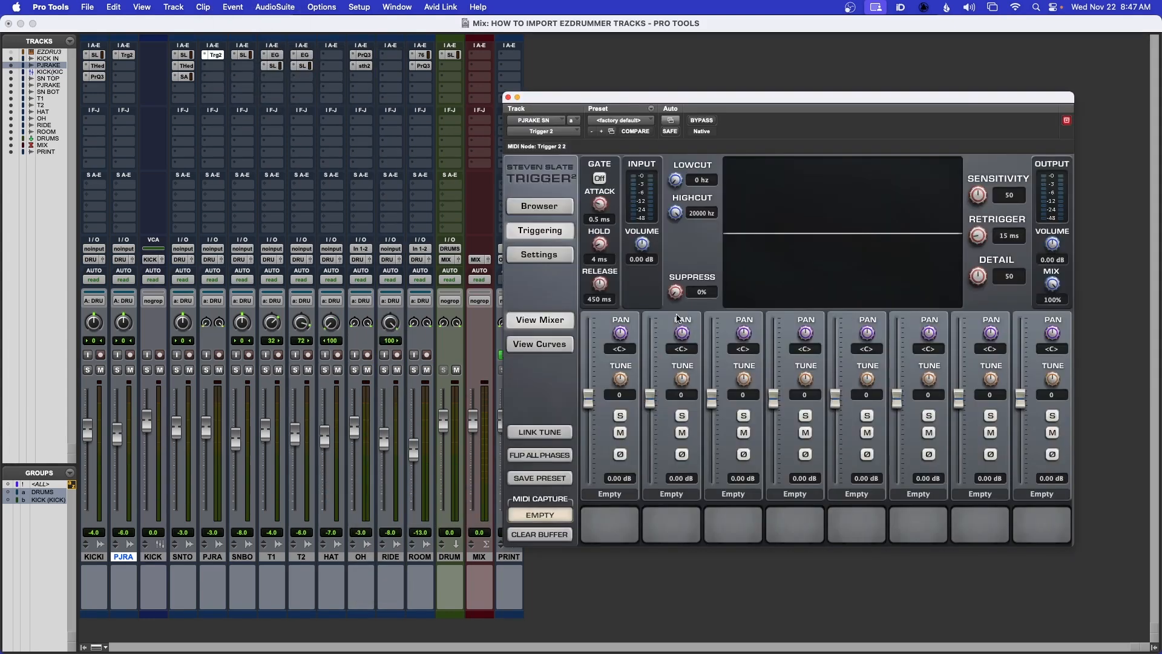
- Enable sample auditioning in Trigger 2 on PJRAKE SN and set its detail to 39 during playback
left_click(552, 207)
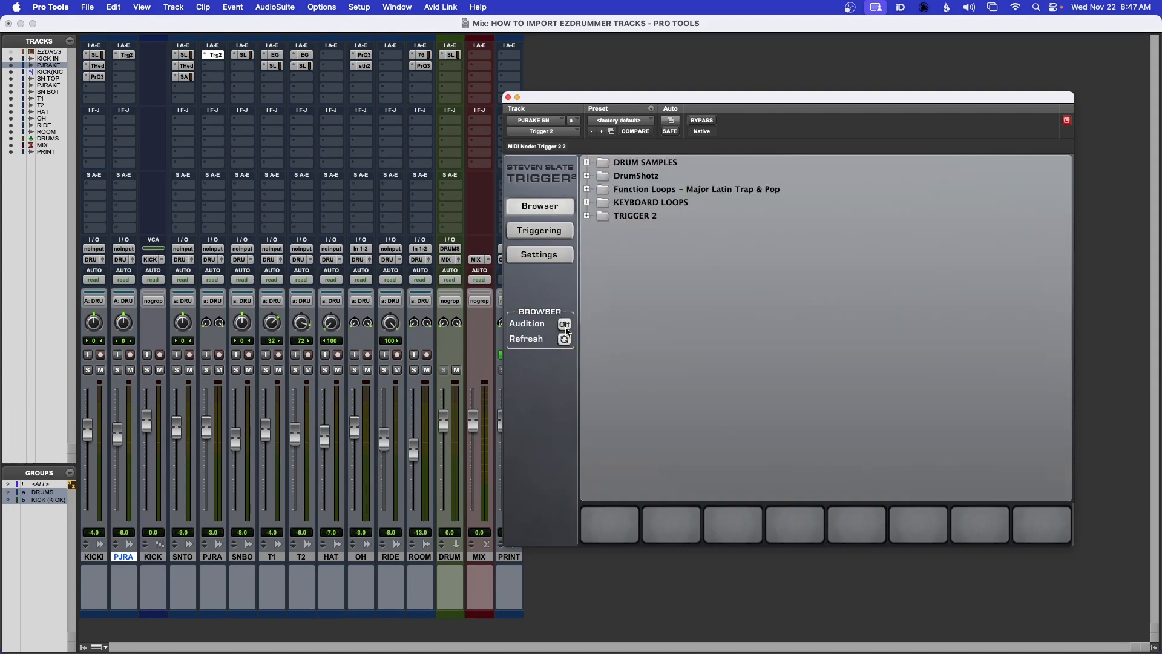
left_click(539, 230)
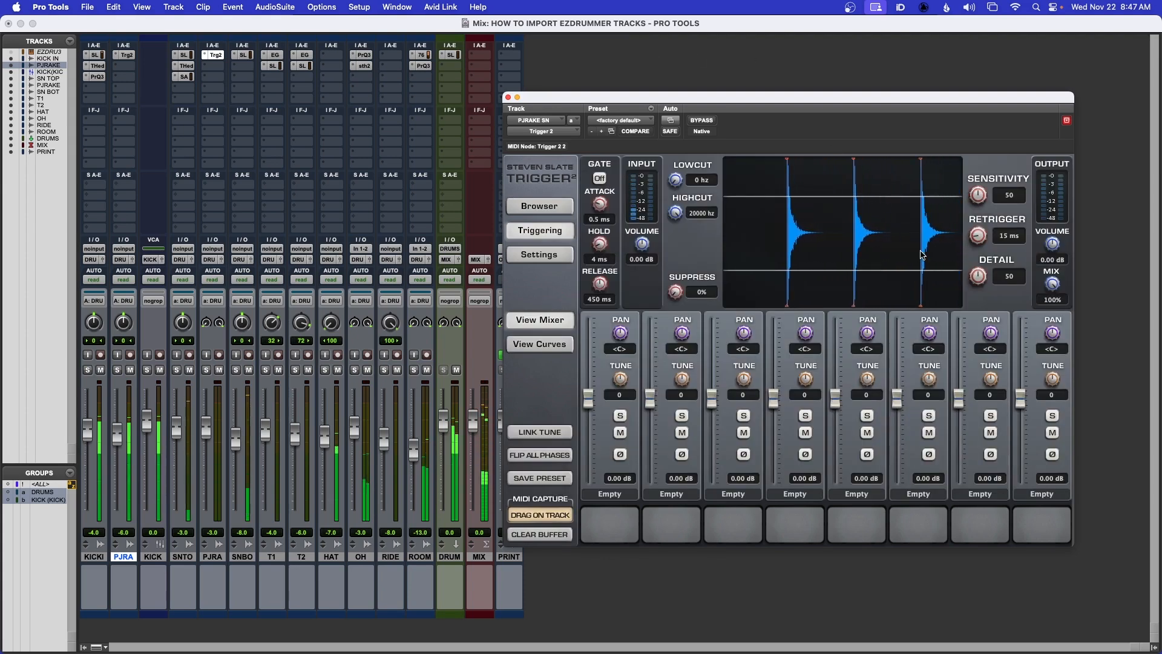
left_click_drag(977, 277, 969, 292)
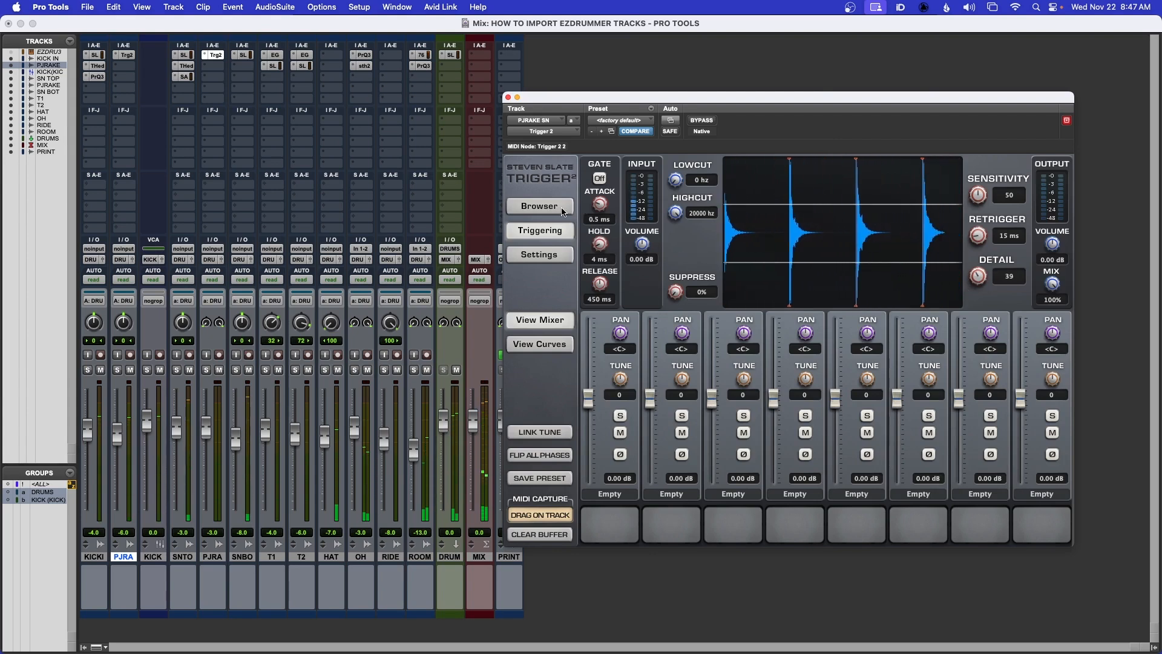
- Load C&Cb BLEND.tci from the SundownSnareCollection's Trigger folder into Trigger 2's first sample slot
left_click(558, 205)
left_click(587, 162)
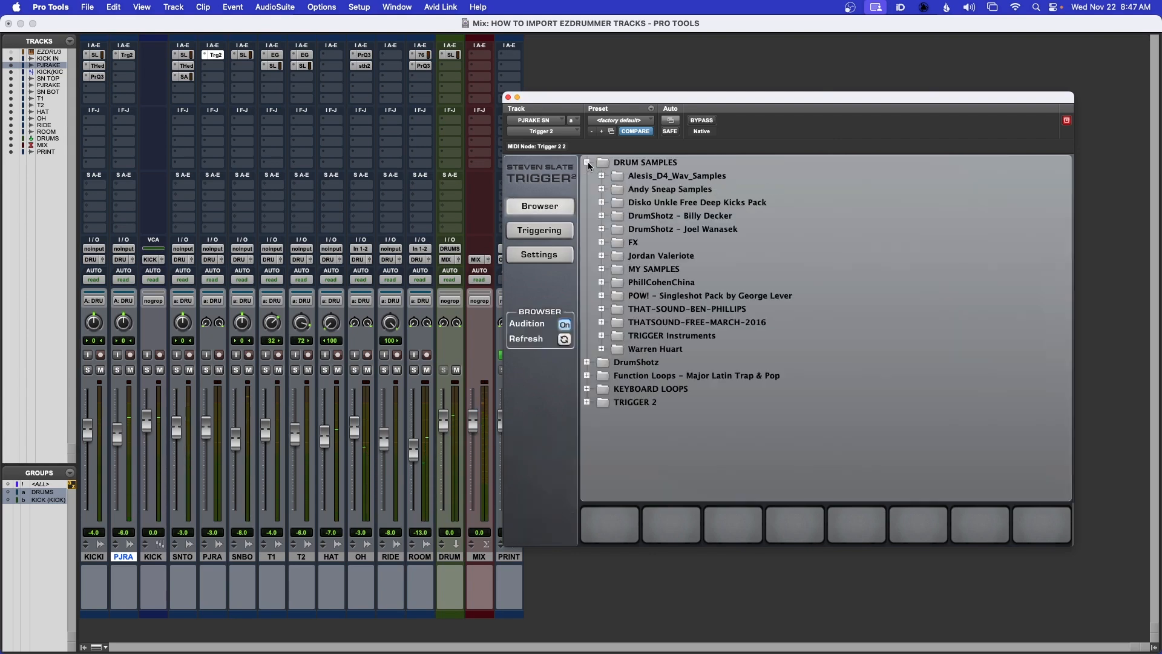
left_click(601, 255)
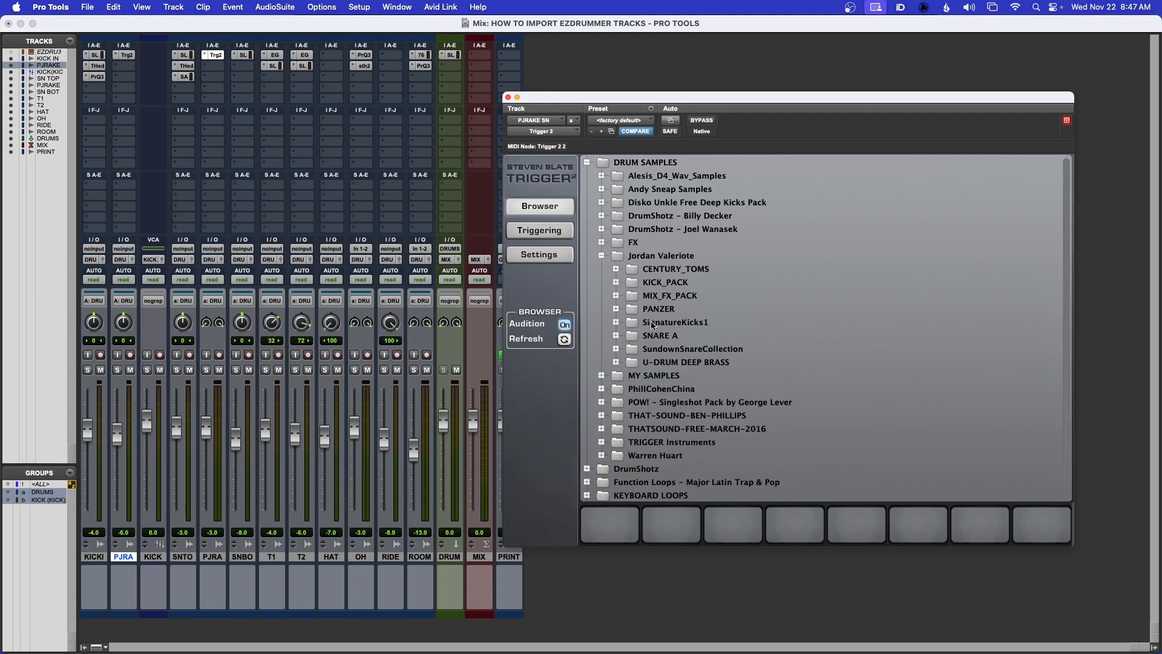
left_click(616, 349)
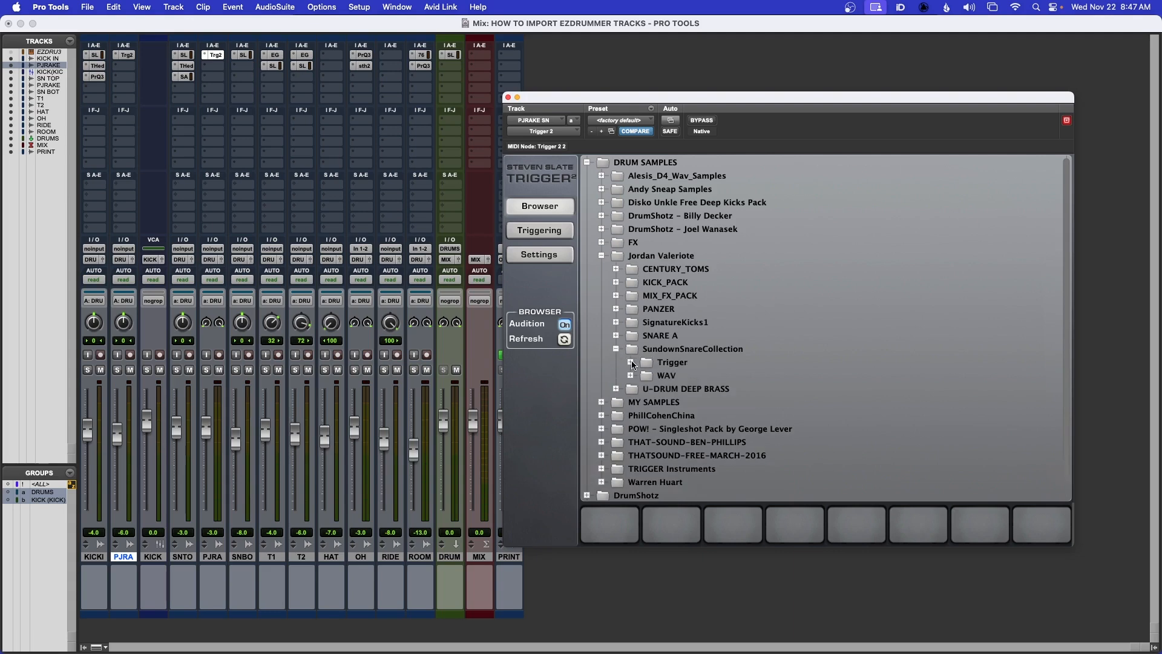
left_click(631, 362)
scroll(784, 393, "down", 6)
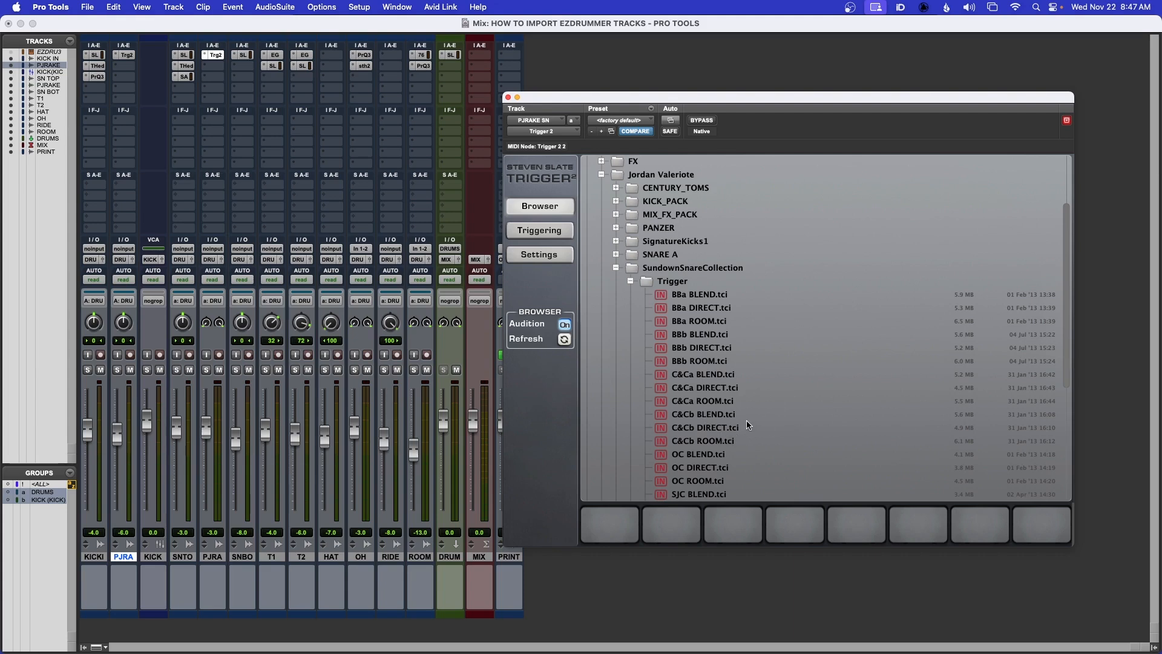
left_click(701, 417)
left_click_drag(701, 417, 618, 524)
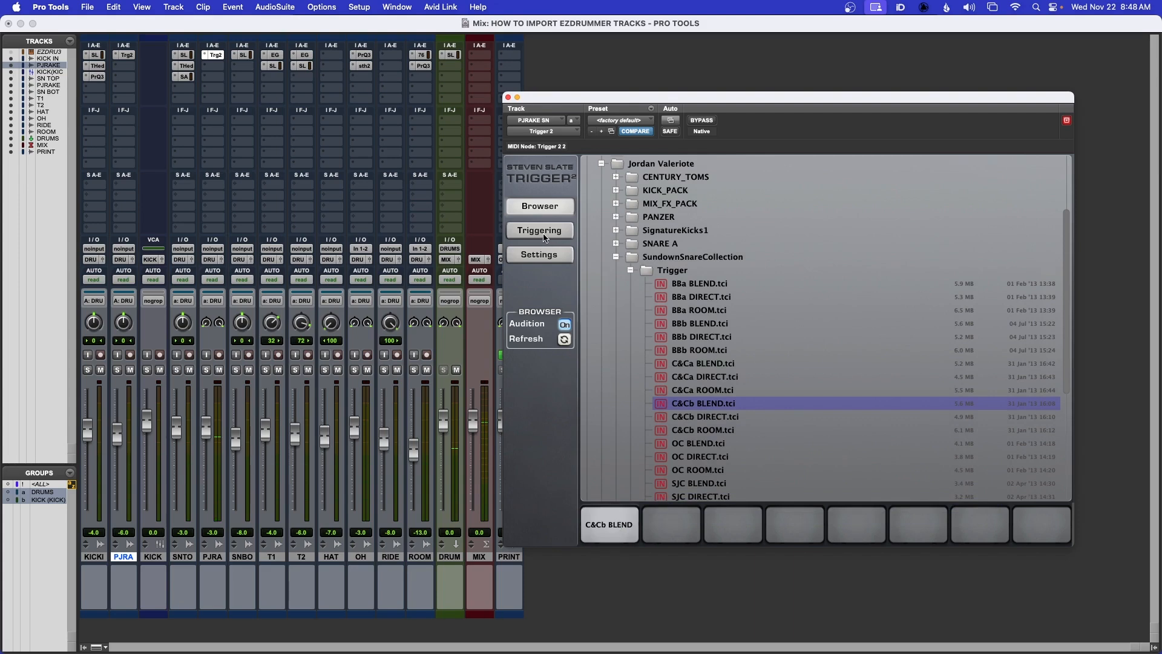
- Set the articulation of the C&Cb BLEND sample to HARD ONLY
left_click(545, 236)
left_click(616, 498)
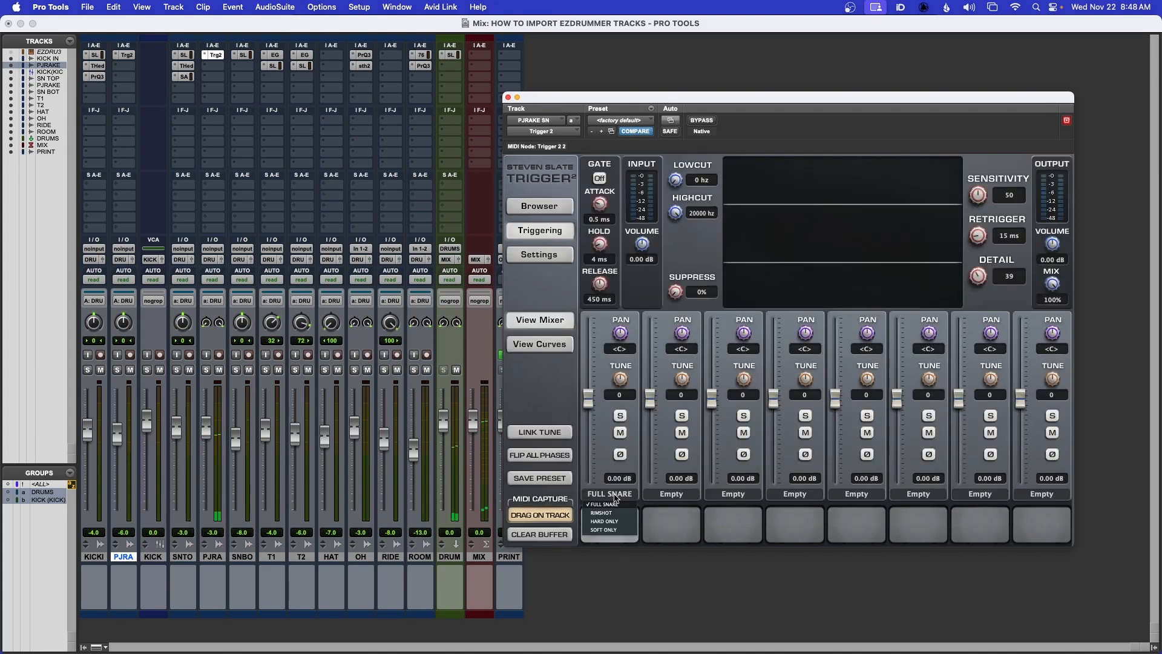
left_click(615, 522)
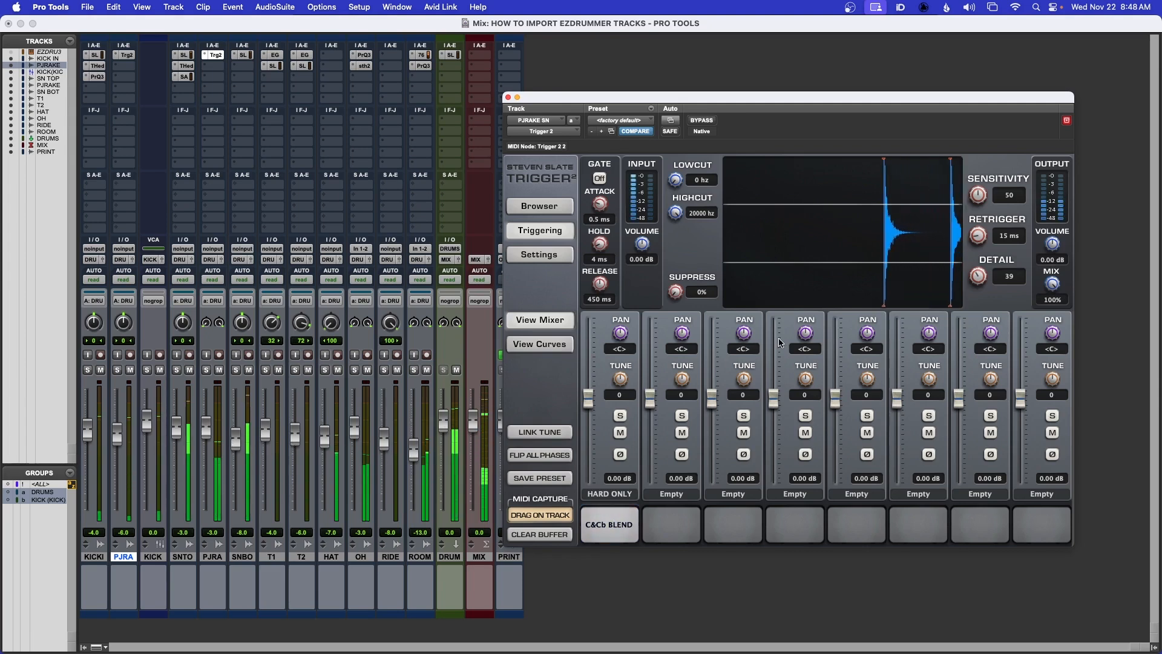
- Set Trigger 2's detail to 38, invert the C&Cb BLEND sample's phase, and raise the output volume to 3.24 dB
left_click_drag(979, 278, 978, 282)
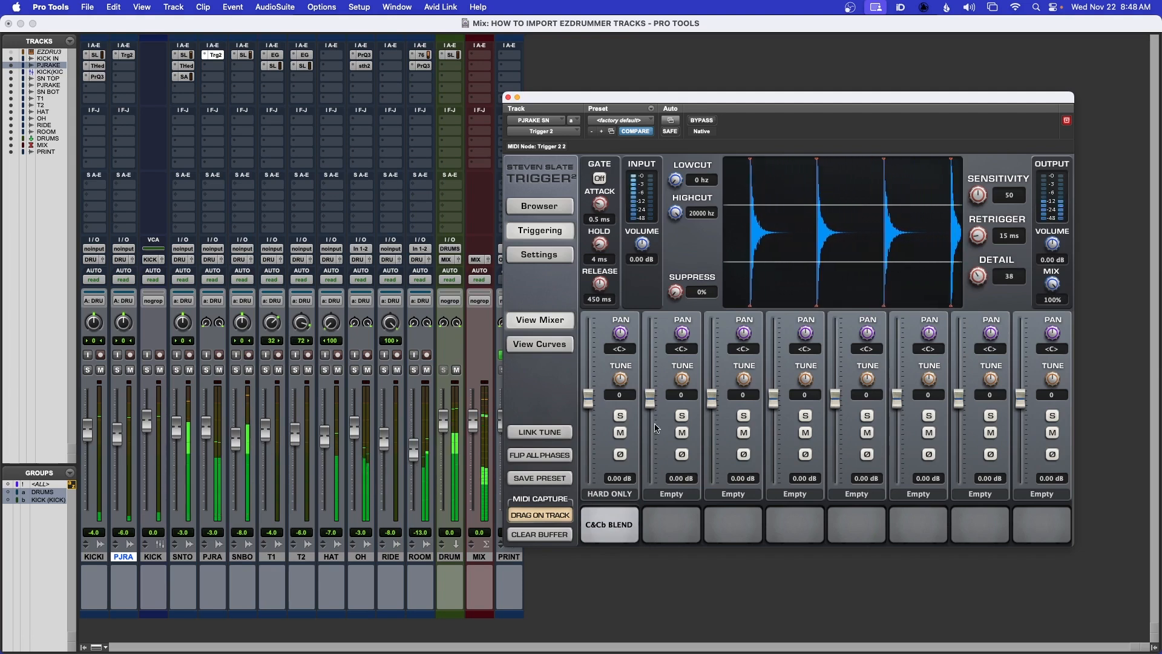
left_click(622, 456)
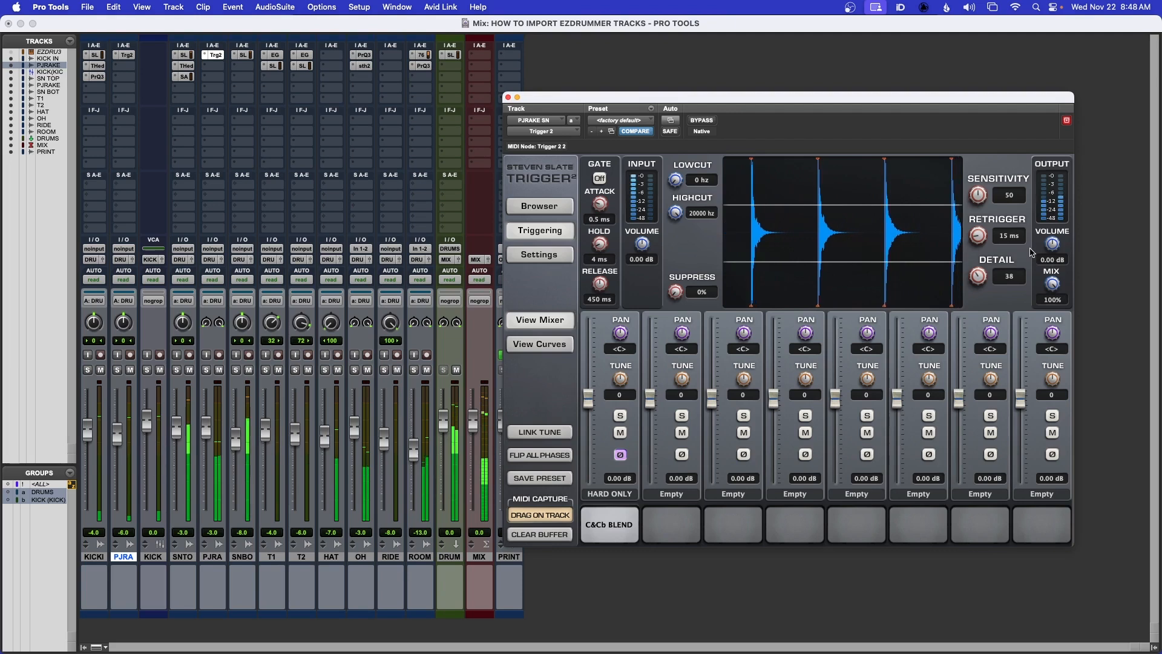
mouse_move(1053, 244)
left_mouse_down()
mouse_move(1054, 234)
mouse_move(1050, 247)
left_mouse_up()
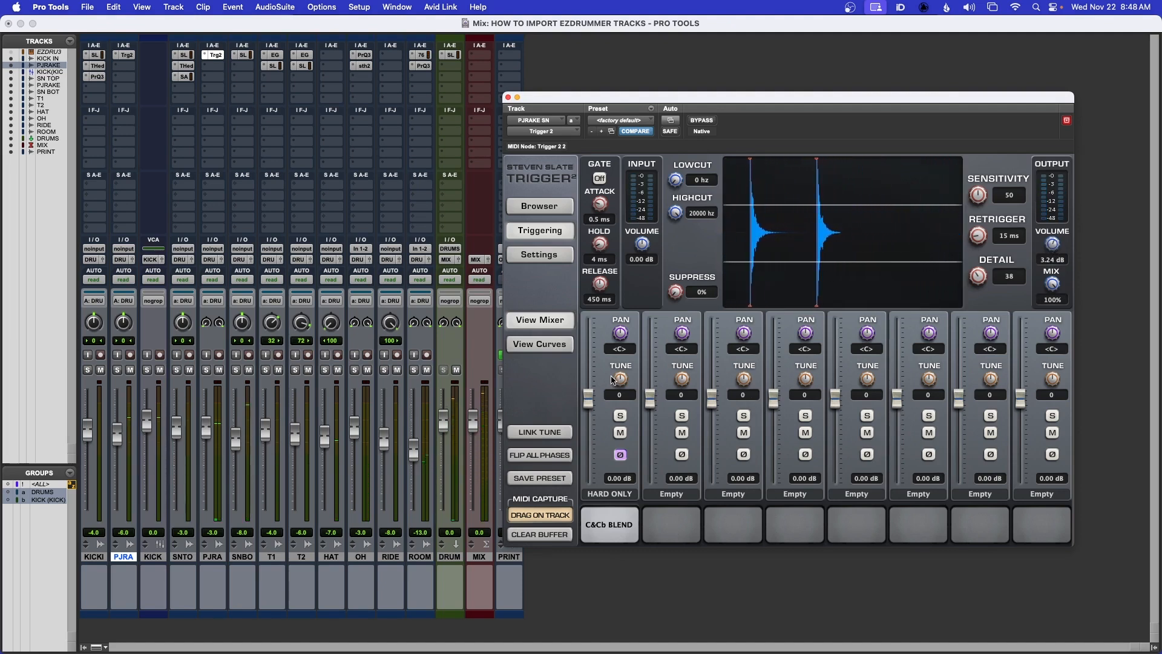
- Load JV DEEP BRASS – DIRECT.tci from the U-DRUM DEEP BRASS folder into the second sample slot
left_click(552, 209)
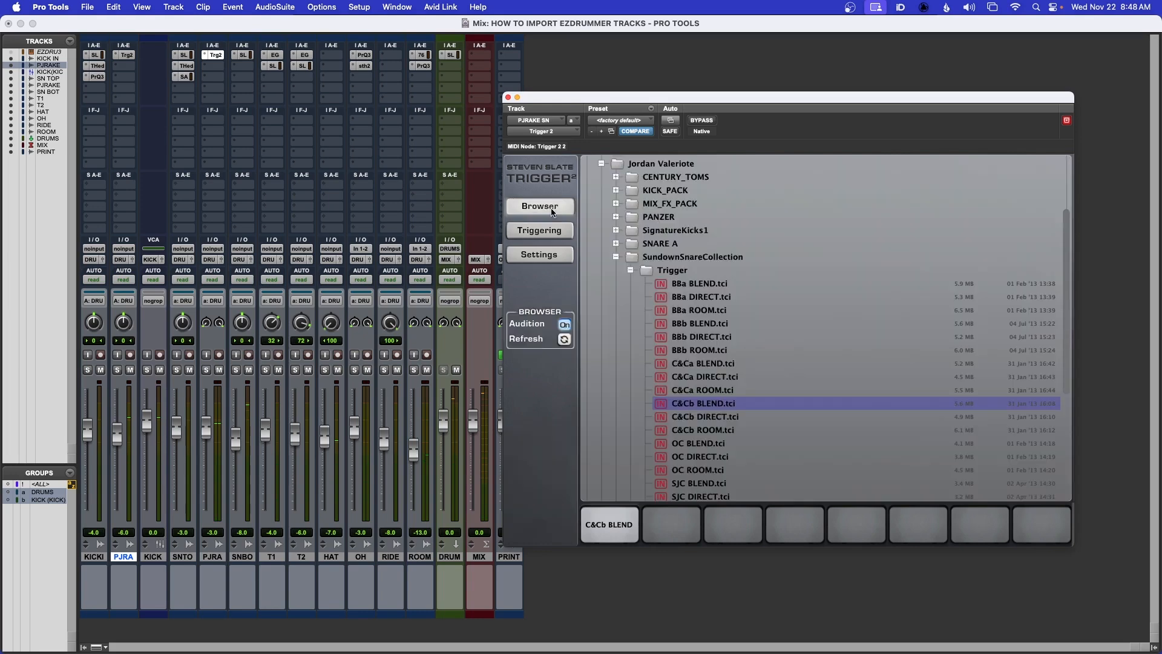
left_click(631, 270)
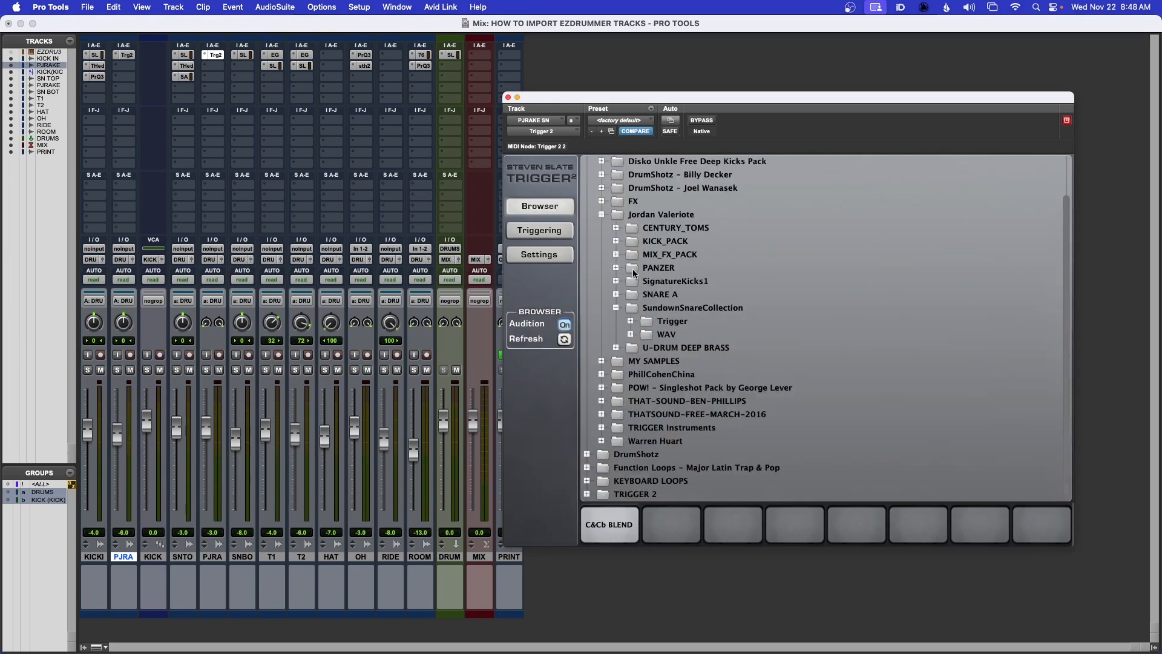
left_click(616, 347)
left_click_drag(686, 370, 674, 524)
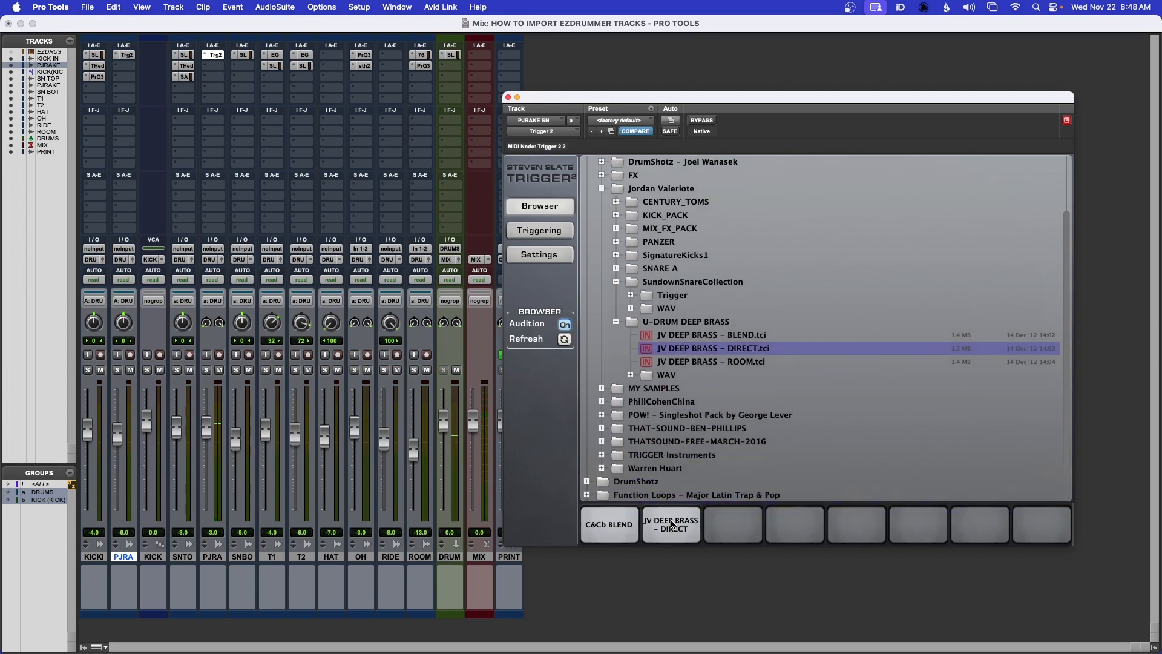
- Invert the JV DEEP BRASS – DIRECT sample's phase, try levels of -3.66 and 6.31 dB, and reset it to 0.00 dB
left_click(557, 239)
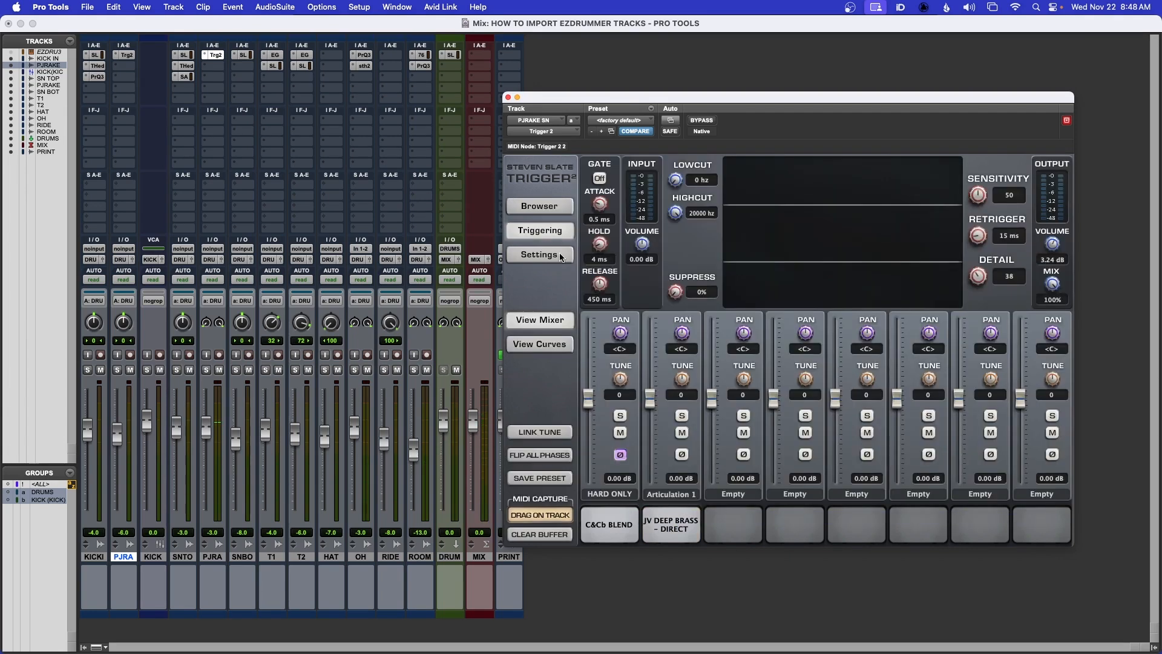
mouse_move(652, 403)
left_mouse_down()
mouse_move(652, 481)
mouse_move(650, 411)
left_mouse_up()
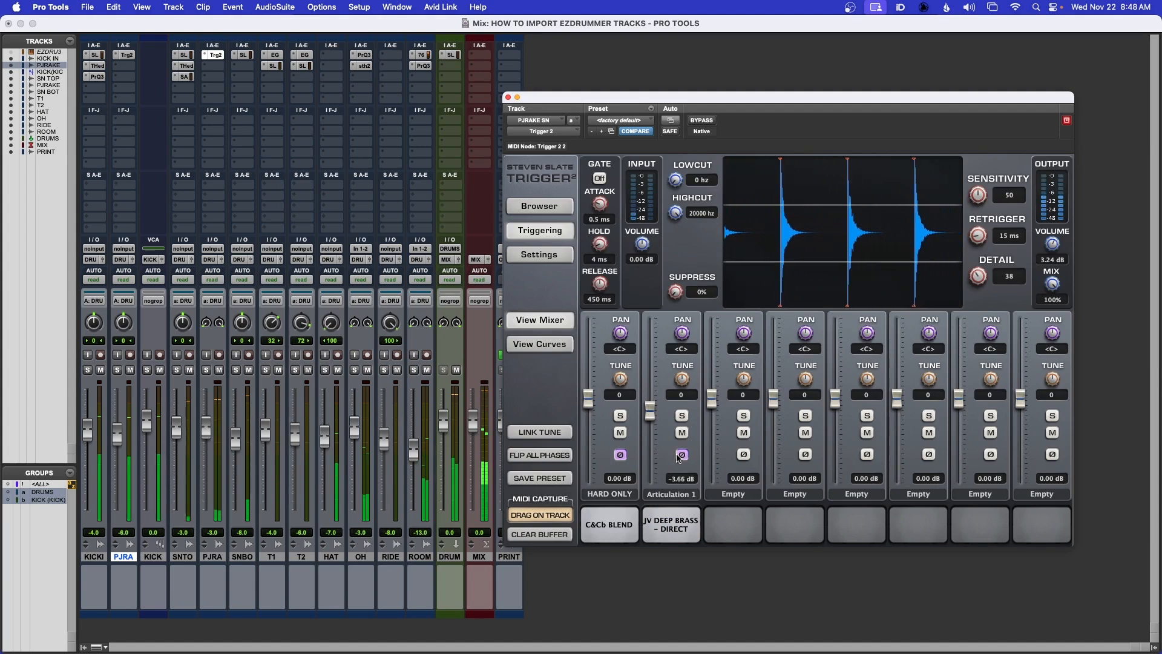
left_click(681, 455)
left_click_drag(650, 423, 650, 383)
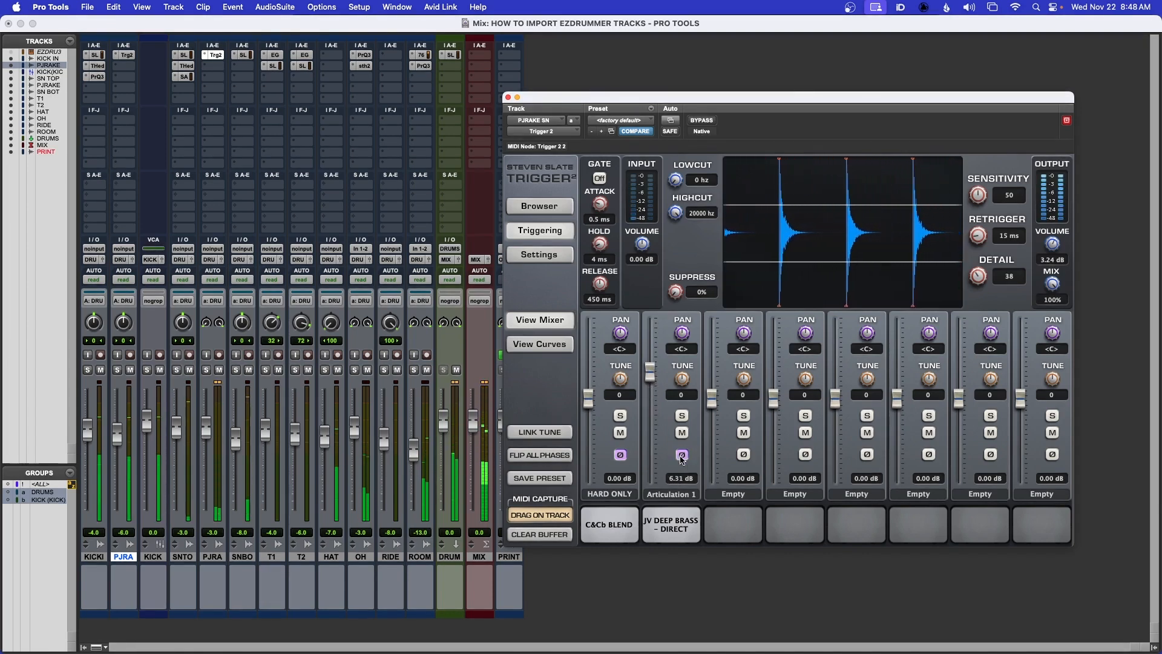
left_click(650, 376, "alt")
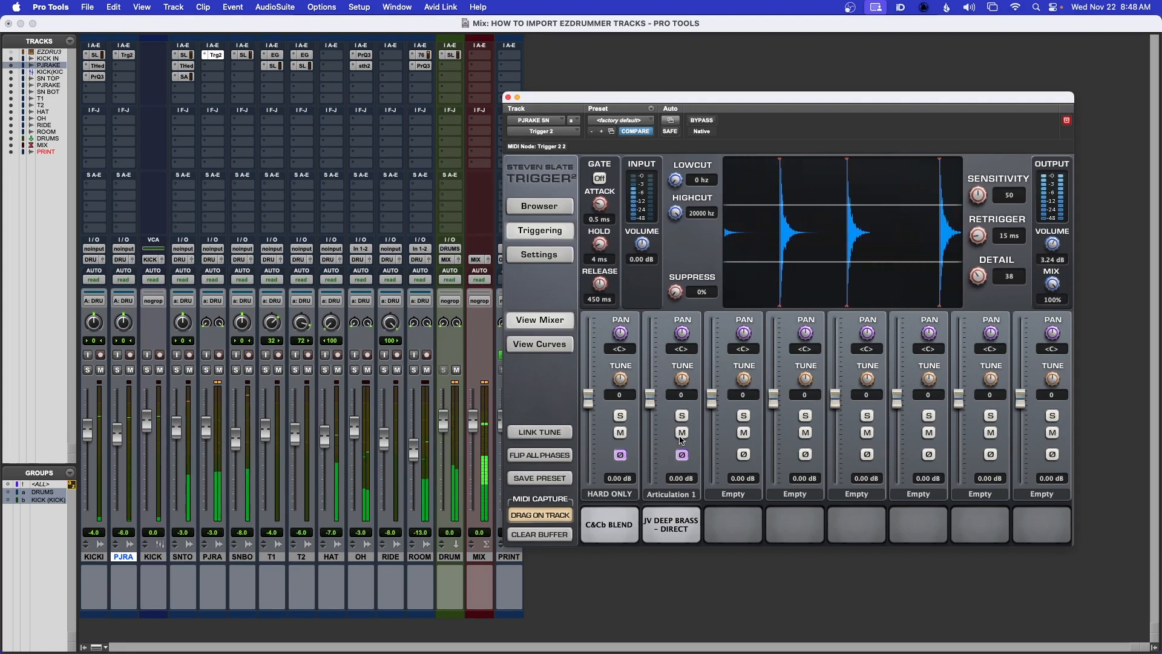
- Lower the JV DEEP BRASS – DIRECT sample to -6.21 dB, comparing with its mute, and set the output volume to 2.55 dB
left_click_drag(650, 398, 652, 426)
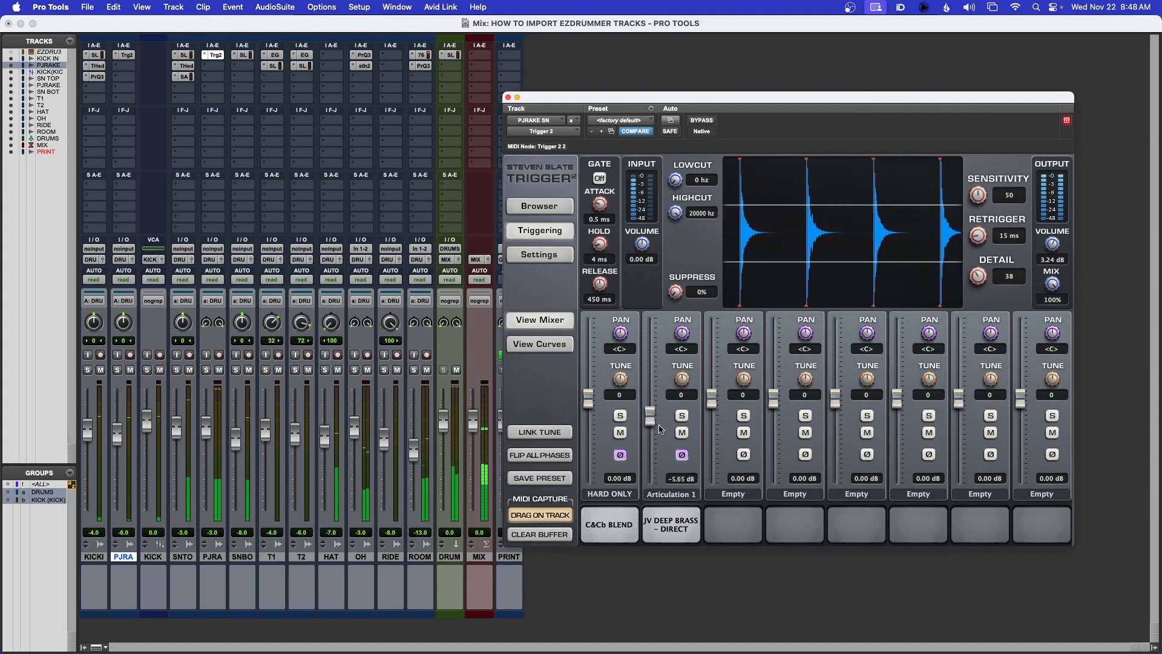
left_click(682, 432)
left_click(683, 432)
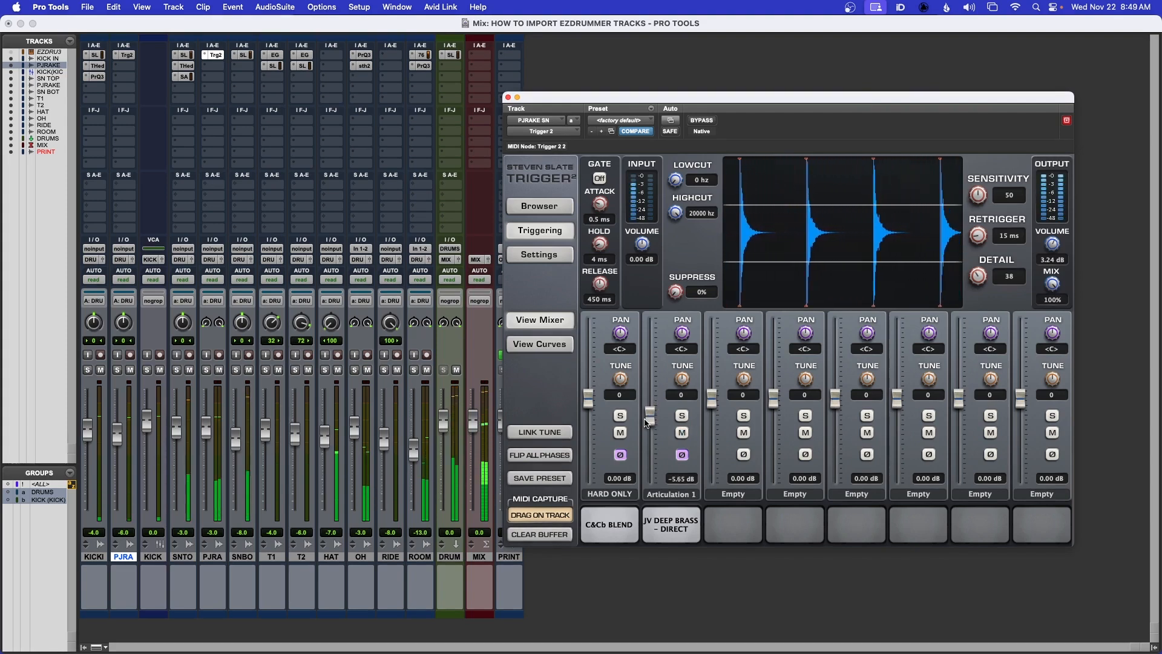
left_click_drag(650, 418, 650, 423)
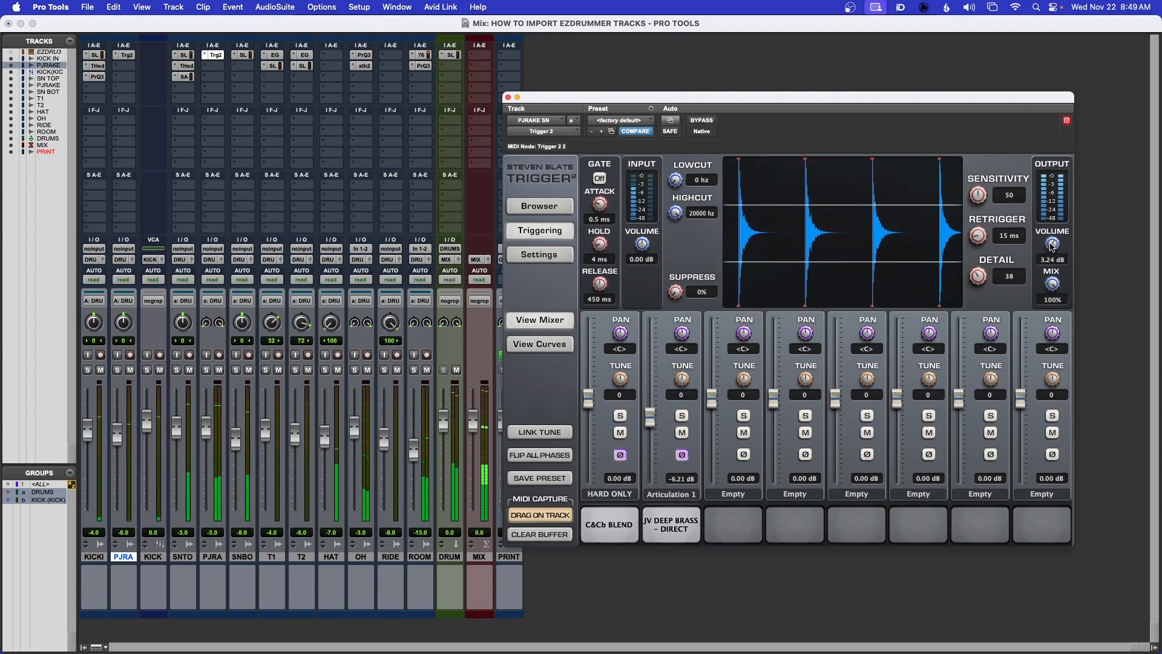
left_click_drag(1051, 244, 1051, 248)
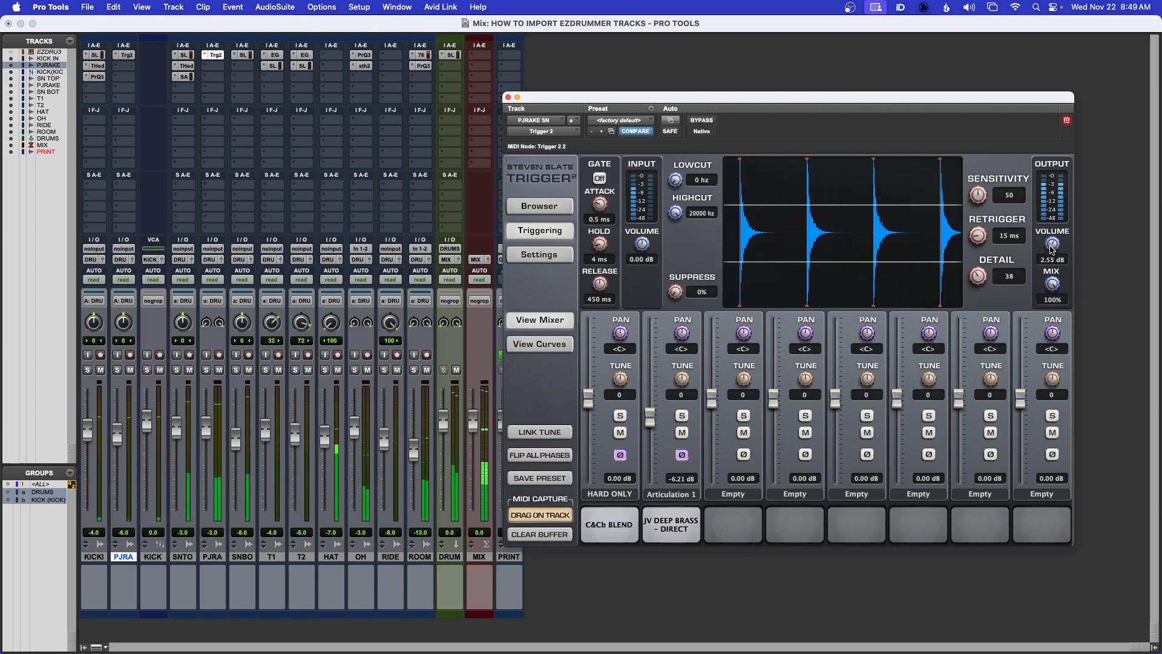
left_click(508, 97)
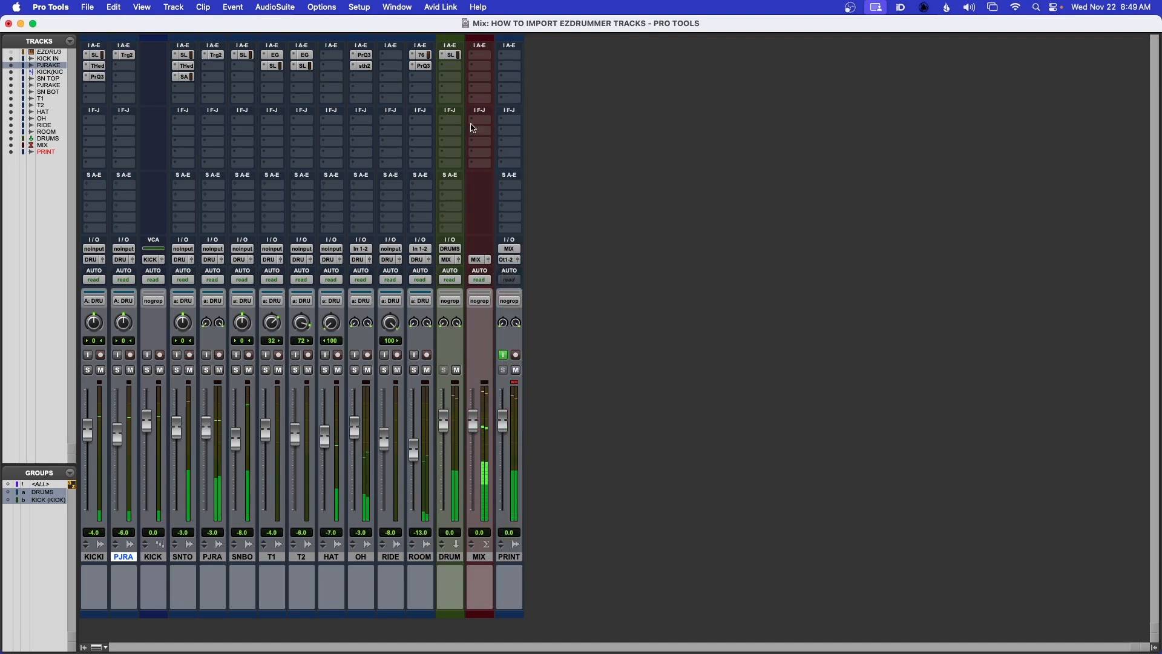
- Check PJRAKE SN with its mute, pull its fader fully down, and blend it back in to -9.0 dB
left_click(219, 373)
left_click_drag(207, 428, 214, 524)
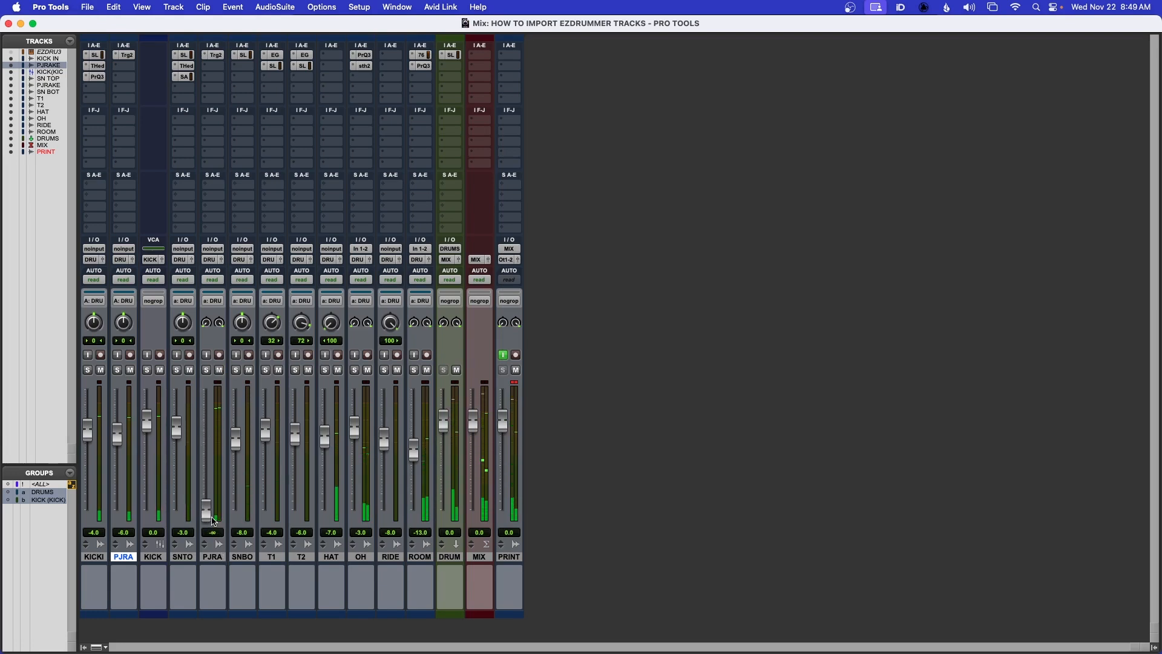
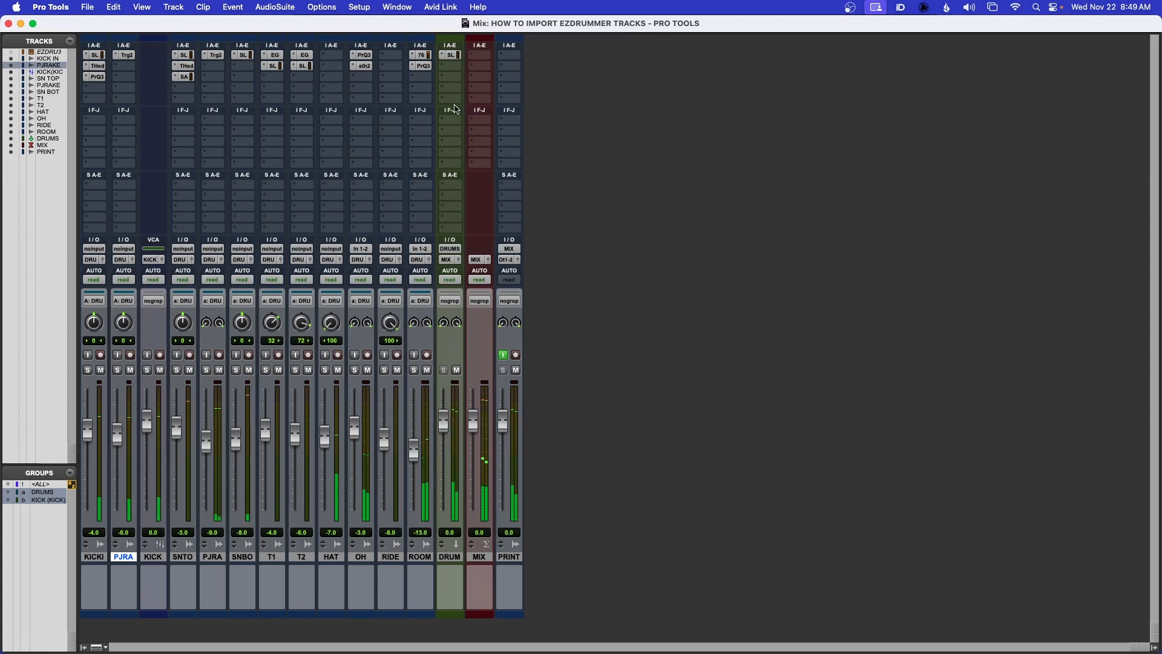
- Adjust the SSLComp threshold on the DRUMS track while watching its compression meter during playback
left_click(451, 55)
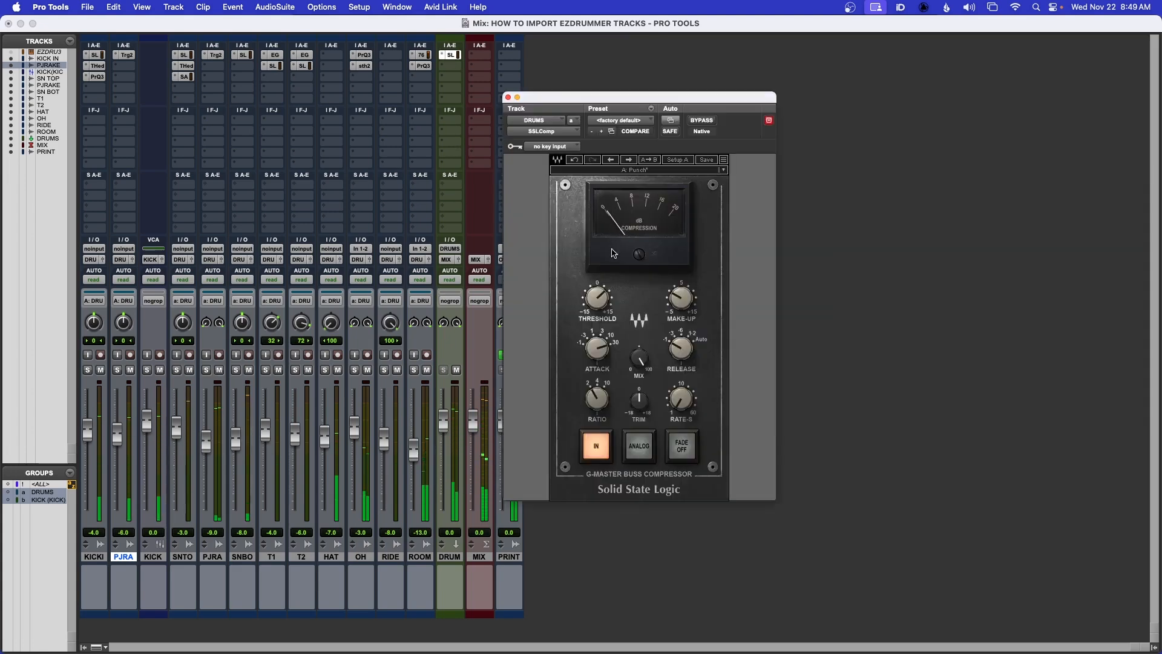
left_click_drag(602, 295, 601, 302)
left_click_drag(692, 91, 815, 72)
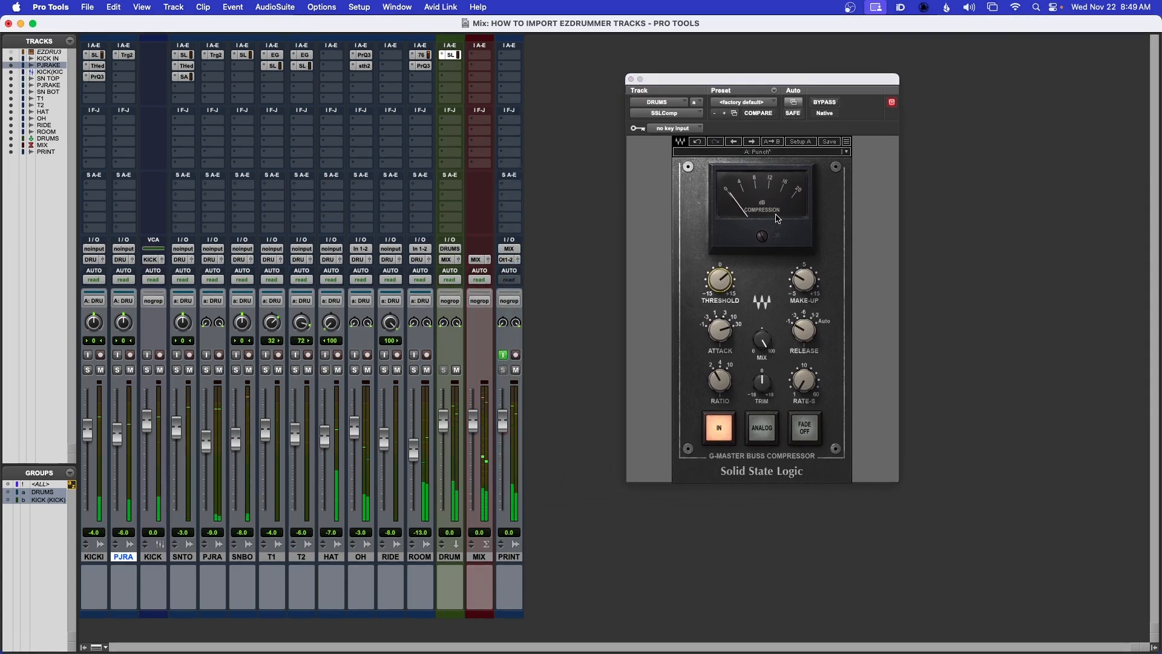
left_click(631, 79)
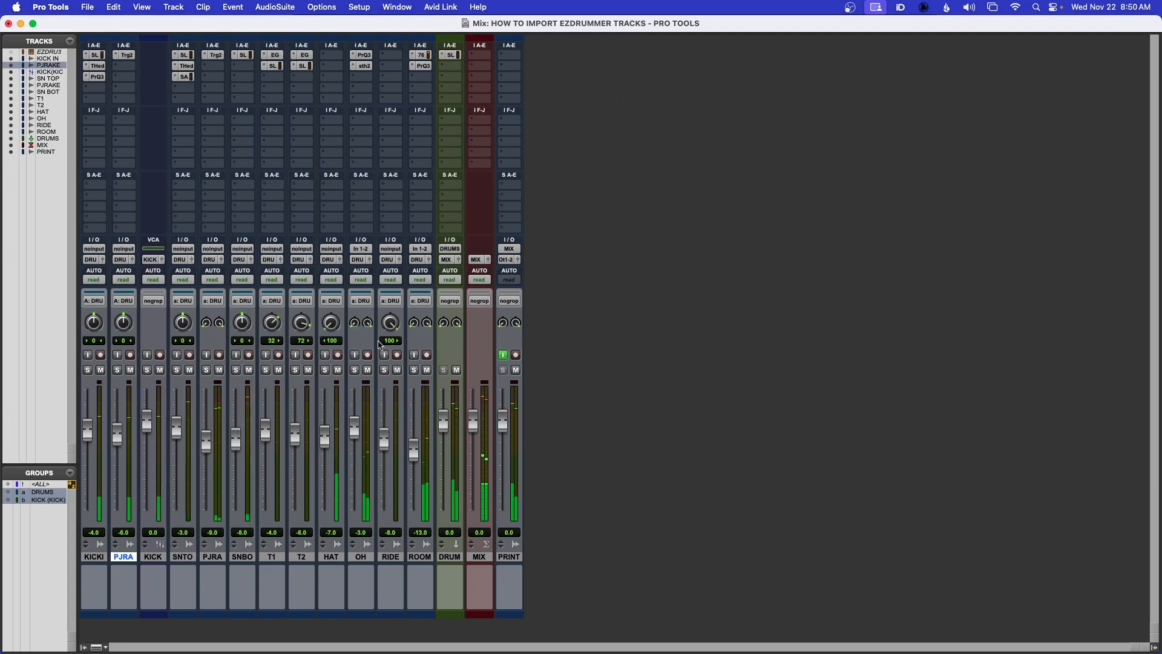
- Compare the mix with and without PJRAKE KICK by toggling its mute during playback
left_click(131, 371)
left_click(131, 371)
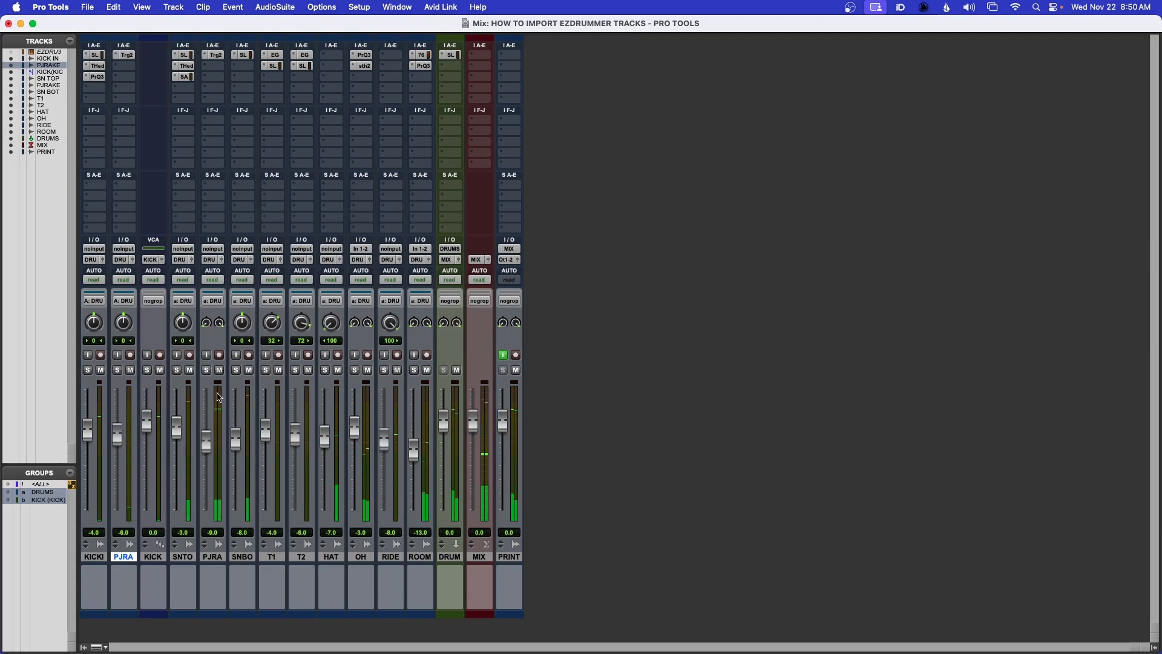
- Compare the mix with and without ROOM using its mute, and lower its fader to -14.0 dB
left_click(427, 370)
left_click(428, 370)
left_click_drag(410, 455, 419, 471)
left_click(428, 370)
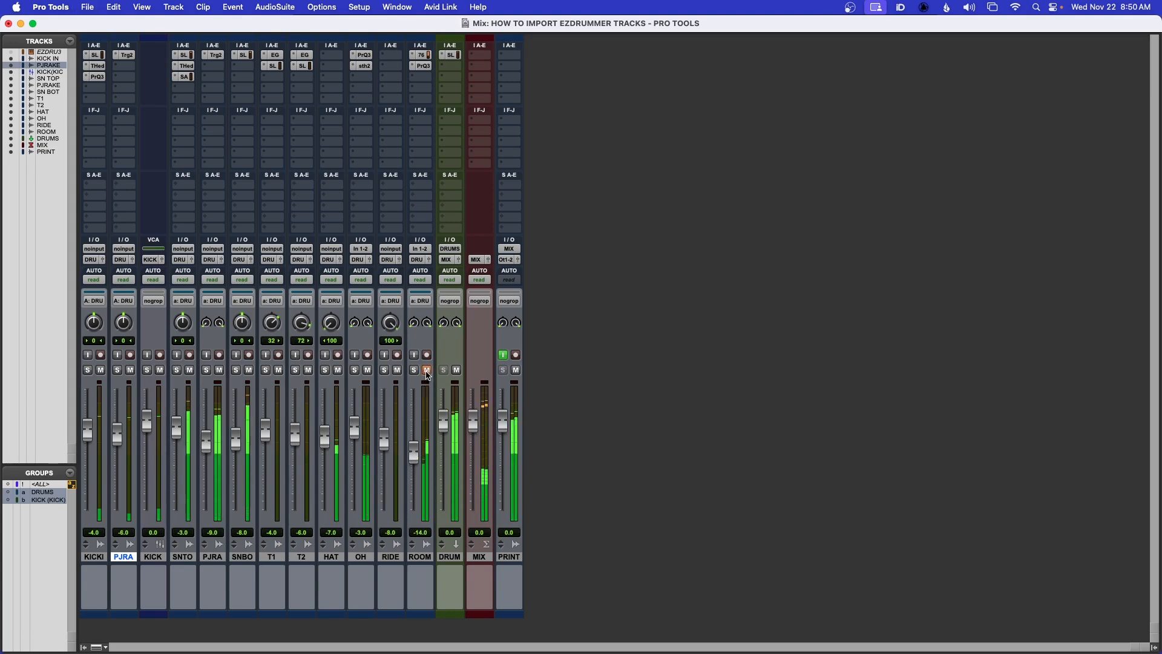
left_click(427, 371)
- Set the CLA-76 input on the ROOM track to -28.0 and compare the compression with its bypass
left_click(420, 55)
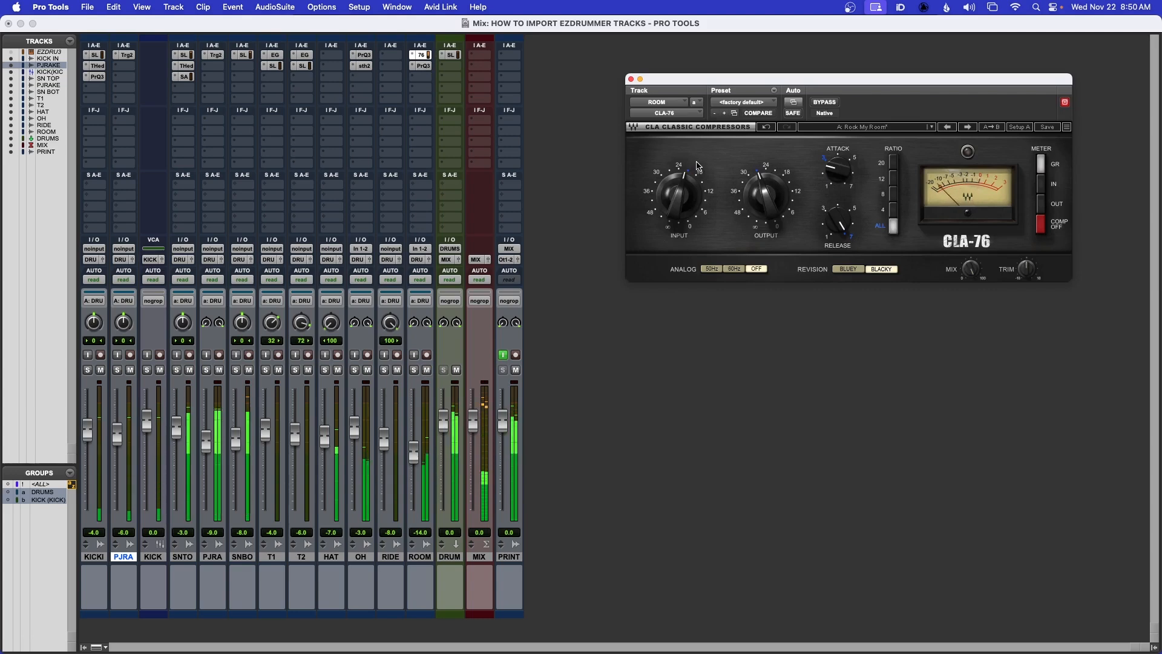
mouse_move(680, 195)
left_mouse_down()
mouse_move(680, 214)
mouse_move(684, 191)
left_mouse_up()
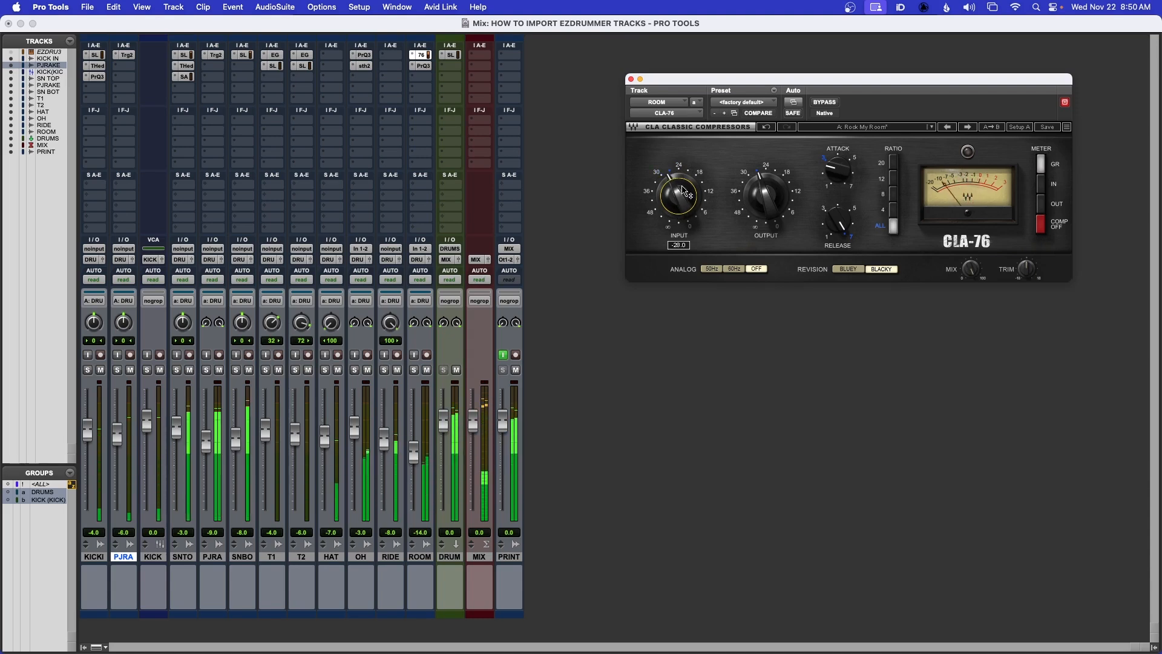
left_click(825, 103)
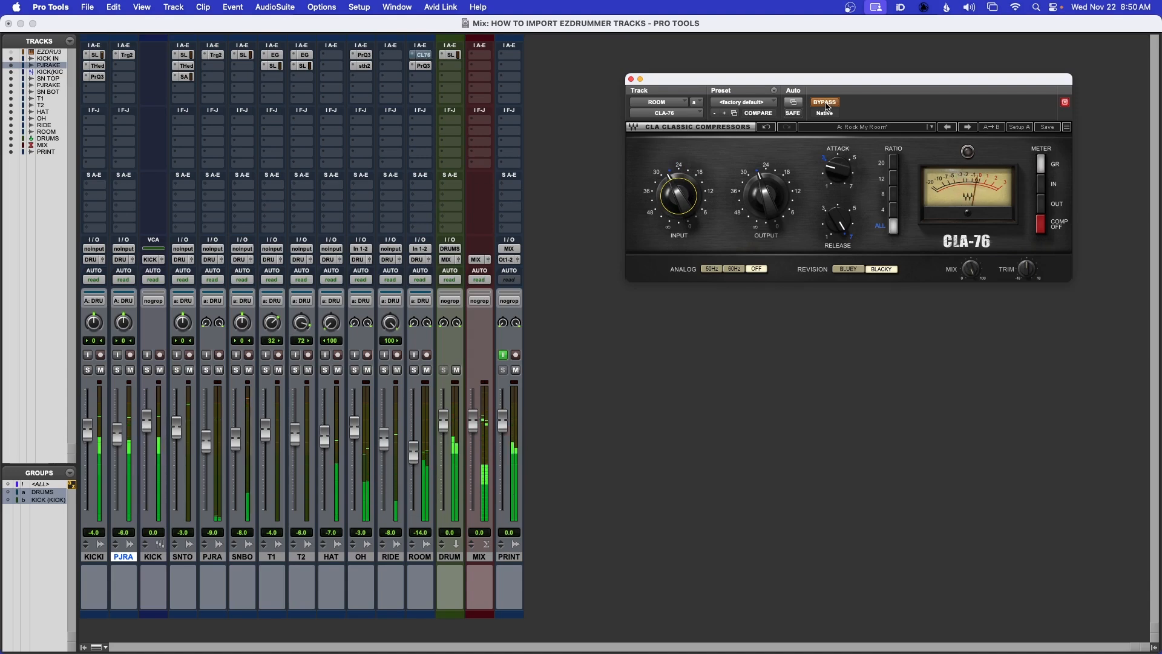
left_click(825, 103)
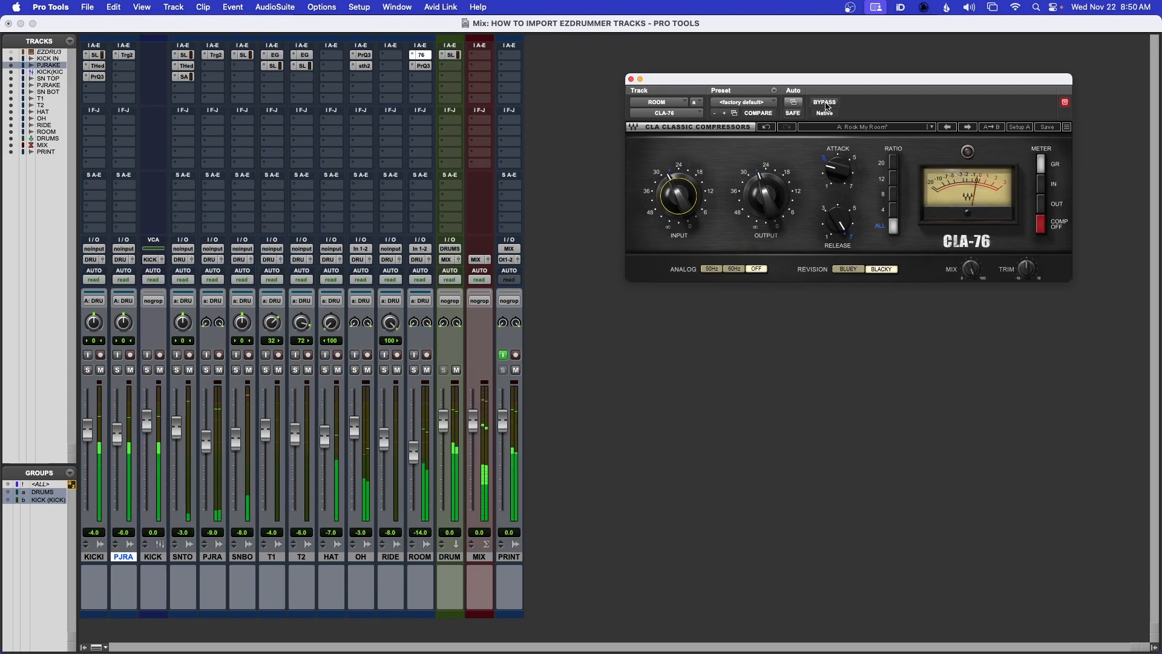
left_click(630, 79)
- In ROOM's Pro-Q 3, set the low cut to 107.95 Hz and the 205 Hz dip's Q to 6.788, auditioning that band alone
left_click(422, 68)
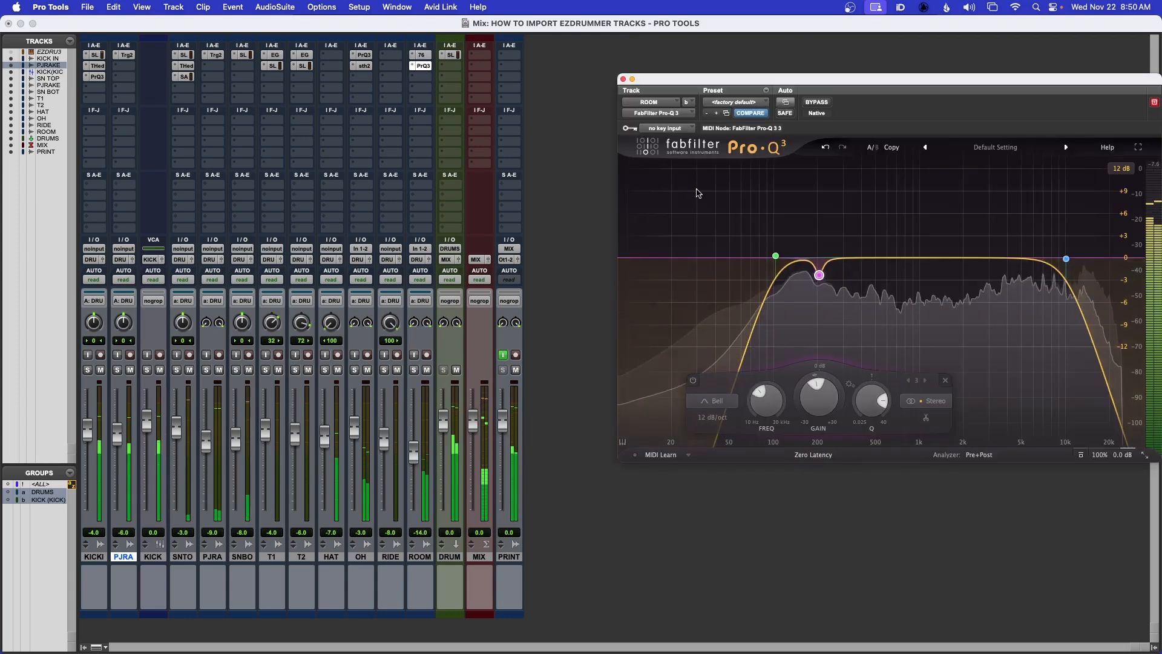
left_click_drag(776, 258, 779, 257)
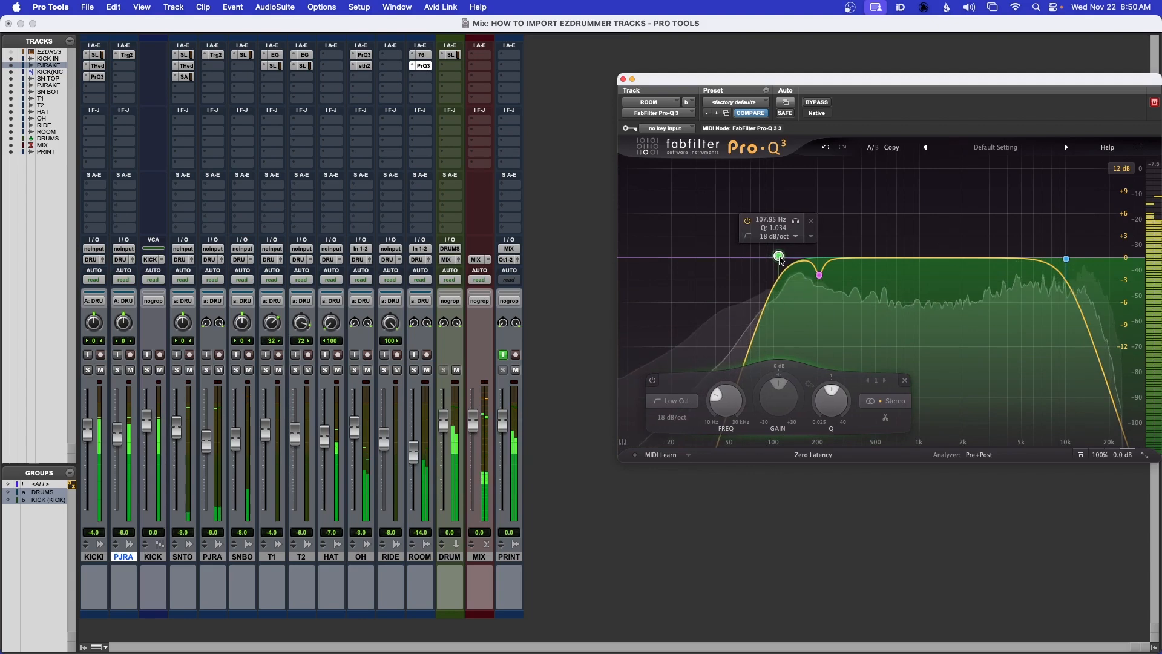
left_click(818, 274)
left_click_drag(870, 398, 870, 416)
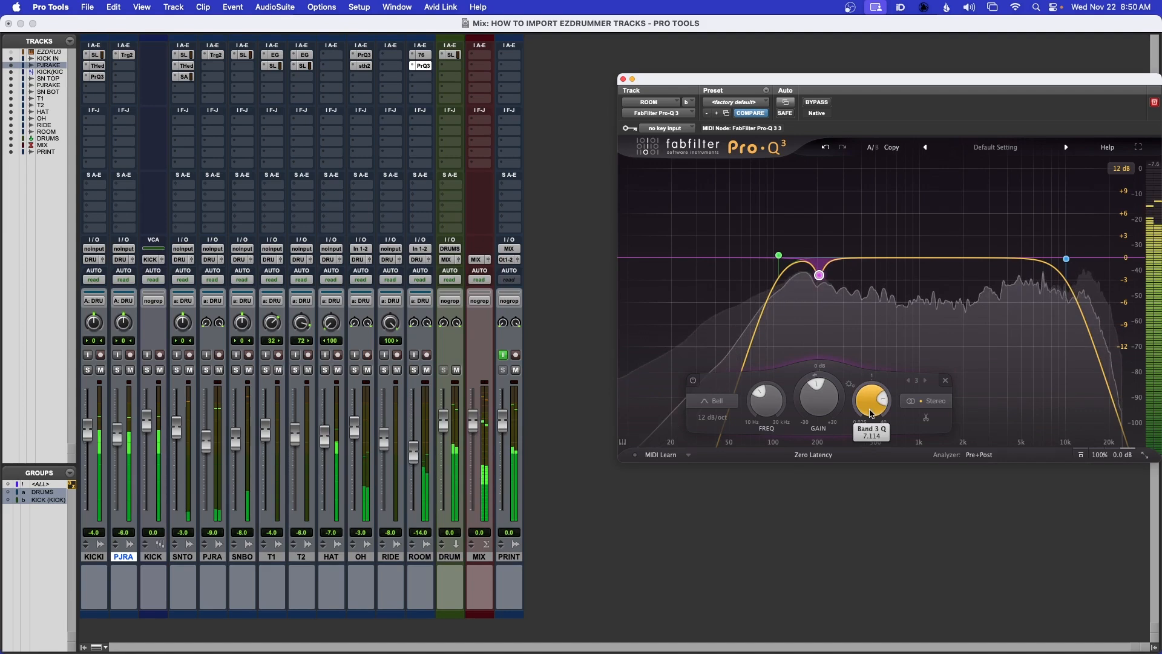
mouse_move(819, 276)
left_click(834, 297)
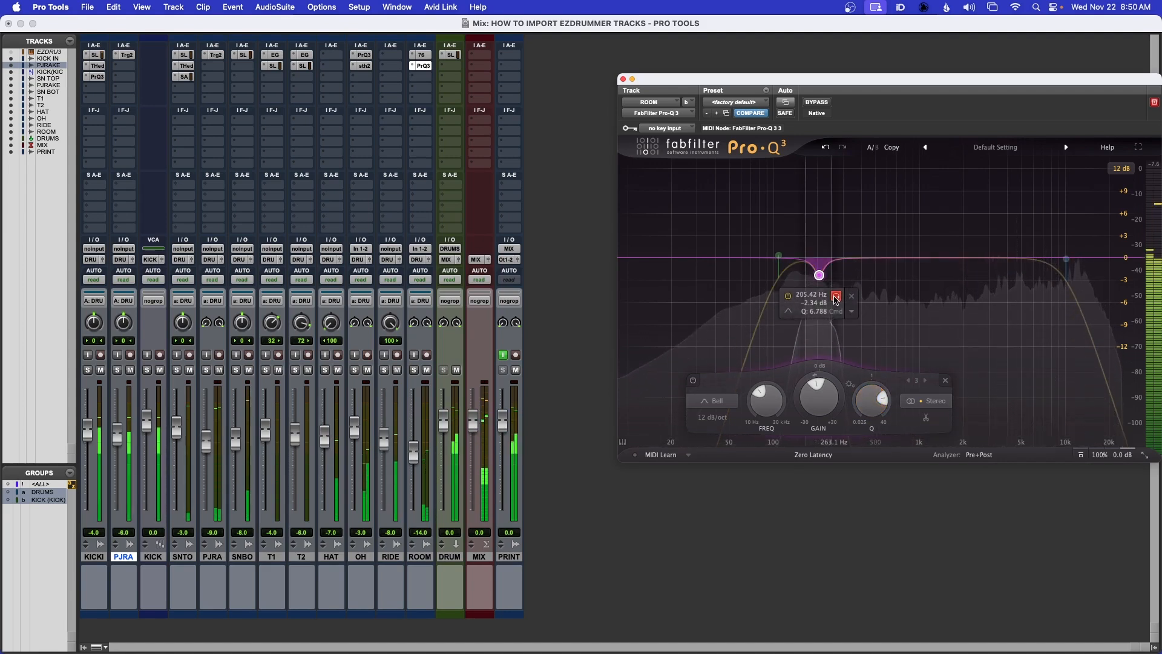
left_click(835, 298)
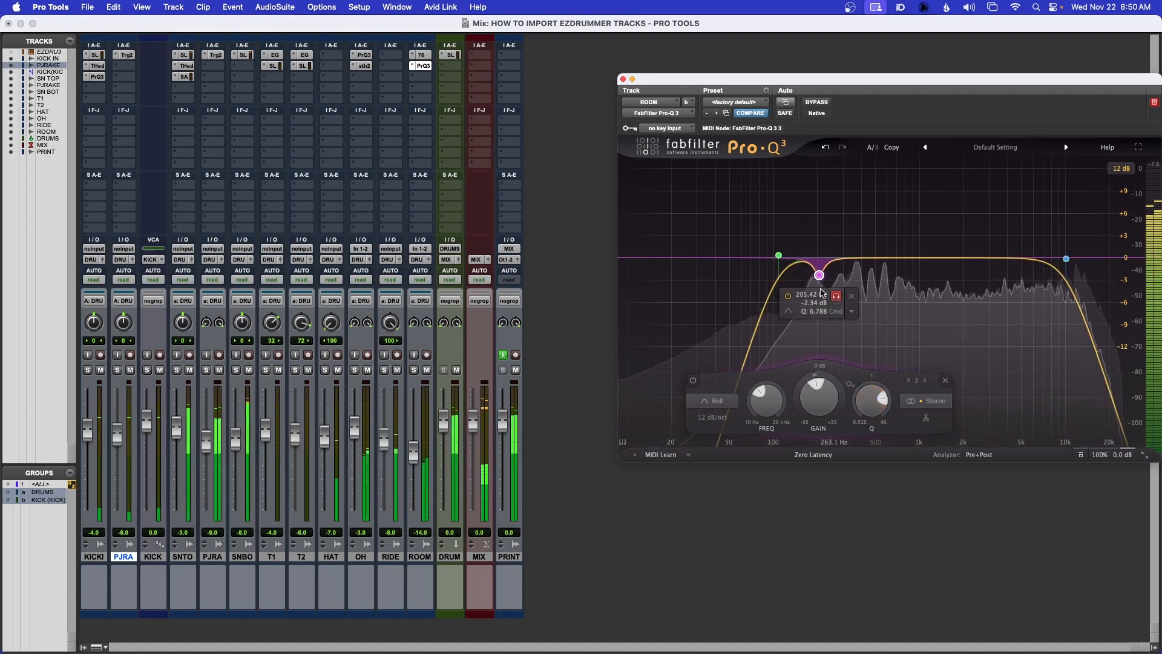
left_click(623, 79)
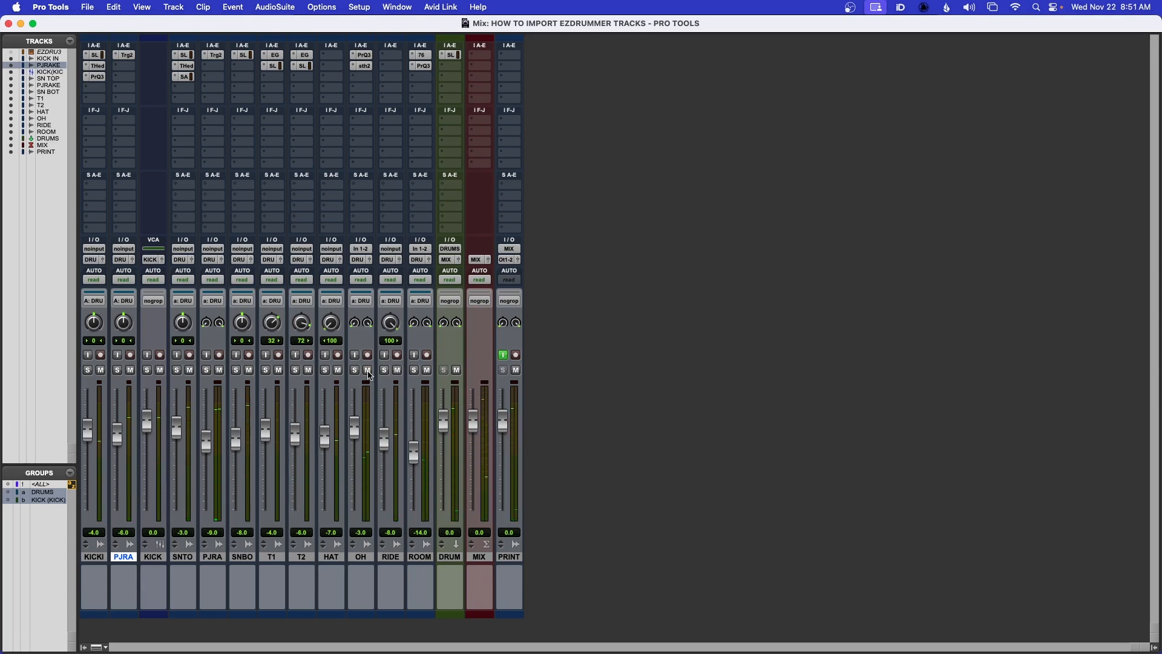
- Create a stereo aux input track after ROOM and name it CRUSH
left_click(420, 557)
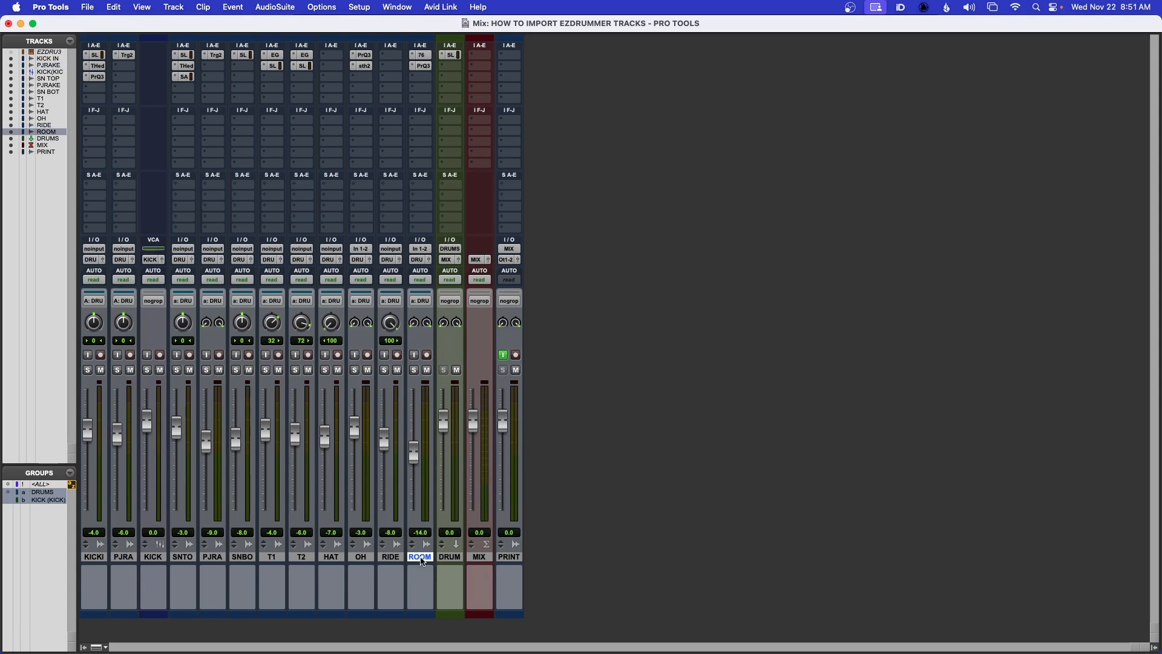
key("super+shift+n")
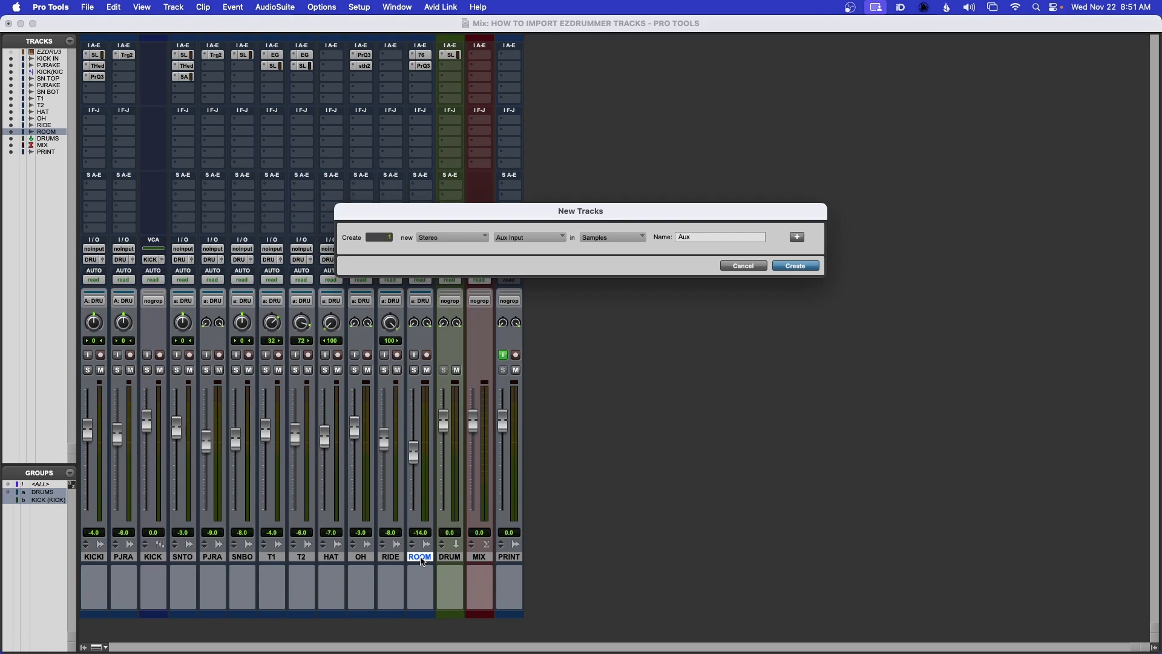
key("Return")
double_click(448, 557)
type("CR")
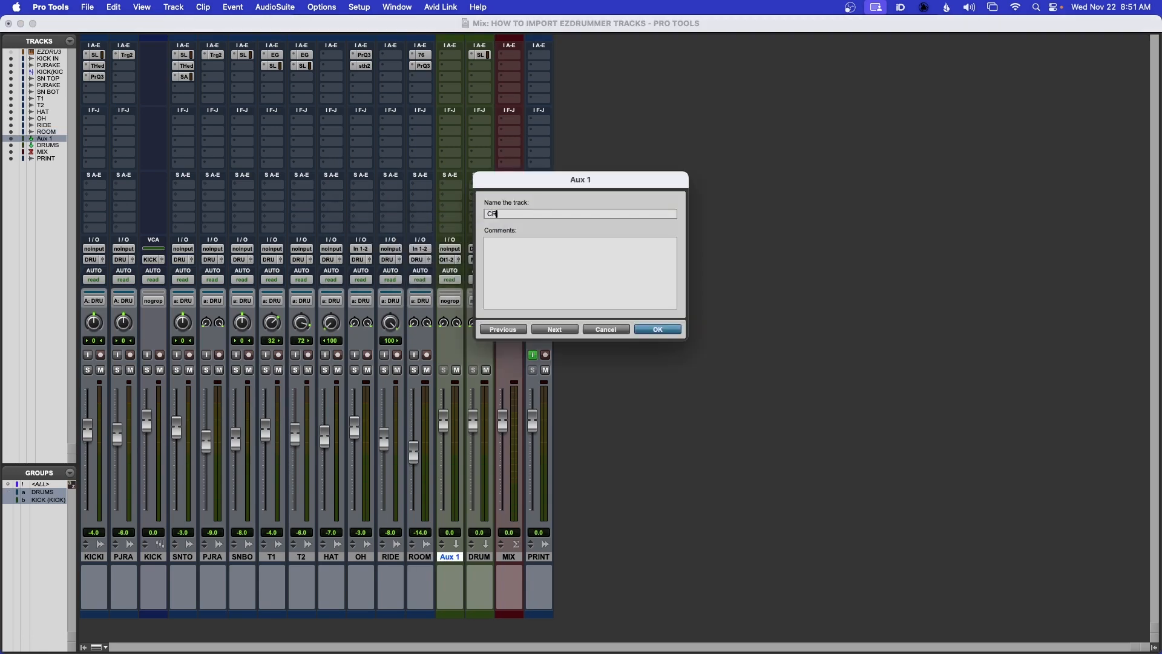
type("USH")
key("Escape")
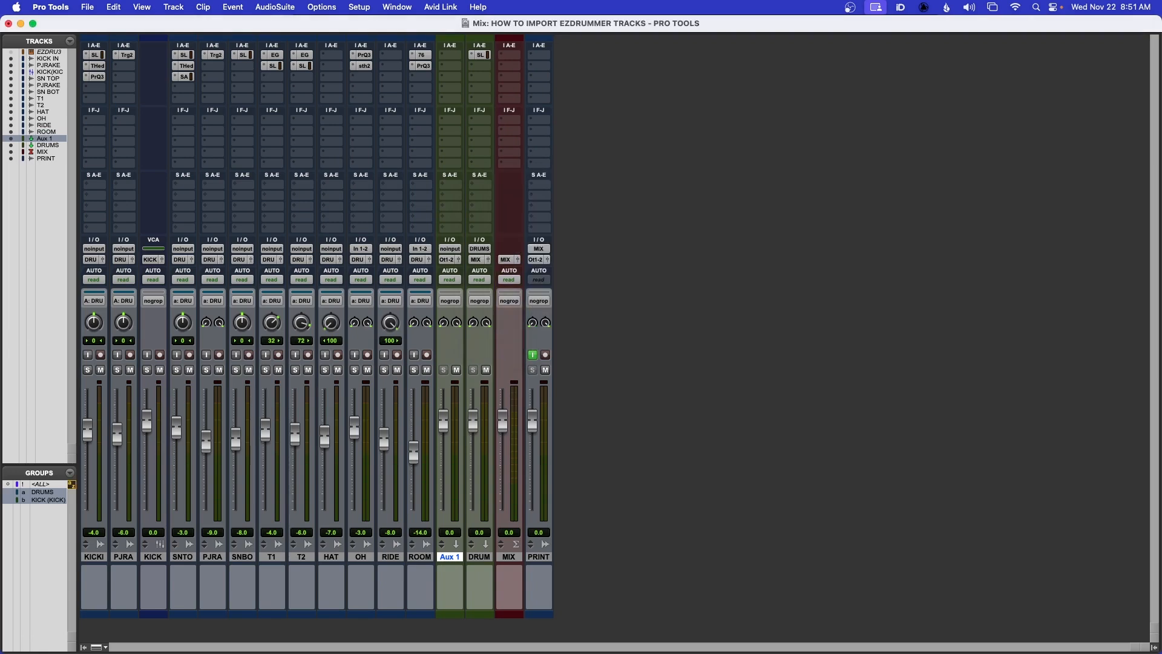
- Route the CRUSH track's output to MIX and set its input to a bus renamed CRUSH
left_click(448, 259)
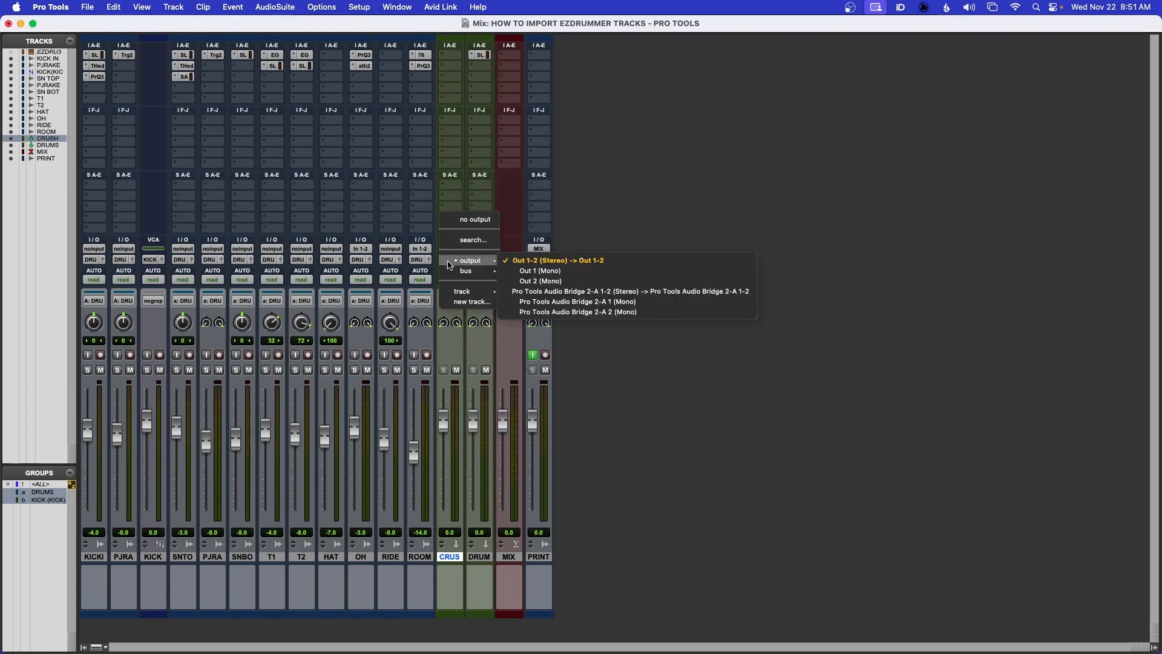
mouse_move(450, 270)
left_click(515, 271)
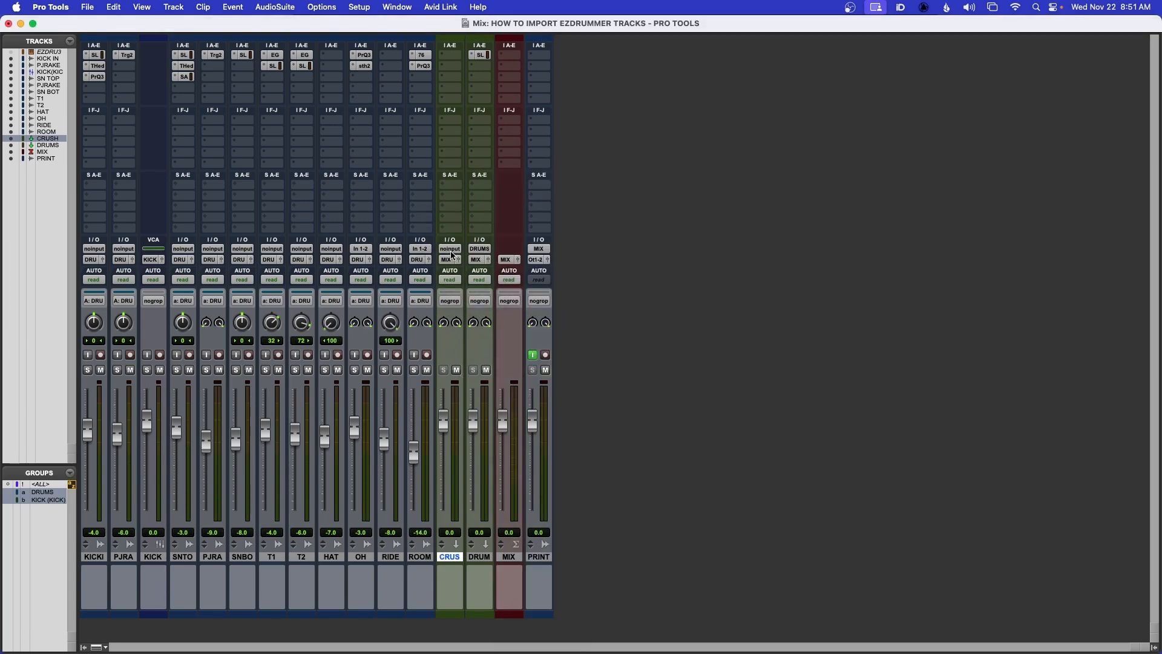
left_click(451, 252)
left_click(518, 280)
right_click(450, 254)
left_click(490, 253)
type("CR")
key("Return")
- Add a send to the CRUSH bus at 0.0 dB on send A of all tracks from KICK IN through ROOM
left_click(97, 557)
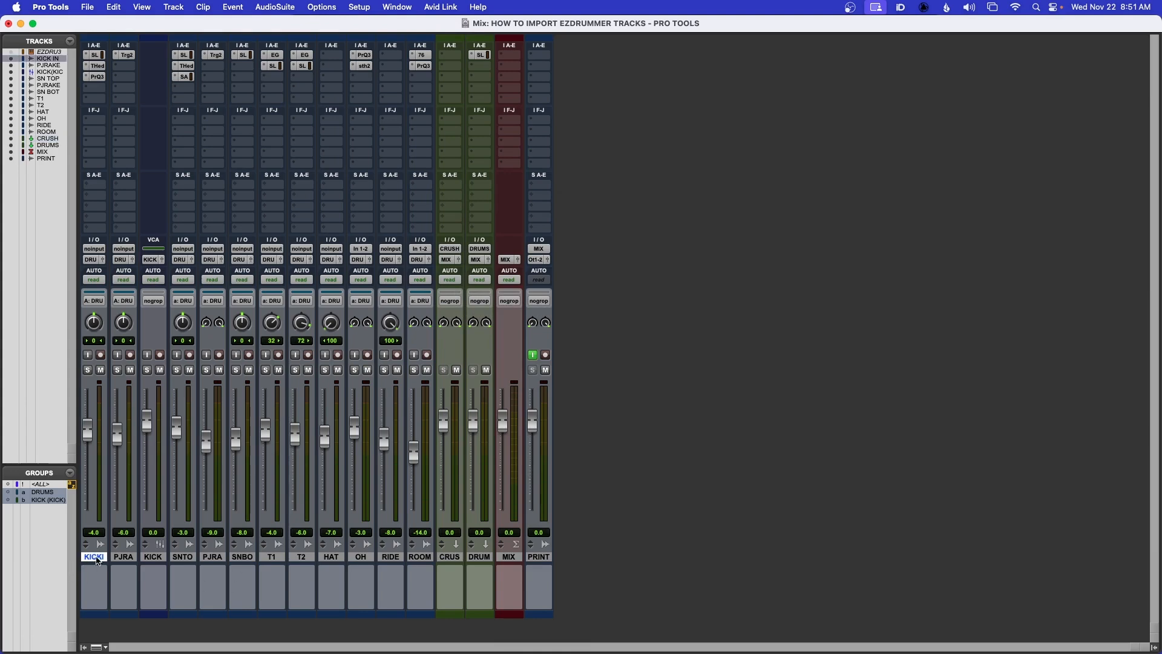
left_click(420, 559, "shift")
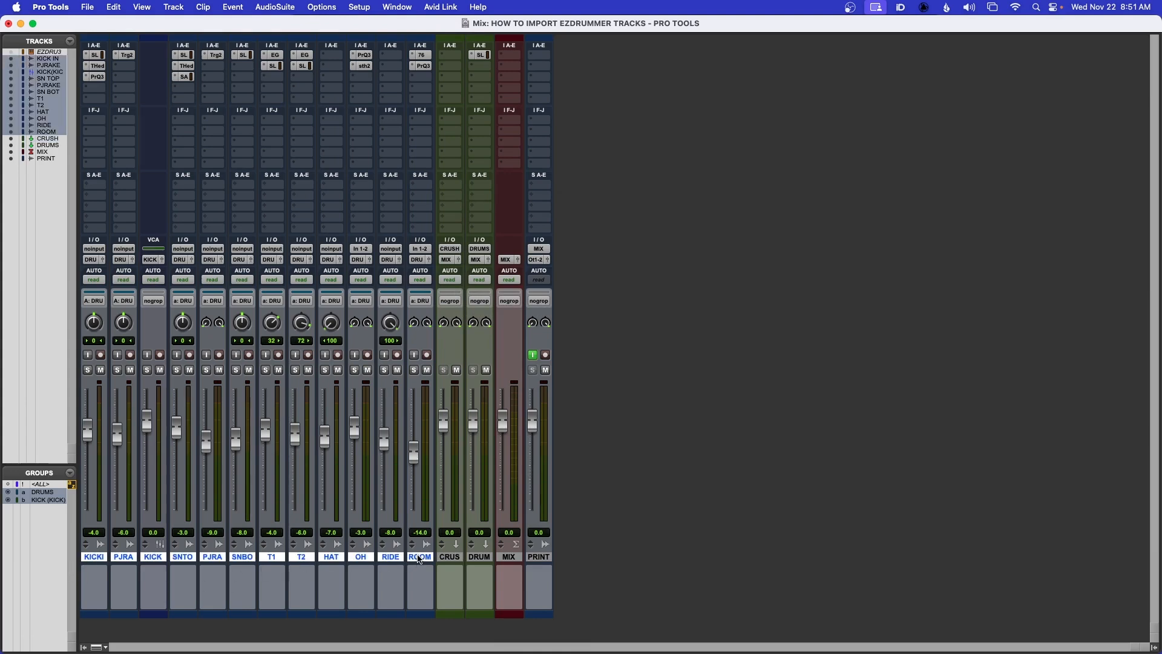
left_click(96, 186, "alt+shift")
mouse_move(98, 195)
left_click(220, 258)
left_click(977, 374, "alt")
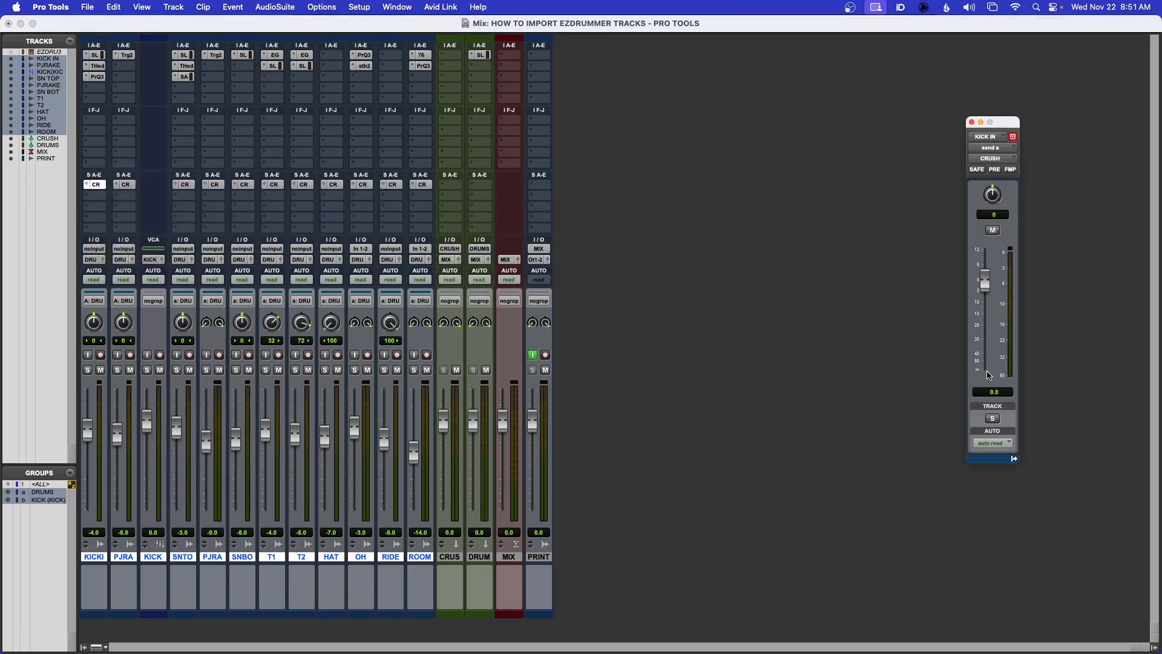
- Expand the send A controls and copy the selected tracks' current pan values to Send A
left_click(176, 188, "super")
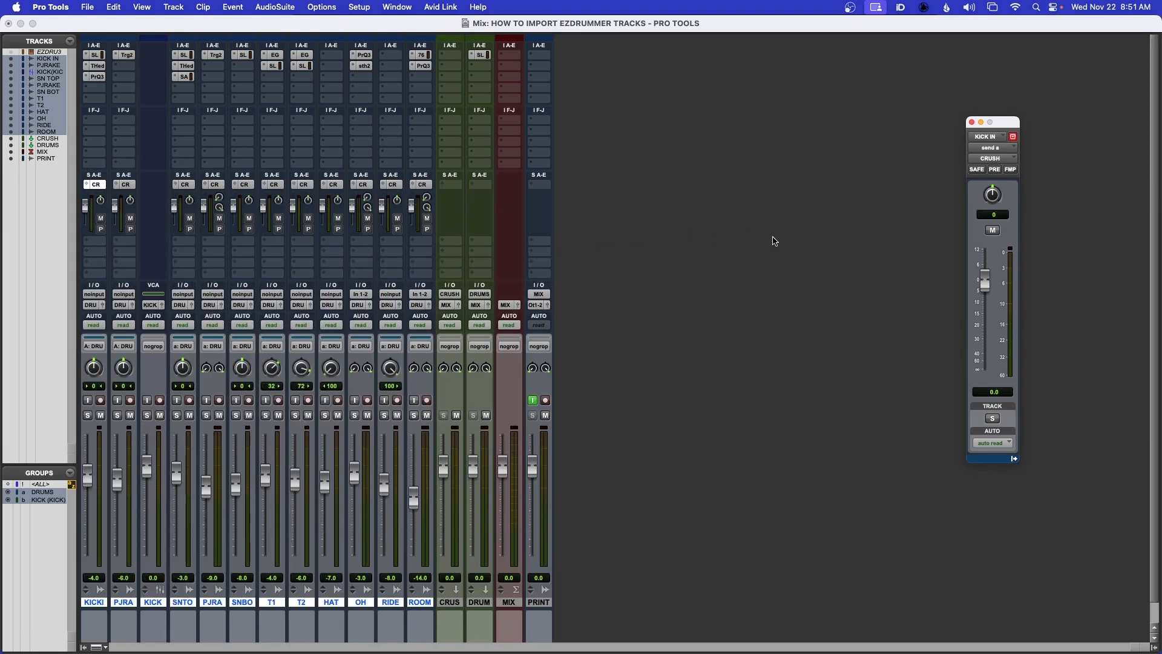
key("super+alt+h")
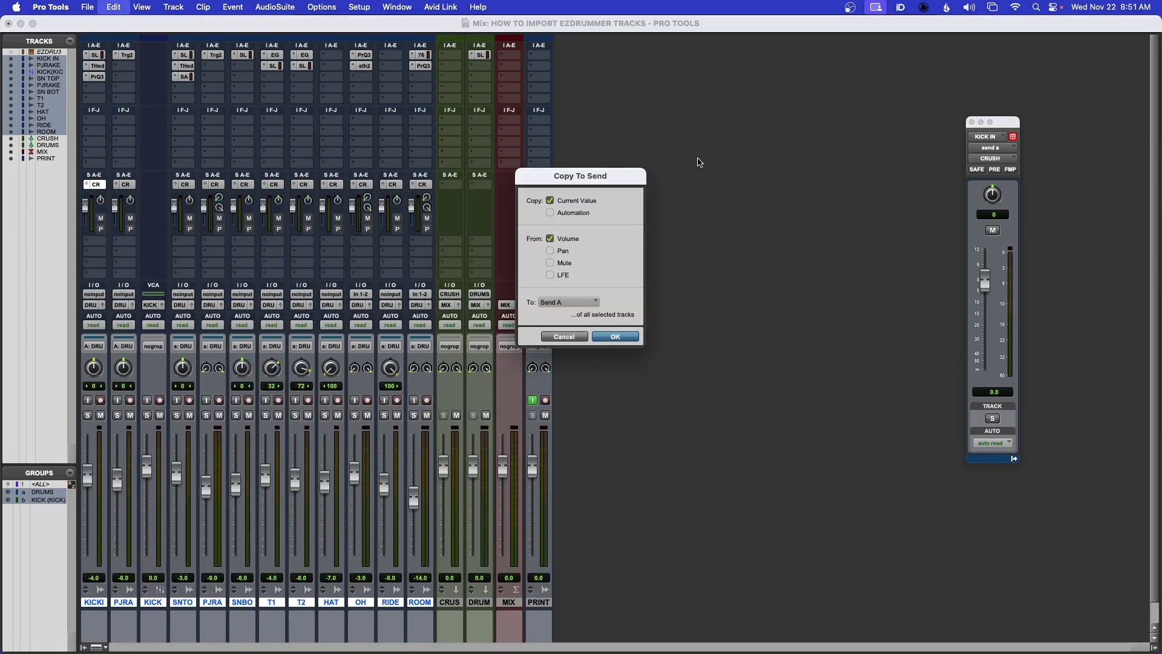
left_click_drag(626, 175, 719, 162)
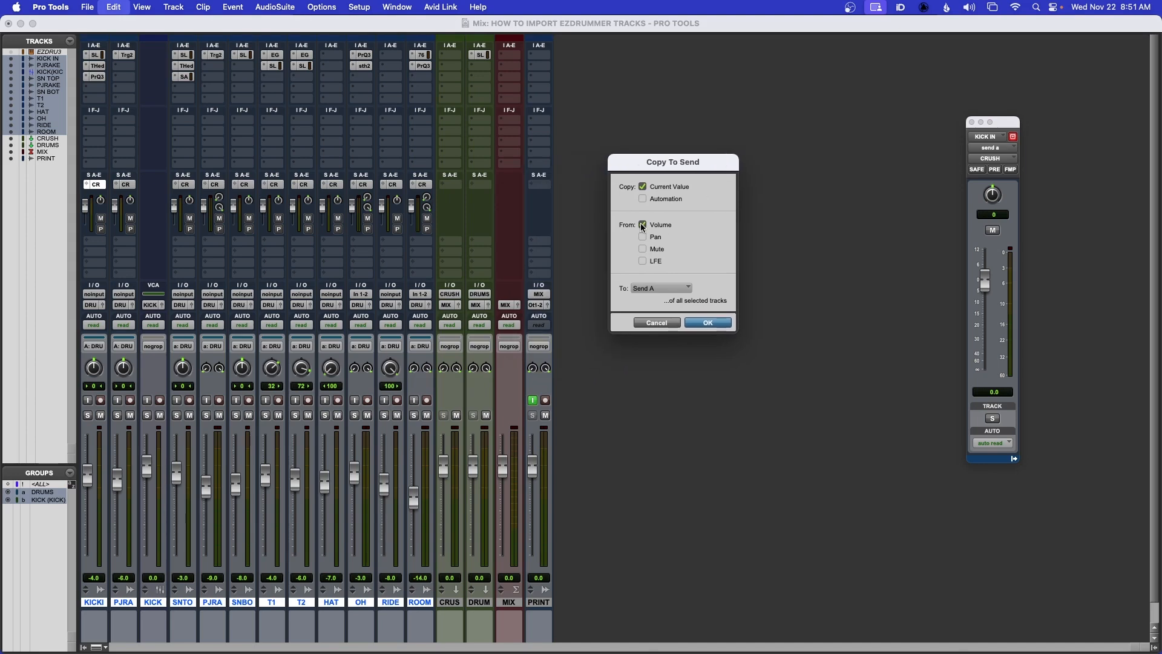
left_click(703, 324)
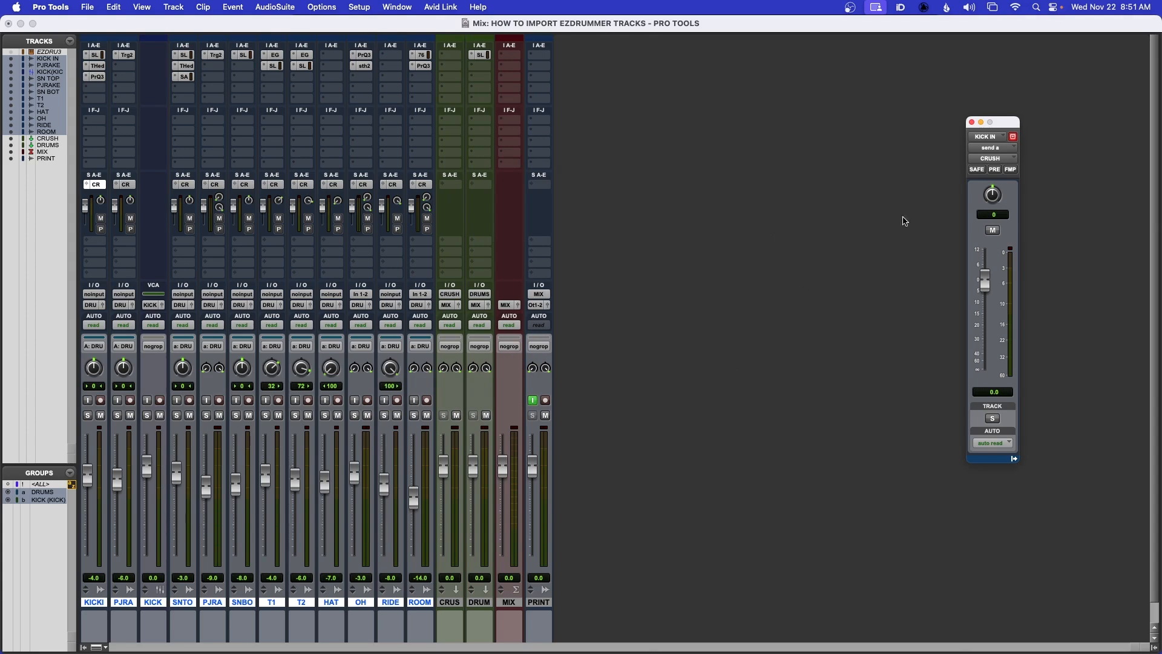
left_click(972, 123)
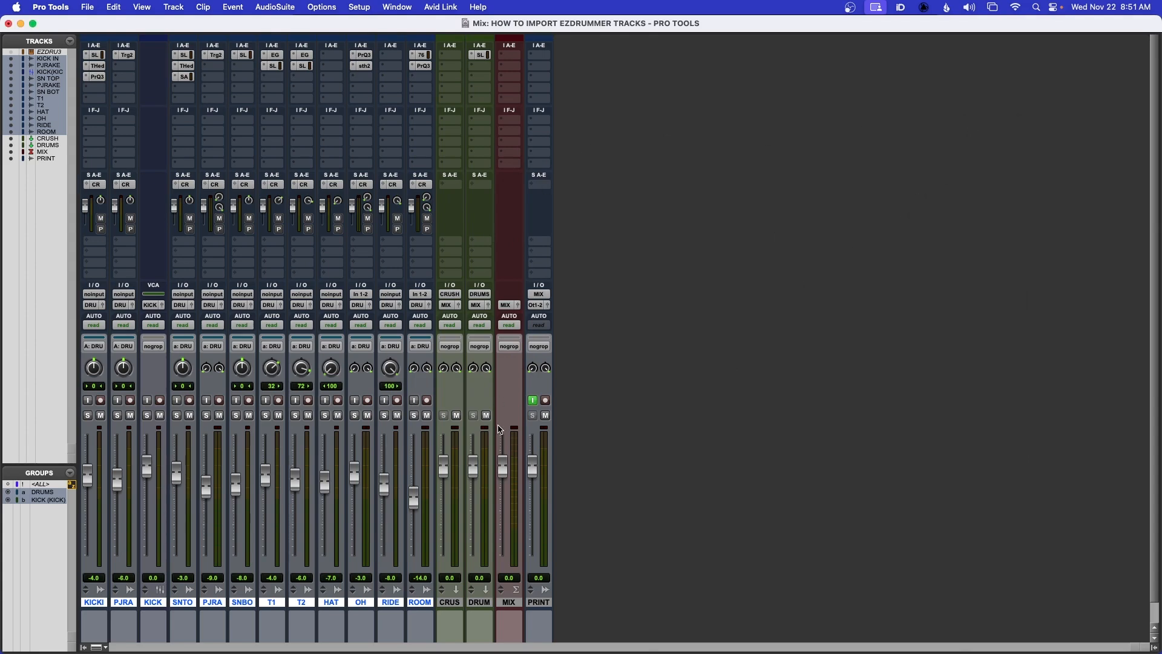
- Select the CRUSH track, toggle its mute, and collapse the expanded send A controls
left_click(447, 602)
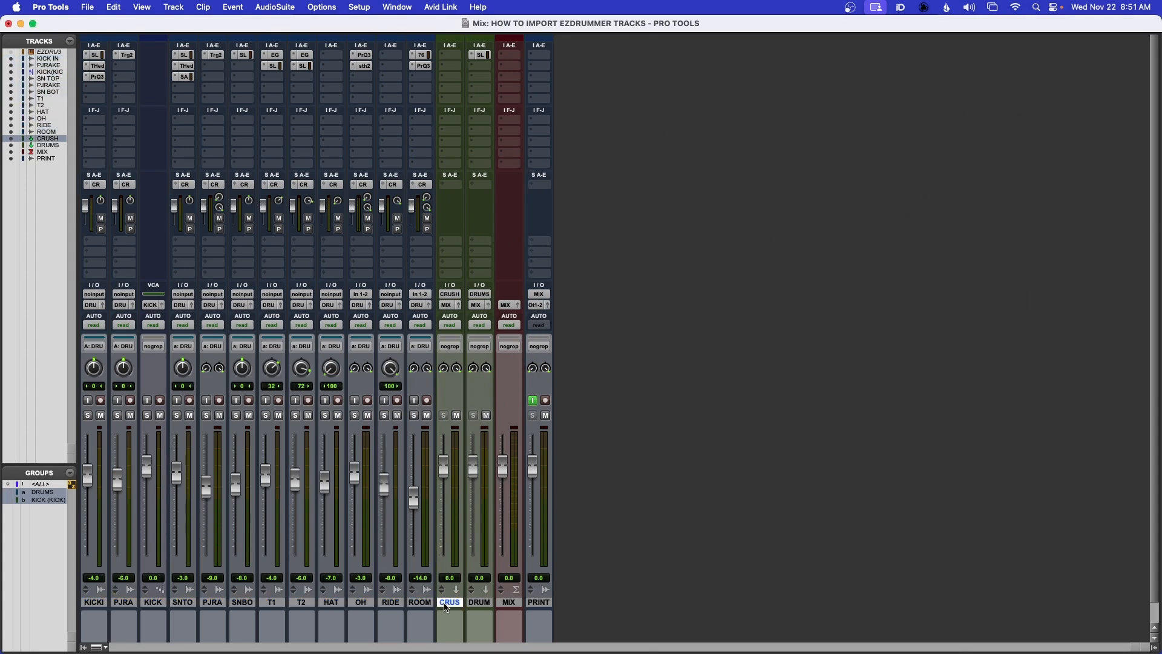
left_click(457, 416)
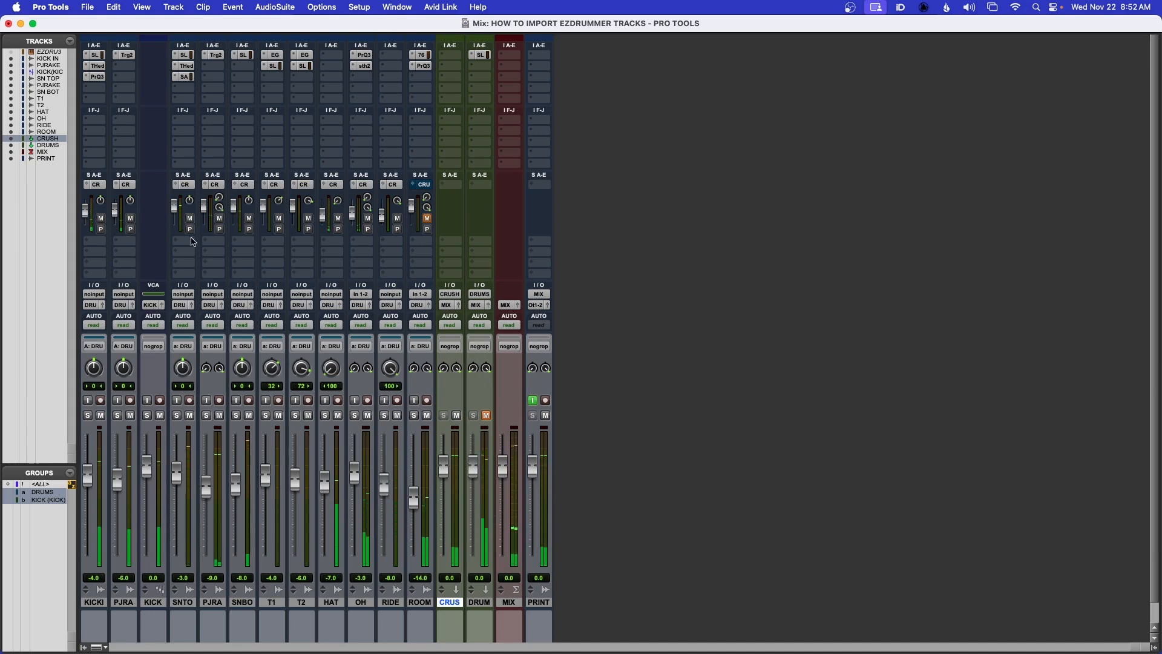
left_click(382, 185, "super")
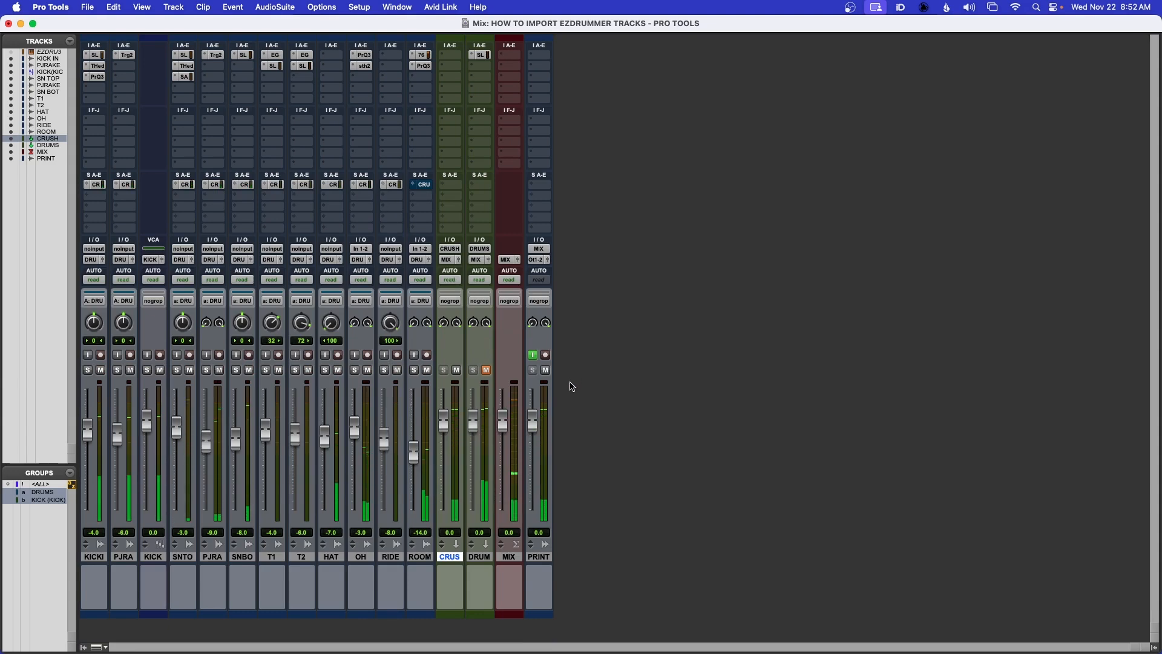
- Group the SN TOP, PJRAKE SN and SN BOT tracks as a Mix/Edit group named SNARE
left_click(184, 557)
left_click(205, 558, "shift")
left_click(248, 558, "shift")
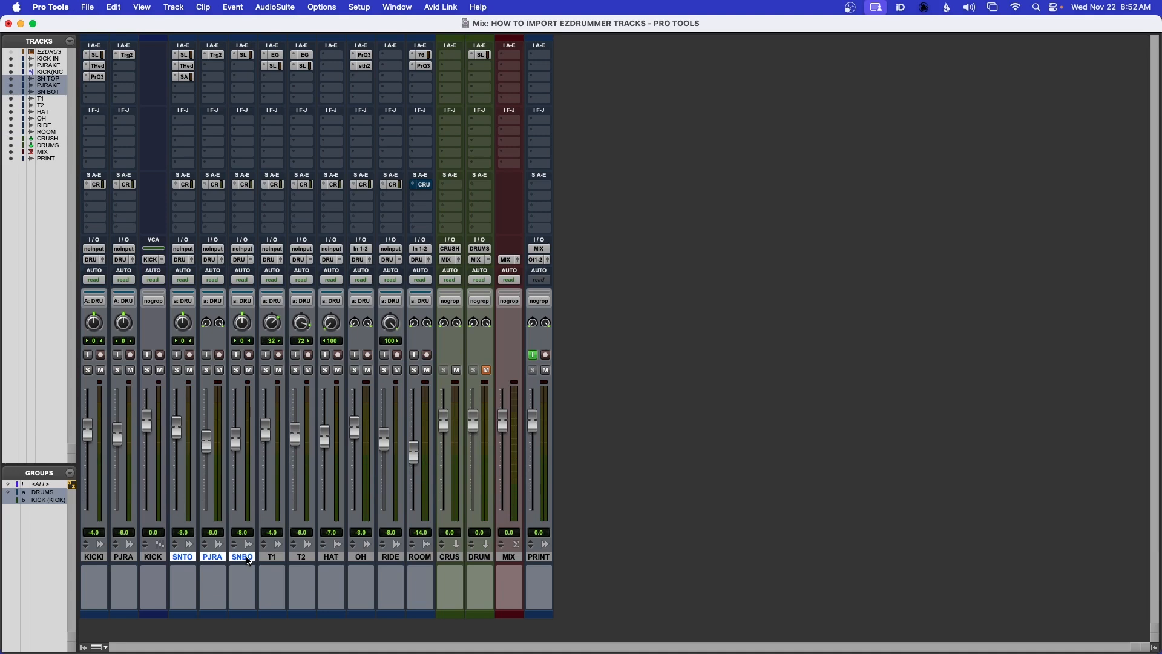
key("super+g")
type("SNARE")
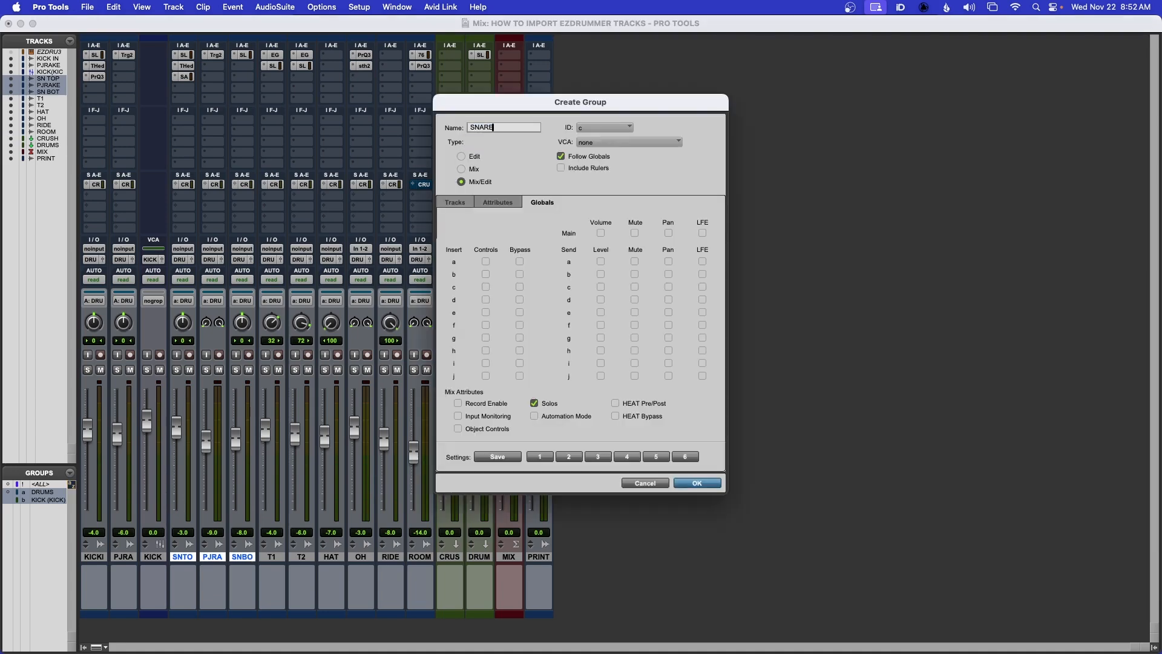
key("Return")
- Create a VCA Master track after SN BOT and name it SNARE
key("super+shift+n")
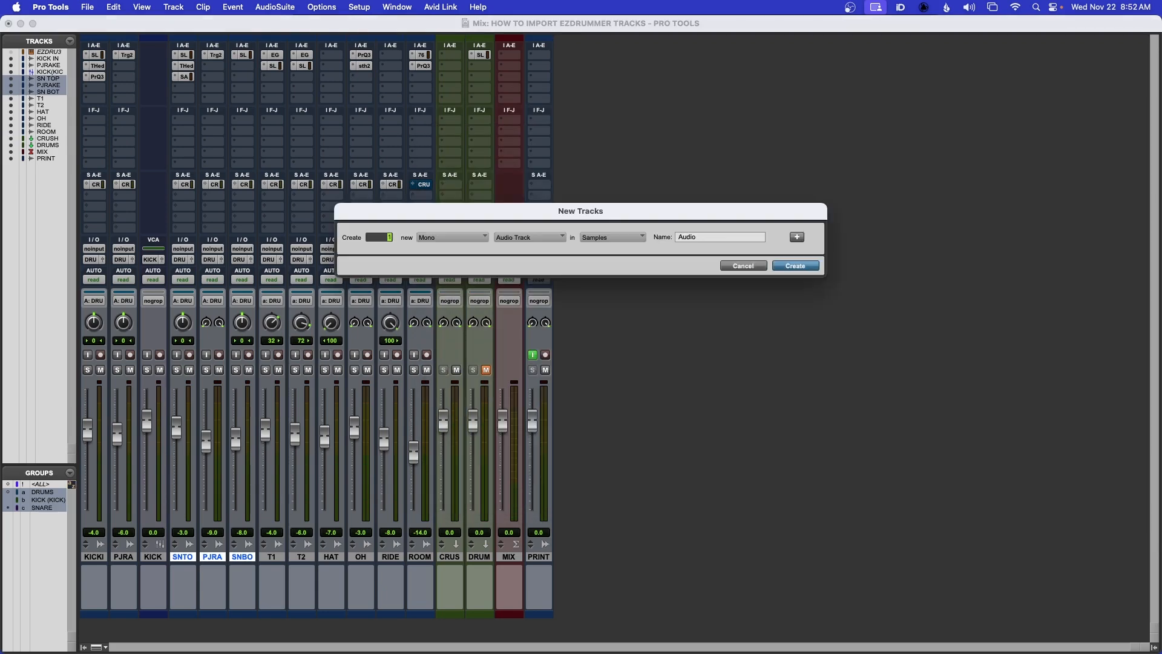
key("super+Down")
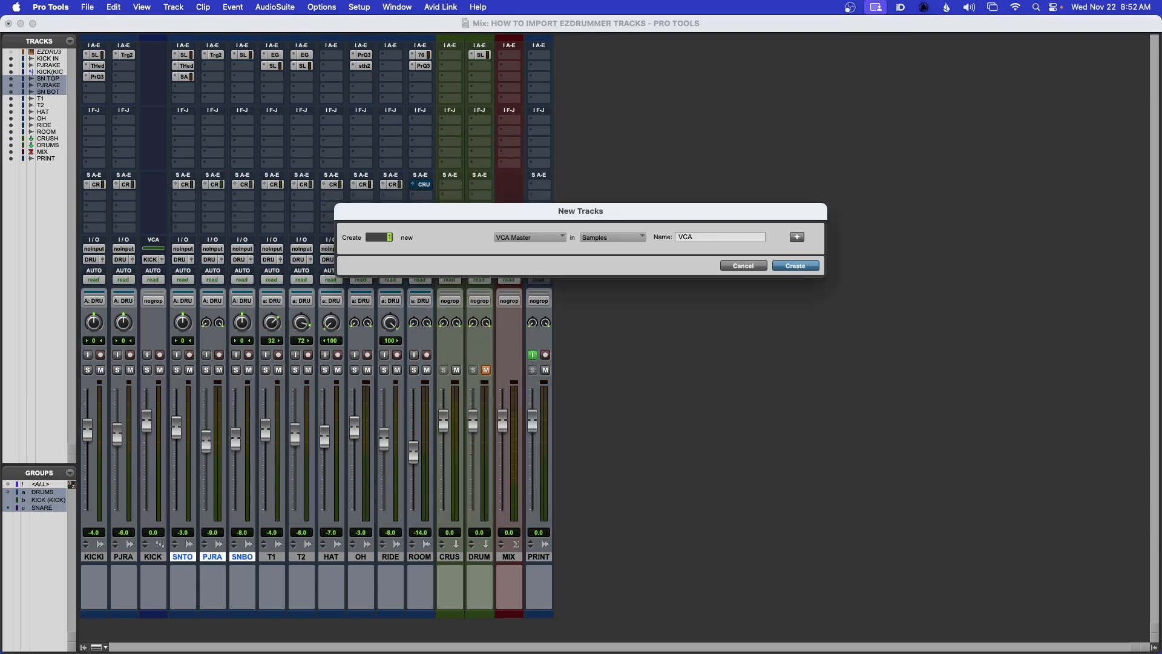
key("Return")
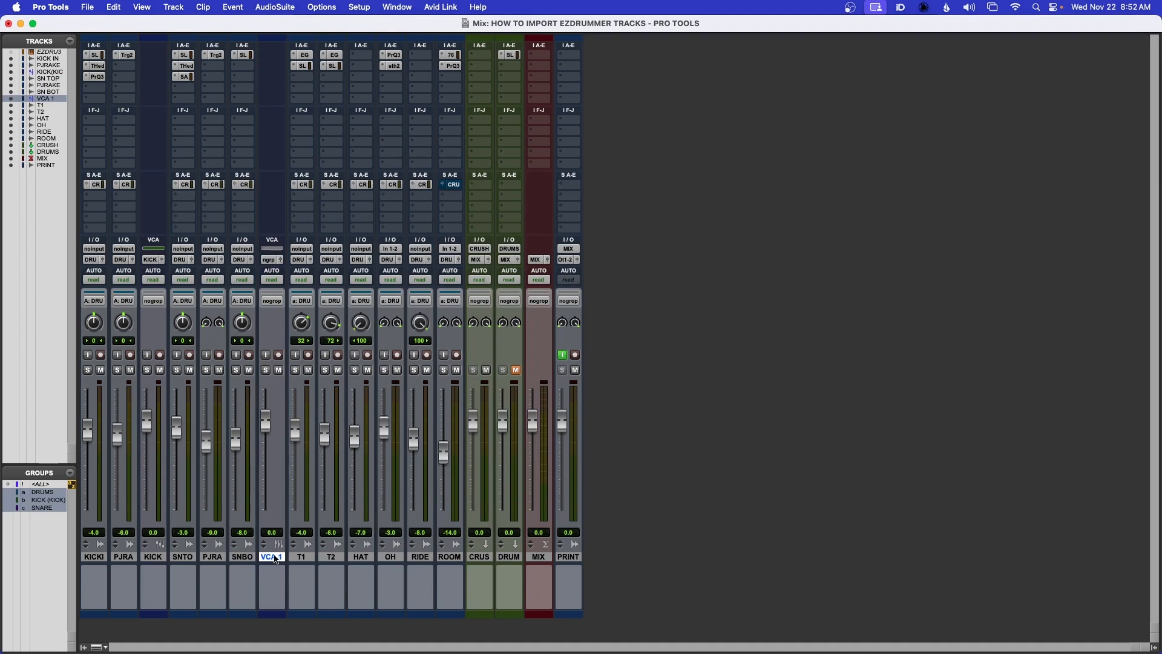
double_click(275, 558)
type("SNARE")
key("Return")
- Assign the SNARE VCA to the SNARE group and start playback
left_click(269, 262)
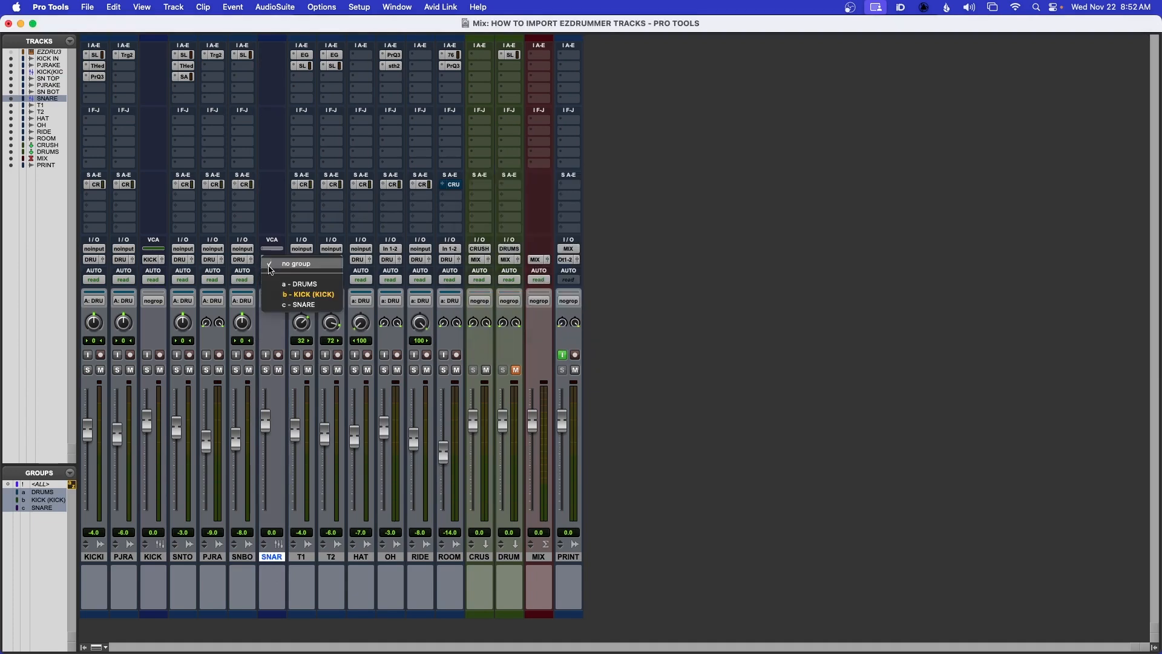
left_click(275, 303)
key("space")
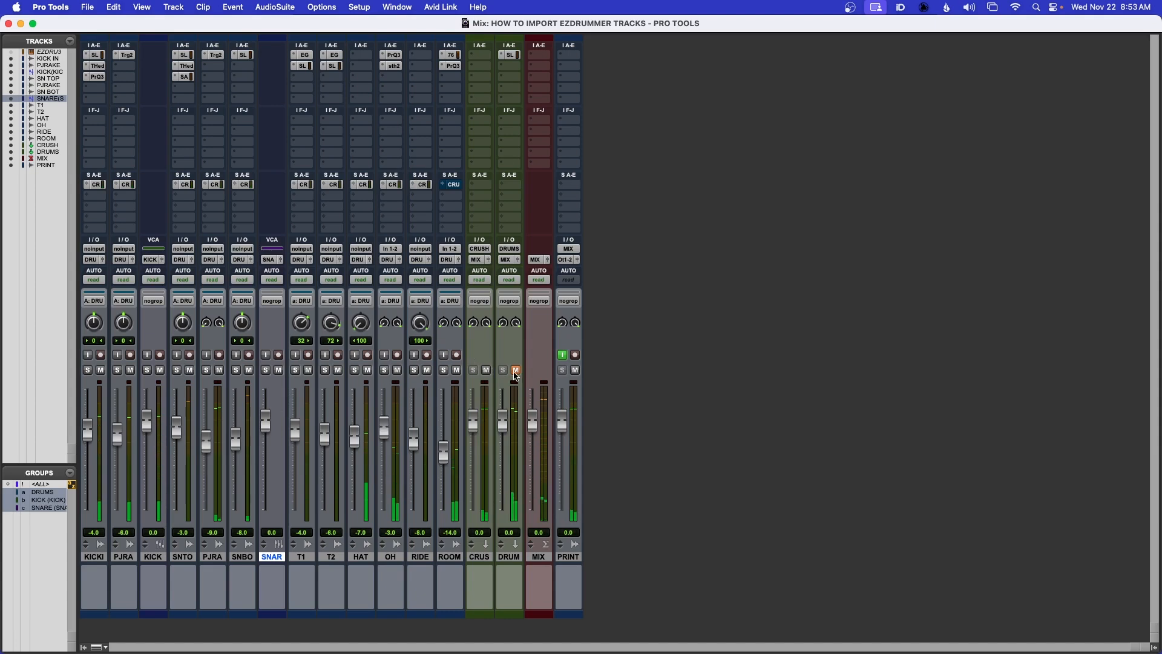
- Audition the CRUSH and DRUMS buses against each other by toggling their mutes during playback
left_click(486, 370)
left_click(515, 370)
left_click(516, 370)
left_click(486, 370)
- Expand the send A controls, compare the CRUSH bus with both kick sends muted and unmuted, and collapse the controls
left_click(293, 184, "super")
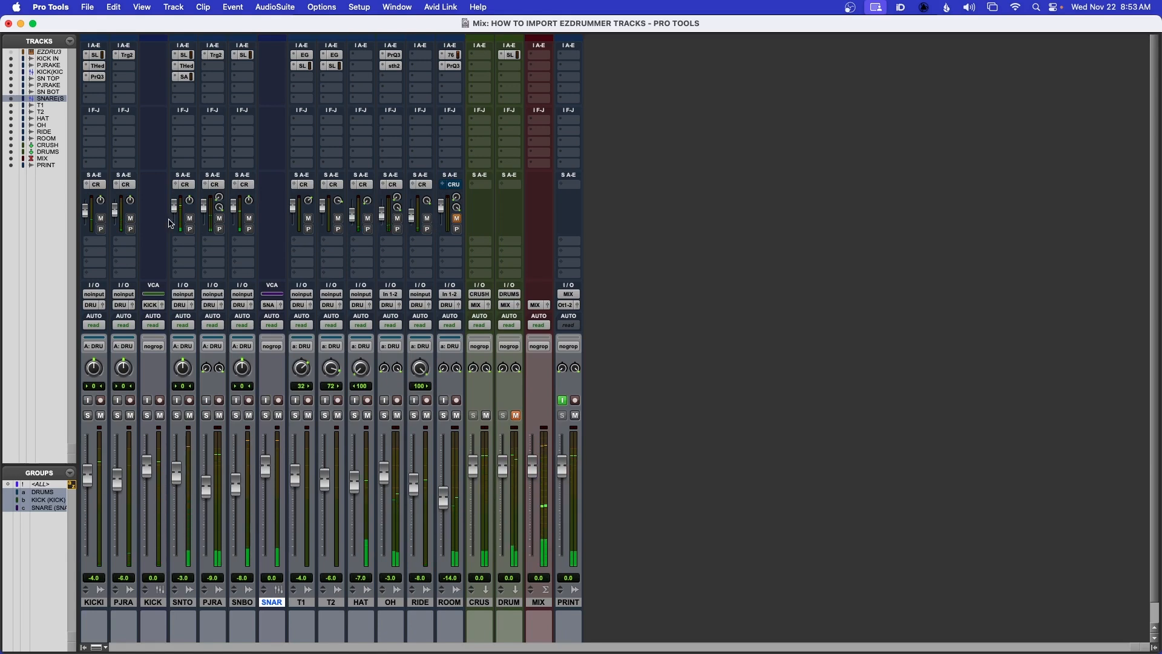
left_click(130, 218)
left_click(101, 218)
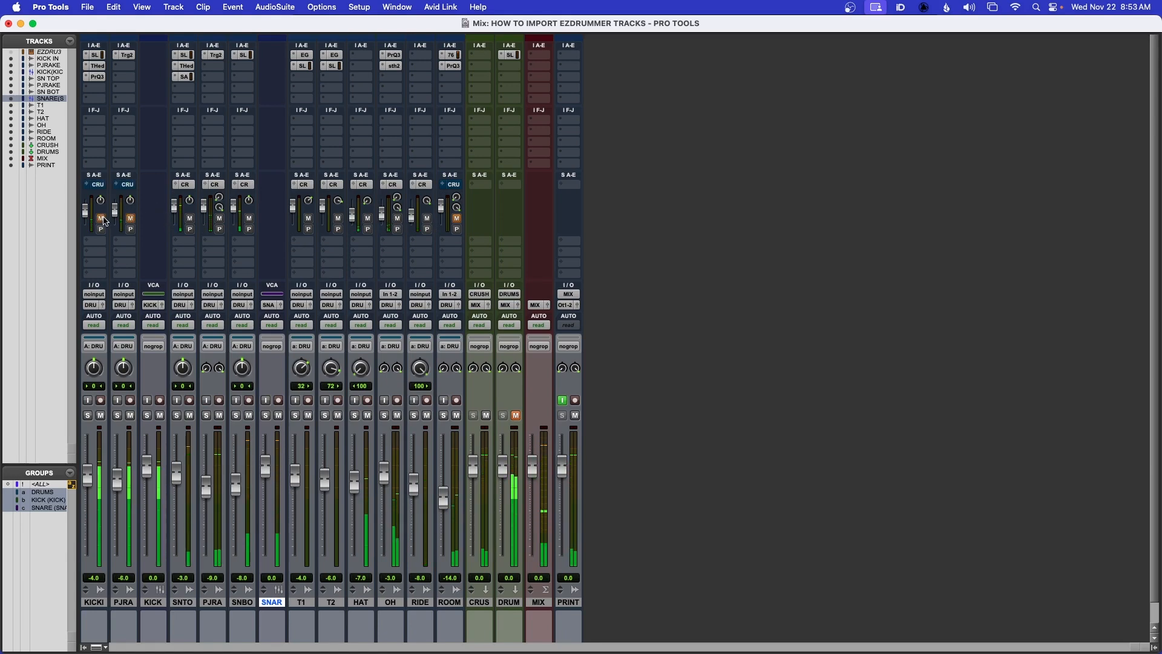
left_click(101, 217)
left_click(131, 219)
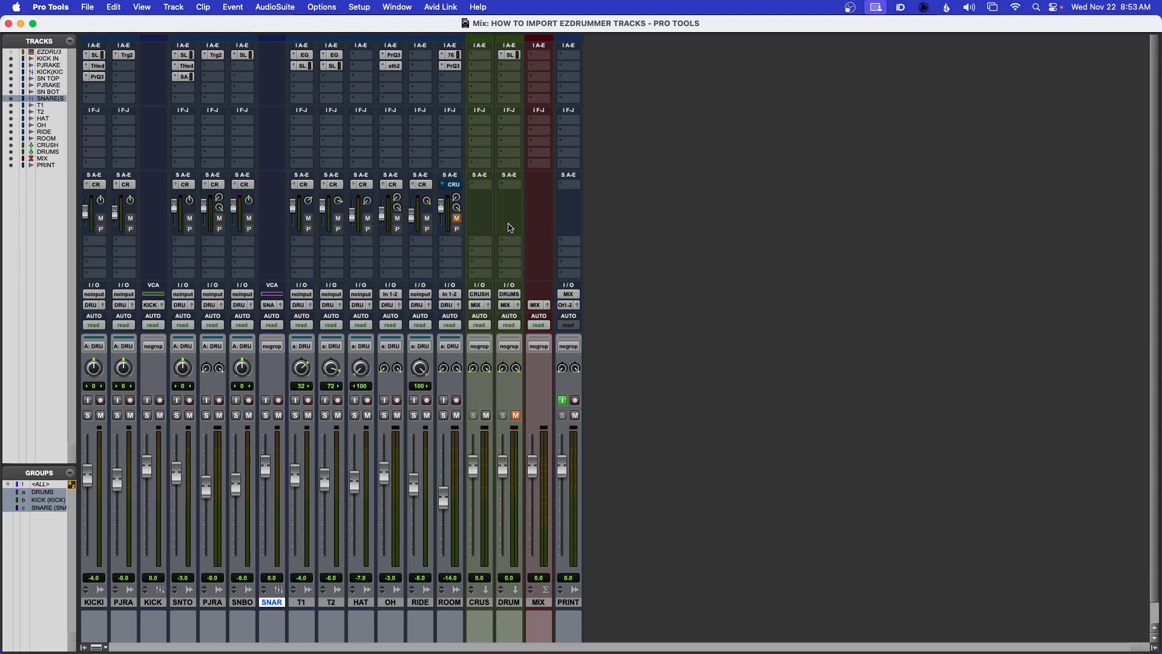
key("space")
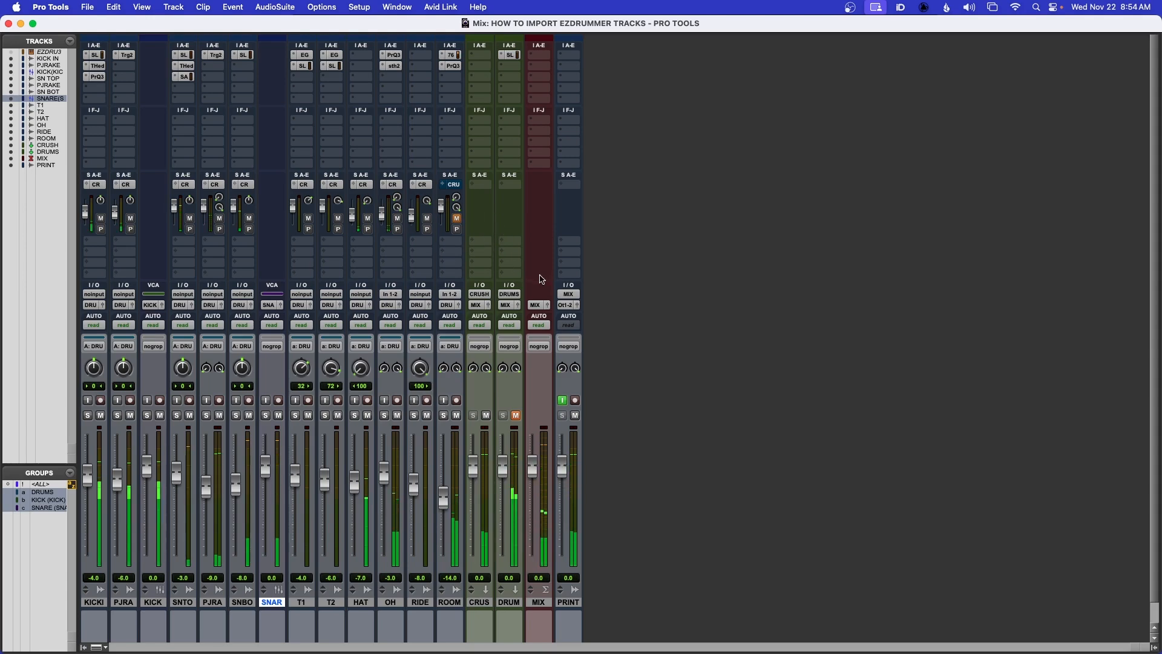
key("space")
left_click(293, 184, "super")
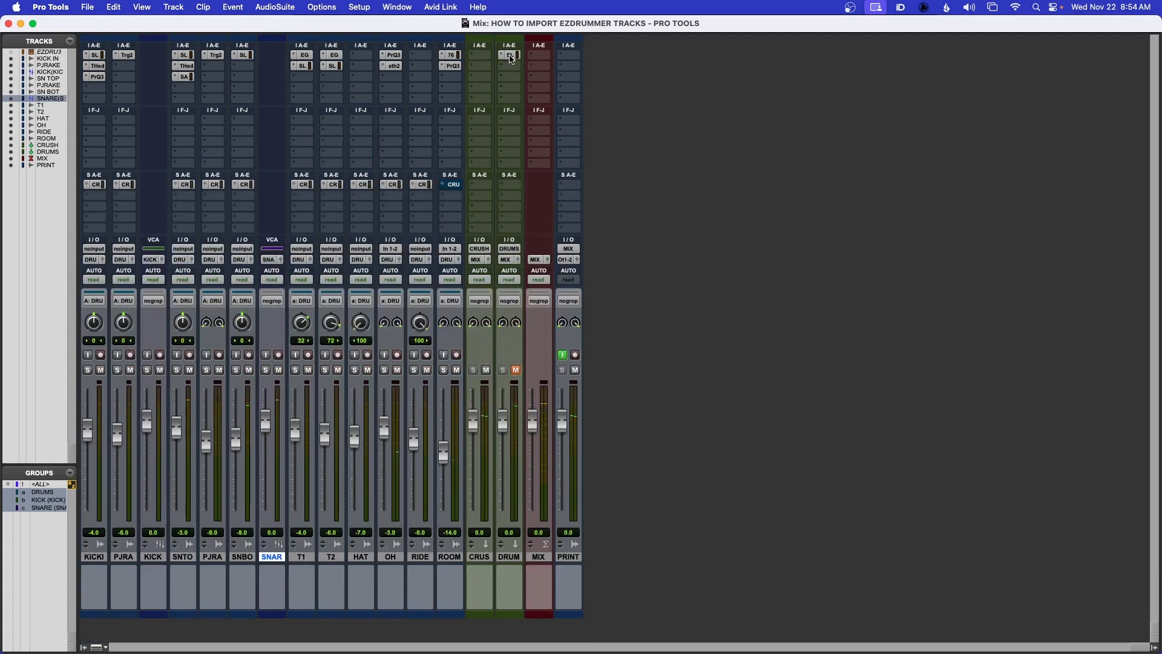
- In the CRUSH track's SSLComp, load the Pumping factory preset, switch Analog off and reset the make-up gain to 0.0
left_click(480, 55)
left_click(766, 102)
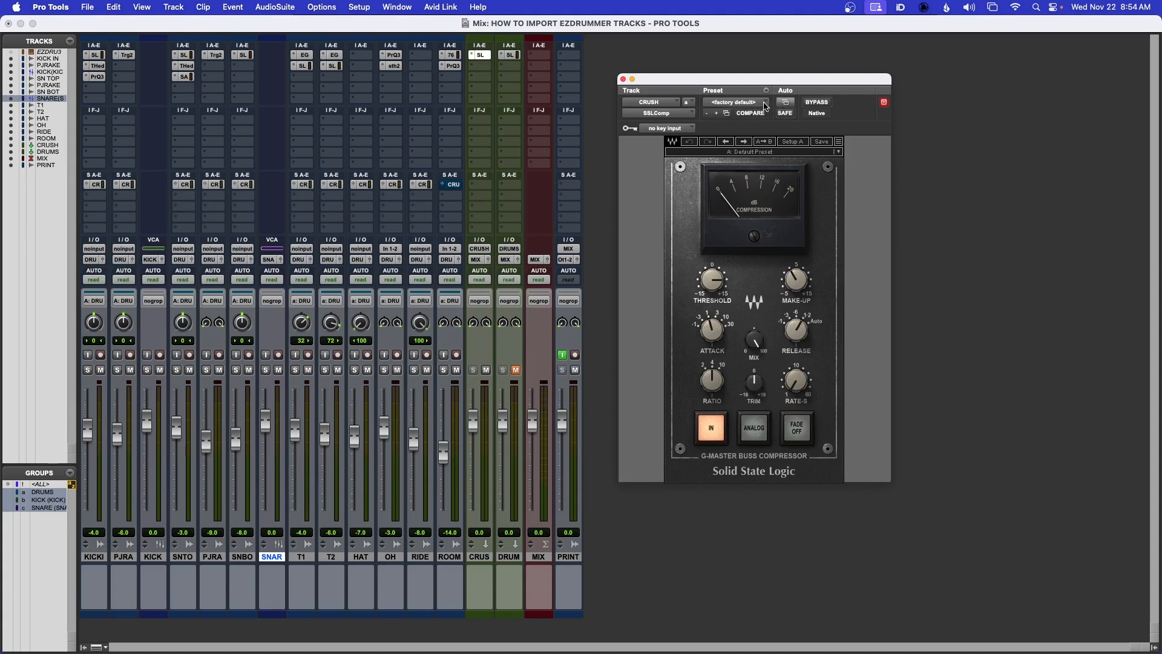
left_click(776, 151)
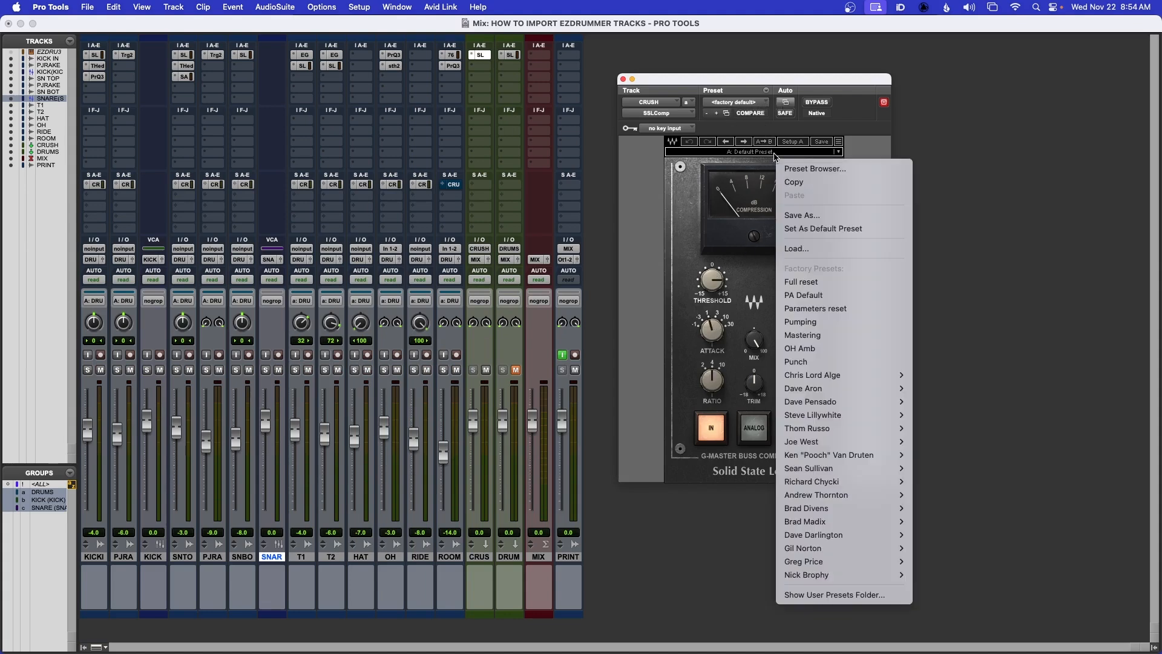
left_click(834, 322)
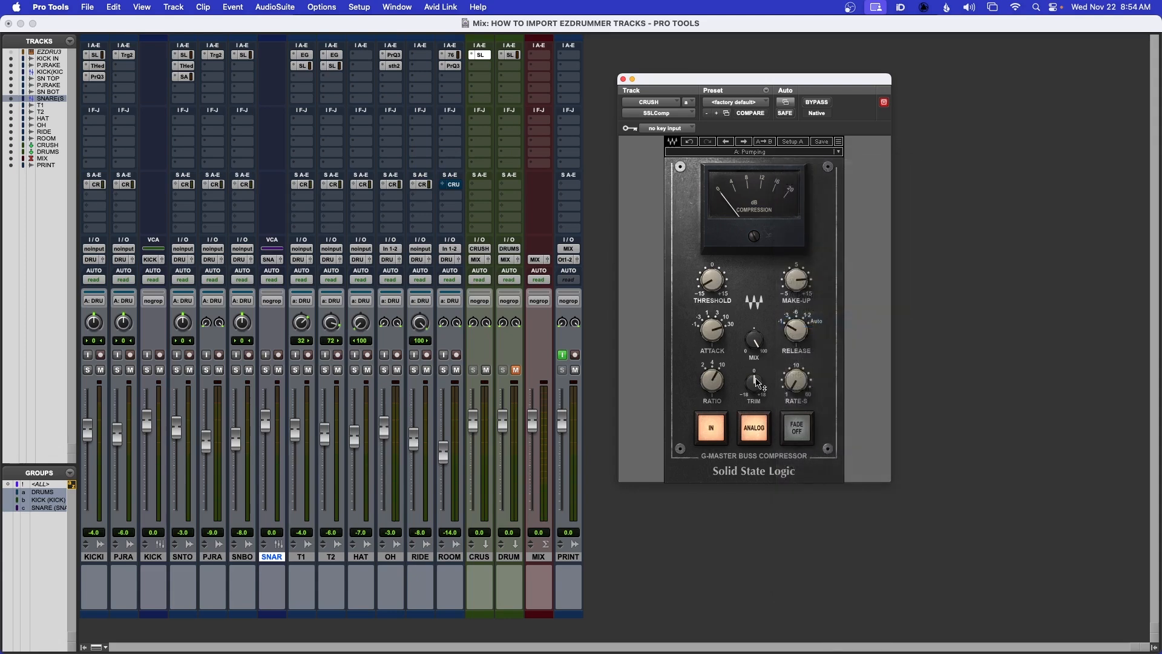
left_click(749, 428)
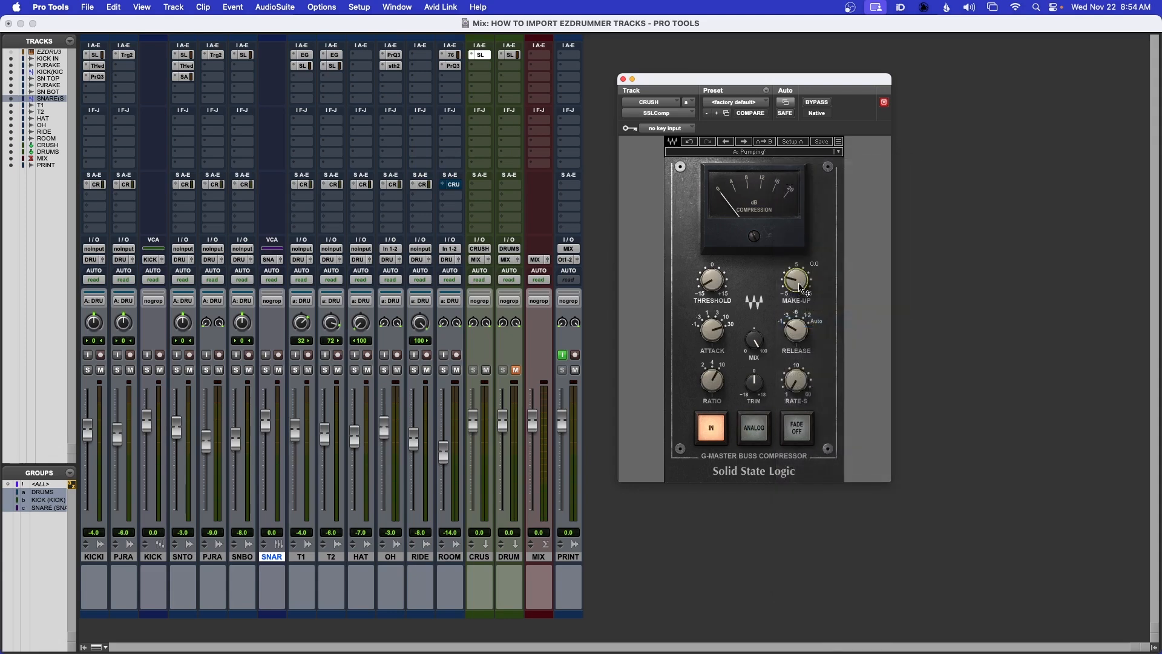
- Start playback and set the CRUSH compressor's threshold to about -7 dB
mouse_move(707, 290)
left_mouse_down()
mouse_move(707, 315)
mouse_move(713, 290)
left_mouse_up()
key("space")
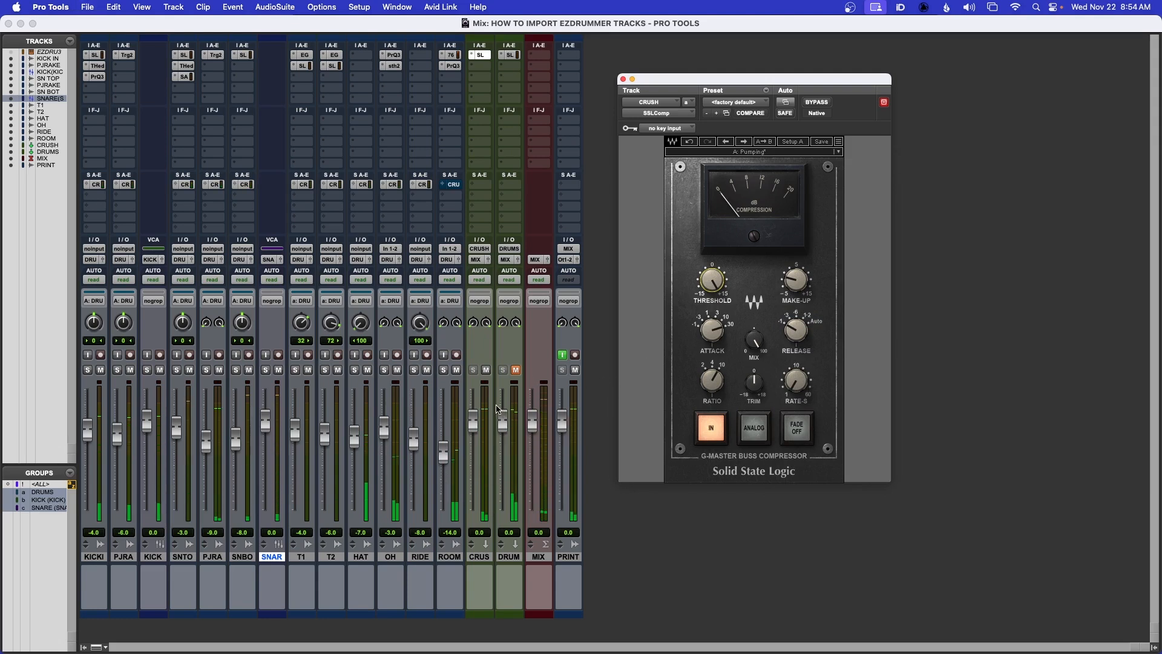
mouse_move(712, 283)
left_mouse_down()
mouse_move(712, 310)
mouse_move(705, 266)
mouse_move(712, 276)
left_mouse_up()
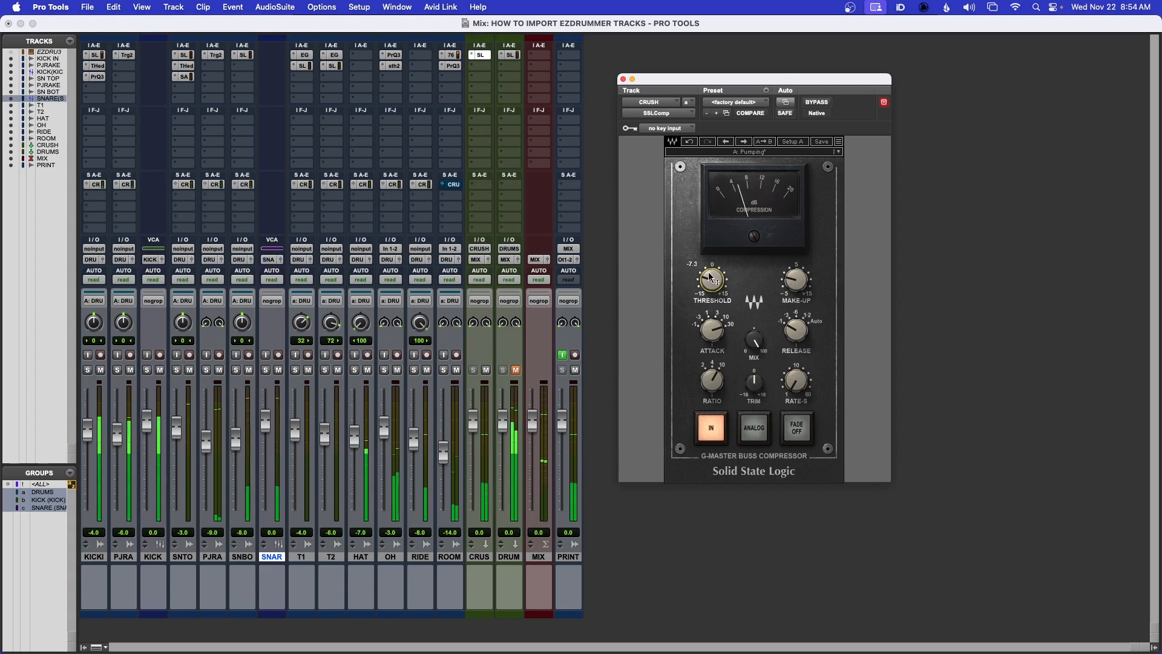
mouse_move(709, 274)
left_mouse_down()
mouse_move(709, 298)
mouse_move(709, 254)
mouse_move(709, 270)
left_mouse_up()
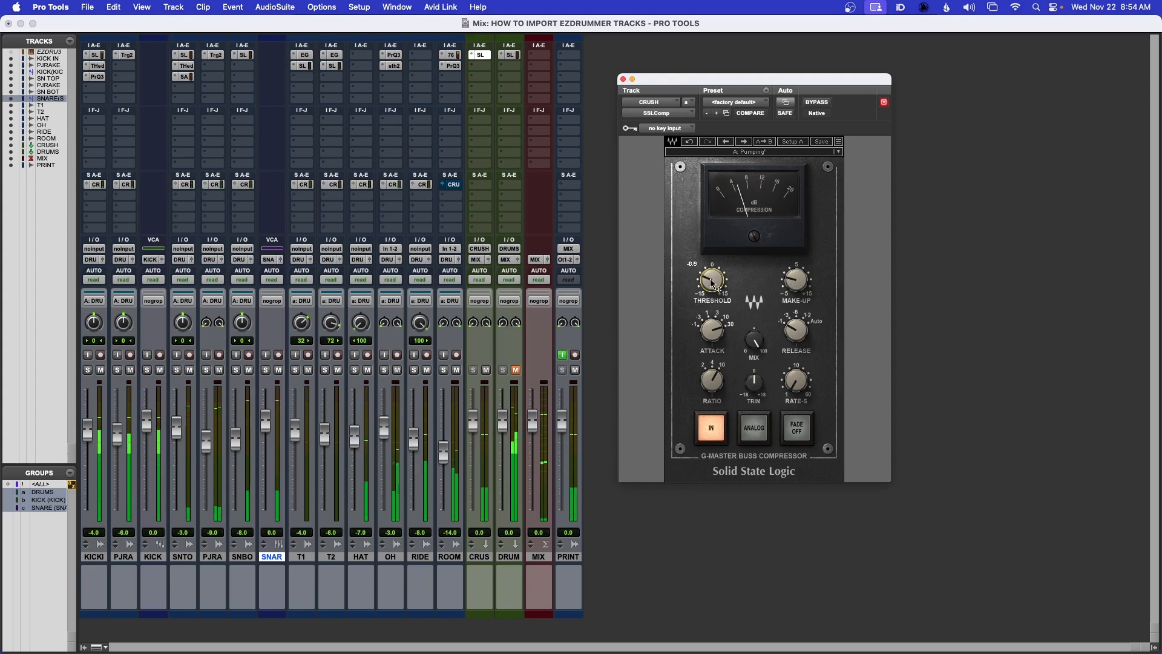
- Raise the CRUSH compressor's make-up gain and match its level against the bypassed signal
left_click_drag(799, 286, 799, 283)
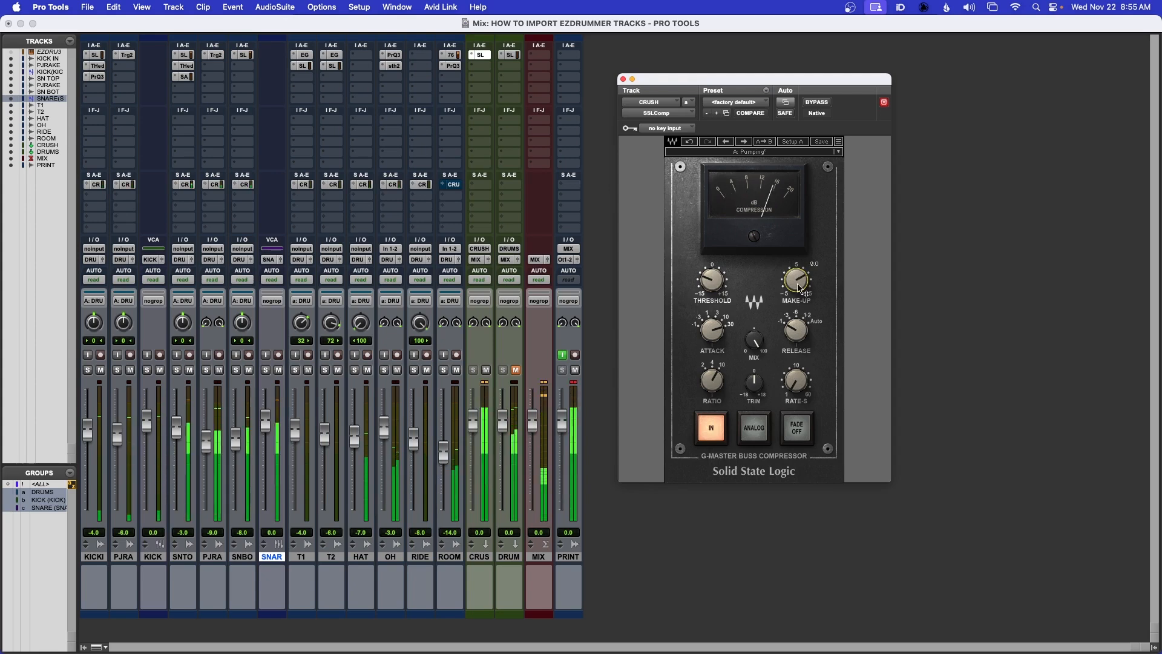
left_click(818, 103)
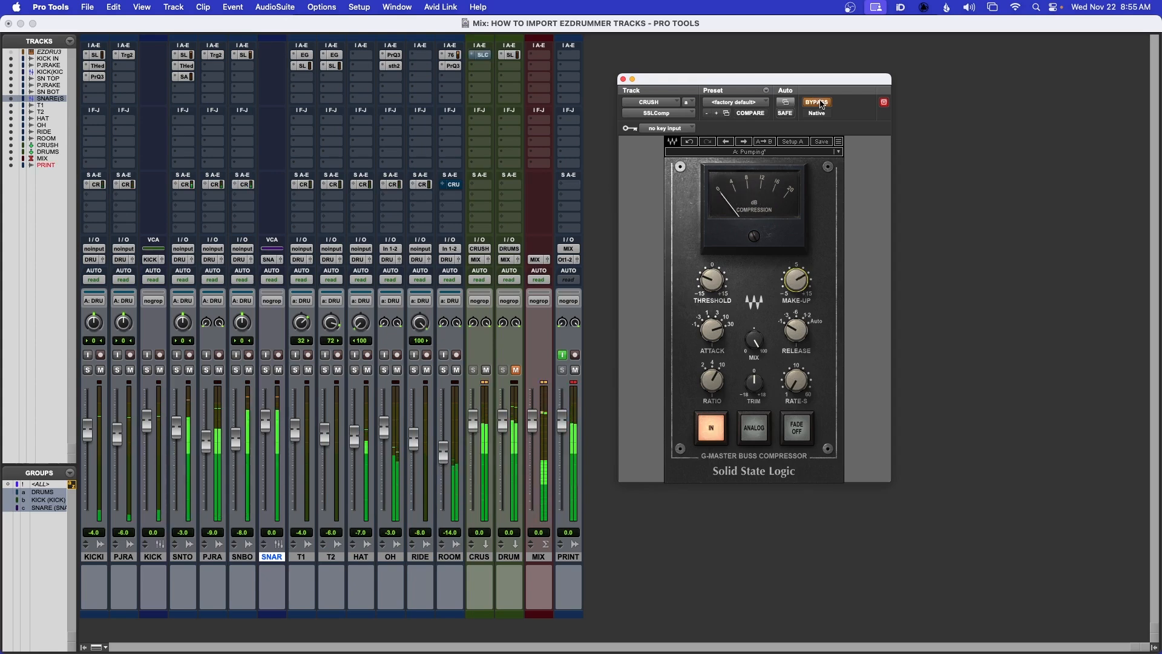
left_click(822, 104)
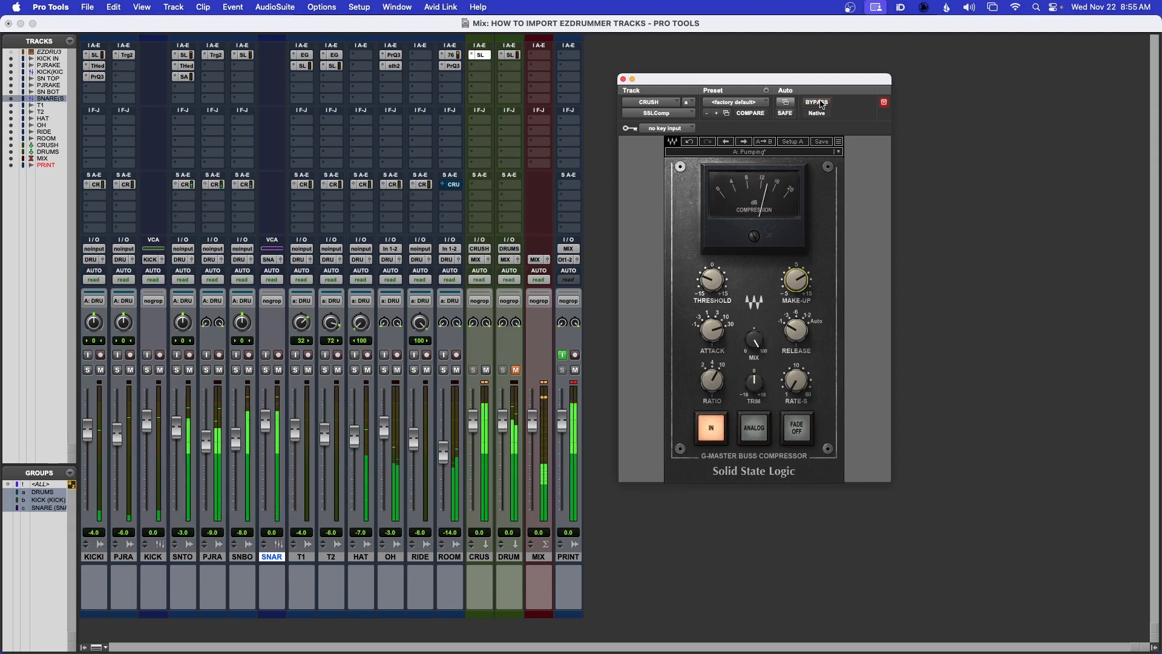
left_click(525, 364)
left_click(798, 280)
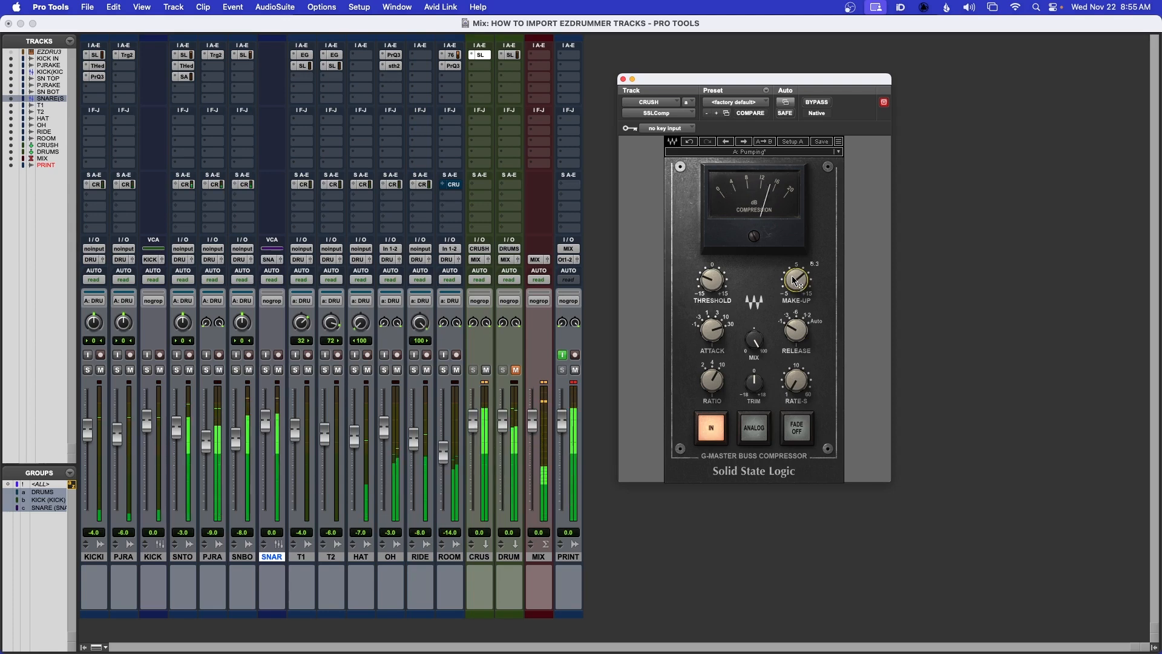
left_click(817, 102)
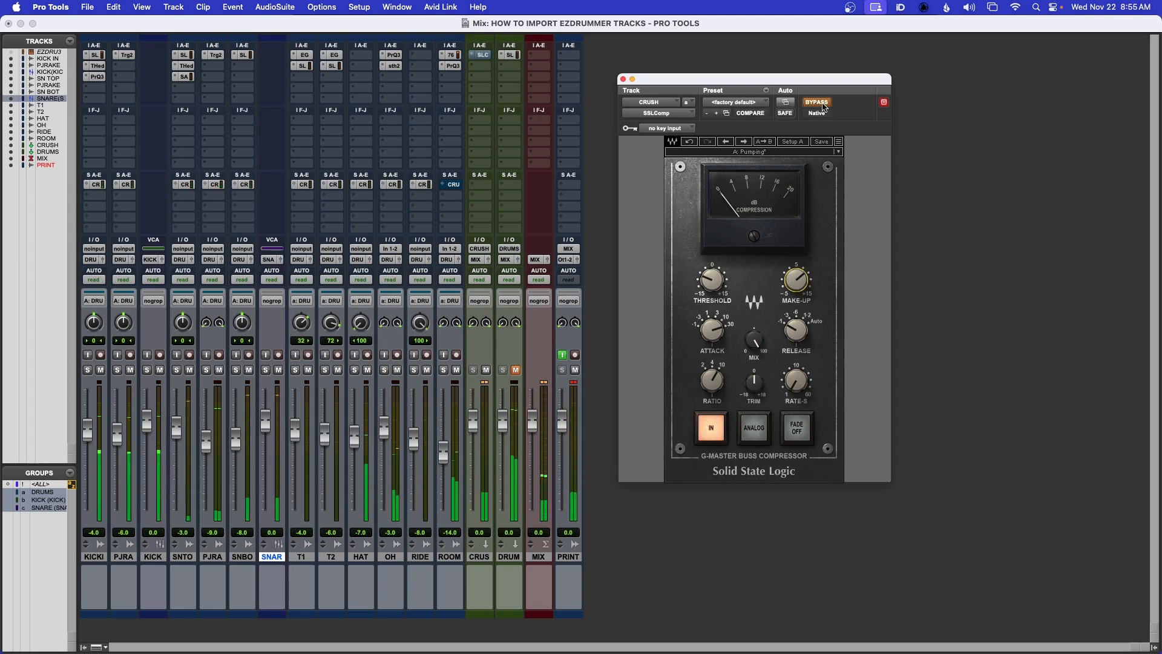
left_click(817, 102)
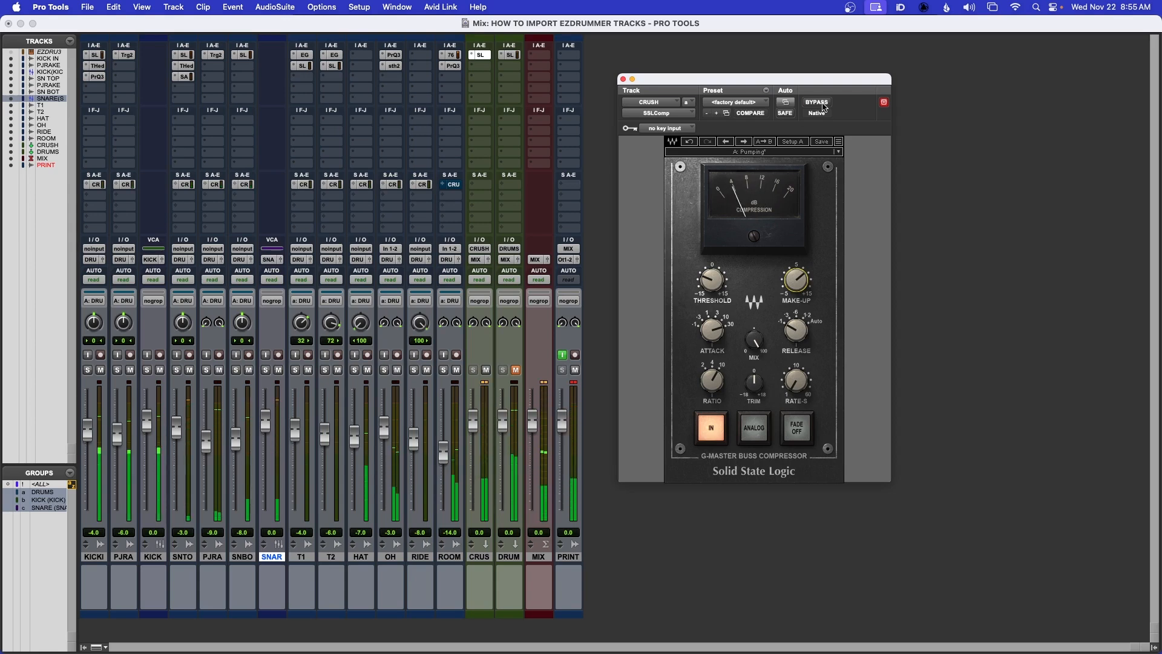
- Expand the send A controls and toggle the mute on the HAT track's CRUSH send
left_click(324, 184, "super")
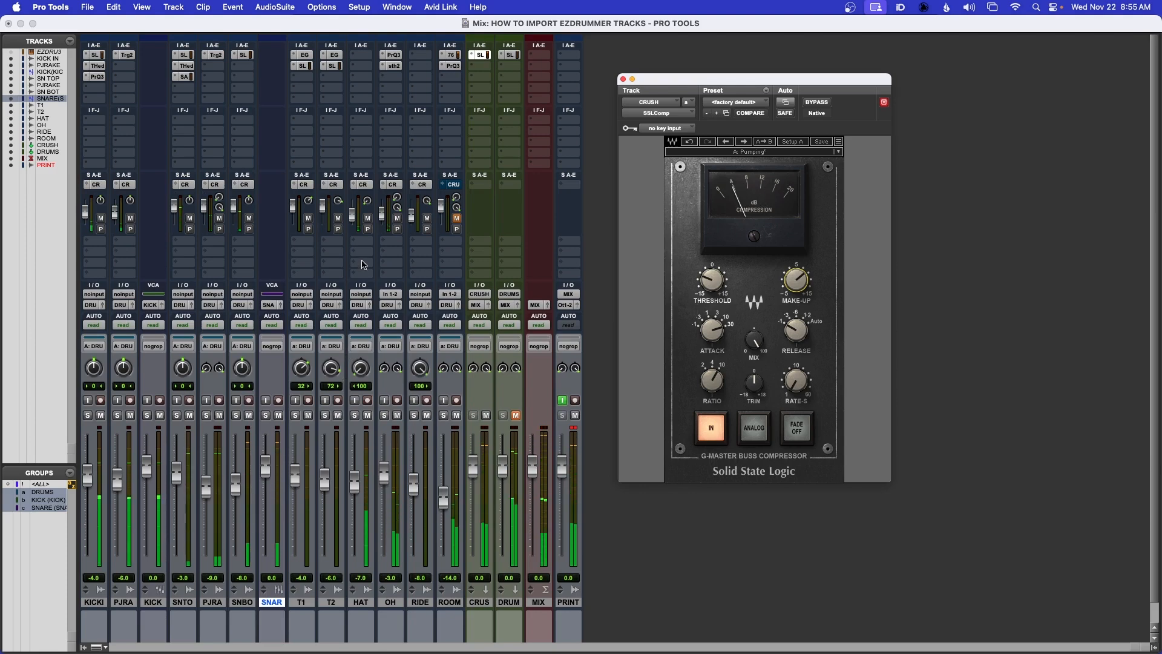
left_click(369, 219)
left_click(369, 219)
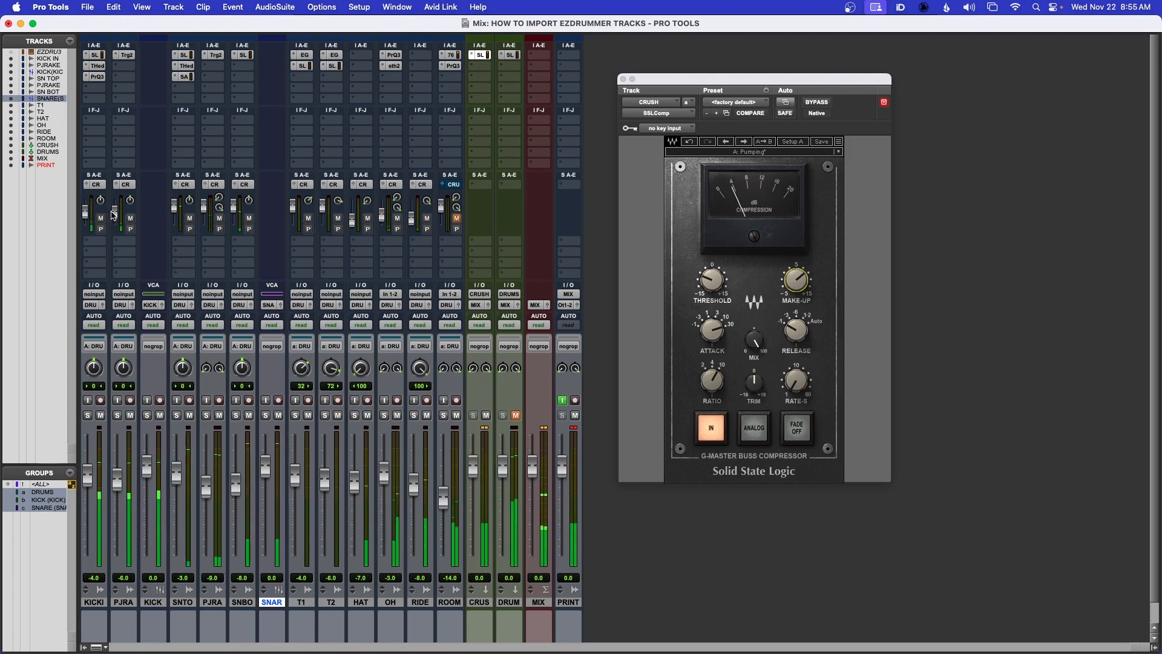
- Moderately lower the KICK IN and PJRAKE kick sends to the CRUSH bus and adjust the OH send level
left_click_drag(84, 216, 114, 236)
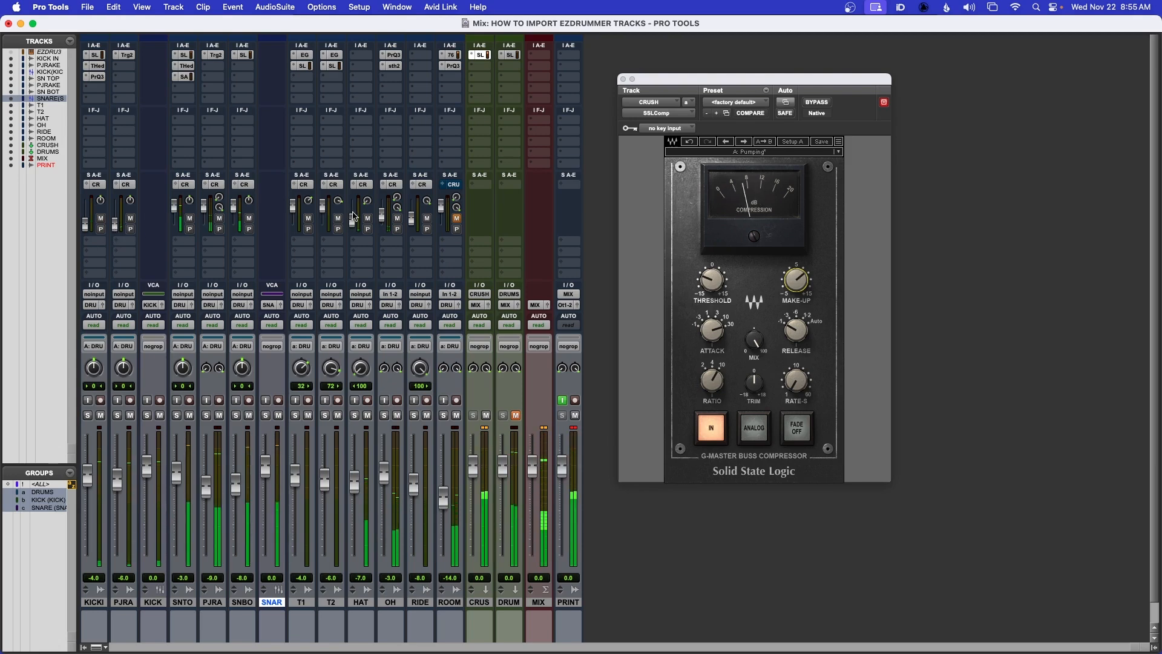
left_click_drag(381, 218, 381, 241)
mouse_move(386, 227)
left_mouse_down()
mouse_move(386, 206)
mouse_move(386, 220)
left_mouse_up()
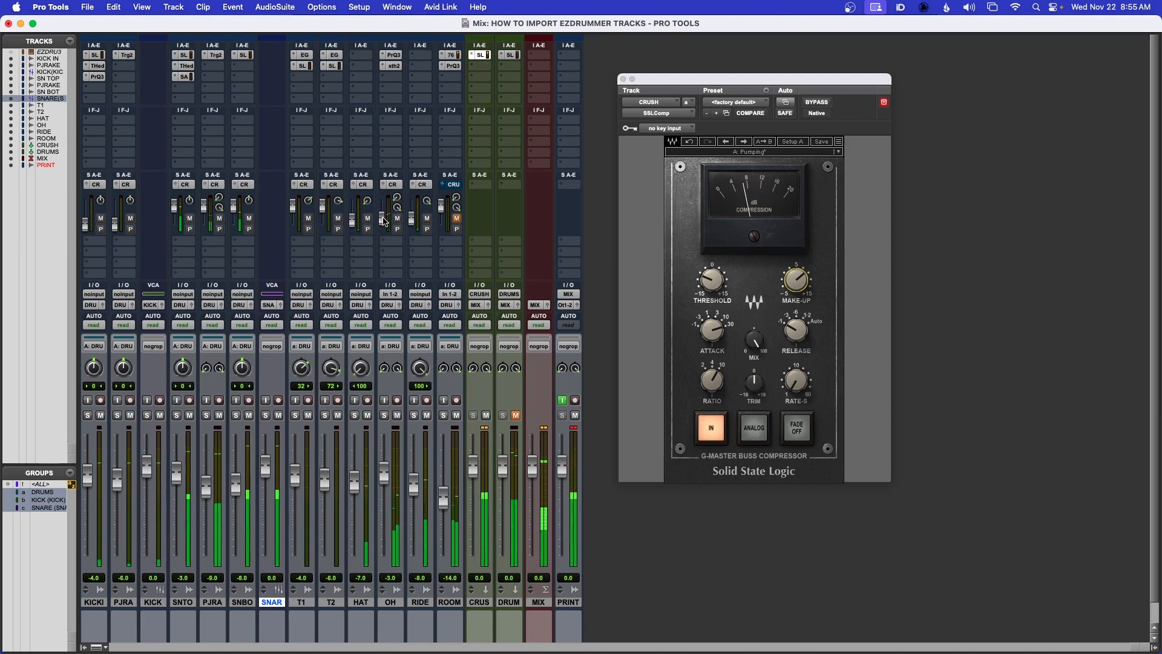
left_click_drag(115, 224, 116, 218)
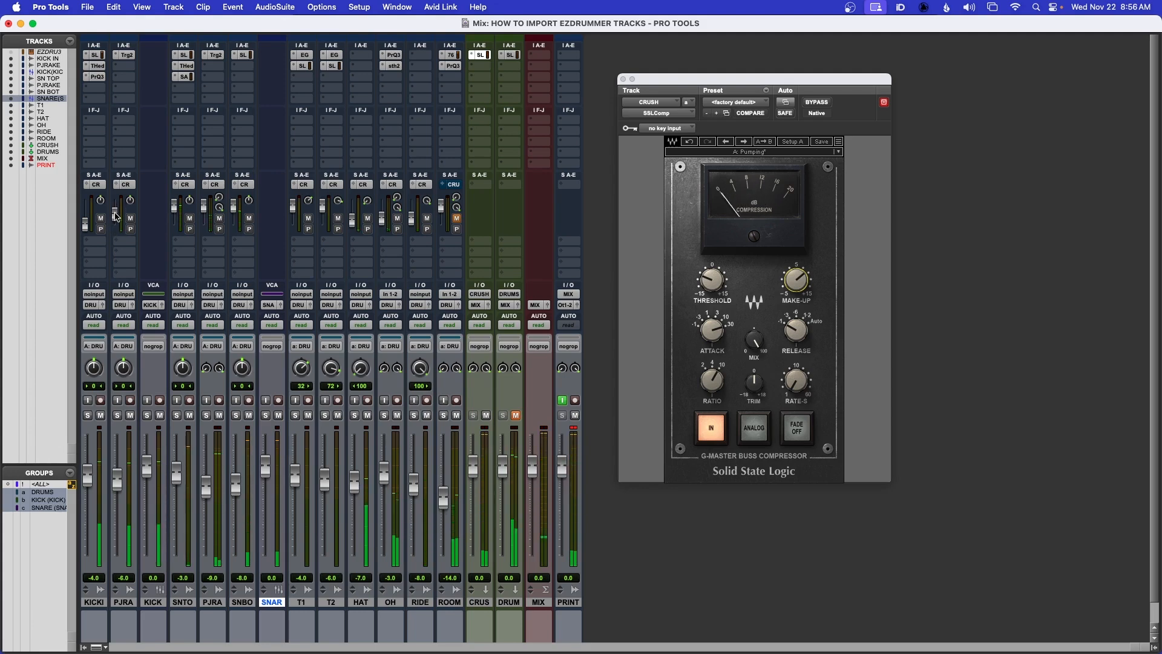
left_click_drag(87, 227, 89, 221)
- Fine-tune the CRUSH compressor's threshold, close its plug-in window and collapse the send A controls
left_click_drag(712, 280, 713, 283)
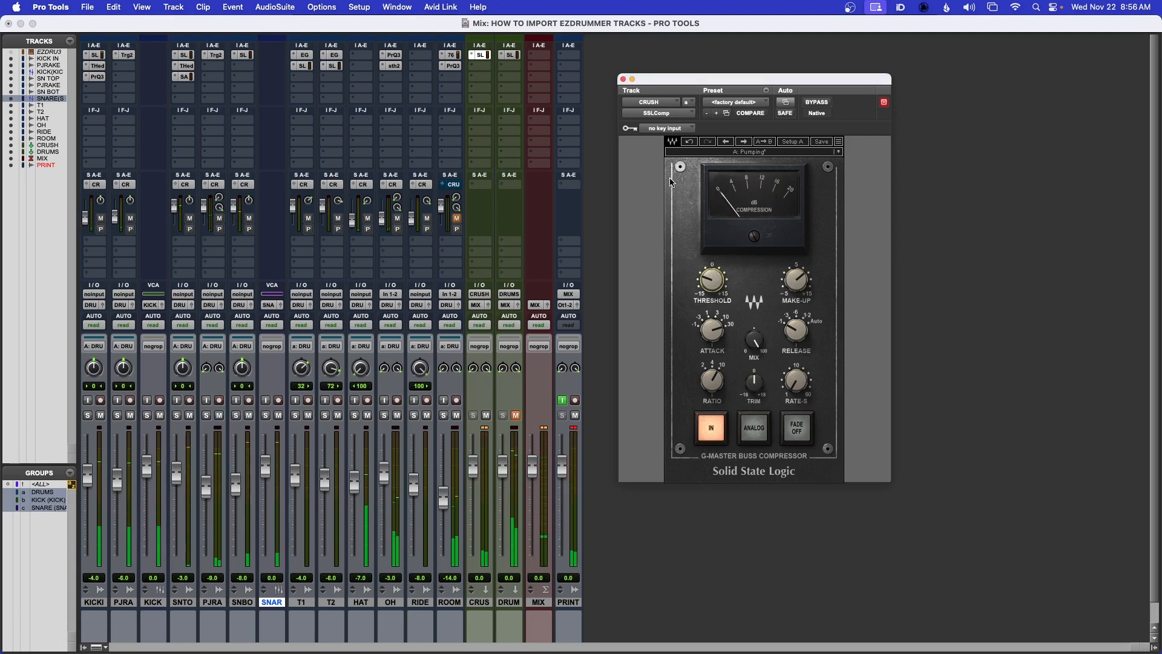
left_click(622, 79)
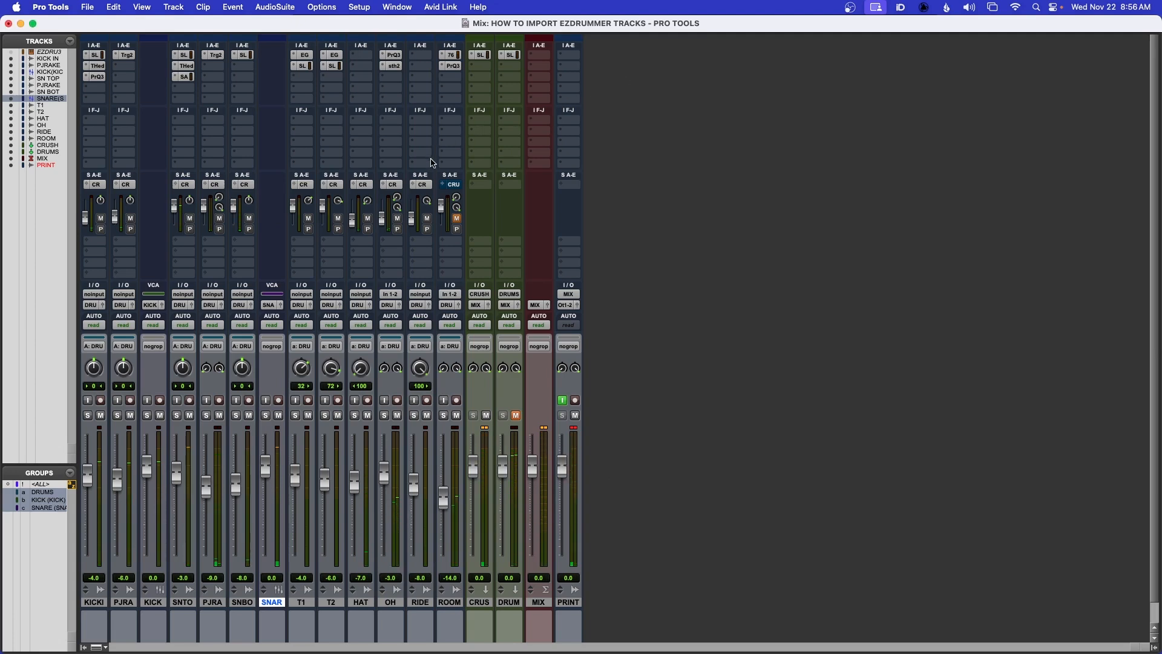
left_click(413, 184, "super")
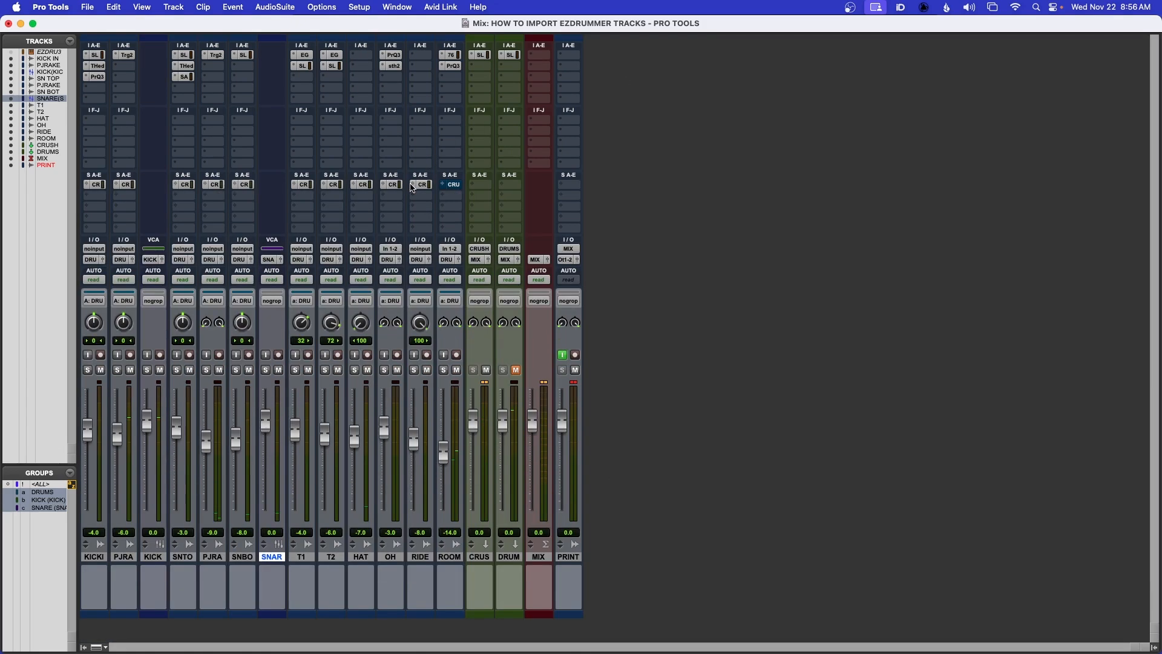
- Insert the CraneSong Phoenix II after SSLComp on the CRUSH track, with process at 45.25 and output trim at -0.79
left_click(484, 69)
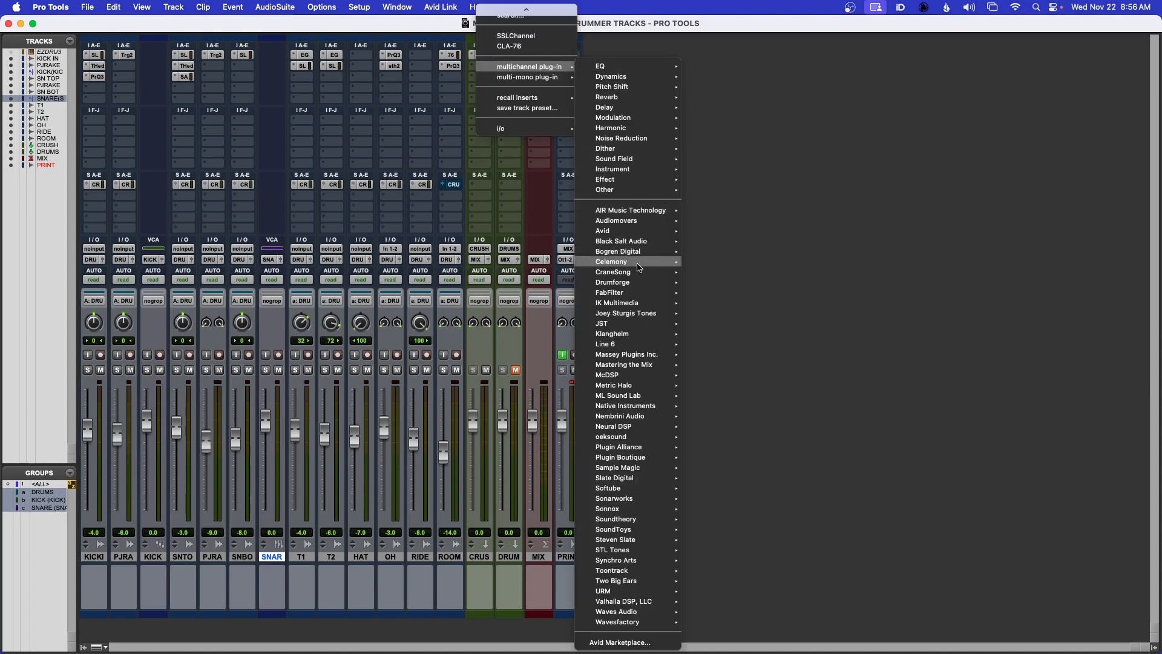
mouse_move(641, 273)
left_click(704, 274)
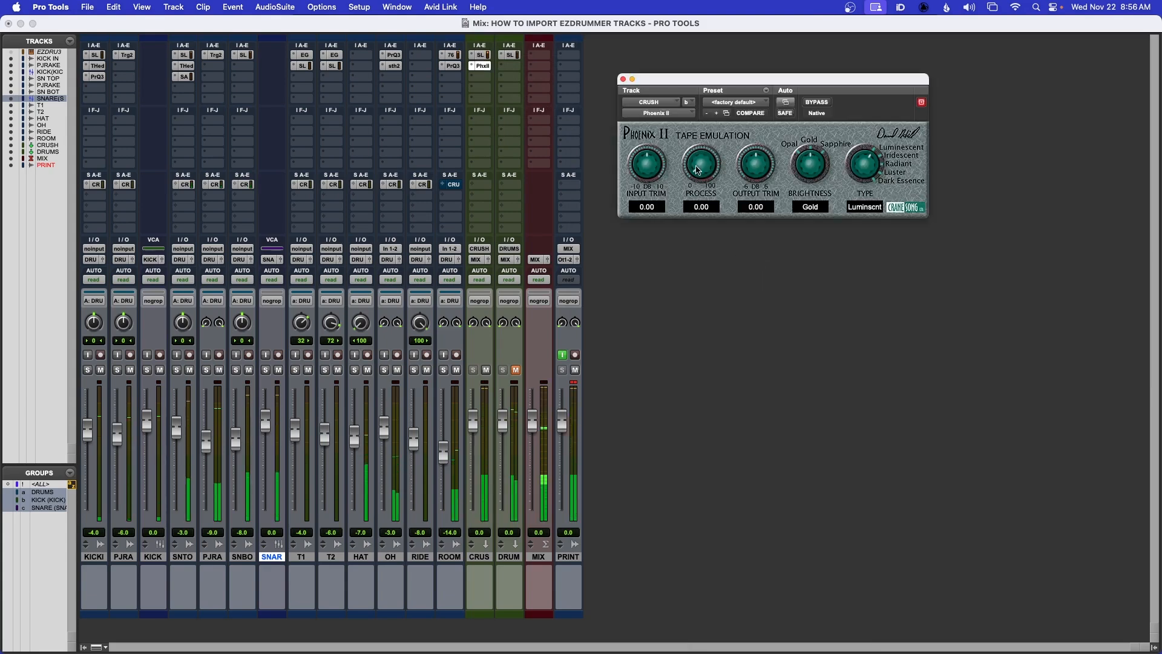
left_click_drag(705, 129, 705, 128)
left_click_drag(754, 167, 703, 170)
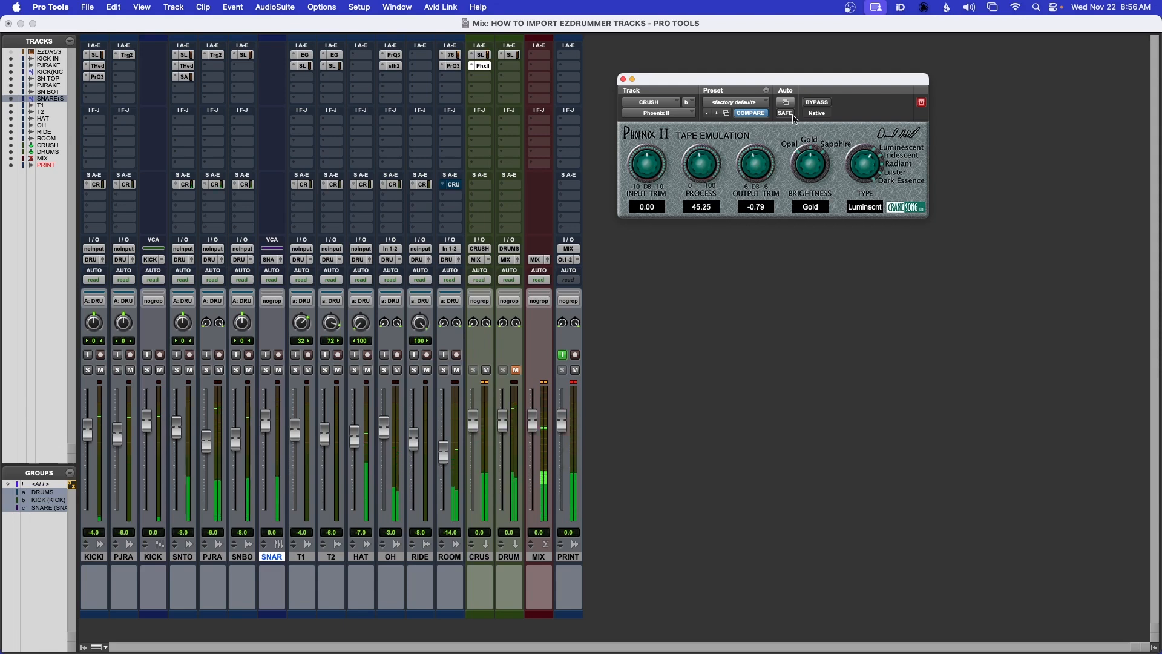
- Compare the CRUSH bus with Phoenix II active and bypassed, and close the plug-in
left_click(818, 105)
left_click_drag(871, 181, 970, 280)
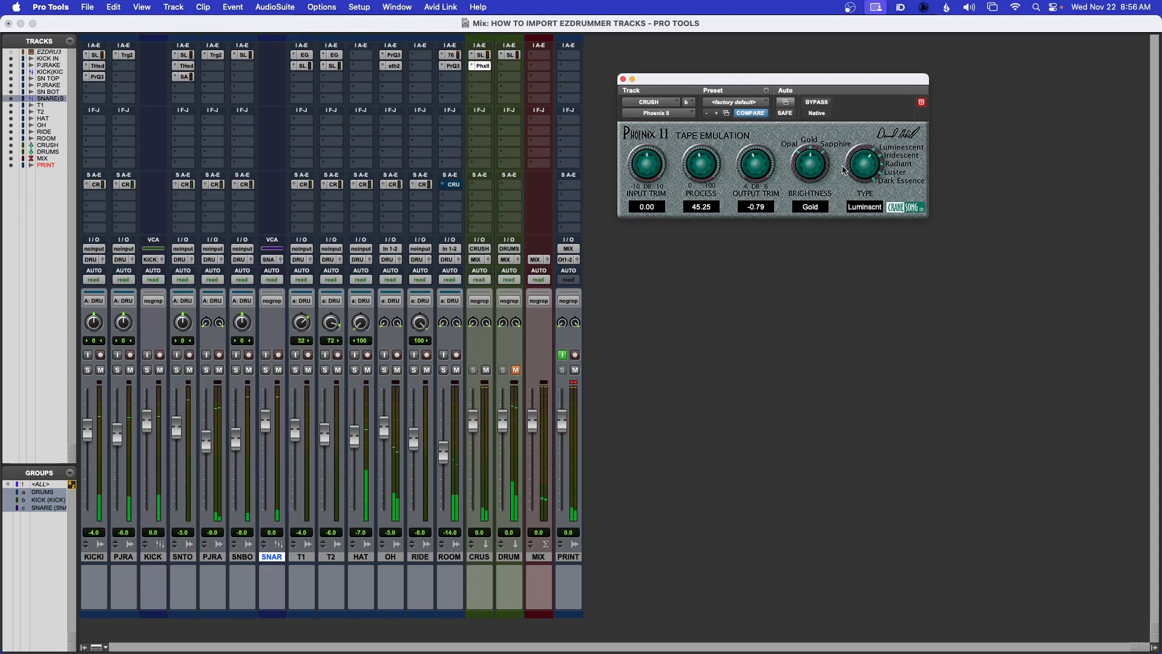
left_click(812, 104)
left_click(812, 103)
left_click(624, 81)
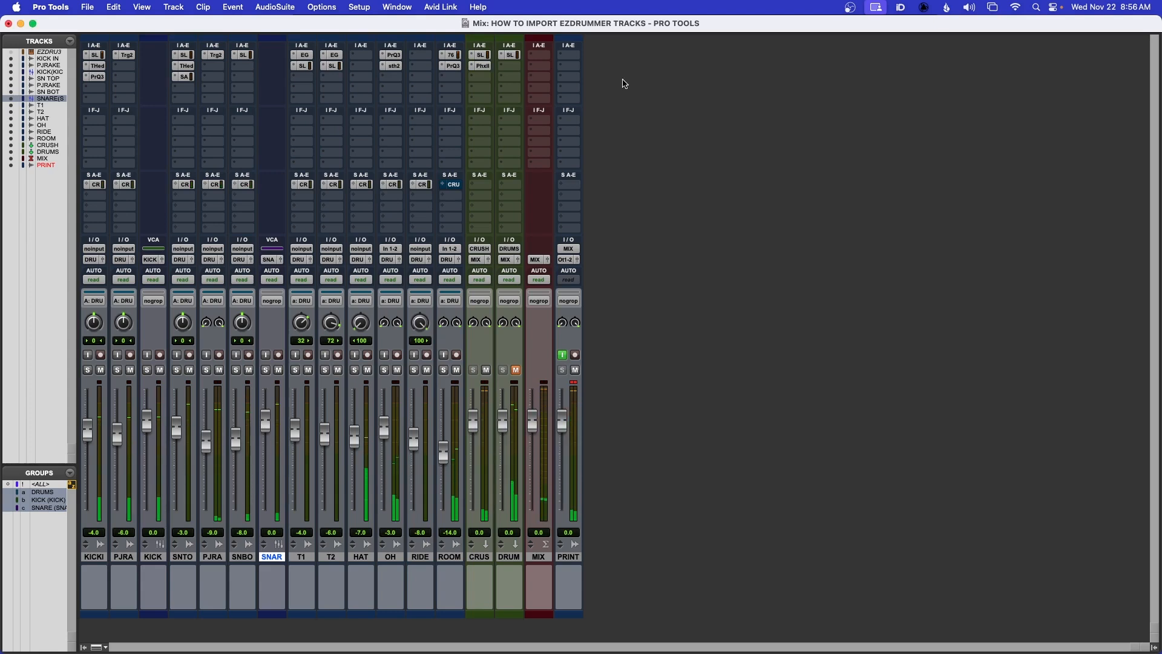
- Insert JST Clip (stereo) after Phoenix II on the CRUSH track and set its trim to -1
left_click(483, 79)
mouse_move(530, 77)
mouse_move(648, 324)
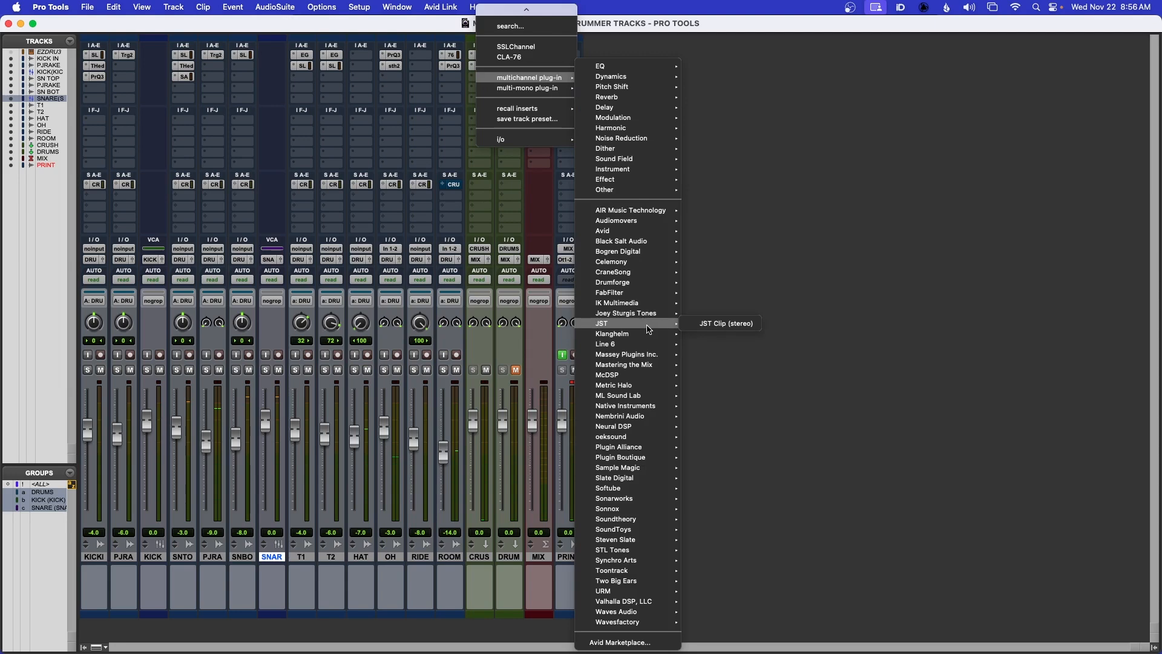
left_click(723, 324)
left_click(835, 253)
type("-1")
key("Return")
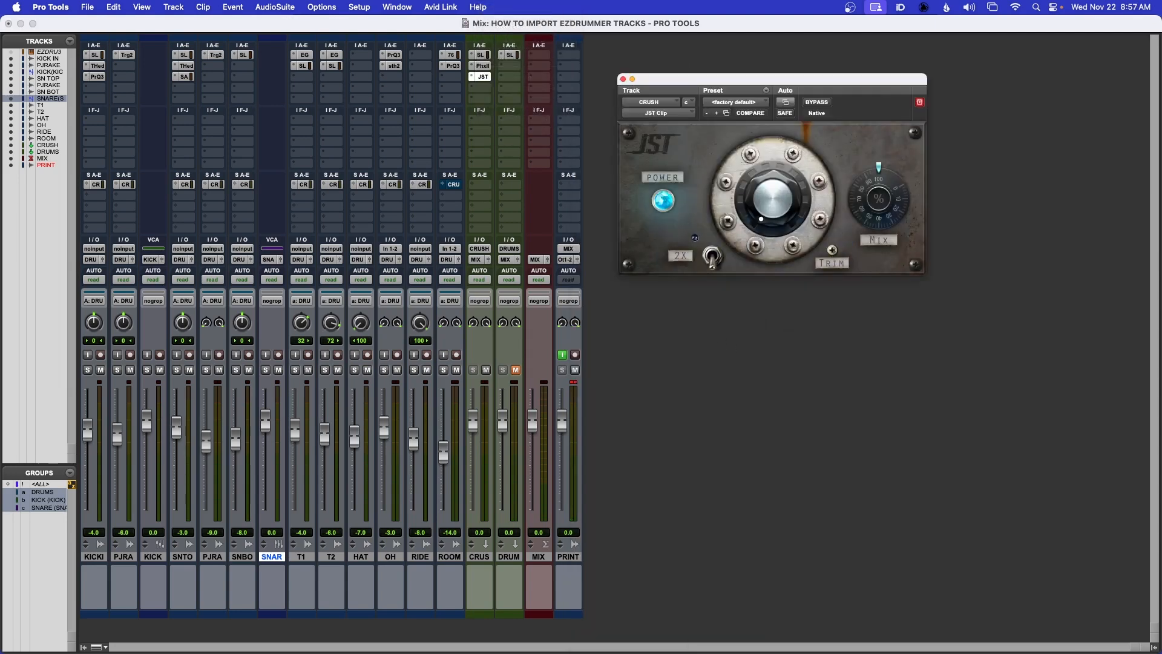
- Turn up the main clipping knob of JST Clip, compare it with bypass and move the plug-in window farther from the mixer
left_click(814, 103)
left_click(814, 103)
left_click_drag(769, 209, 779, 174)
left_click(815, 103)
left_click(815, 104)
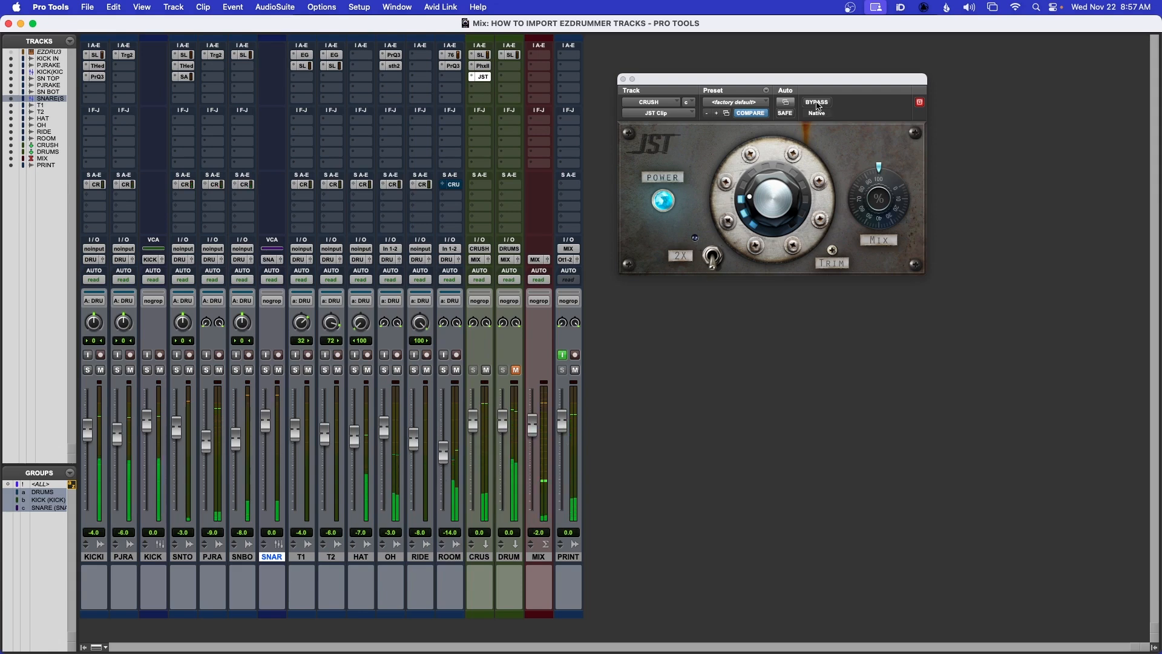
left_click_drag(788, 84, 902, 119)
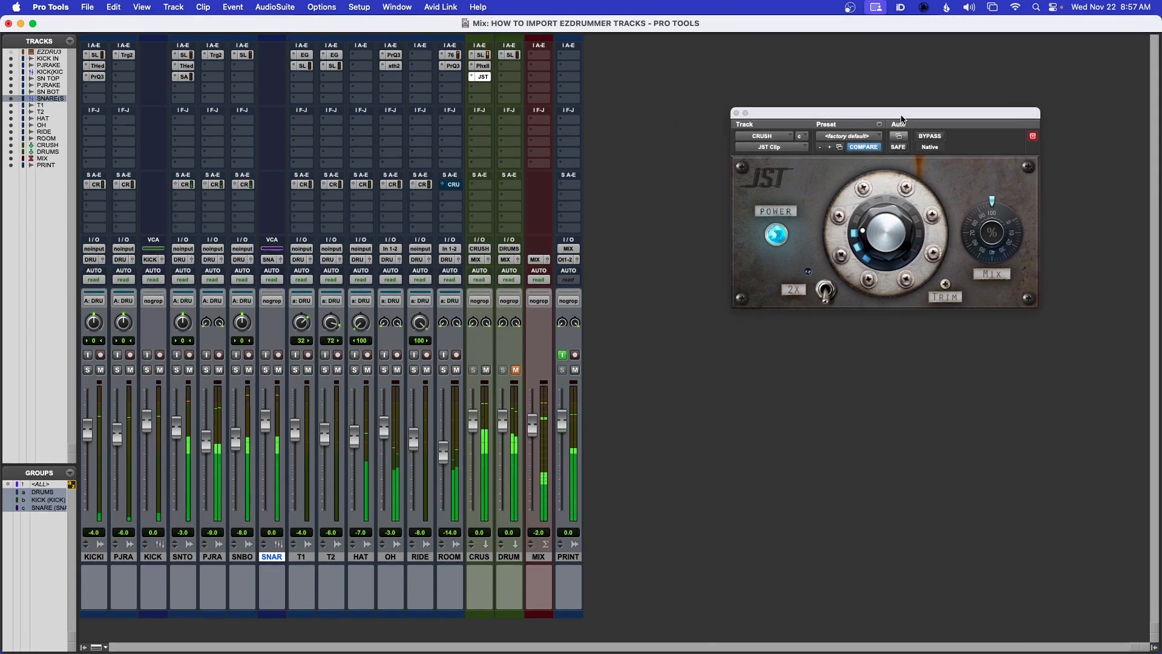
- Move JST Clip down one insert slot on the CRUSH track and insert SoundToys Decapitator between Phoenix II and JST Clip
left_click(736, 114)
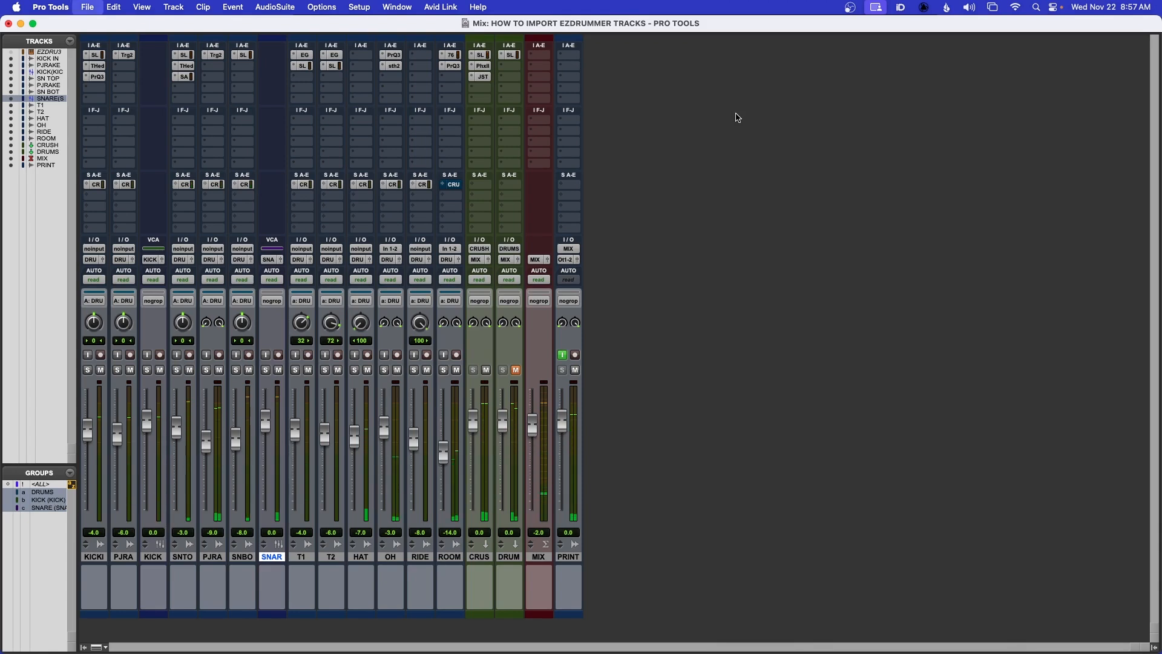
left_click_drag(485, 81, 482, 90)
left_click(484, 80)
mouse_move(527, 77)
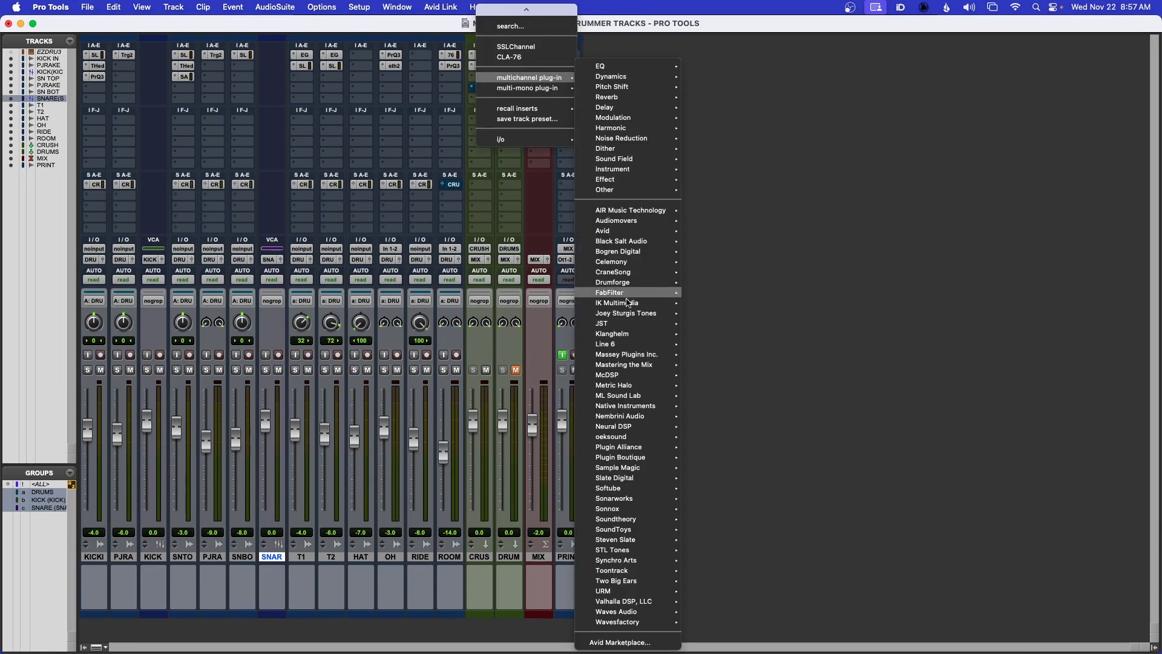
mouse_move(650, 490)
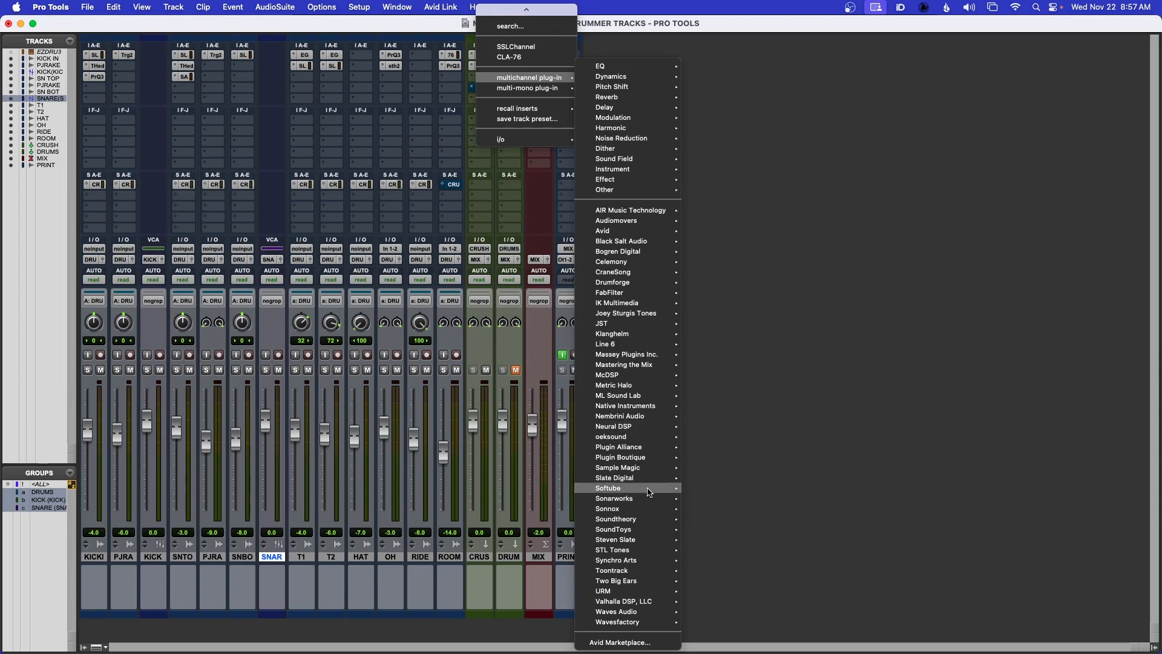
mouse_move(651, 531)
left_click(706, 530)
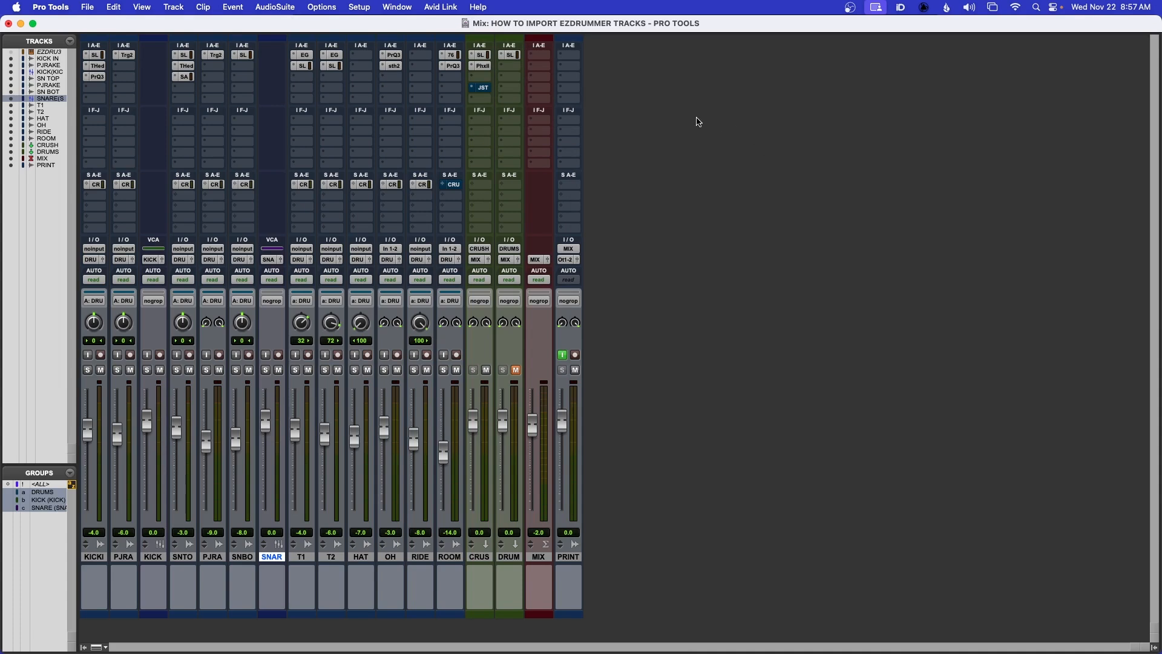
- Set Decapitator's style to E on the CRUSH track and compare the sound with the plug-in active and bypassed
left_click_drag(751, 113, 718, 100)
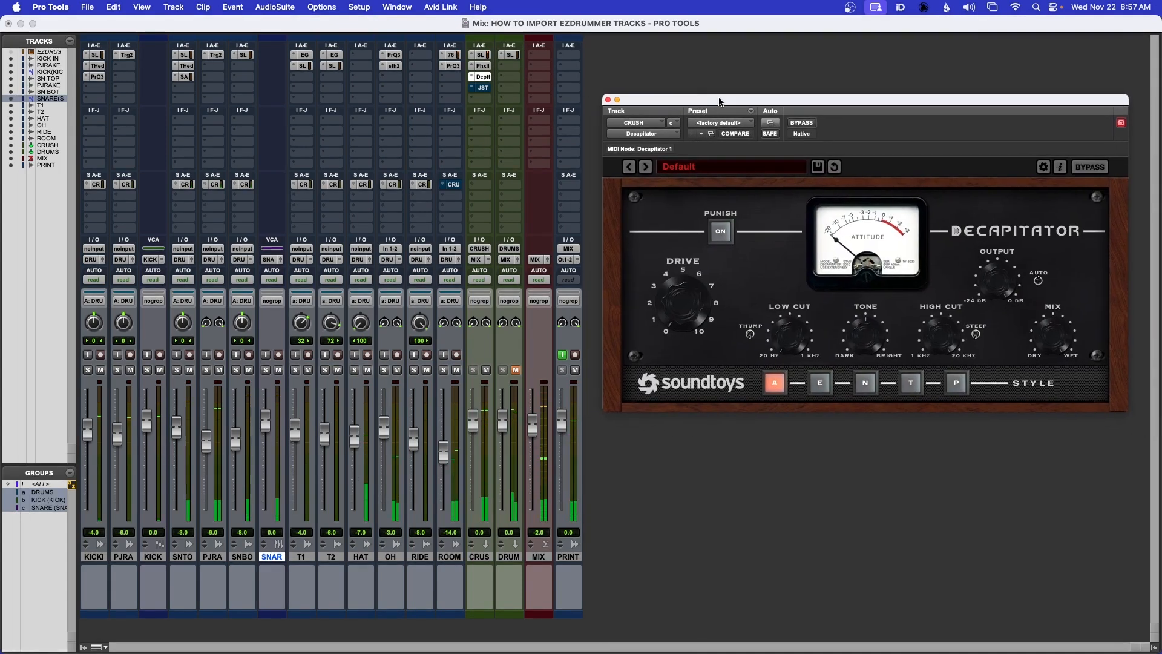
left_click(822, 383)
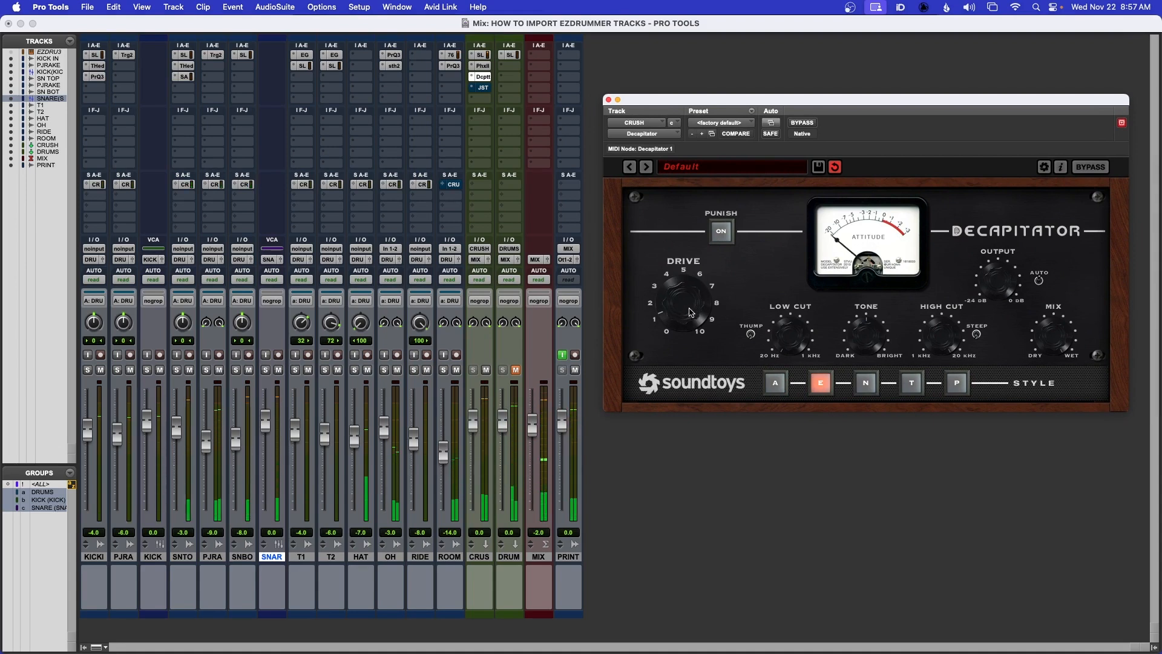
left_click(801, 124)
left_click(801, 124)
left_click(801, 123)
left_click(801, 124)
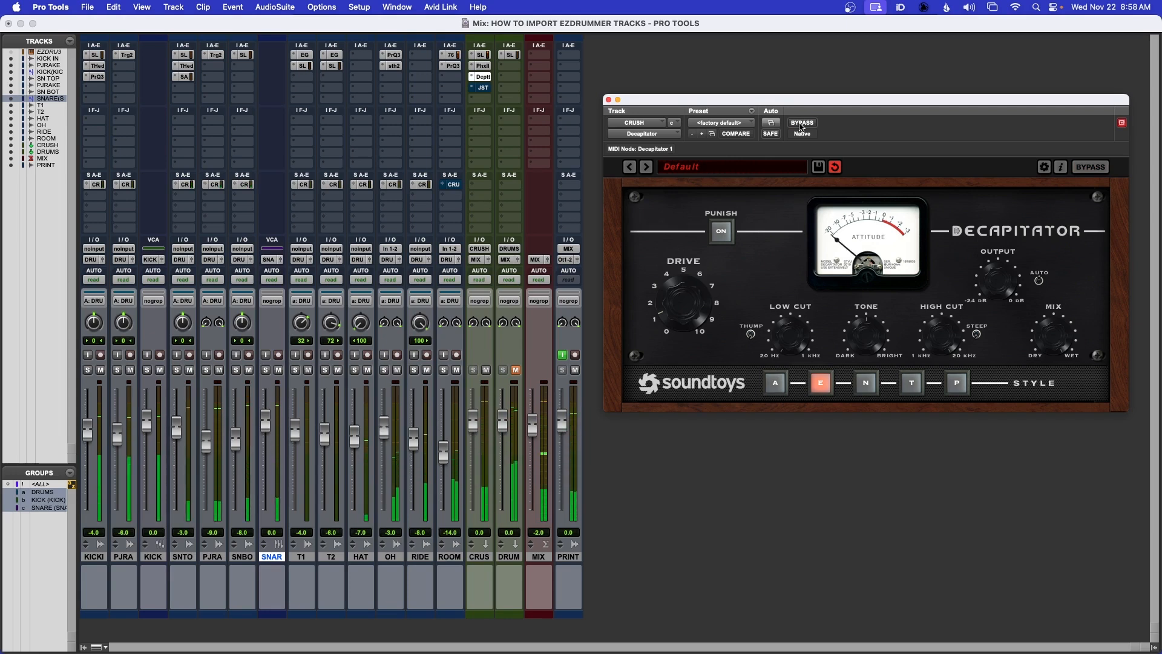
left_click(801, 125)
left_click(800, 125)
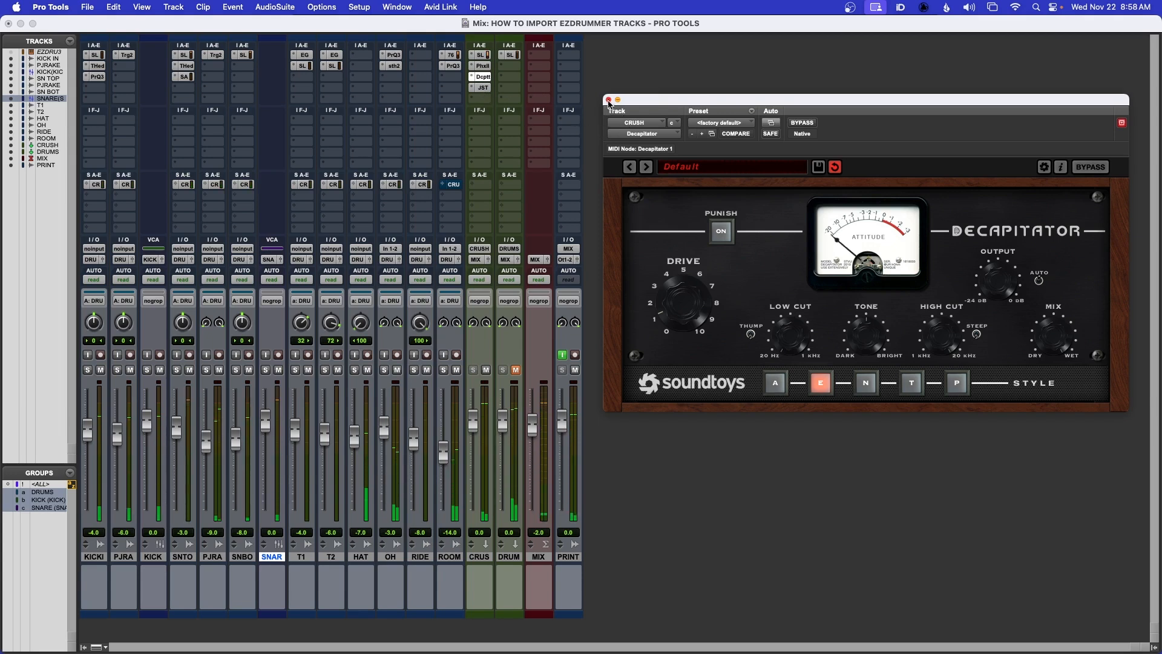
left_click(609, 100)
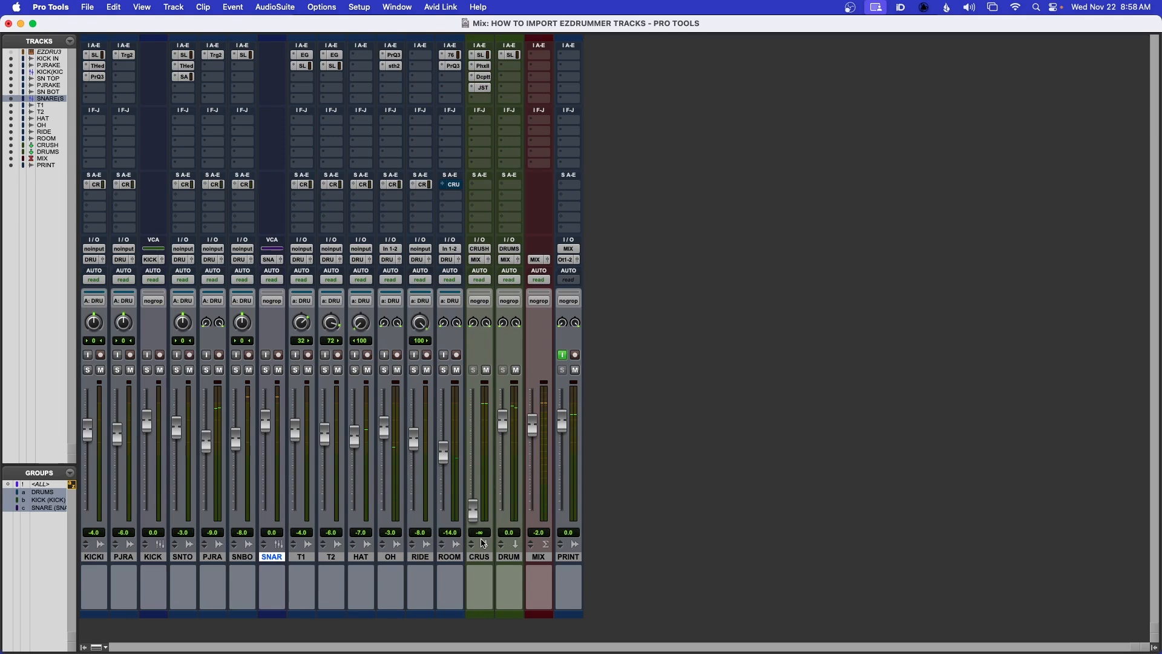
- Bring the CRUSH fader up to about -9.9, lowering the snare VCA to -1.4 and the kick VCA to -0.6
left_click_drag(476, 477, 478, 447)
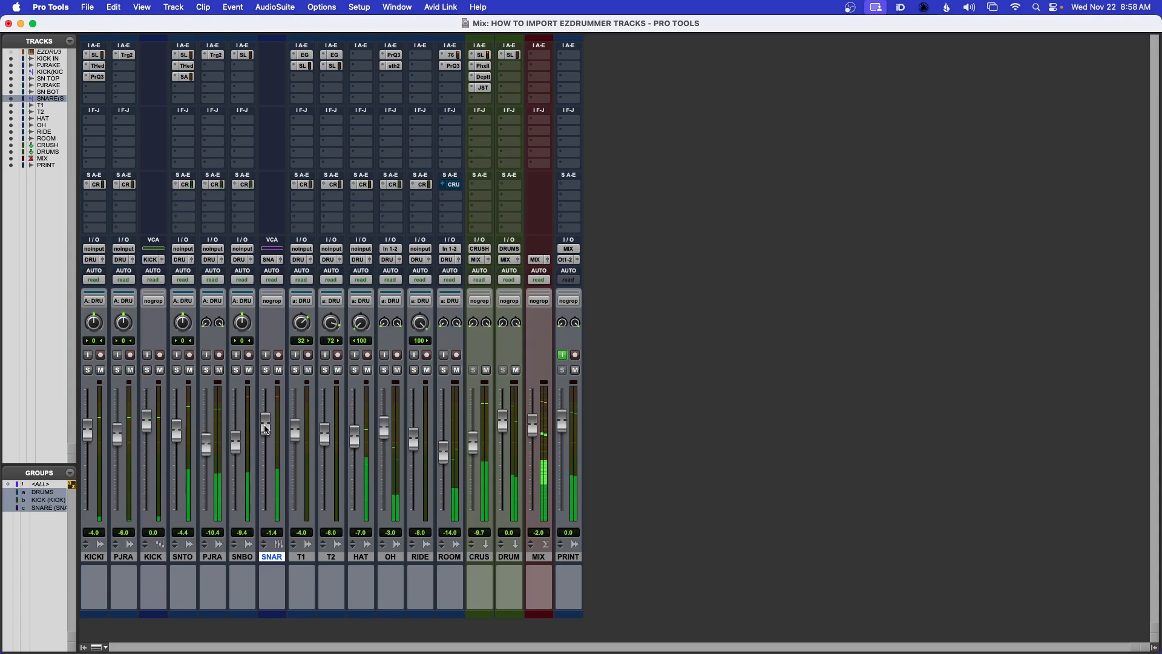
left_click_drag(146, 429, 146, 430)
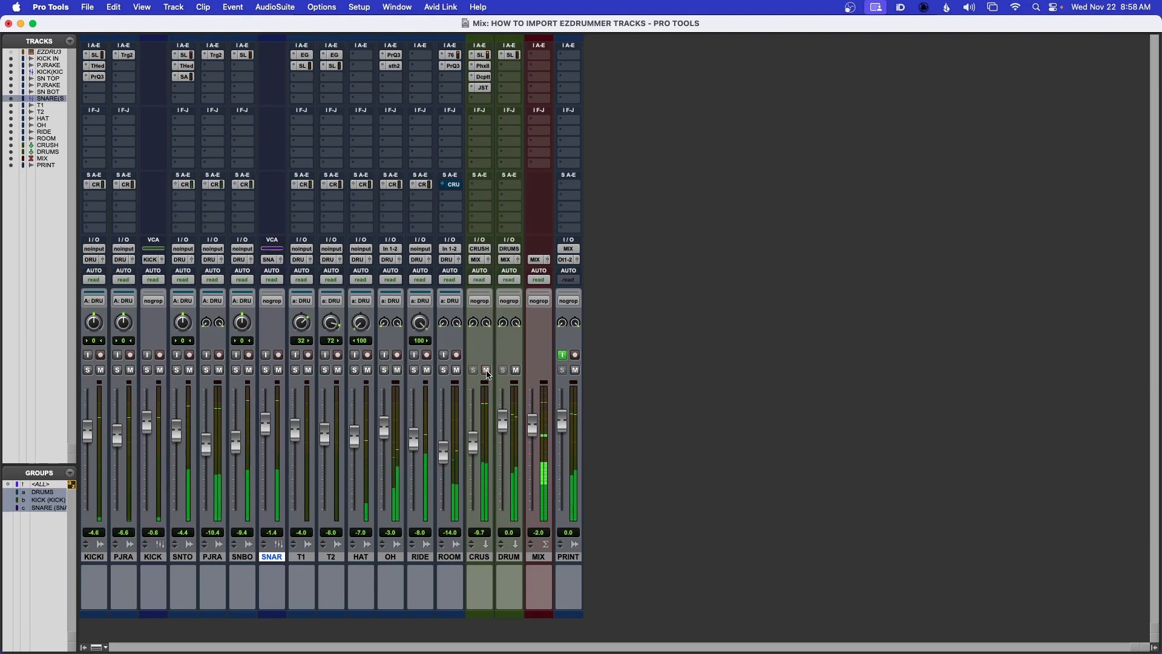
left_click(487, 371)
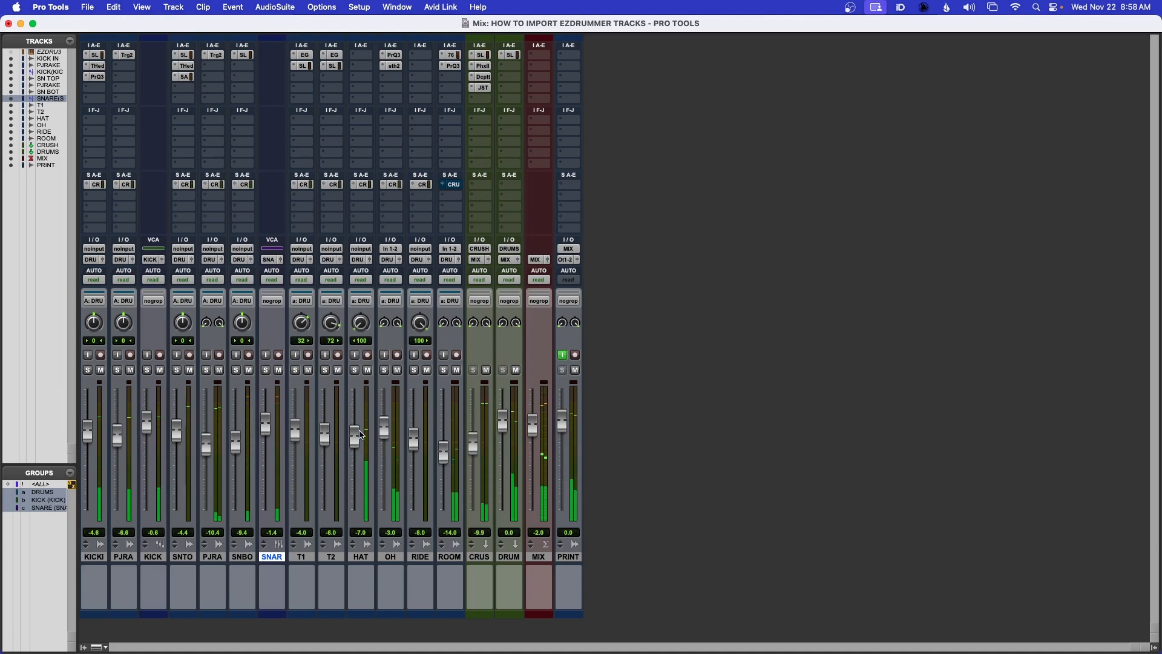
- Set the HAT fader to -13.7, OH to -2.0 and RIDE to -8.4, and briefly view SSLComp on the DRUMS track
left_click_drag(354, 440, 355, 454)
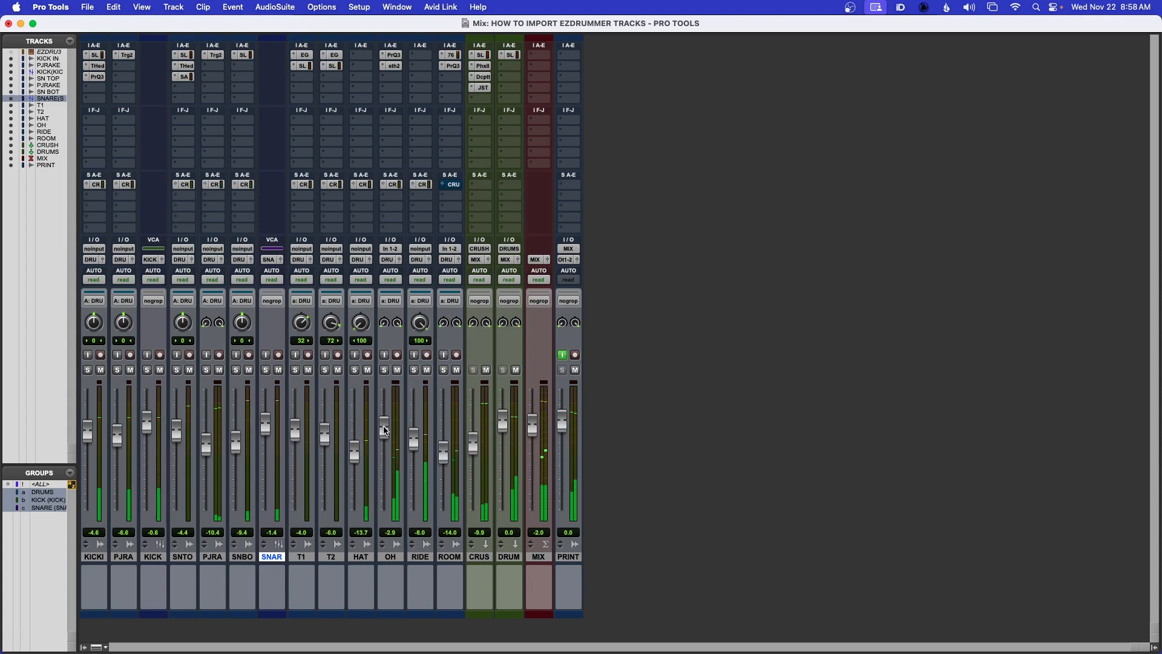
left_click_drag(386, 430, 387, 413)
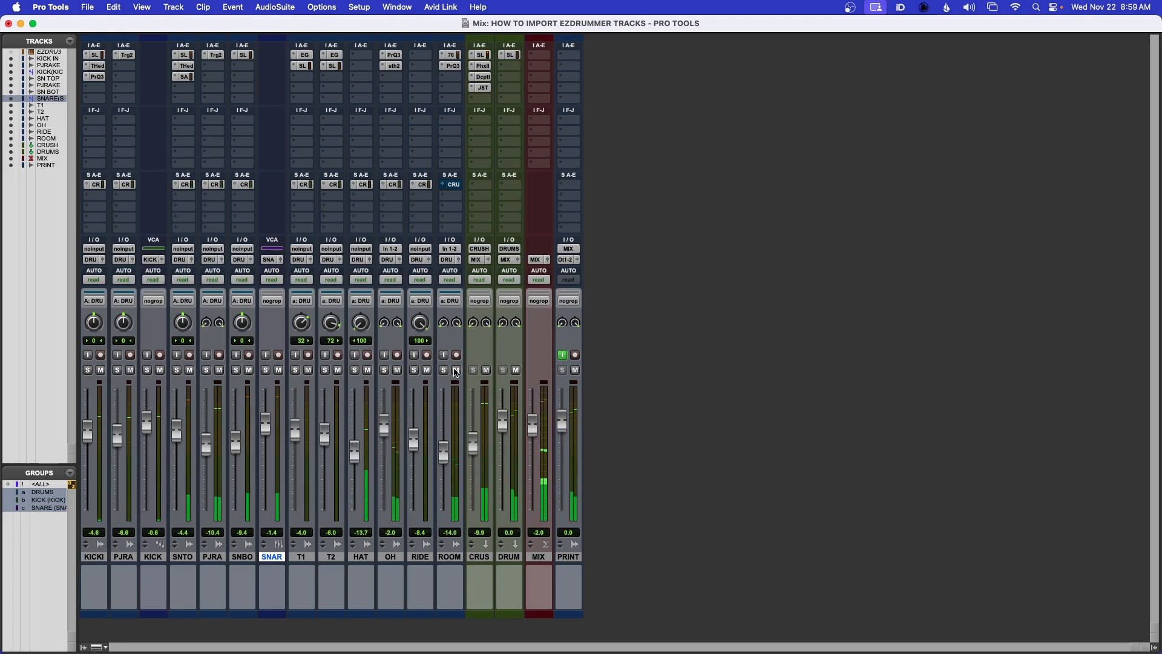
left_click(509, 55)
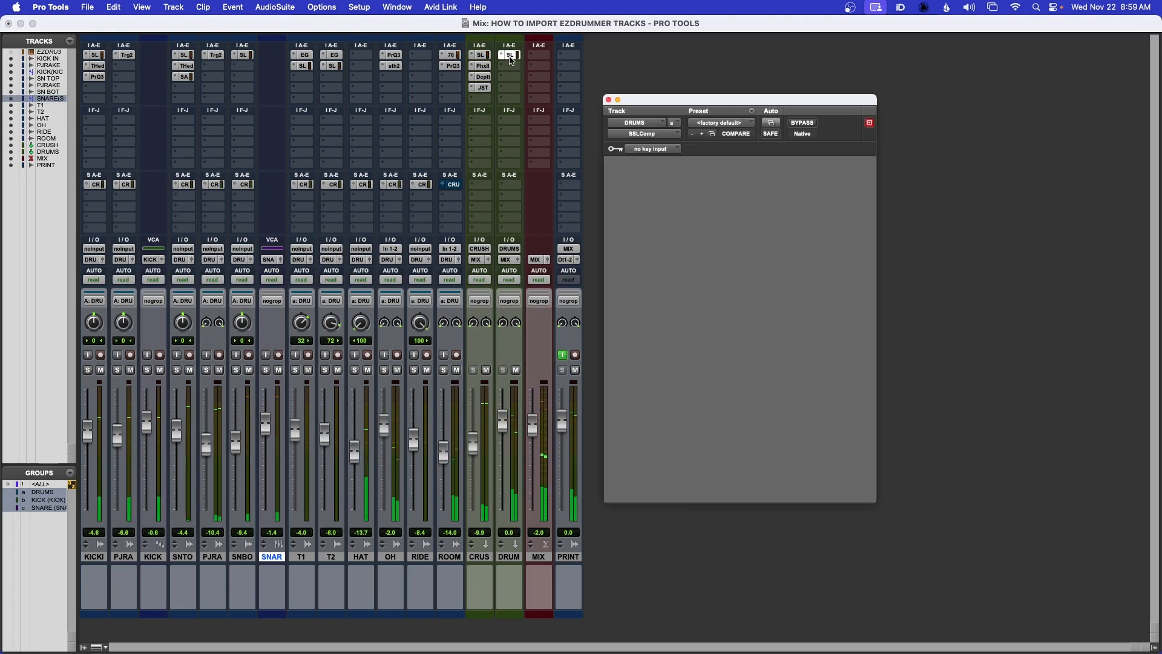
left_click(609, 99)
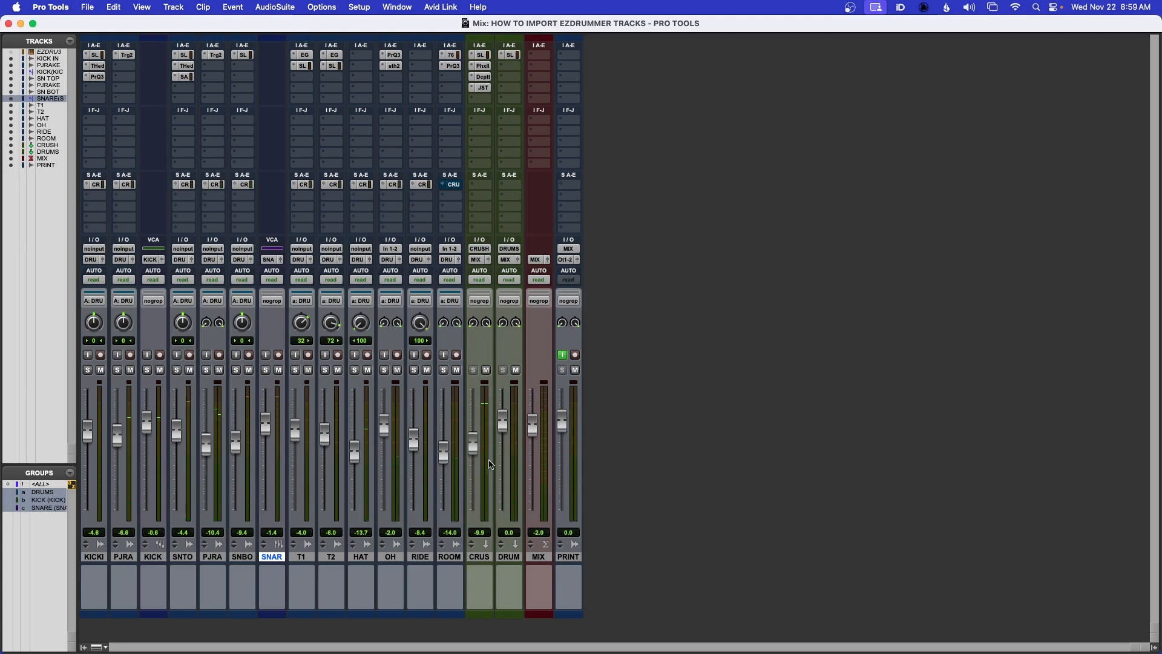
- Create a stereo aux input track directly after ROOM and name it PLATE
left_click(450, 557)
key("shift+super+n")
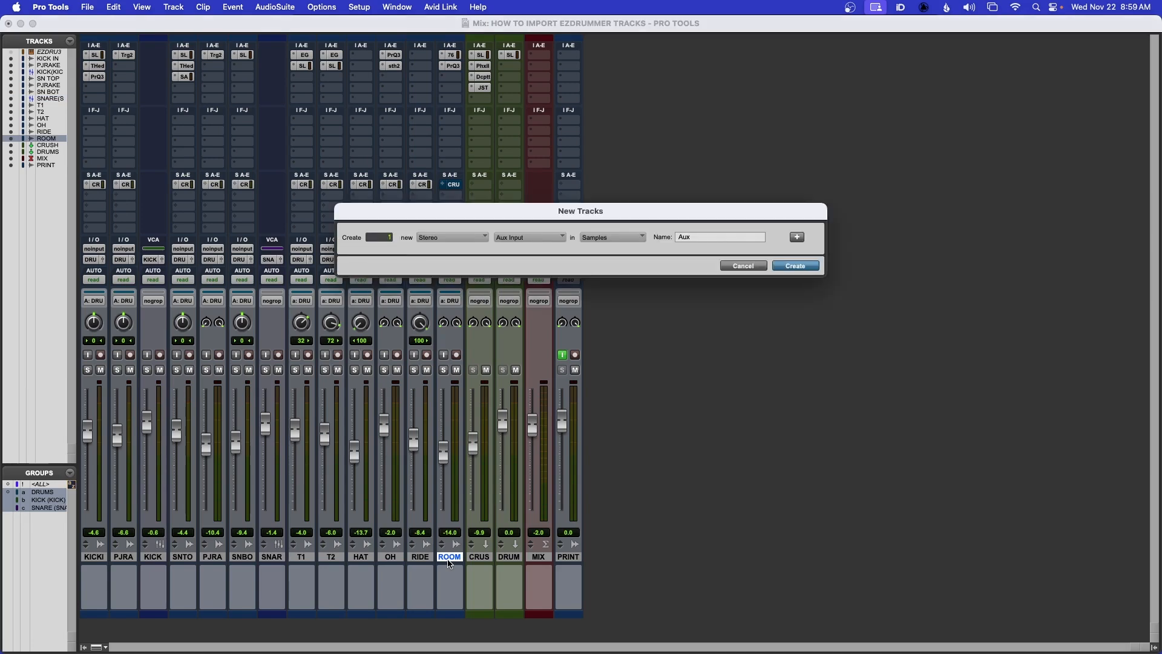
key("Return")
double_click(479, 557)
type("PLATE")
key("Return")
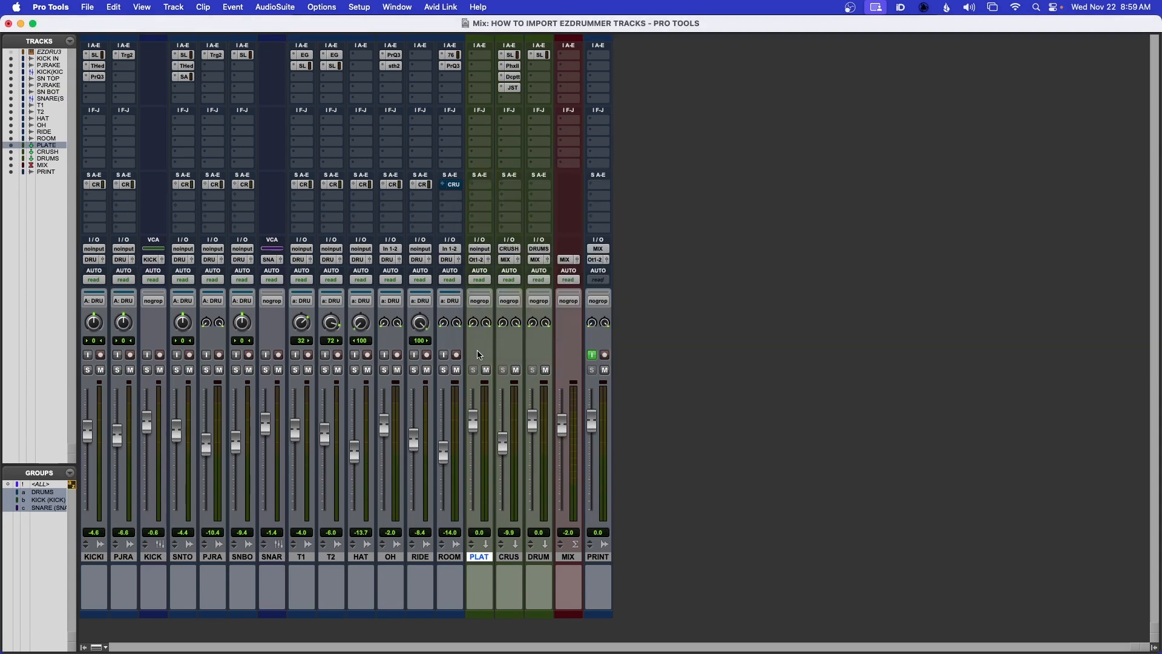
- Route the PLATE track's output to the MIX bus and its input from the stereo Bus 7-8
left_click(479, 261)
mouse_move(481, 271)
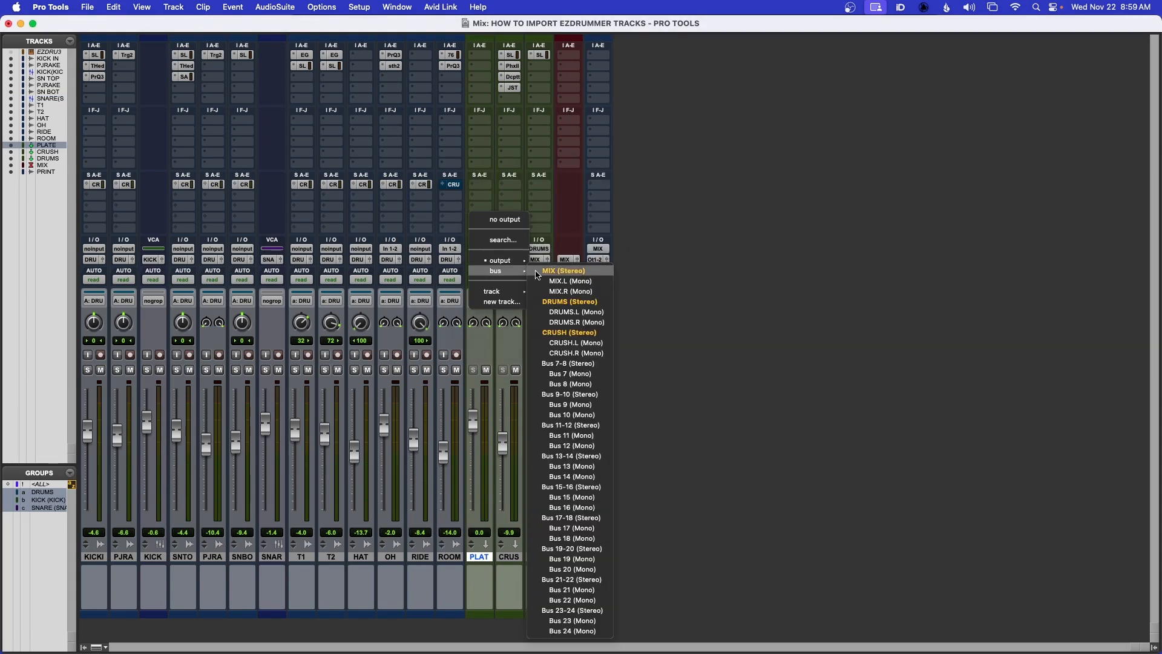
left_click(535, 271)
left_click(481, 253)
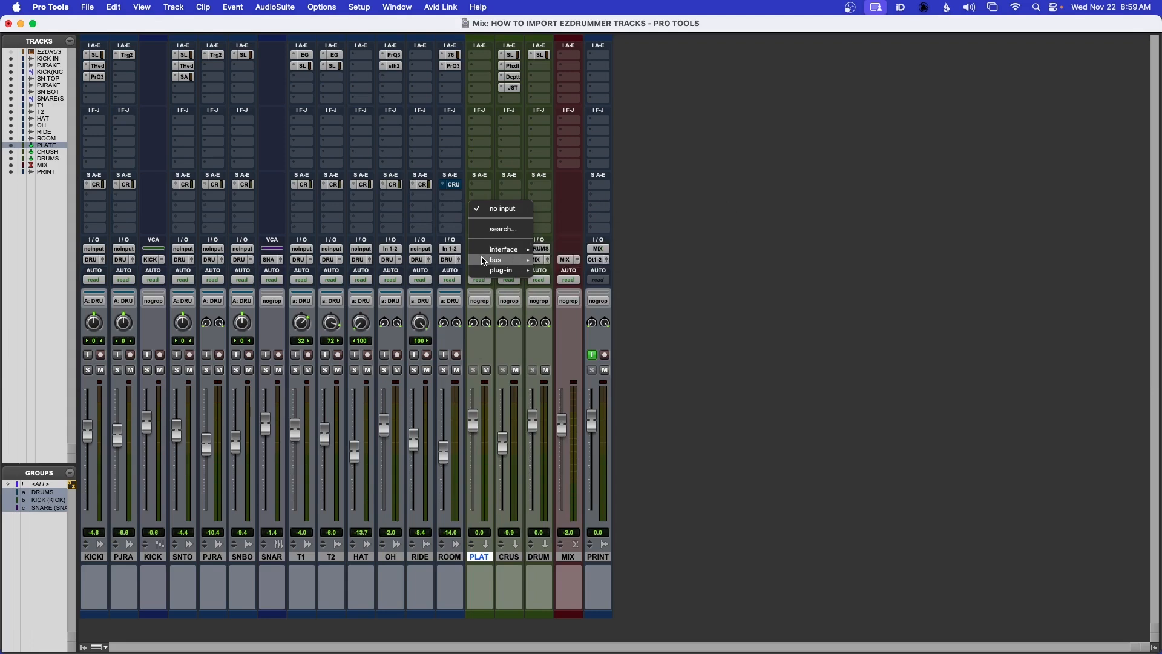
mouse_move(485, 260)
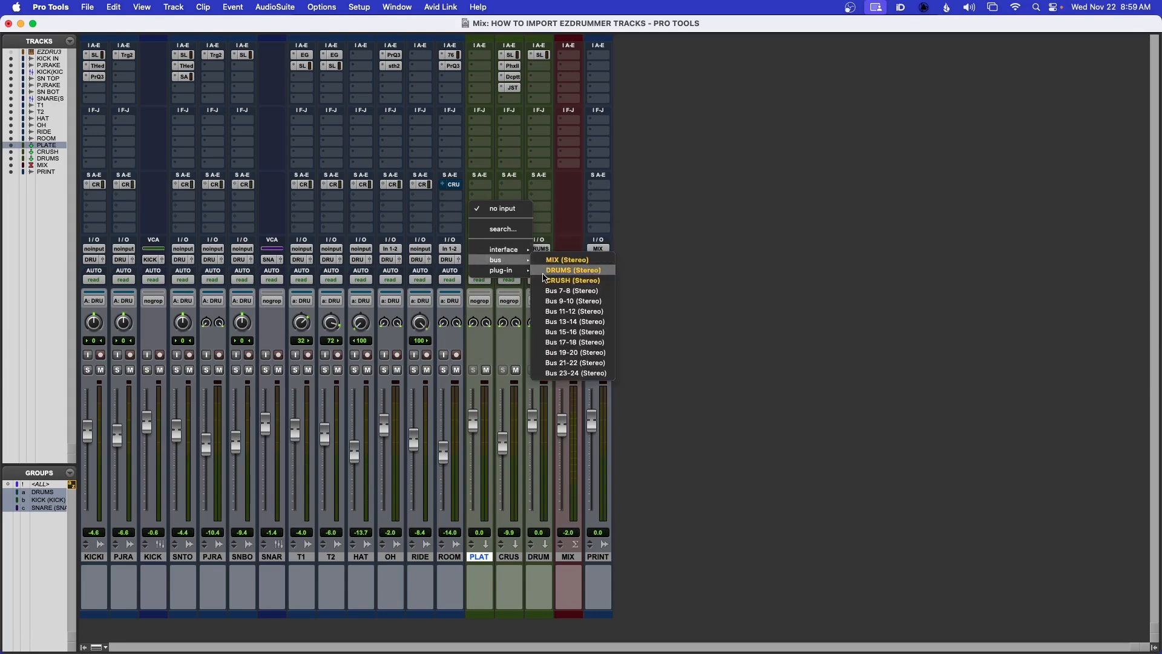
left_click(548, 280)
- Rename the PLATE track's input bus as PLATE
right_click(478, 255)
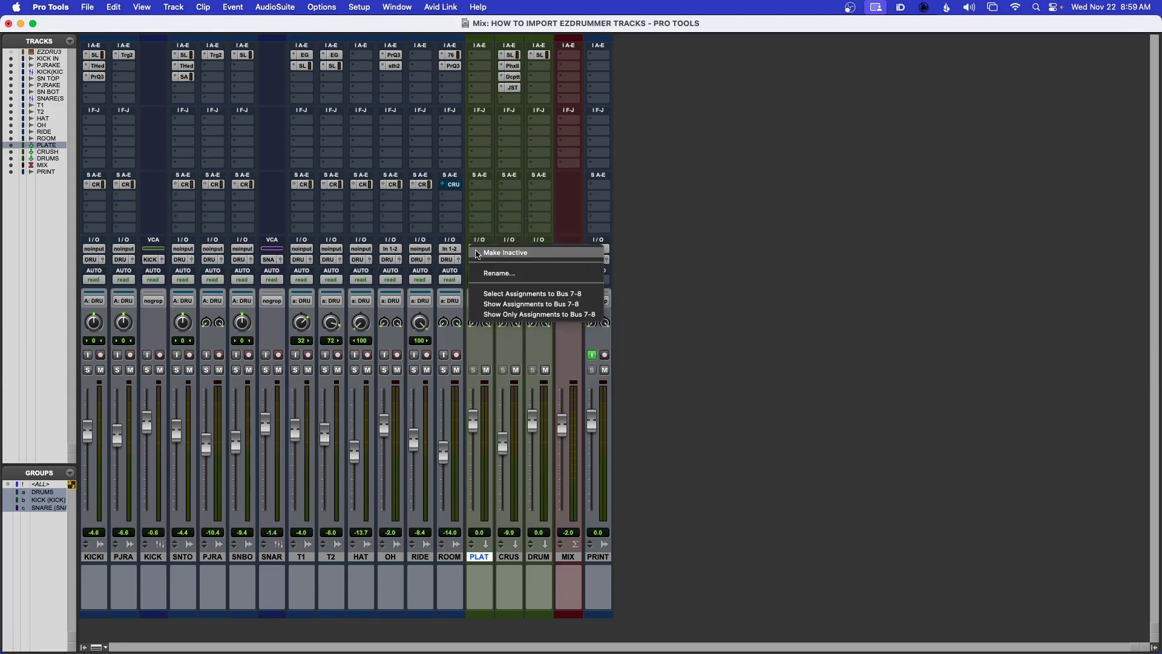
left_click(491, 271)
type("PLATE")
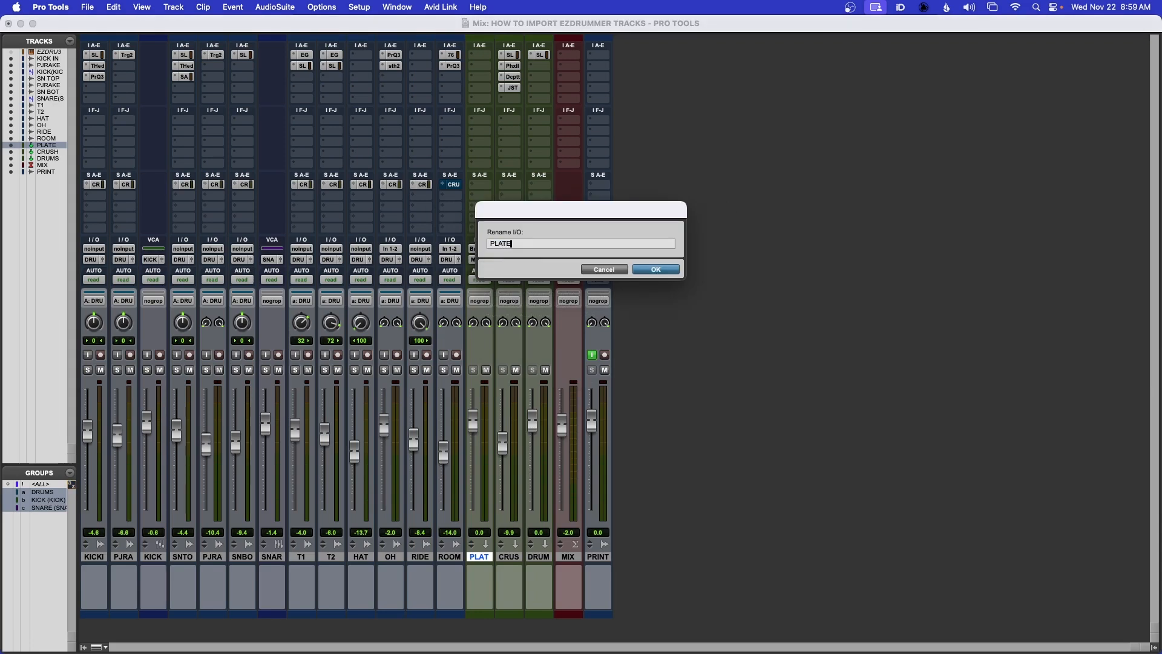
key("Return")
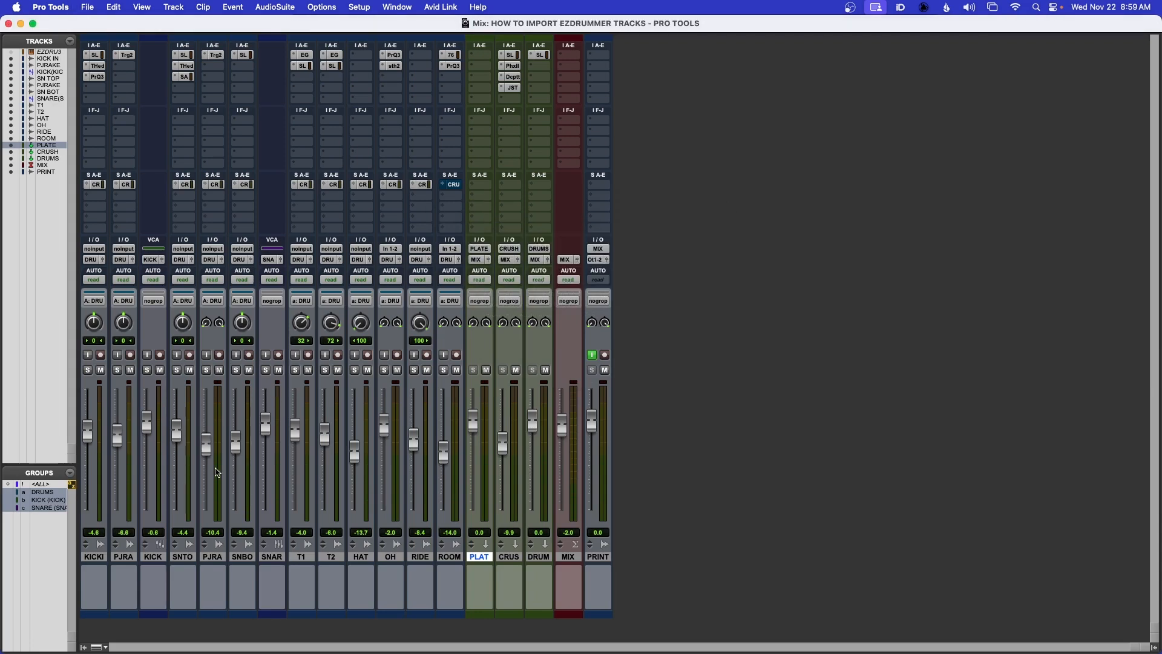
- Add a send to the stereo PLATE bus on the snare top, snare sample and snare bottom tracks together
left_click(182, 557)
left_click(210, 557, "shift")
left_click(242, 557, "shift")
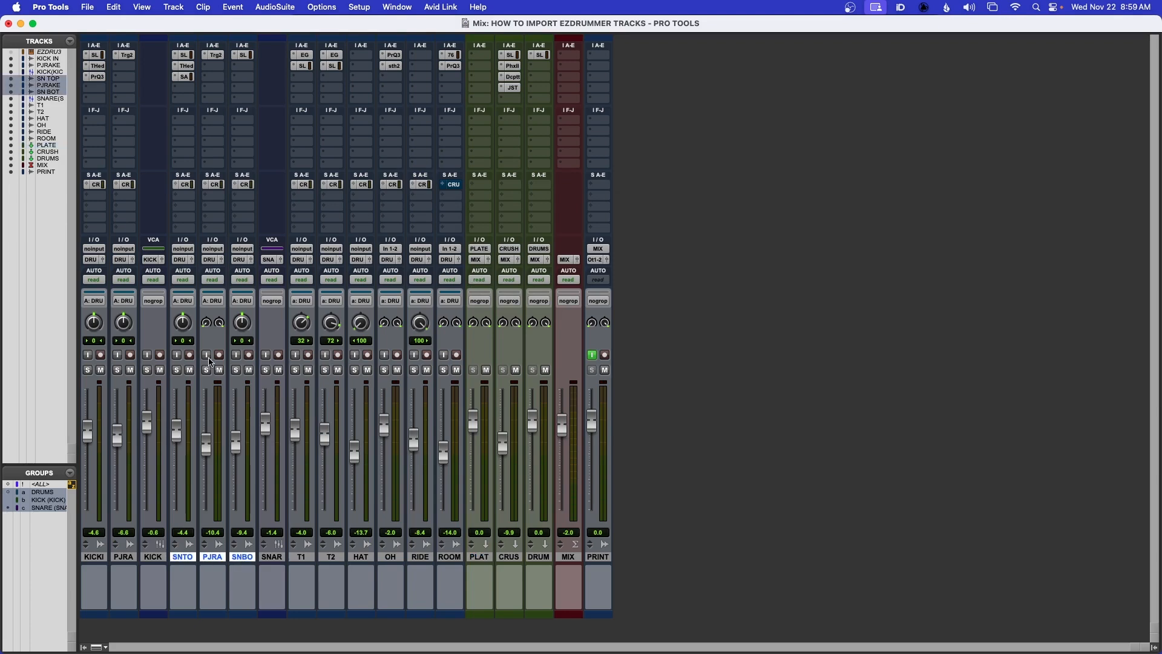
left_click(188, 198)
mouse_move(242, 206)
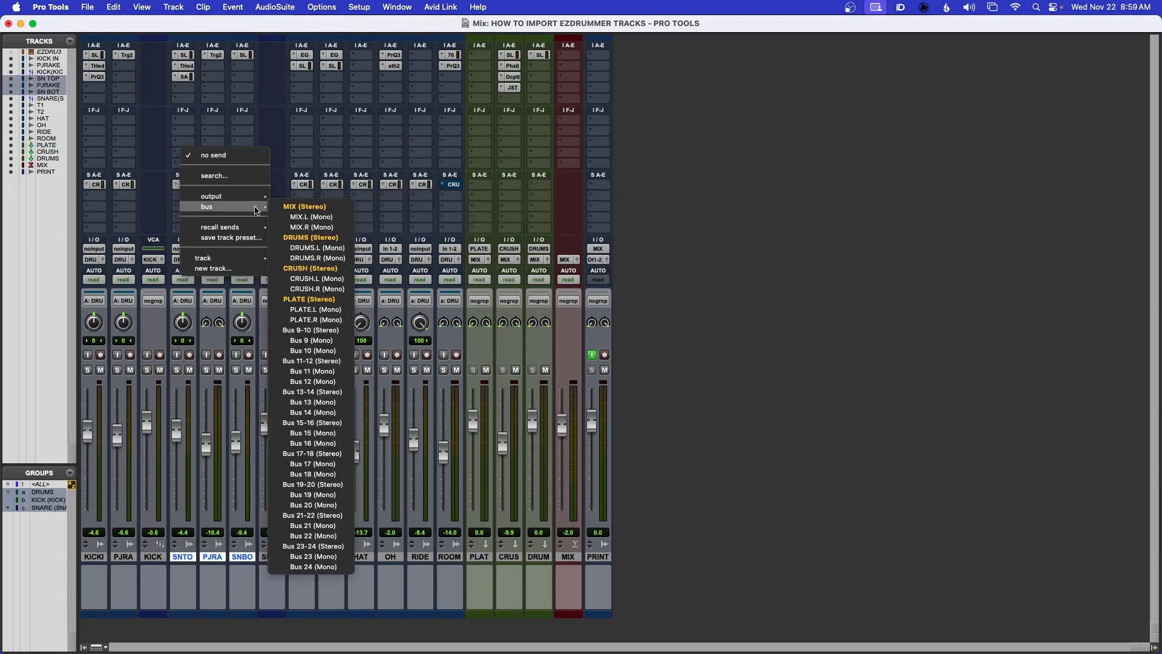
left_click(304, 303)
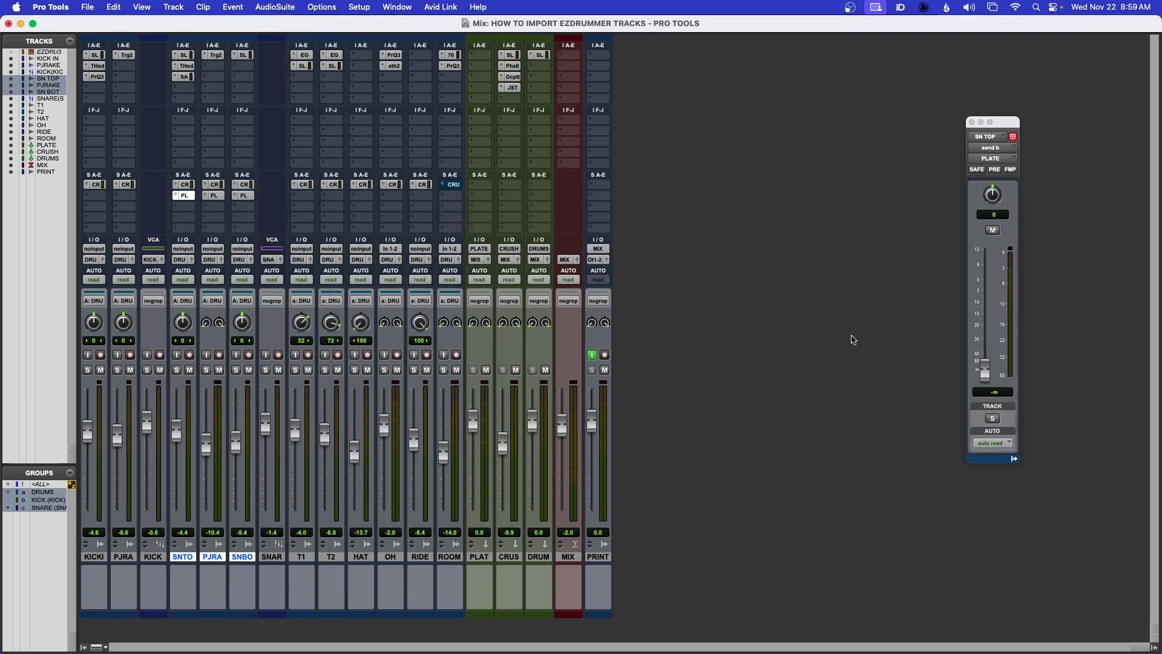
- Set the snare tracks' PLATE send level to 0.0, toggle the expanded send view and close the send window
left_click(983, 370, "alt")
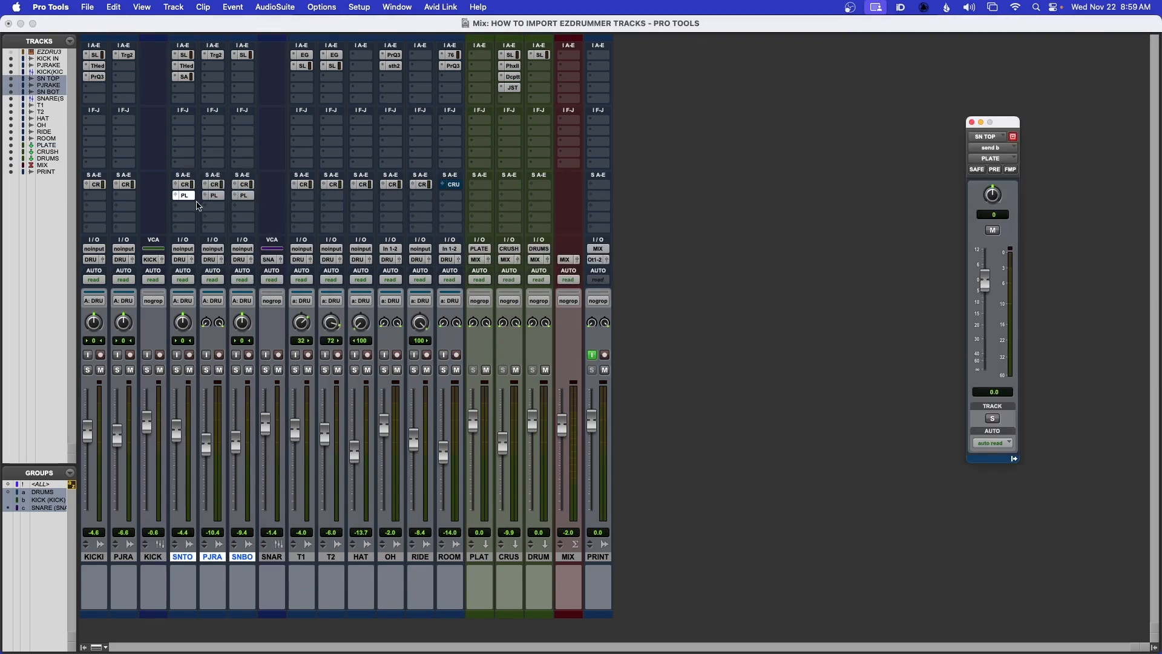
left_click(175, 196, "super")
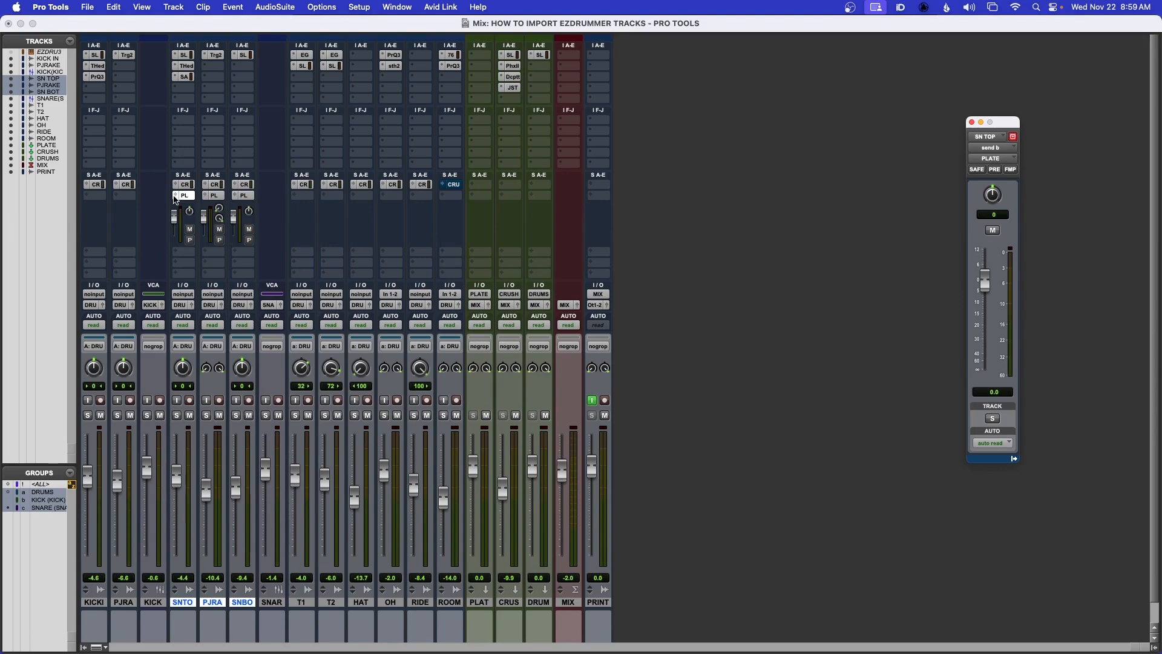
left_click(175, 196, "super")
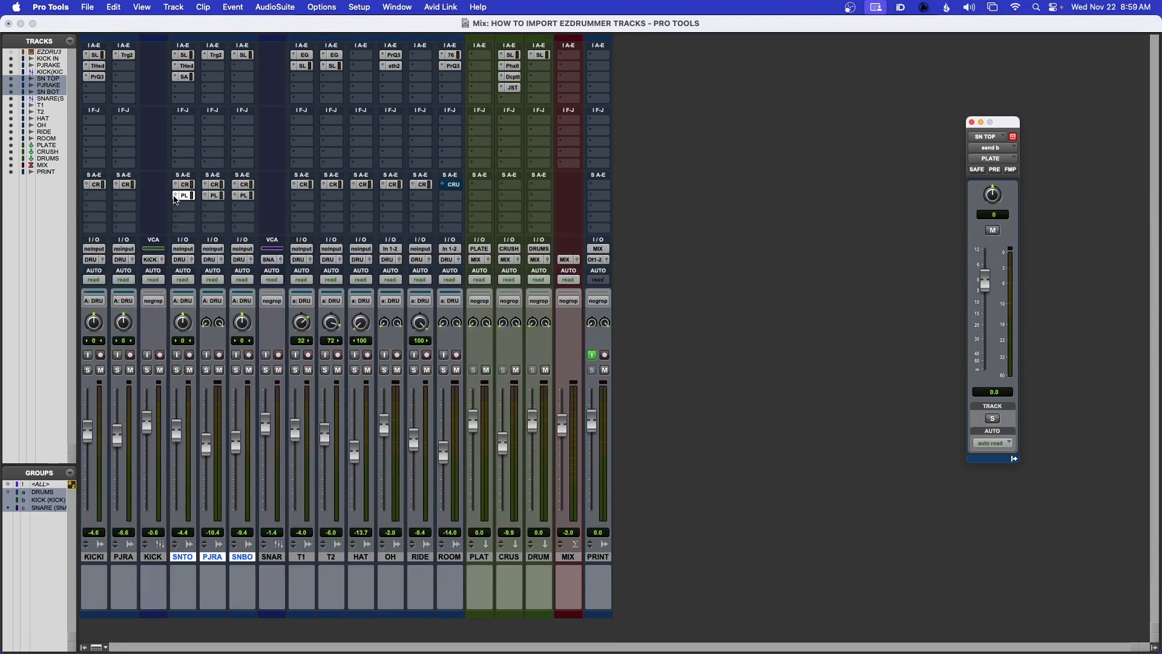
left_click(972, 123)
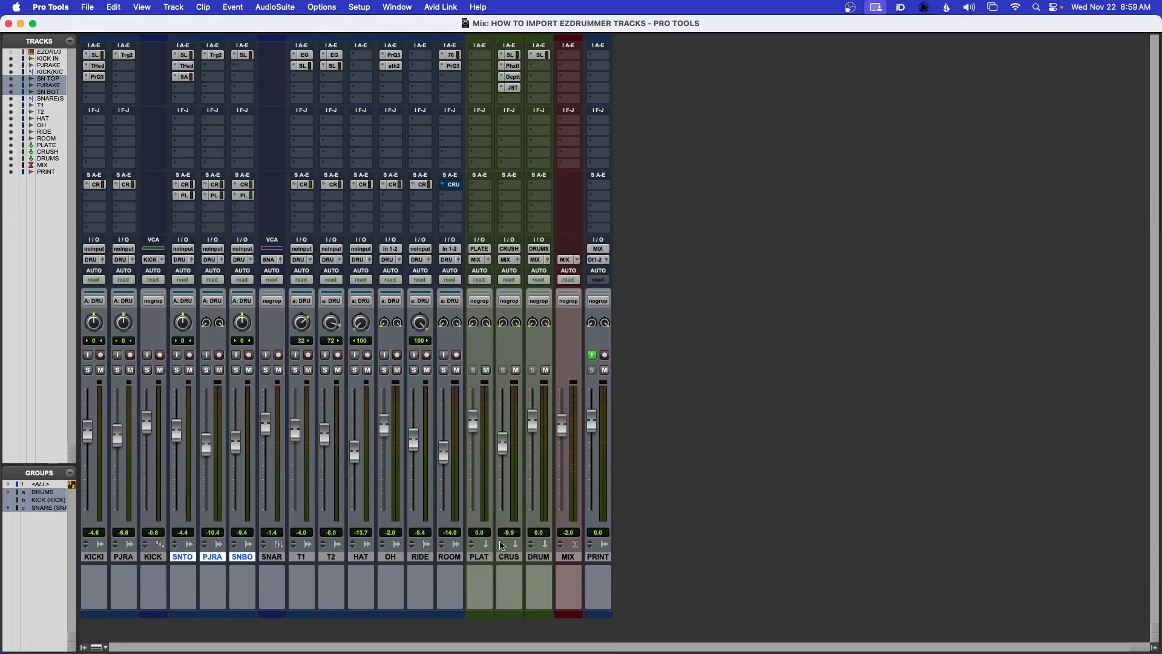
- Mute the CRUSH and DRUMS tracks and play the session while toggling the PLATE track's mute
left_click(481, 557)
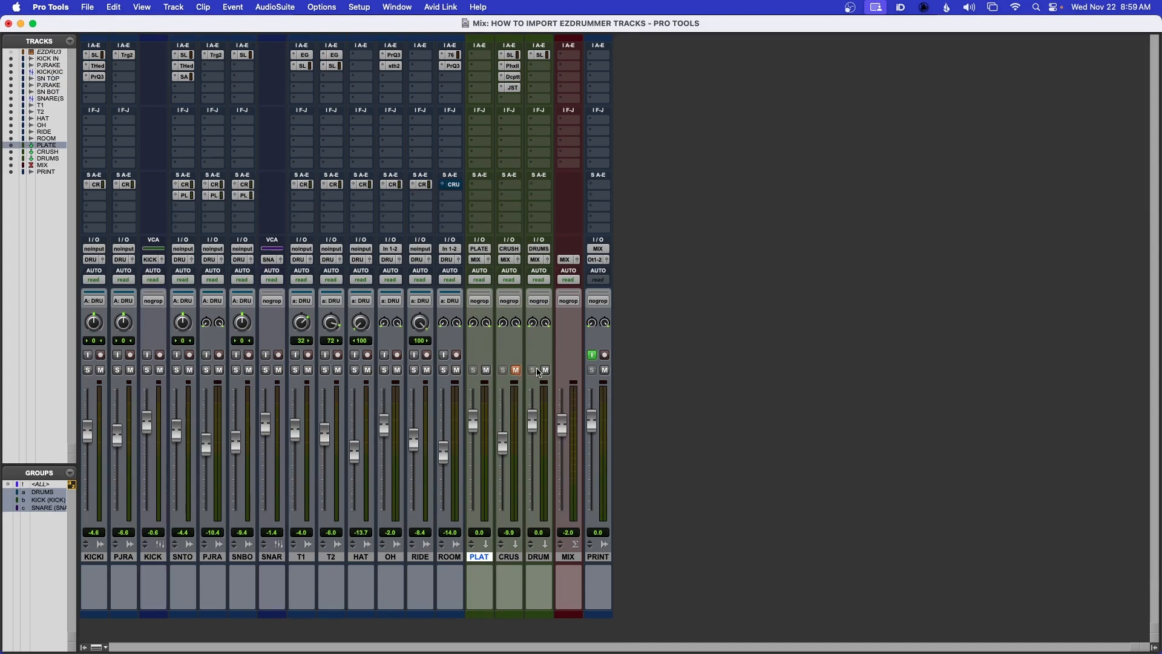
key("space")
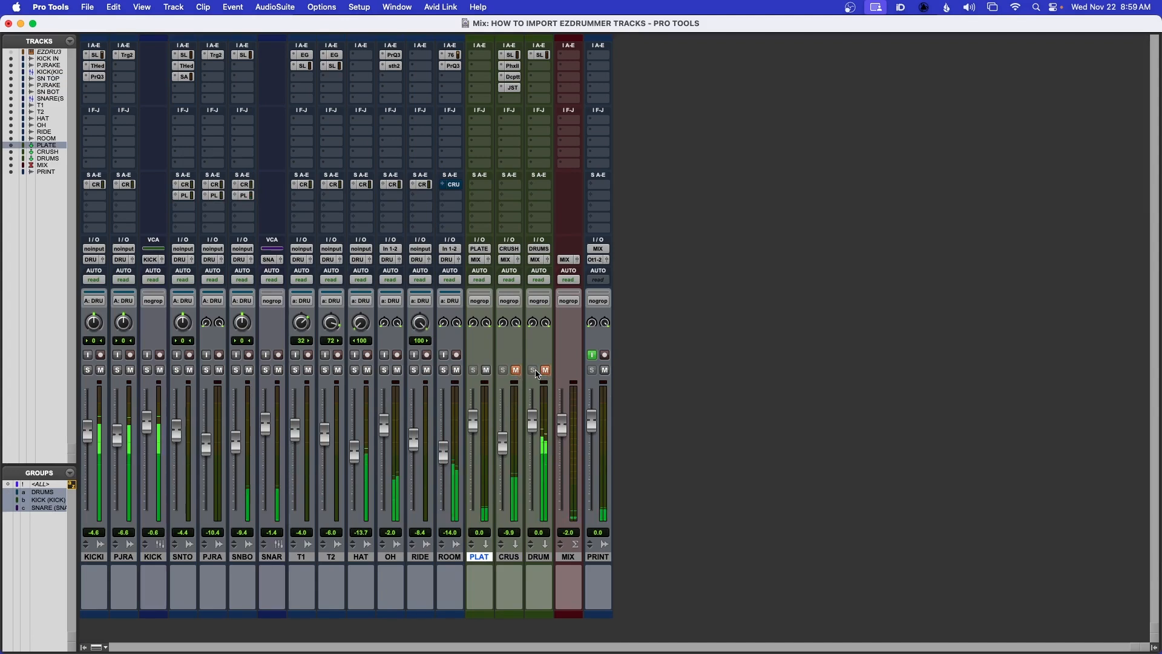
left_click(487, 371)
left_click(486, 371)
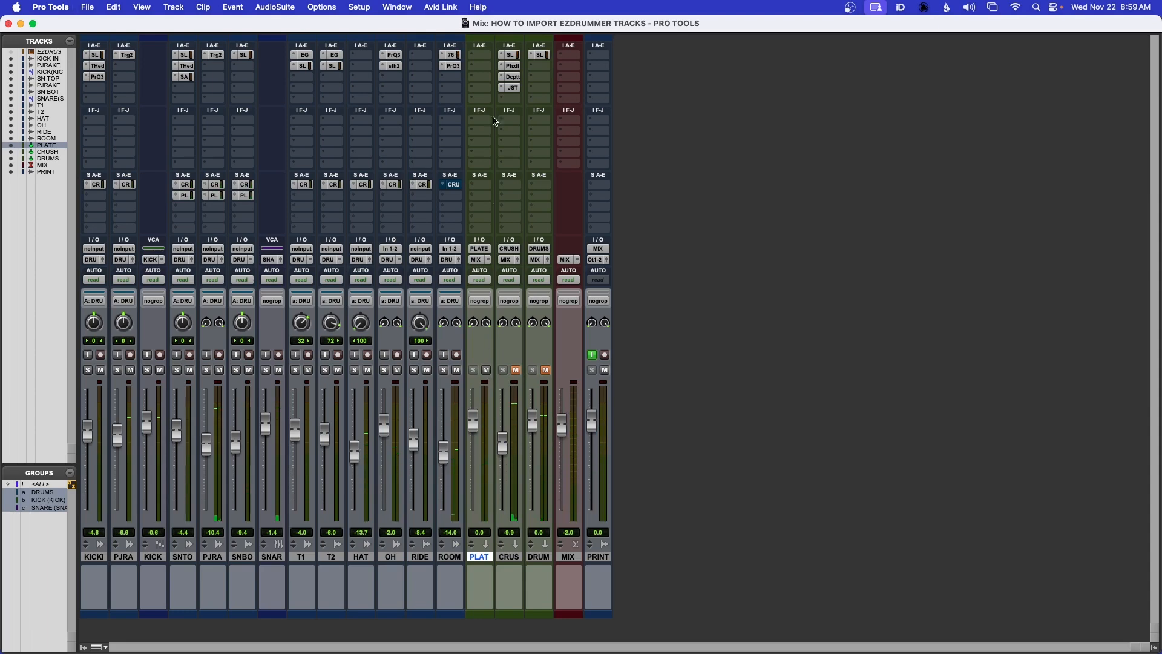
- Insert the stereo VerbSuite Classics reverb on the PLATE track and reposition its window
left_click(482, 60)
mouse_move(529, 55)
mouse_move(626, 144)
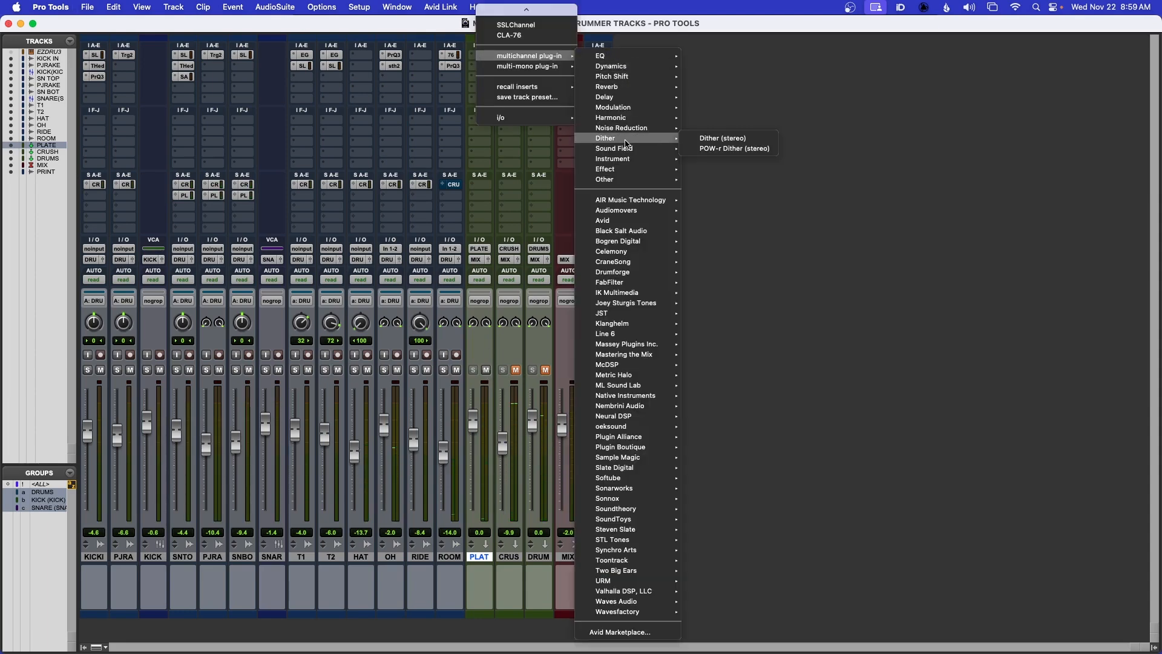
mouse_move(629, 87)
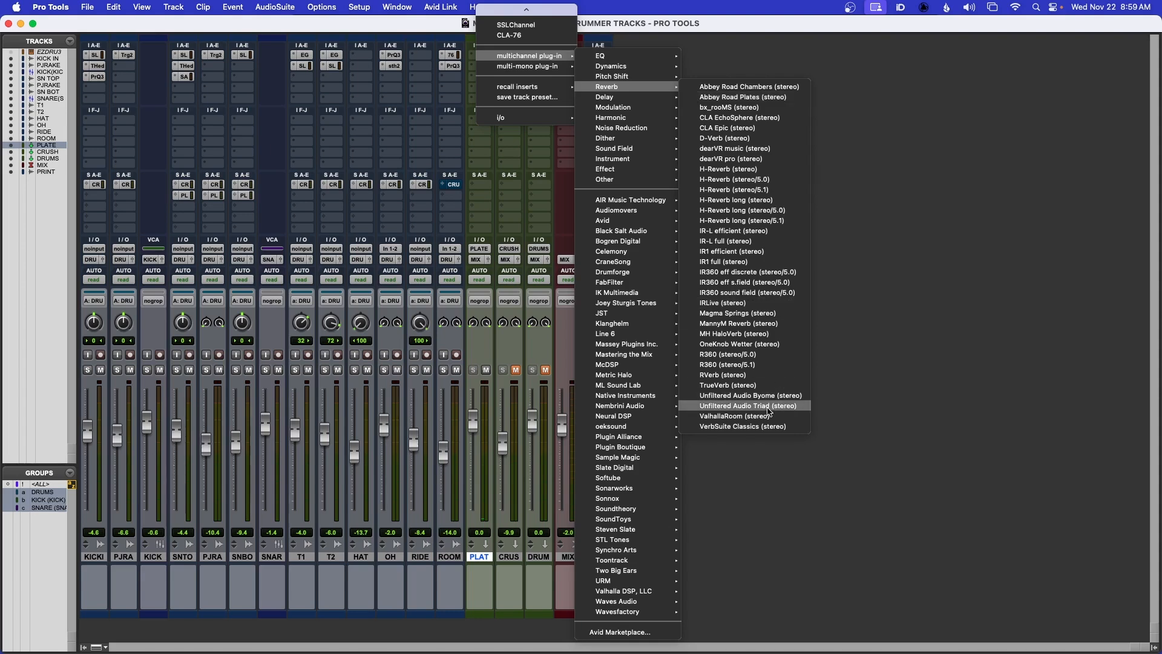
left_click(760, 426)
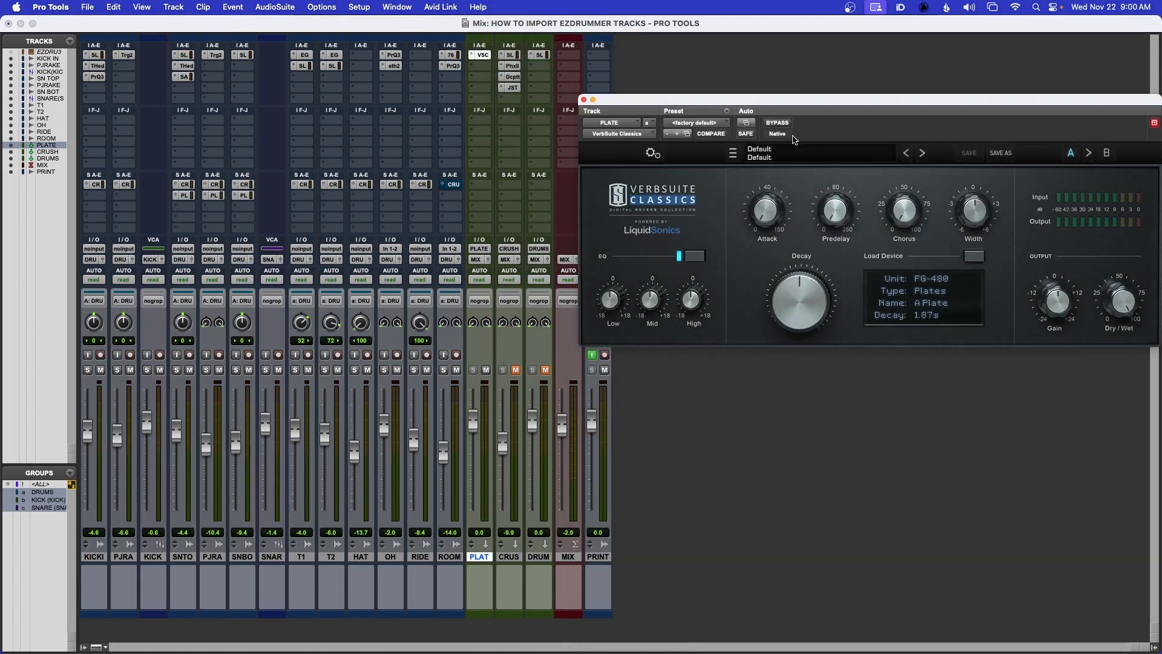
left_click_drag(811, 103, 781, 103)
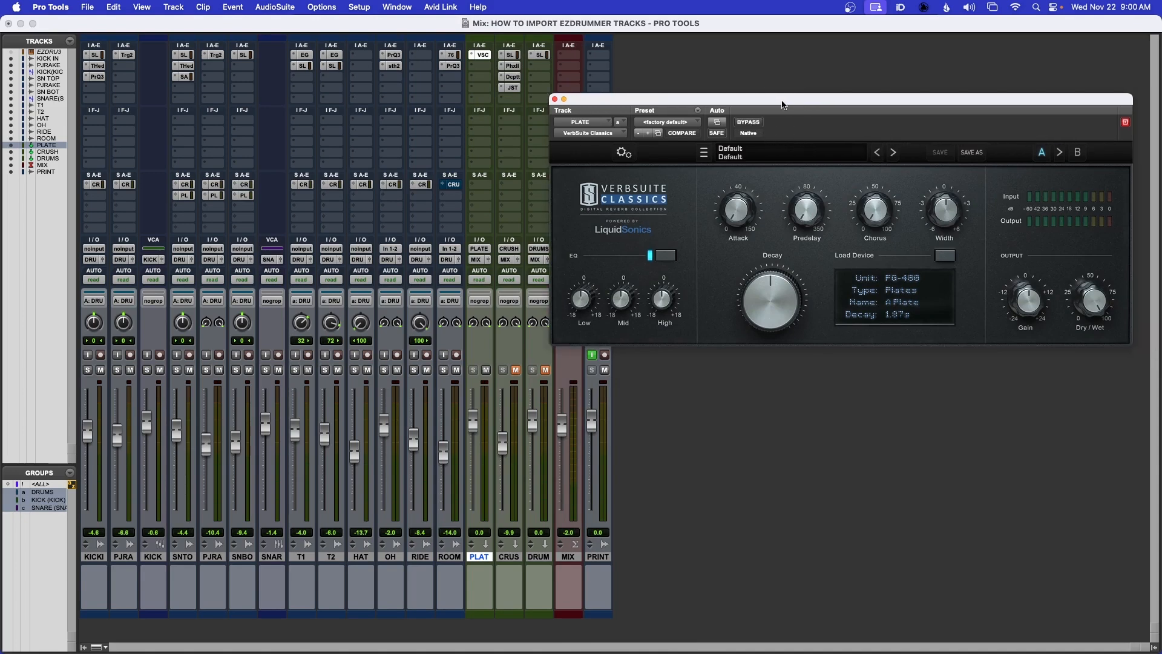
- Load the Bright CLAish Snare preset from the reverb's Drums category, audition it and close the plug-in window
left_click(761, 152)
mouse_move(756, 175)
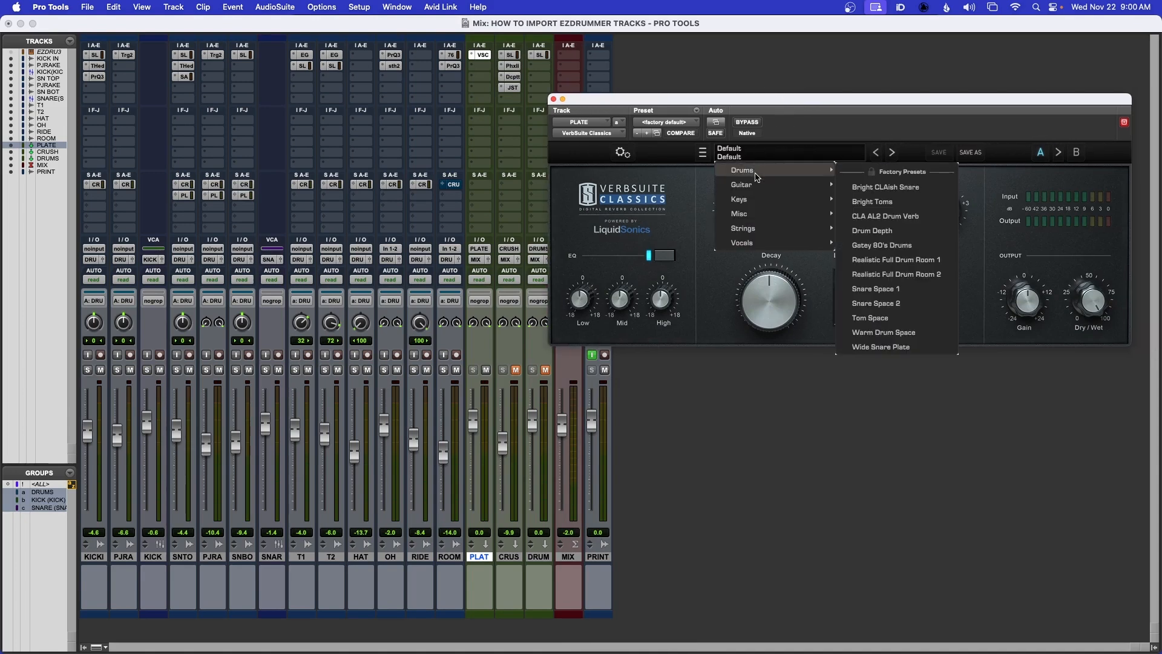
left_click(879, 188)
mouse_move(737, 207)
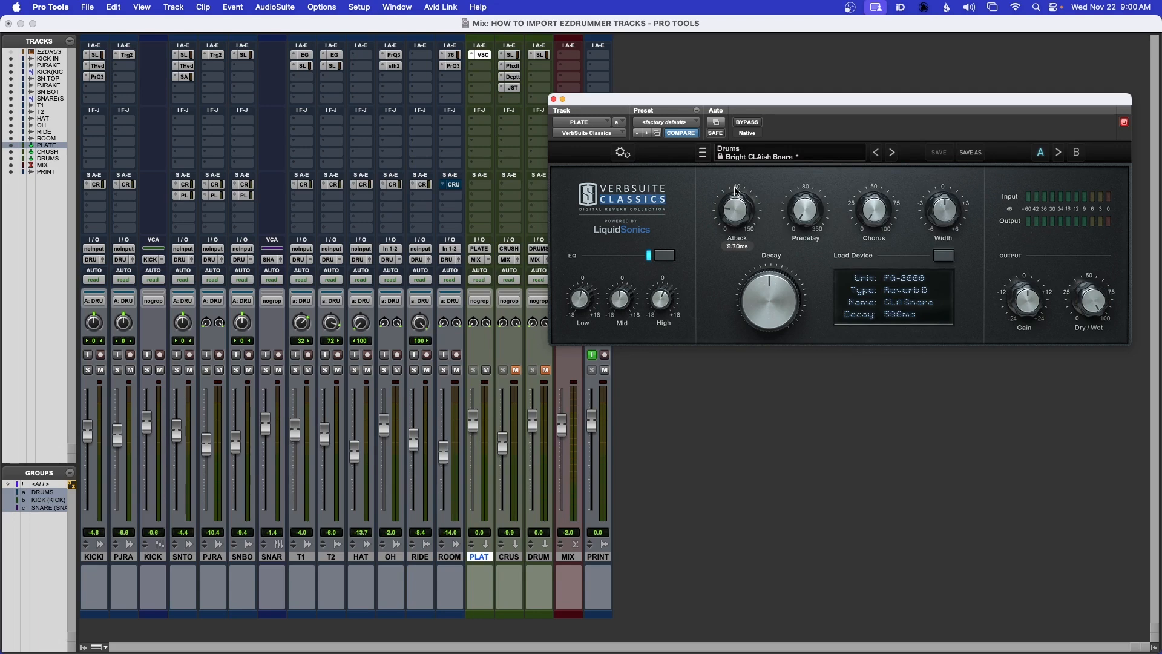
left_click_drag(777, 103, 777, 143)
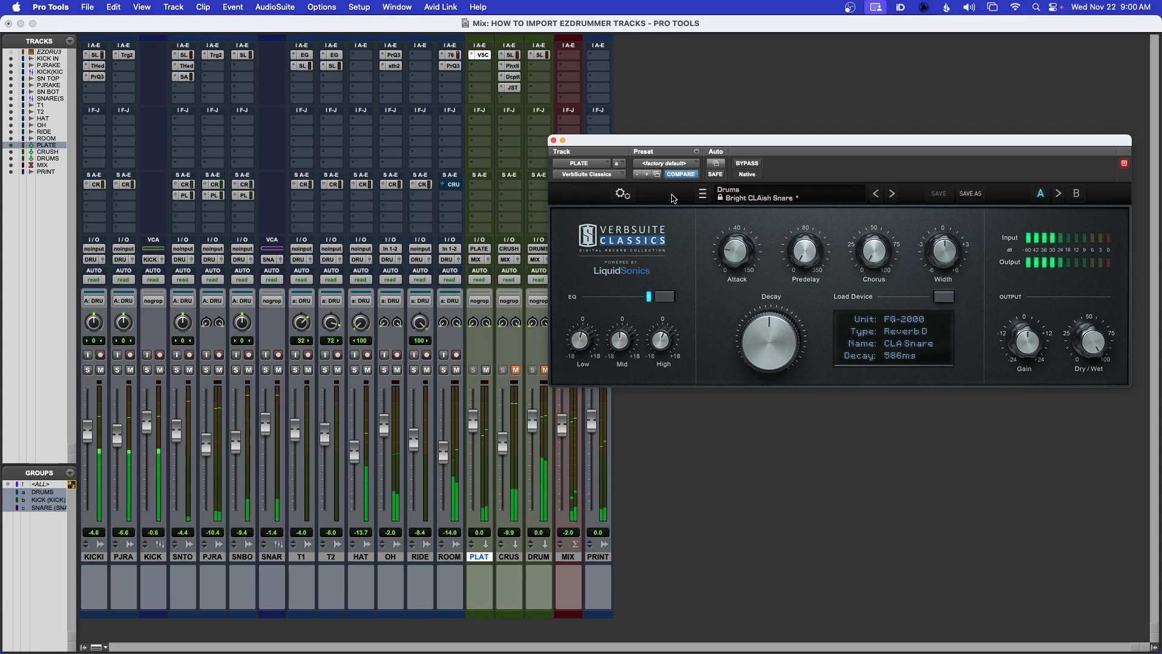
left_click(554, 141)
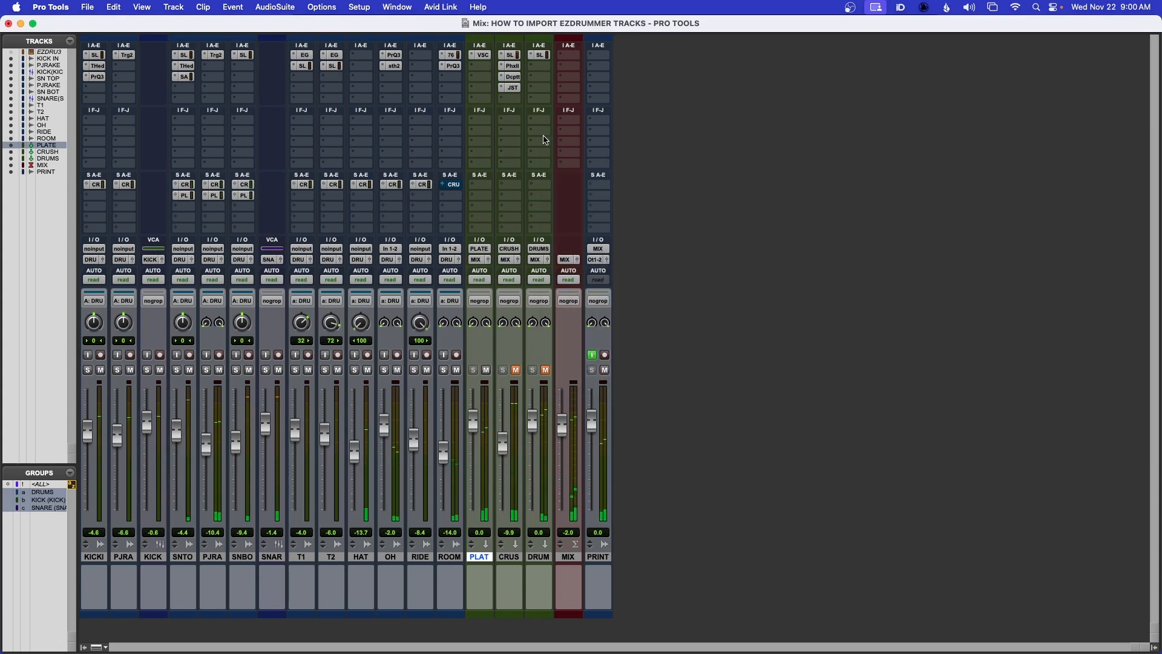
- Insert a stereo FabFilter Pro-Q 3 after the reverb on the PLATE track
left_click(482, 70)
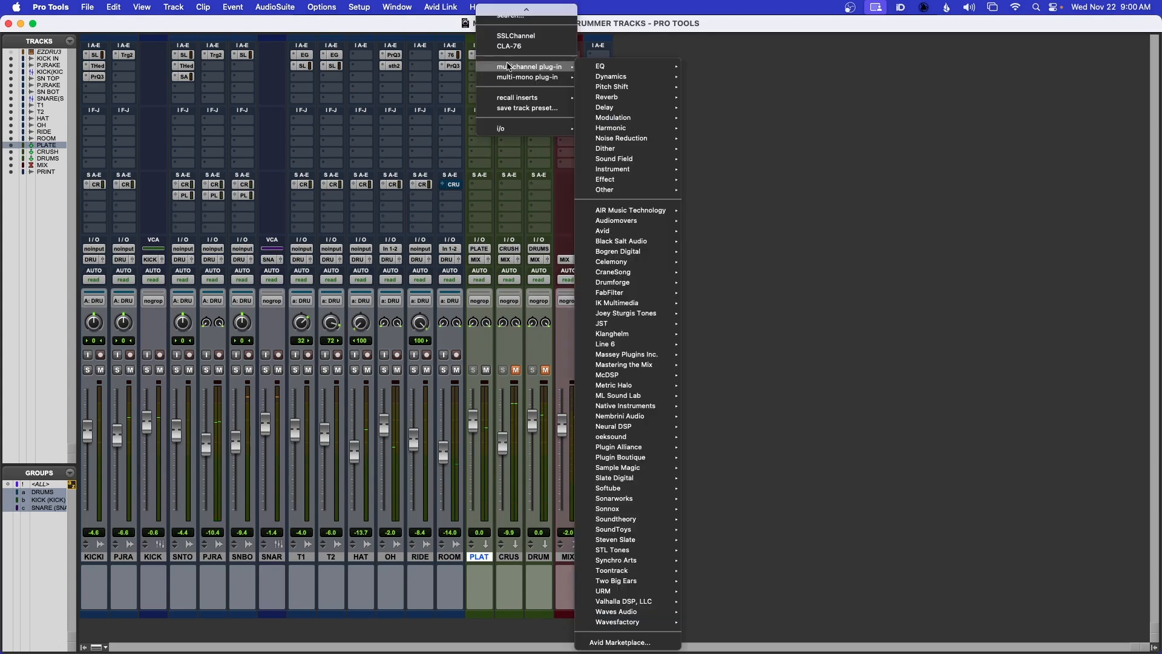
mouse_move(660, 332)
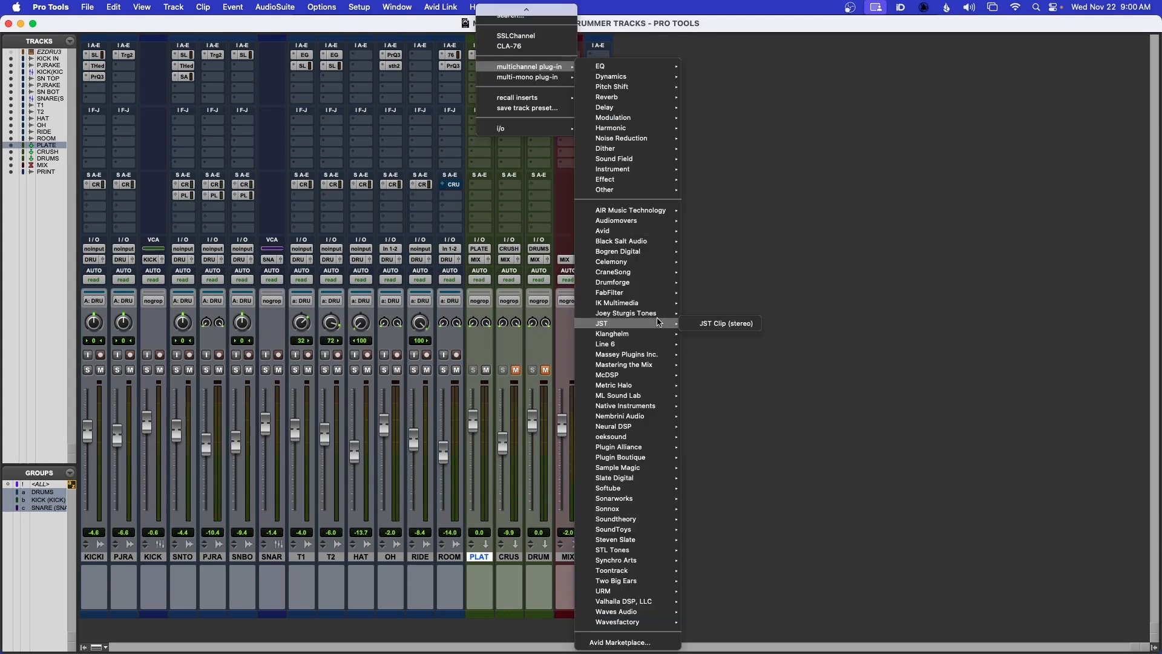
mouse_move(658, 292)
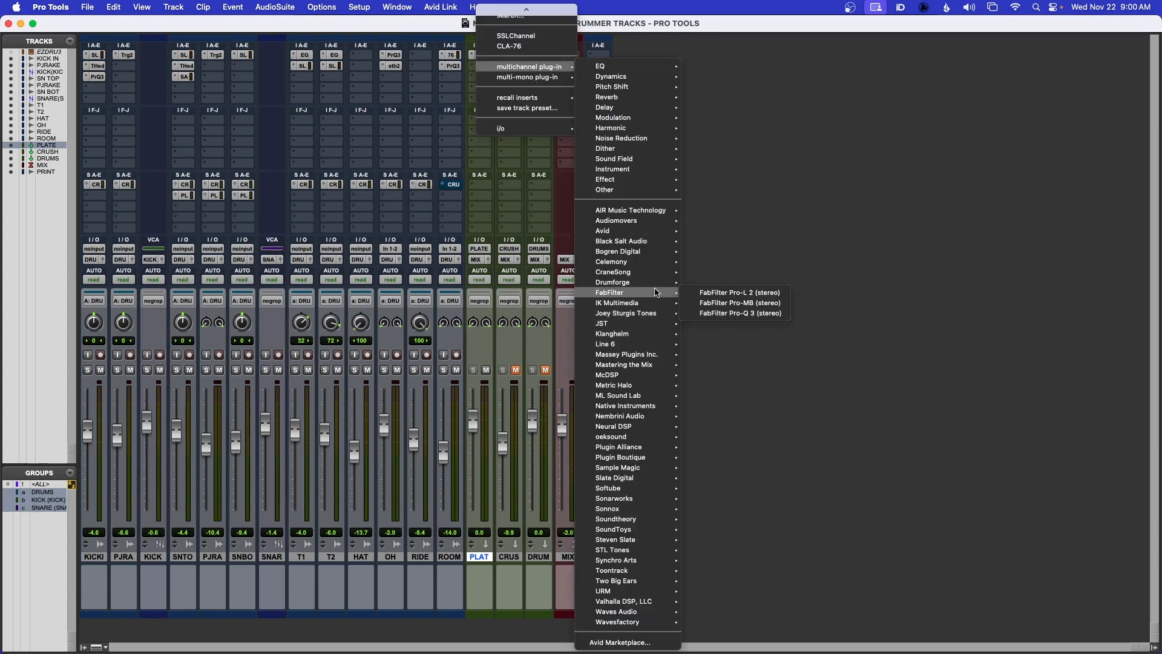
left_click(721, 315)
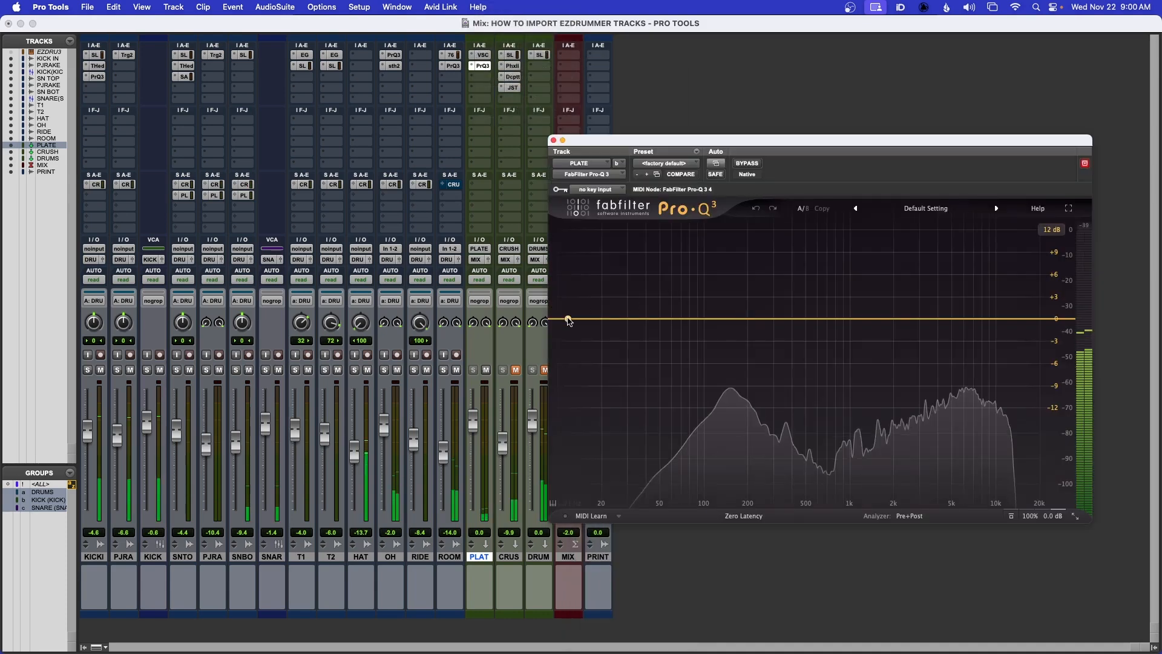
- Add a low cut at about 120 Hz and a high cut at about 8.8 kHz, compare with bypass, and close the equalizer
left_click_drag(568, 321, 715, 317)
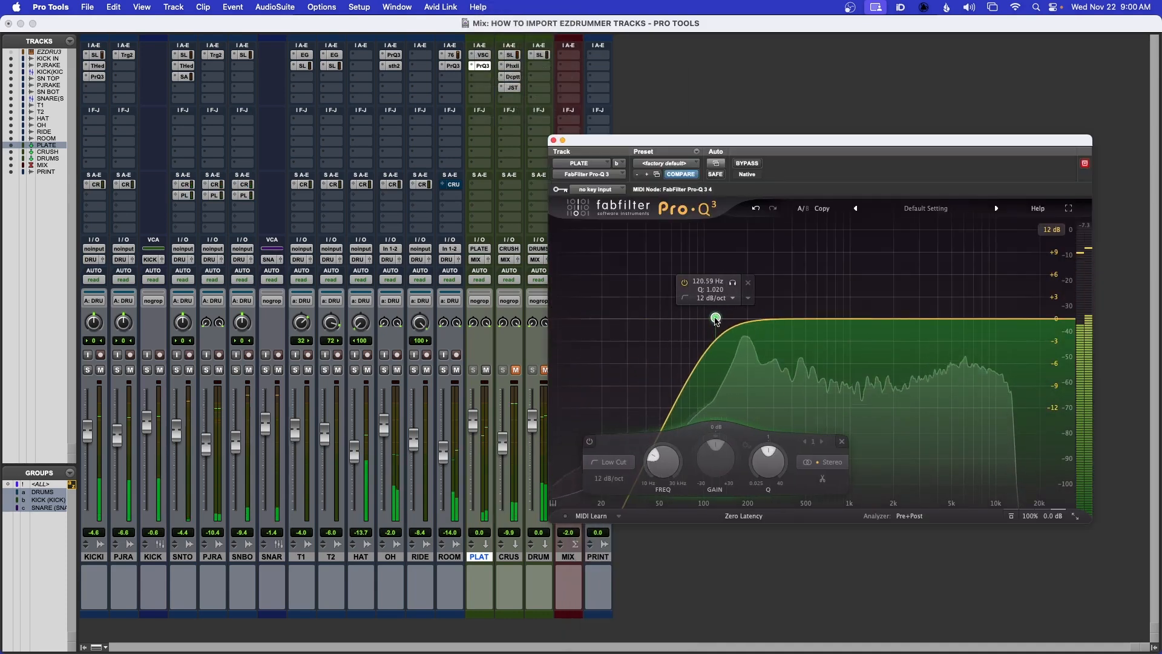
left_click_drag(1053, 319, 990, 321)
left_click(748, 163)
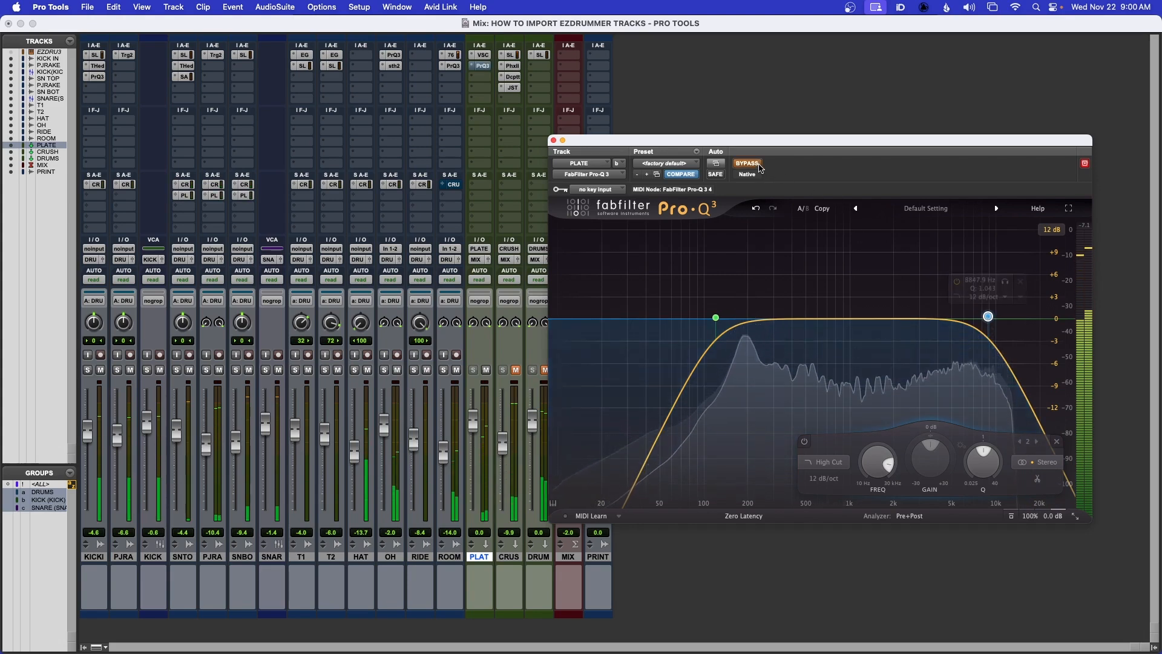
left_click(748, 164)
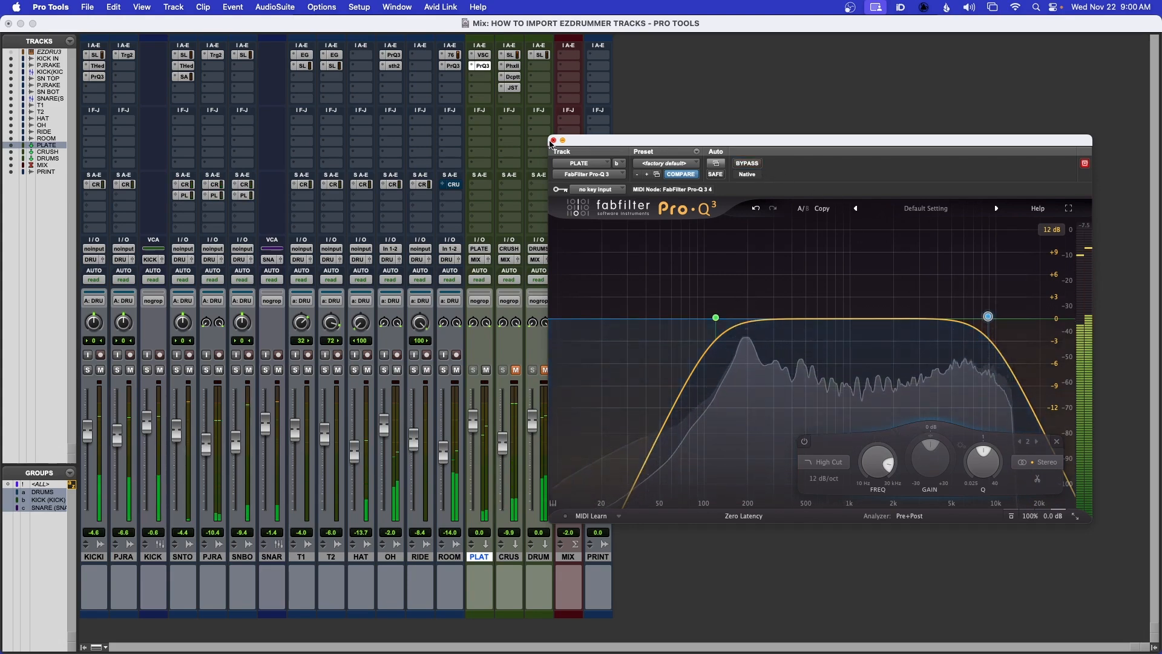
left_click(553, 142)
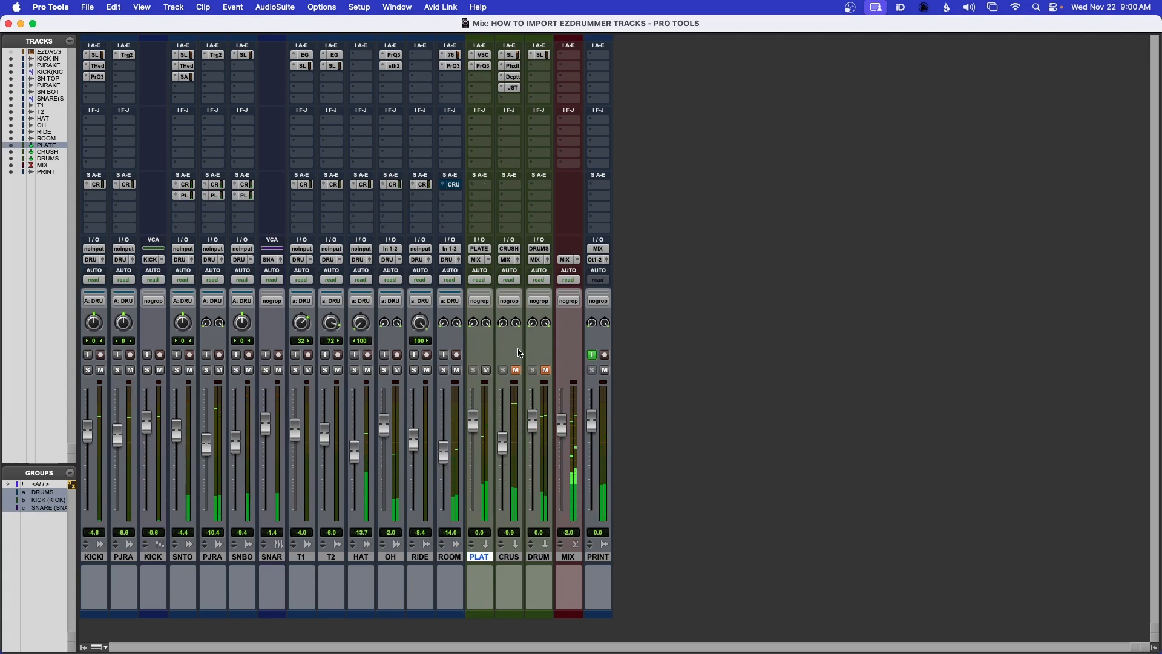
- Unmute the DRUMS and CRUSH tracks and blend the PLATE reverb in from silence to -10.5 dB during playback
left_click(547, 370)
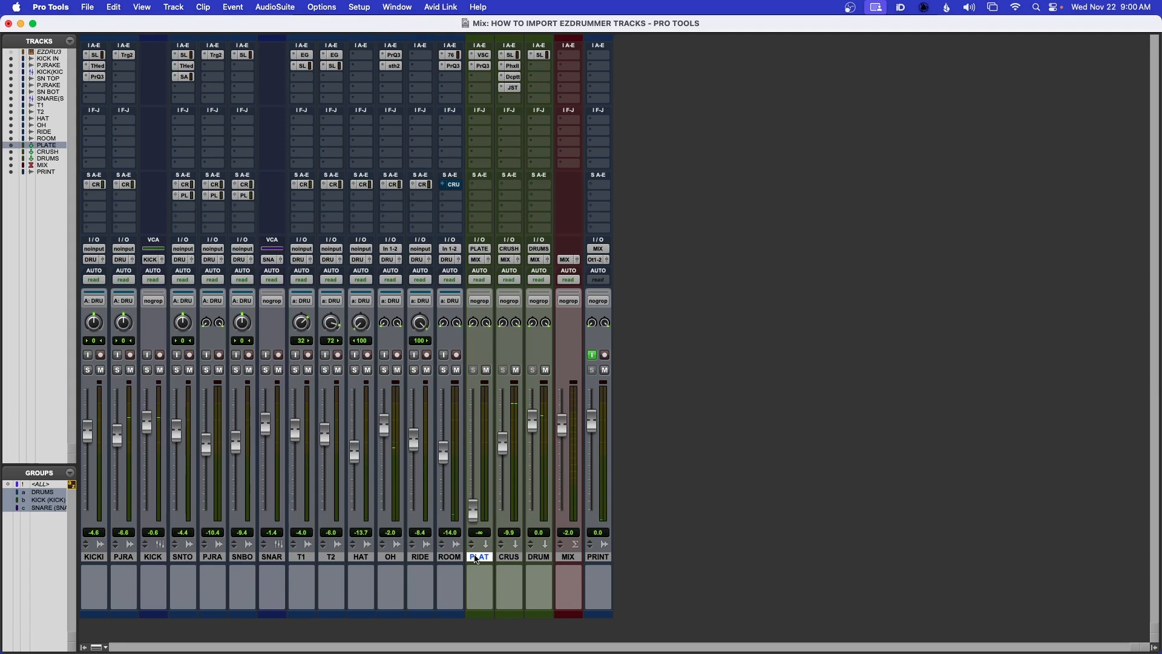
left_click_drag(472, 509, 478, 444)
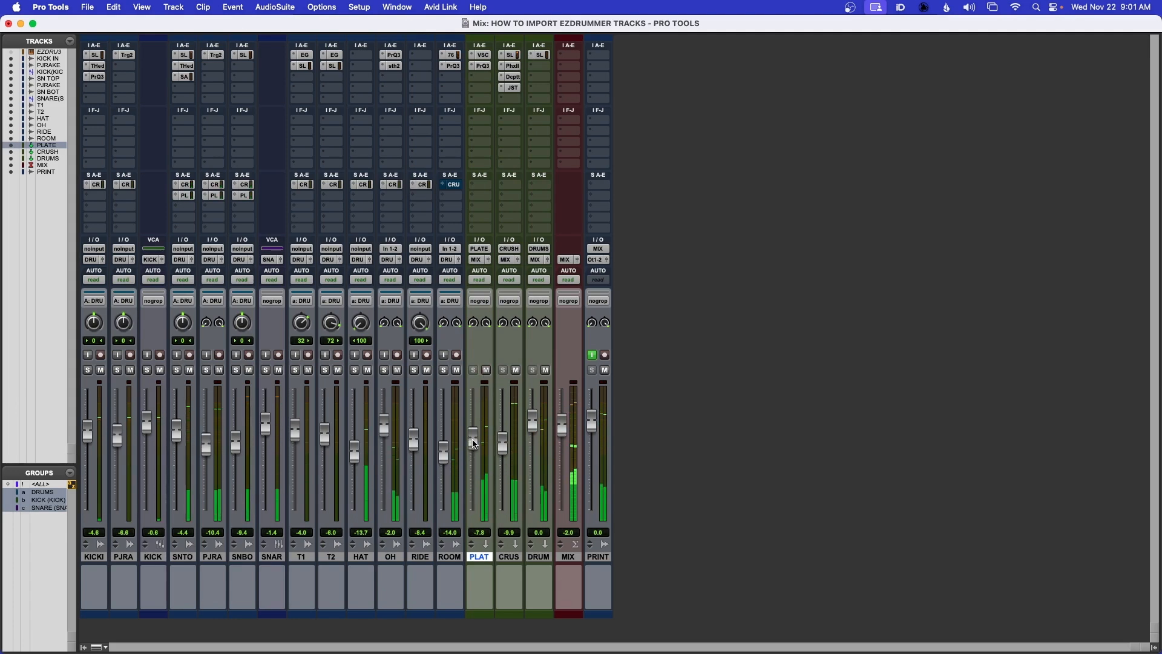
left_click(487, 370)
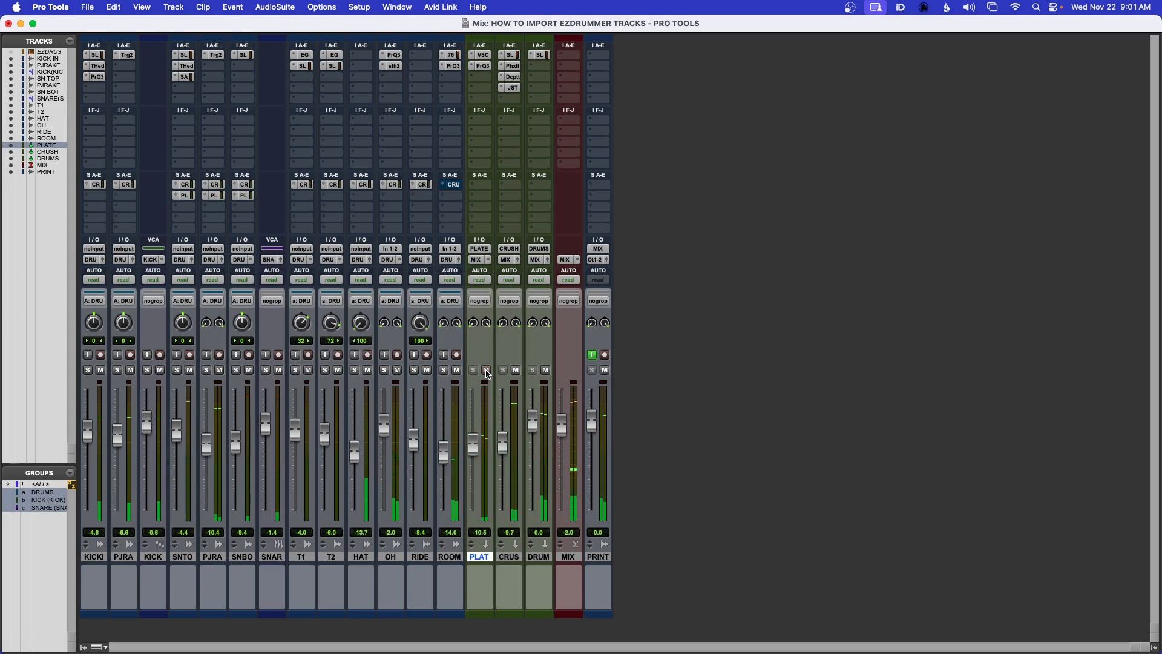
- Look over the DRUMS bus compressor and insert the stereo CLA MixDown plug-in on the MIX track
left_click(540, 55)
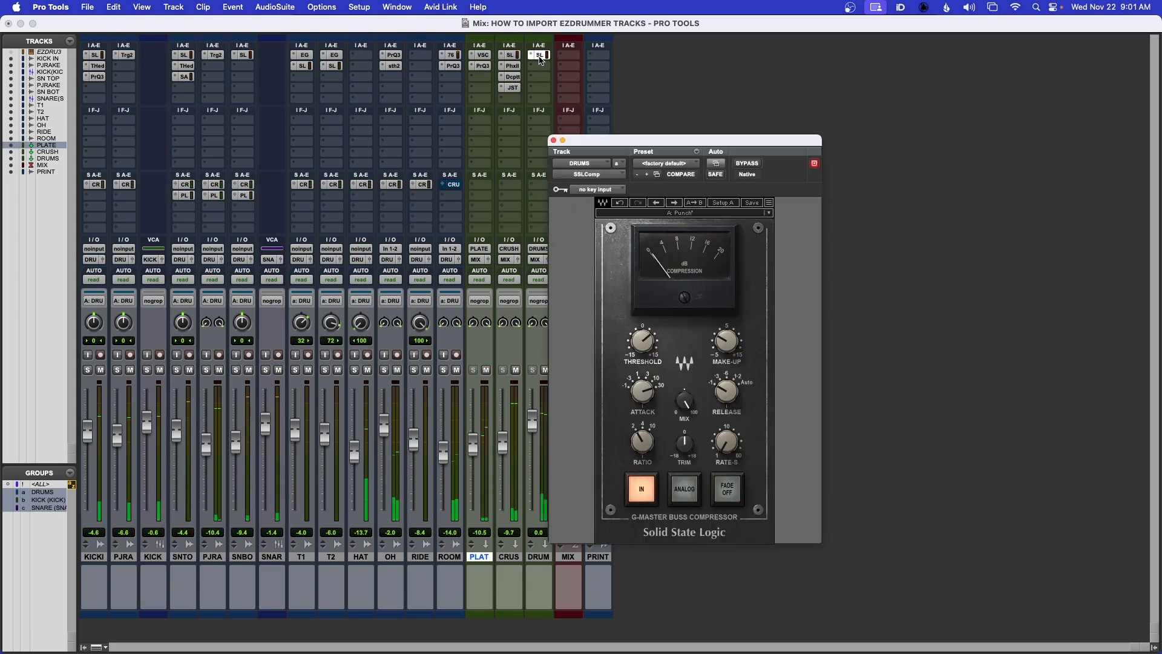
left_click(553, 140)
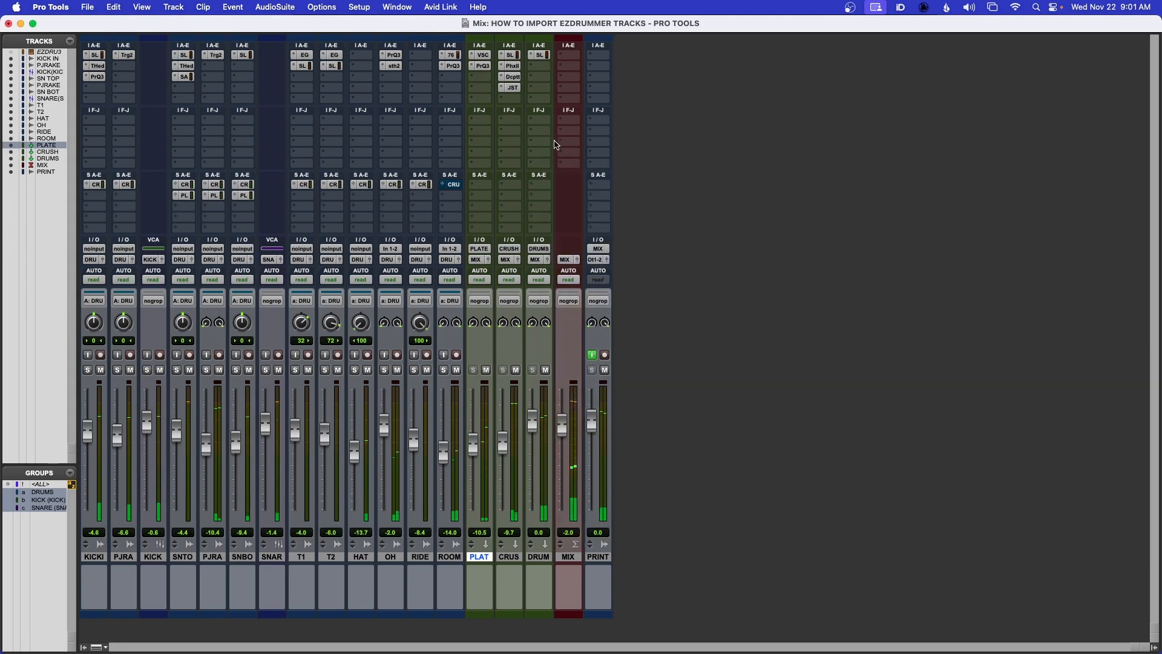
left_click(571, 60)
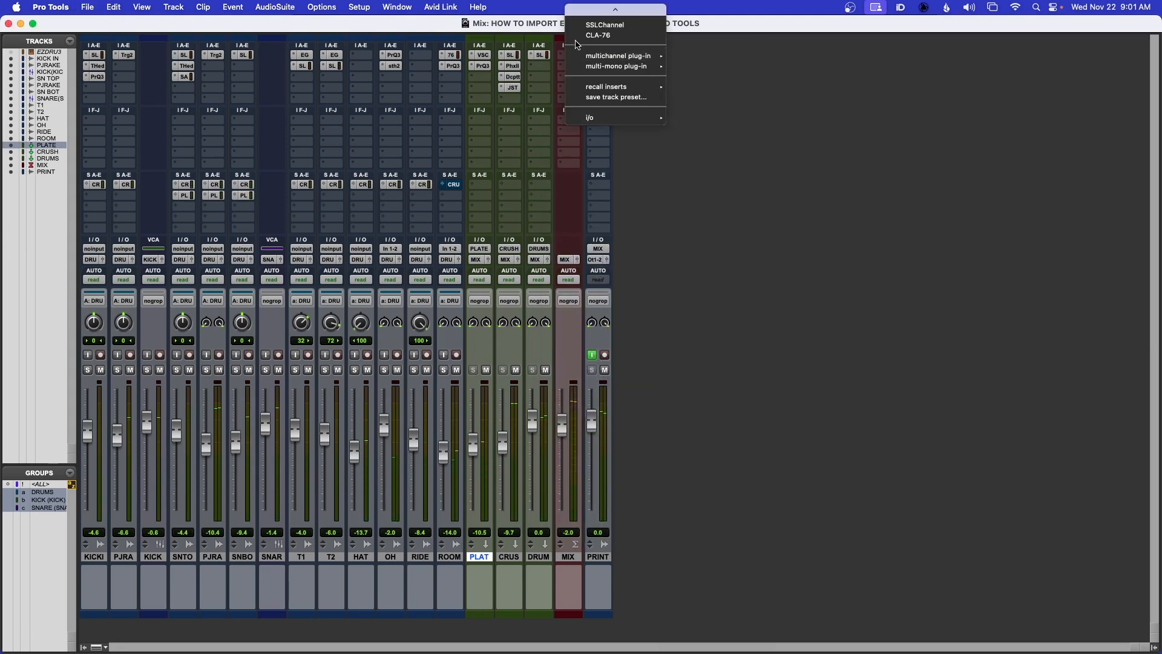
left_click(591, 35)
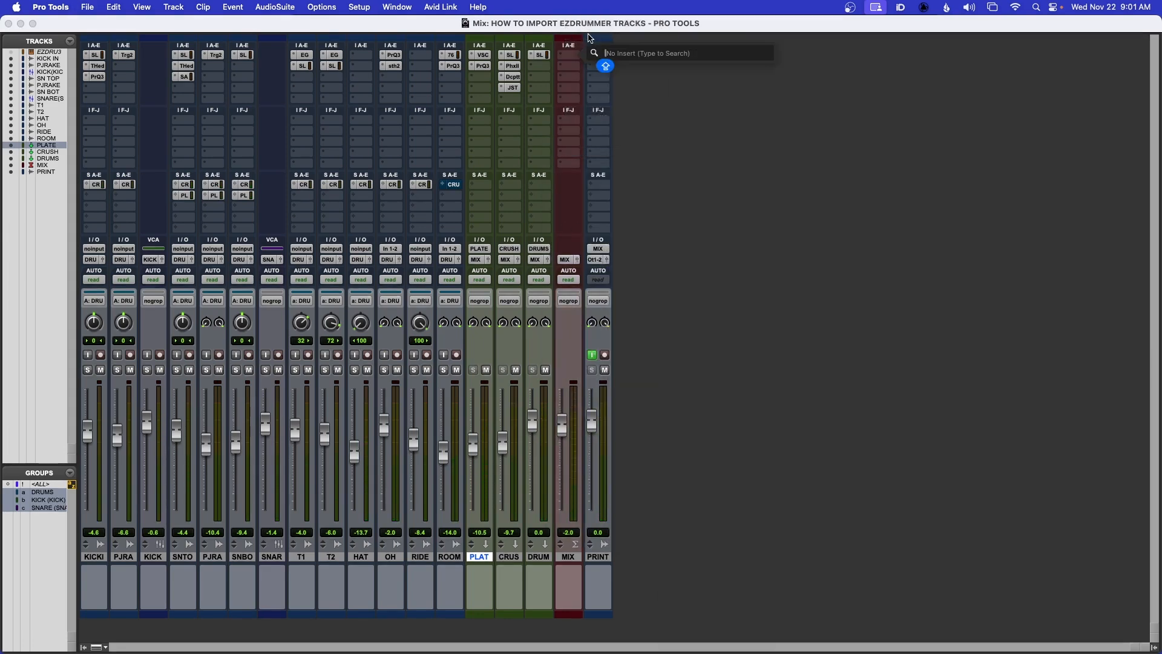
type("CLA Mi")
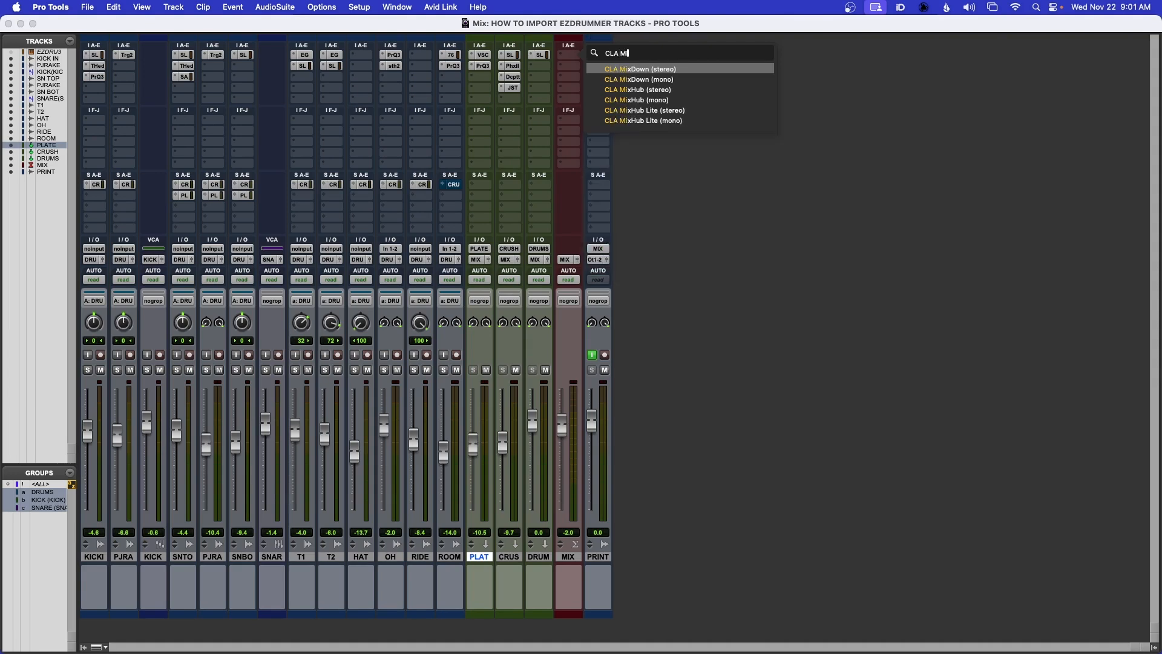
left_click(640, 70)
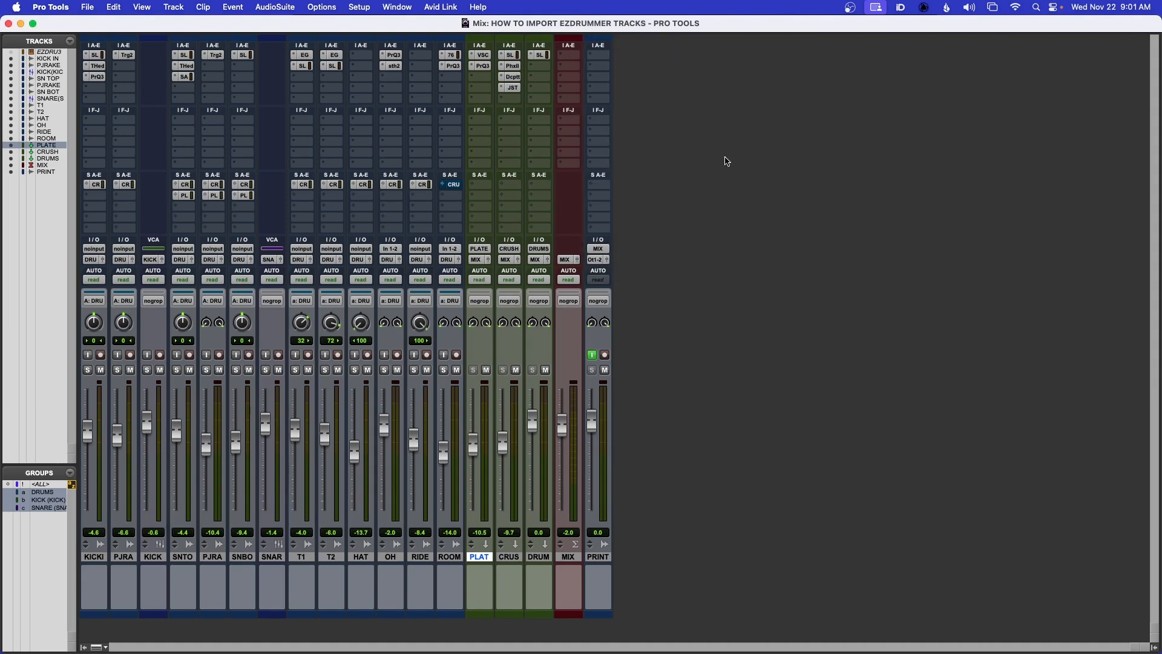
left_click_drag(770, 137, 858, 123)
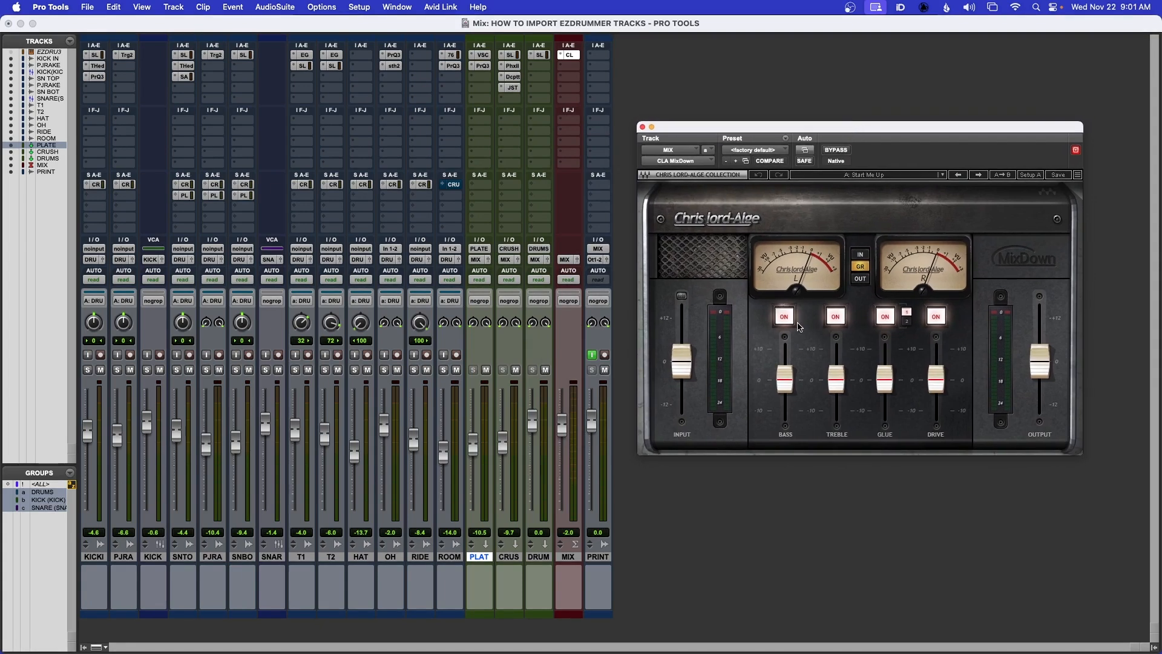
- Switch off CLA MixDown's Bass and Treble sections and lower its Glue fader slightly during playback, checking against bypass
left_click(837, 317)
key("space")
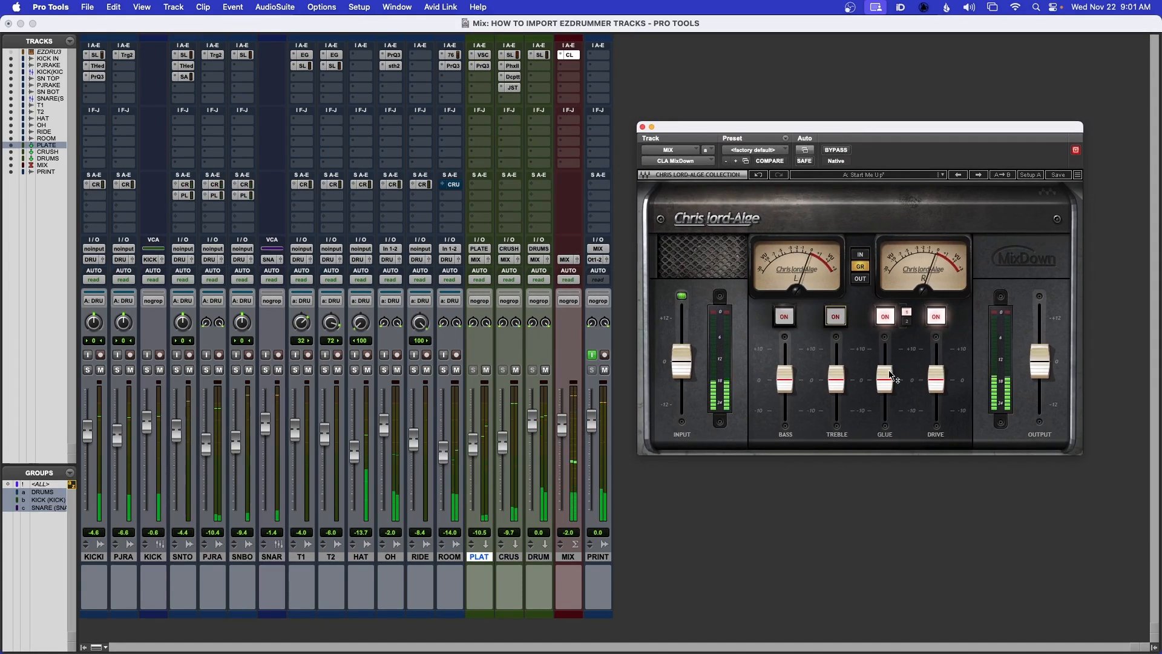
left_click_drag(885, 377, 885, 384)
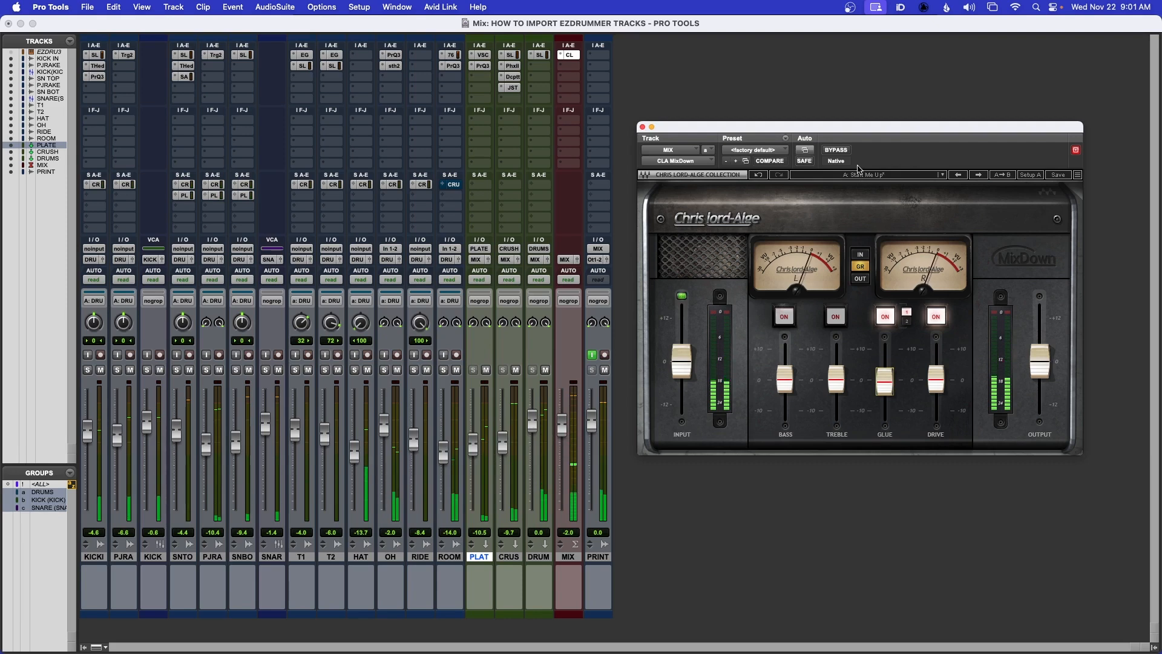
left_click(837, 150)
left_click(841, 151)
left_click_drag(936, 379, 885, 382)
- Compare the playing mix with CLA MixDown bypassed and active
left_click(832, 152)
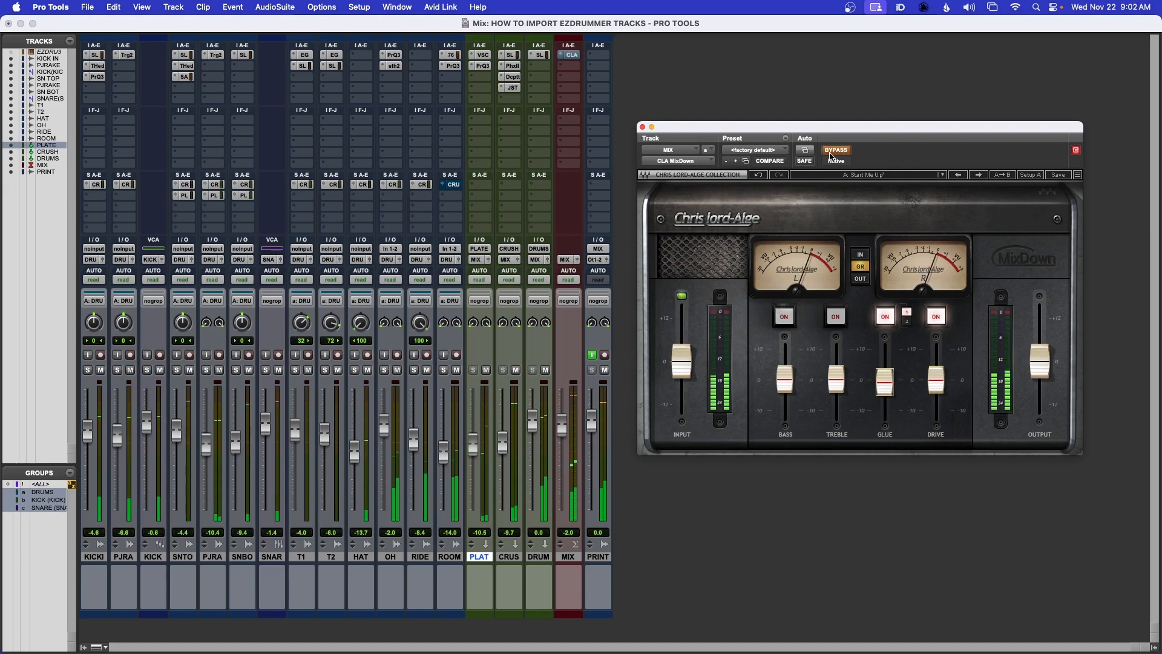
left_click(831, 152)
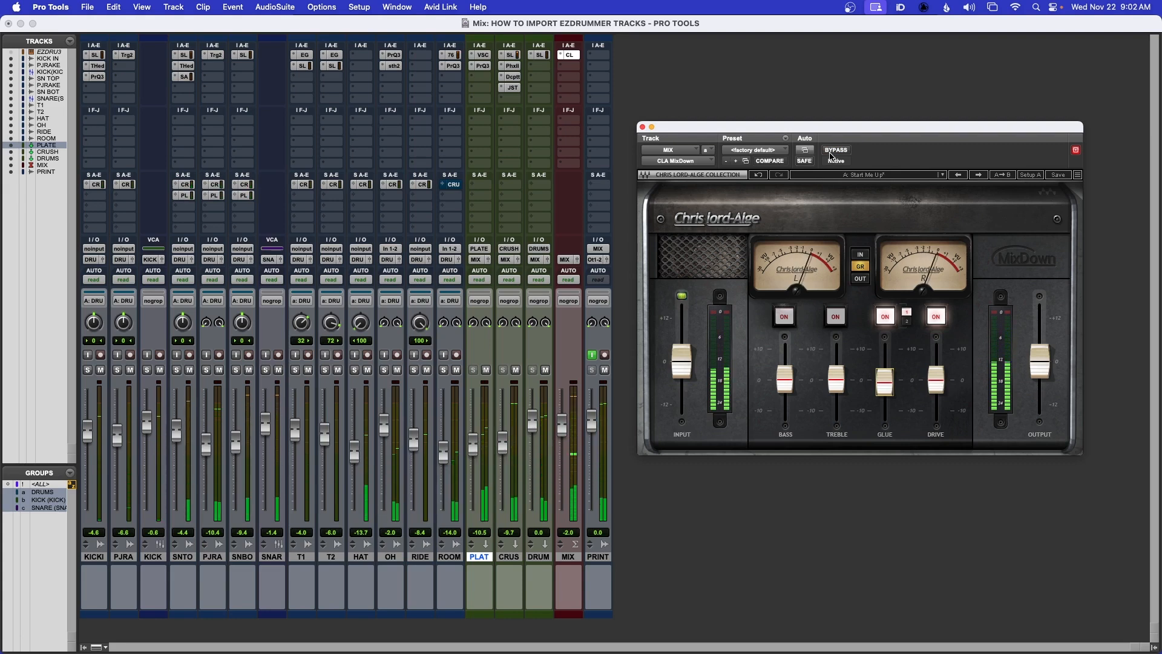
left_click(831, 152)
left_click(831, 153)
- Lower the Glue fader a little further, select the second Glue mode and compare the result with bypass
left_click_drag(888, 392, 938, 384)
left_click(907, 321)
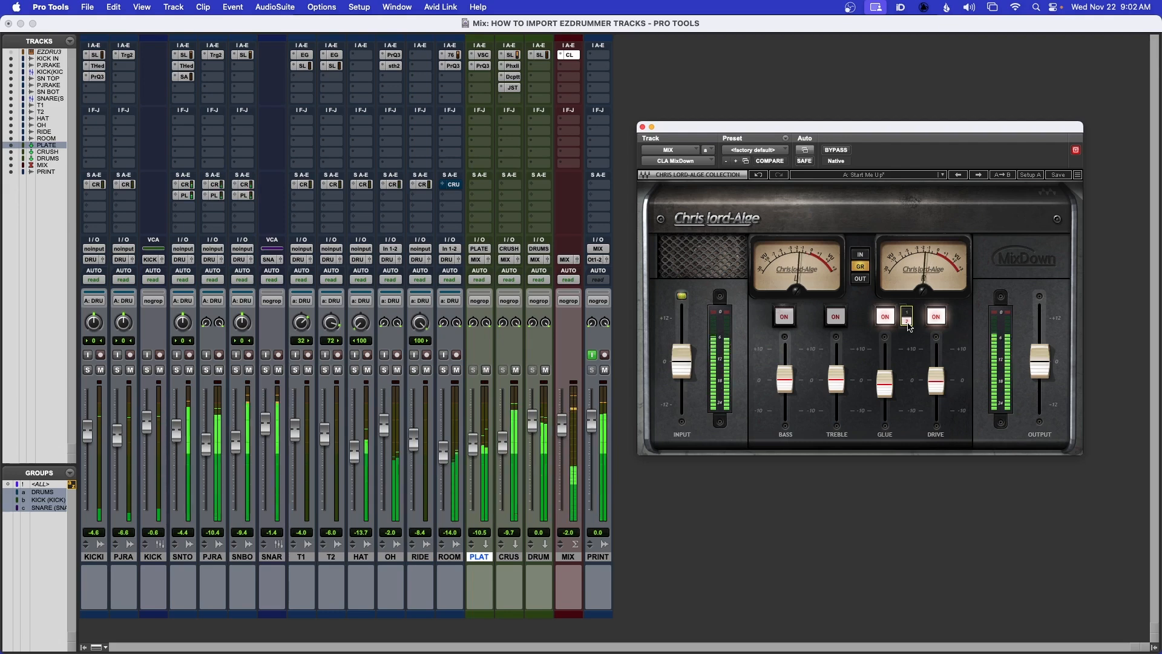
left_click(841, 150)
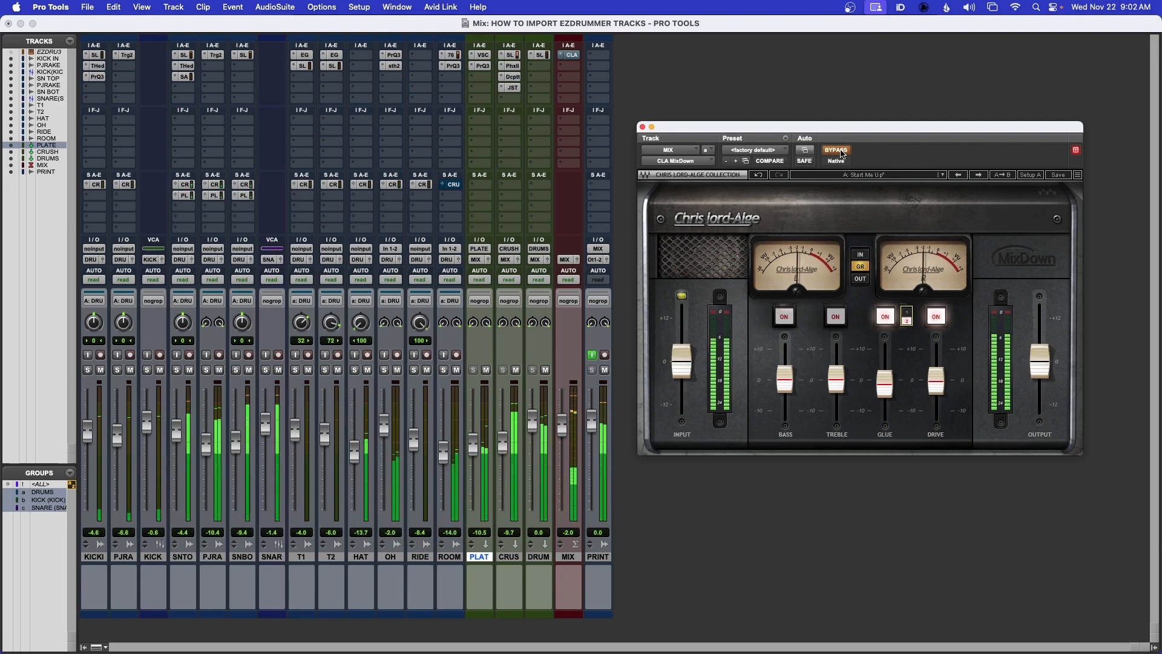
left_click(840, 151)
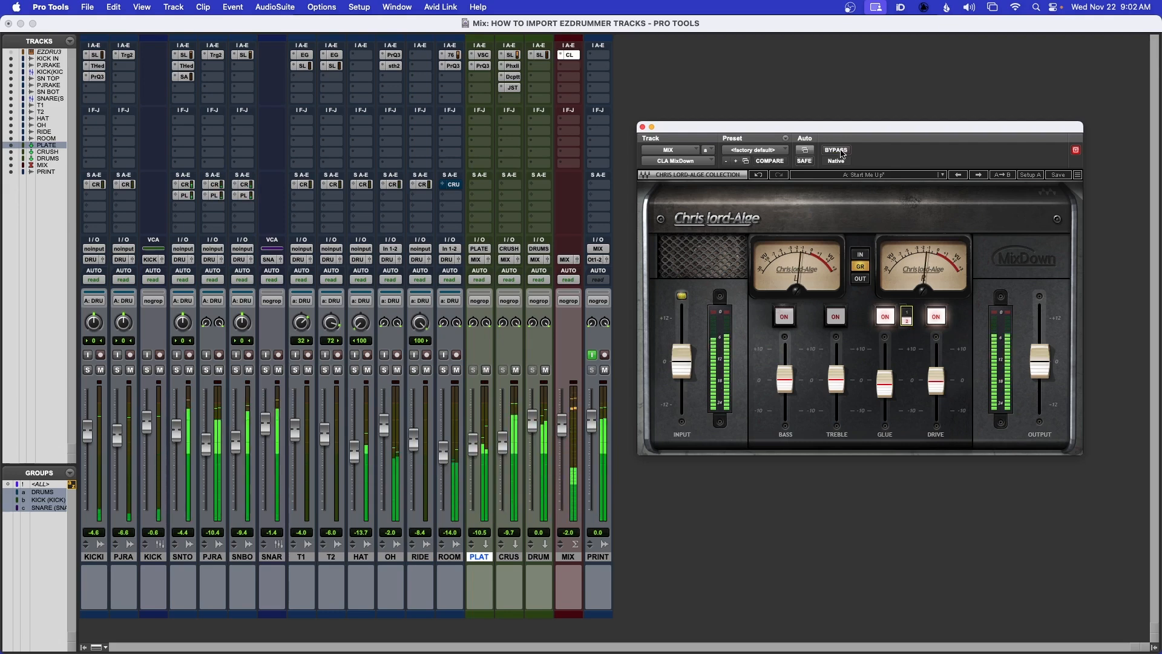
- Toggle between the two Glue modes, stop playback, keep the second mode and close CLA MixDown
left_click(911, 314)
key("space")
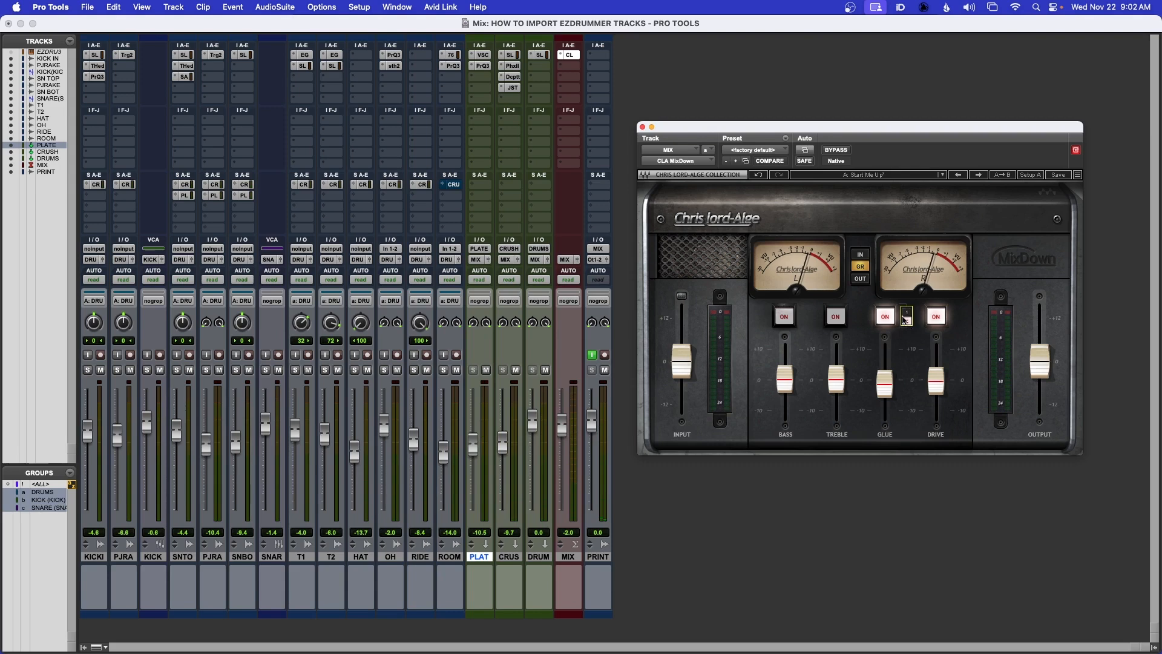
left_click(906, 316)
left_click(907, 320)
left_click(642, 128)
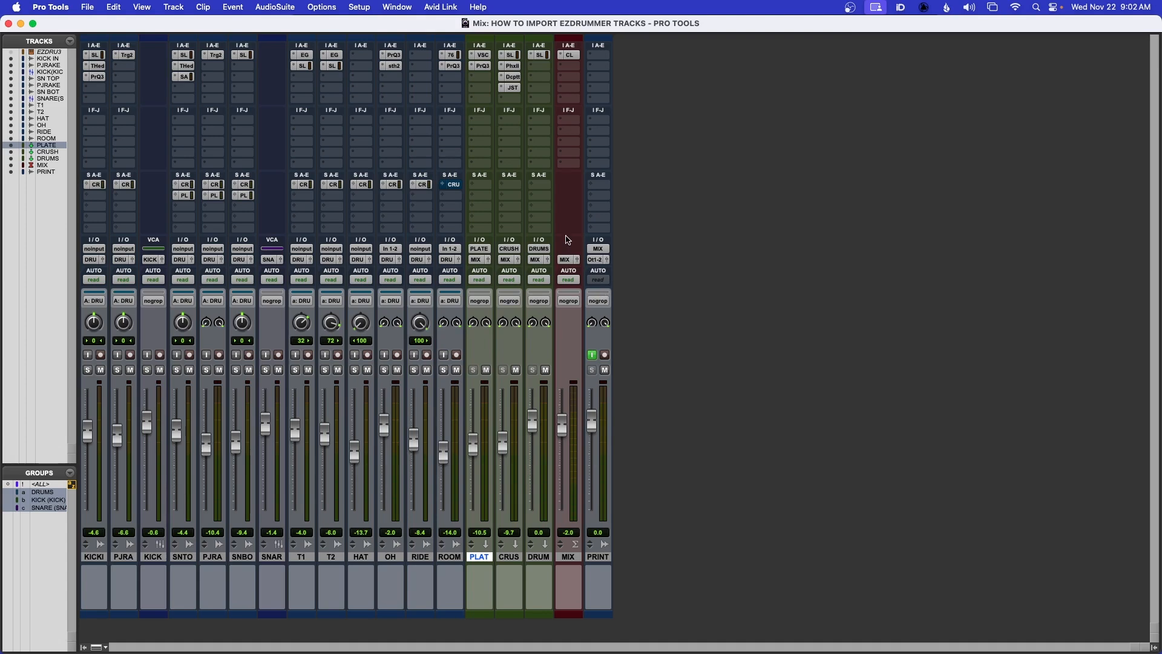
- Insert a stereo PuigTec EQP1A on the DRUMS bus with its low frequency at 60 CPS and high frequency at 12 KCS
left_click(542, 72)
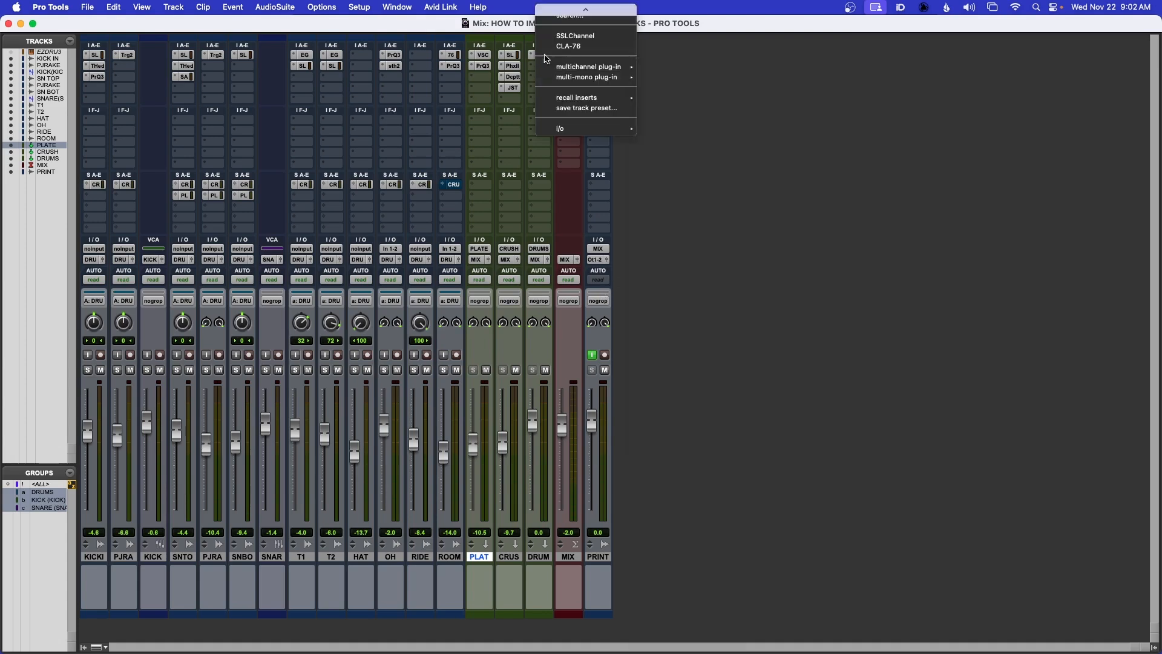
left_click(564, 40)
left_click(569, 65)
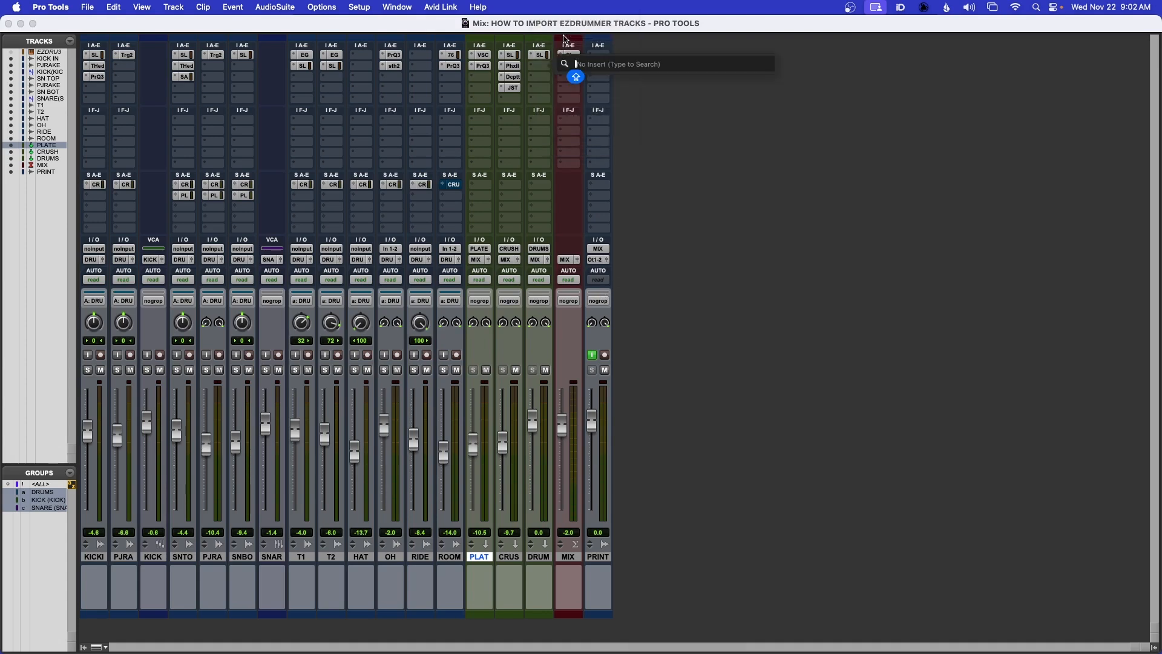
type("PU")
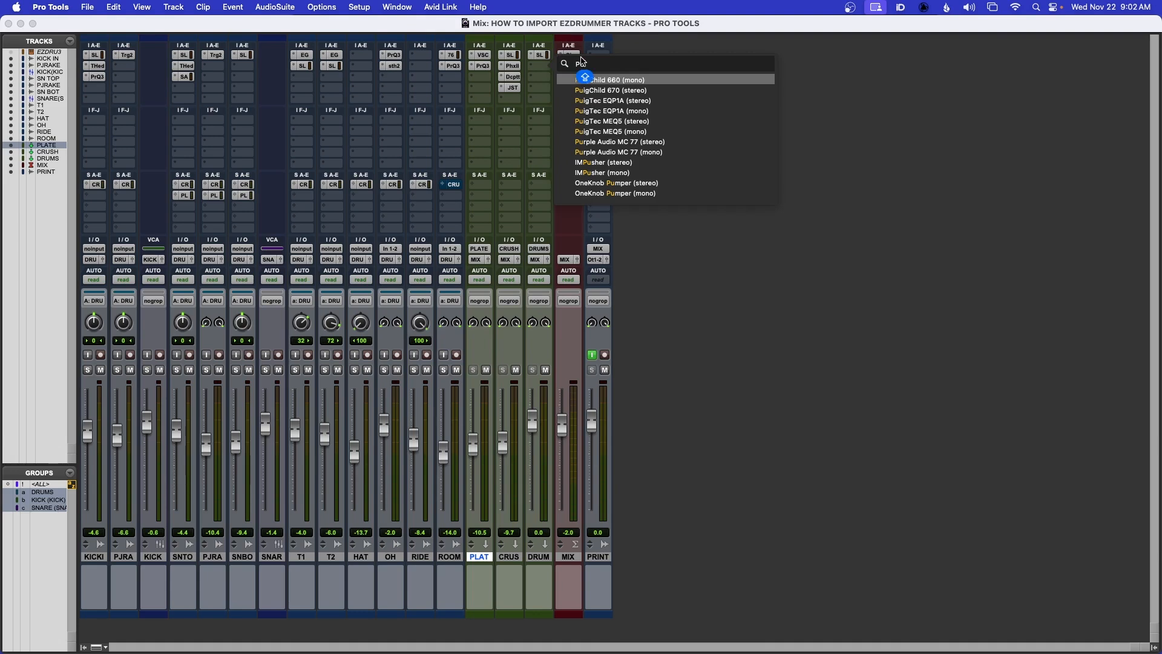
left_click(605, 101)
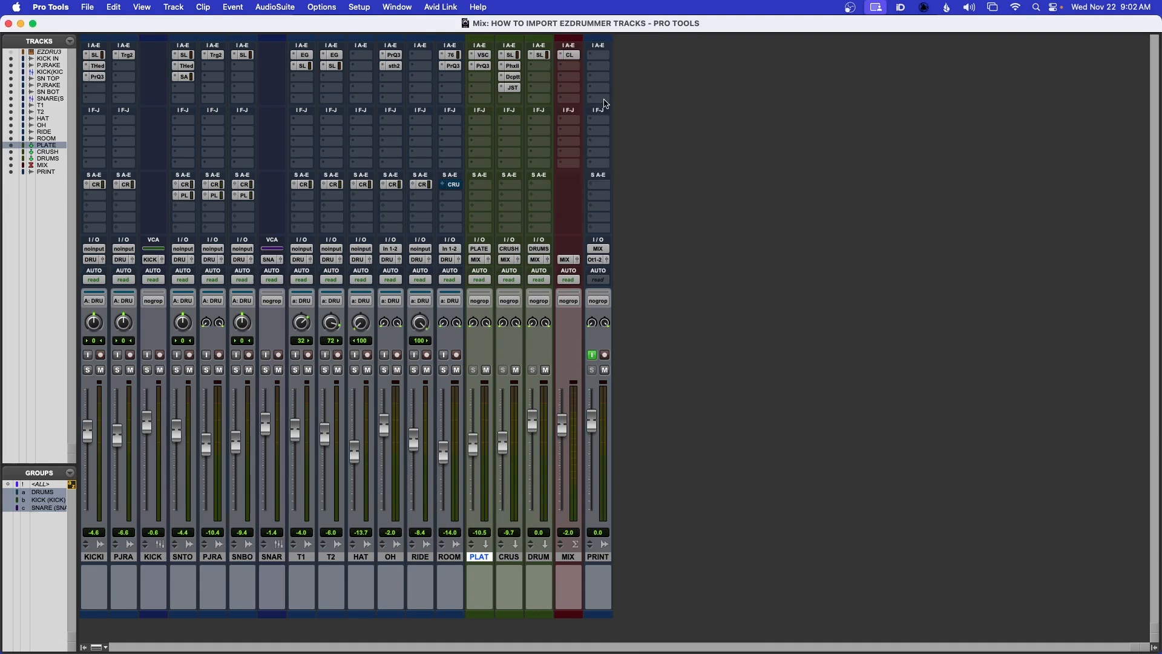
left_click_drag(724, 131, 574, 258)
left_click_drag(607, 427, 607, 436)
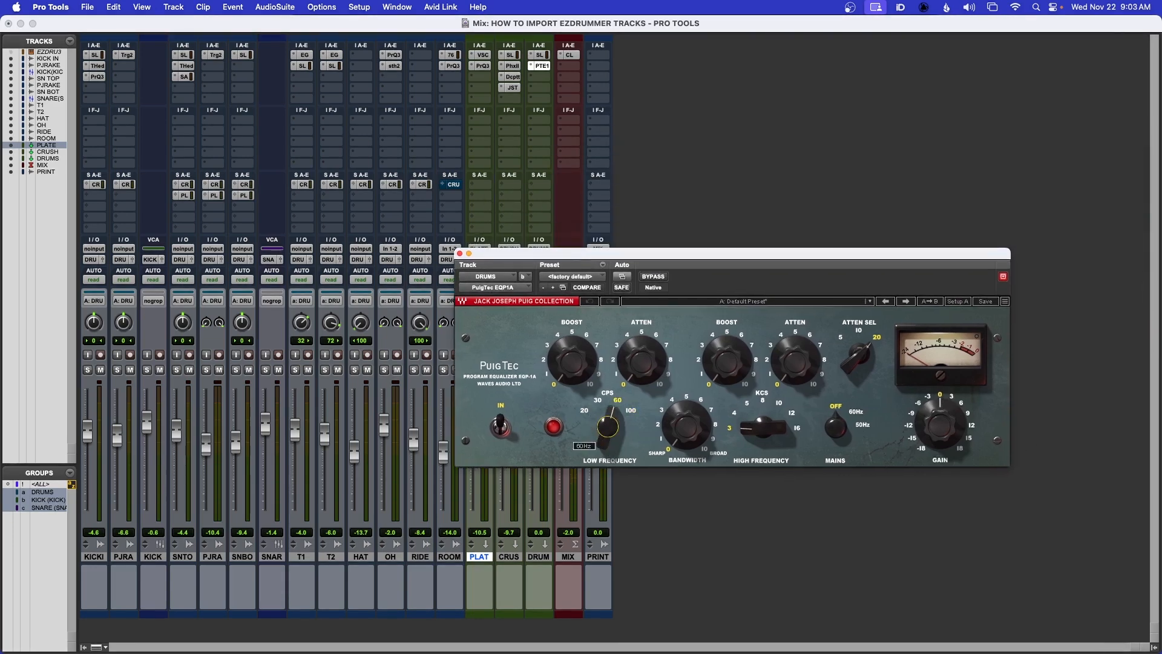
mouse_move(762, 427)
left_mouse_down()
mouse_move(763, 403)
mouse_move(762, 439)
left_mouse_up()
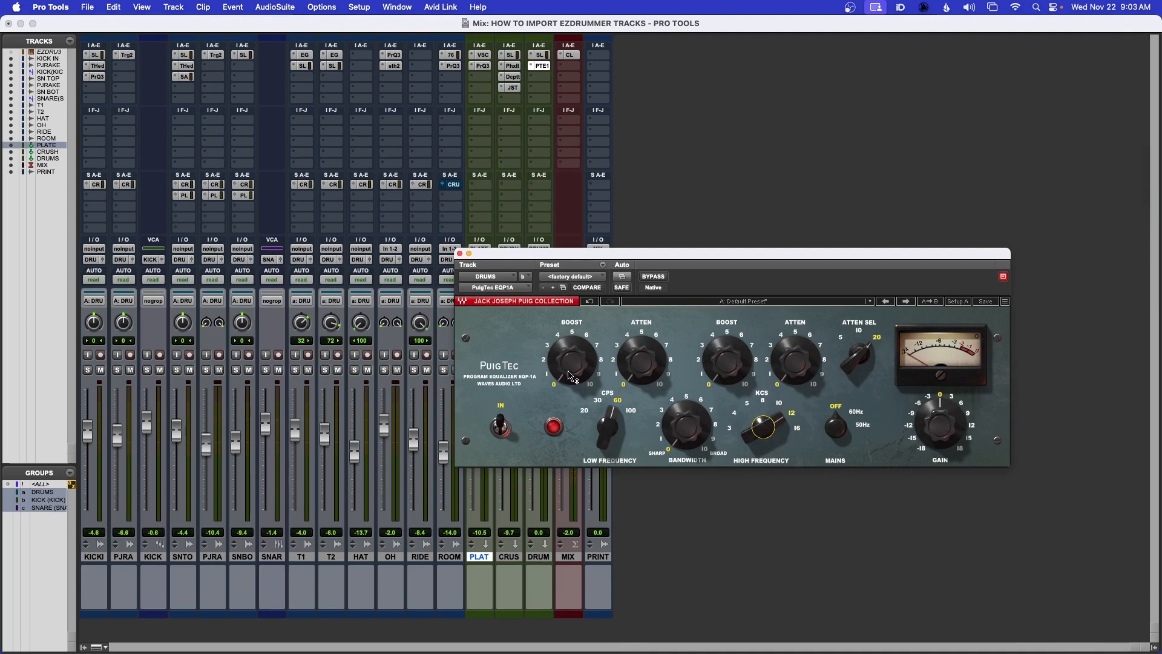
- Boost PuigTec's low and high frequencies slightly during playback, compare with bypass, and close the plug-in
left_click(653, 277)
key("space")
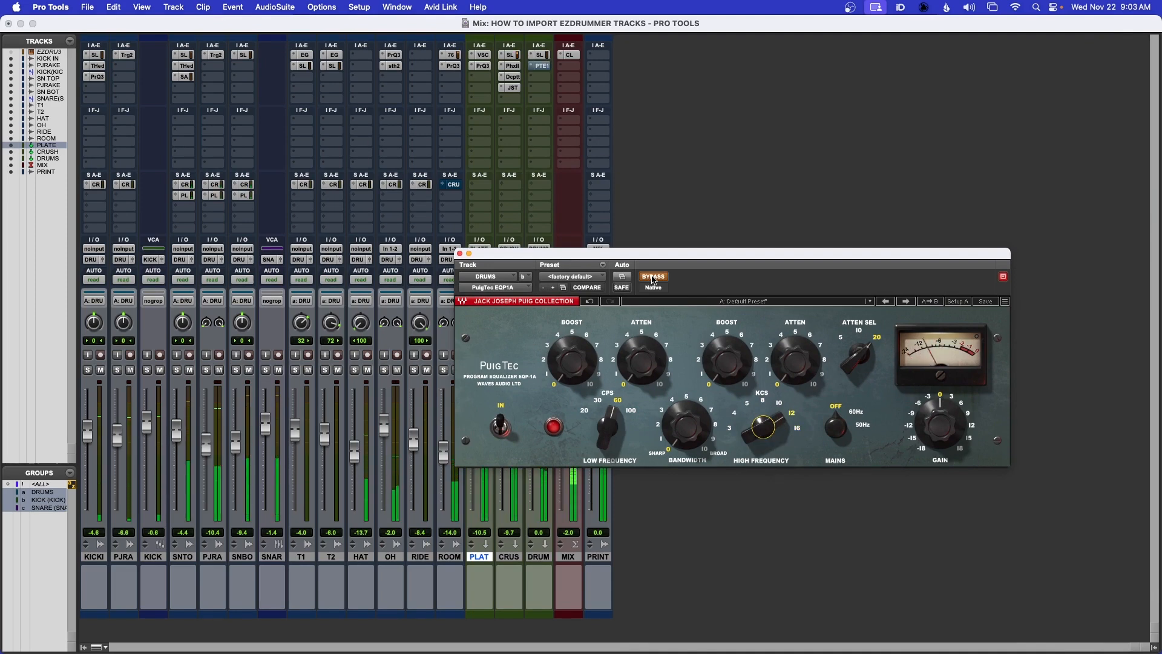
left_click(654, 277)
left_click_drag(572, 361, 572, 355)
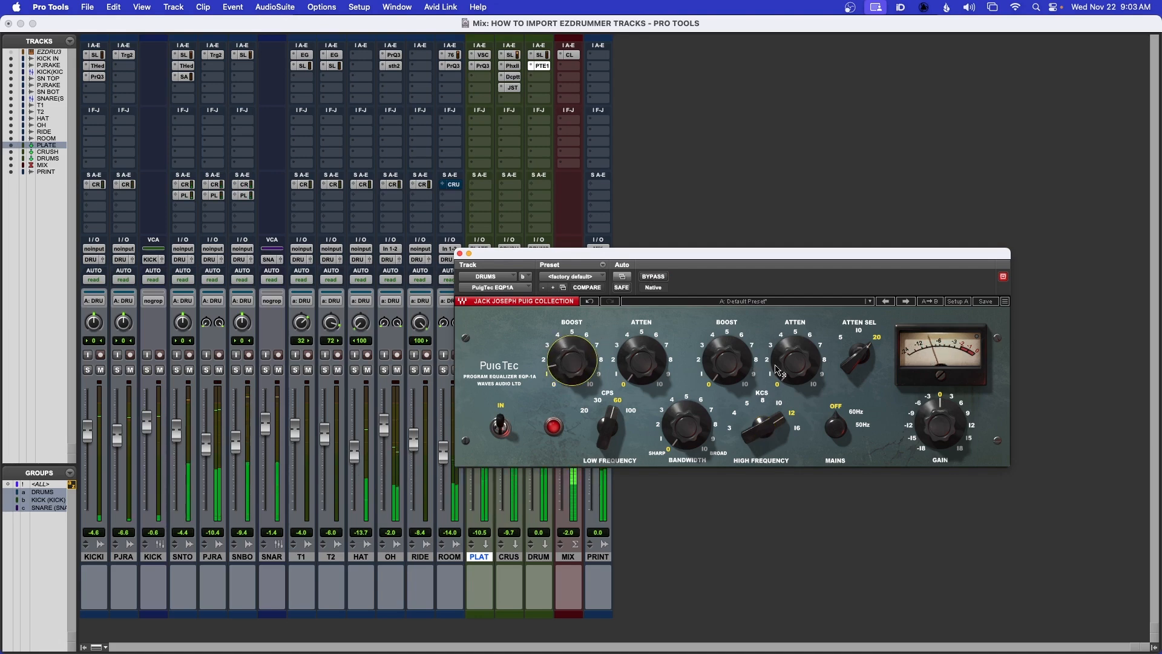
left_click_drag(732, 366, 732, 359)
left_click(648, 279)
left_click(646, 279)
left_click(460, 253)
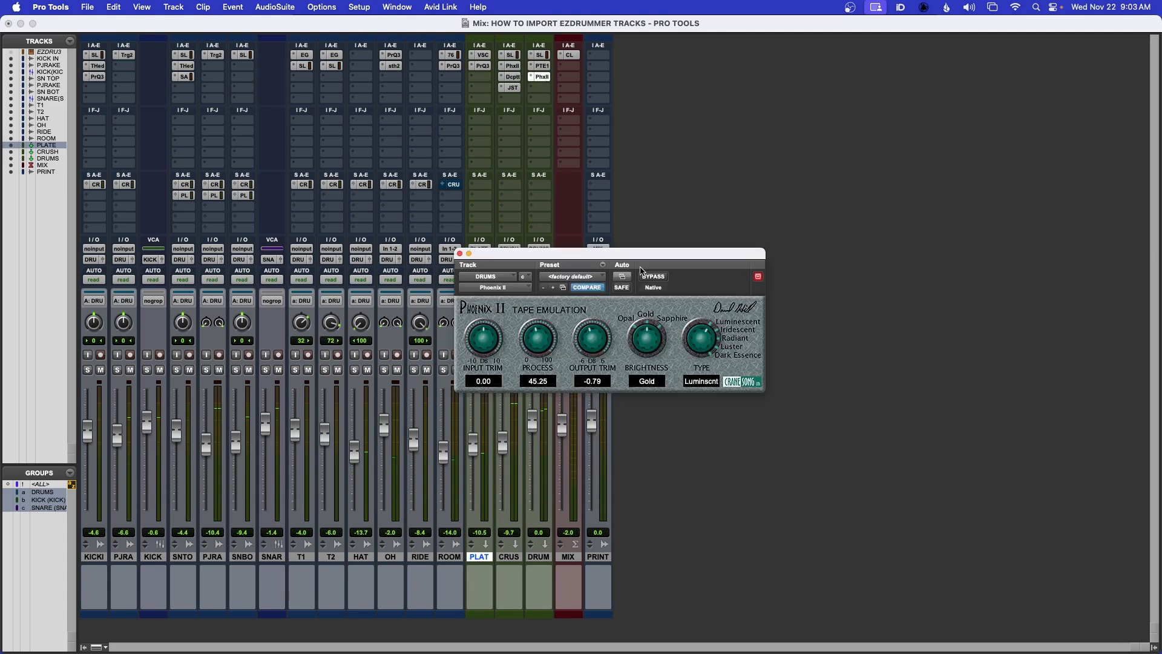
- Add Phoenix II to DRUMS with Process at 41.92 and Output Trim at -0.97, check it against bypass and close it
left_click_drag(611, 260, 795, 251)
left_click_drag(720, 330, 777, 335)
left_click(845, 267)
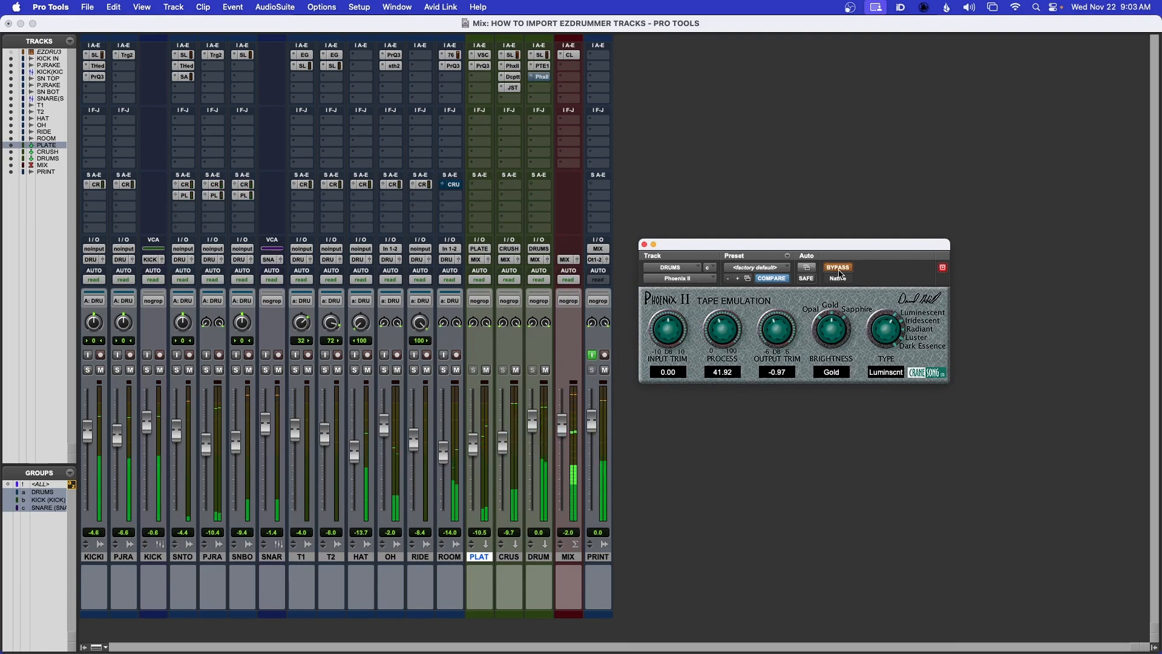
left_click(840, 268)
left_click_drag(658, 255, 700, 238)
left_click(685, 227)
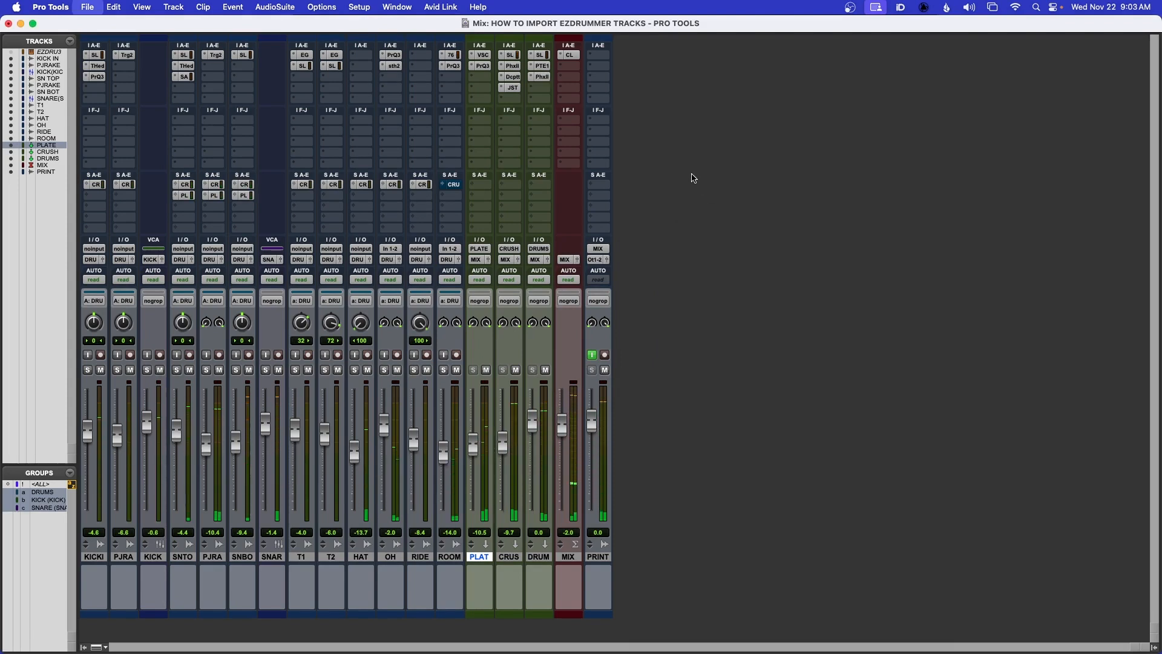
- Copy JST Clip from CRUSH to the fourth DRUMS insert and raise its clip amount, comparing with bypass during playback
left_click_drag(513, 90, 541, 90)
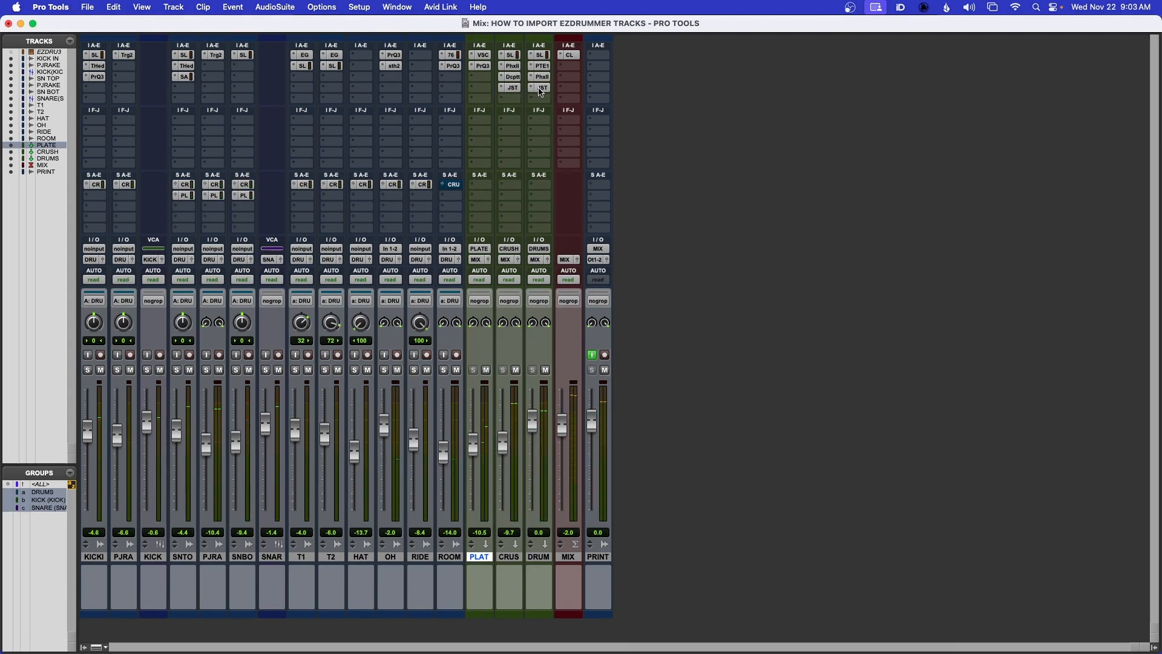
left_click(542, 91)
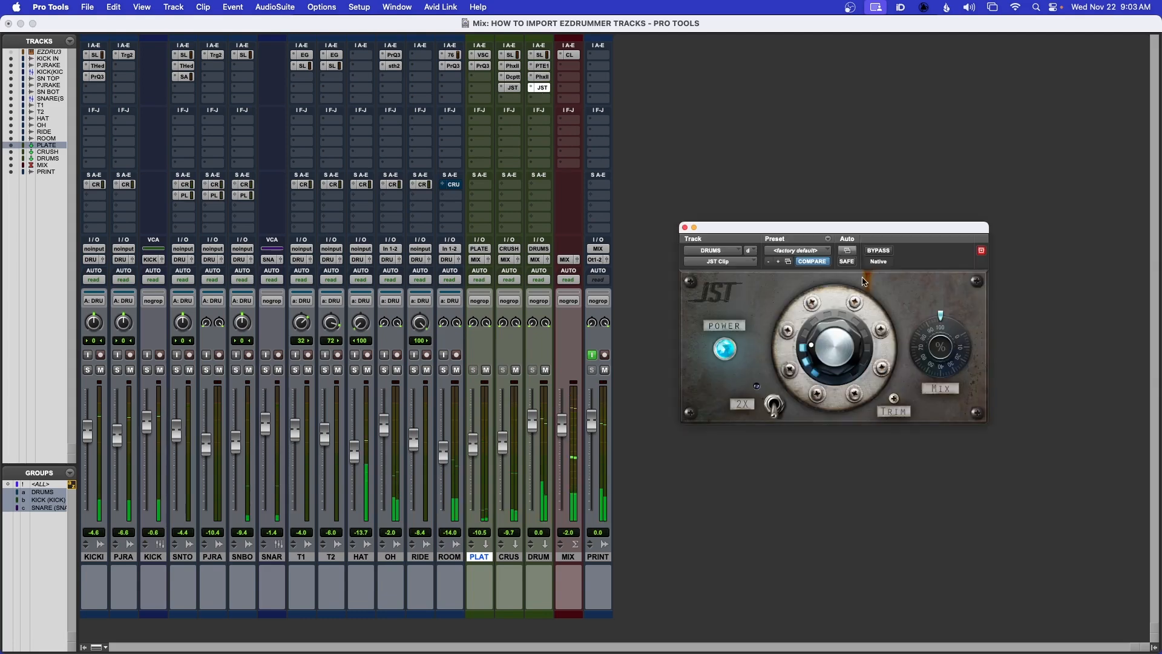
left_click(879, 251)
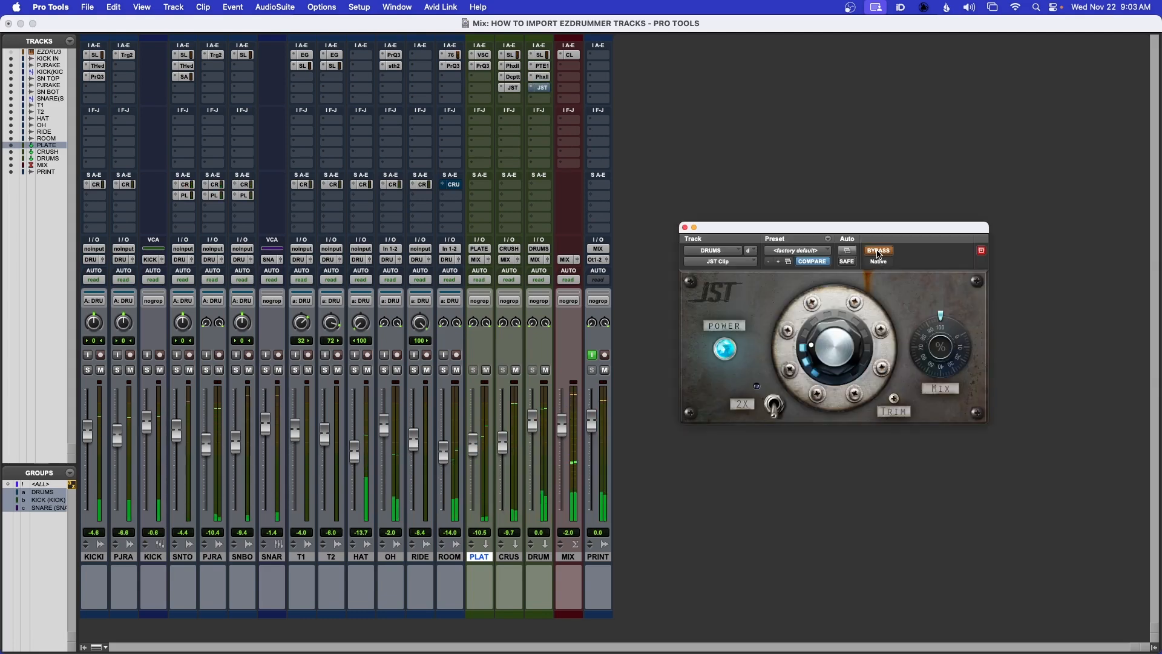
left_click(878, 251)
left_click(879, 251)
left_click(879, 251)
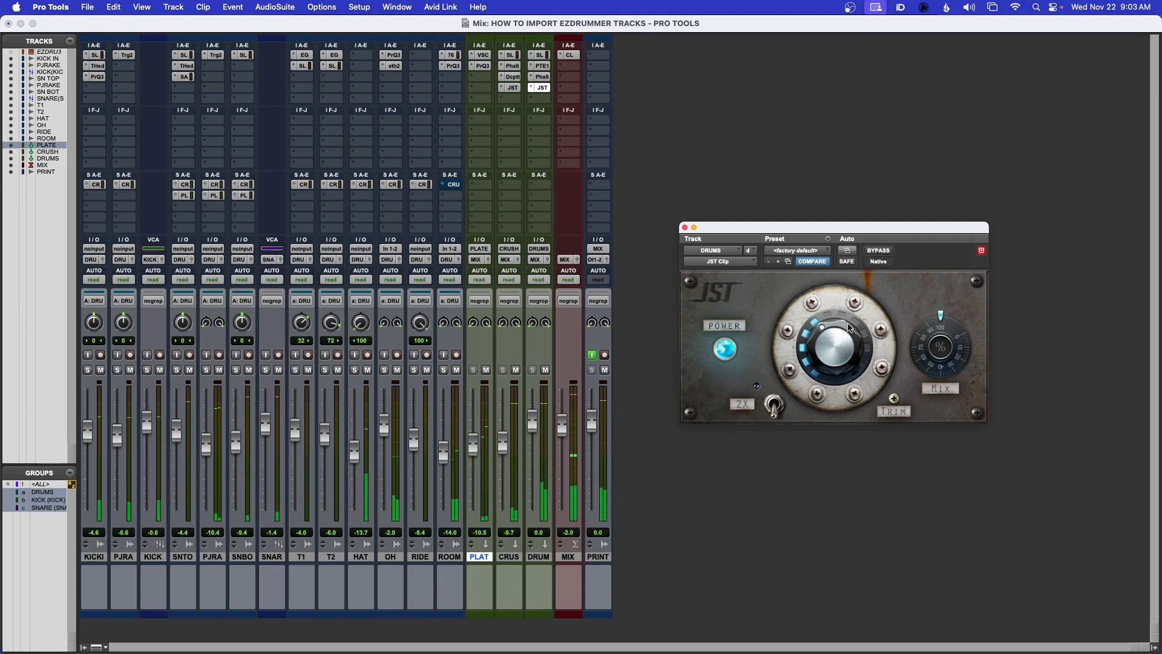
left_click(879, 252)
left_click(879, 251)
- Lower the Glue fader of CLA MixDown on the MIX track a little further and close the plug-in
left_click(569, 55)
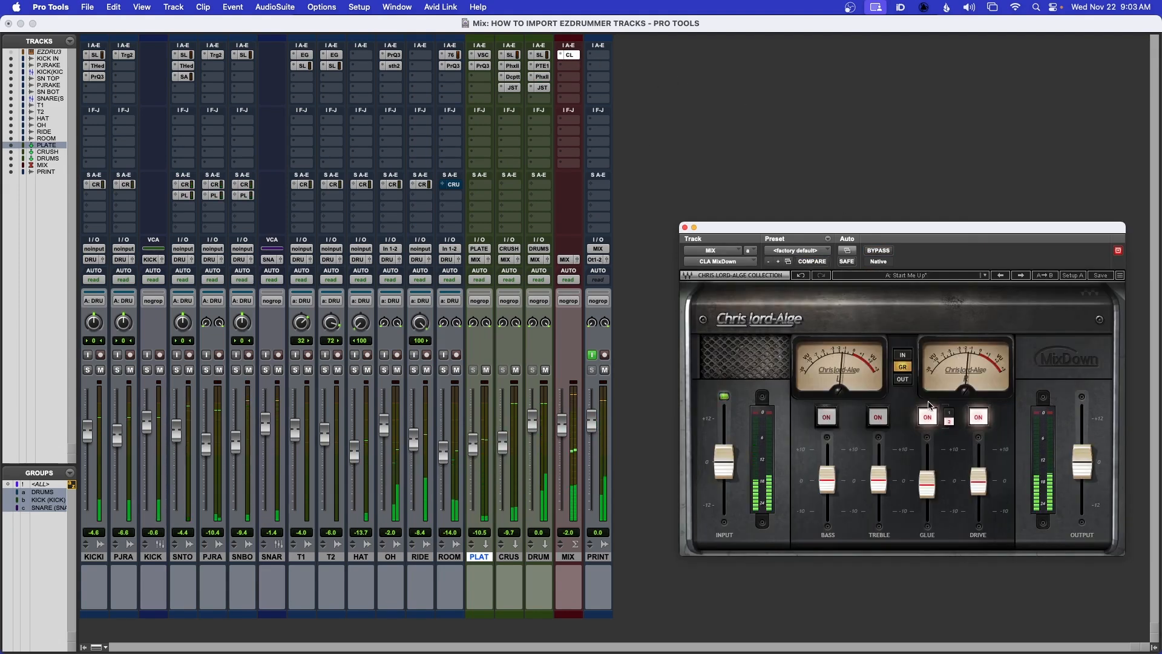
left_click_drag(926, 483, 929, 493)
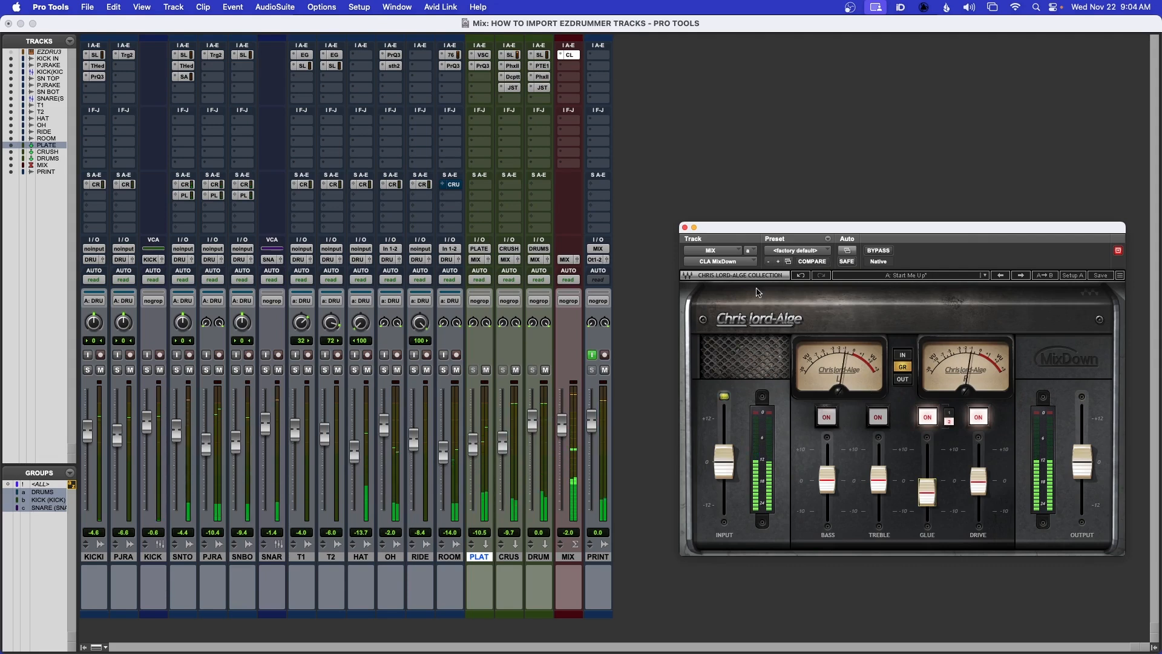
left_click(685, 228)
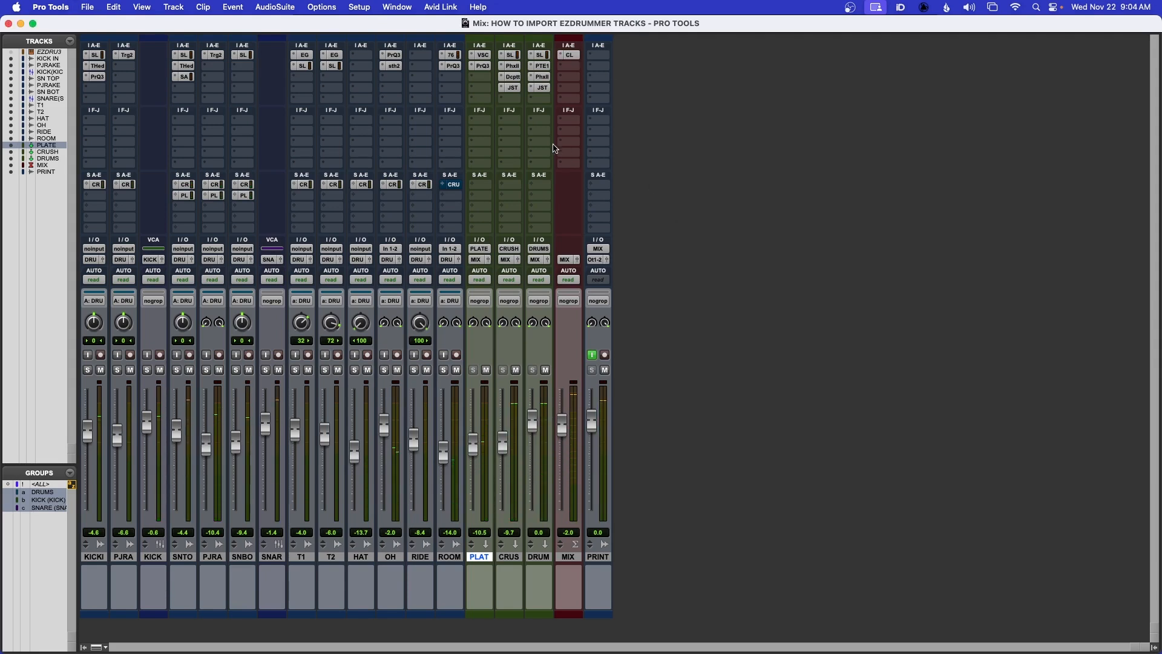
- Fine-tune the clip amount of JST Clip on DRUMS and close the plug-in
left_click(540, 88)
left_click_drag(834, 347, 833, 351)
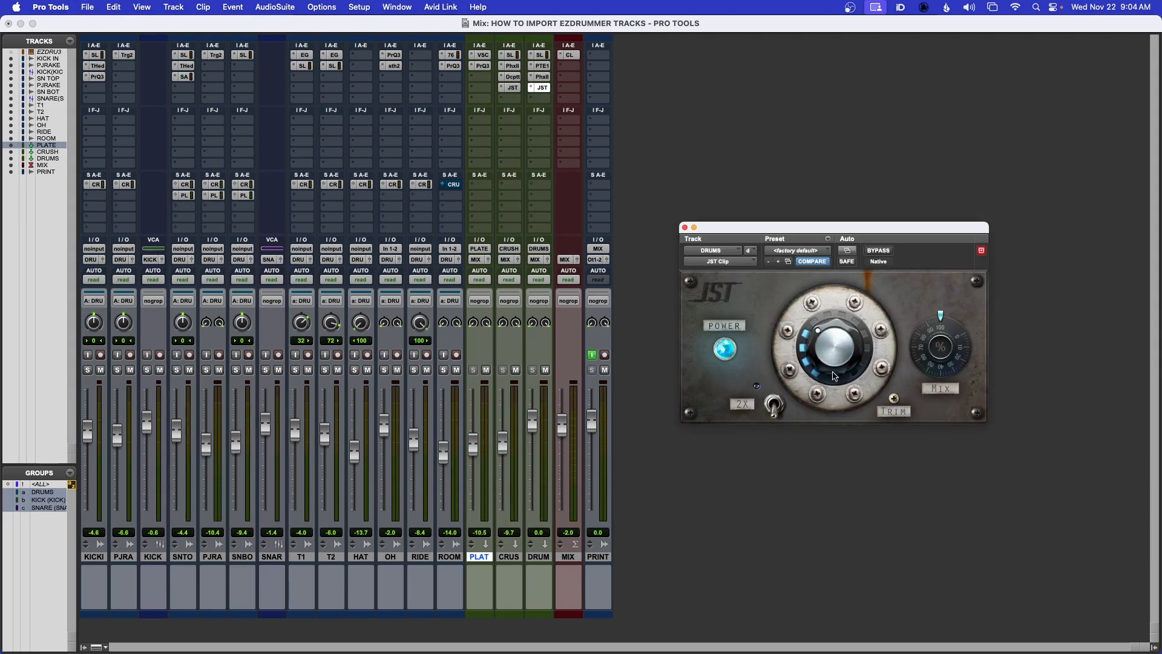
left_click_drag(848, 407, 846, 391)
left_click(685, 227)
- Compare the playing mix with CLA MixDown bypassed and active, leaving it active and closing it
left_click(573, 57)
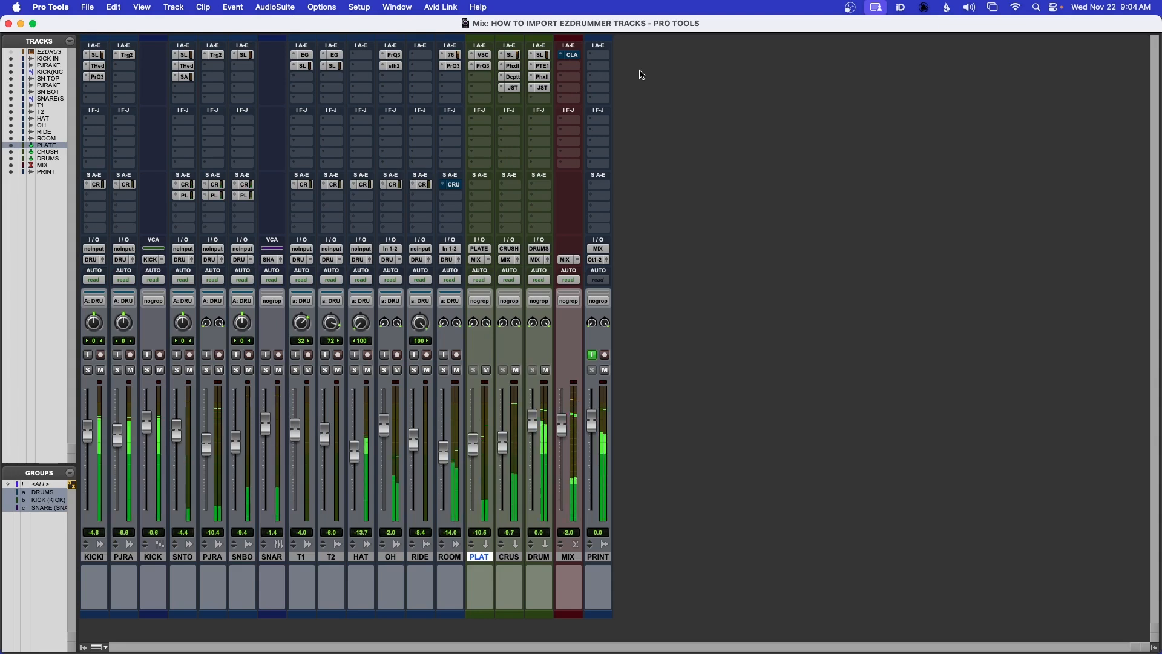
left_click(573, 55)
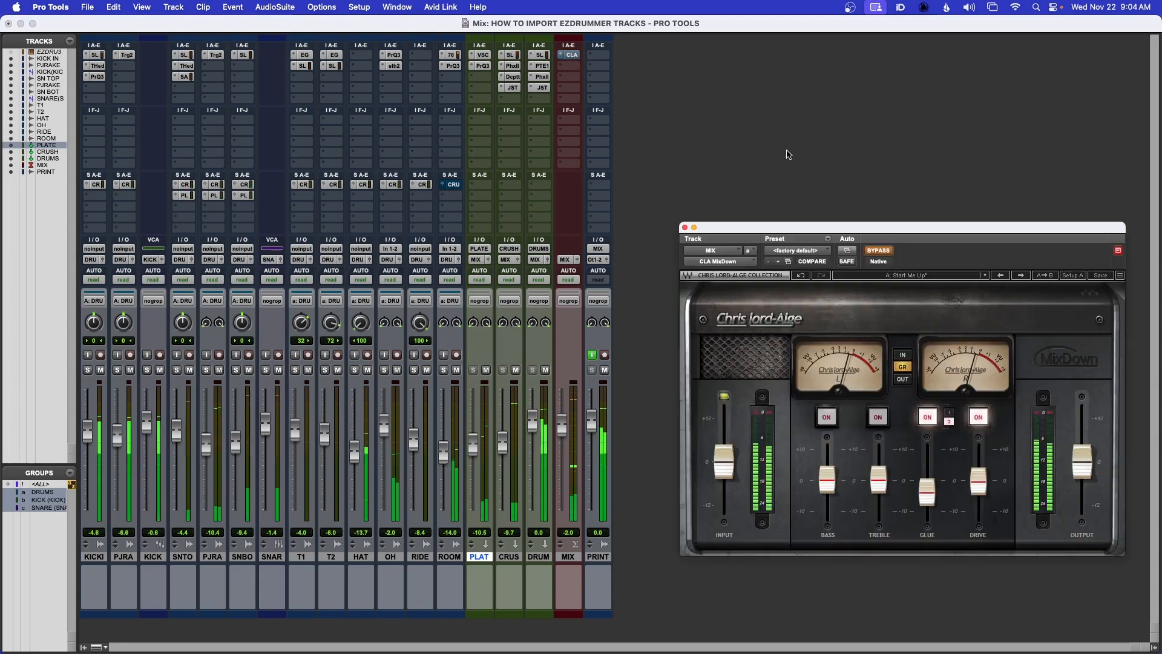
left_click(876, 250)
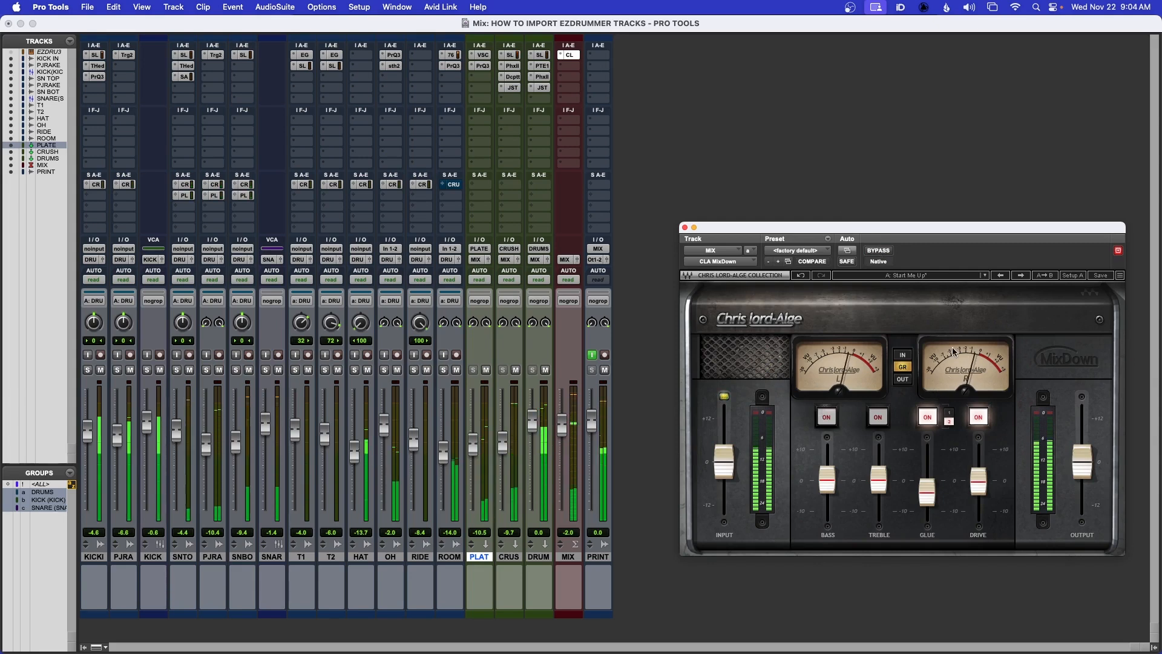
left_click(874, 251)
left_click(873, 252)
left_click(686, 228)
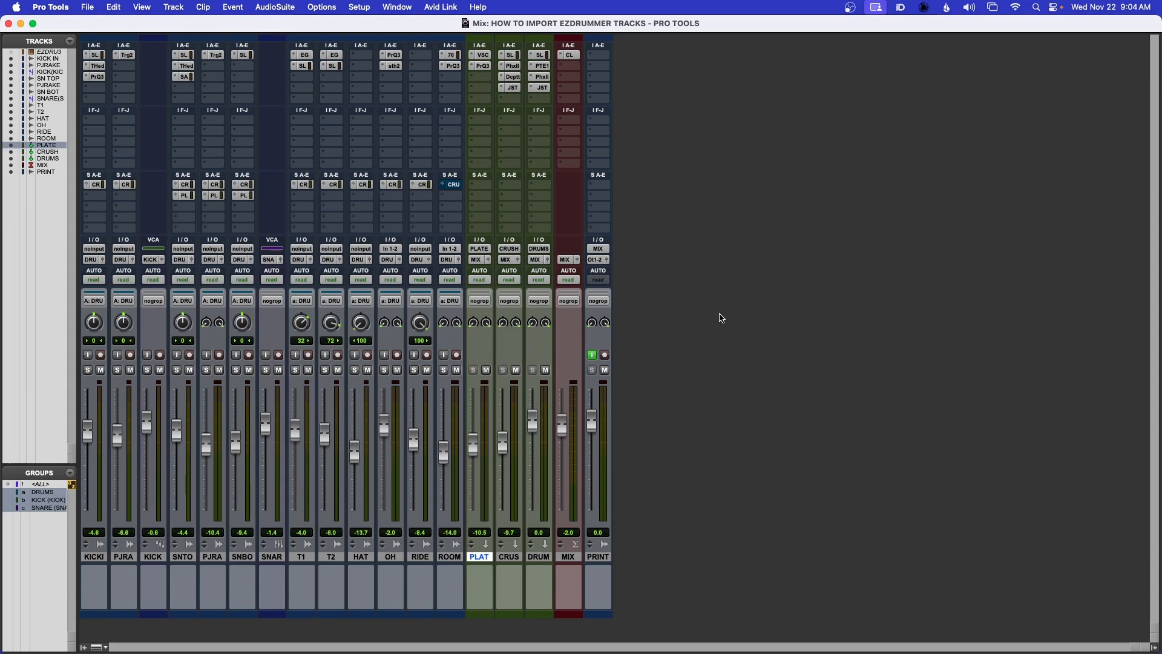
- Switch to the Edit window, show the full length of the clips and return to the session start
key("super+equal")
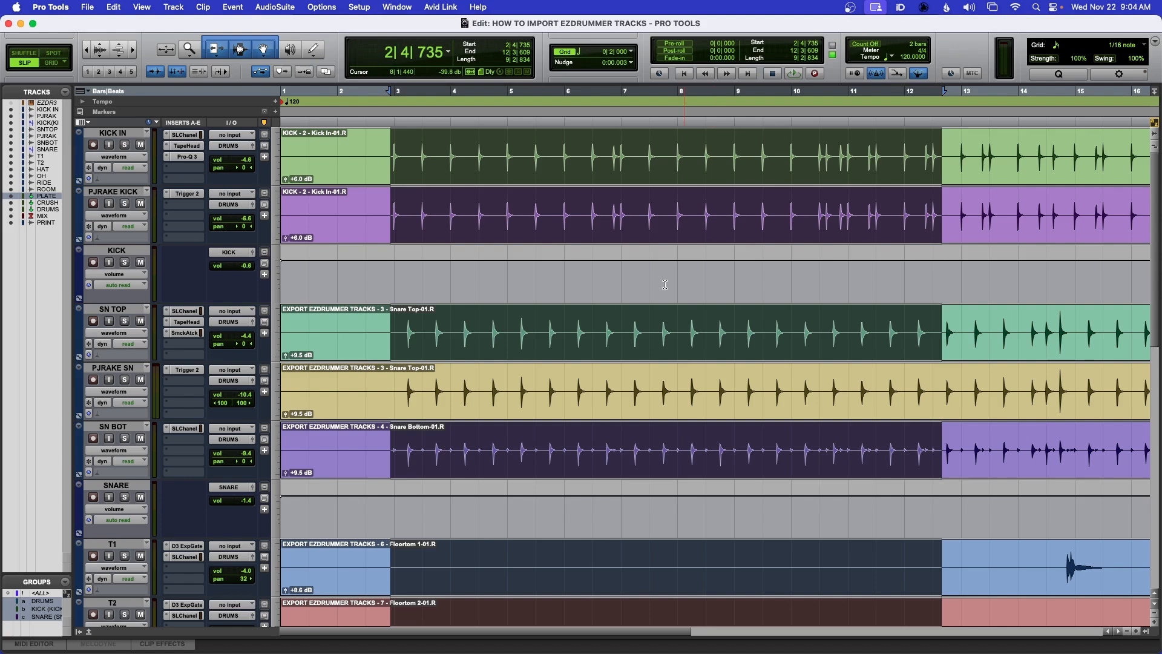
key("r")
key("r")
key("r")
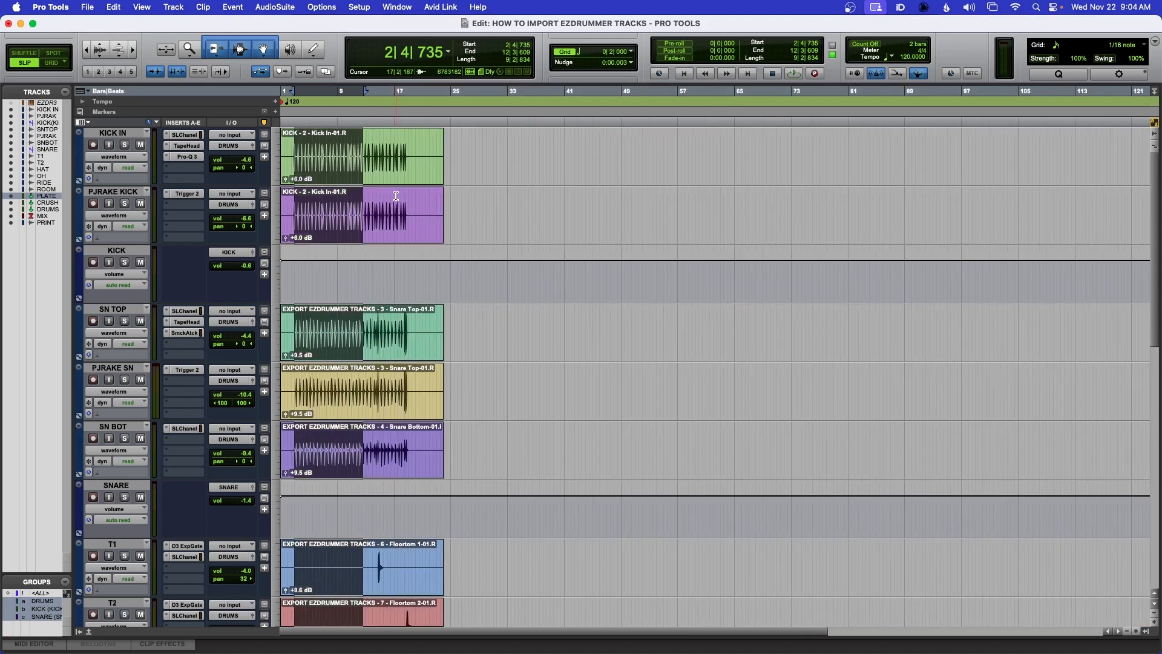
key("Return")
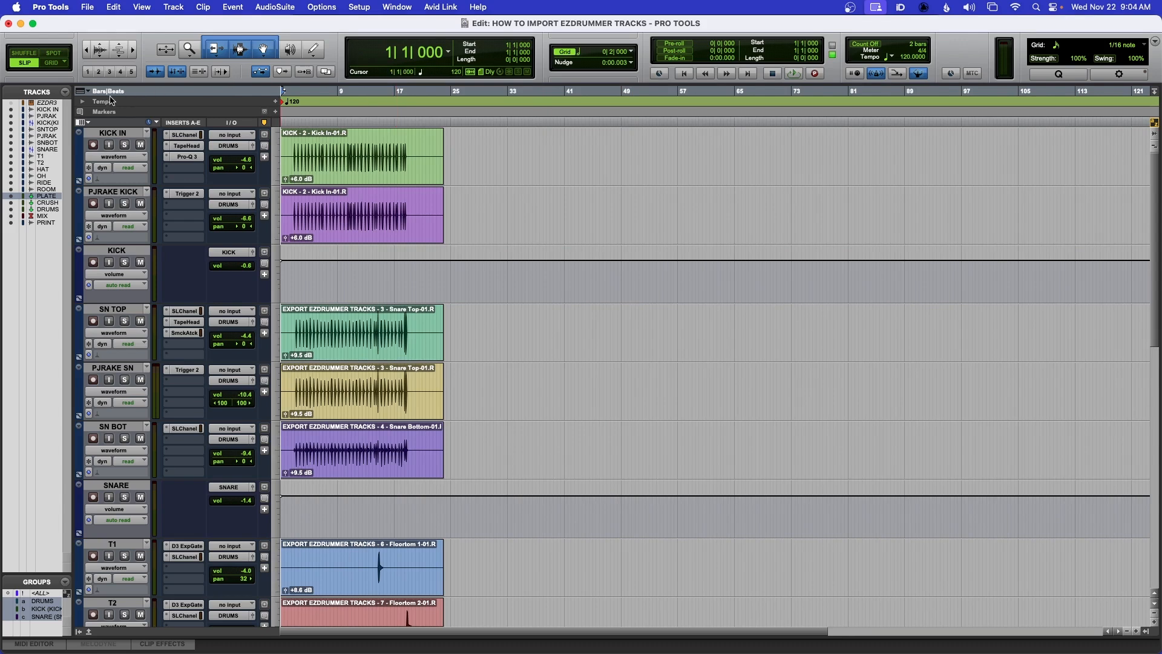
- Show the hidden EZDRUMMER 3 instrument track and make it active
left_click(11, 103)
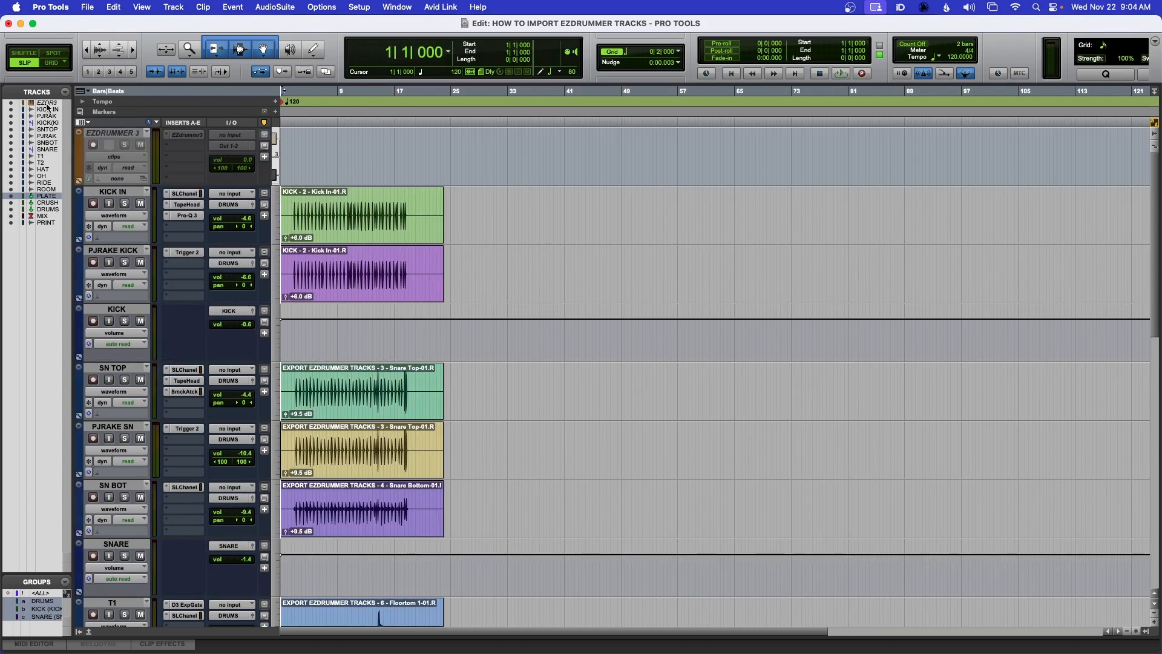
left_click(47, 104)
right_click(116, 134)
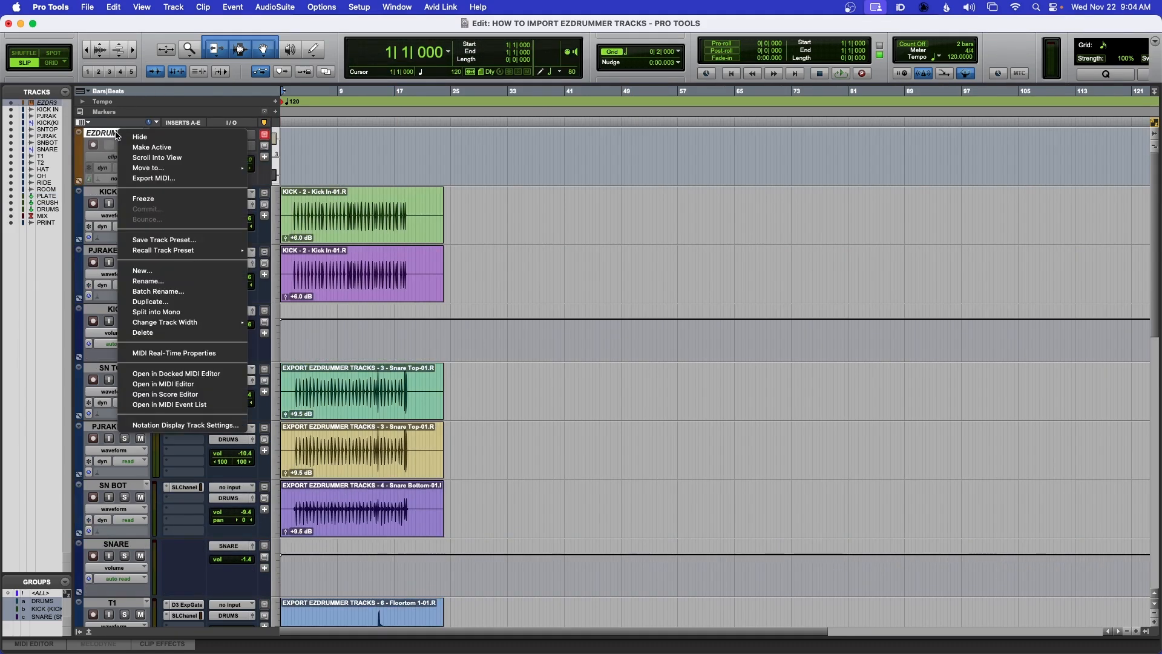
left_click(121, 148)
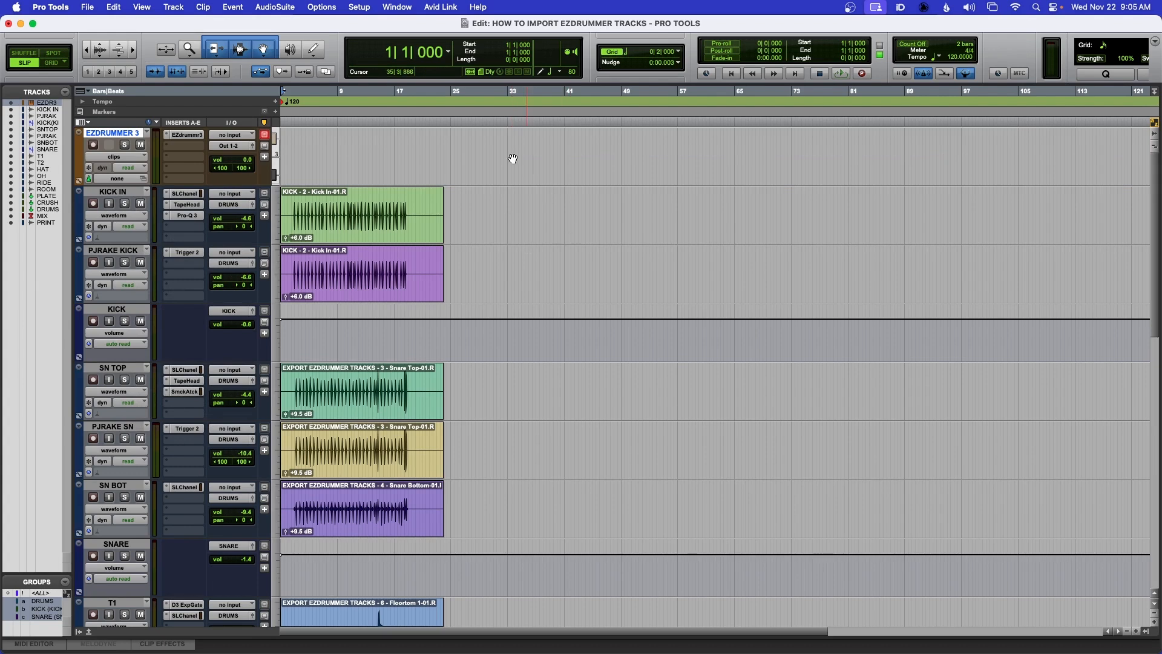
- Open the EZdrummer 3 plug-in on its track and briefly test playback from the session start
left_click(184, 134)
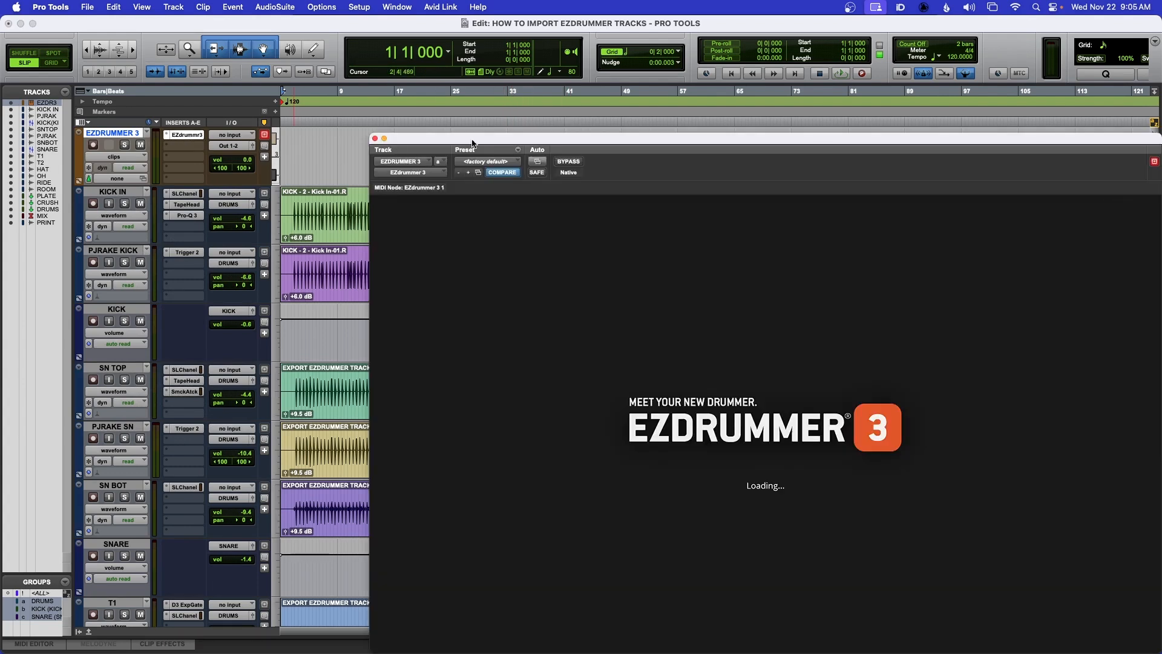
left_click_drag(549, 140, 516, 73)
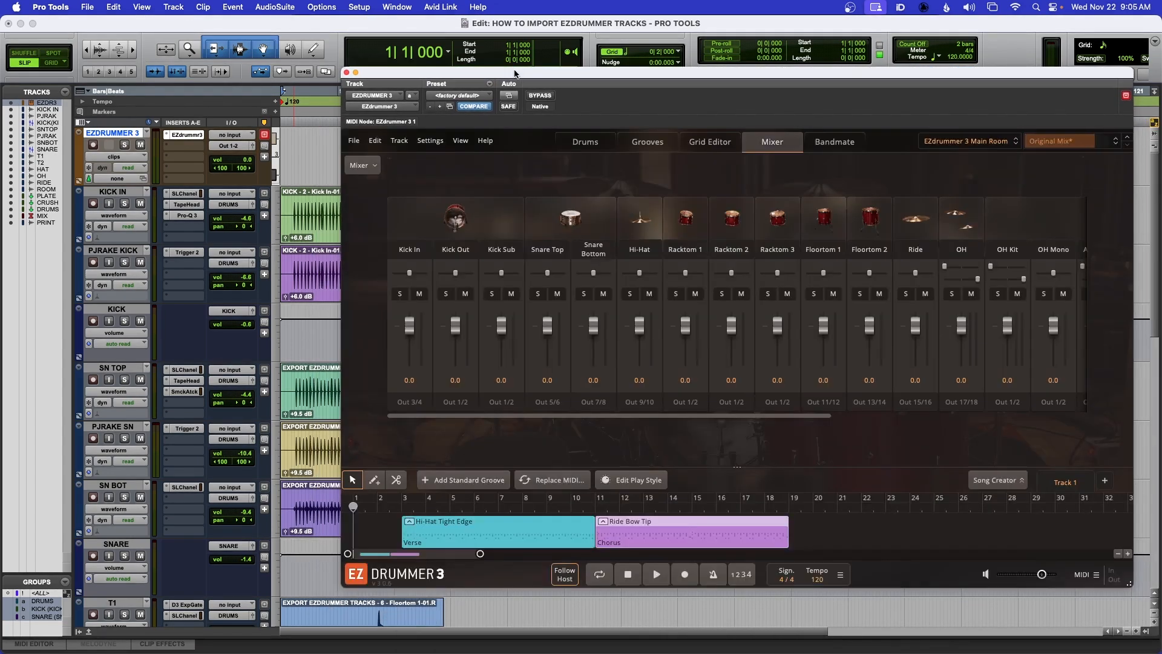
left_click(403, 506)
key("space")
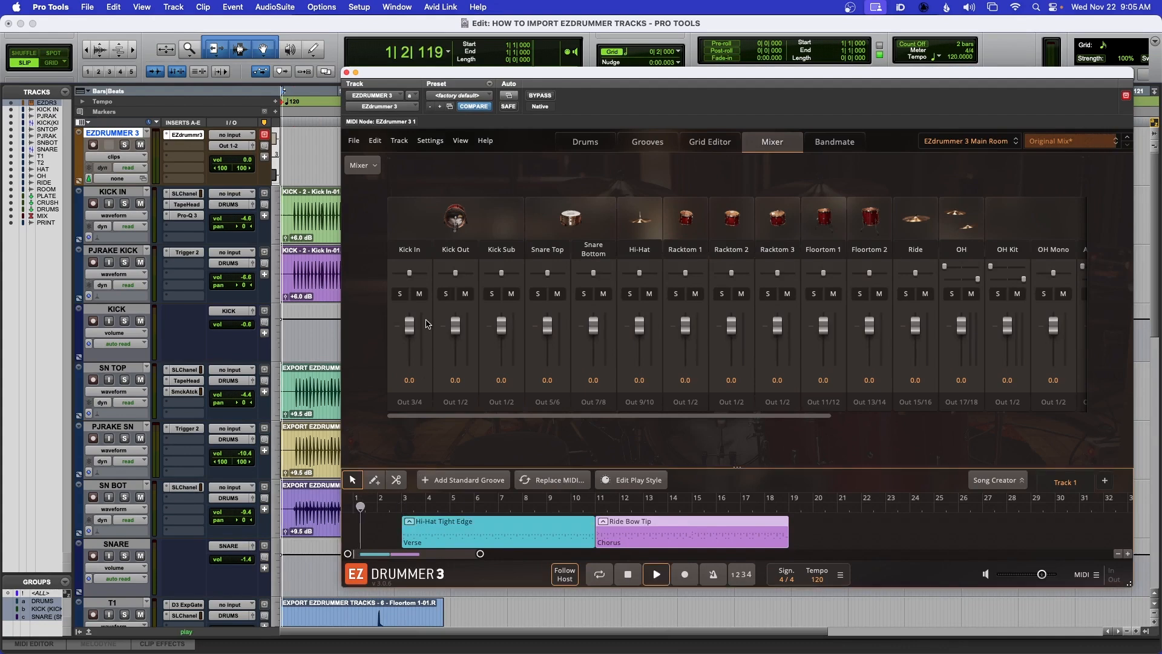
key("space")
- Move the EZdrummer window aside, turn on Grid mode and place the session's playback position at bar 3
left_click_drag(422, 72, 481, 152)
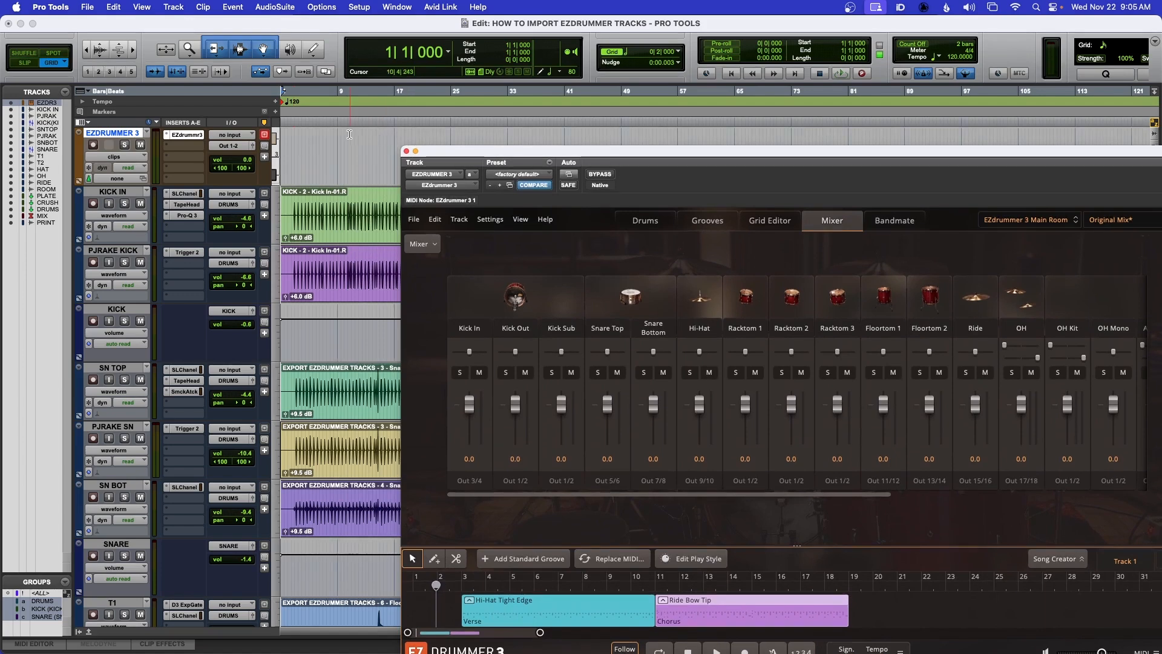
key("t")
key("t")
key("t")
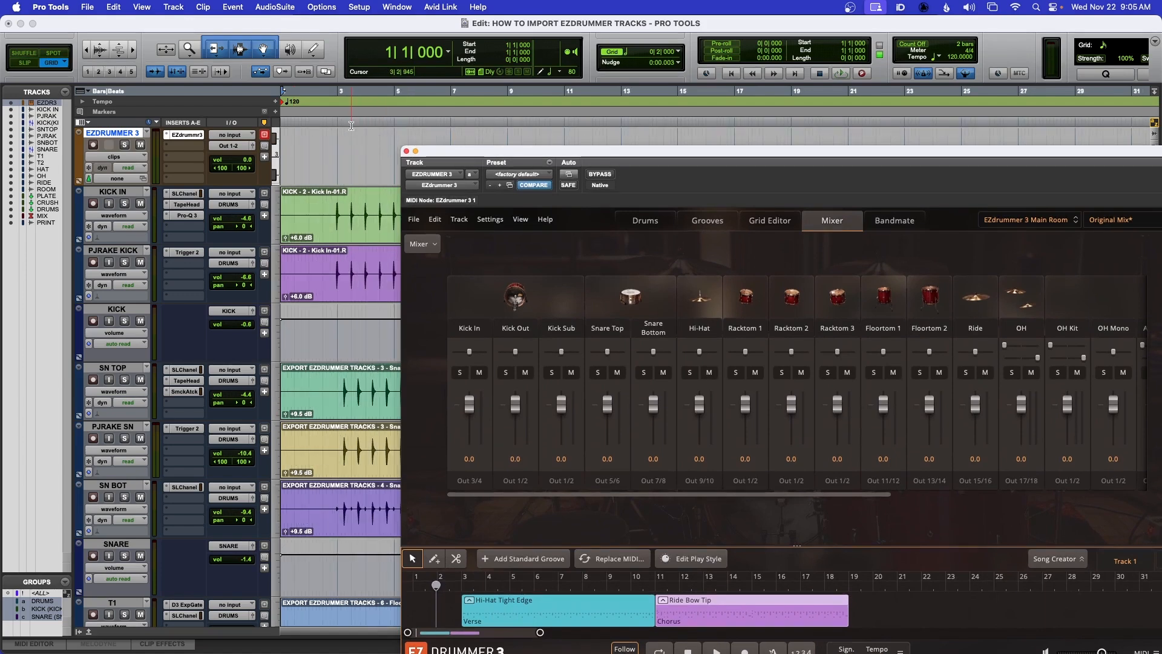
left_click(395, 92)
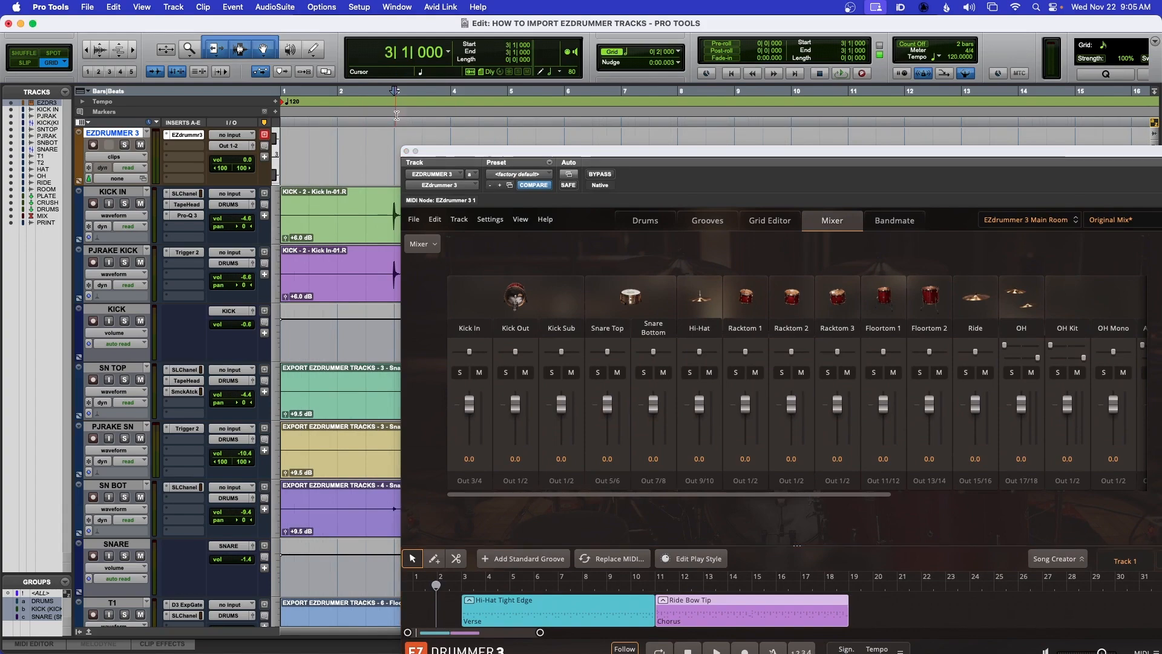
- Move the EZdrummer window off the timeline display area, solo the EZDRUMMER 3 track and play it from bar 3
left_click_drag(446, 152, 367, 48)
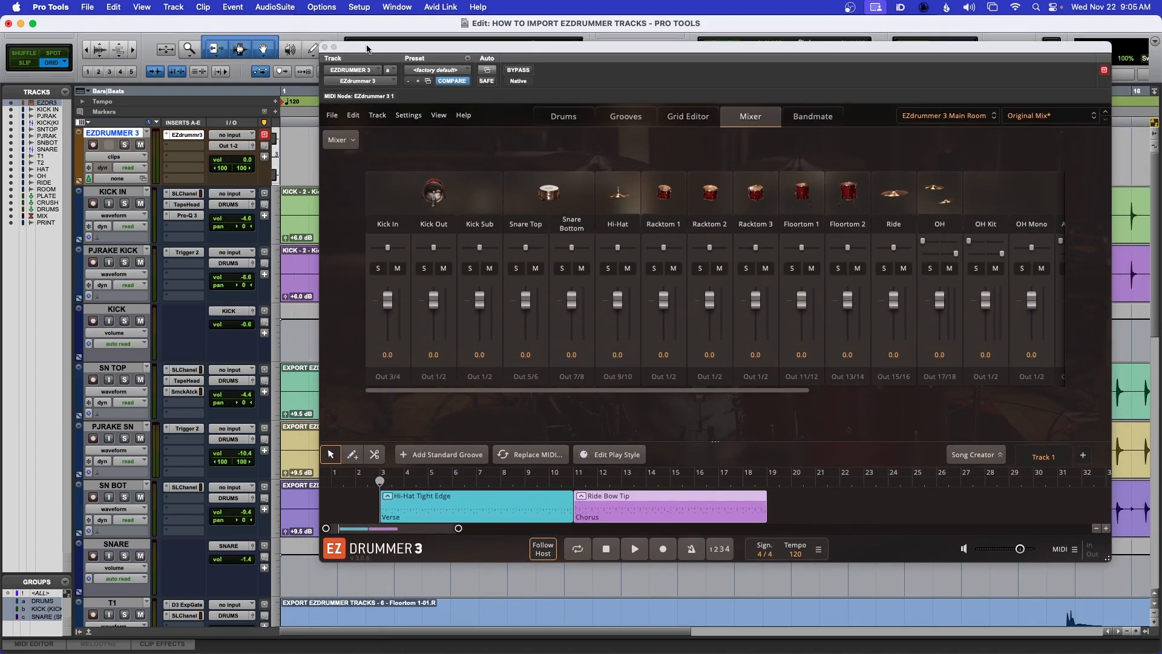
left_click(123, 145)
key("space")
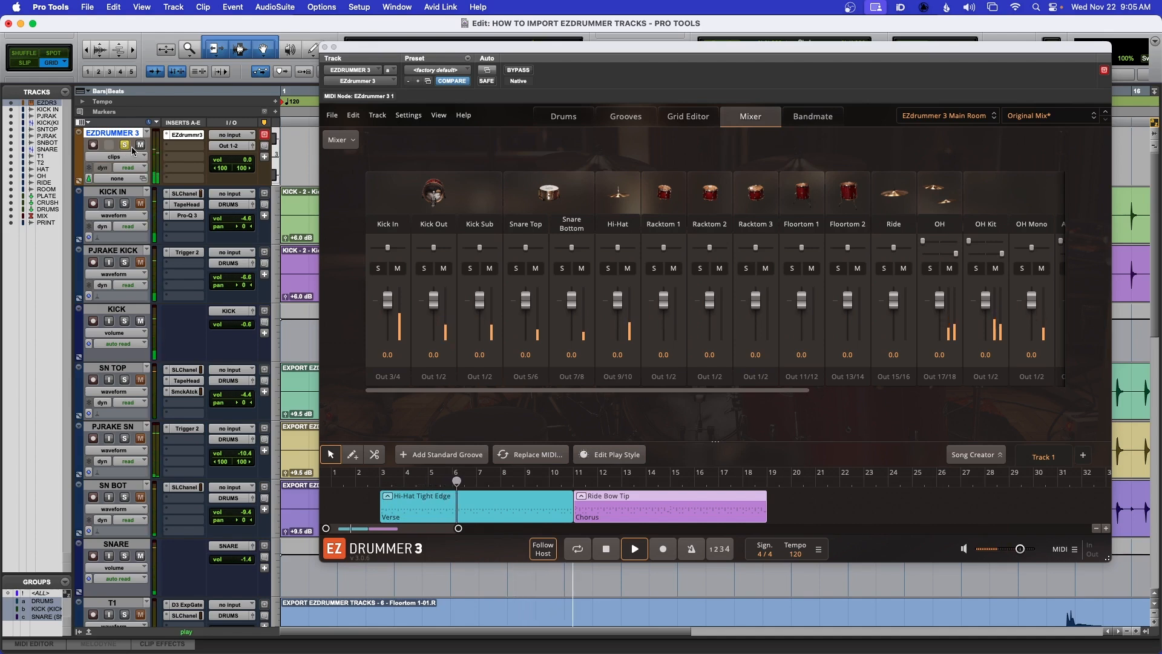
- Unsolo and mute the EZDRUMMER 3 track, and briefly play the mixed imported drum tracks for comparison
left_click(125, 145)
left_click(140, 146)
key("space")
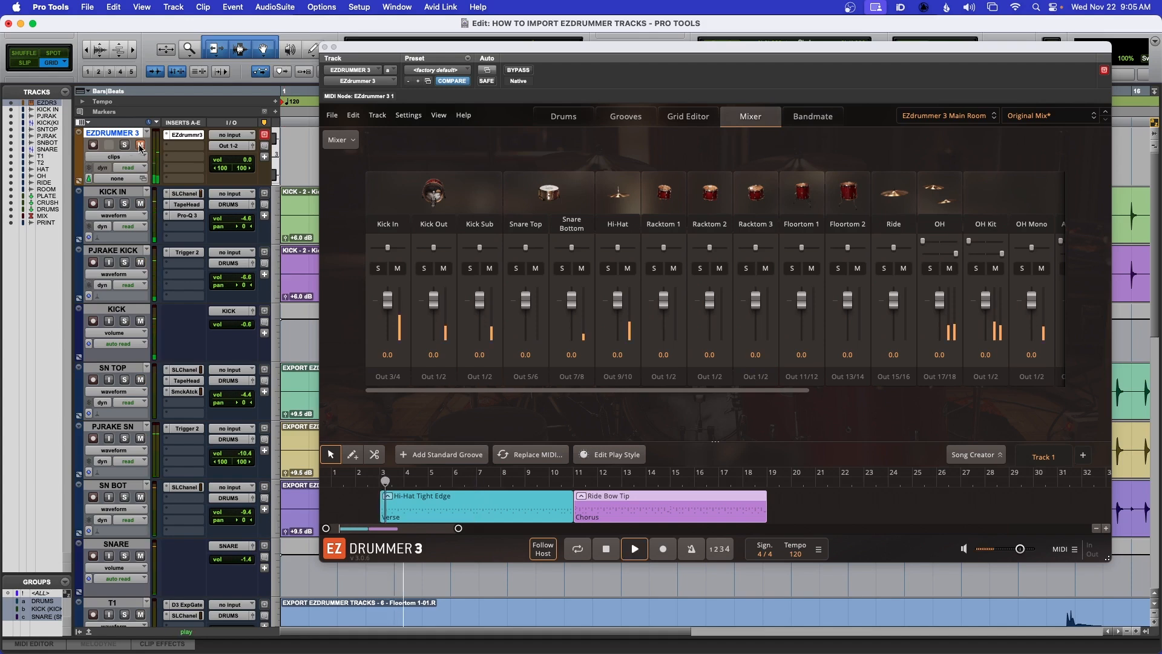
key("space")
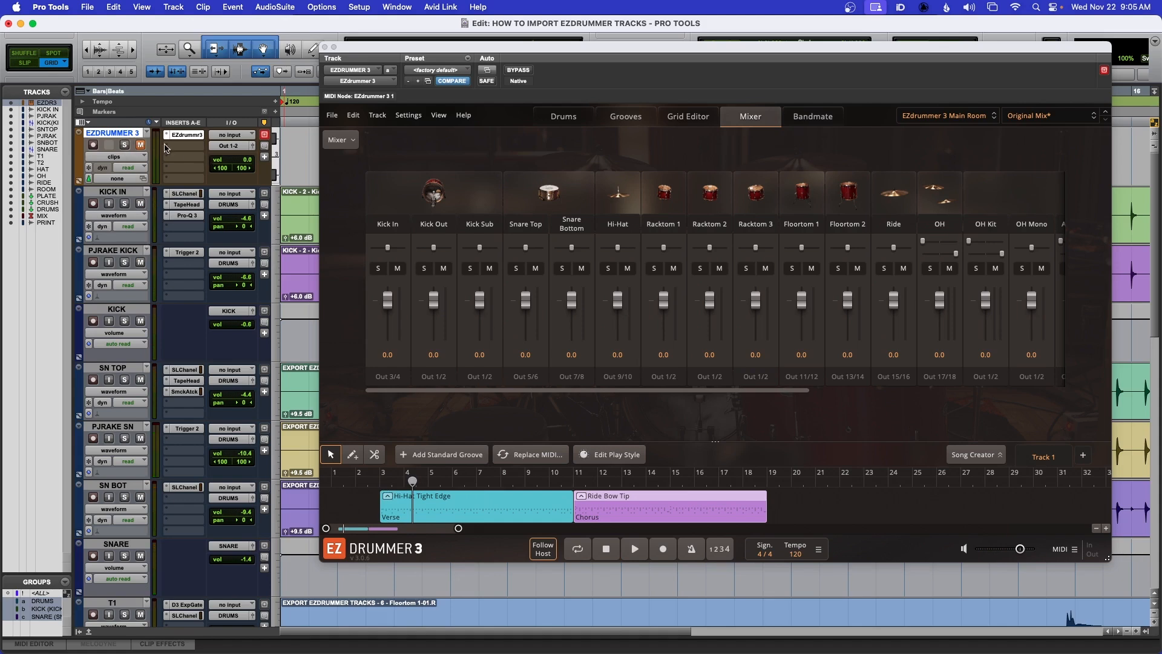
- Open the EZDRUMMER 3 track's output window, set its volume to +3.0 dB and arrange it beside the plug-in window
left_click(255, 148)
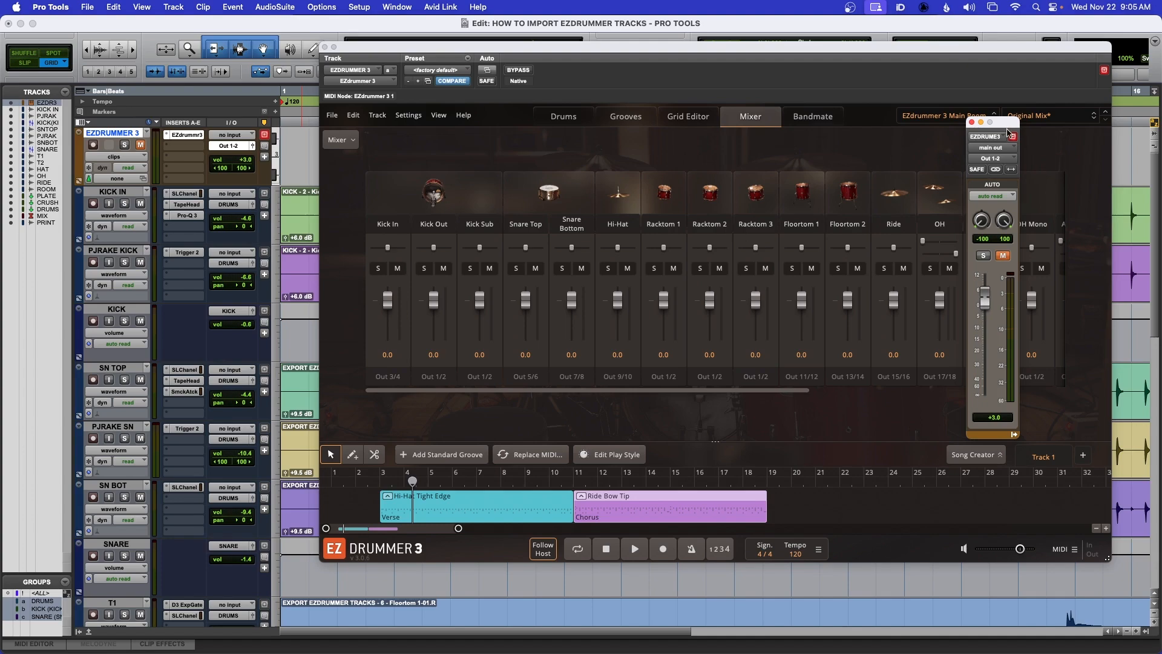
left_click_drag(978, 52, 851, 65)
left_click_drag(1013, 125, 1133, 119)
left_click_drag(959, 65, 1057, 68)
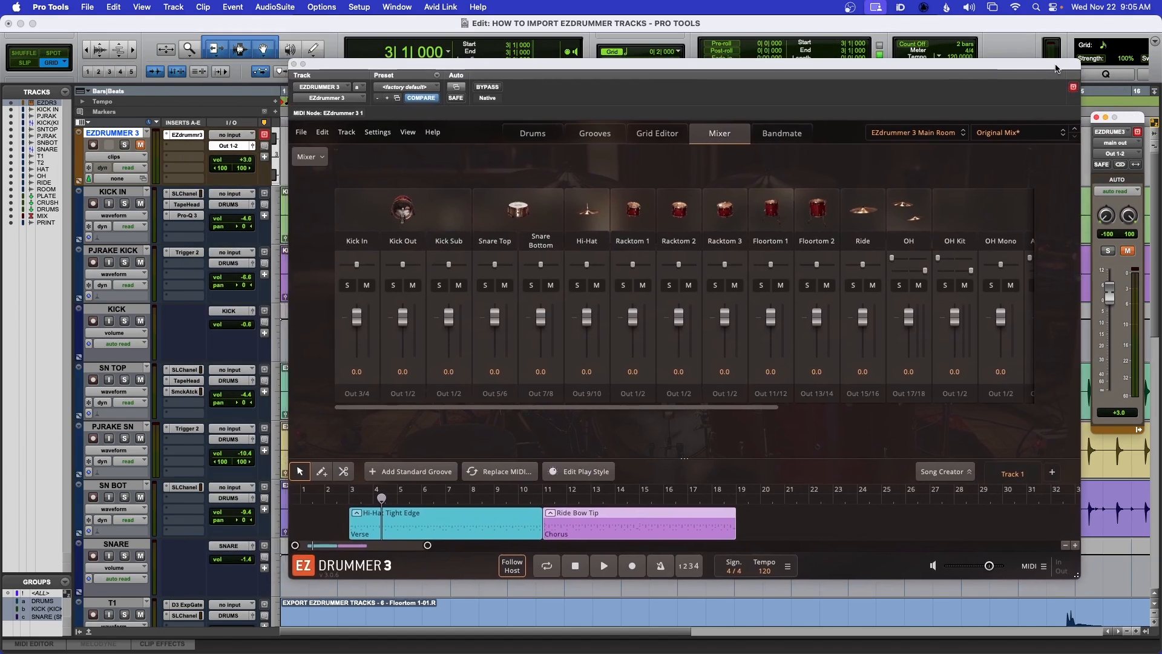
left_click_drag(1123, 122, 1121, 120)
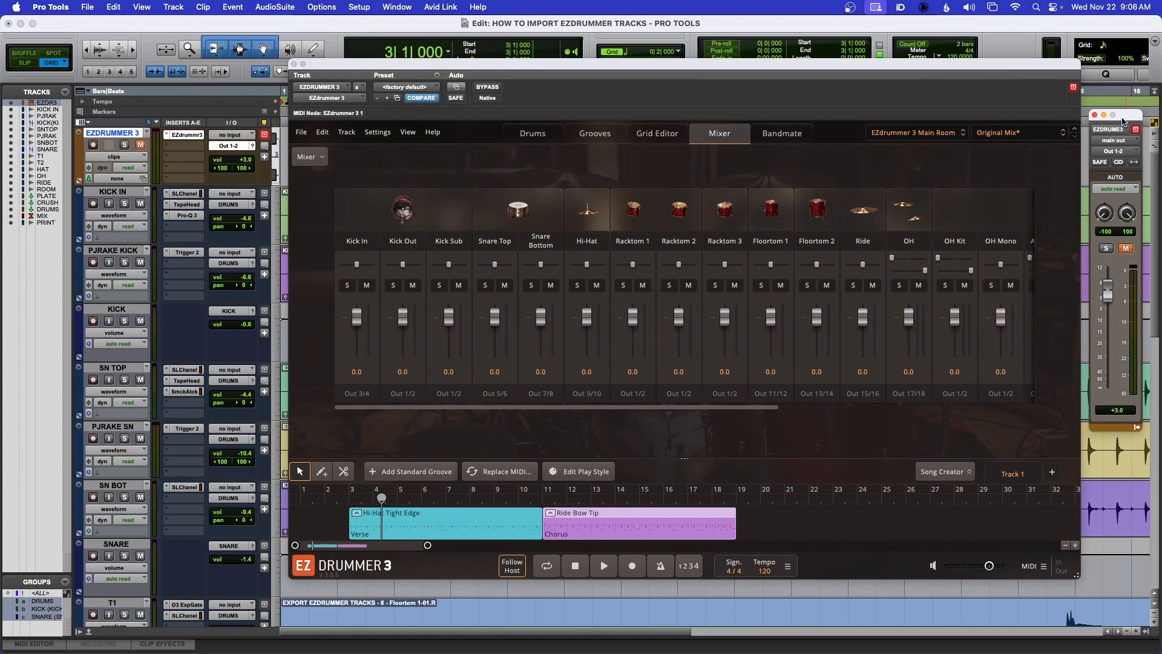
- Compare levels by playing the EZDRUMMER 3 track soloed and the mixed drum tracks with it muted
left_click(140, 145)
left_click(124, 145)
key("space")
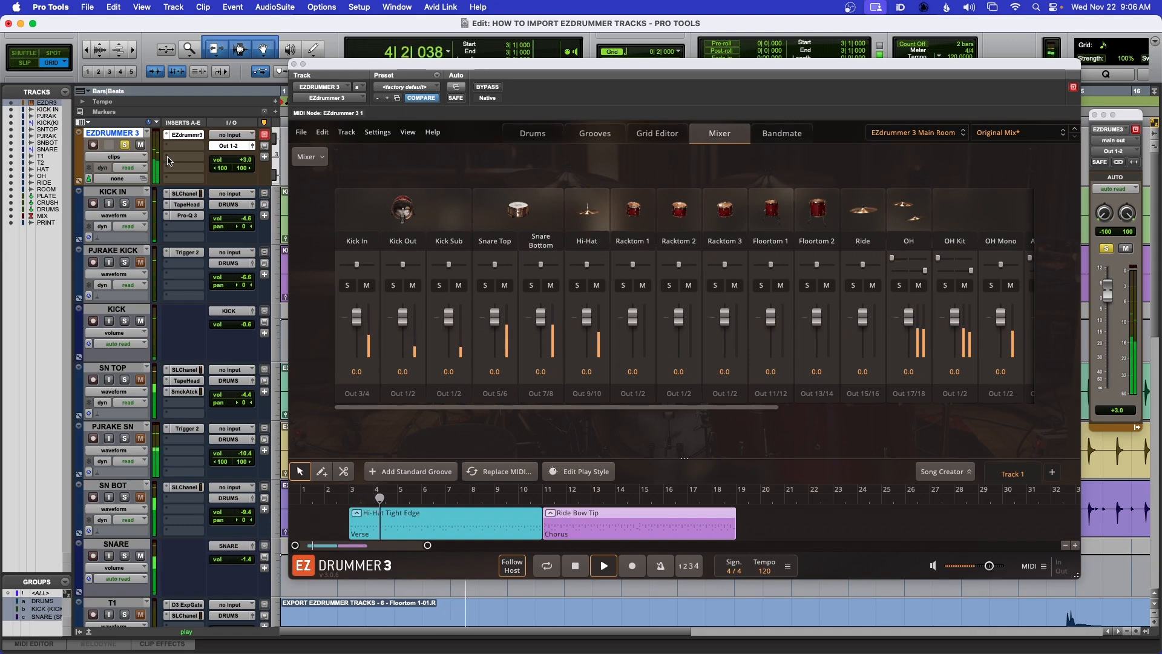
key("space")
left_click(124, 145)
key("space")
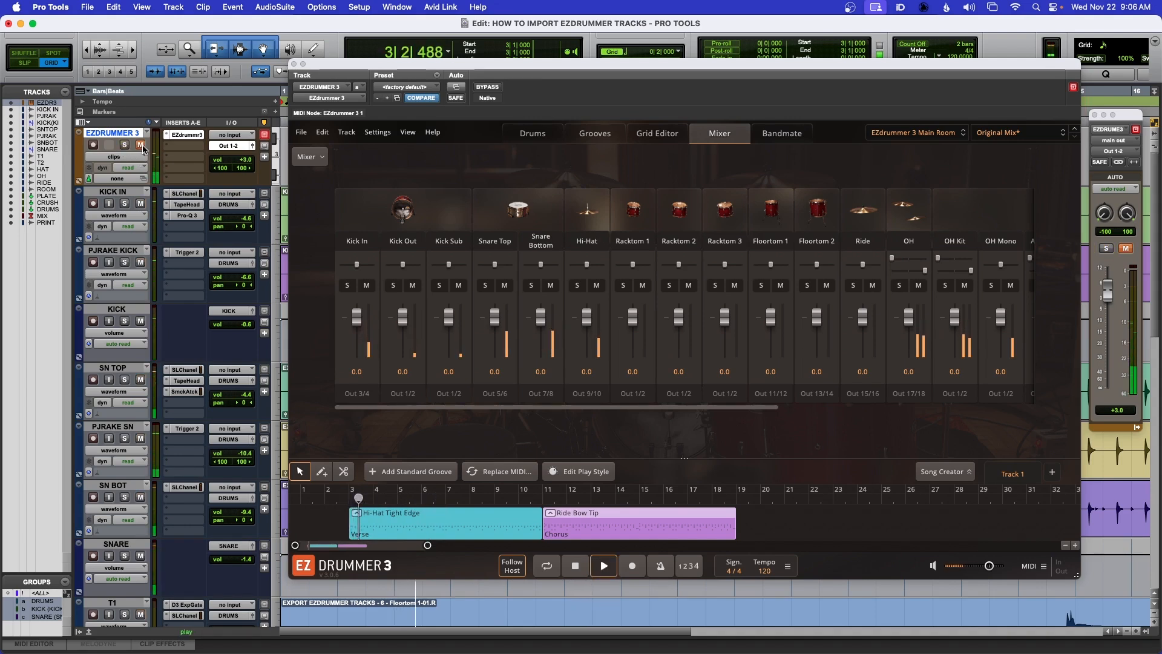
key("space")
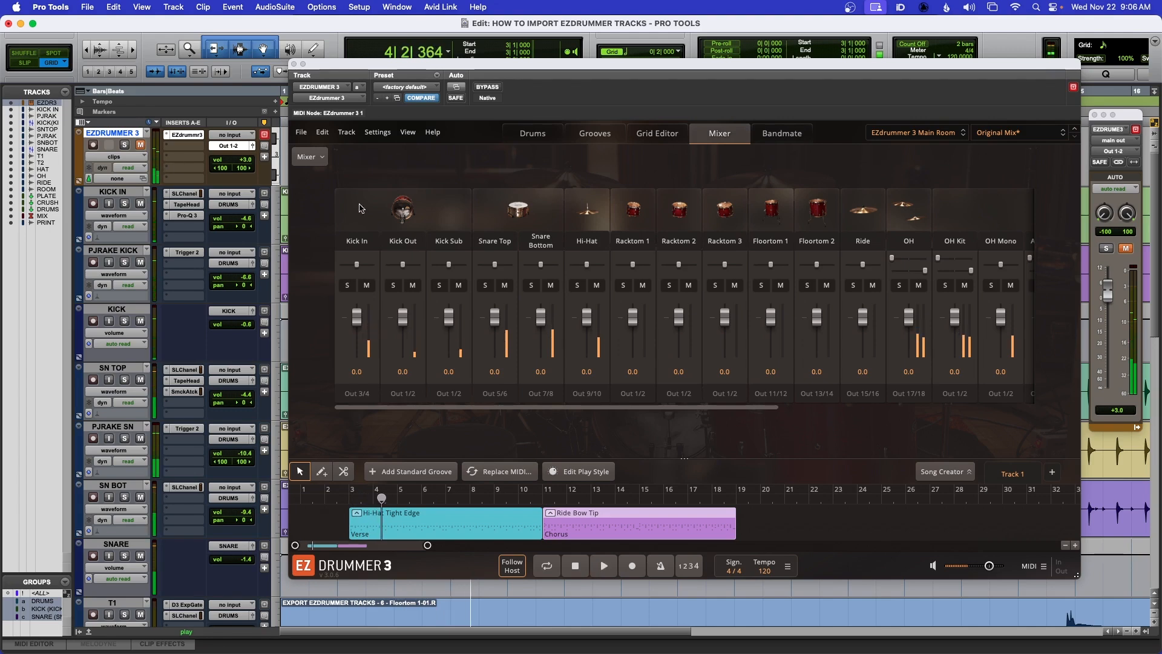
- Raise the EZDRUMMER 3 track's volume to +5.0 dB, glance at the Mix window and return to the Edit window
left_click(1108, 293)
left_click_drag(1107, 275, 1105, 243)
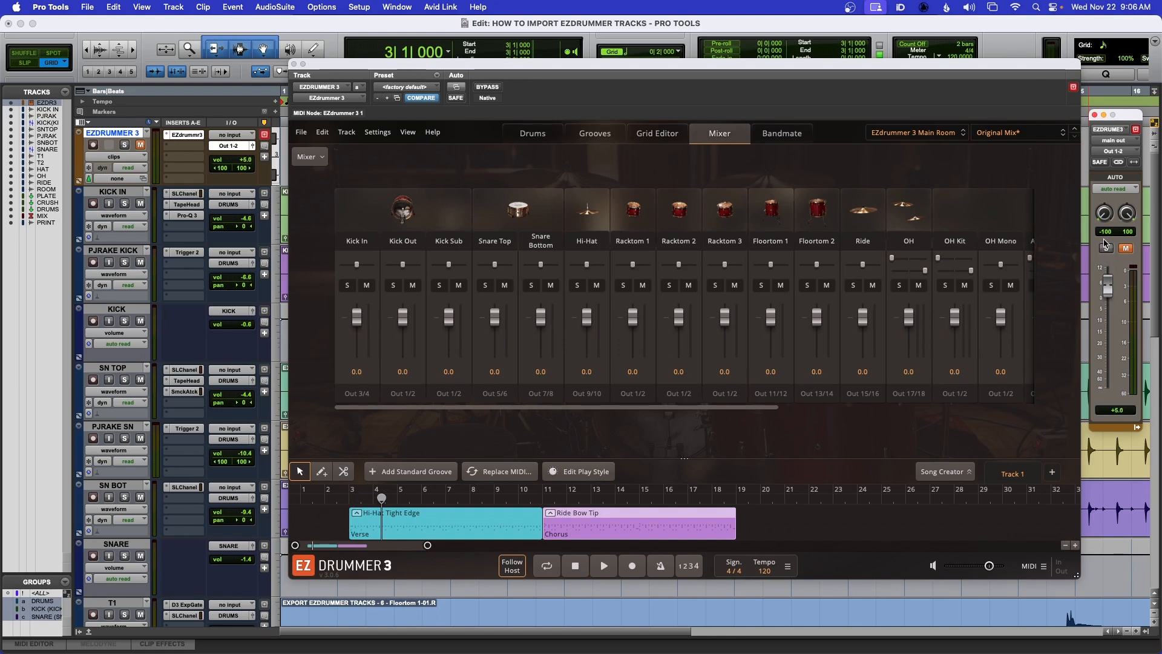
key("super+equal")
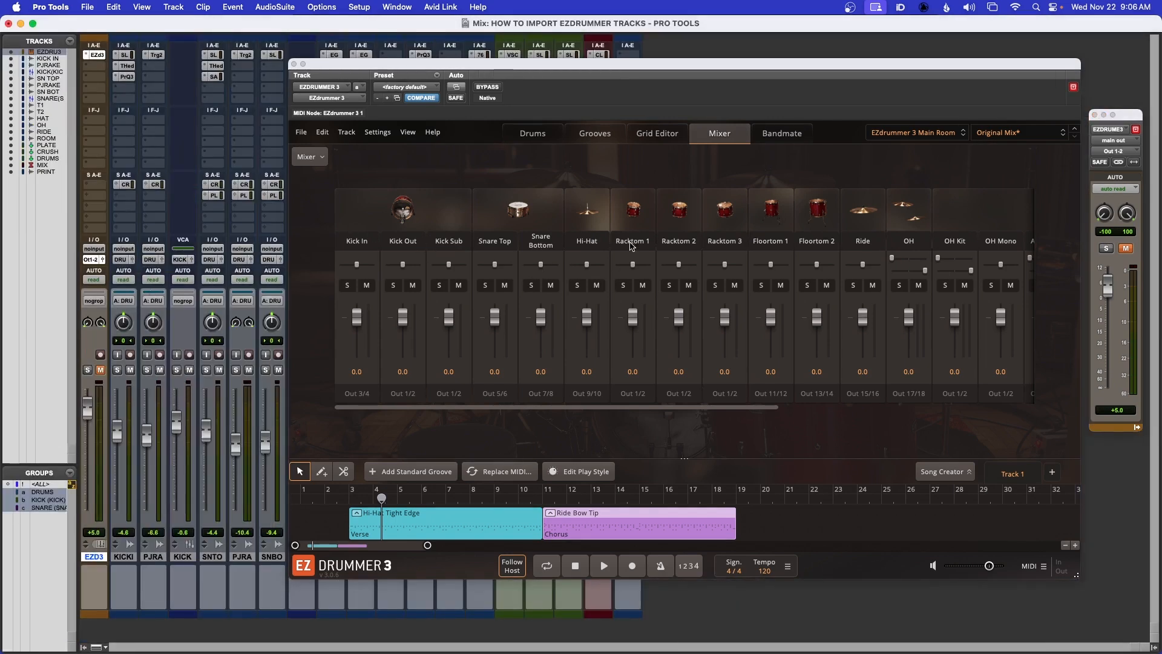
key("super+equal")
key("super+equal")
key("super+equal")
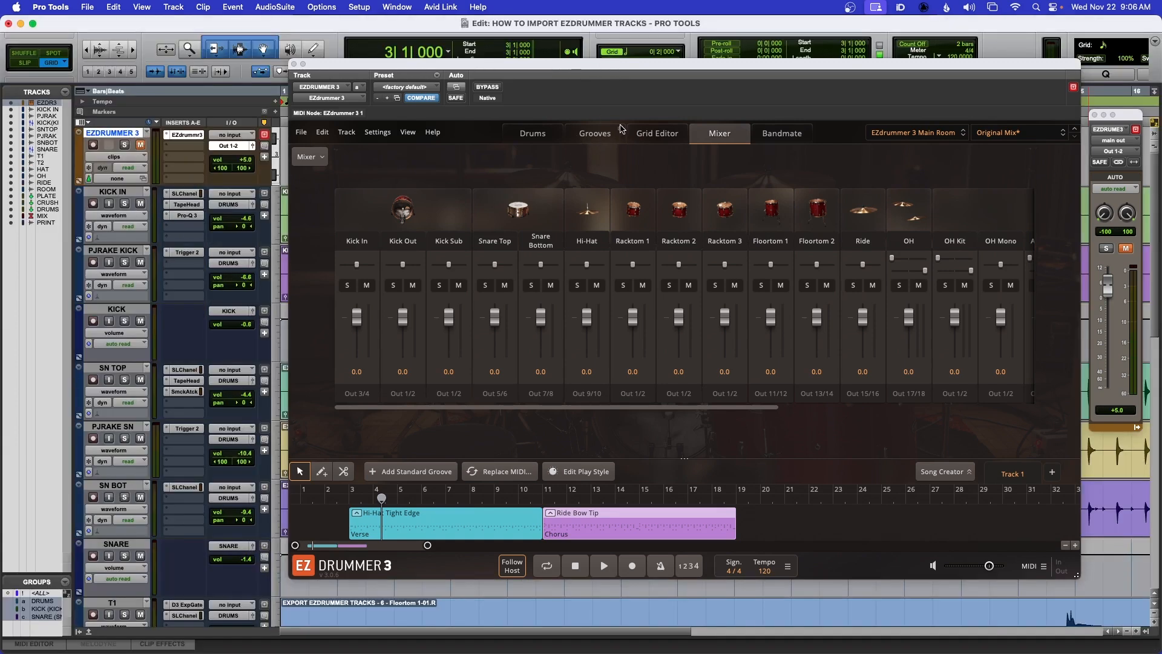
- Unmute and solo the EZDRUMMER 3 track and raise its volume to +6.0 dB during playback
left_click(141, 146)
left_click(125, 146)
key("space")
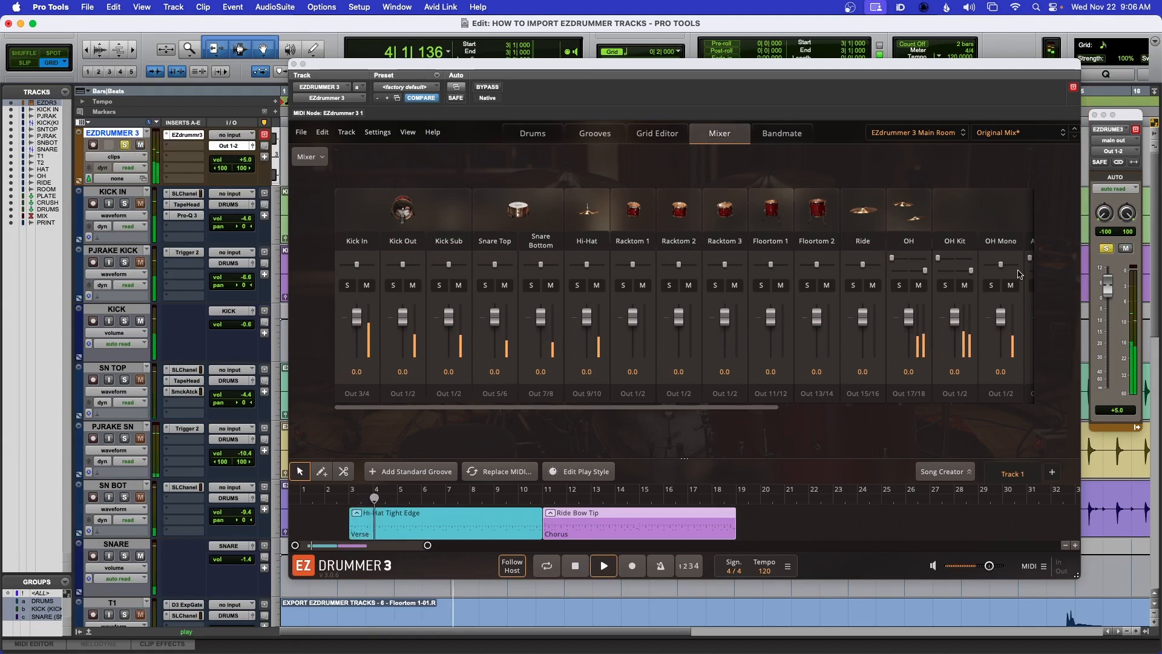
left_click_drag(1107, 289, 1108, 286)
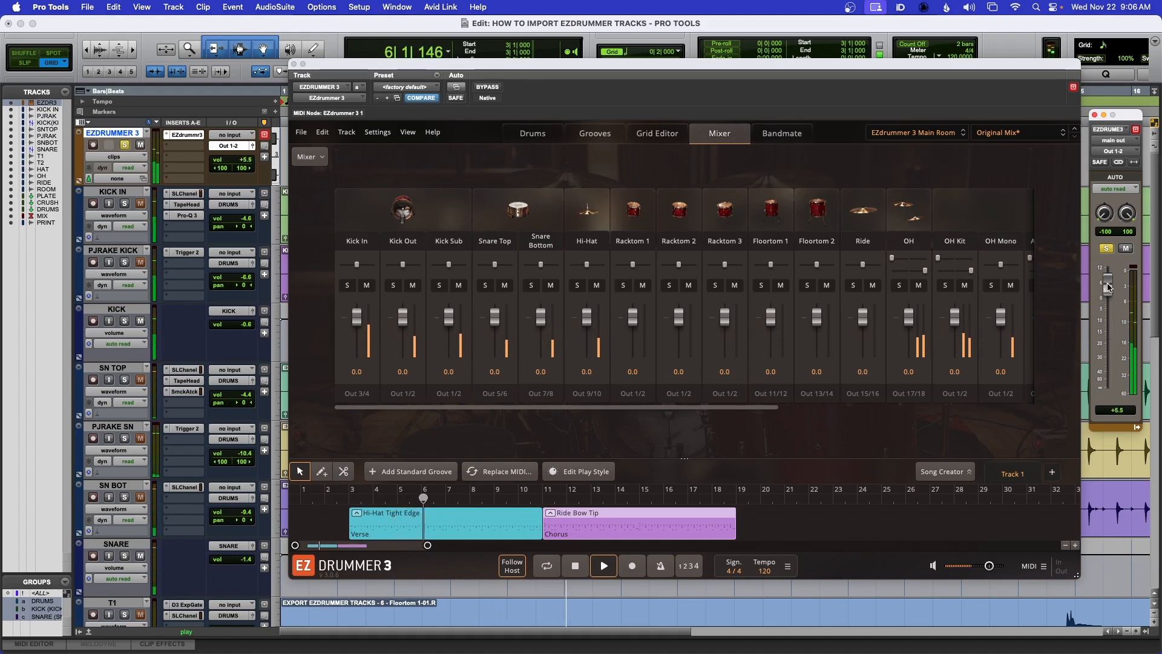
left_click_drag(1108, 287, 1110, 273)
key("space")
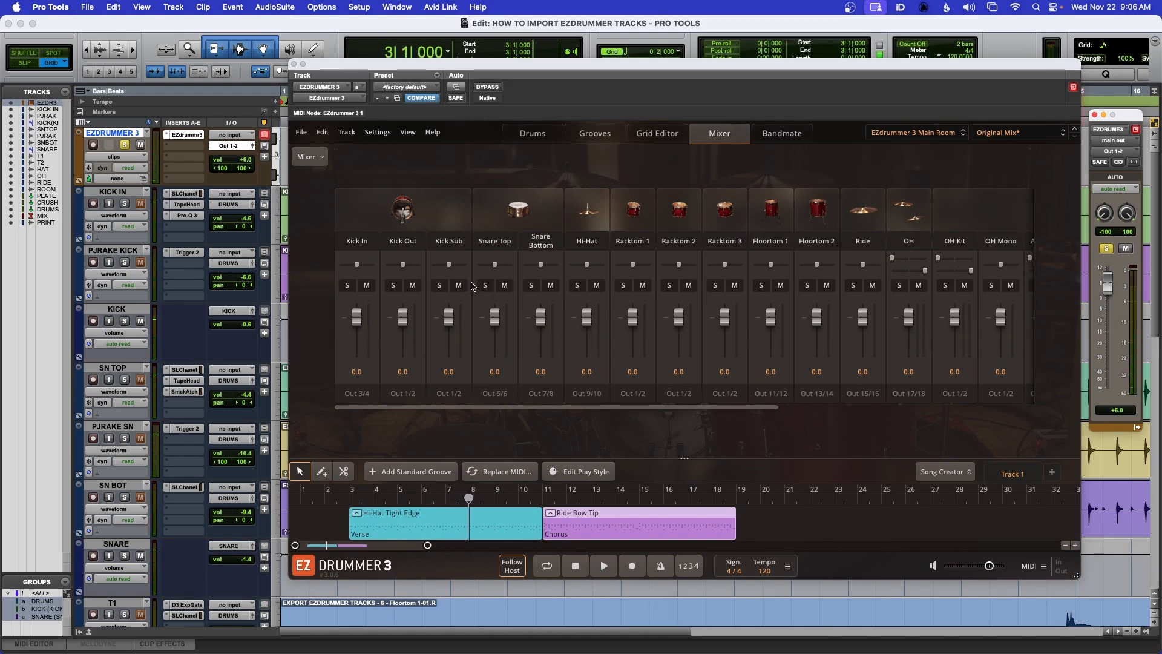
- Replay the soloed EZDRUMMER 3 track from bar 3, and play the mixed tracks with it unsoloed and muted
key("space")
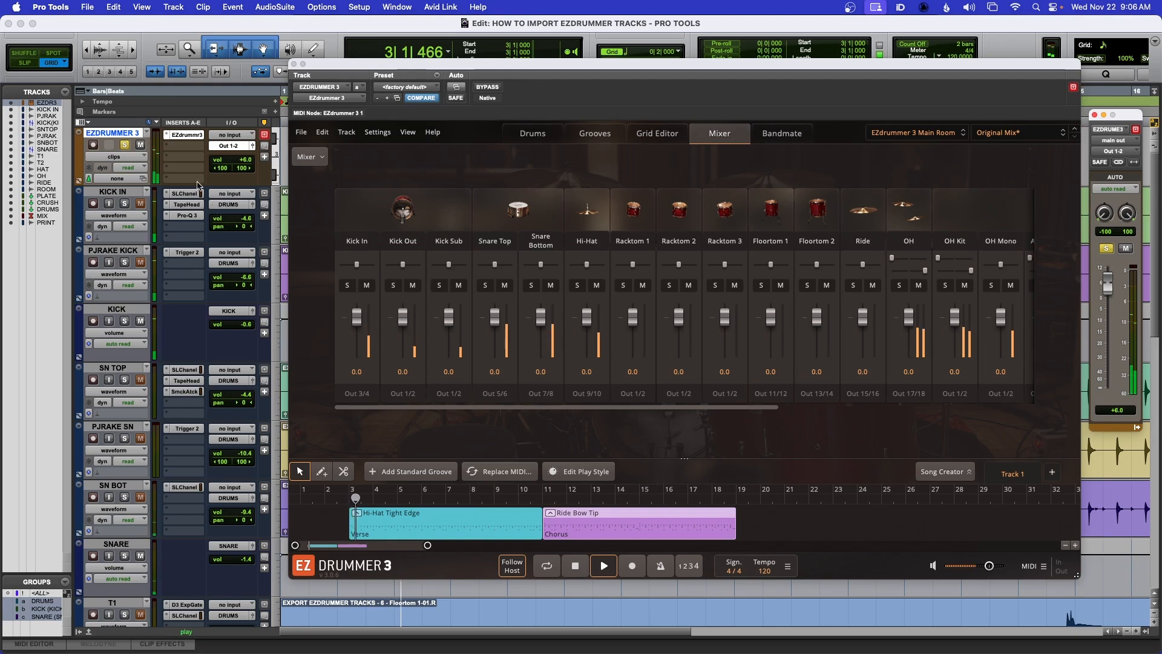
key("space")
left_click(125, 145)
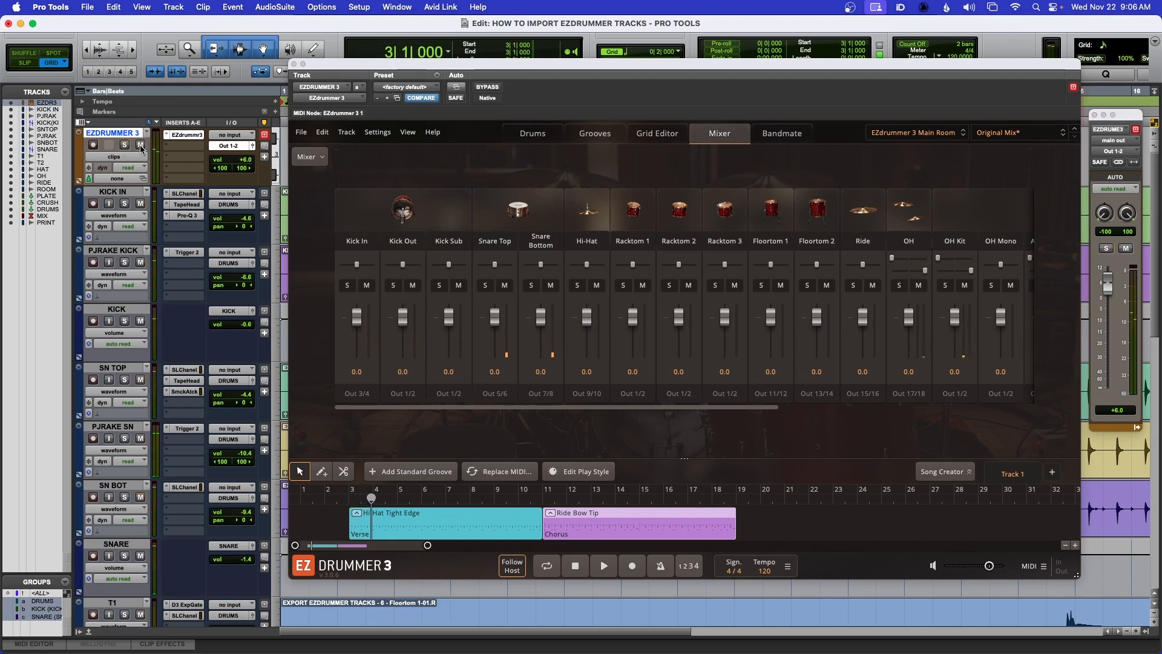
left_click(141, 145)
key("space")
key("space")
- Unmute and solo the EZDRUMMER 3 track and listen to the original drums from bar 3 for several bars
left_click(140, 145)
left_click(125, 145)
key("space")
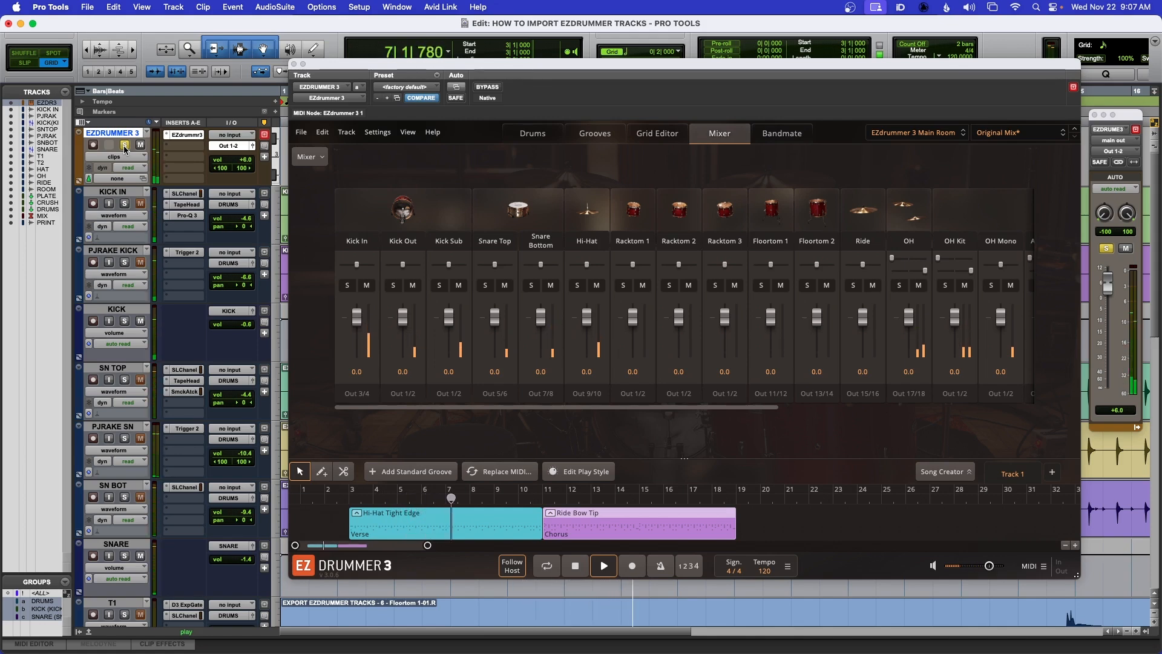
key("space")
- Unsolo and mute the EZDRUMMER 3 track, and play the mixed drum tracks from bar 3 into the chorus section
left_click(124, 144)
left_click(141, 145)
key("space")
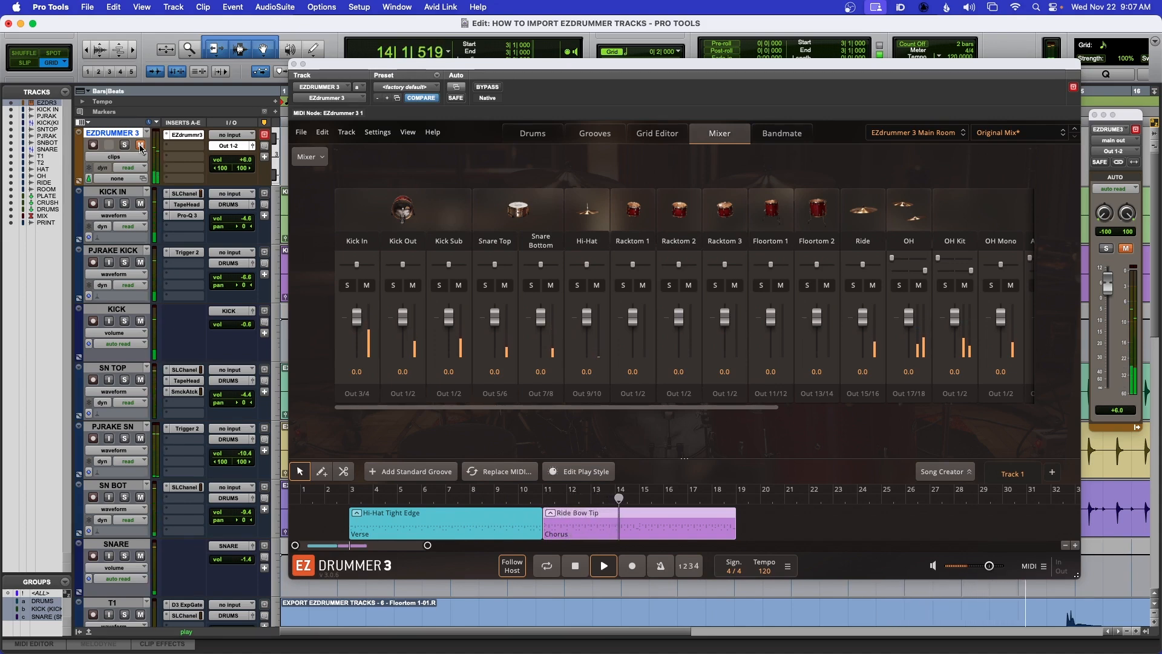
key("space")
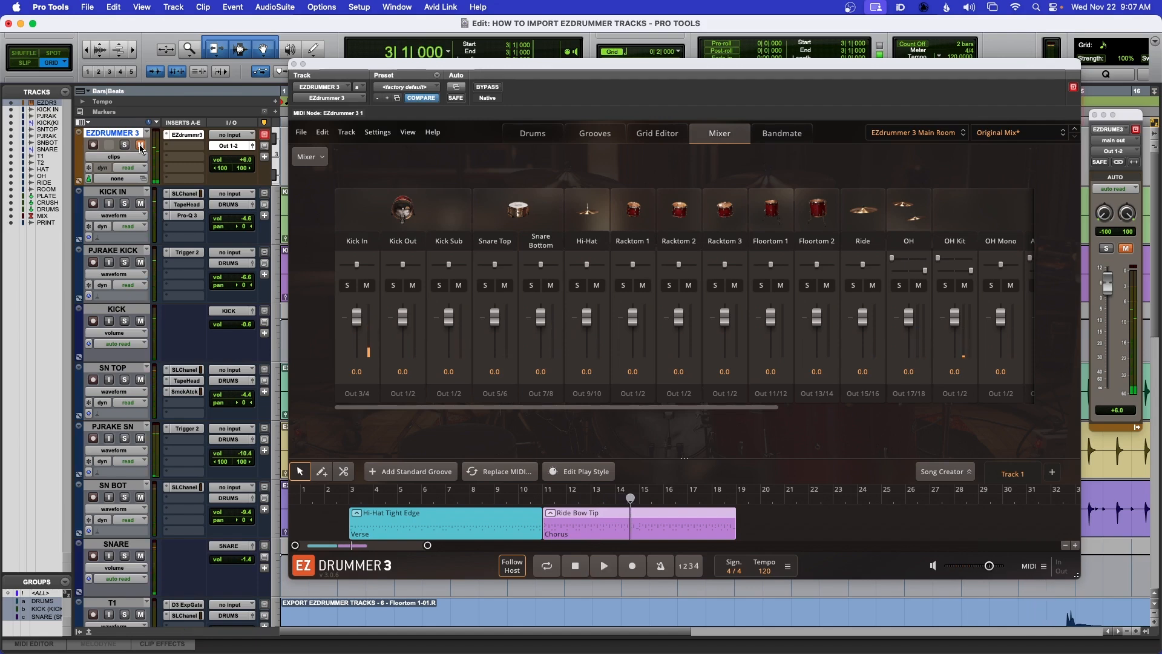